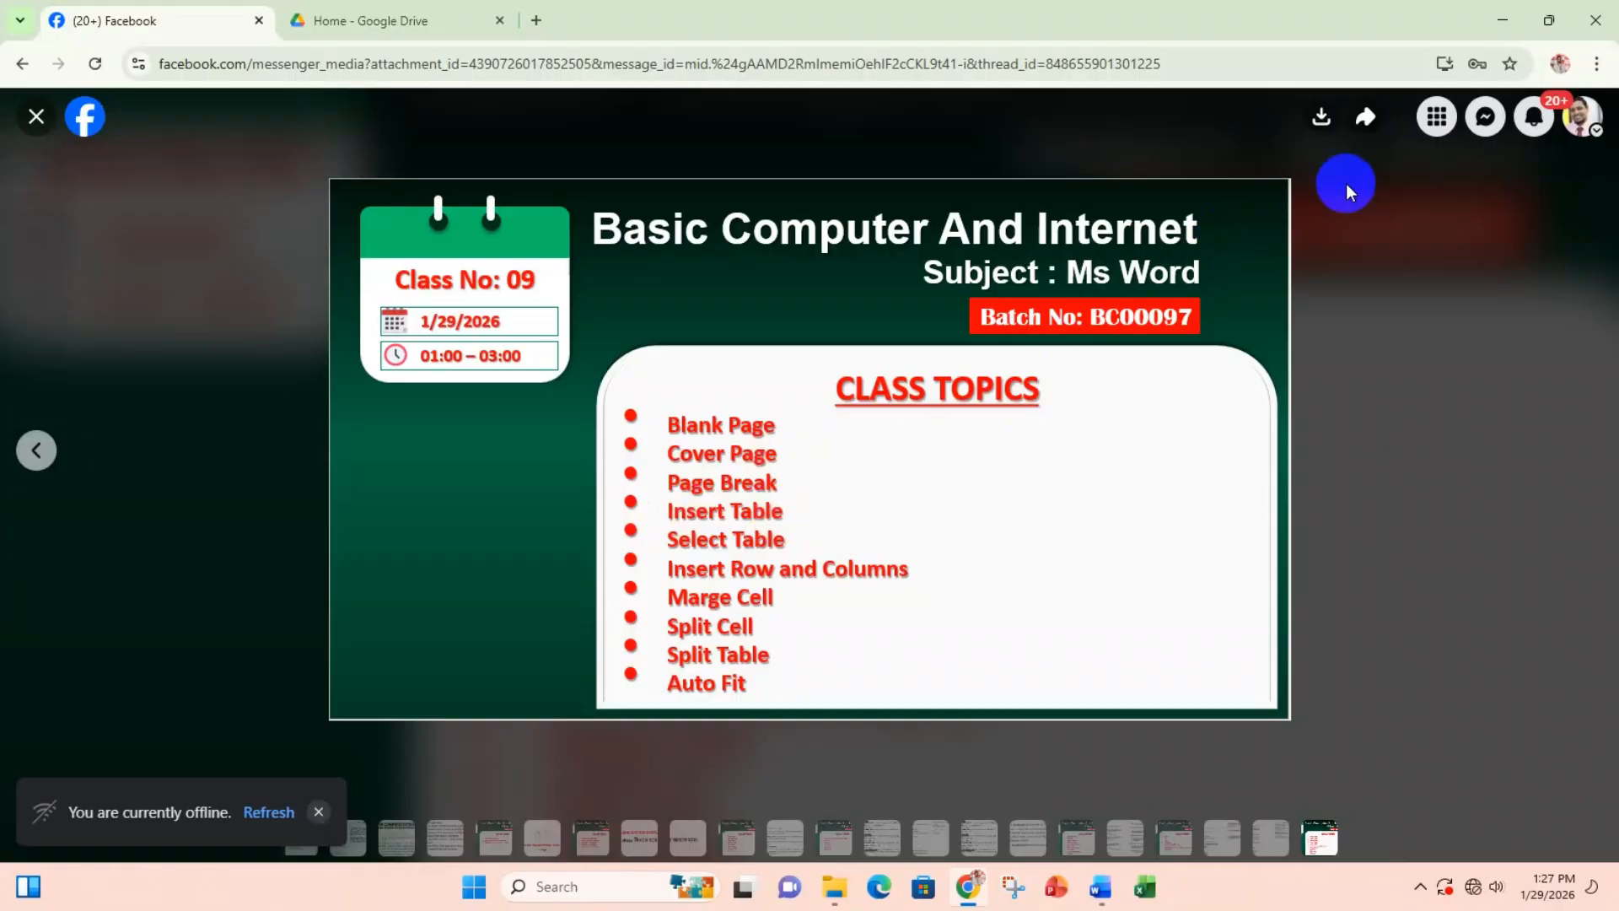
Step: Minimize the browser and generate sample paragraphs in the blank document with =Rand()
click(1502, 20)
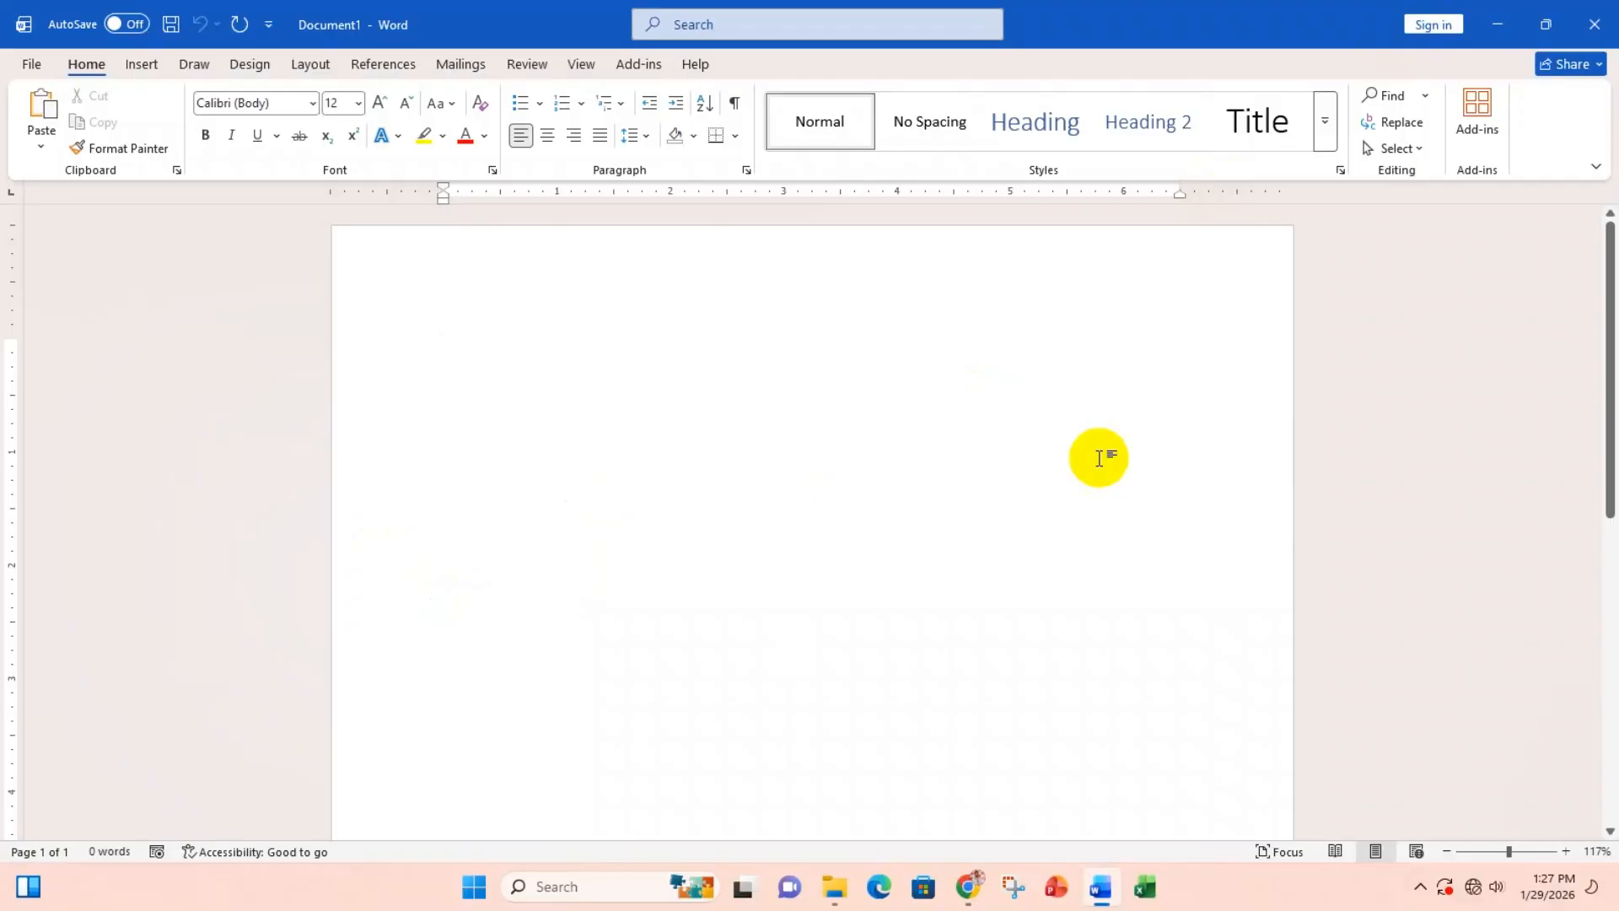
text(=)
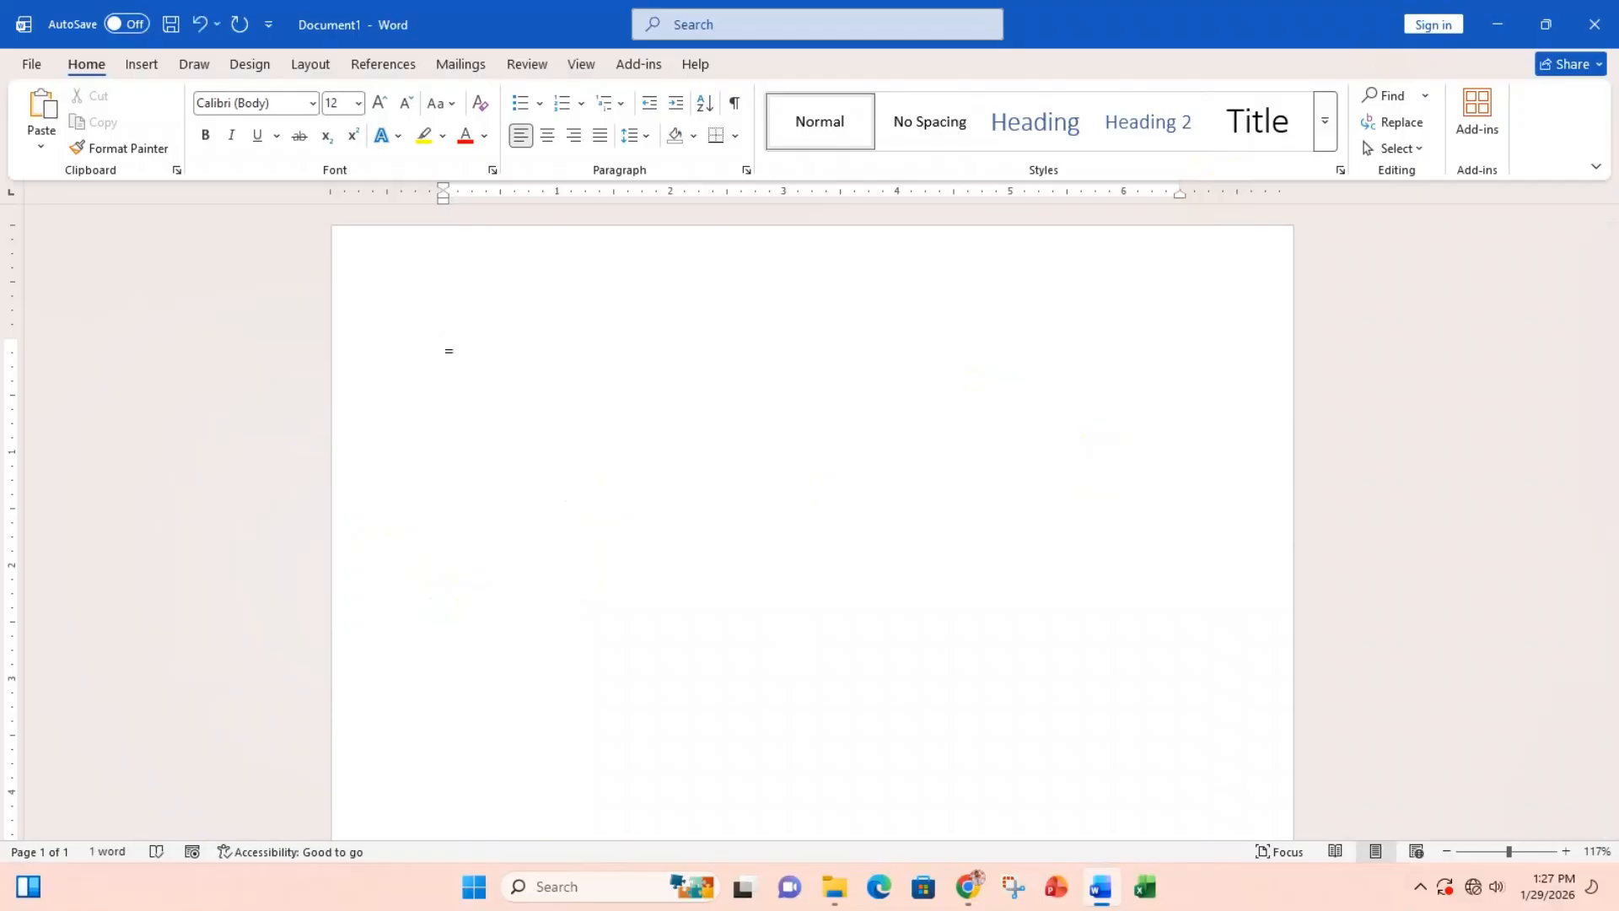
text(Rand())
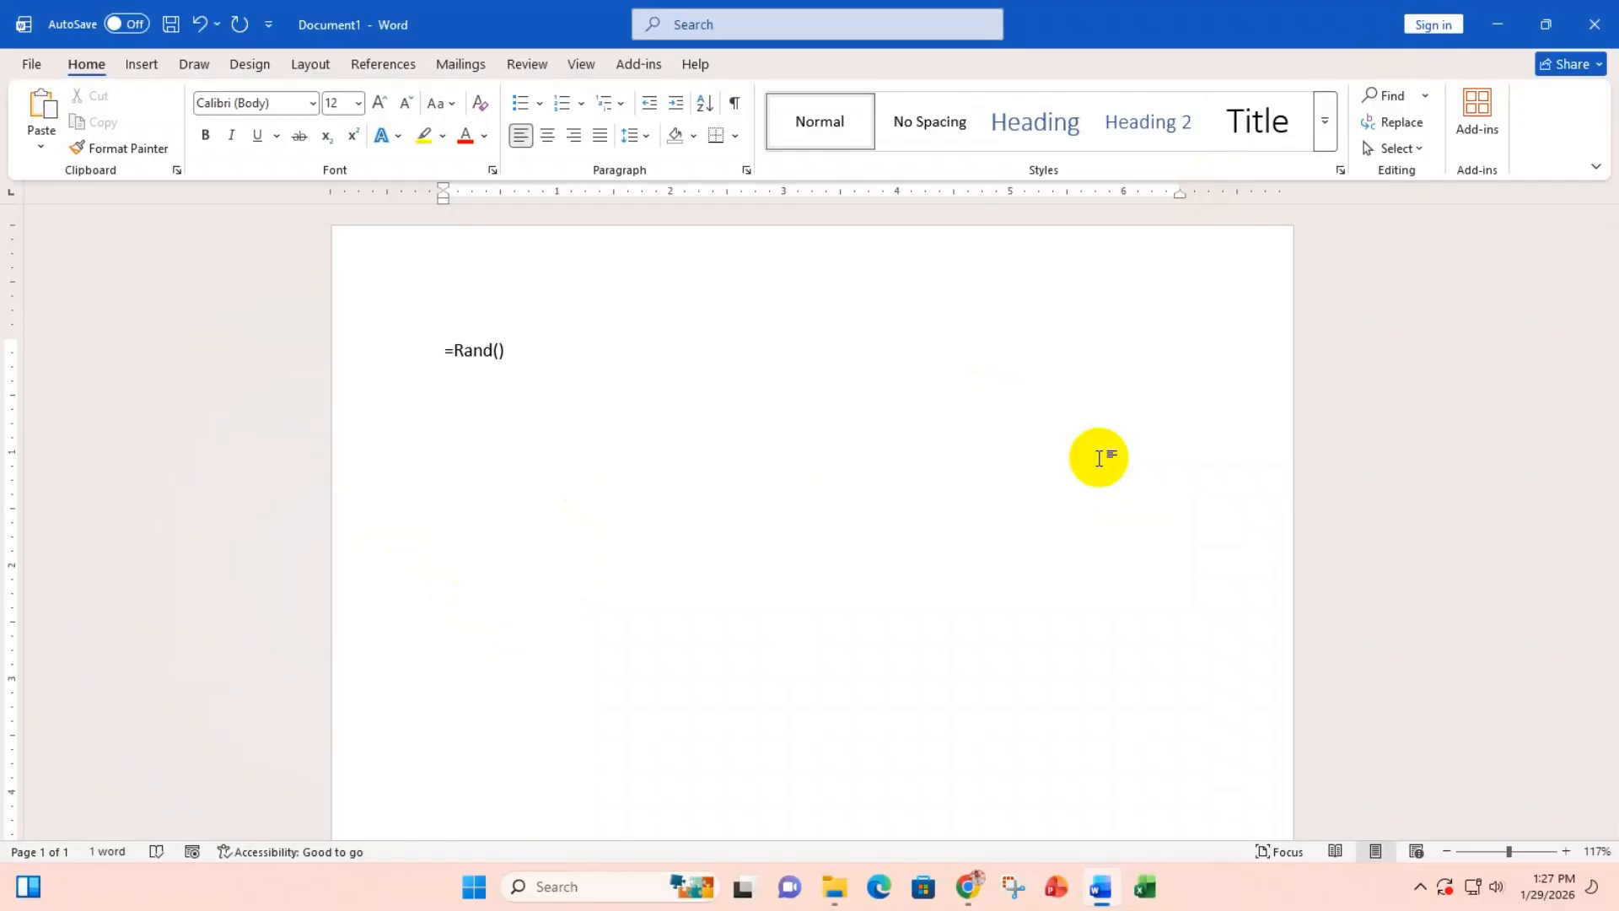
key(Return)
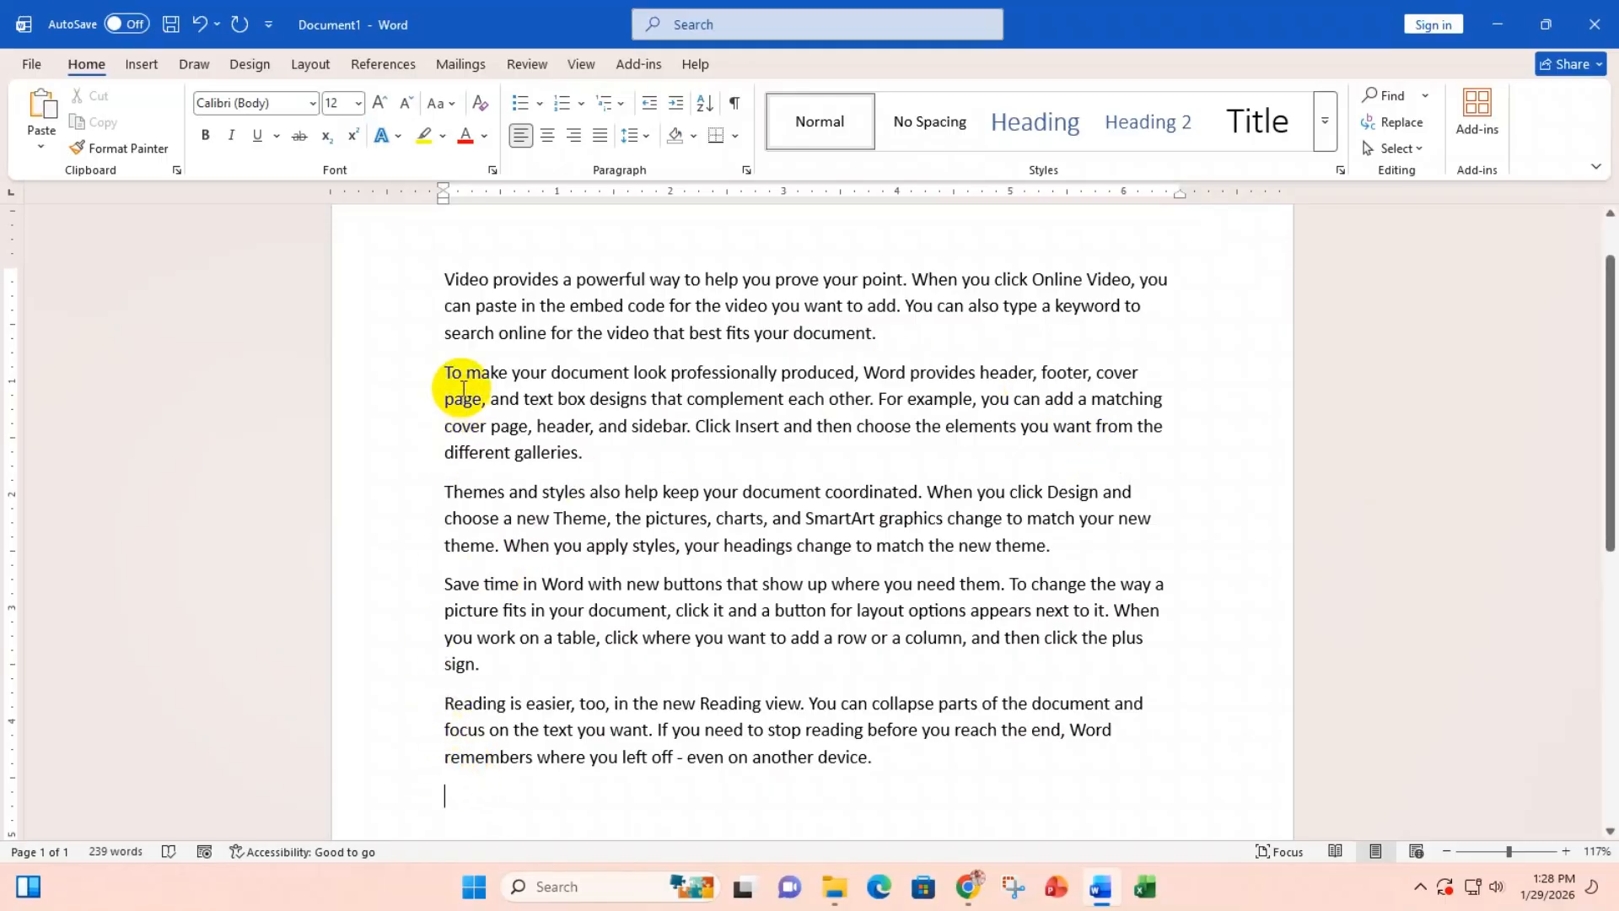
Step: Select all five sample paragraphs, justify them, and copy the selection
click(881, 758)
drag(881, 757, 296, 278)
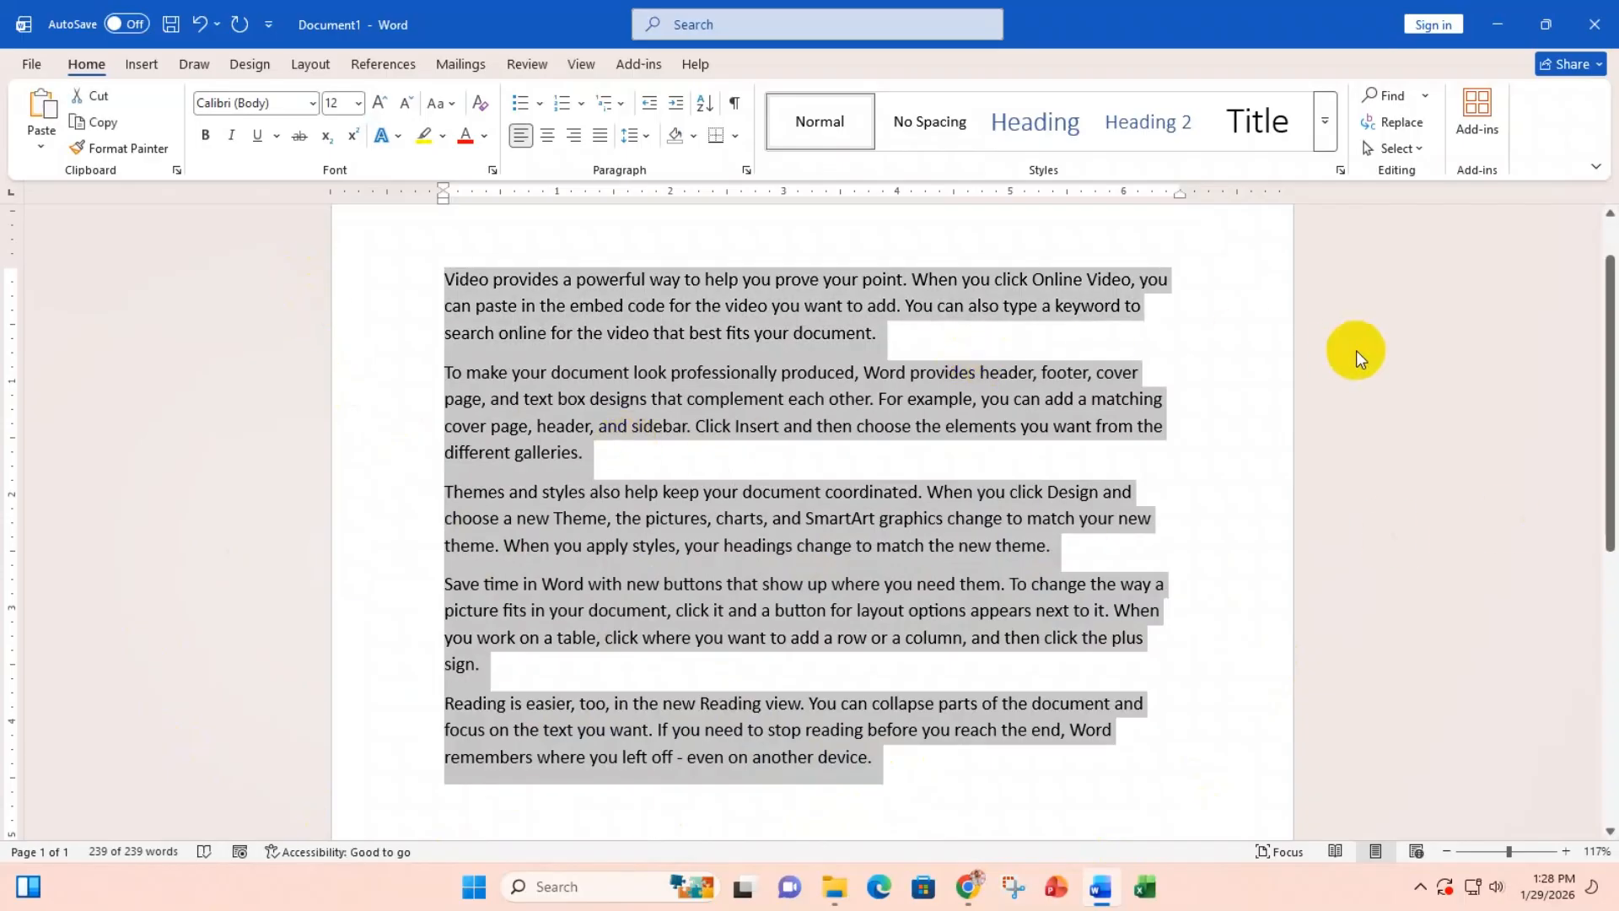
key(ctrl+j)
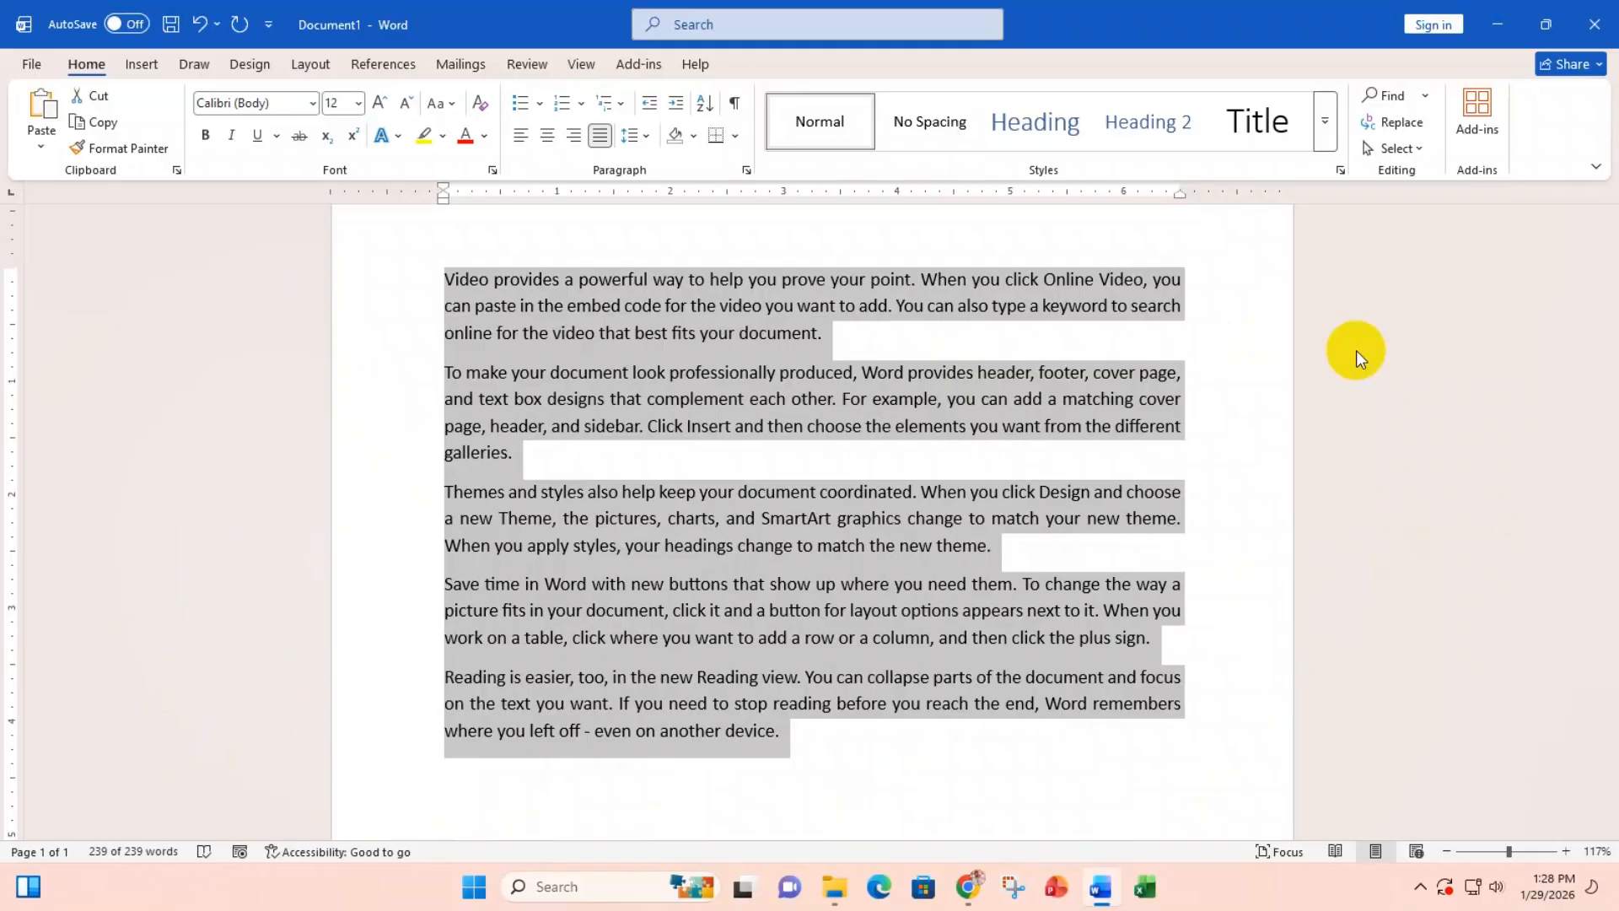
key(ctrl+c)
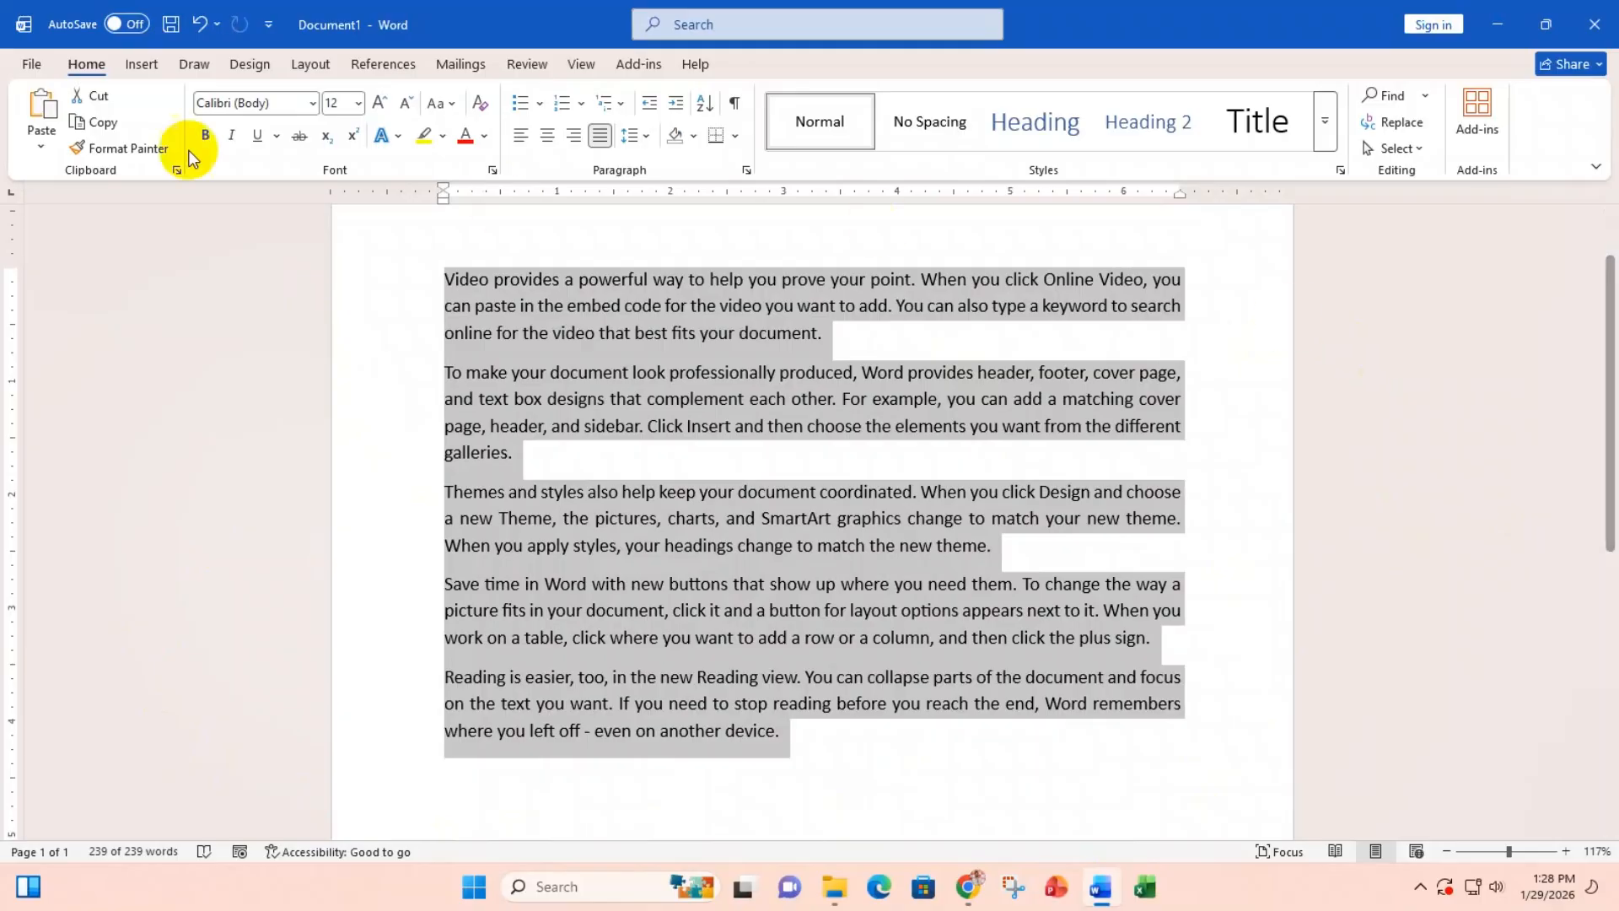
Step: Switch the ribbon to the Insert commands
click(139, 66)
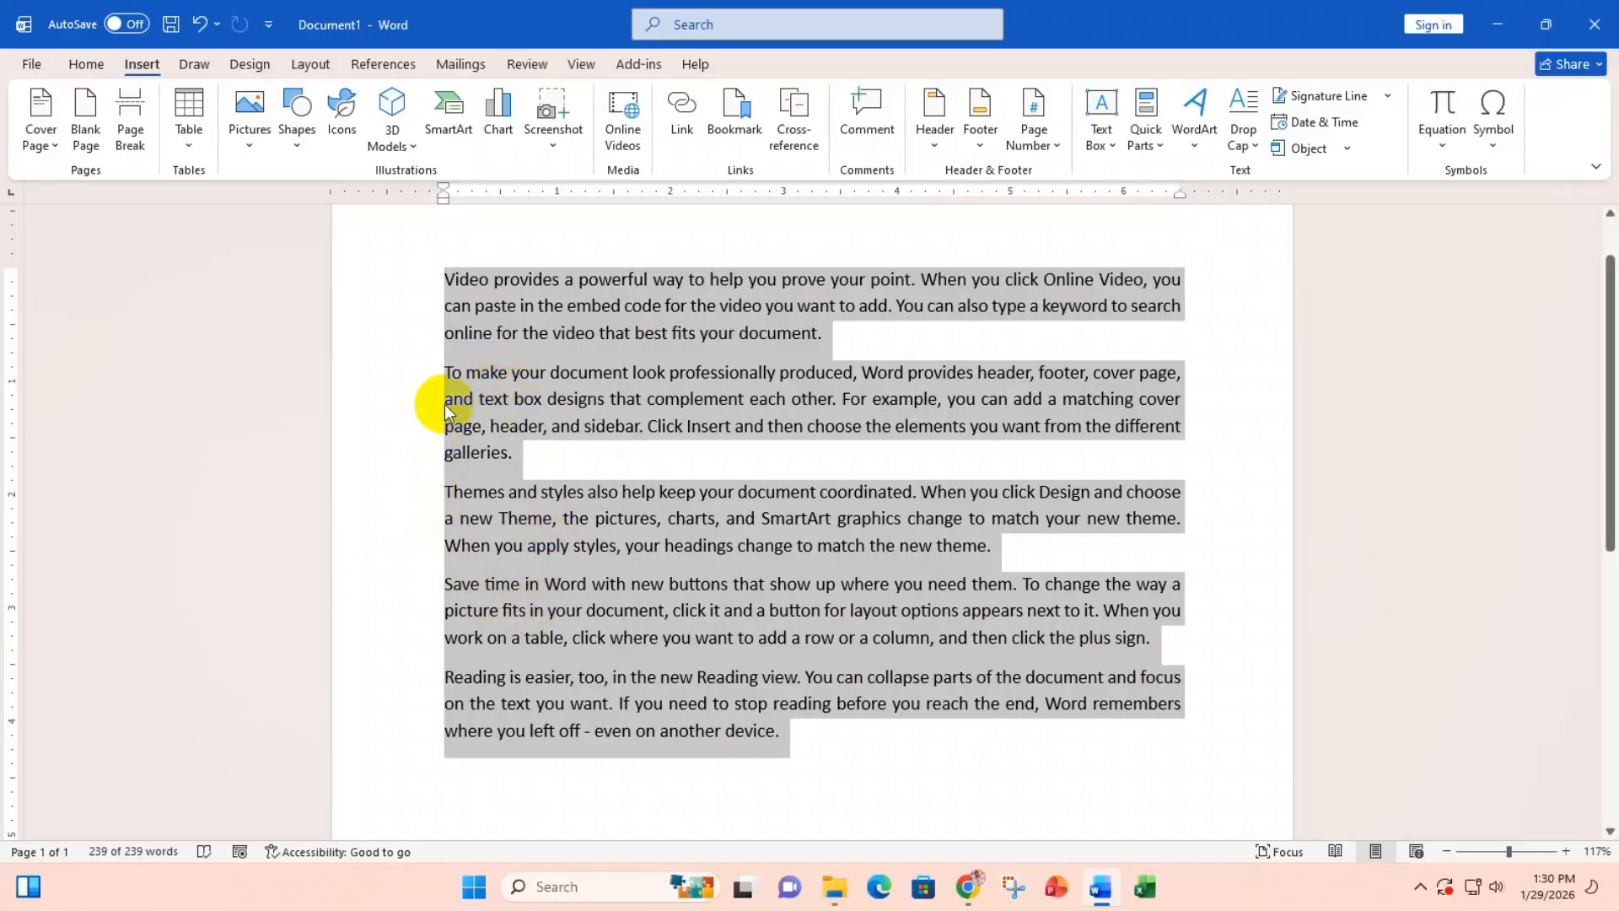
Step: Deselect the text and show the Cover Page gallery of built-in designs
click(447, 280)
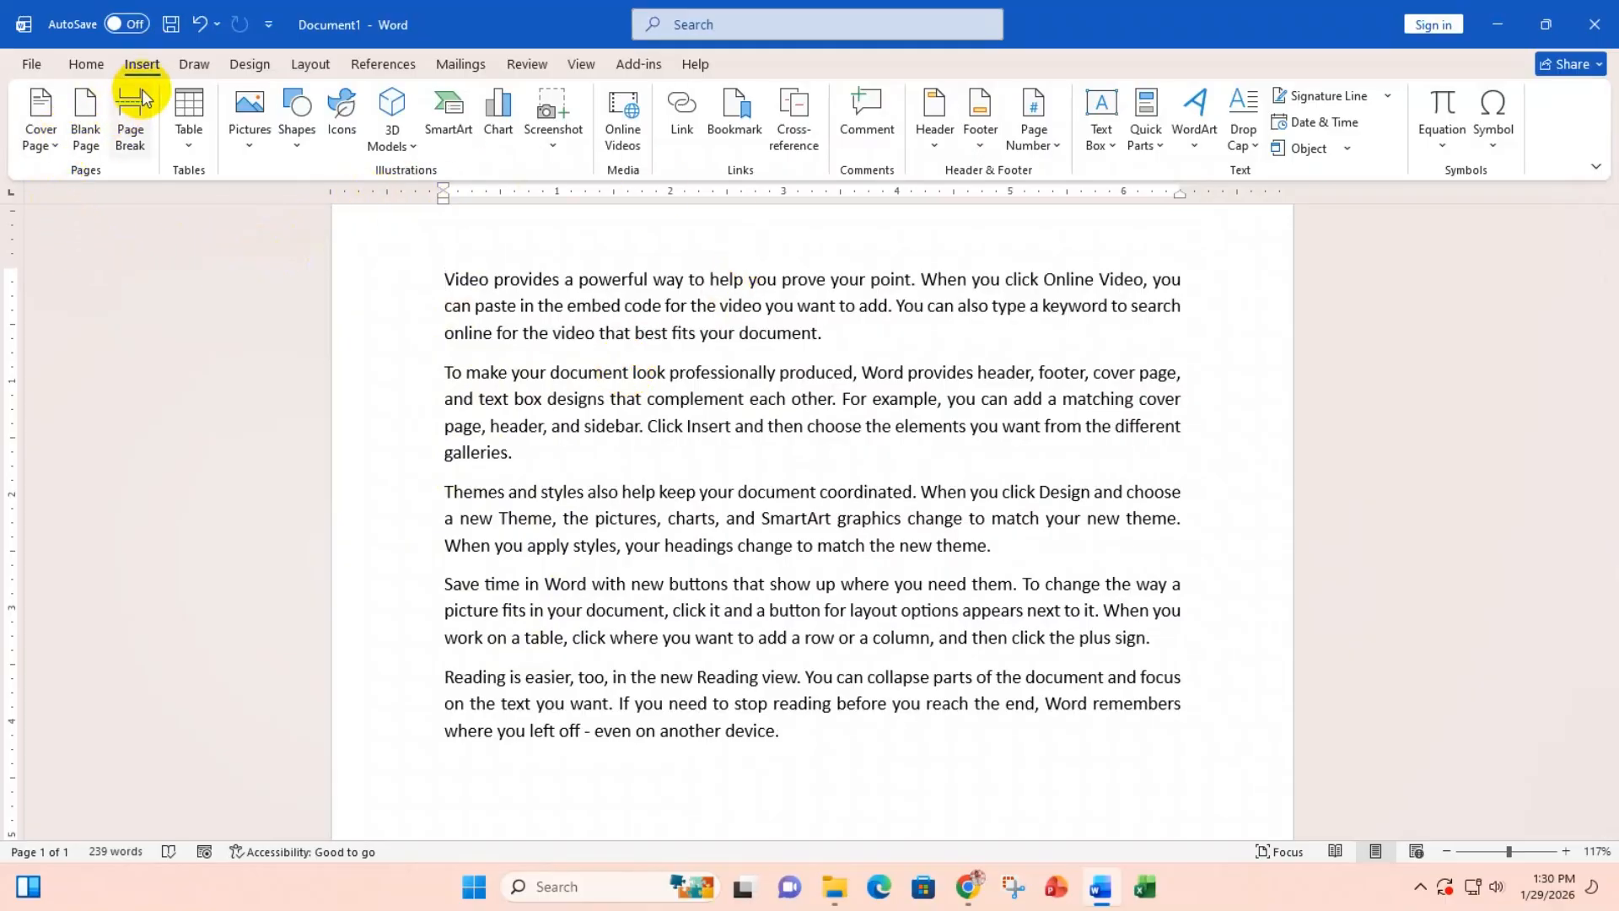
click(54, 144)
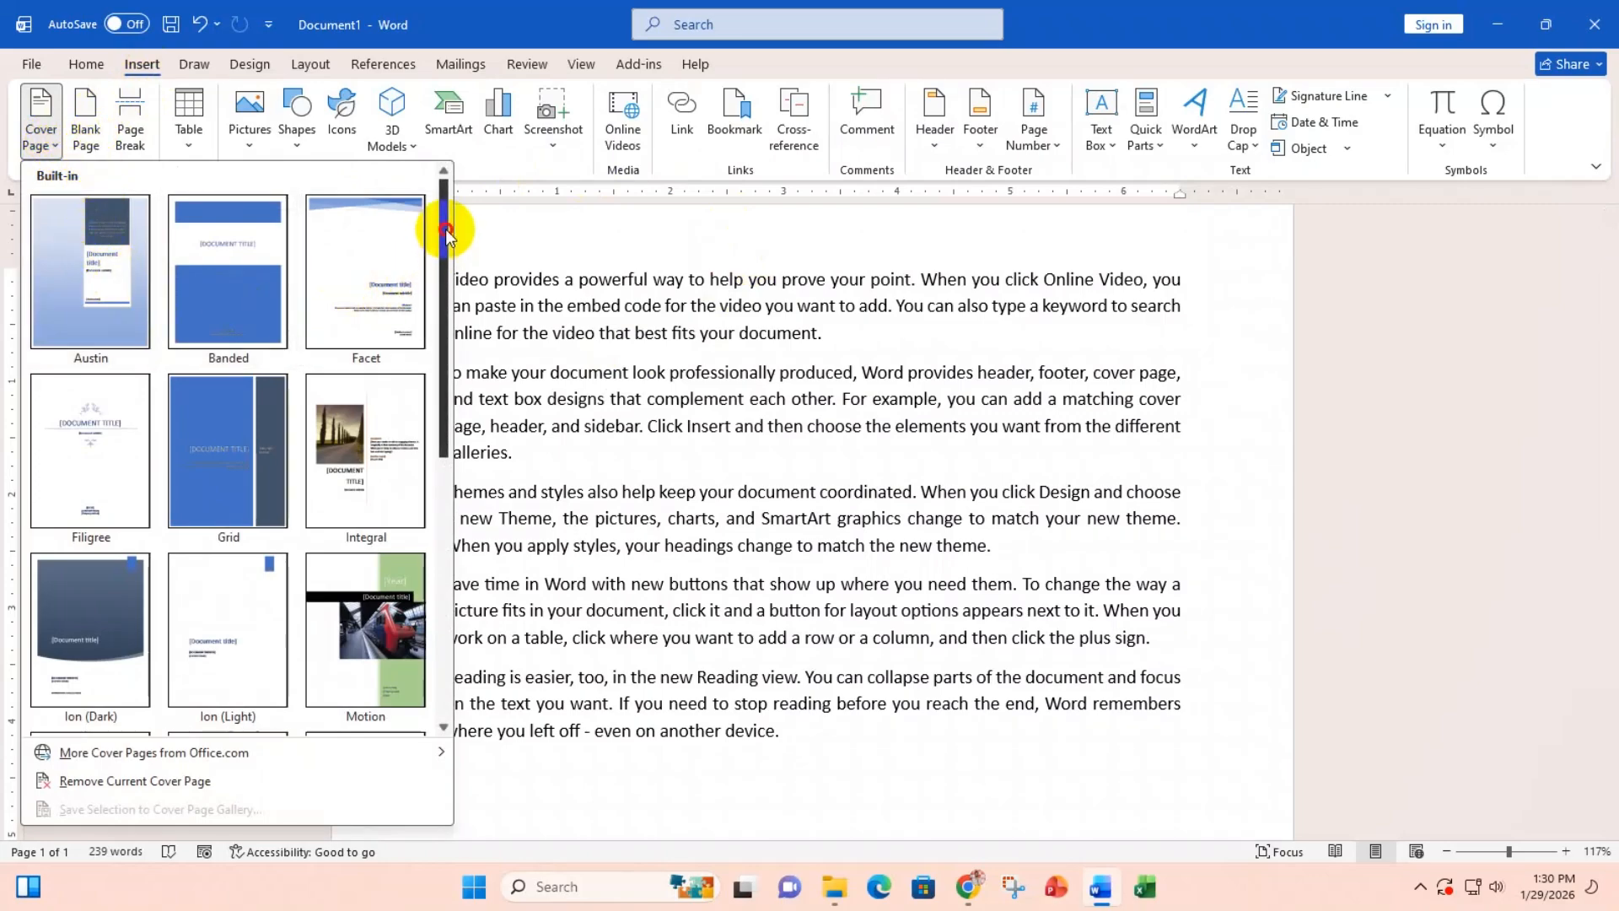
mouse_move(445, 240)
mouse_down()
mouse_move(408, 614)
mouse_move(433, 224)
mouse_move(433, 506)
mouse_move(456, 231)
mouse_up()
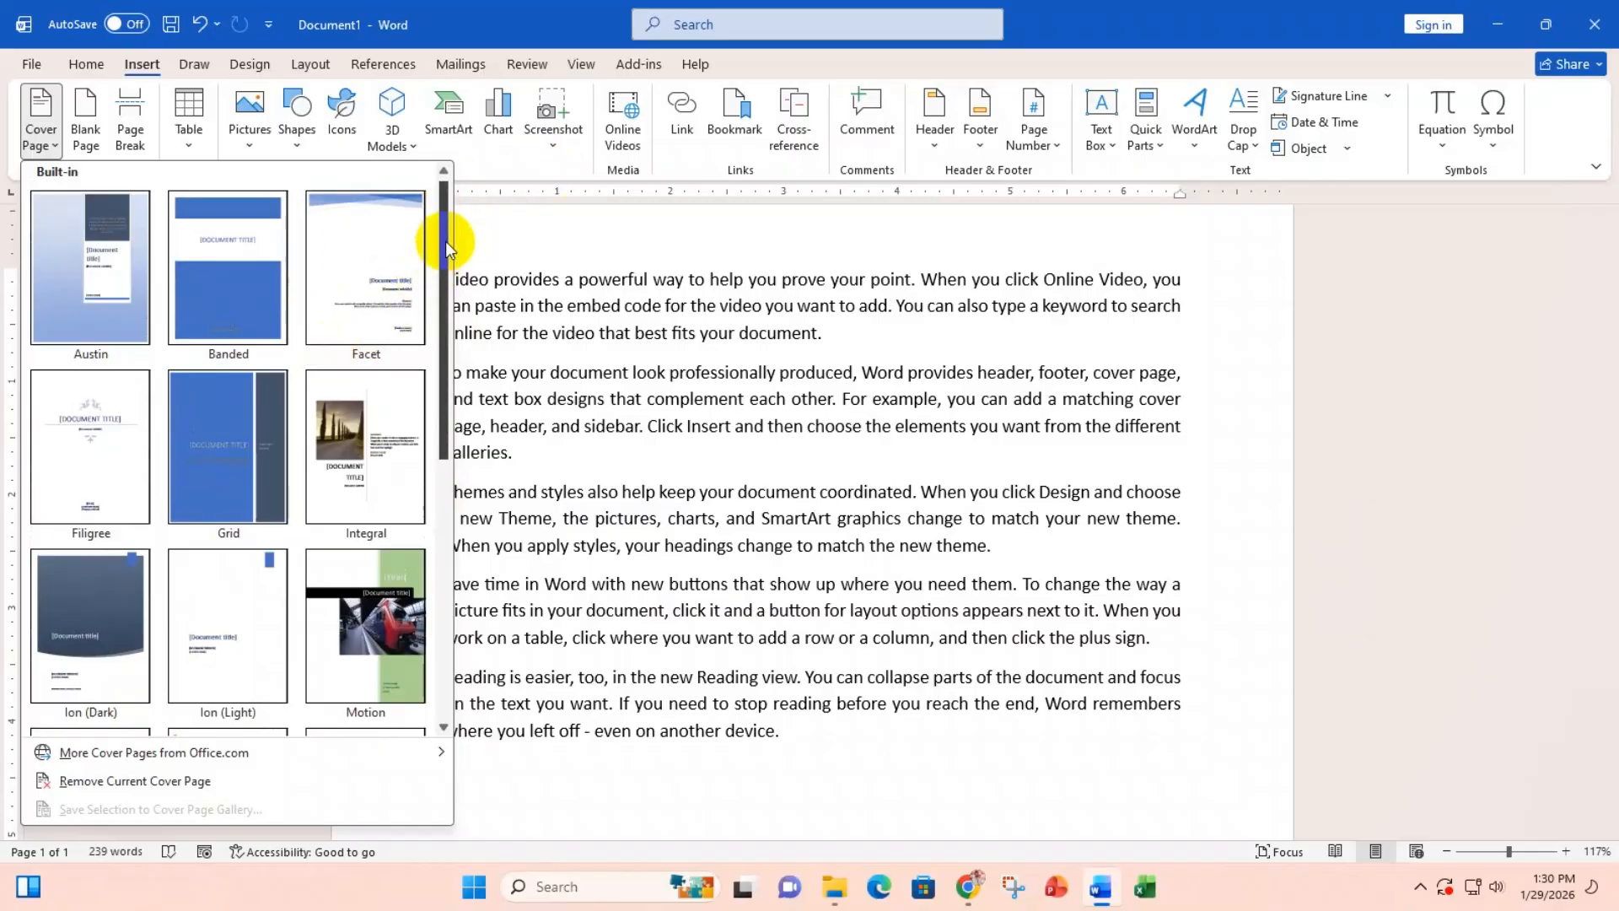
mouse_move(446, 246)
mouse_down()
mouse_move(440, 455)
mouse_move(452, 243)
mouse_up()
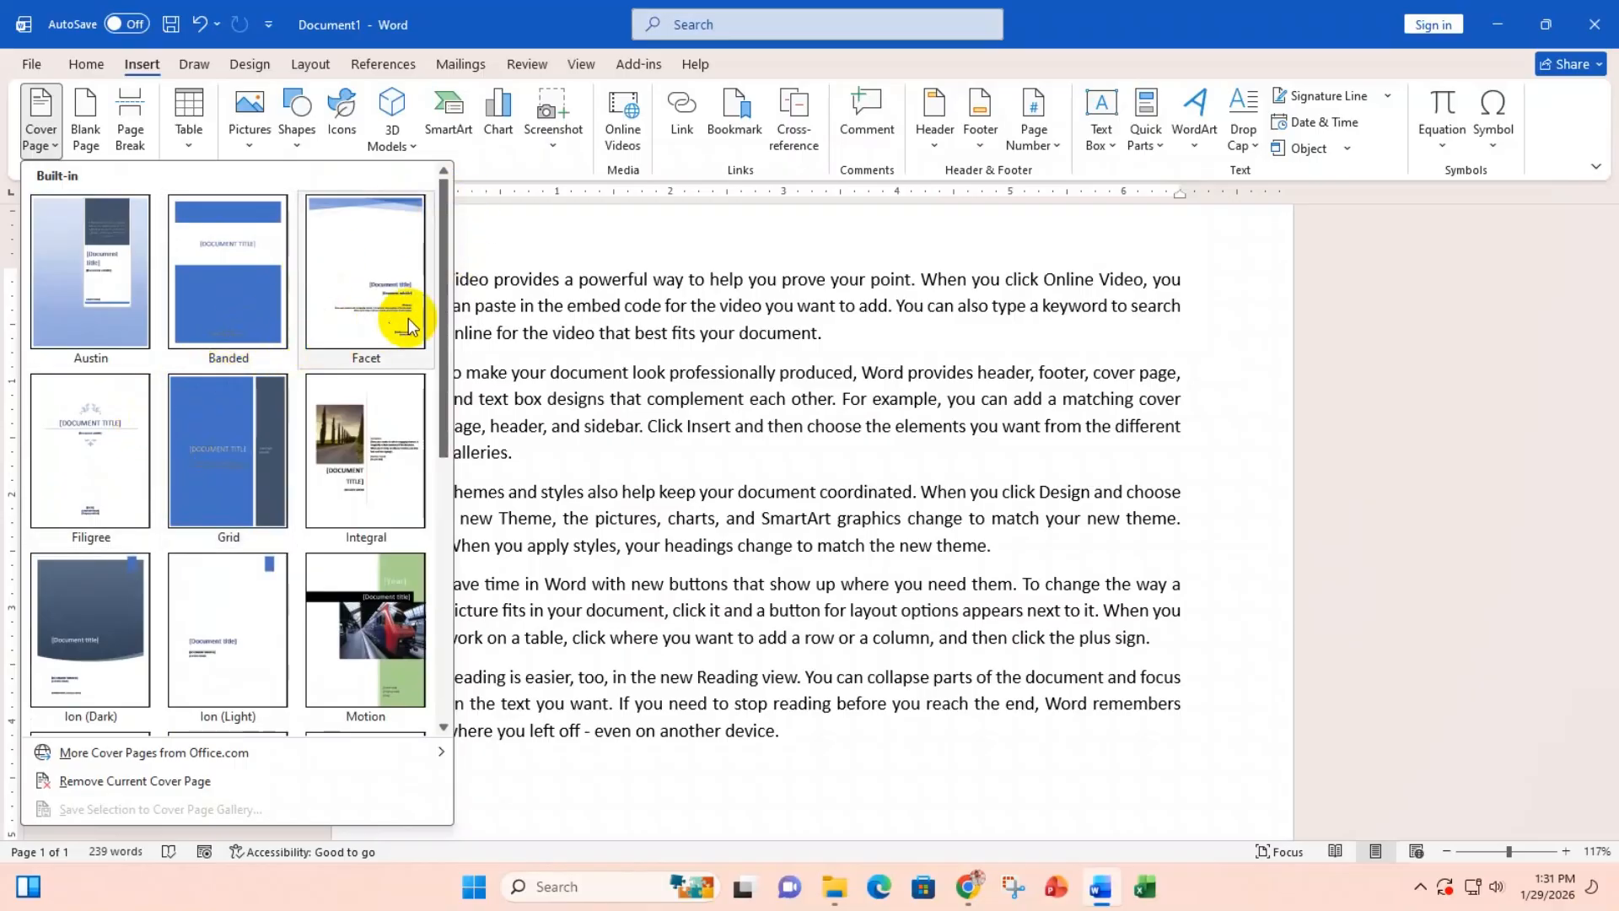
drag(450, 291, 428, 371)
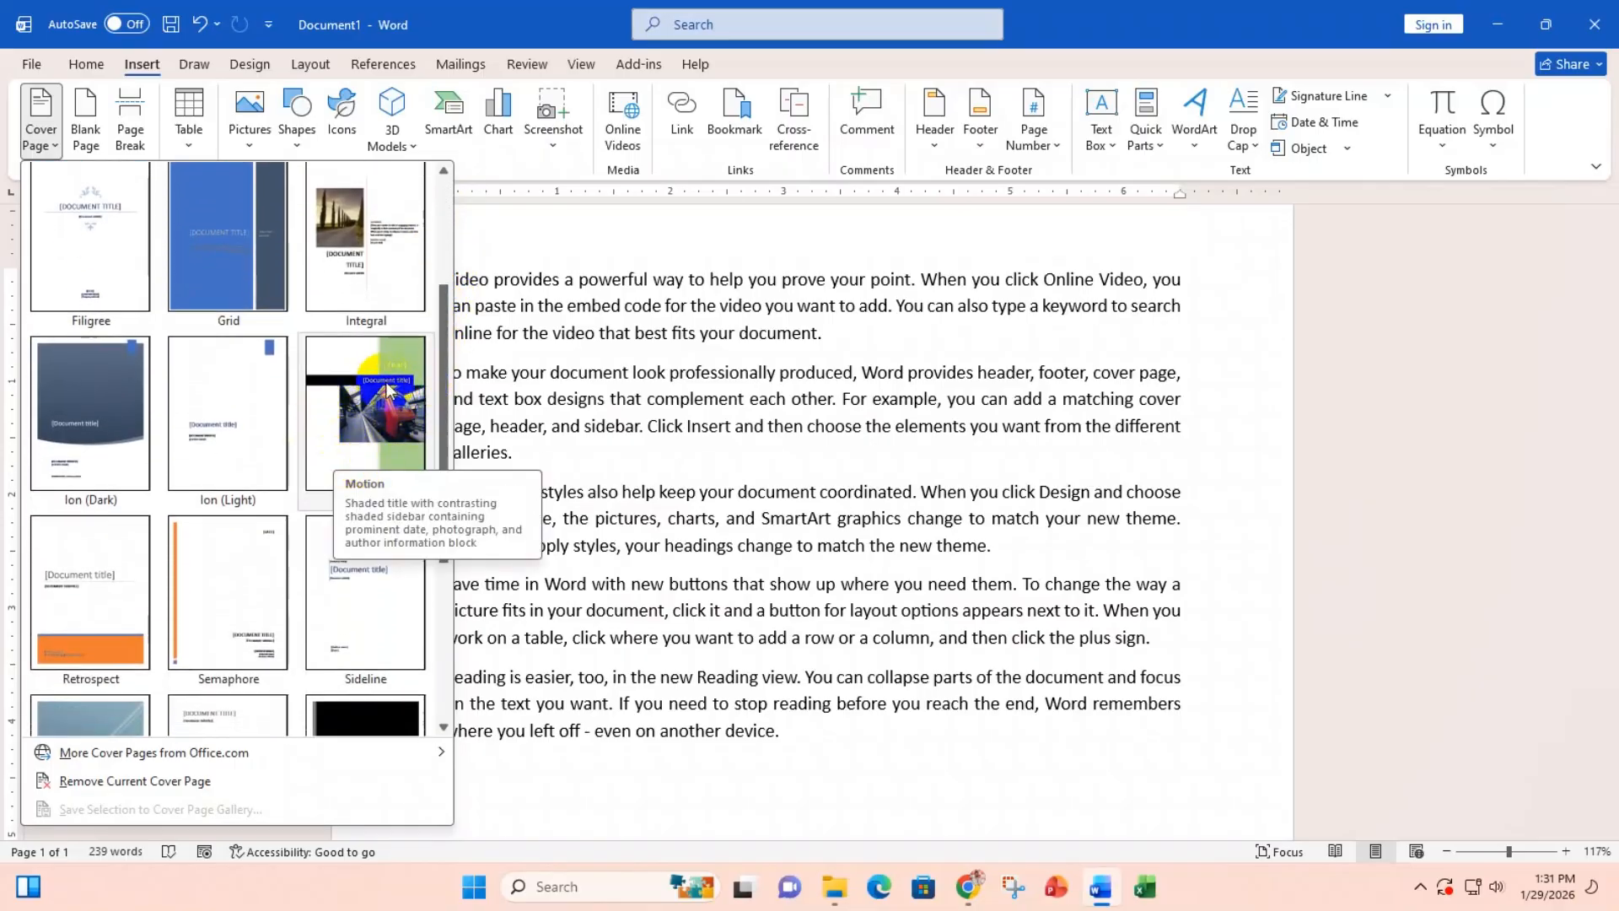
Step: Insert the Motion cover page, then return to its title band and Year panel
click(376, 424)
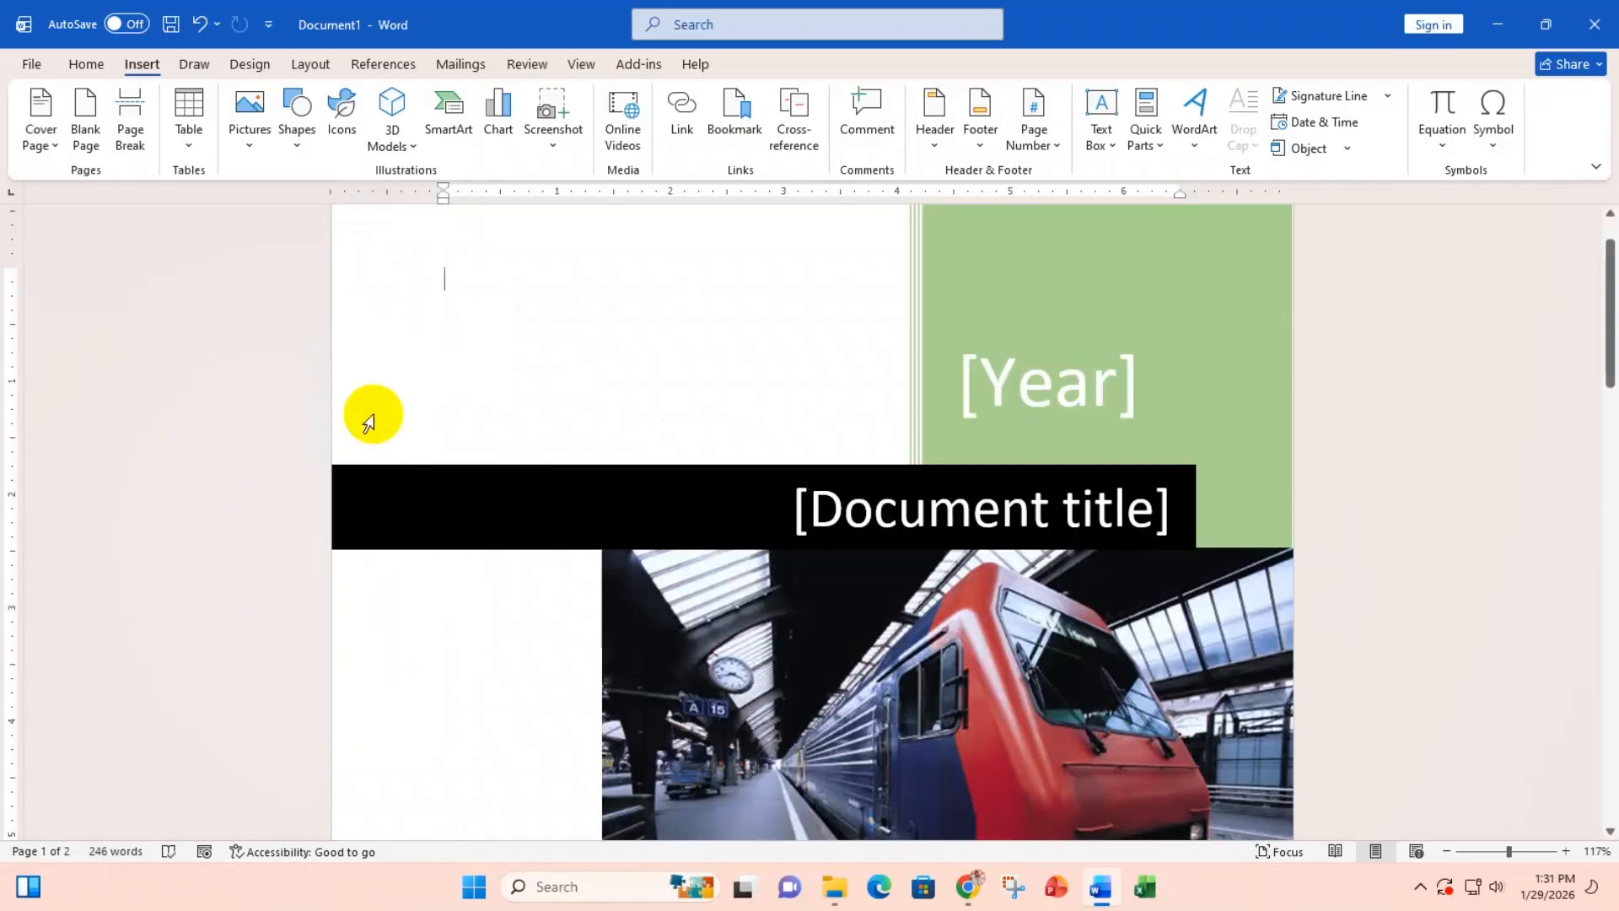
click(1058, 506)
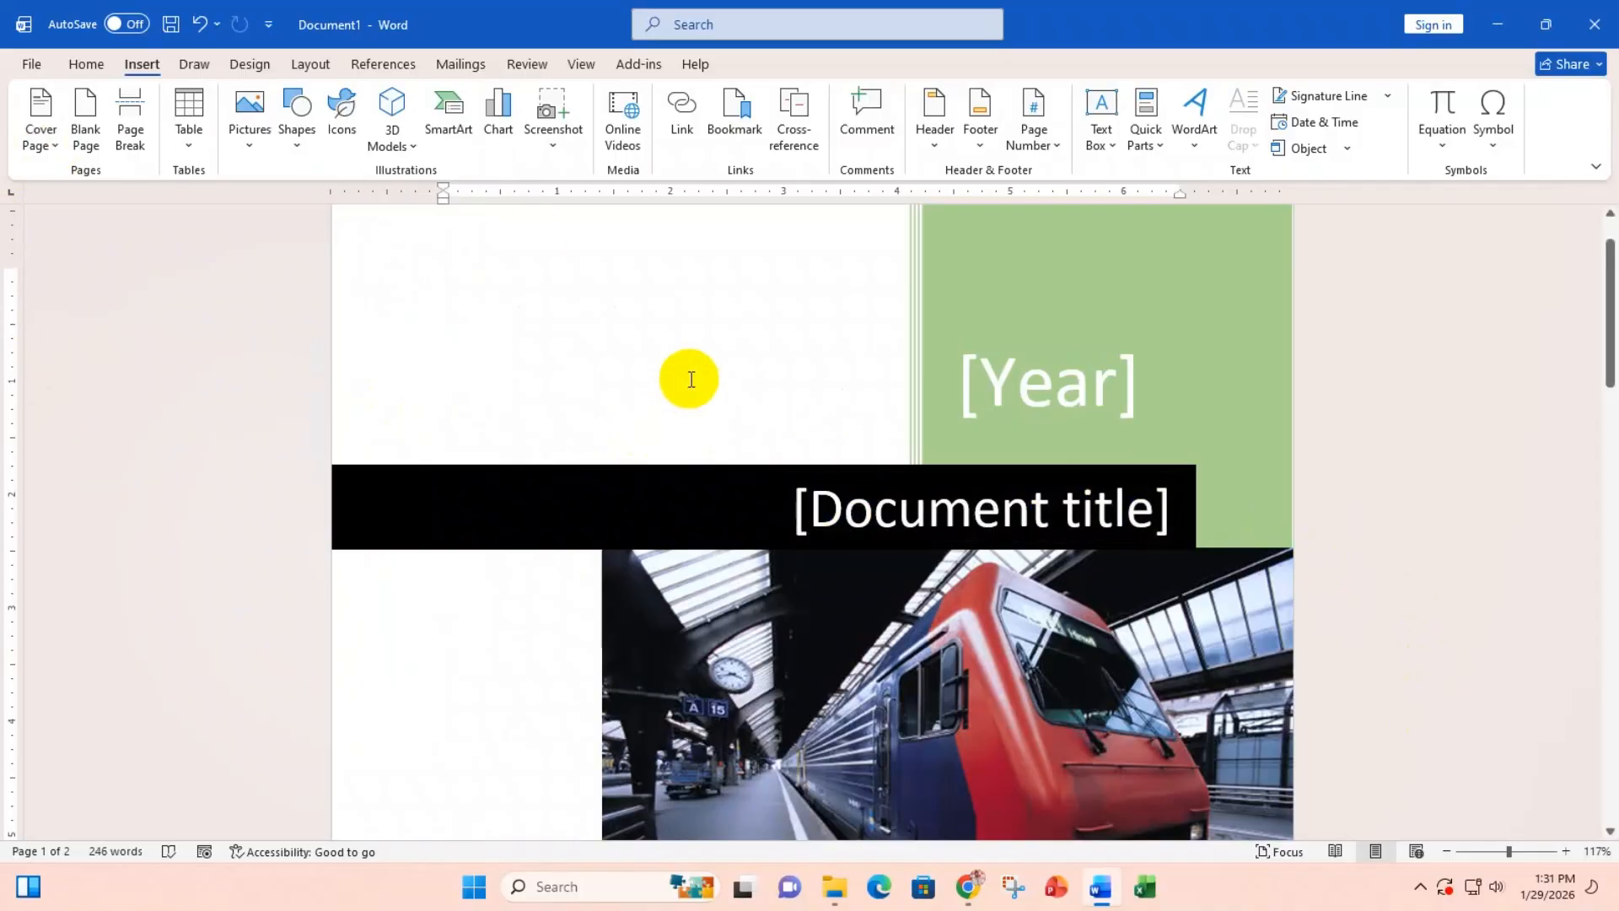
scroll(689, 378, down, 3)
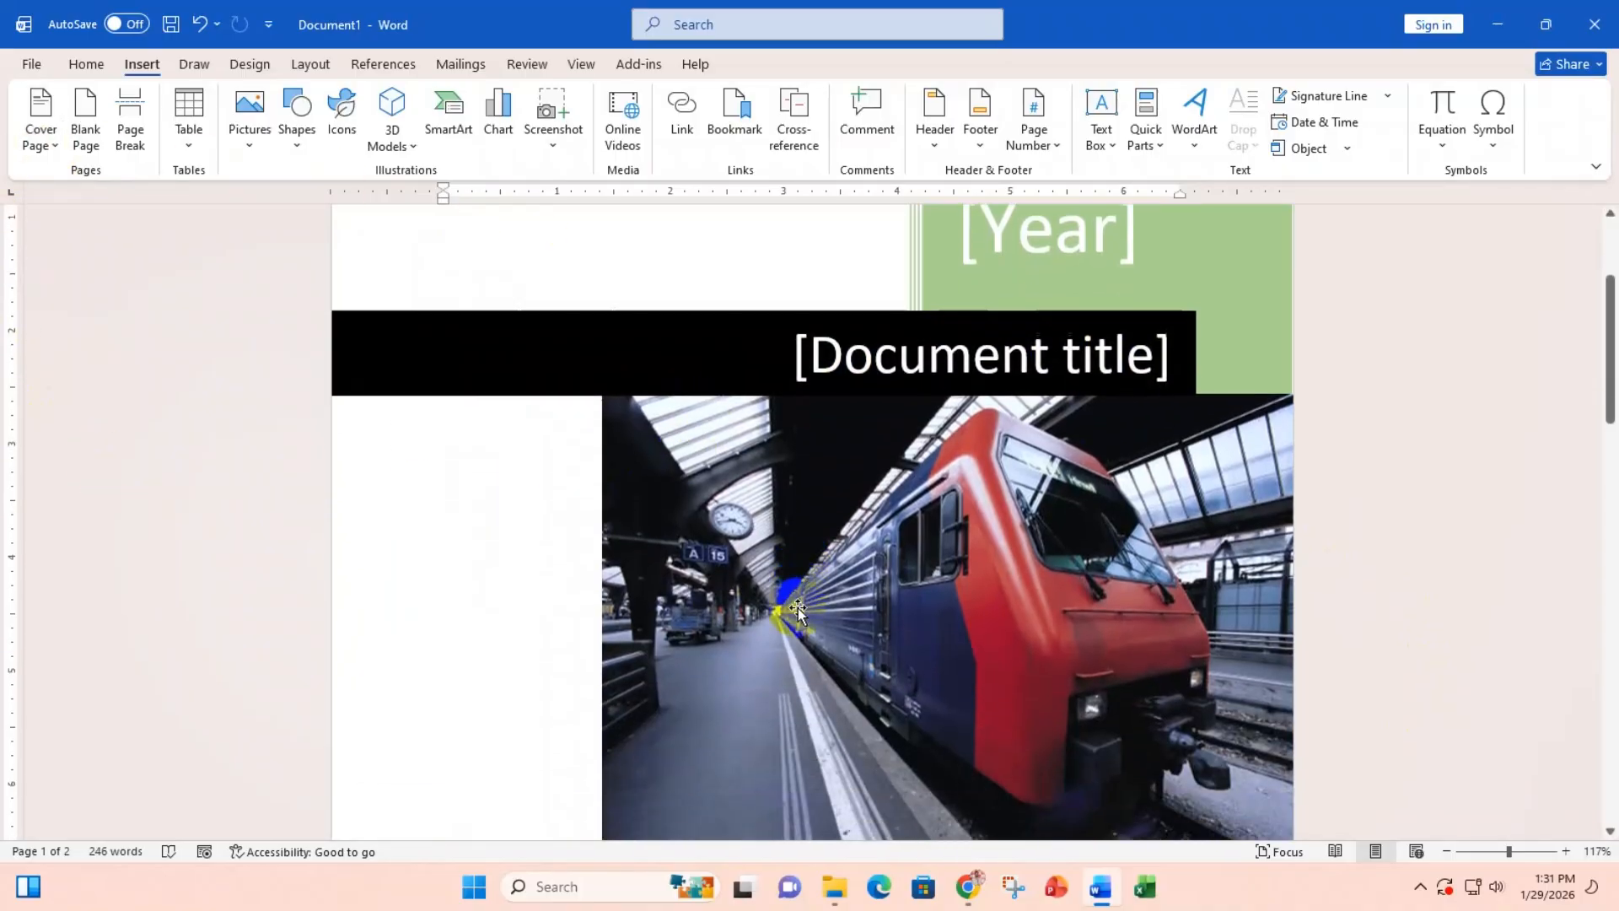
scroll(723, 609, down, 2)
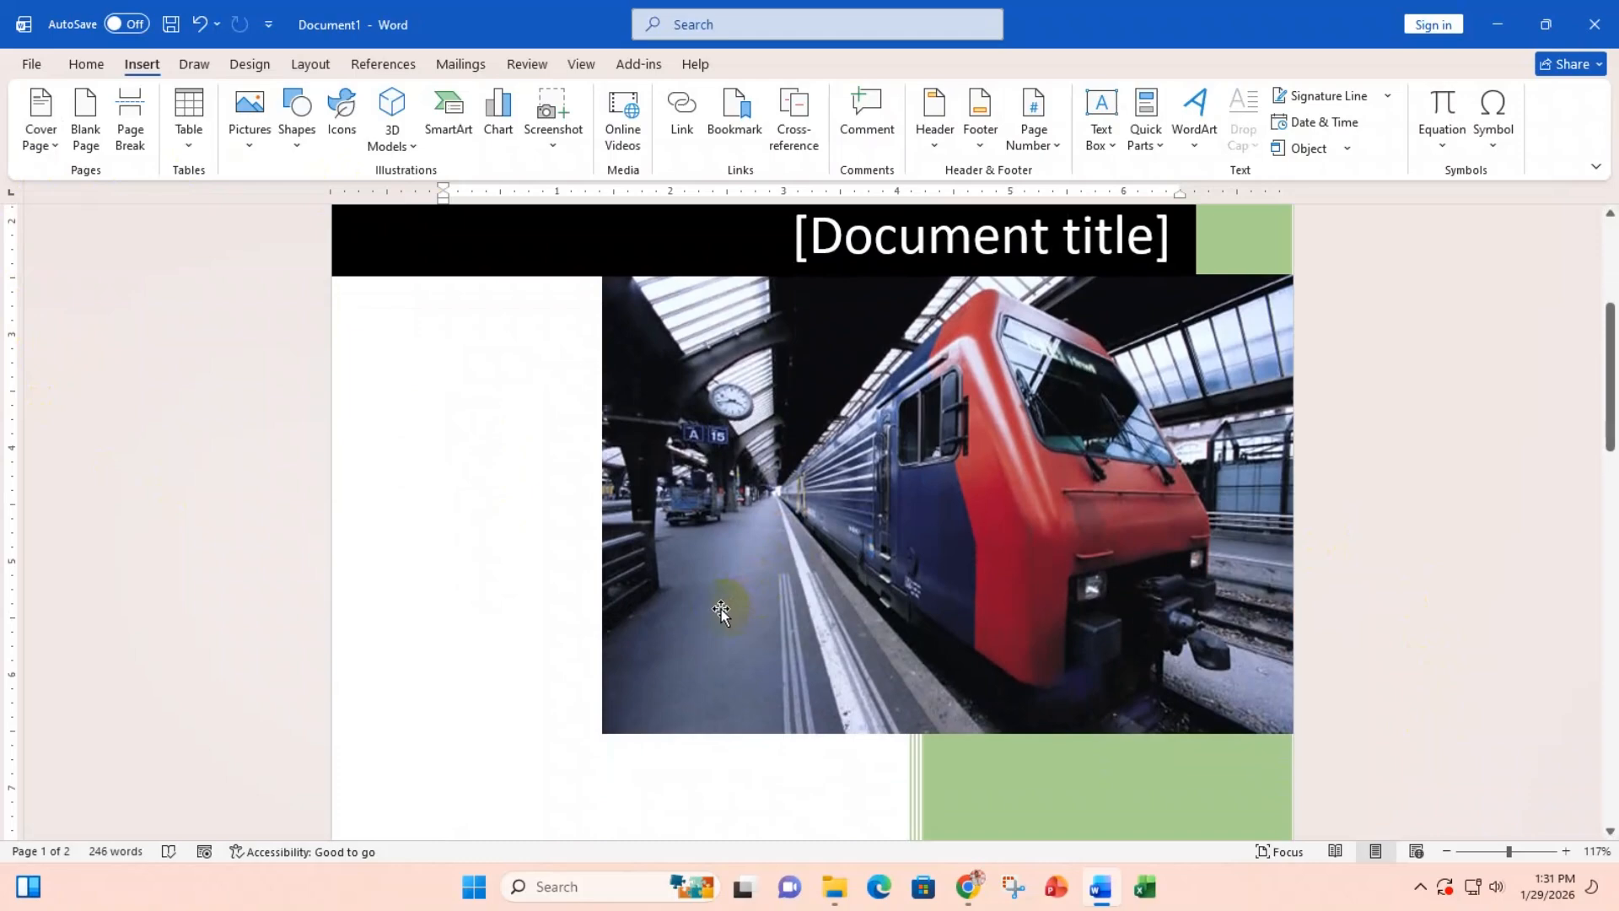
scroll(721, 609, down, 13)
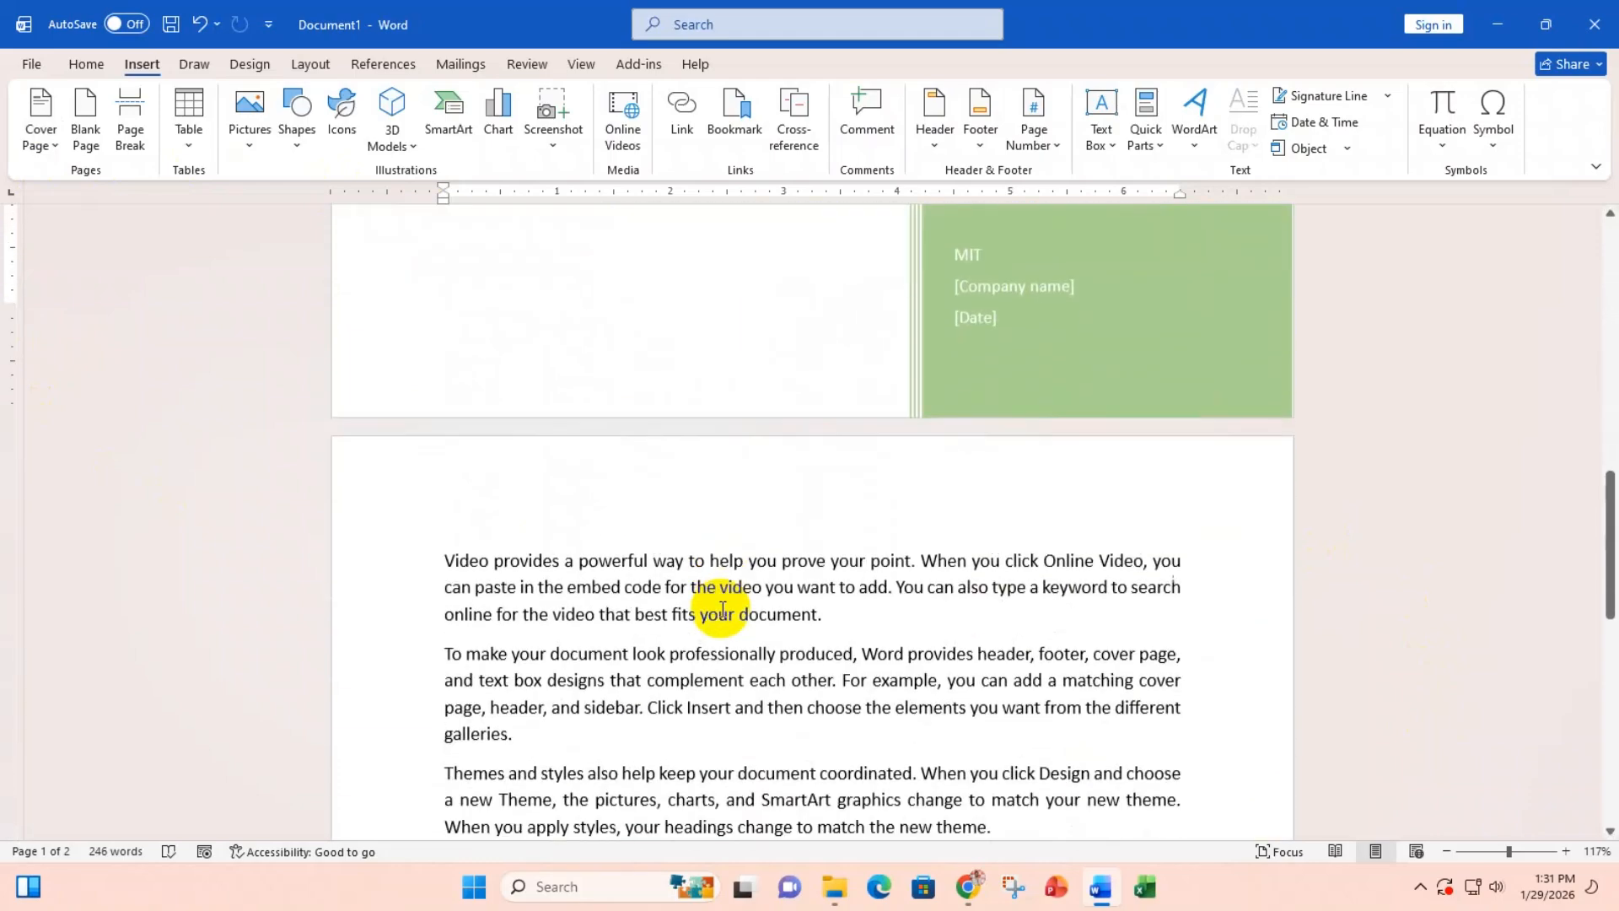
scroll(722, 609, down, 3)
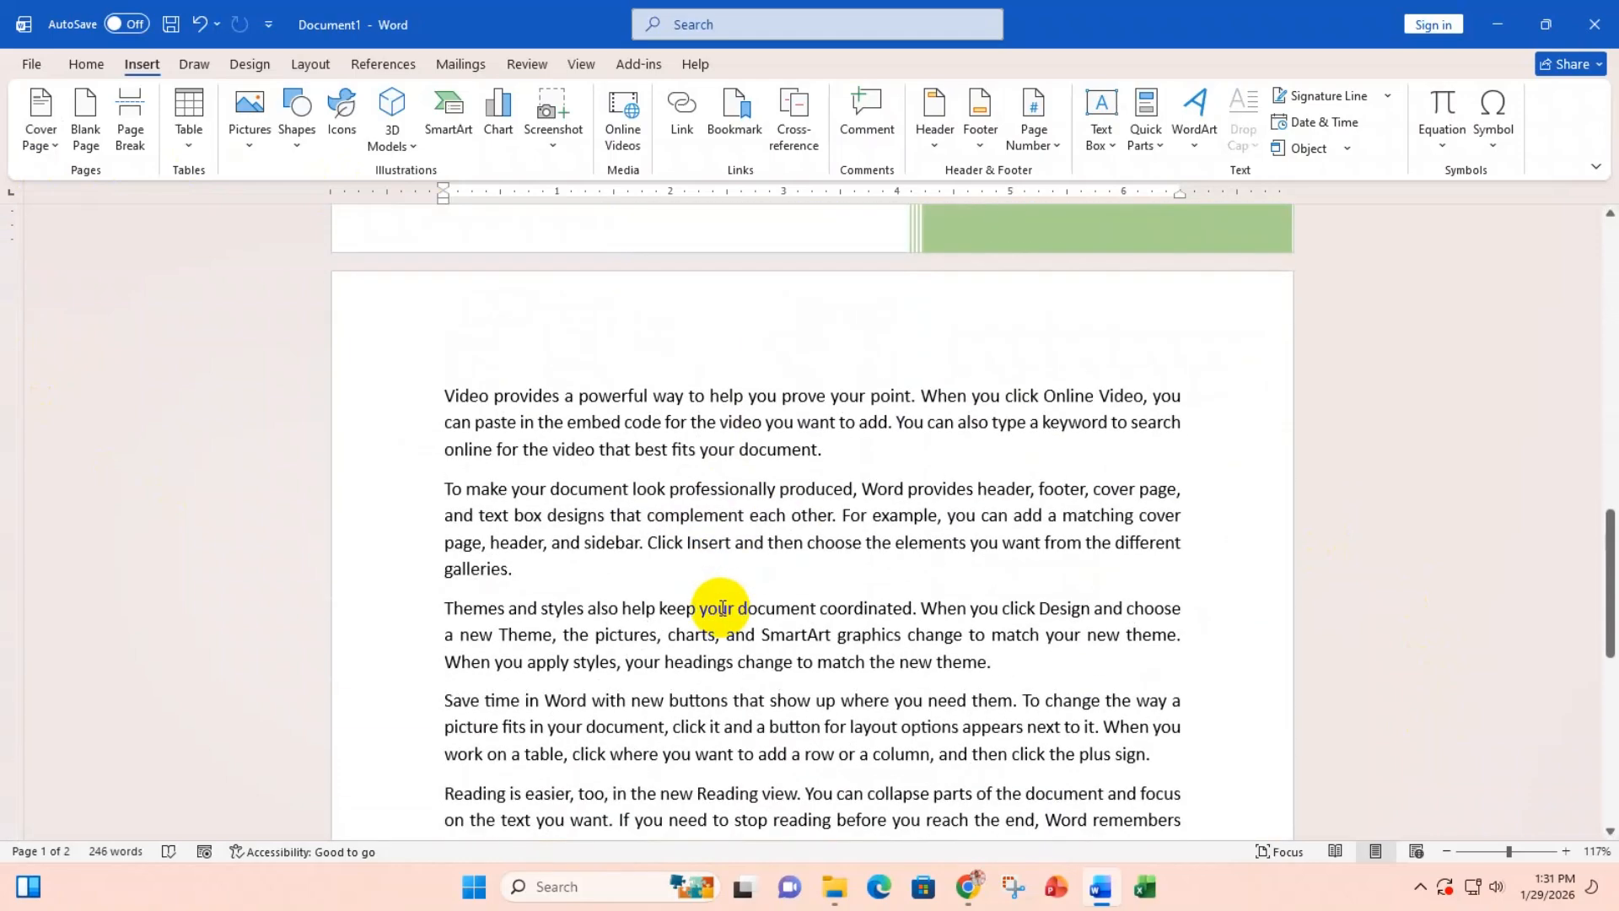
scroll(763, 590, up, 11)
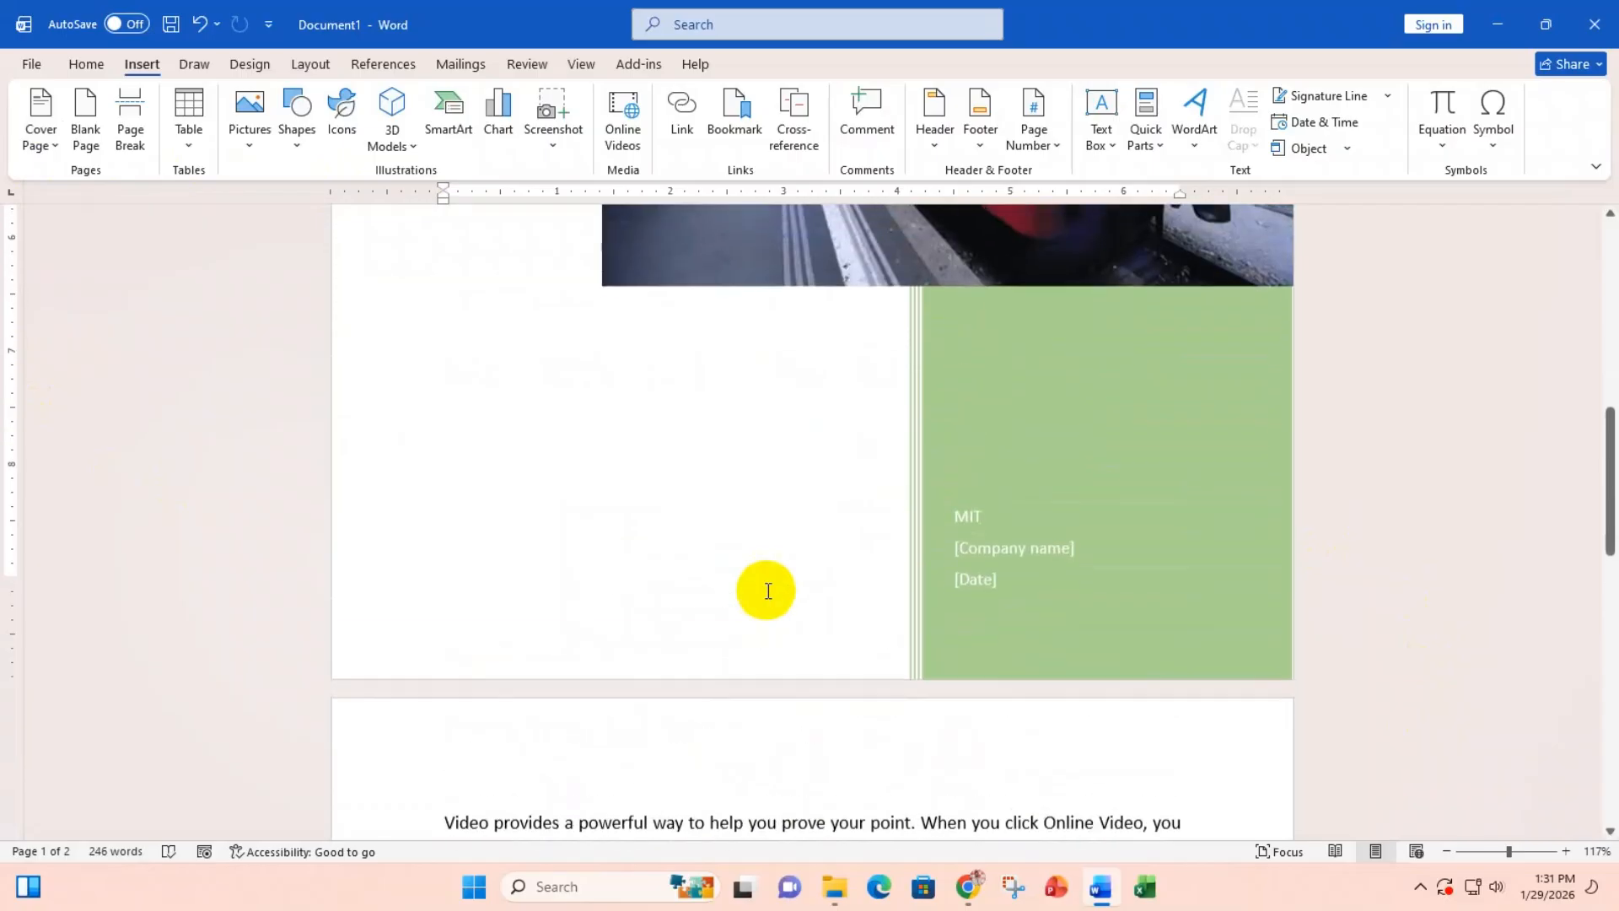
scroll(766, 591, up, 10)
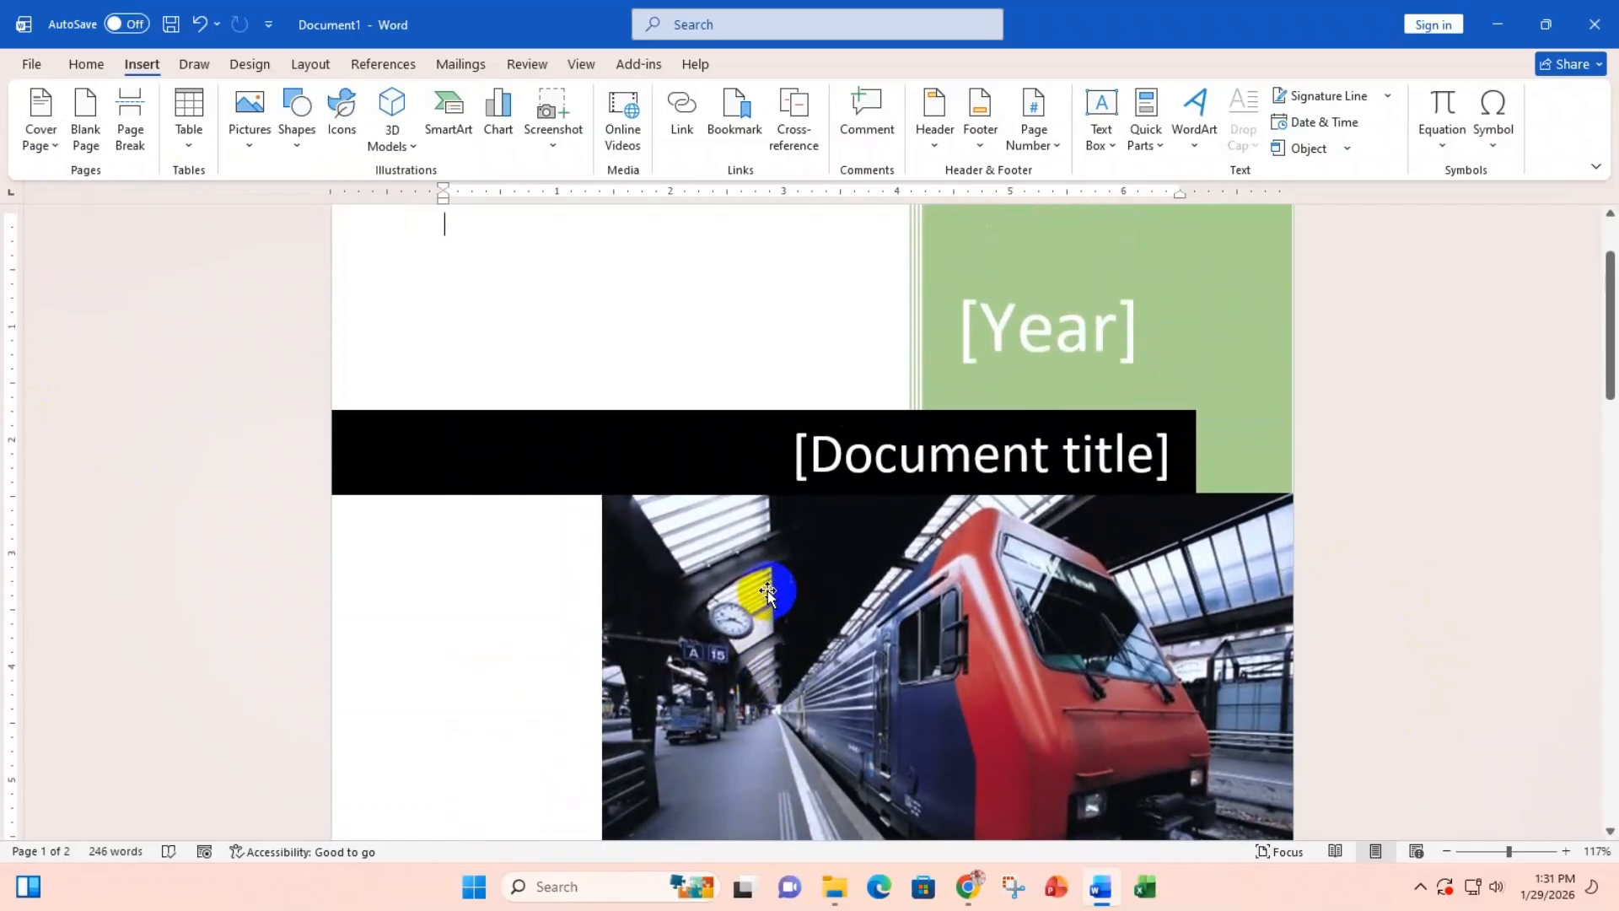
scroll(763, 599, up, 2)
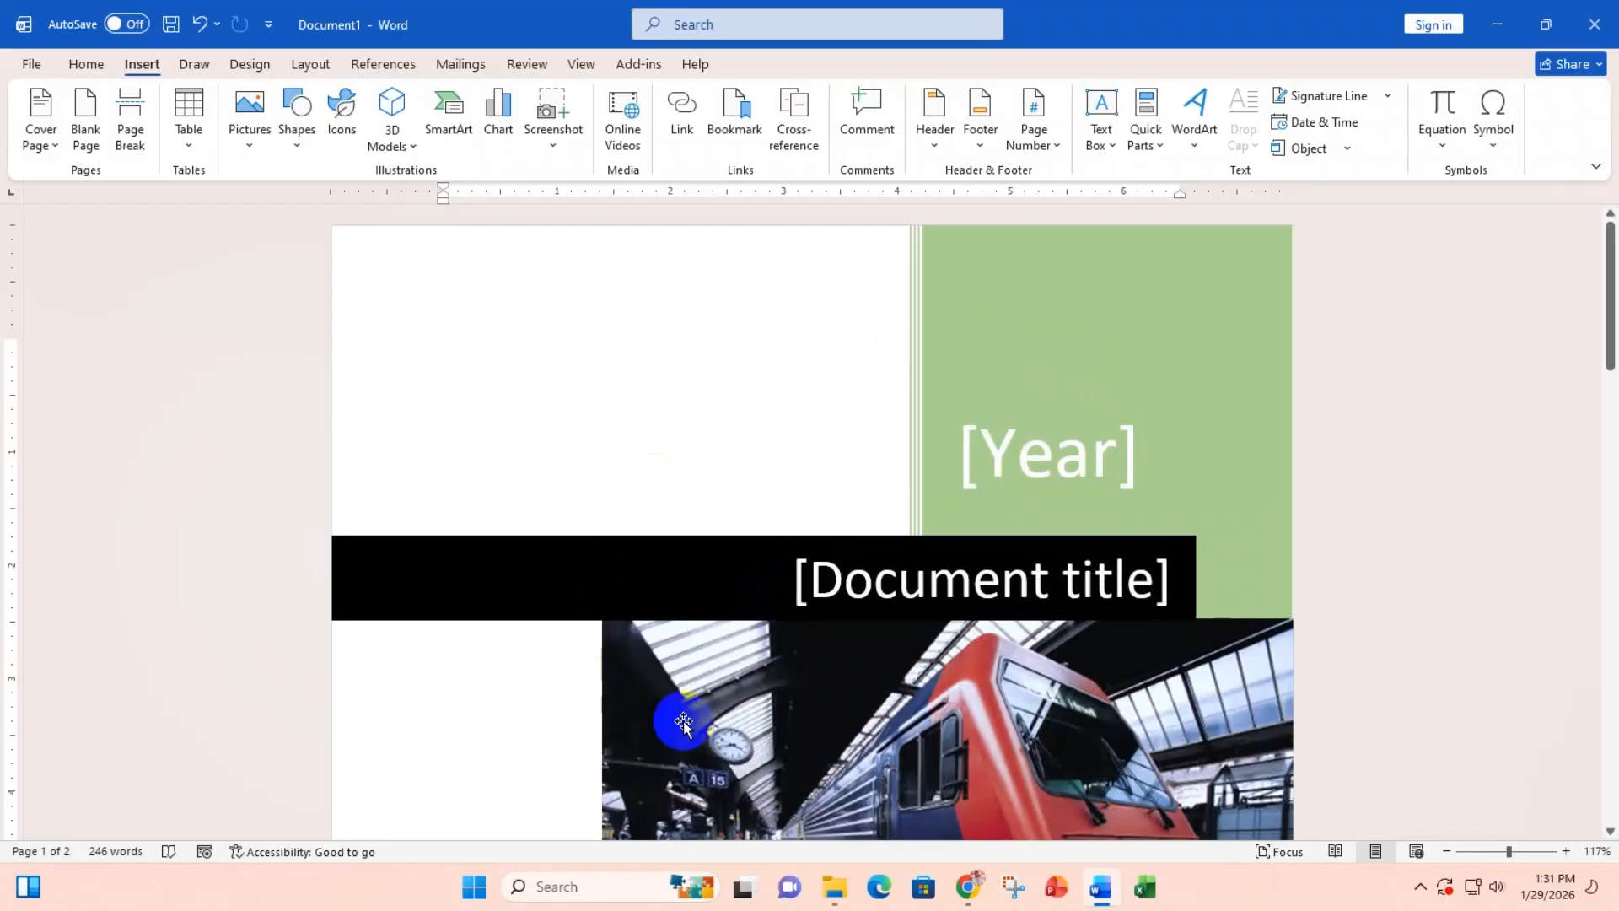
Step: Type 'Ms word class' into the cover page's Document title placeholder
click(1153, 582)
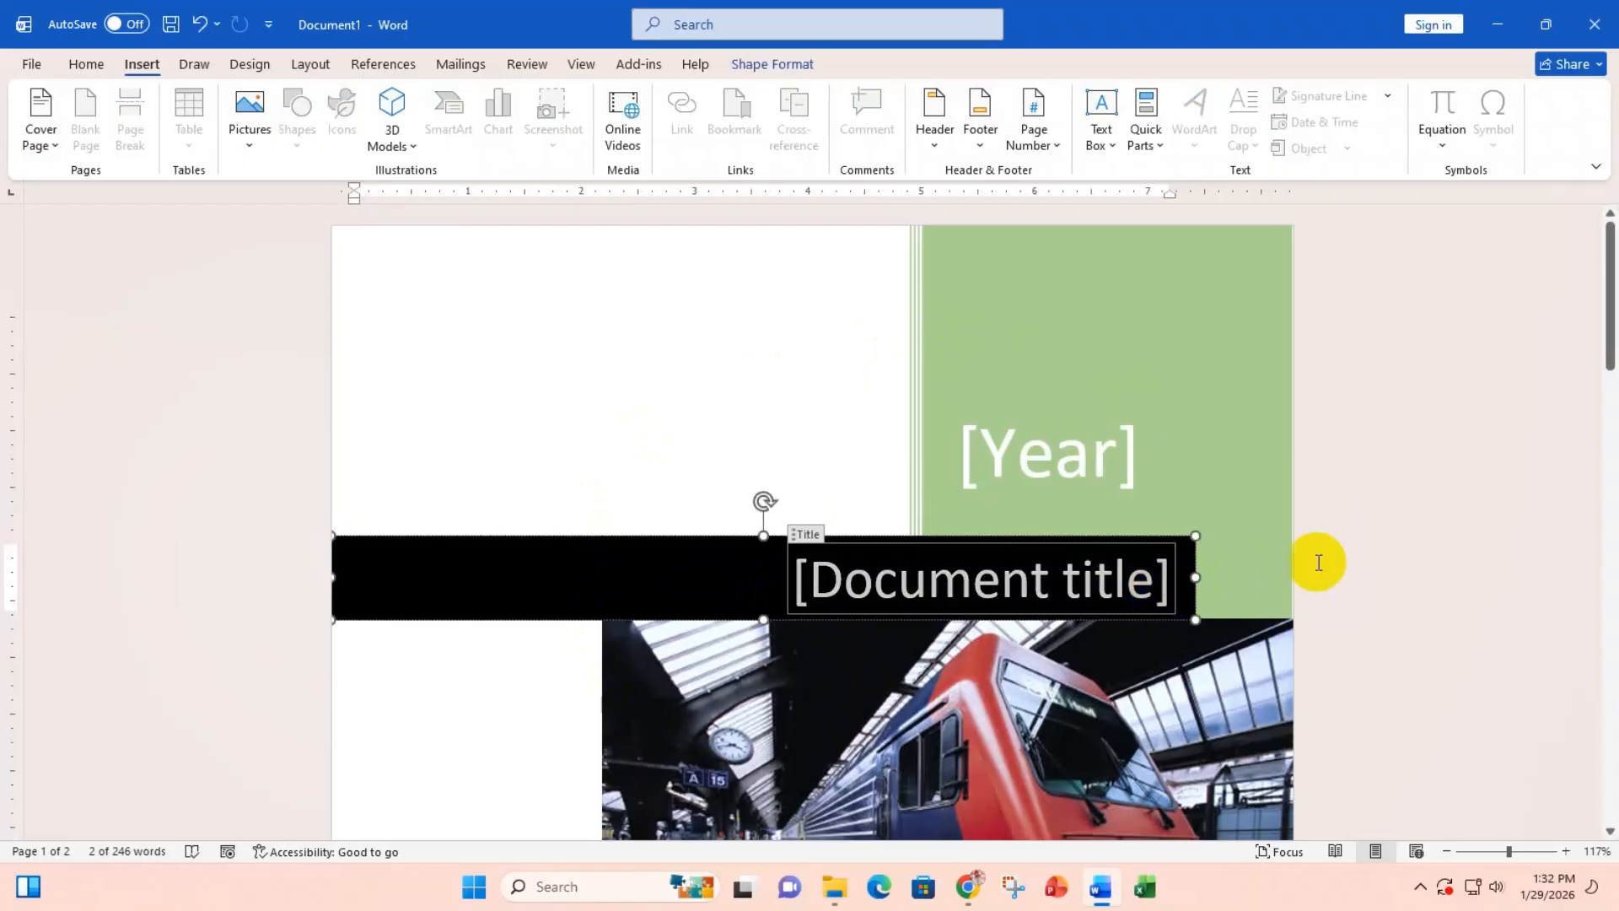
text(M)
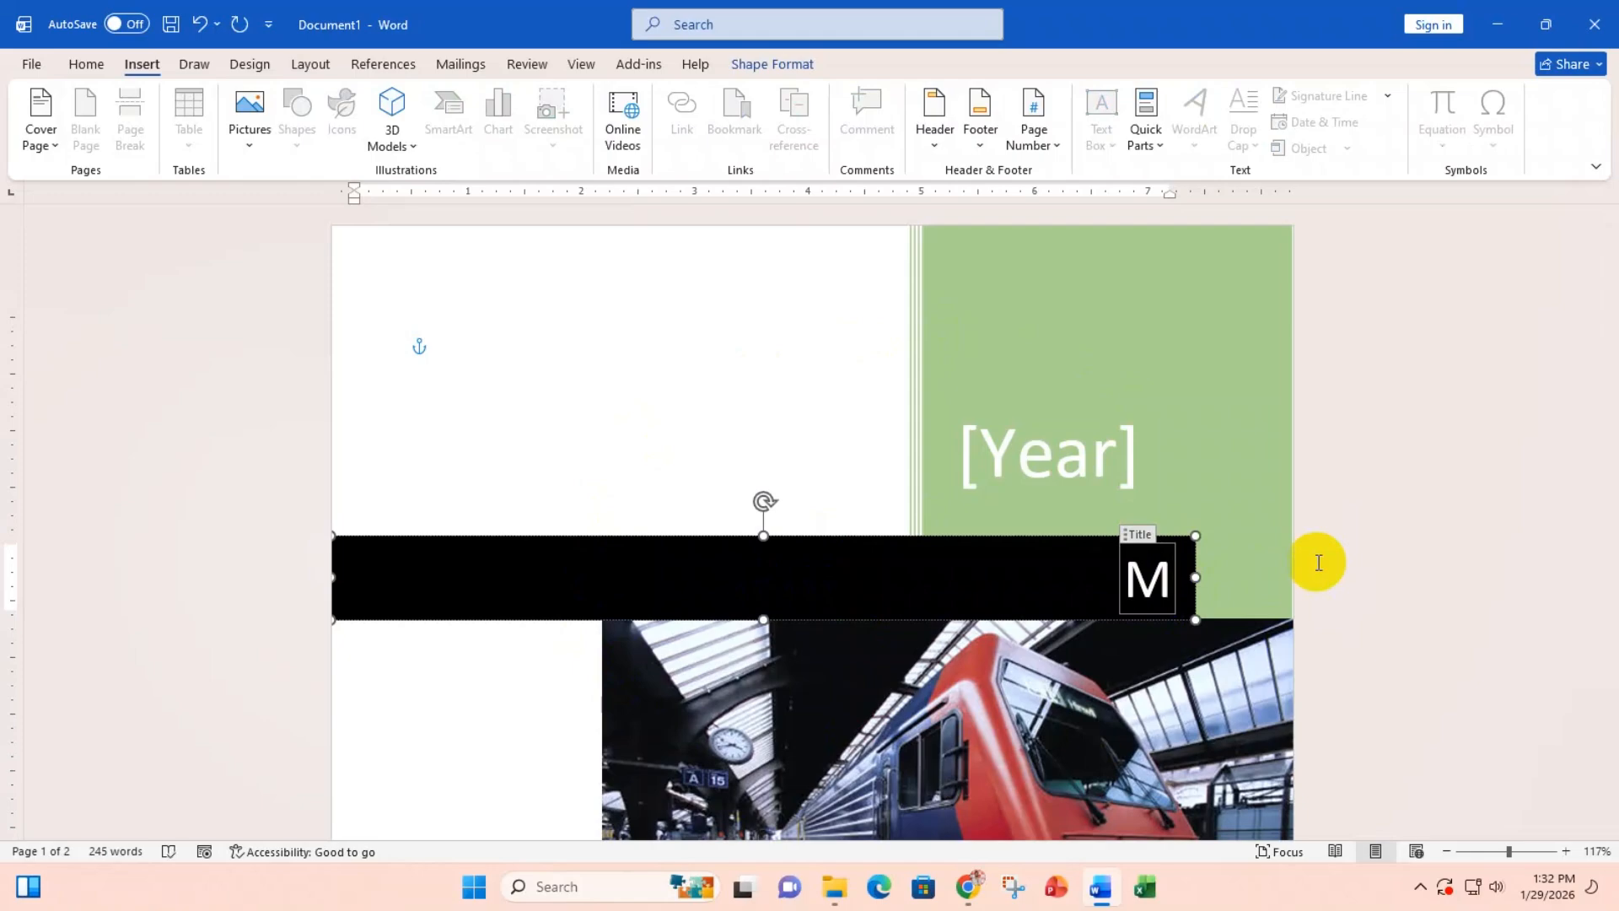
text(s wor)
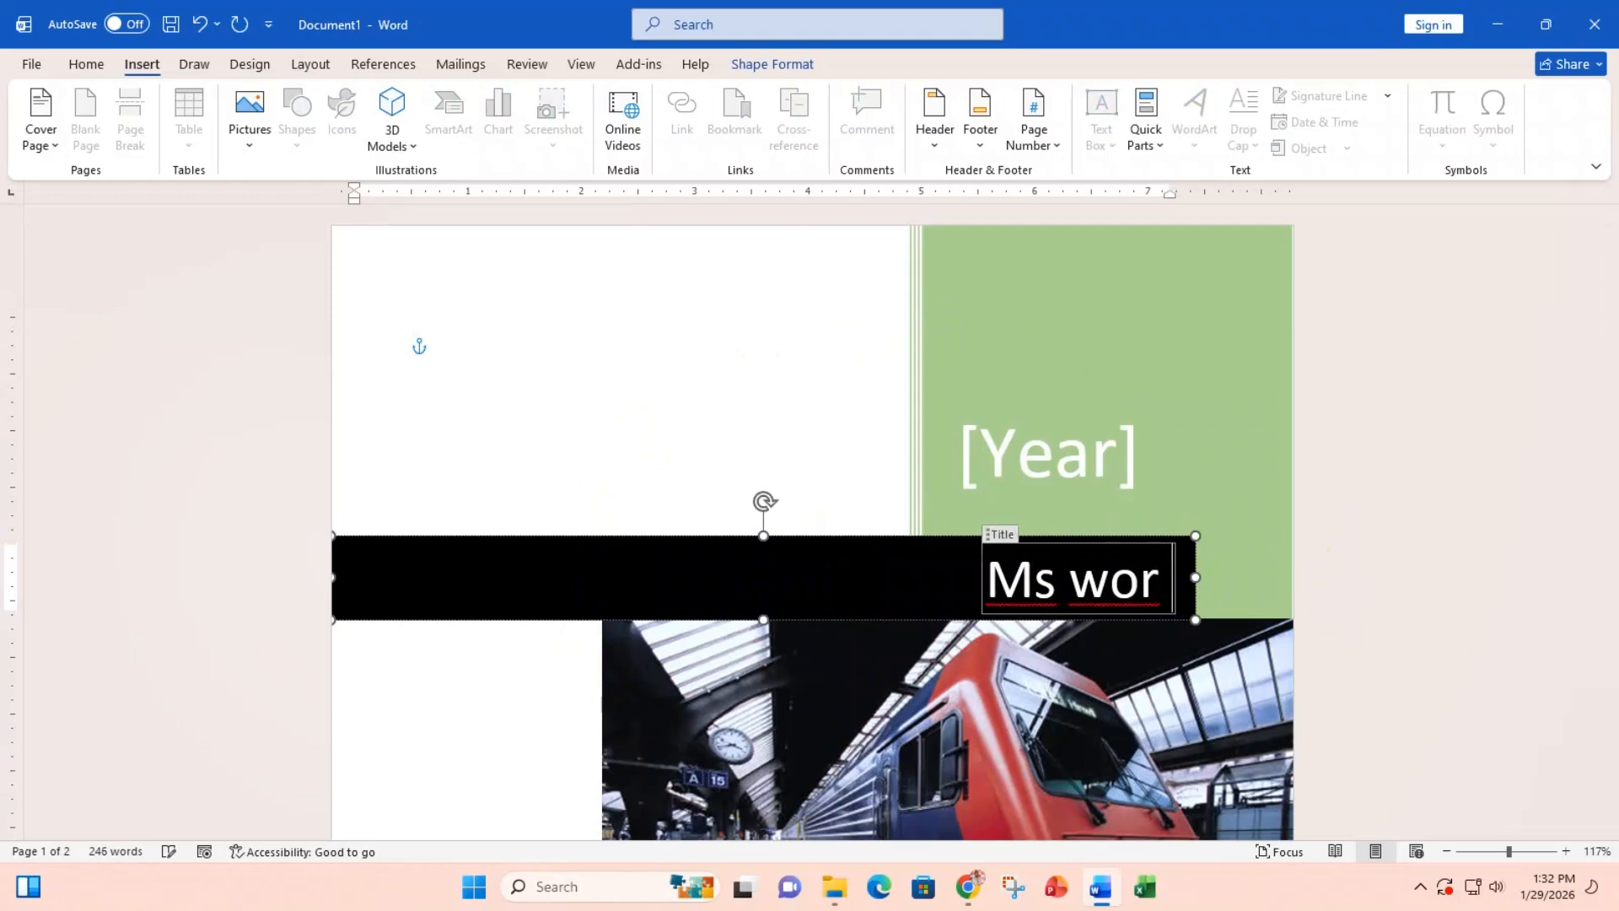
text(d)
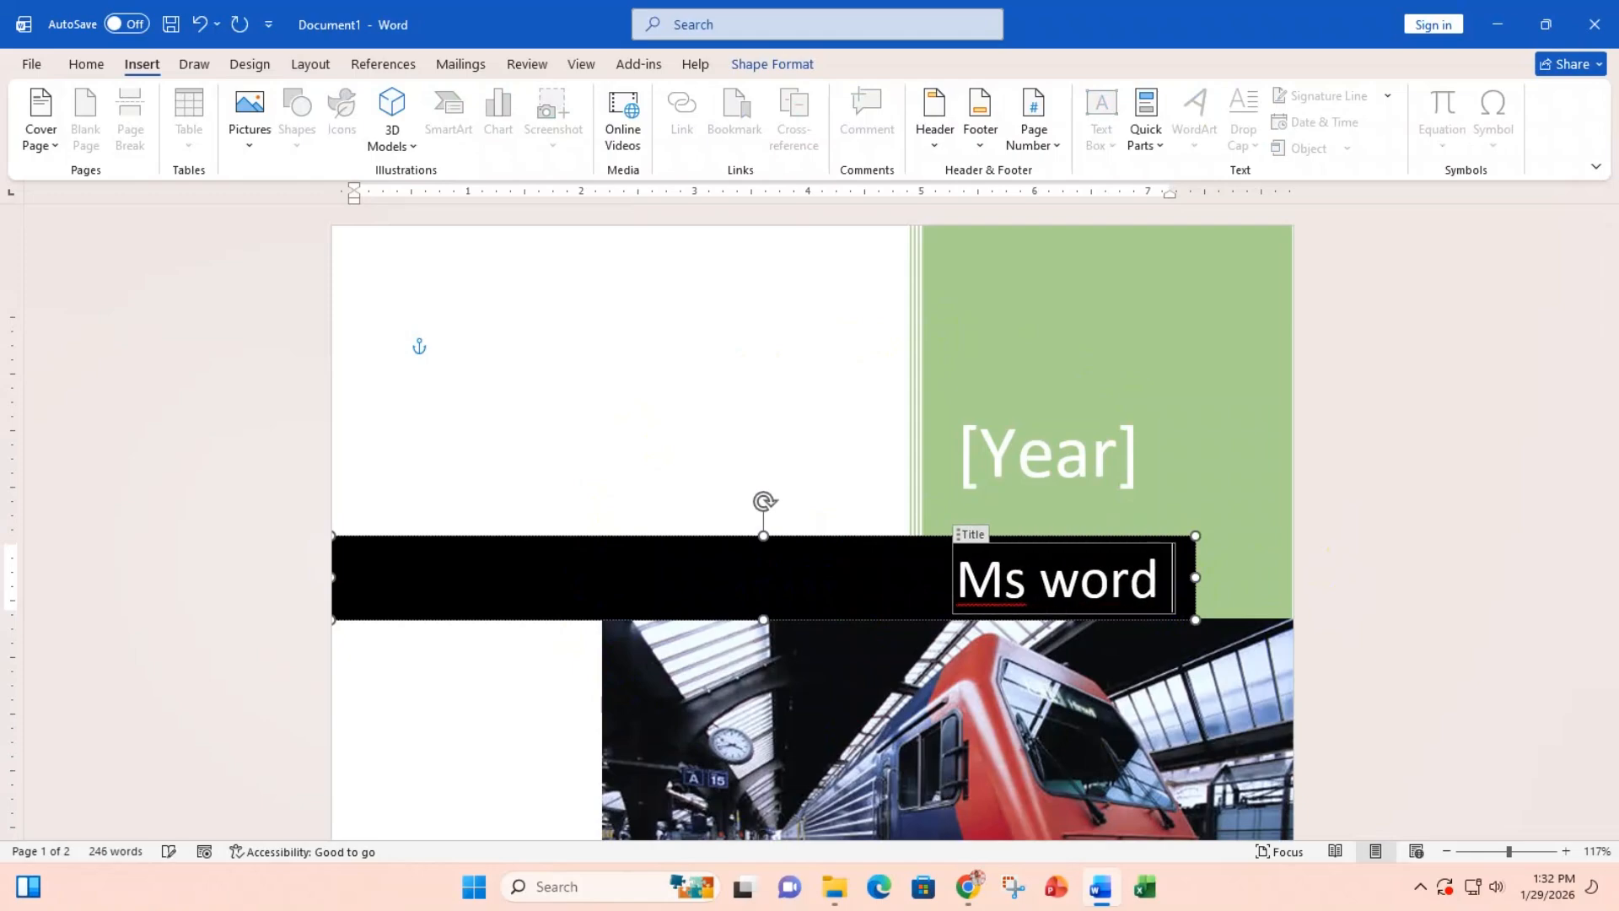
text( c)
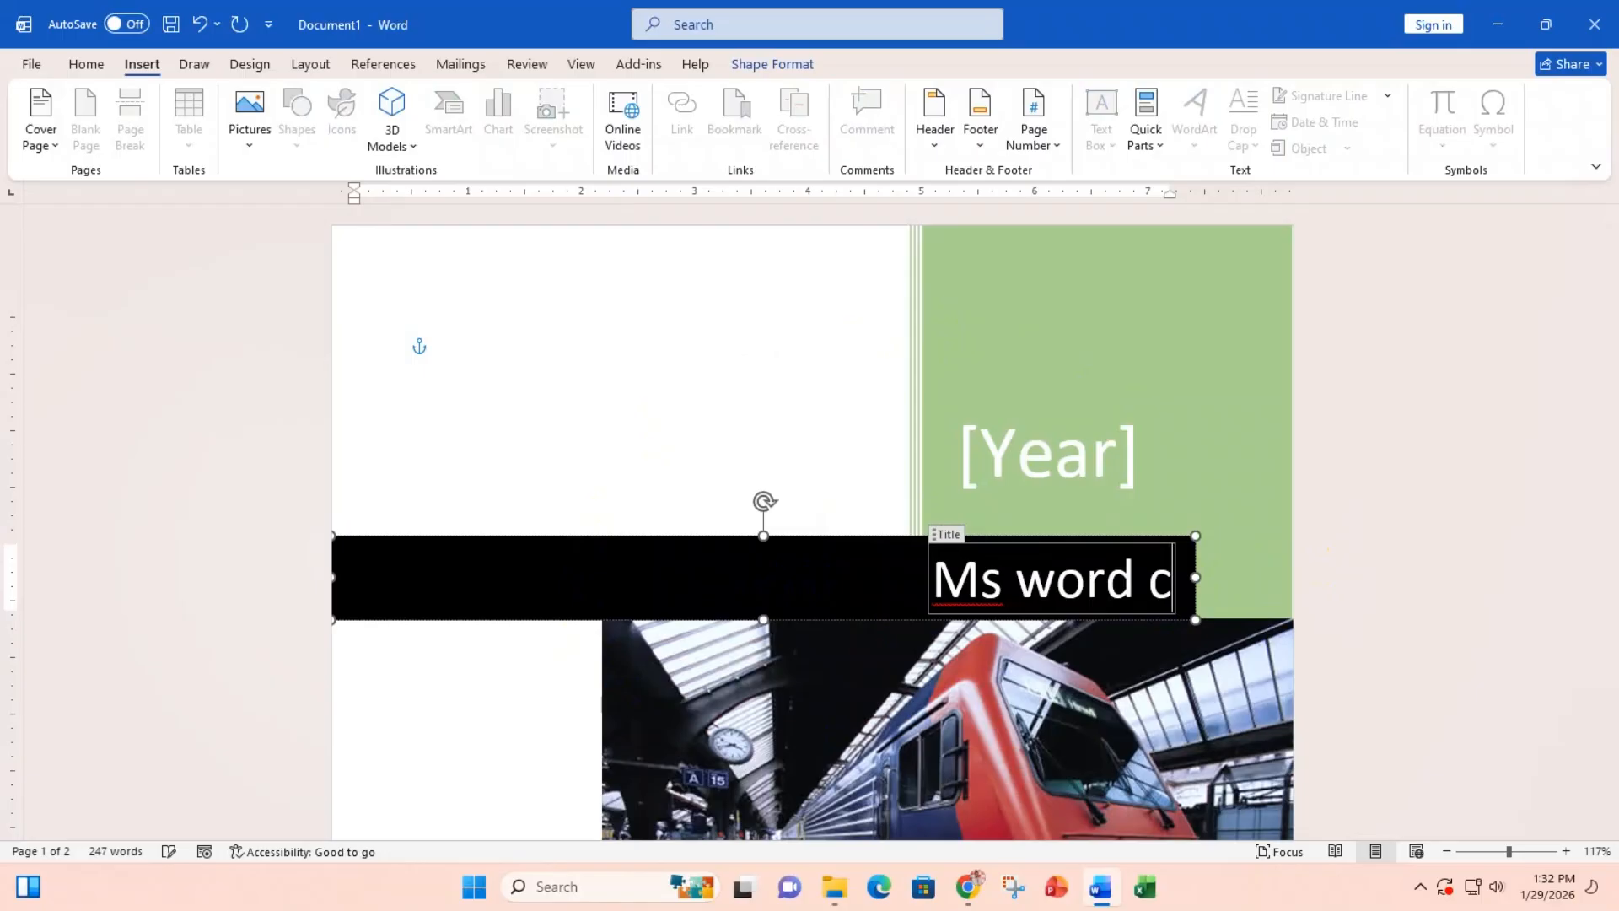
text(lass)
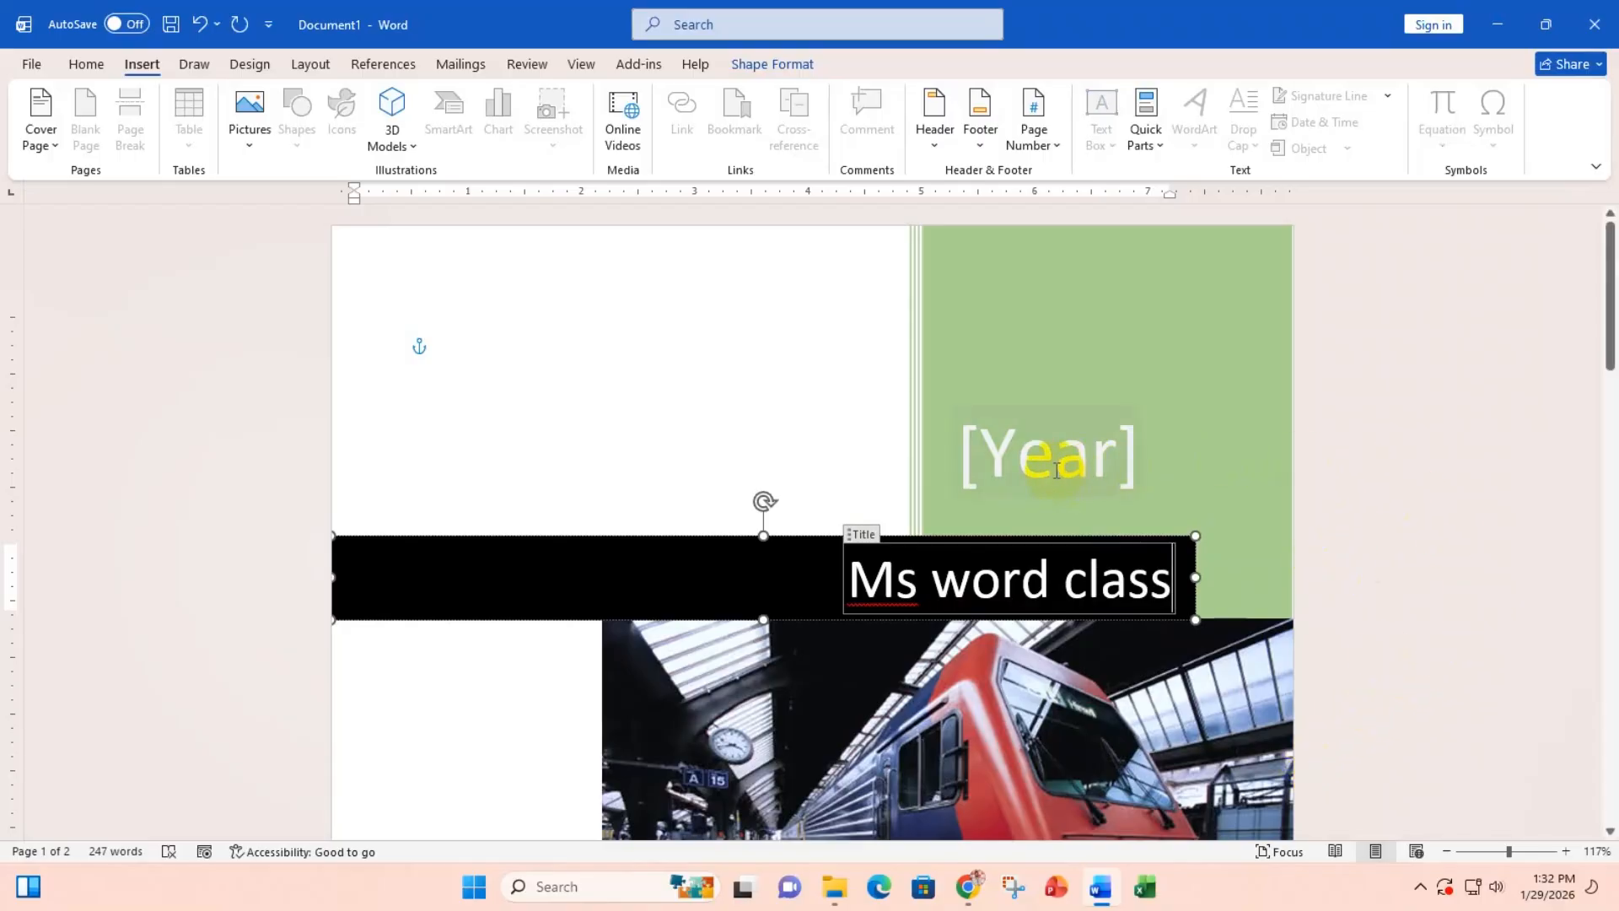
Step: Enter 'MIT Park' in the cover page's green Year field
click(1055, 466)
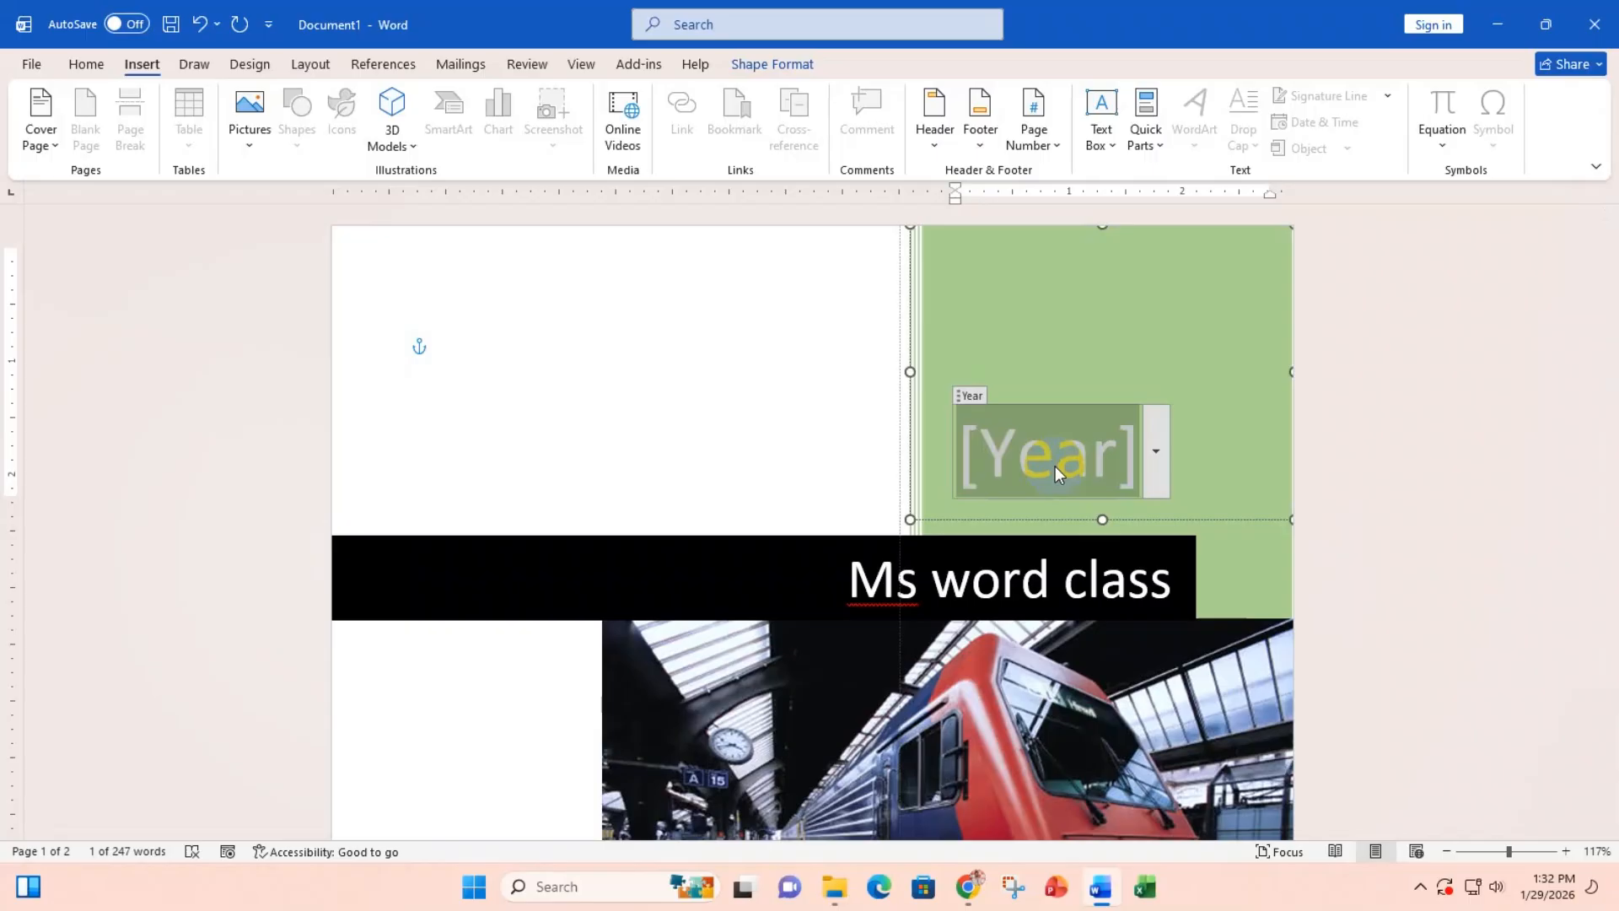
text(MIT)
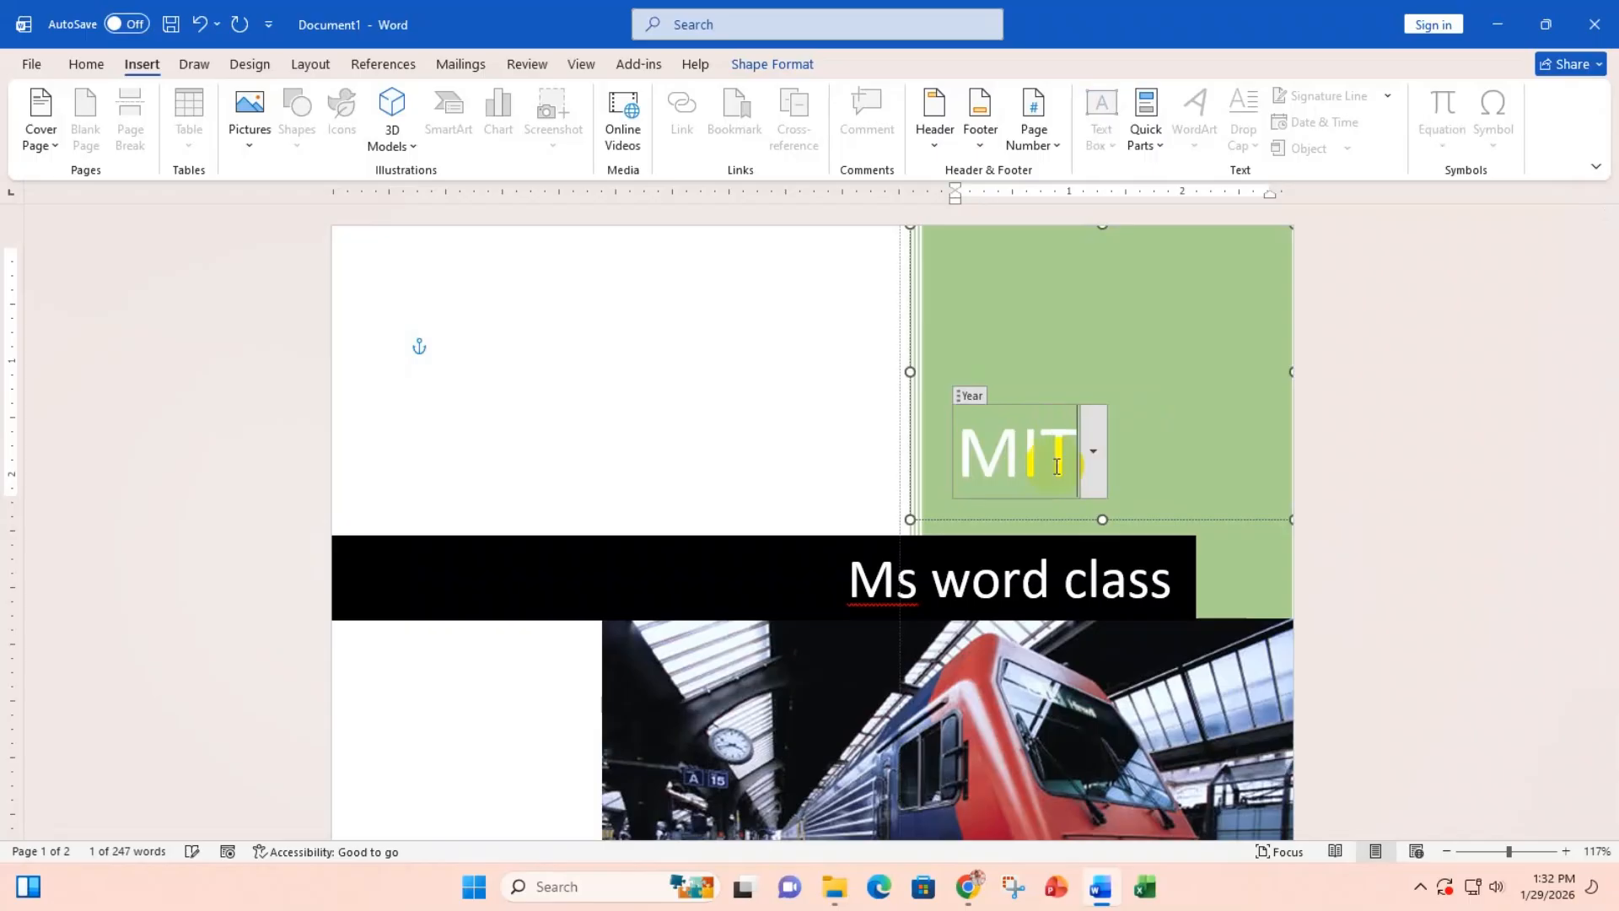
text( Park)
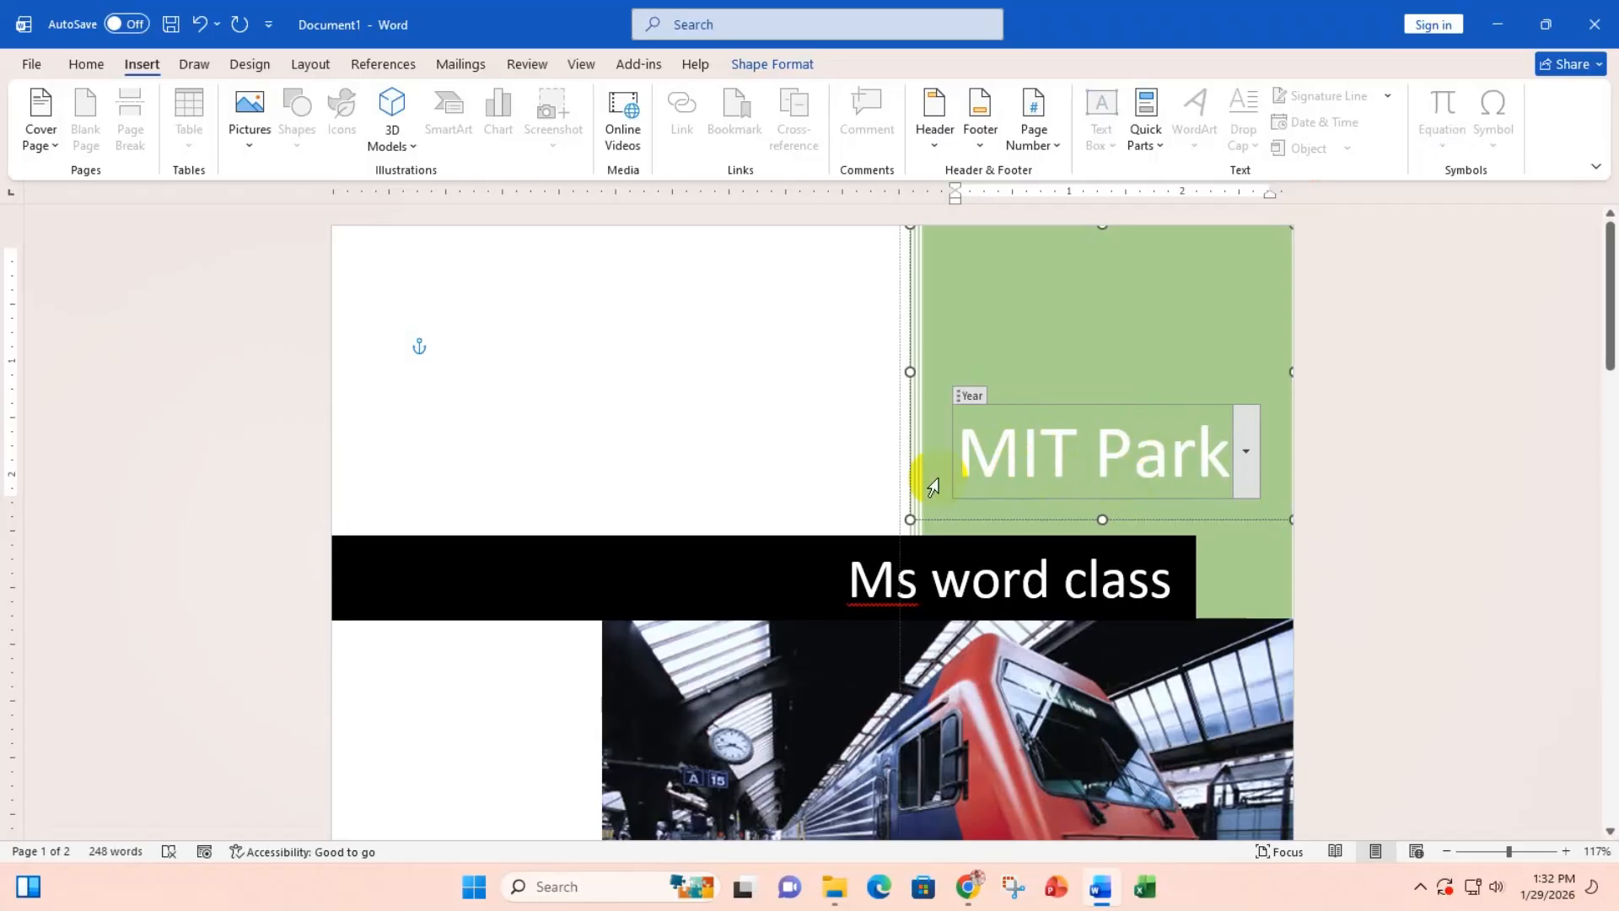
scroll(906, 506, down, 5)
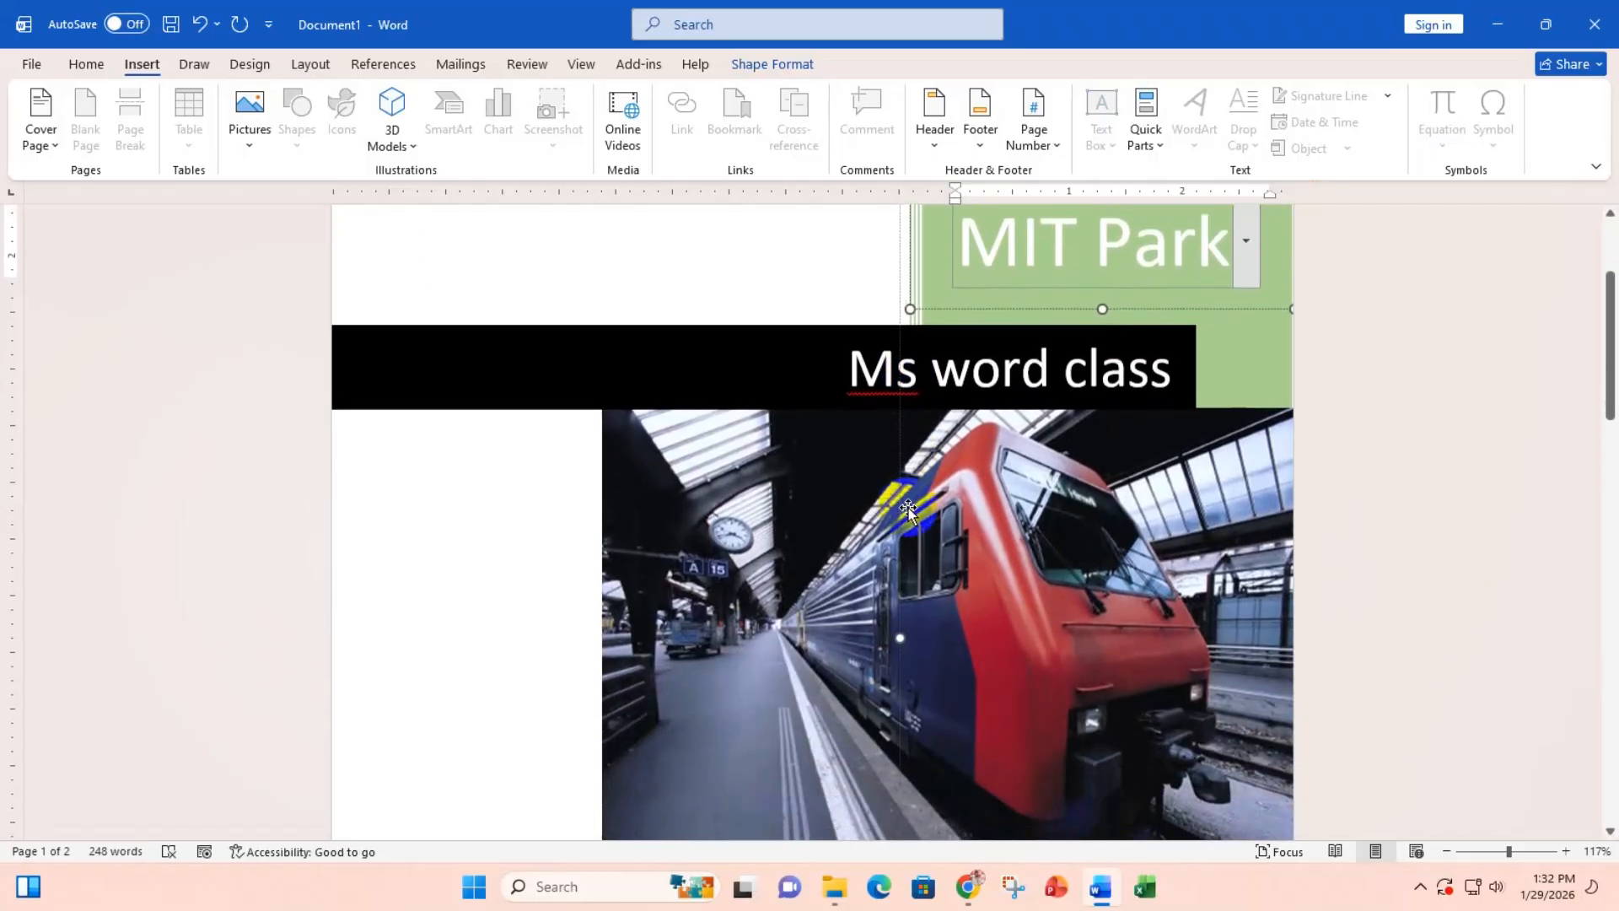
scroll(909, 507, down, 2)
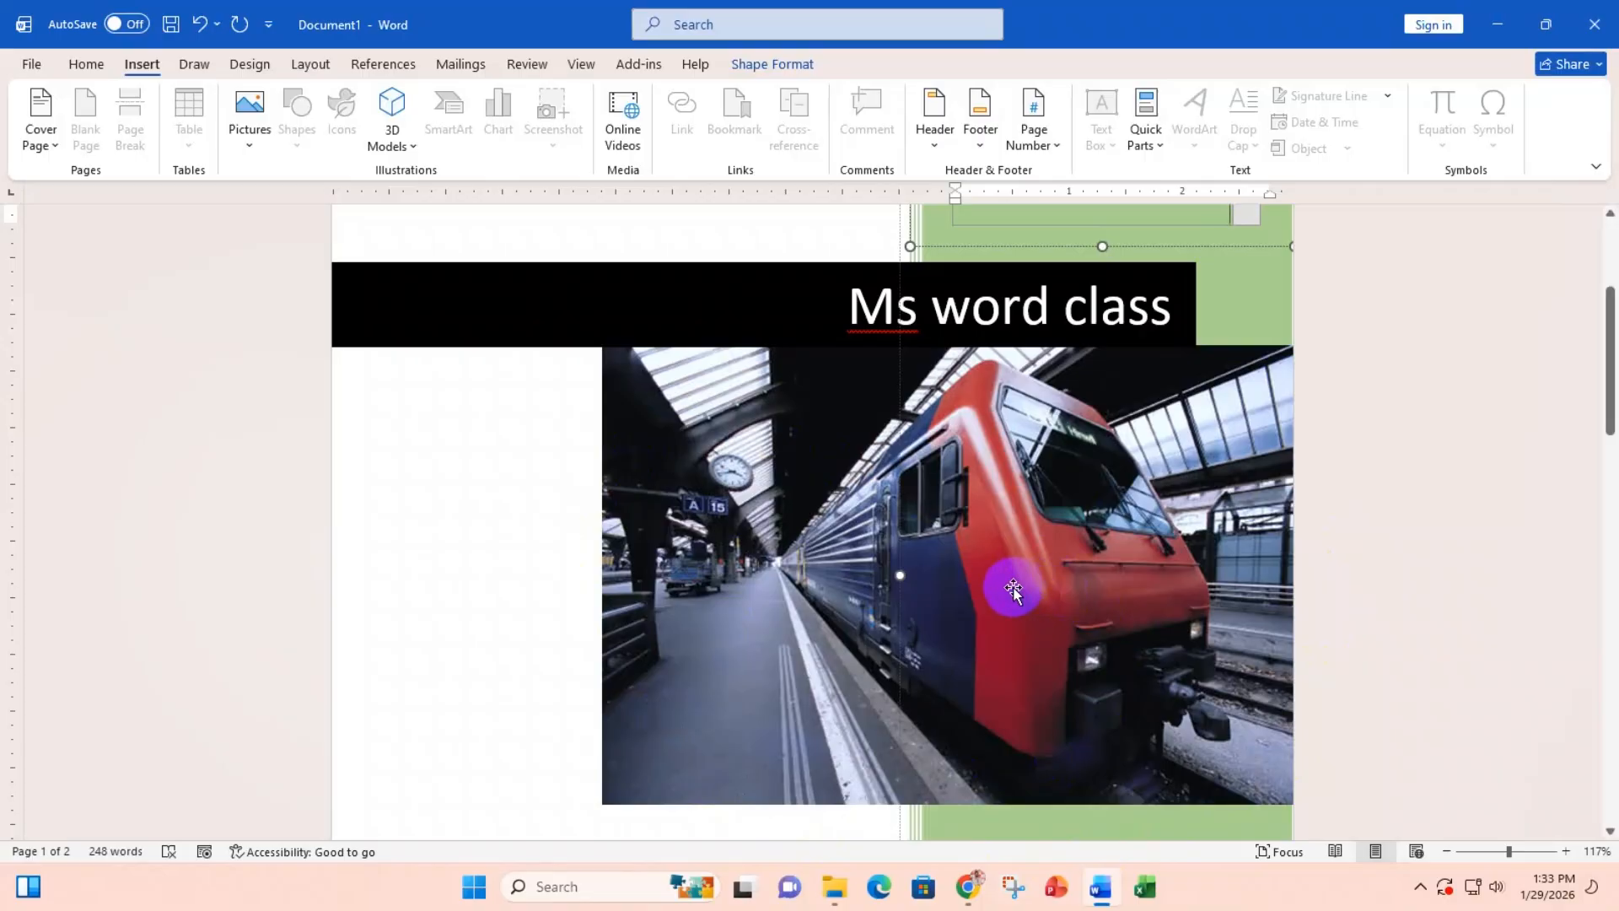
scroll(1013, 587, down, 5)
scroll(1014, 588, down, 1)
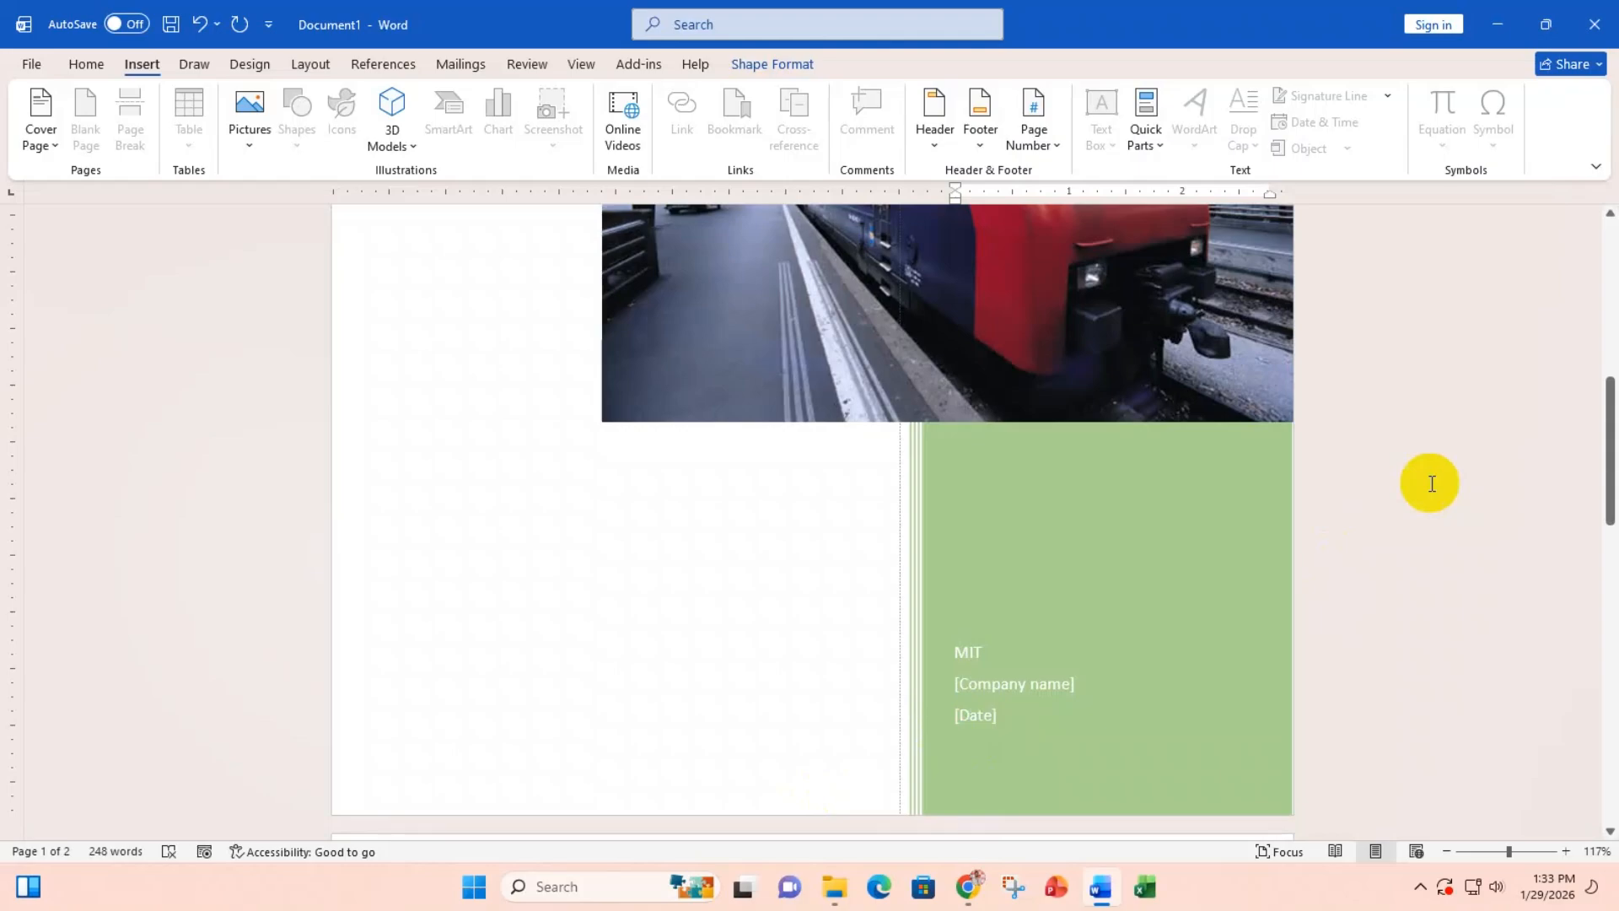
scroll(958, 500, up, 4)
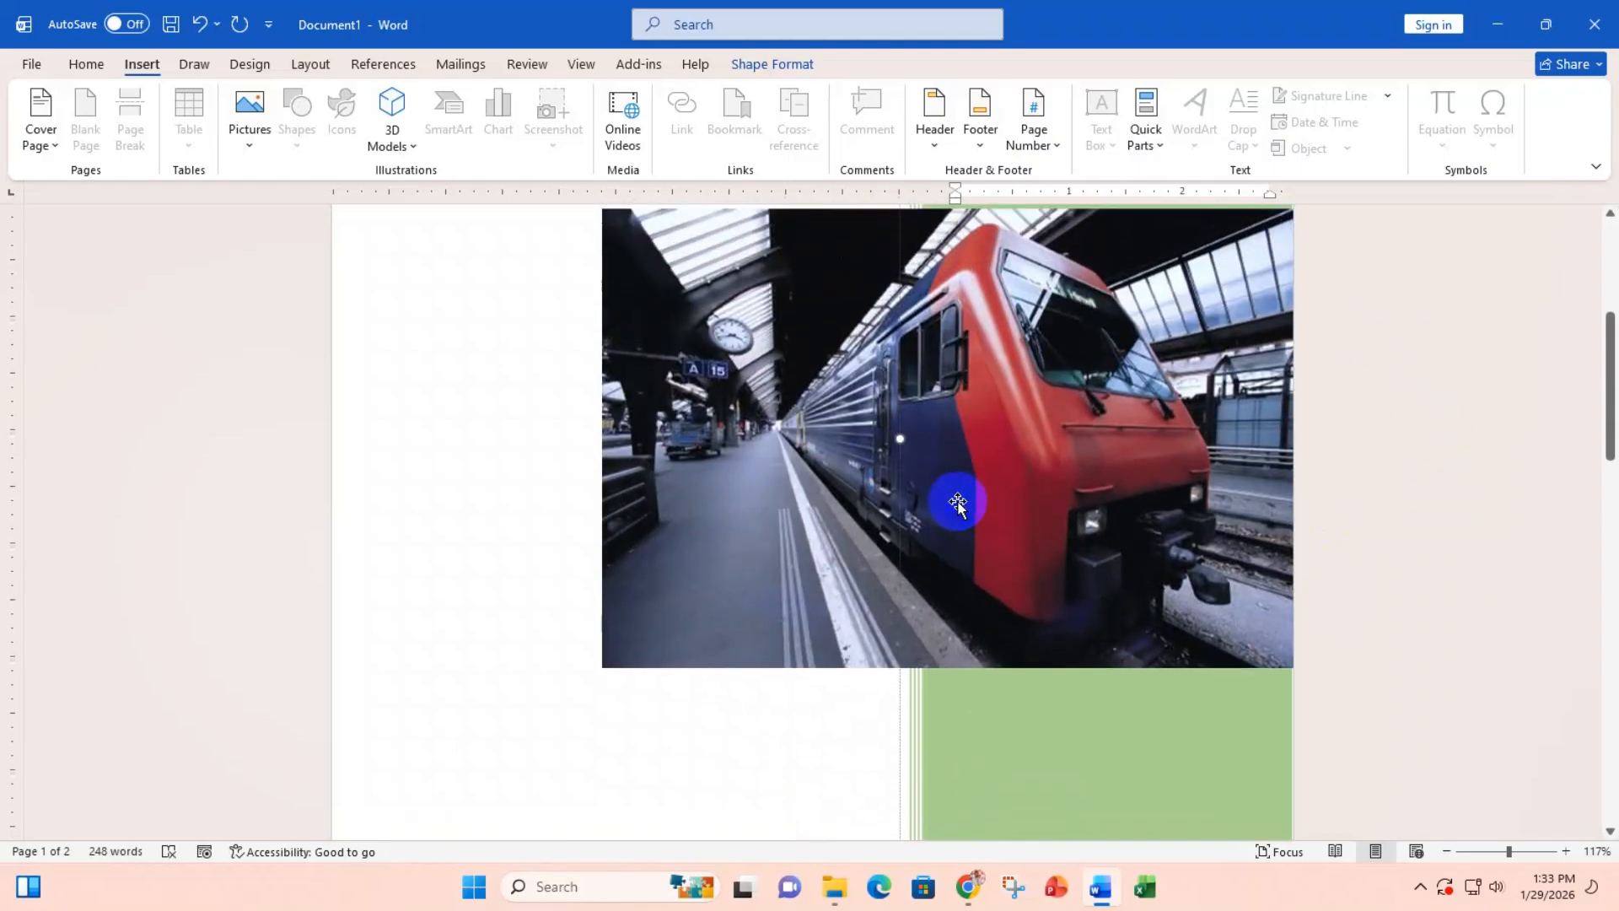
scroll(958, 503, up, 6)
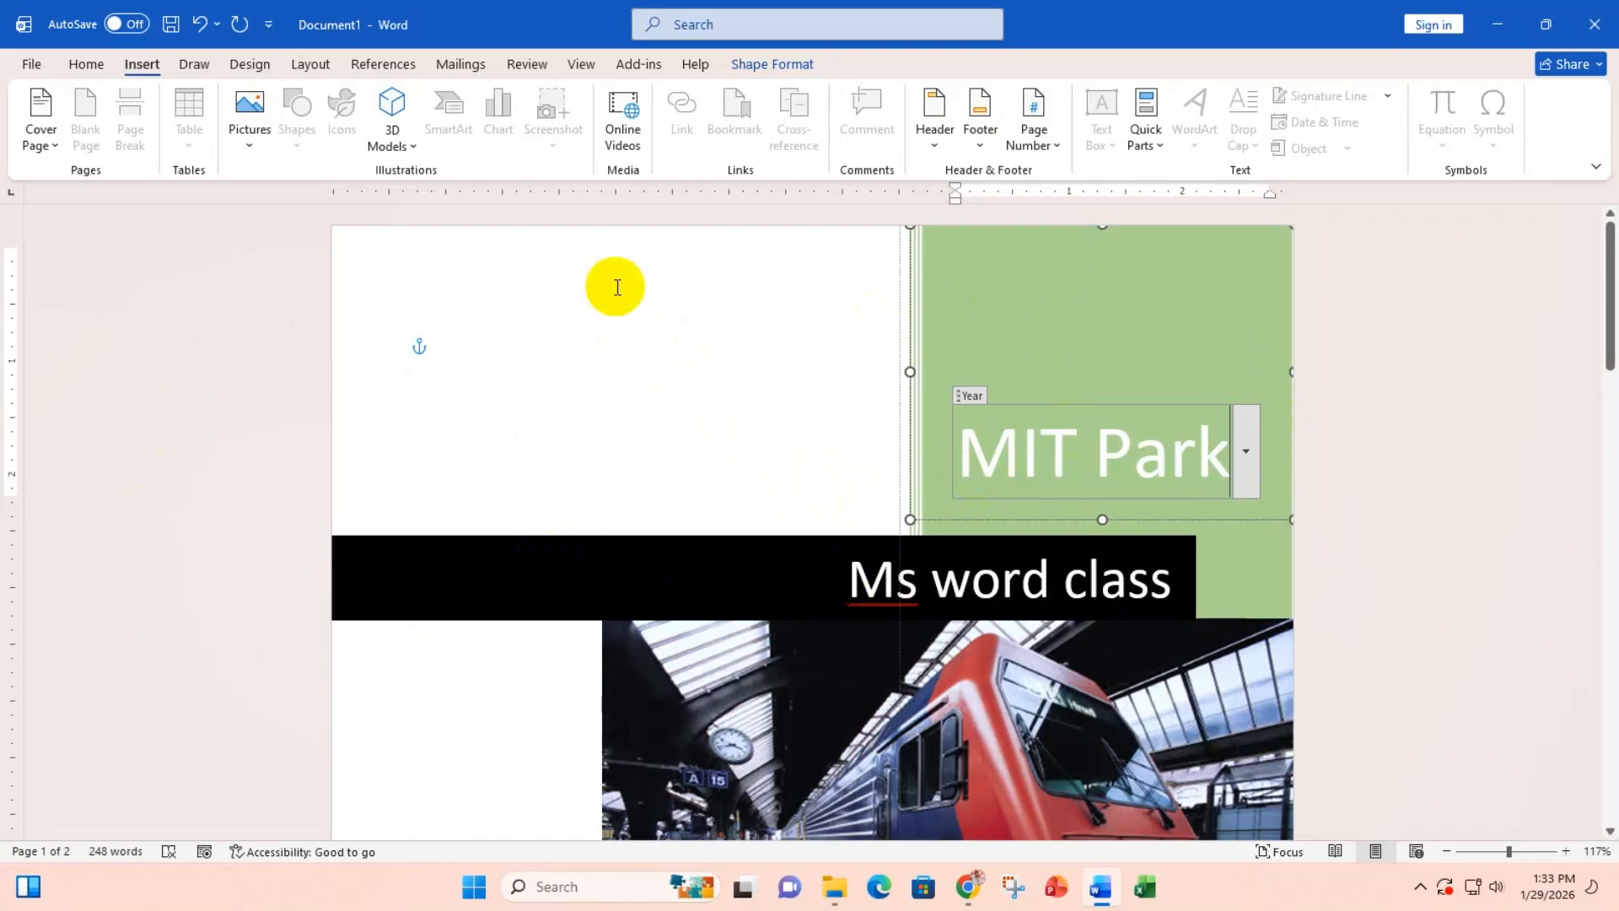
click(555, 330)
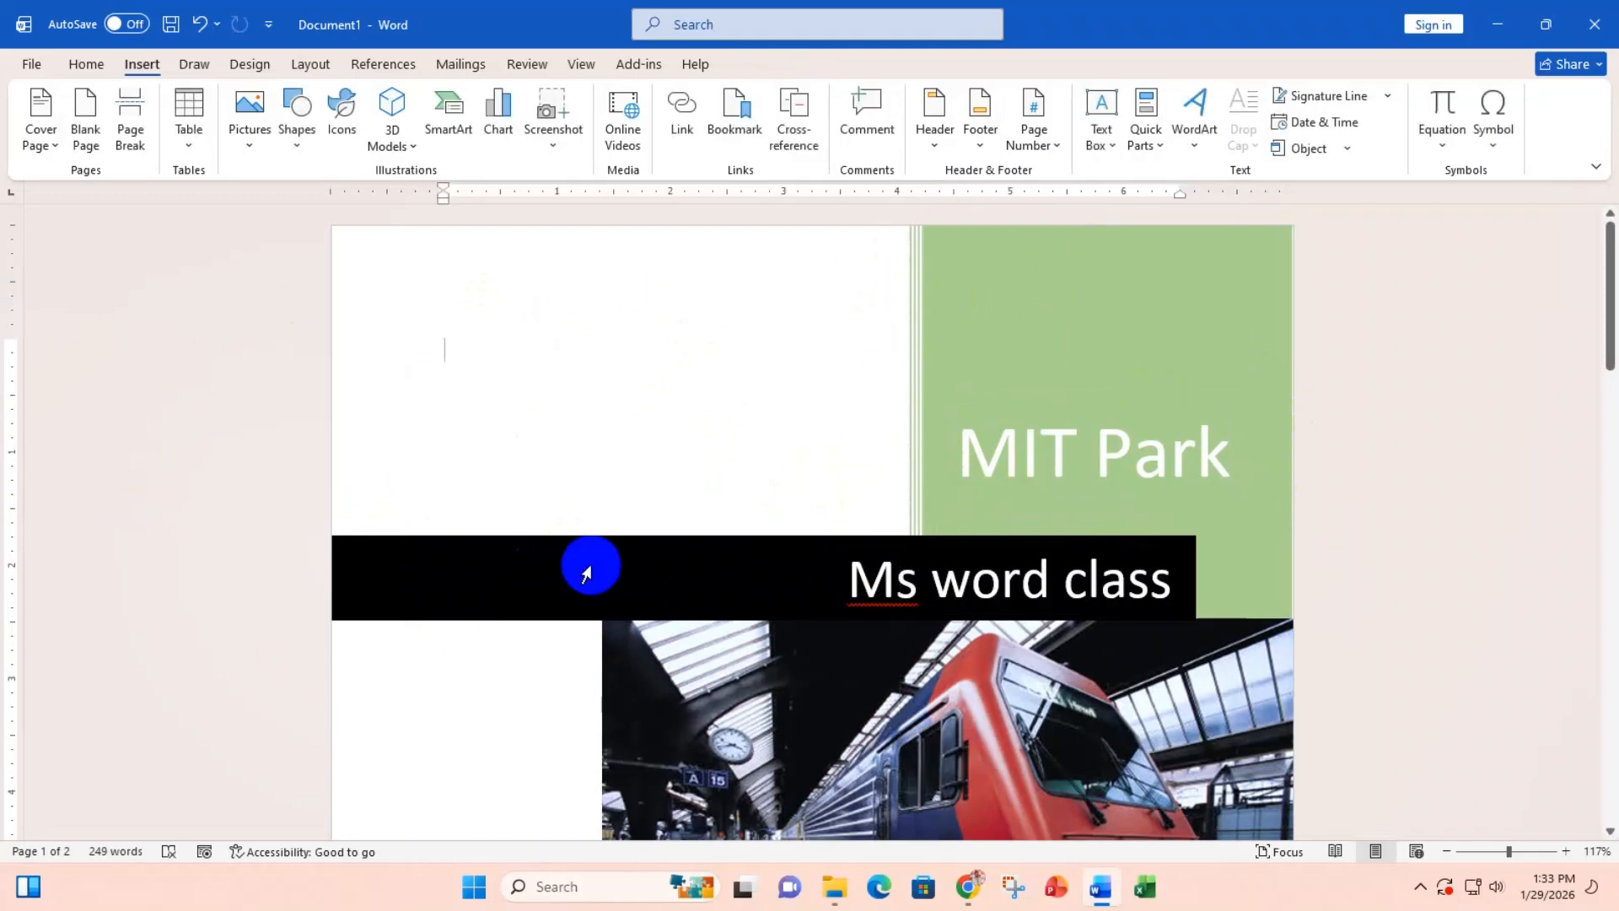
scroll(586, 573, down, 3)
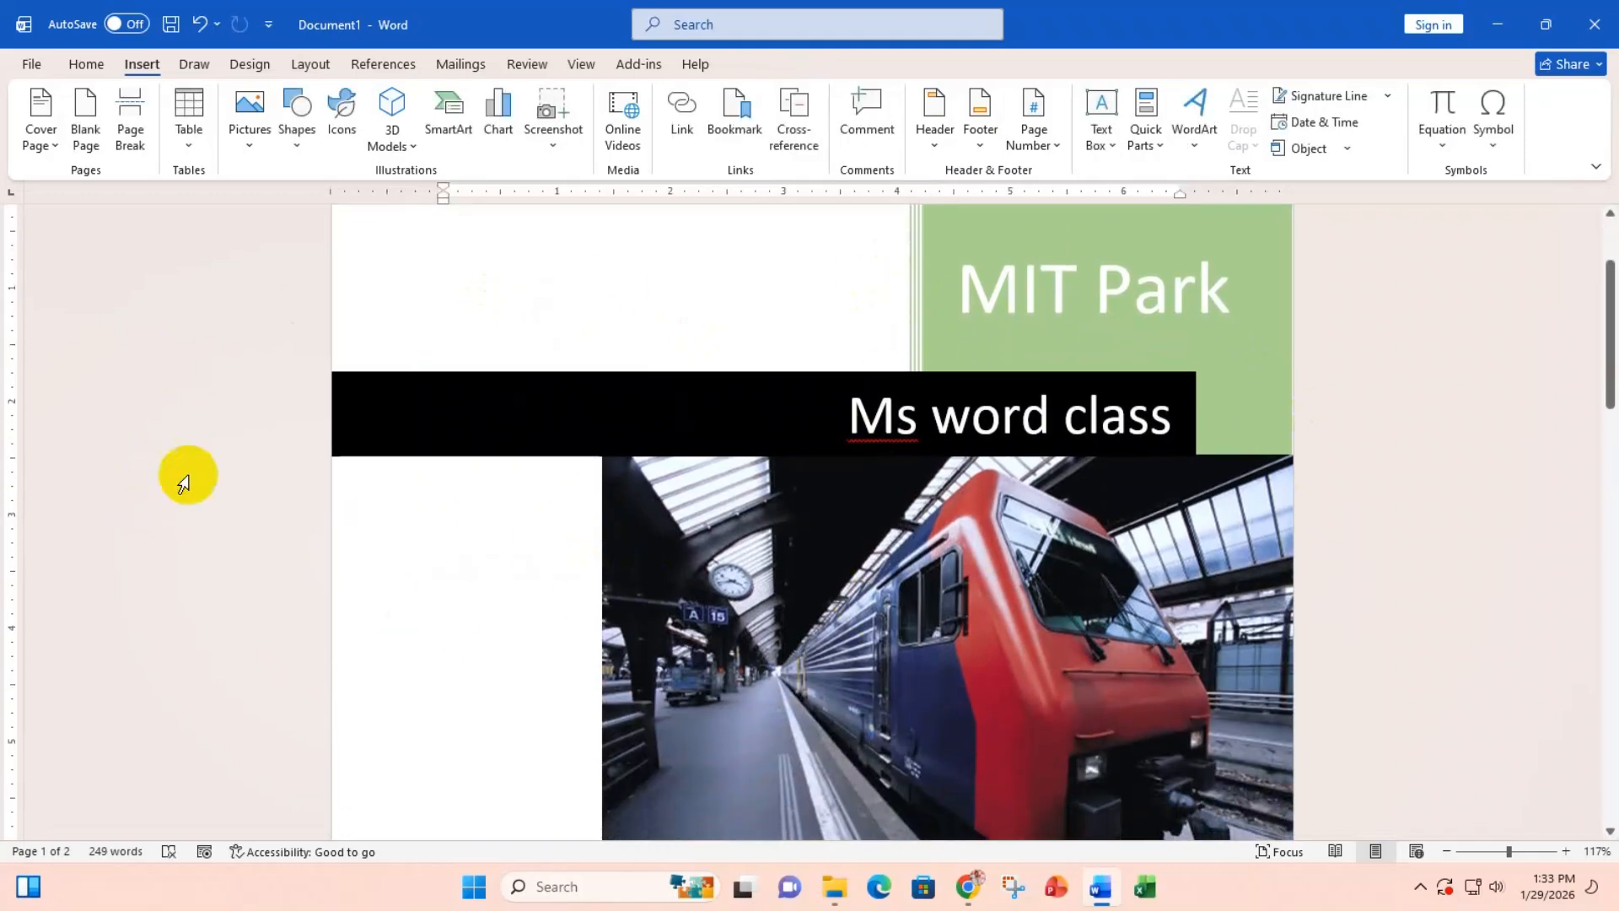
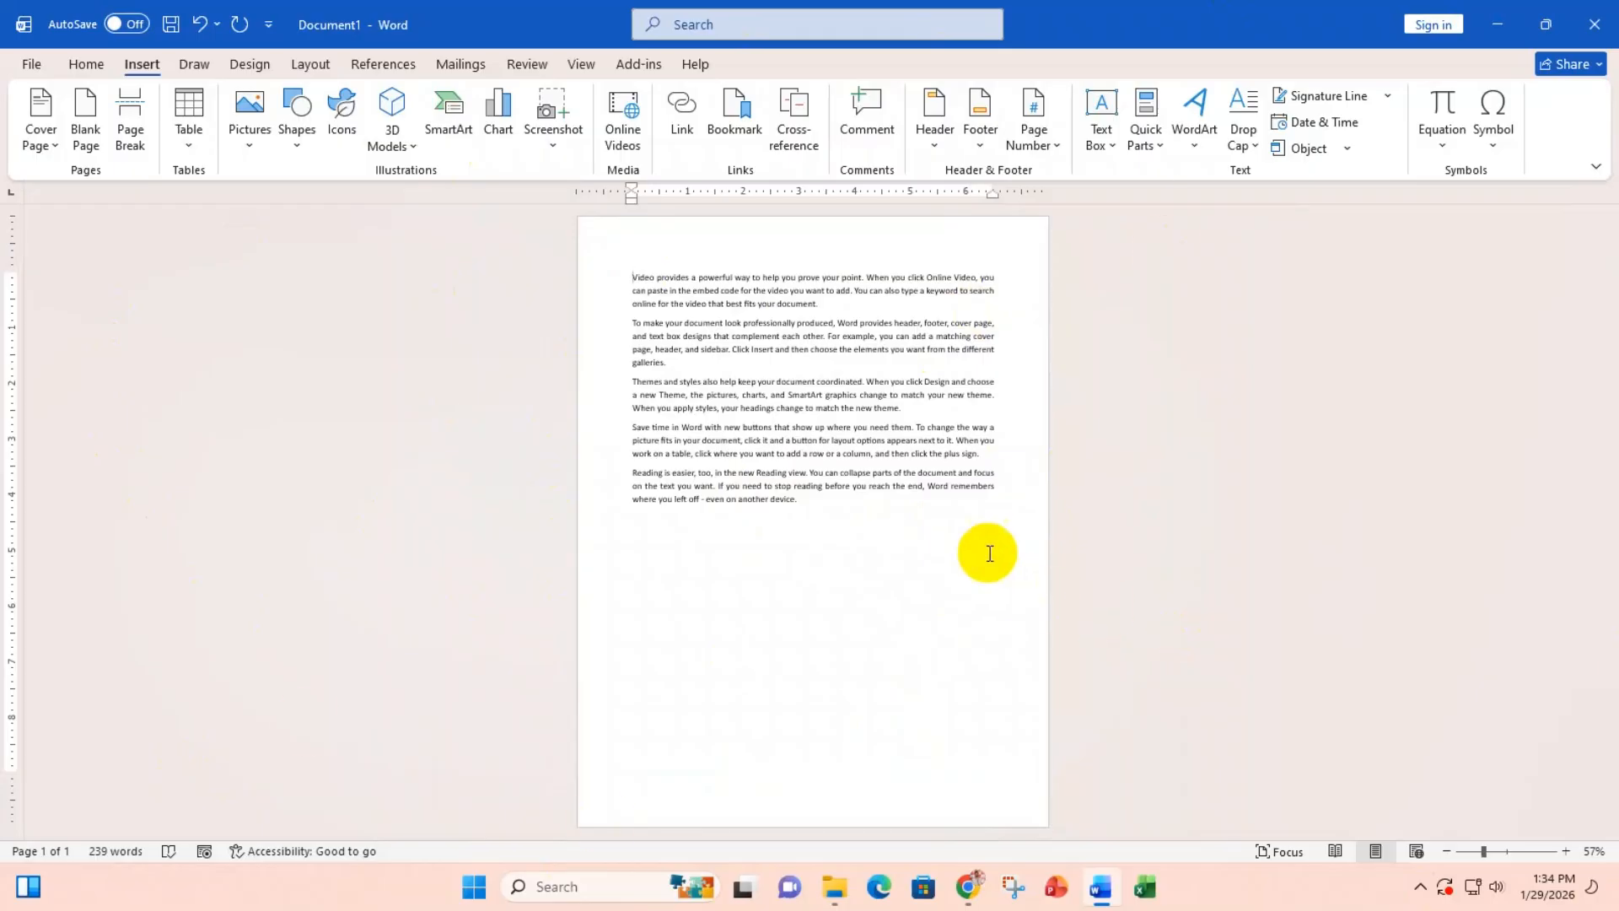
Step: Insert a blank page after the sample text
drag(799, 501, 620, 280)
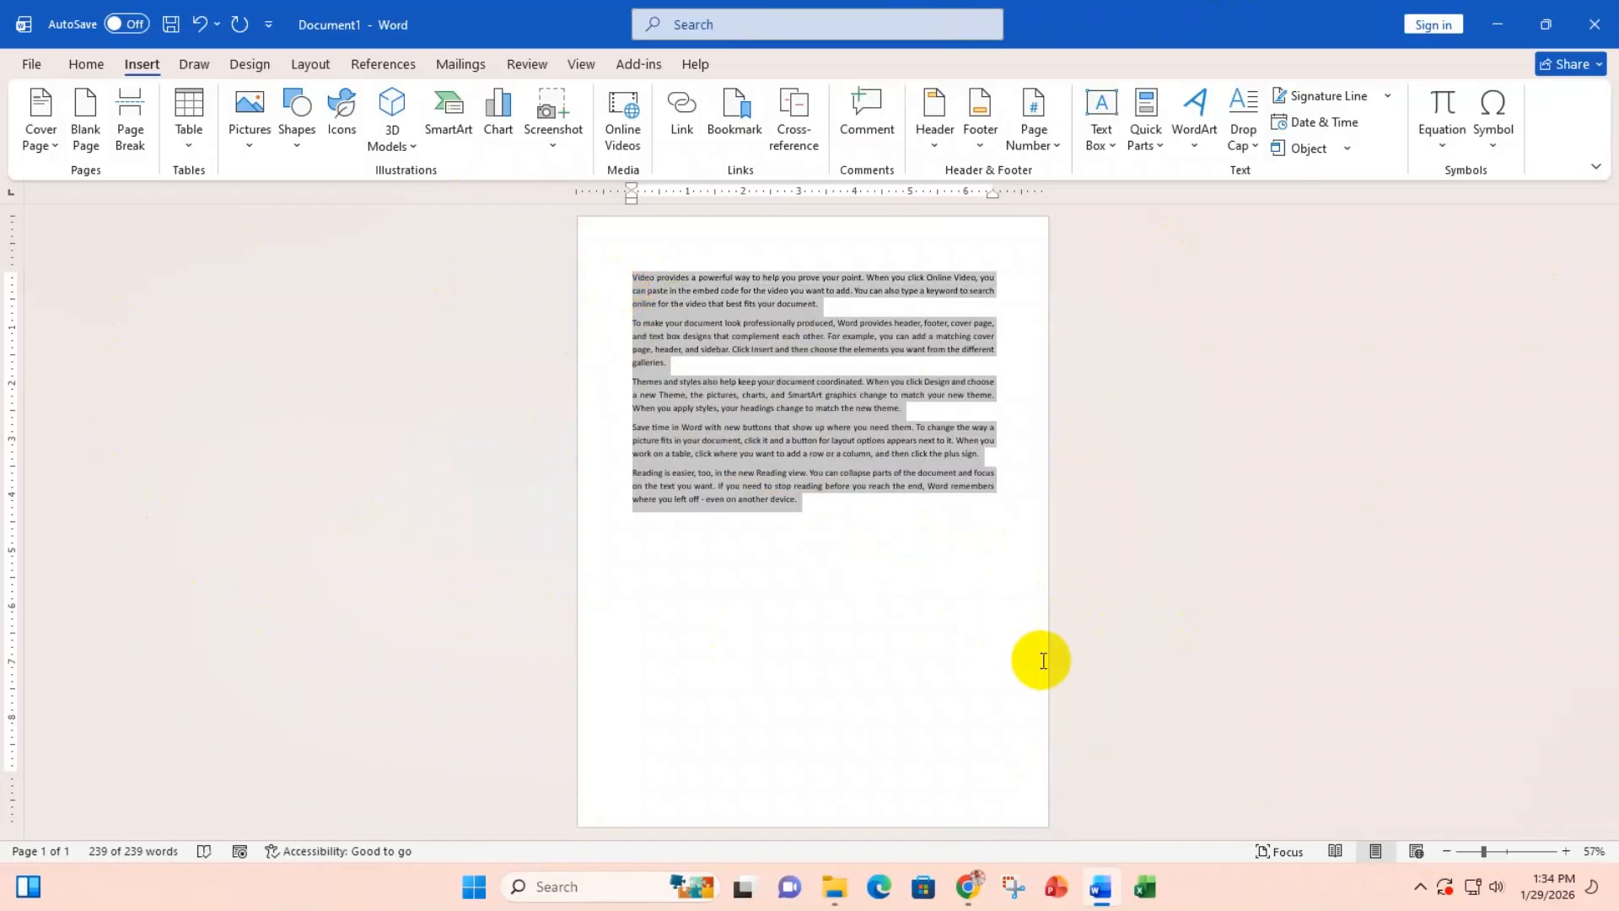
click(833, 549)
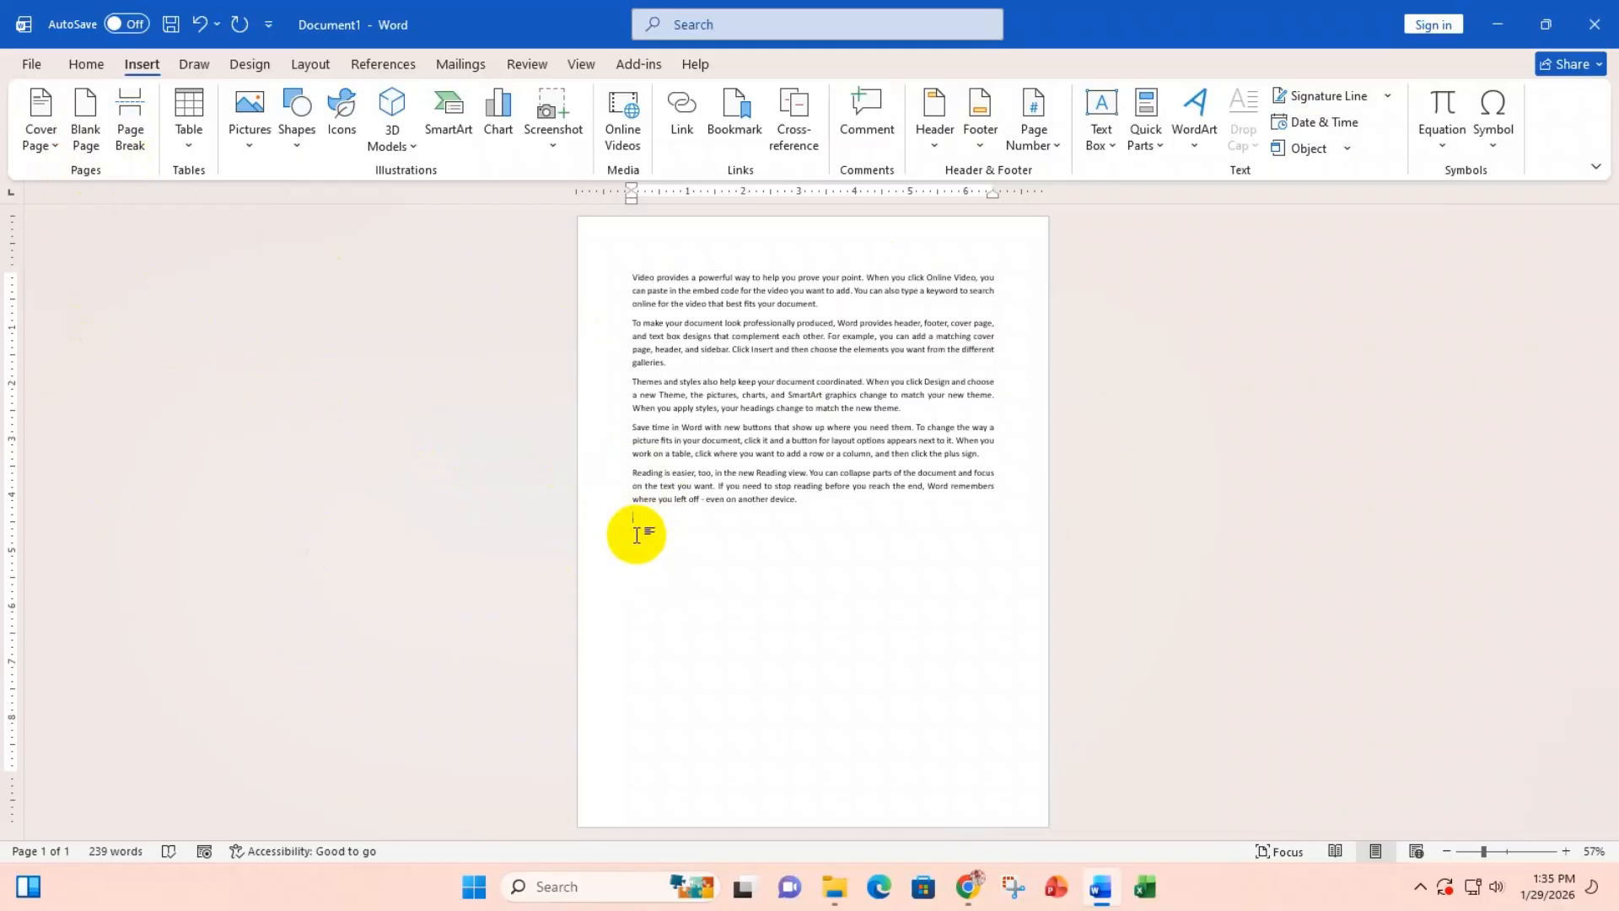
click(87, 106)
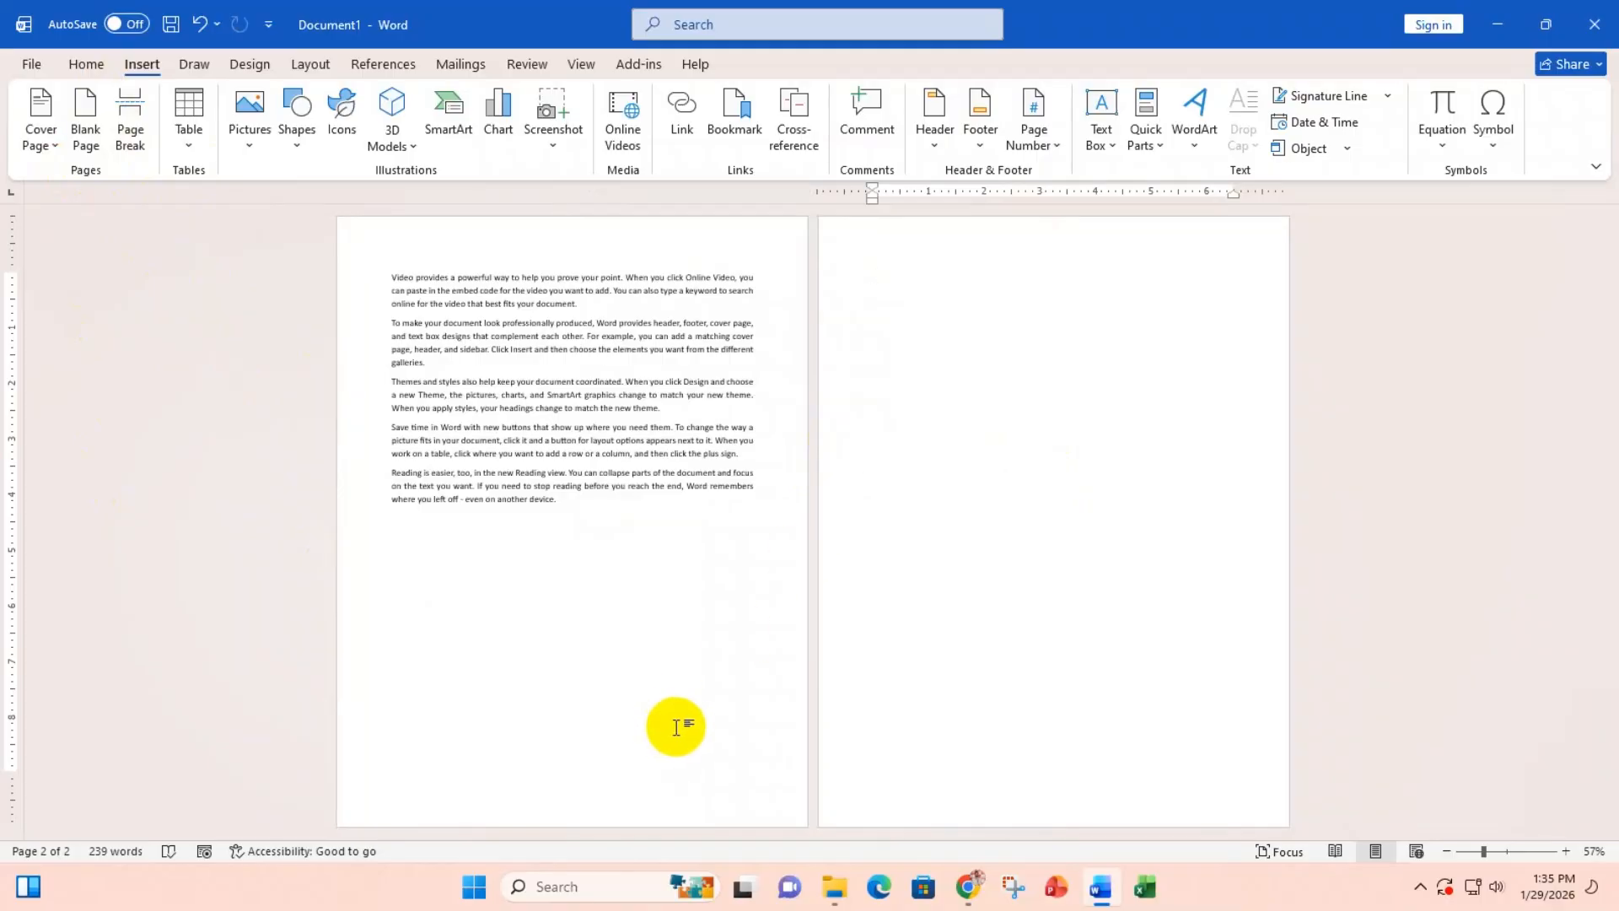
Step: Switch the page view between multiple pages and one page, then back to multiple pages
click(583, 65)
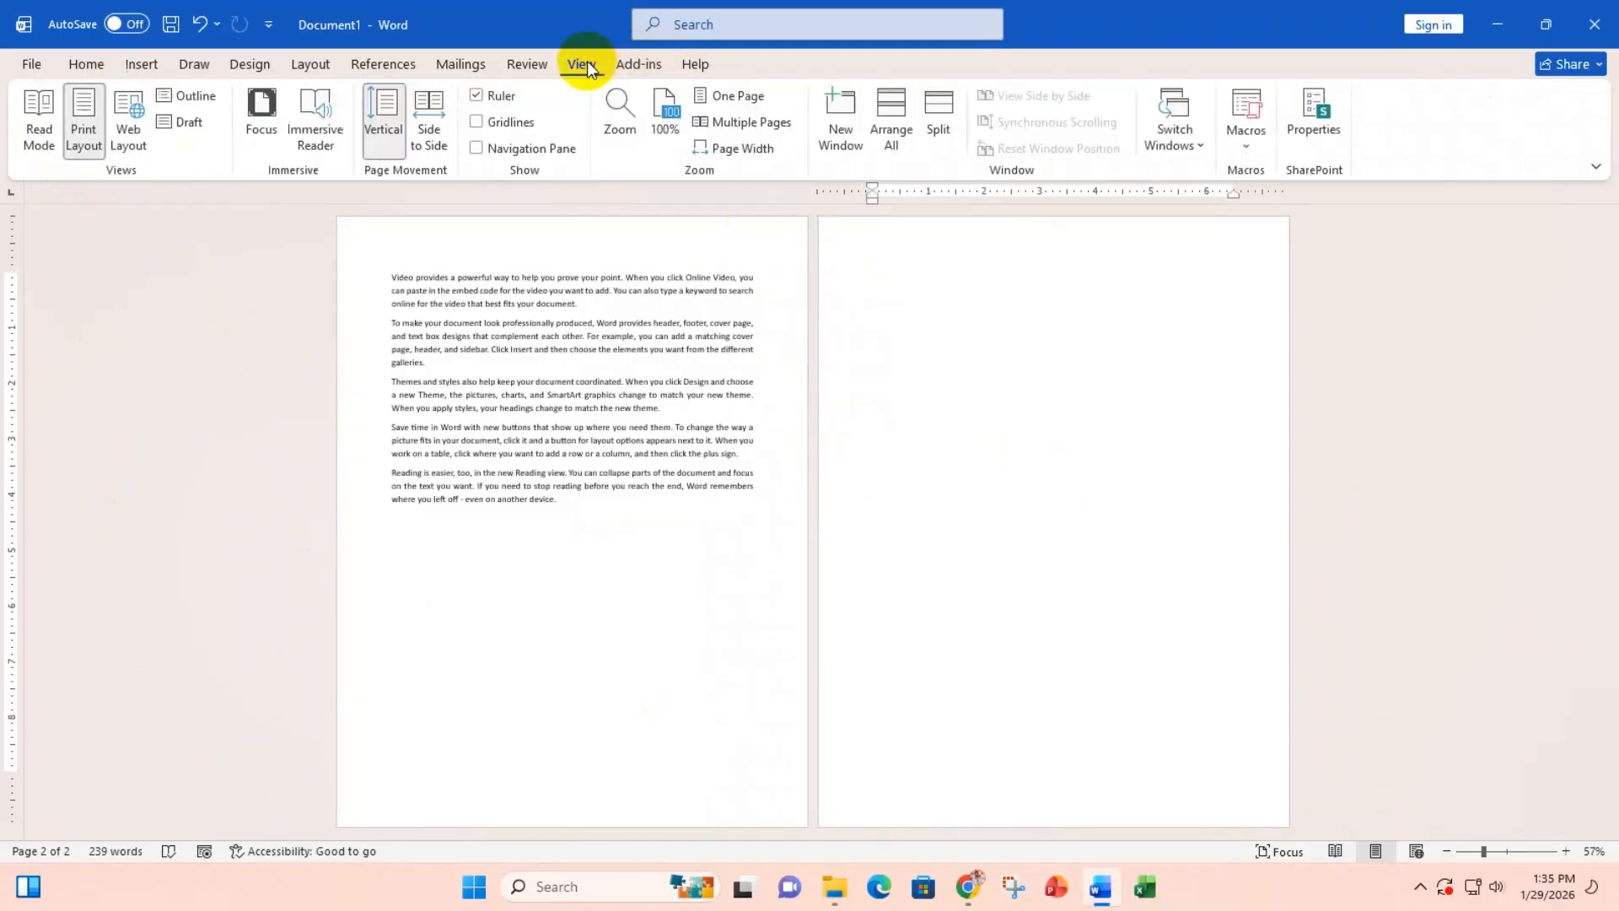
click(756, 129)
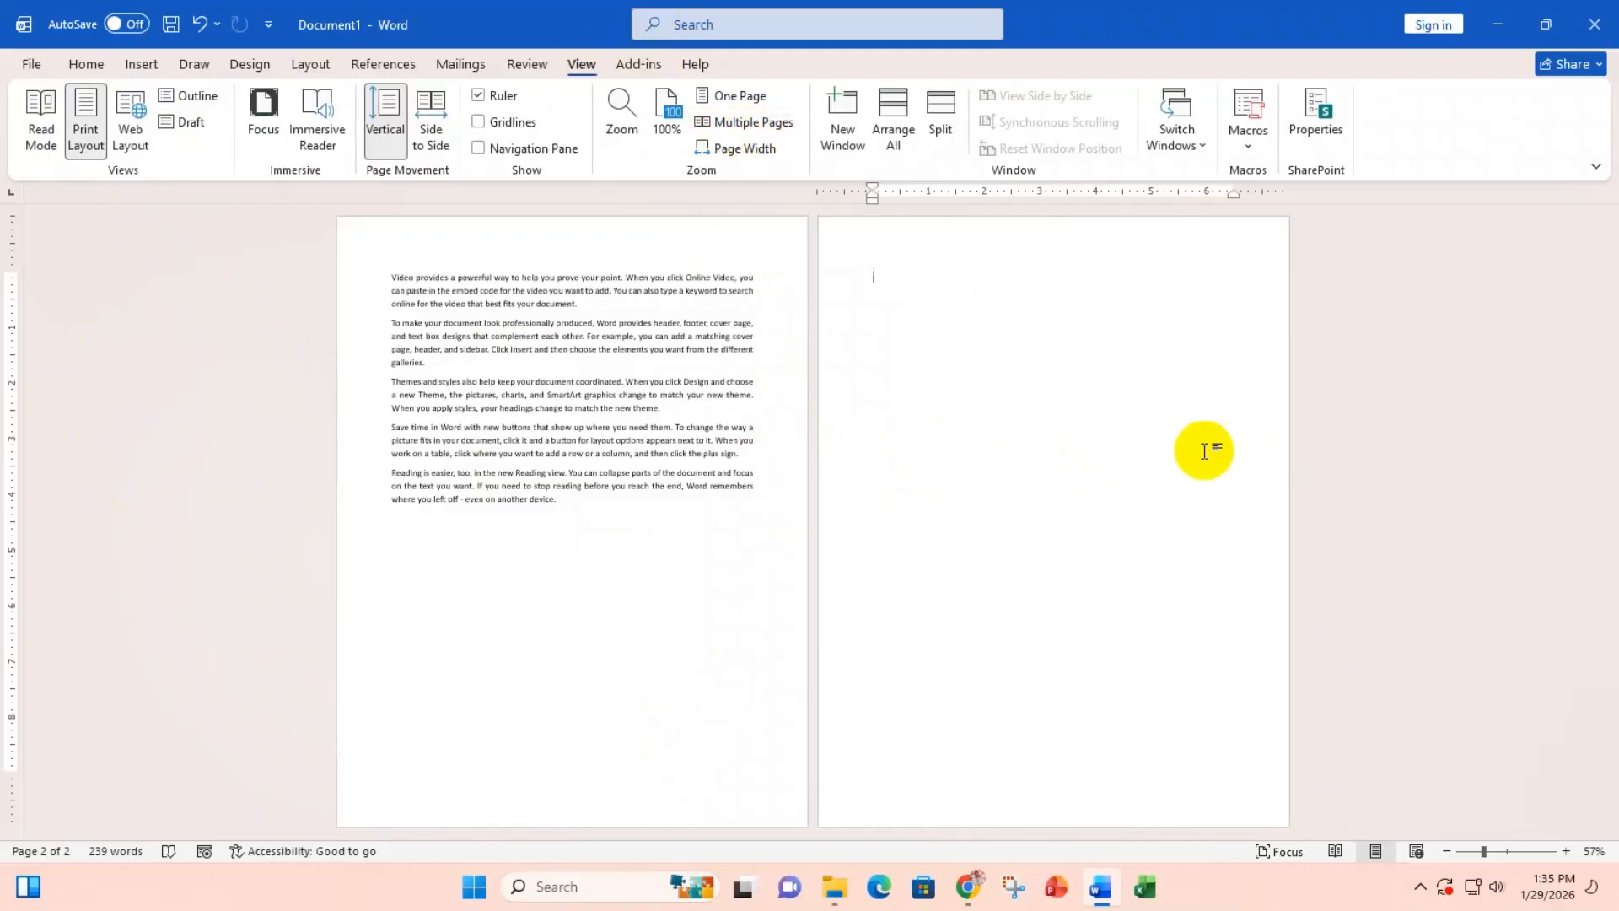
click(726, 96)
scroll(774, 599, down, 3)
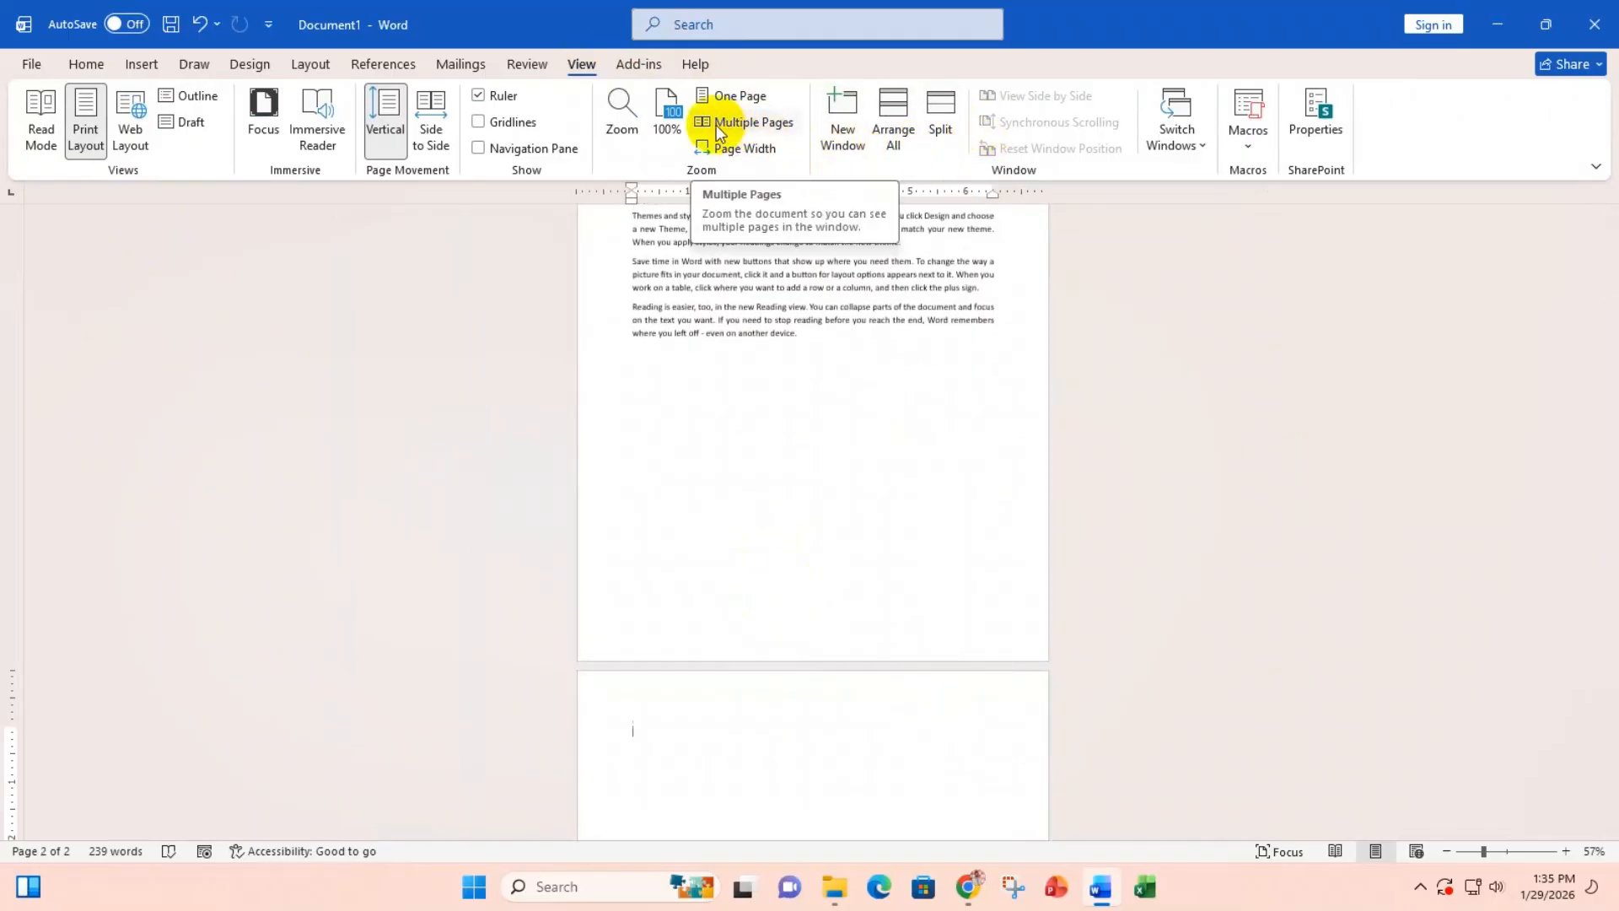
click(716, 125)
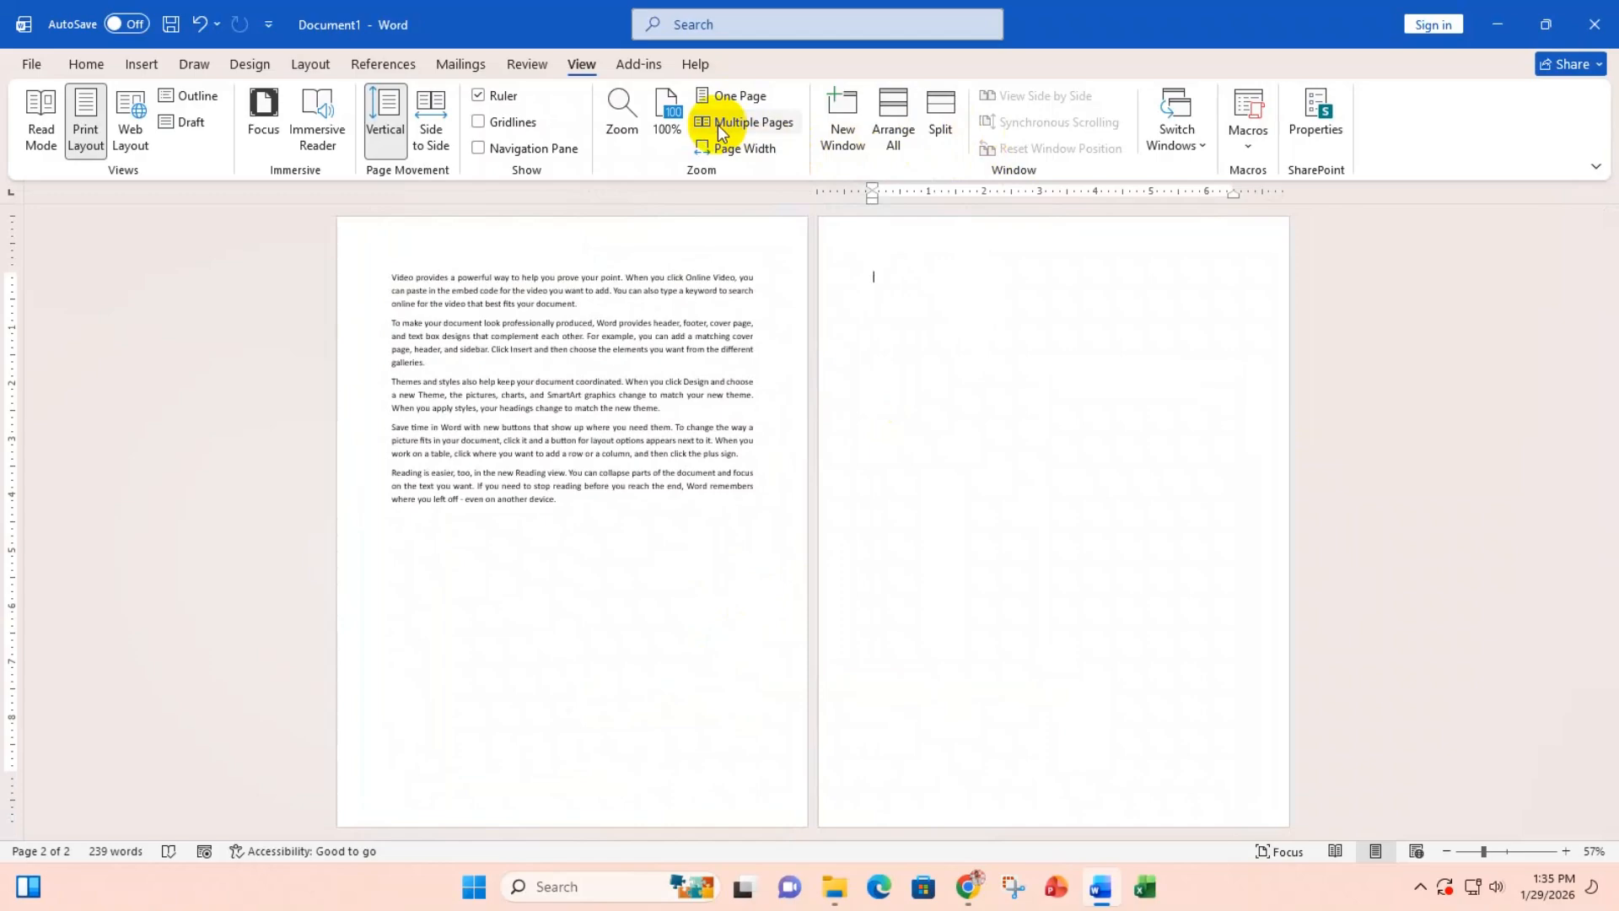
Step: Add another blank page, then remove the empty extra page with Backspace
click(135, 64)
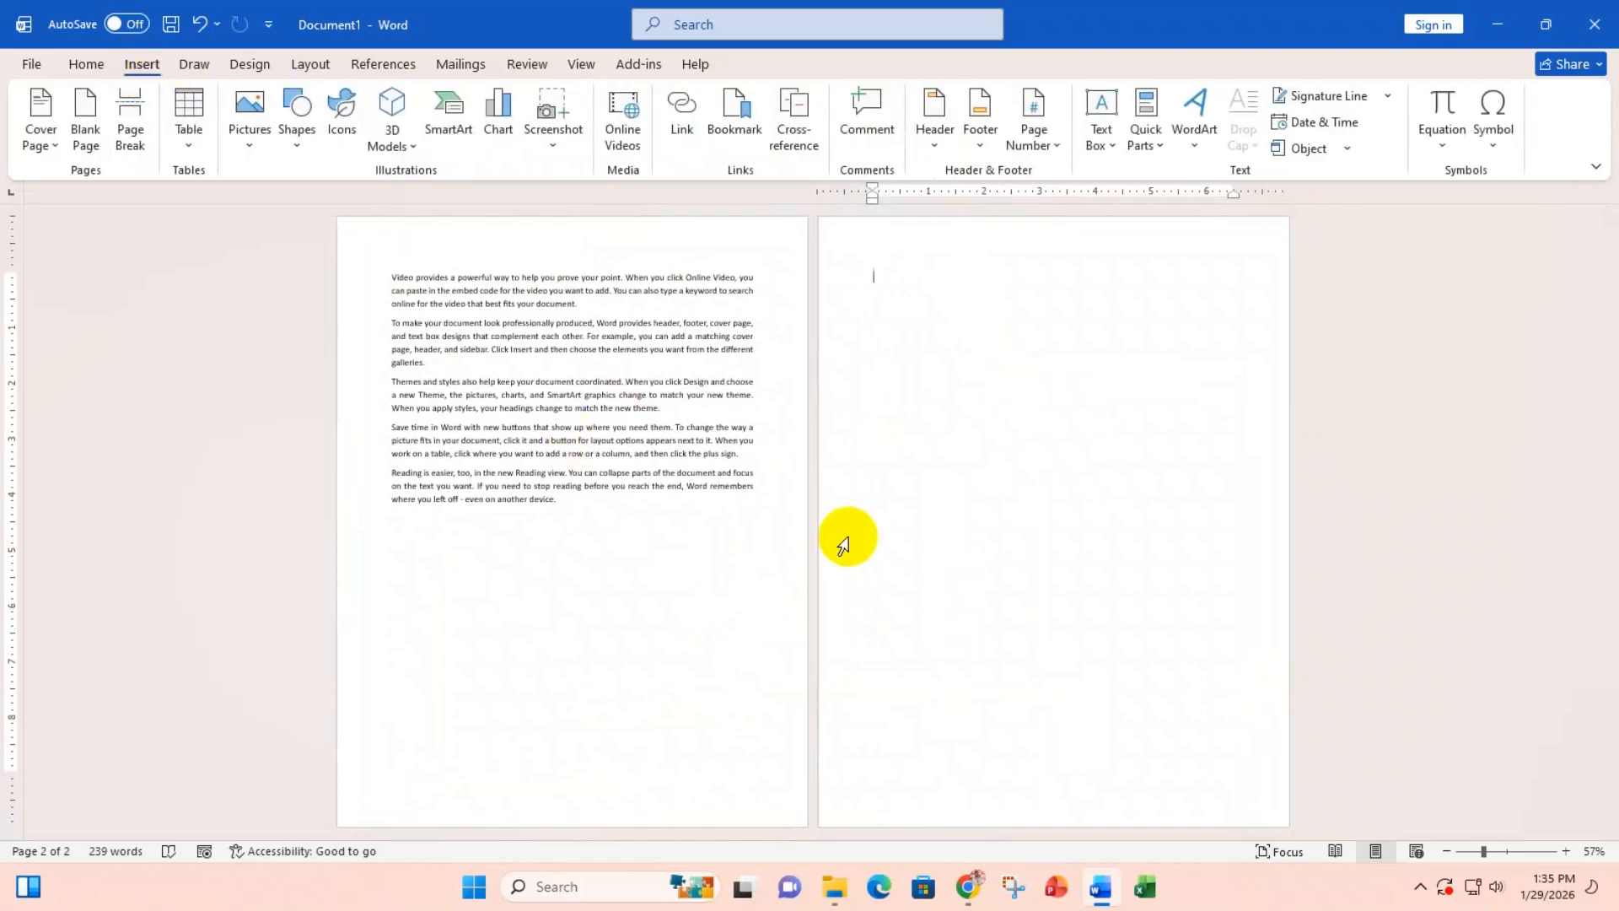
click(85, 114)
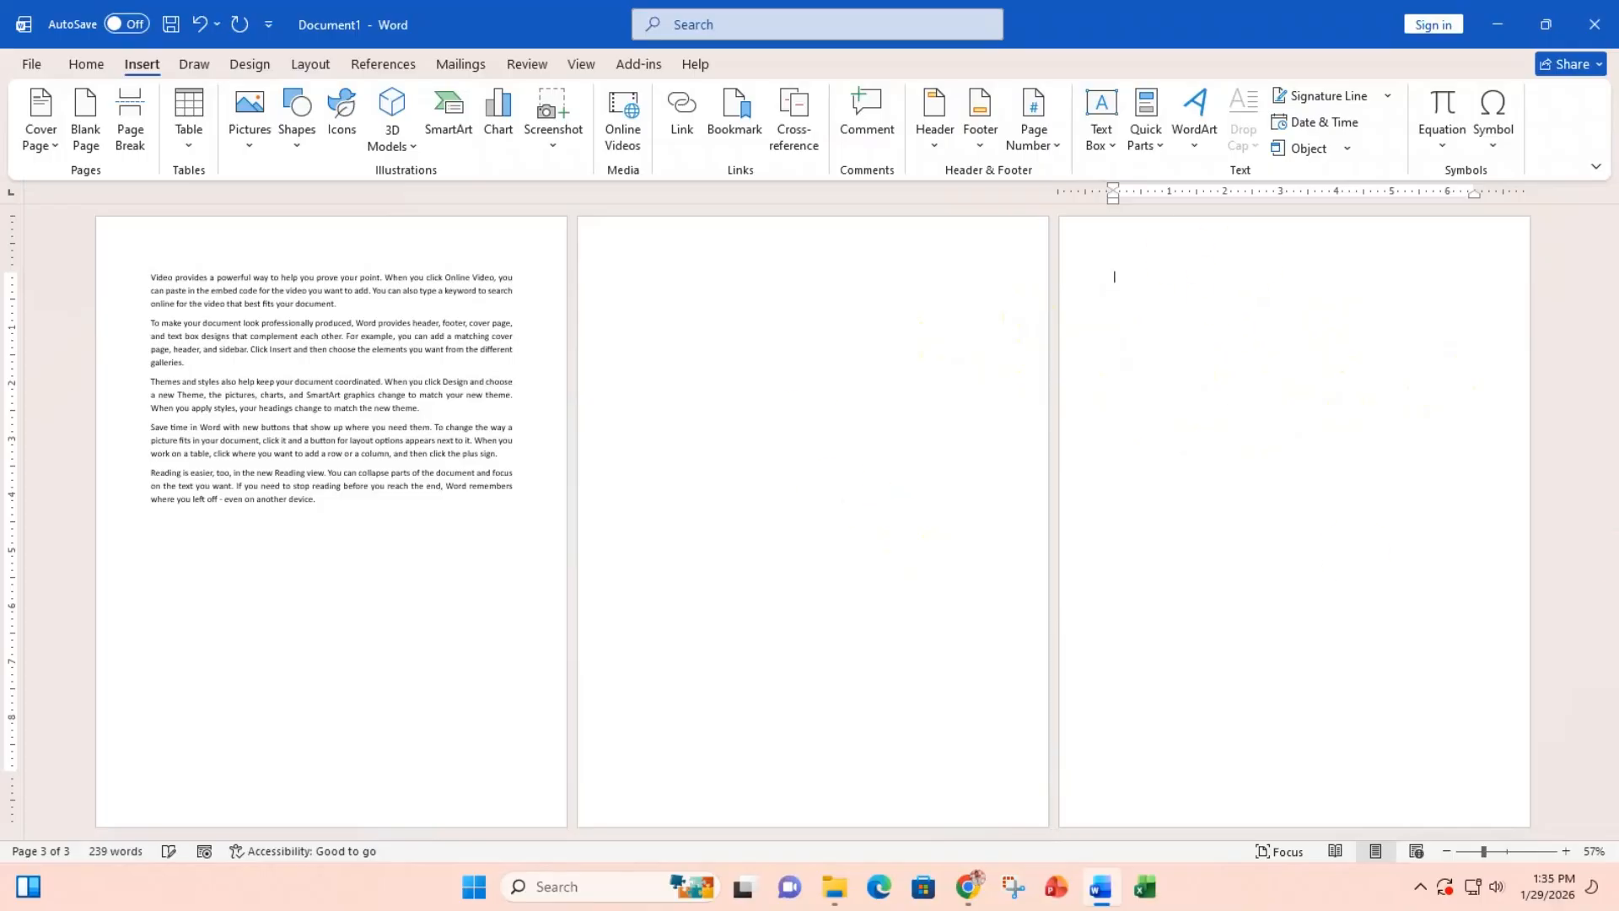
key(BackSpace)
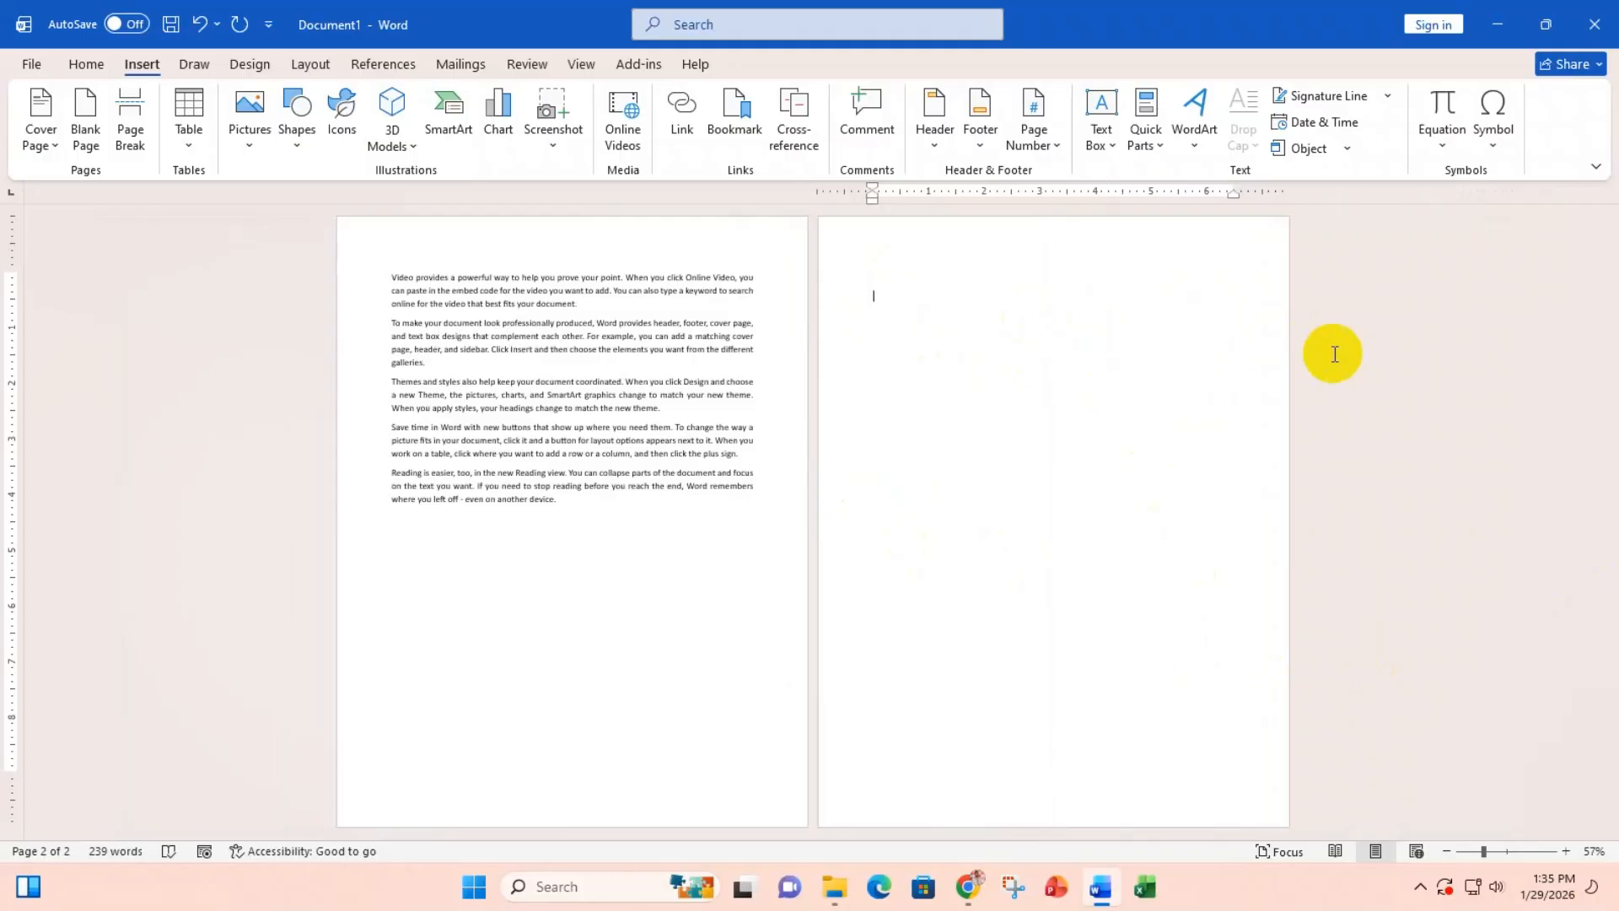
key(BackSpace)
key(BackSpace)
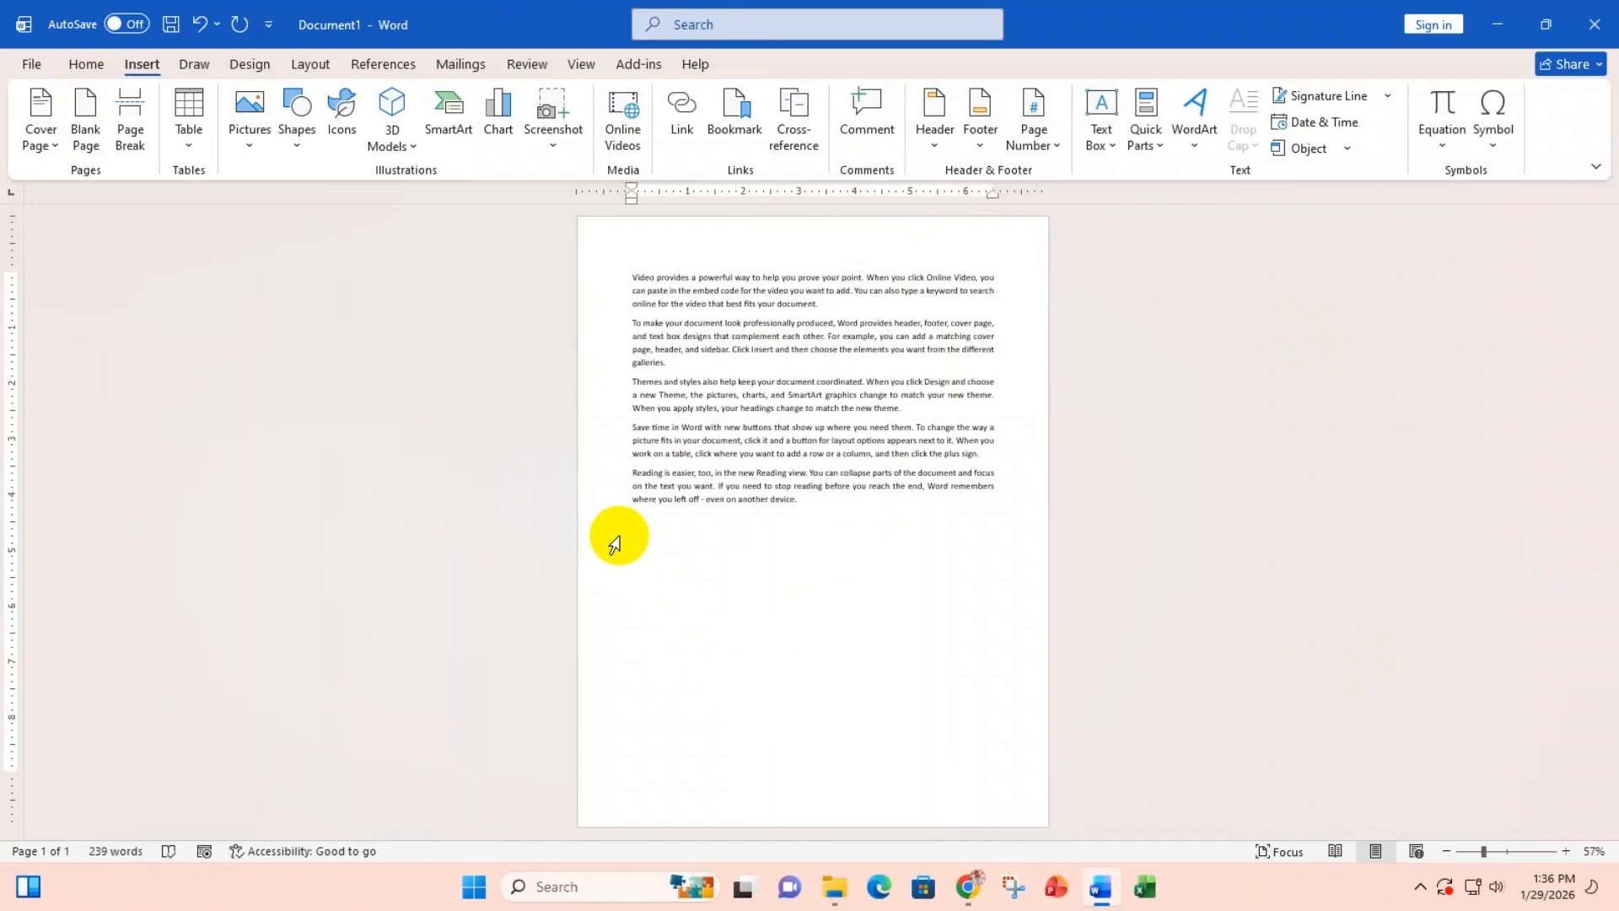
Step: Place the caret at points in the paragraphs and select all the document text
click(626, 277)
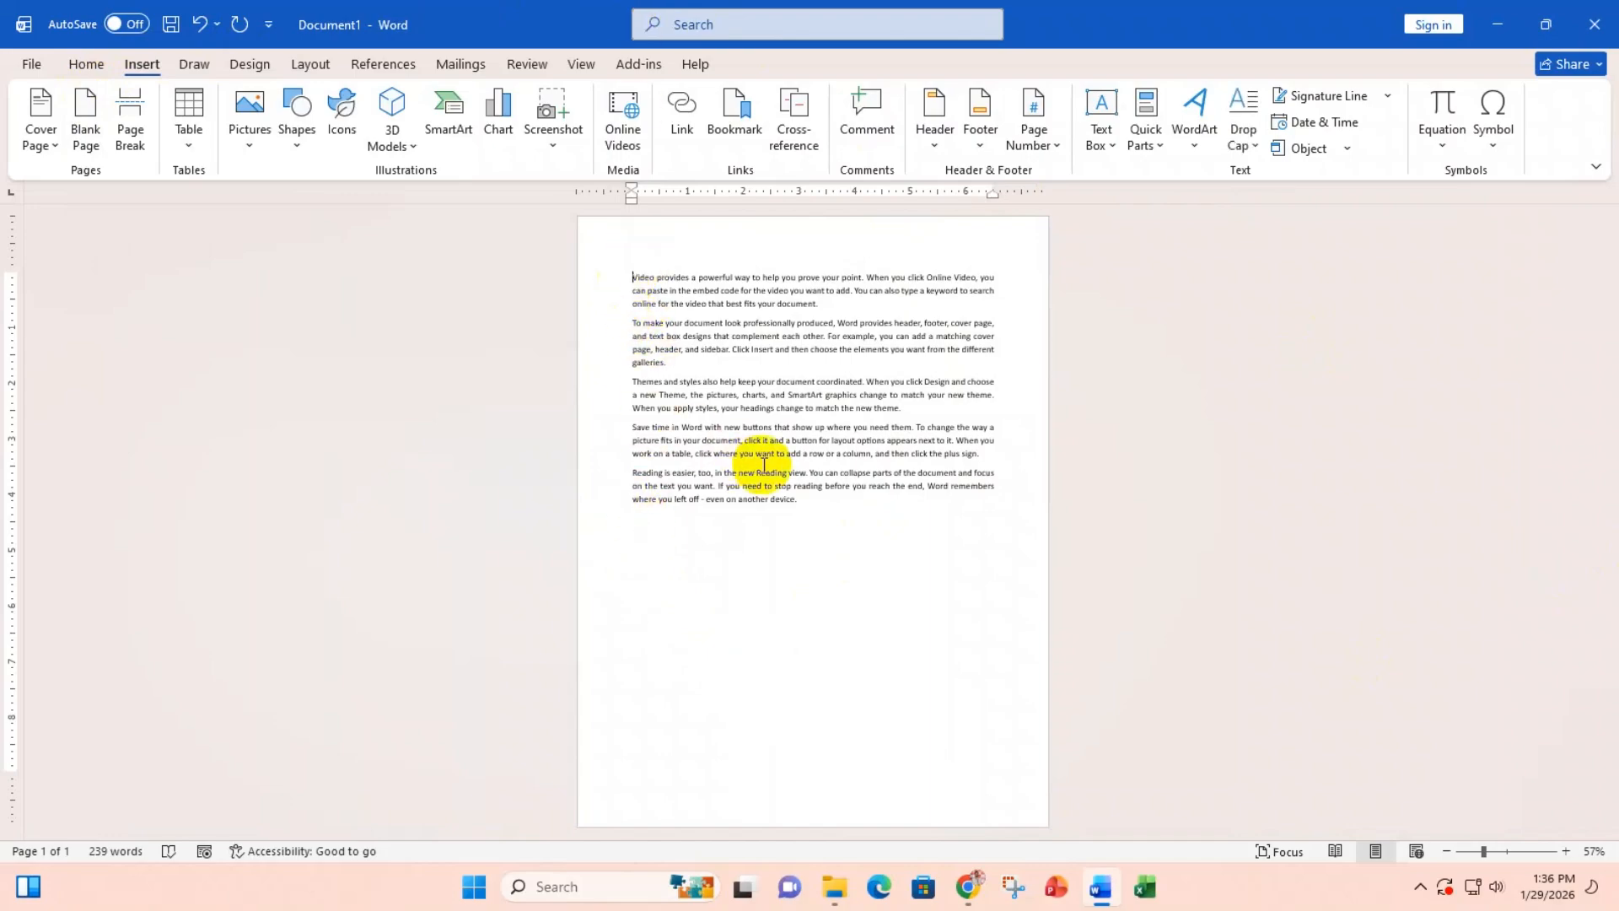
click(686, 362)
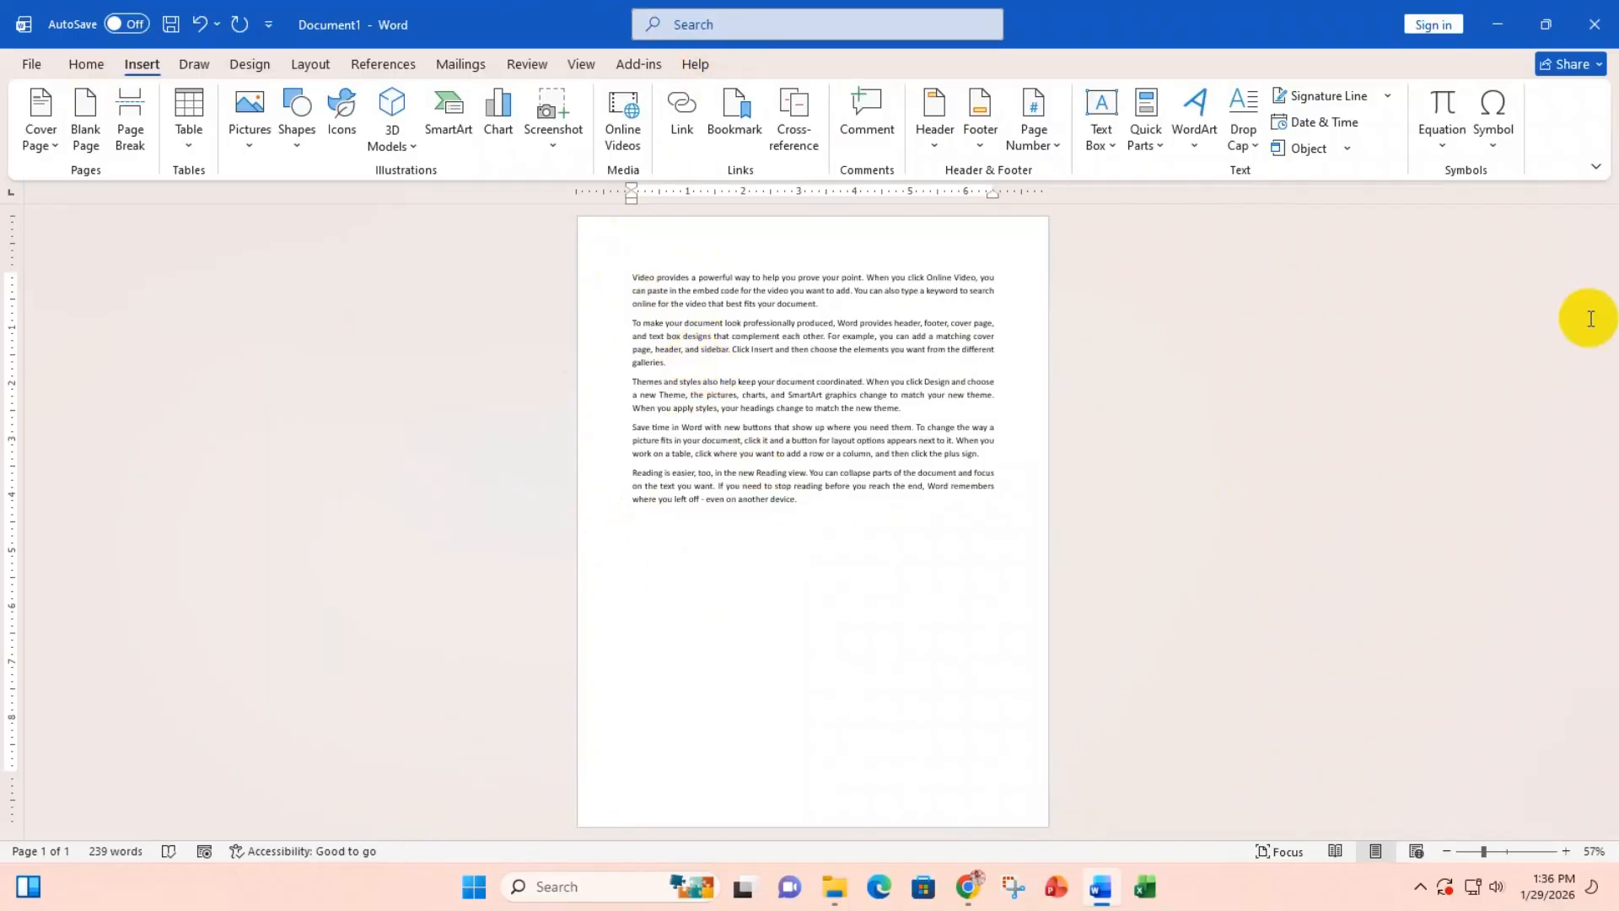
double_click(665, 535)
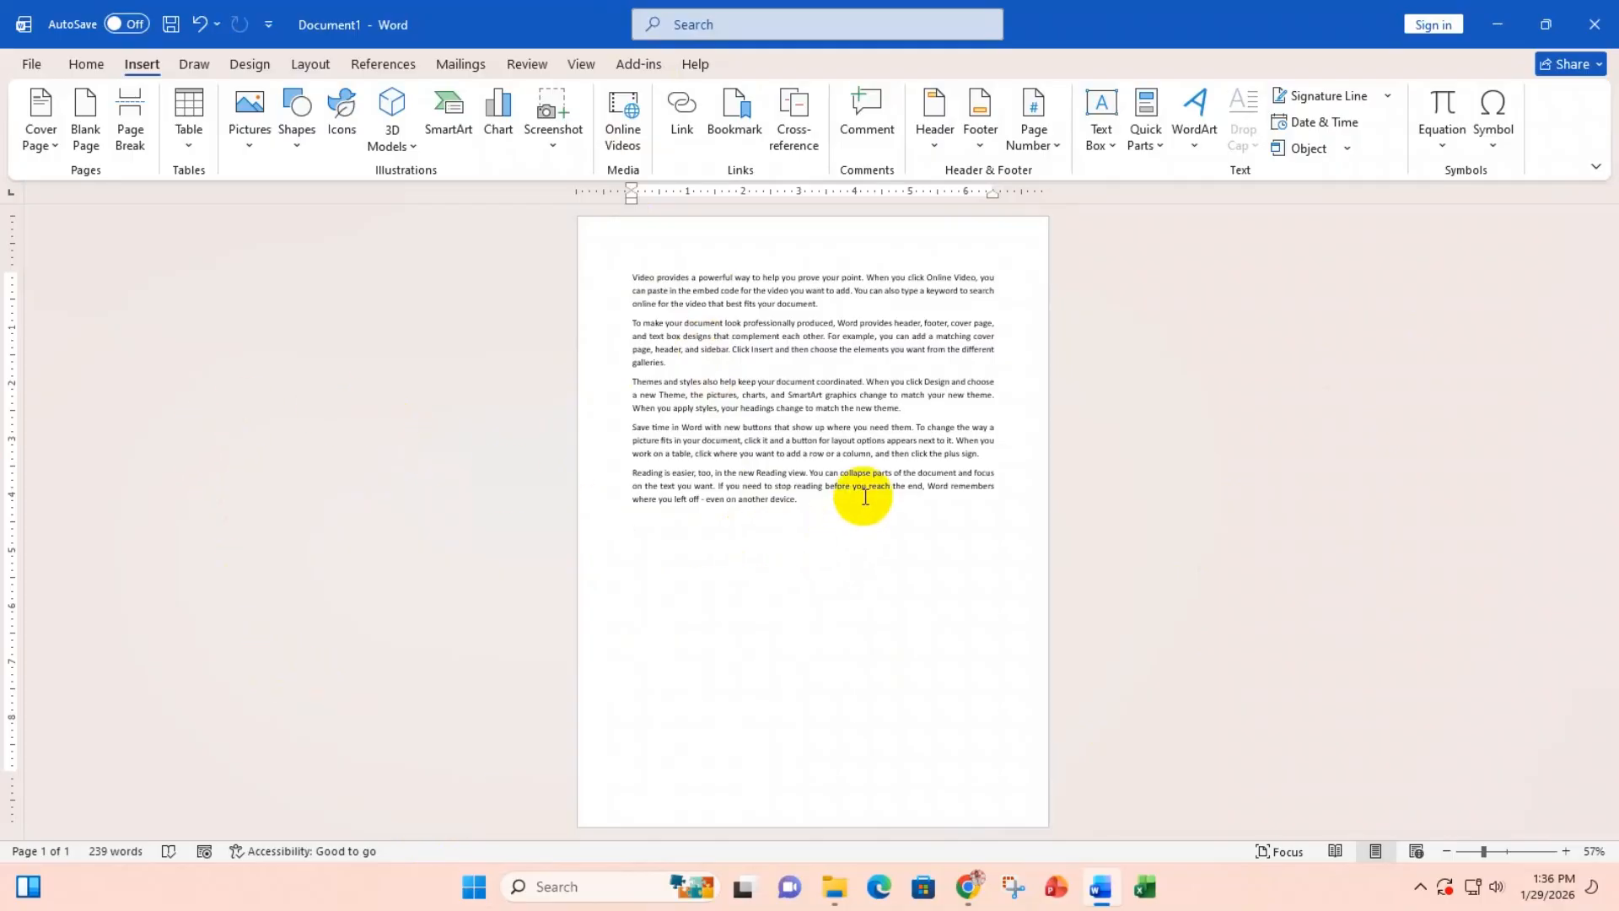
drag(632, 277, 794, 516)
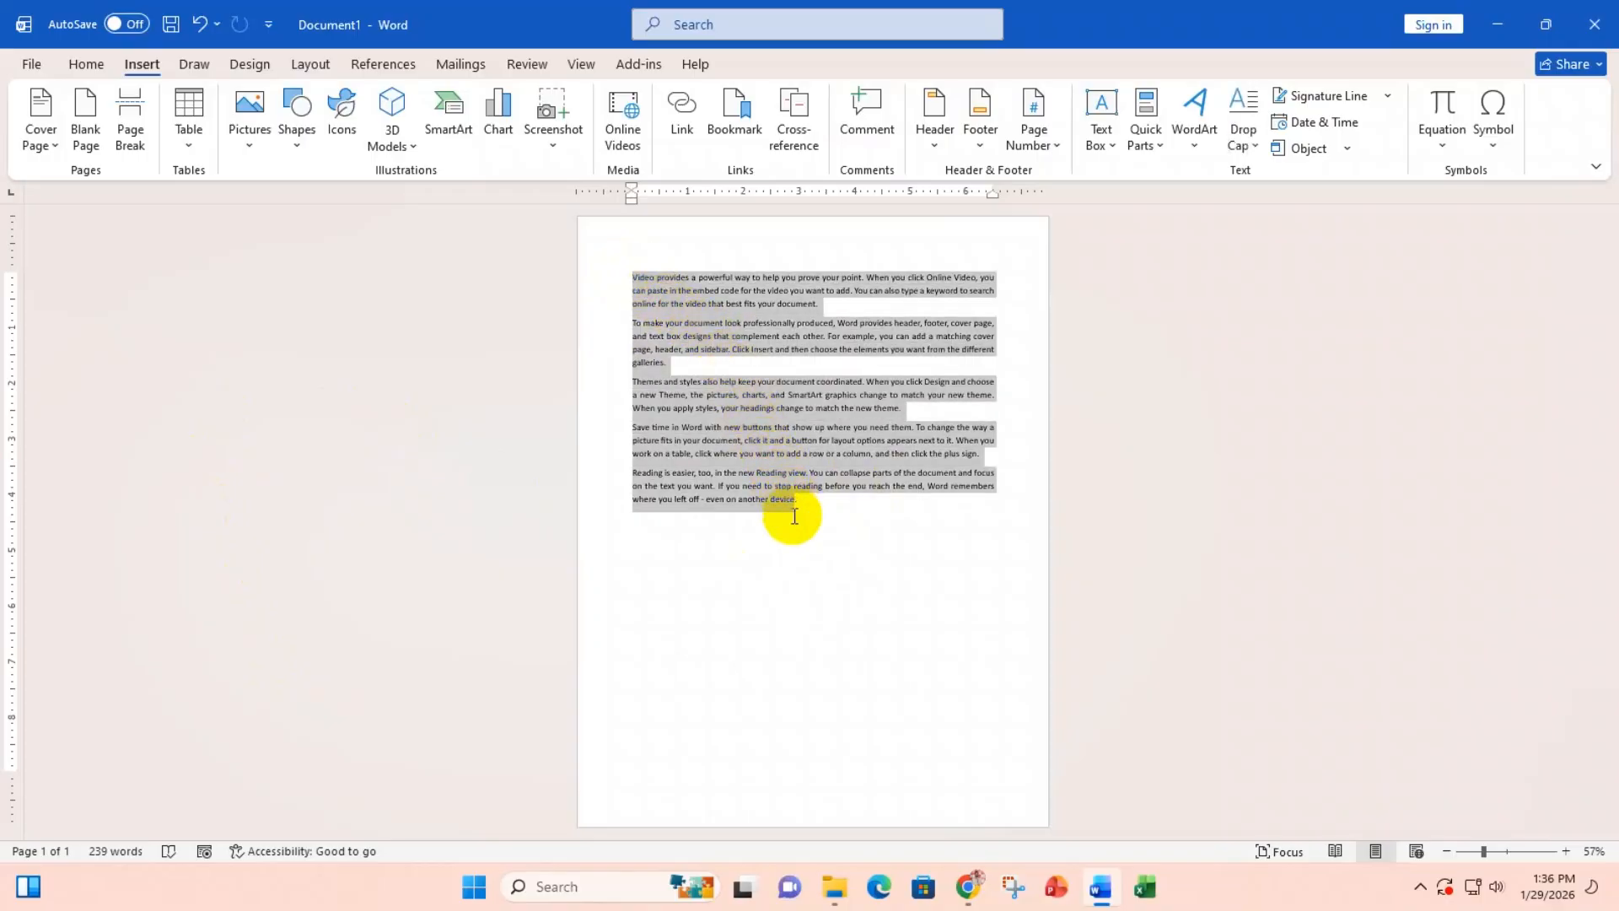
click(644, 589)
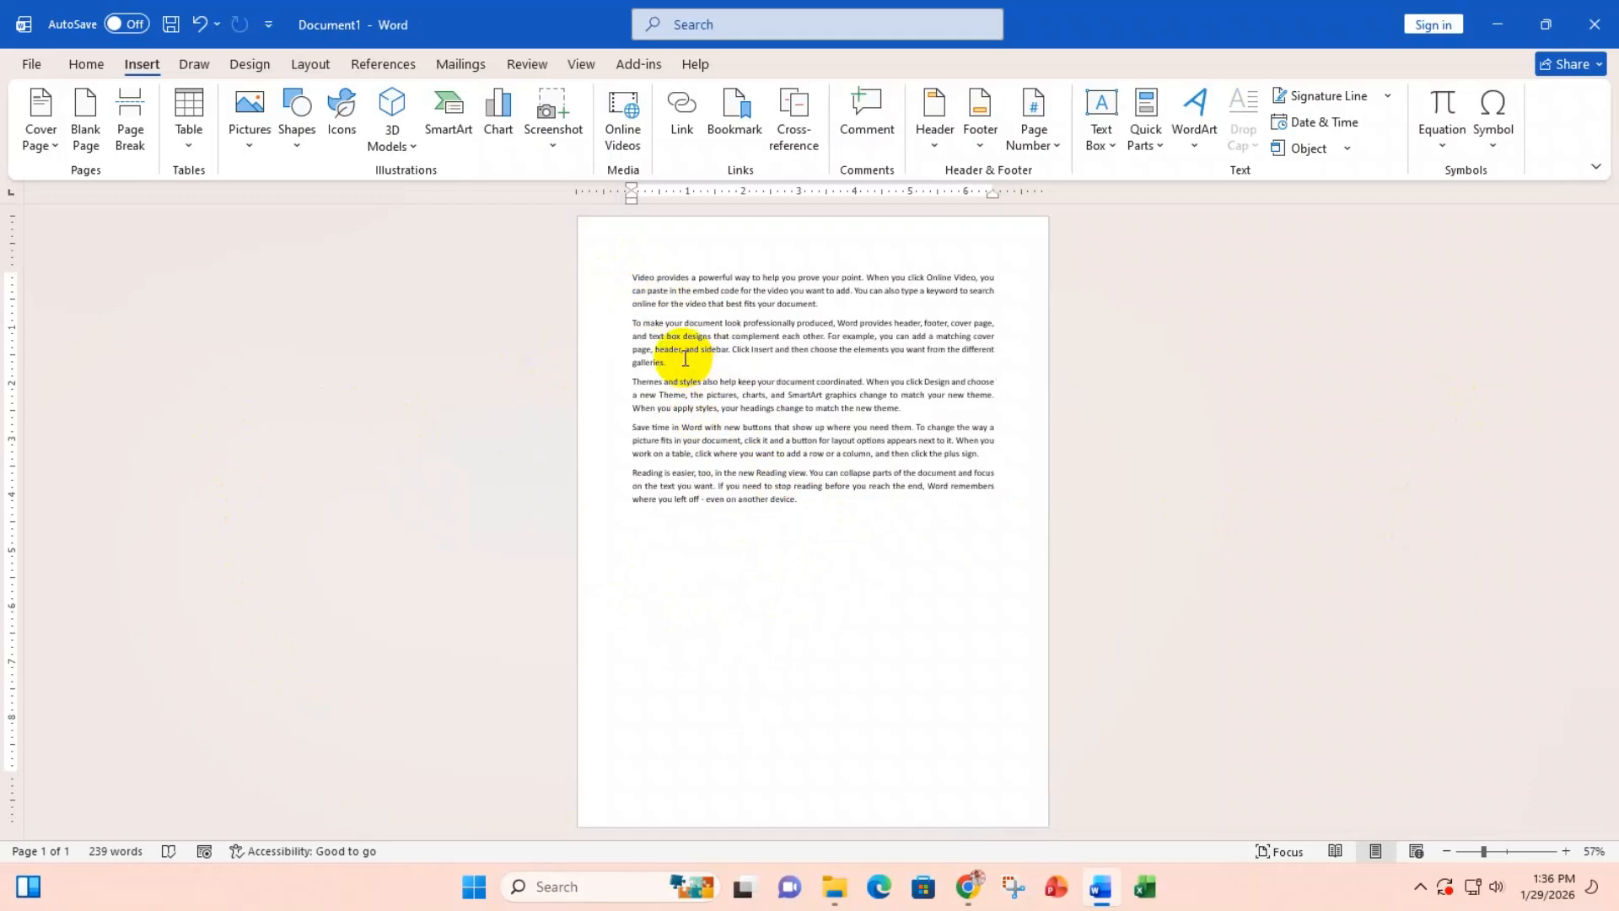
Step: Select the last three paragraphs, from 'Themes' to 'device.', and delete them
drag(685, 359, 618, 278)
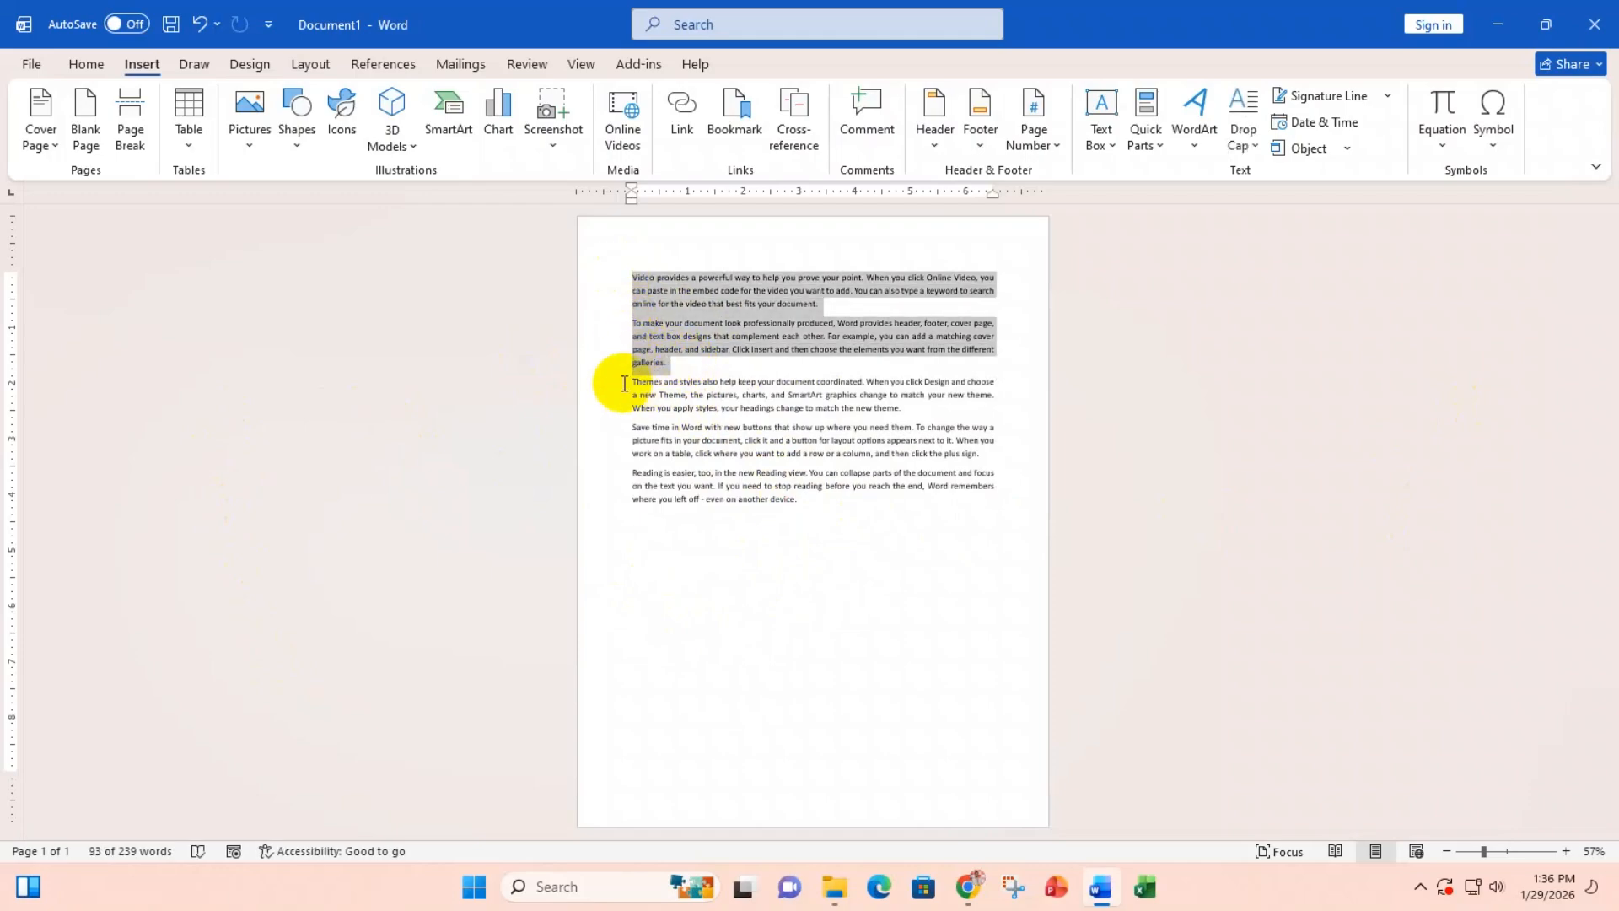
drag(626, 381, 882, 503)
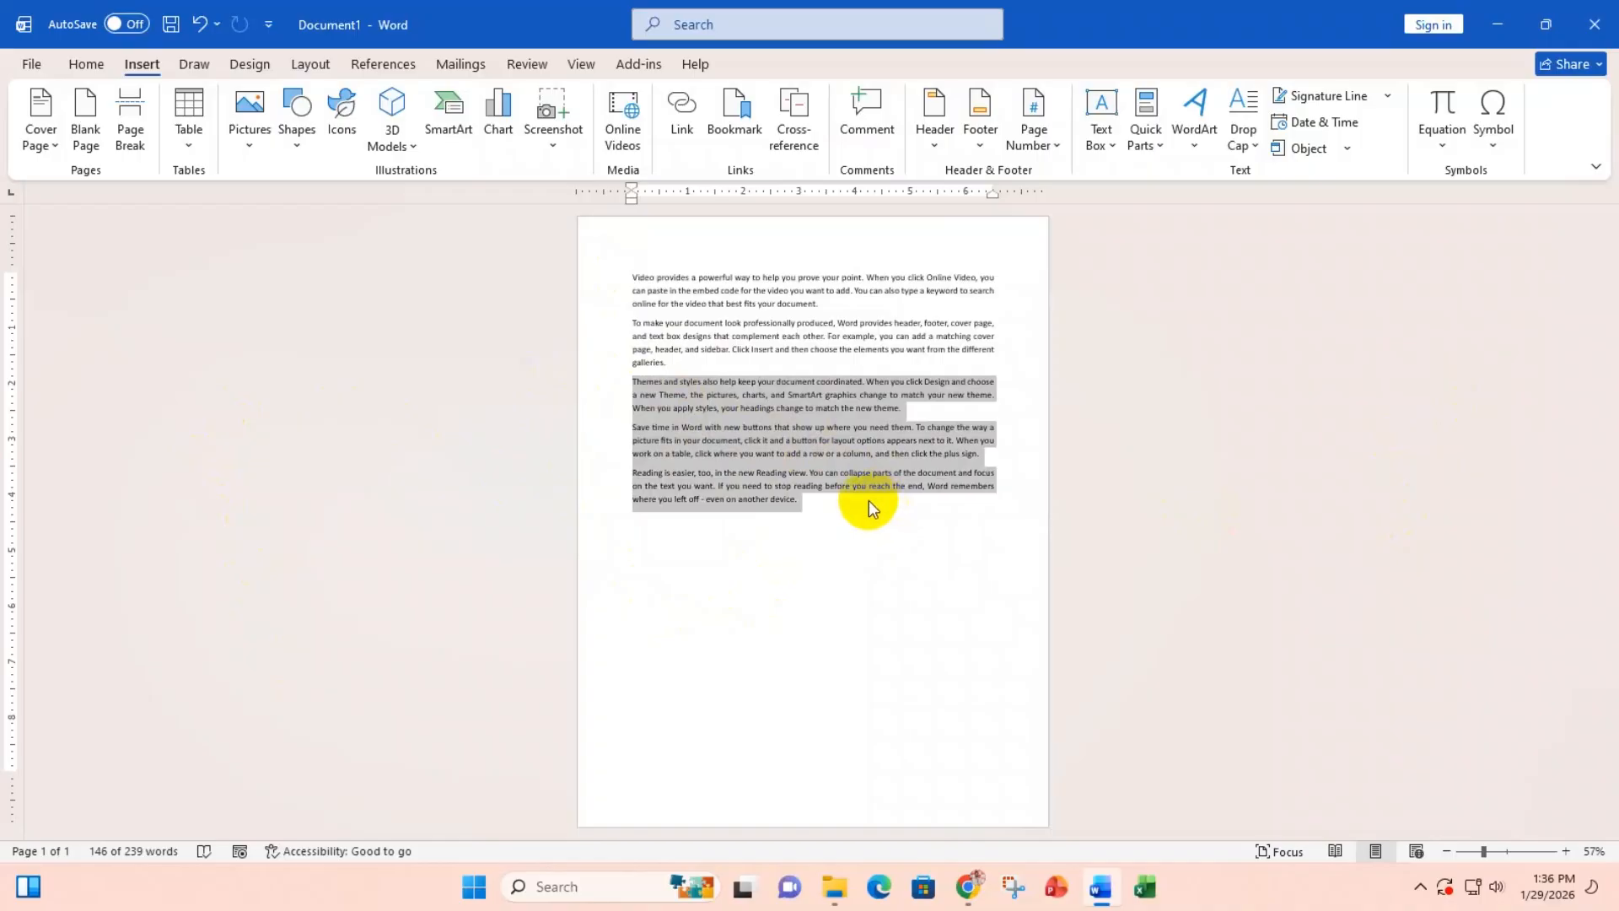
click(730, 563)
drag(828, 497, 594, 281)
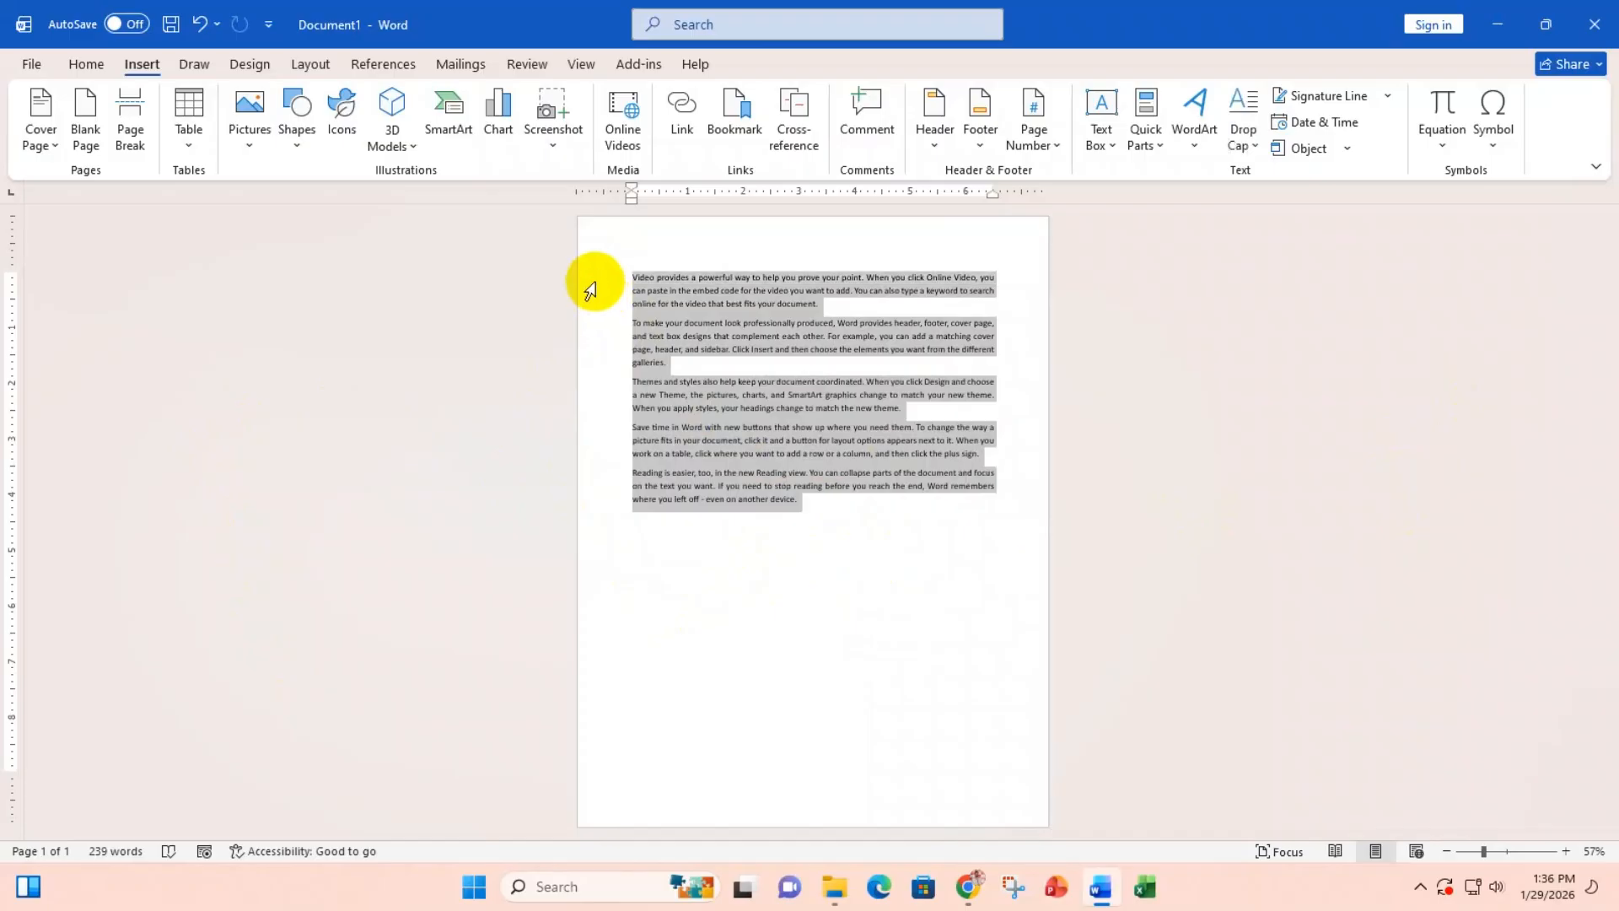
click(739, 361)
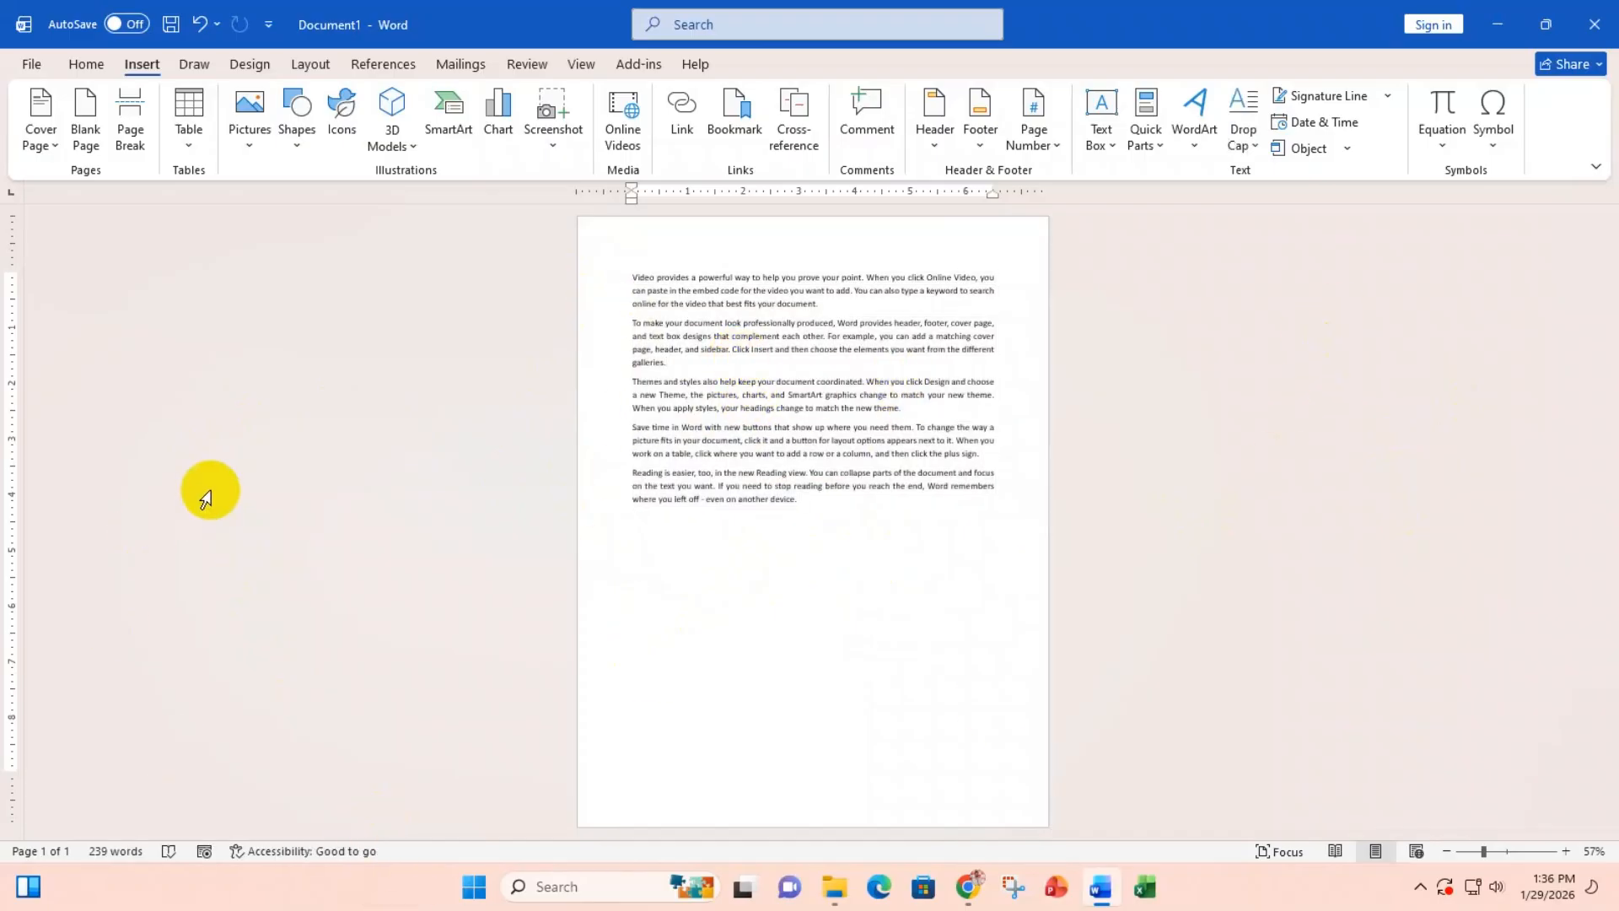
drag(670, 364, 599, 269)
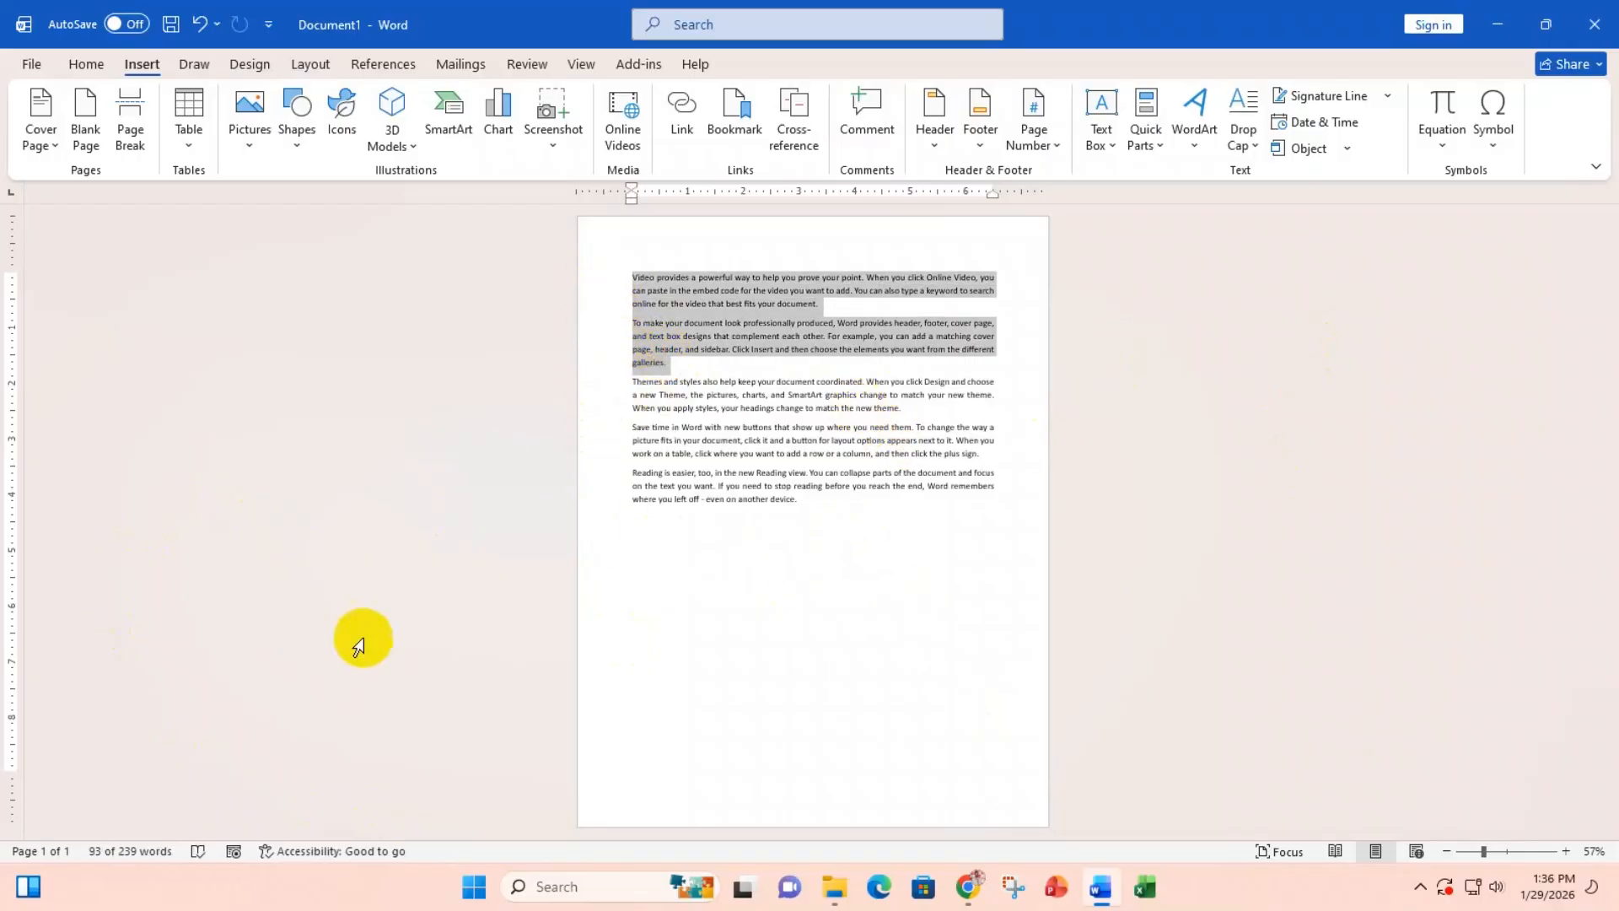
drag(799, 499, 616, 384)
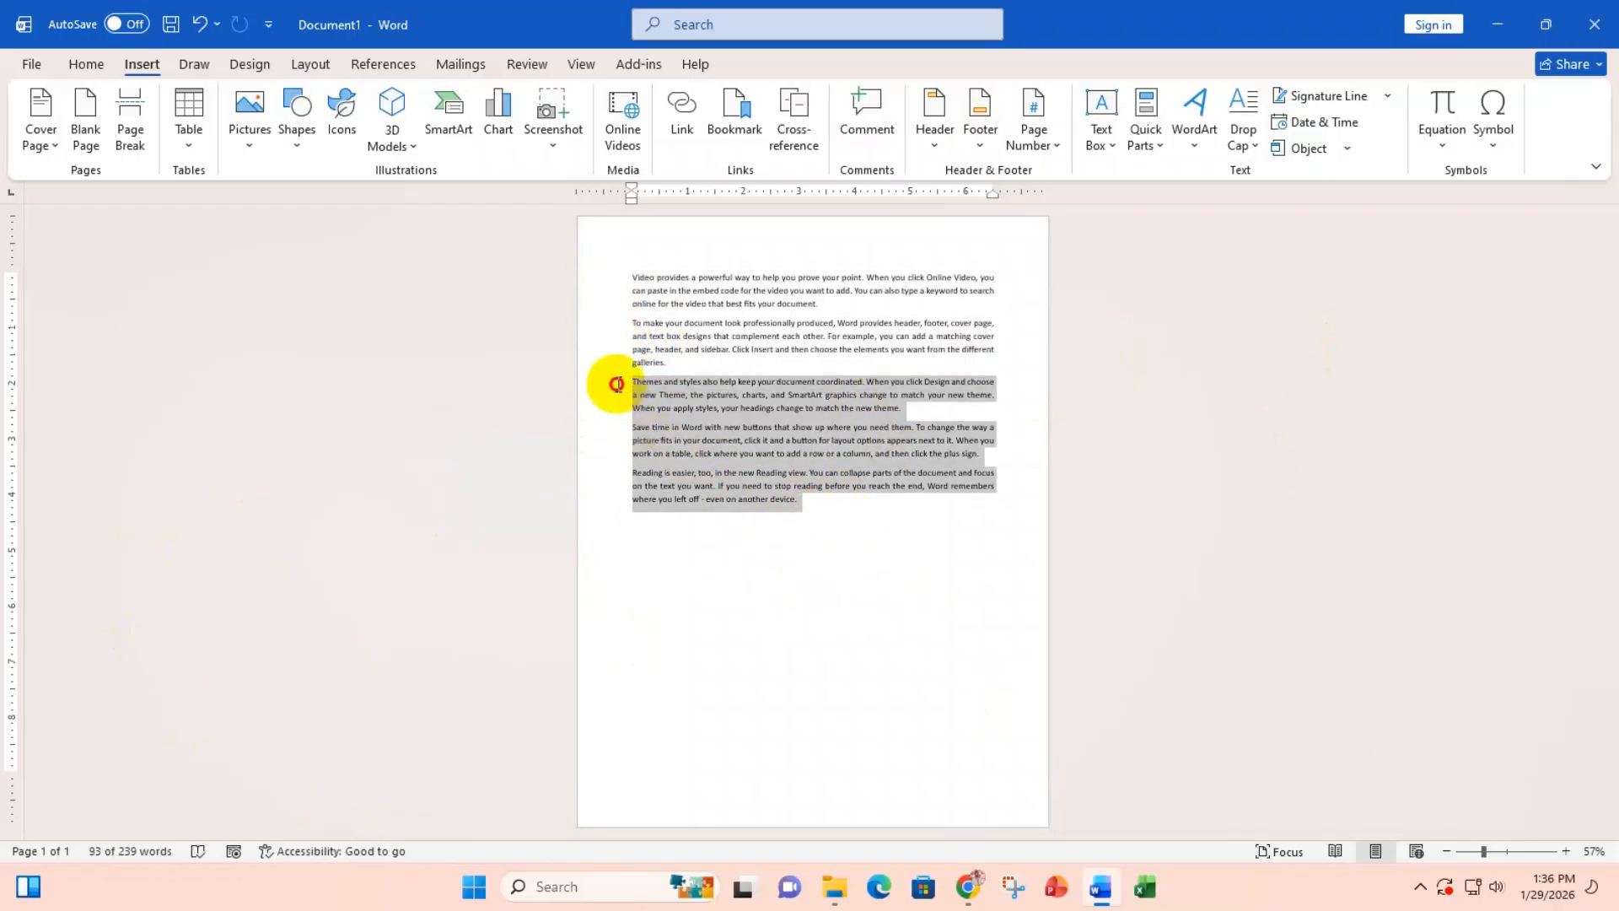
key(Delete)
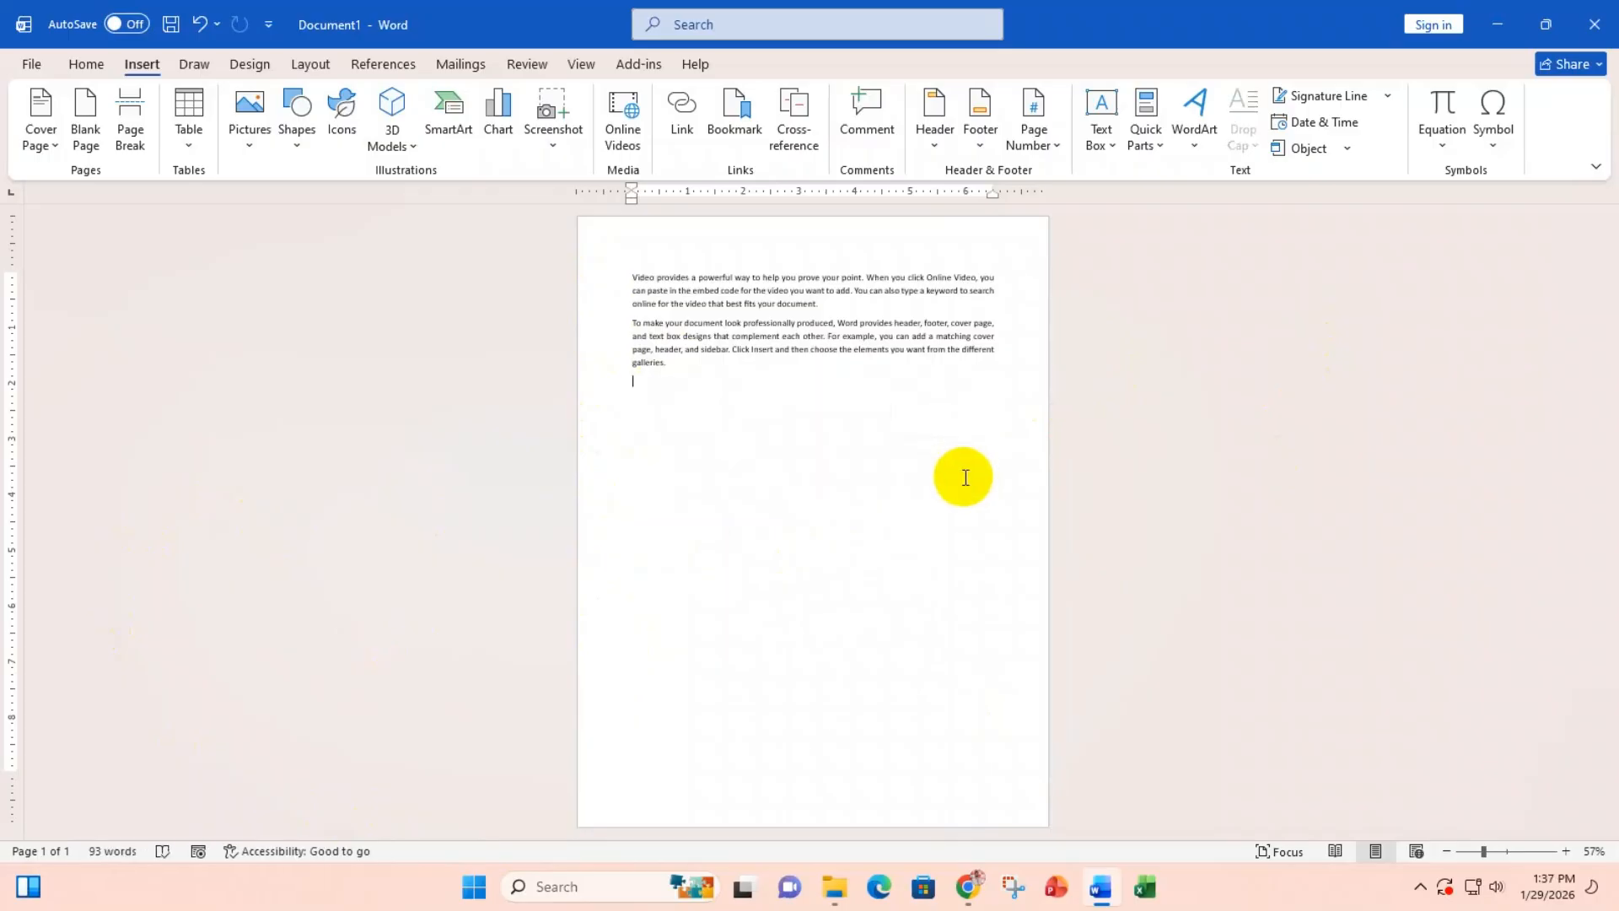
Step: Undo the deletion to restore all five paragraphs, then put the caret before 'Themes'
key(ctrl+z)
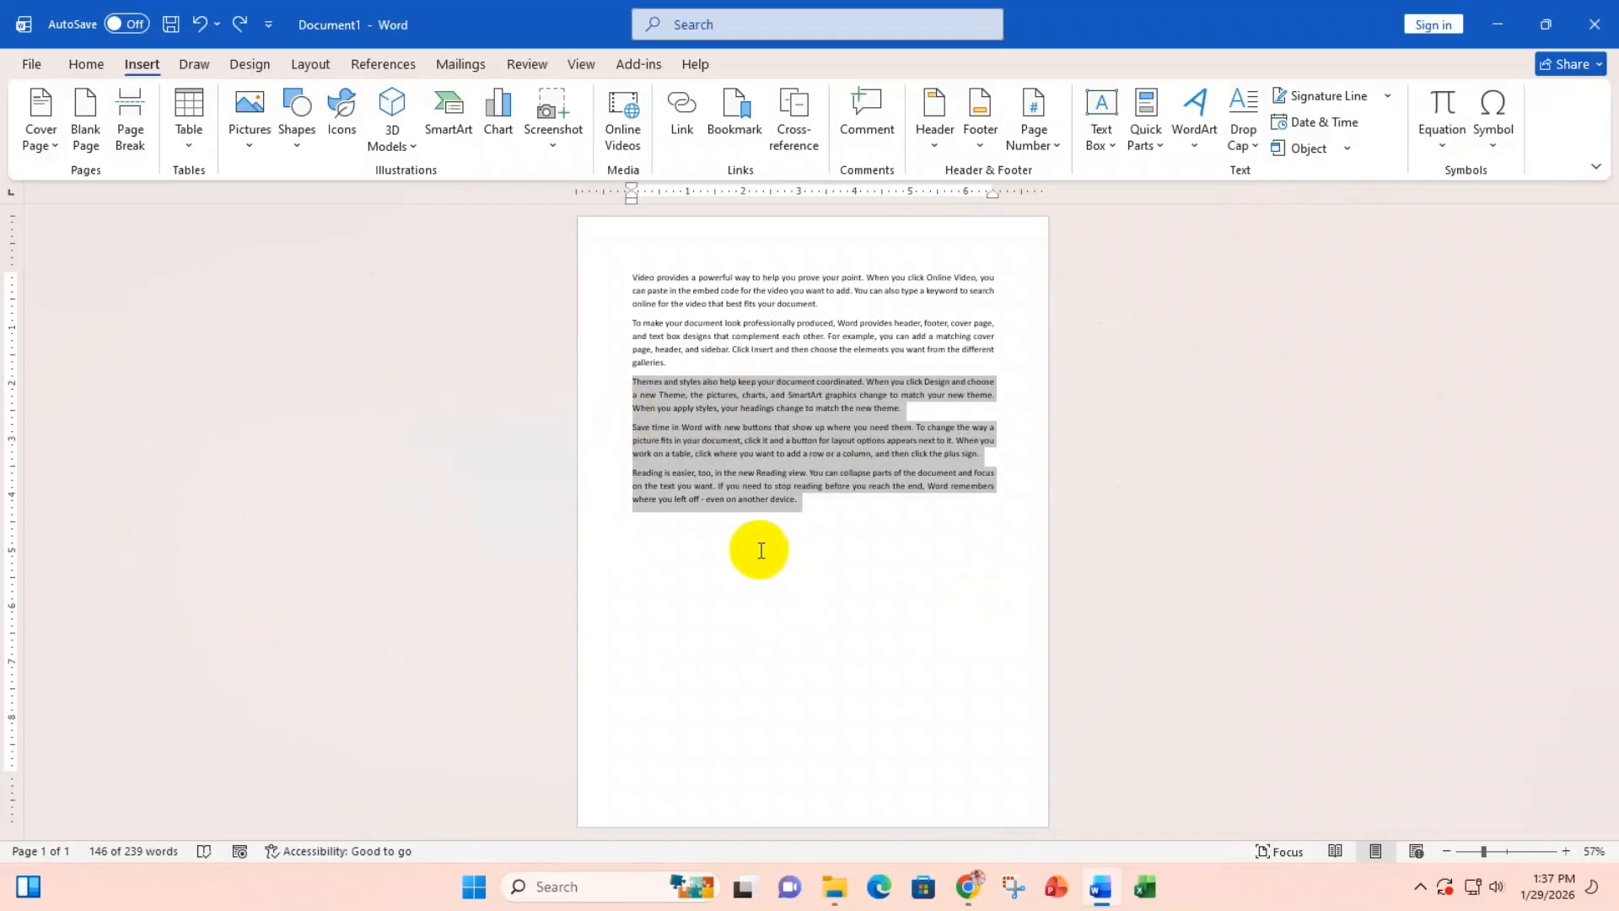
click(791, 526)
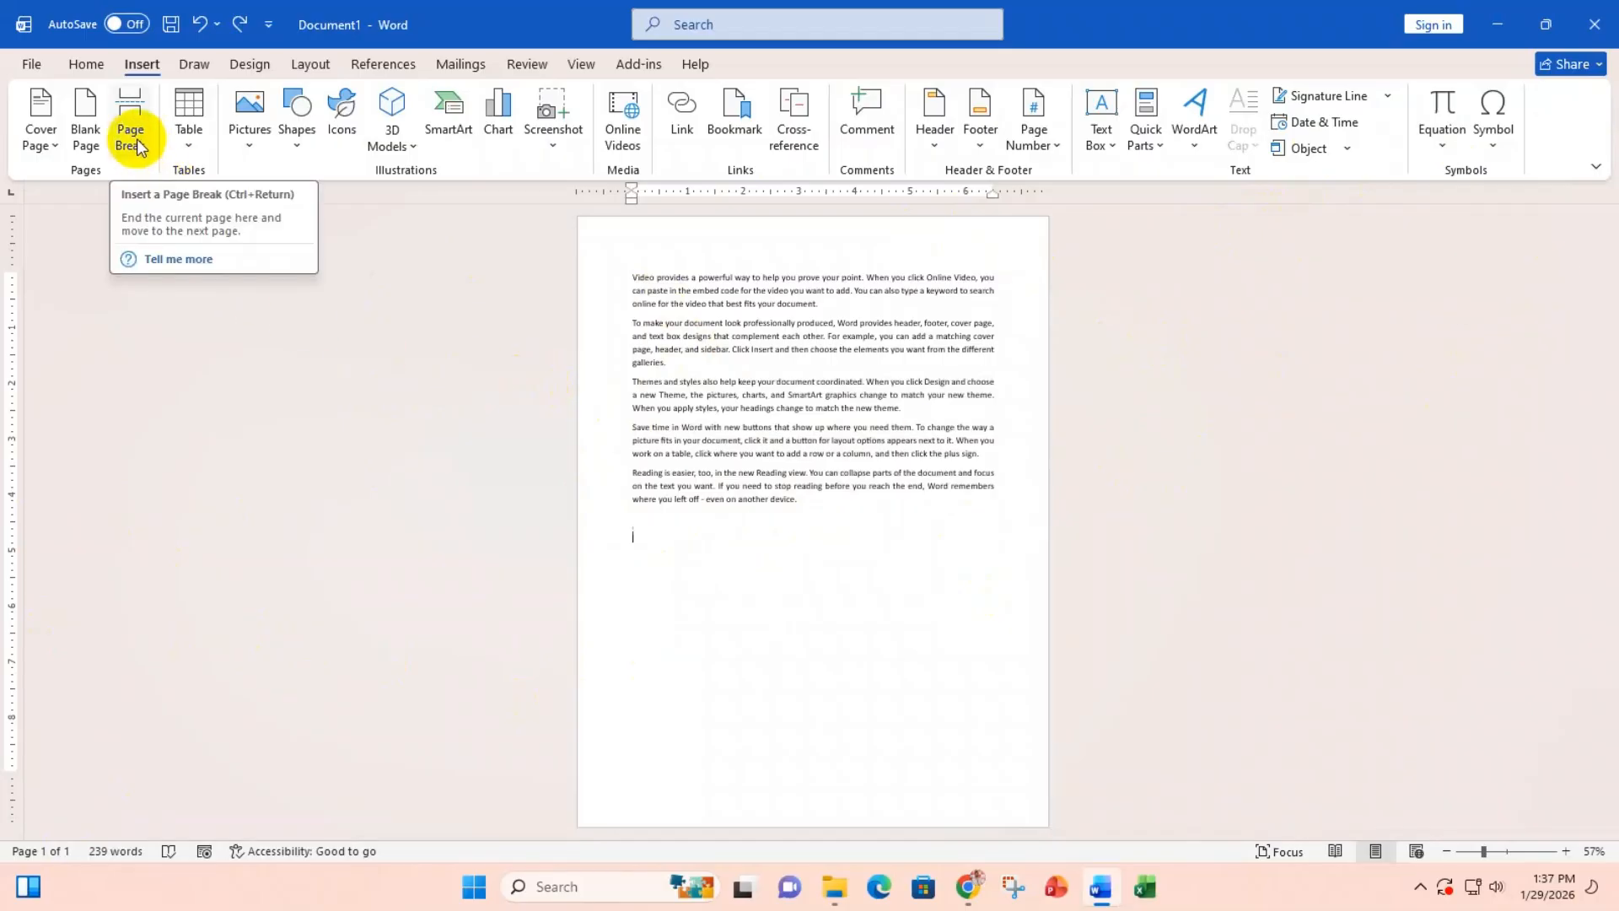
click(629, 382)
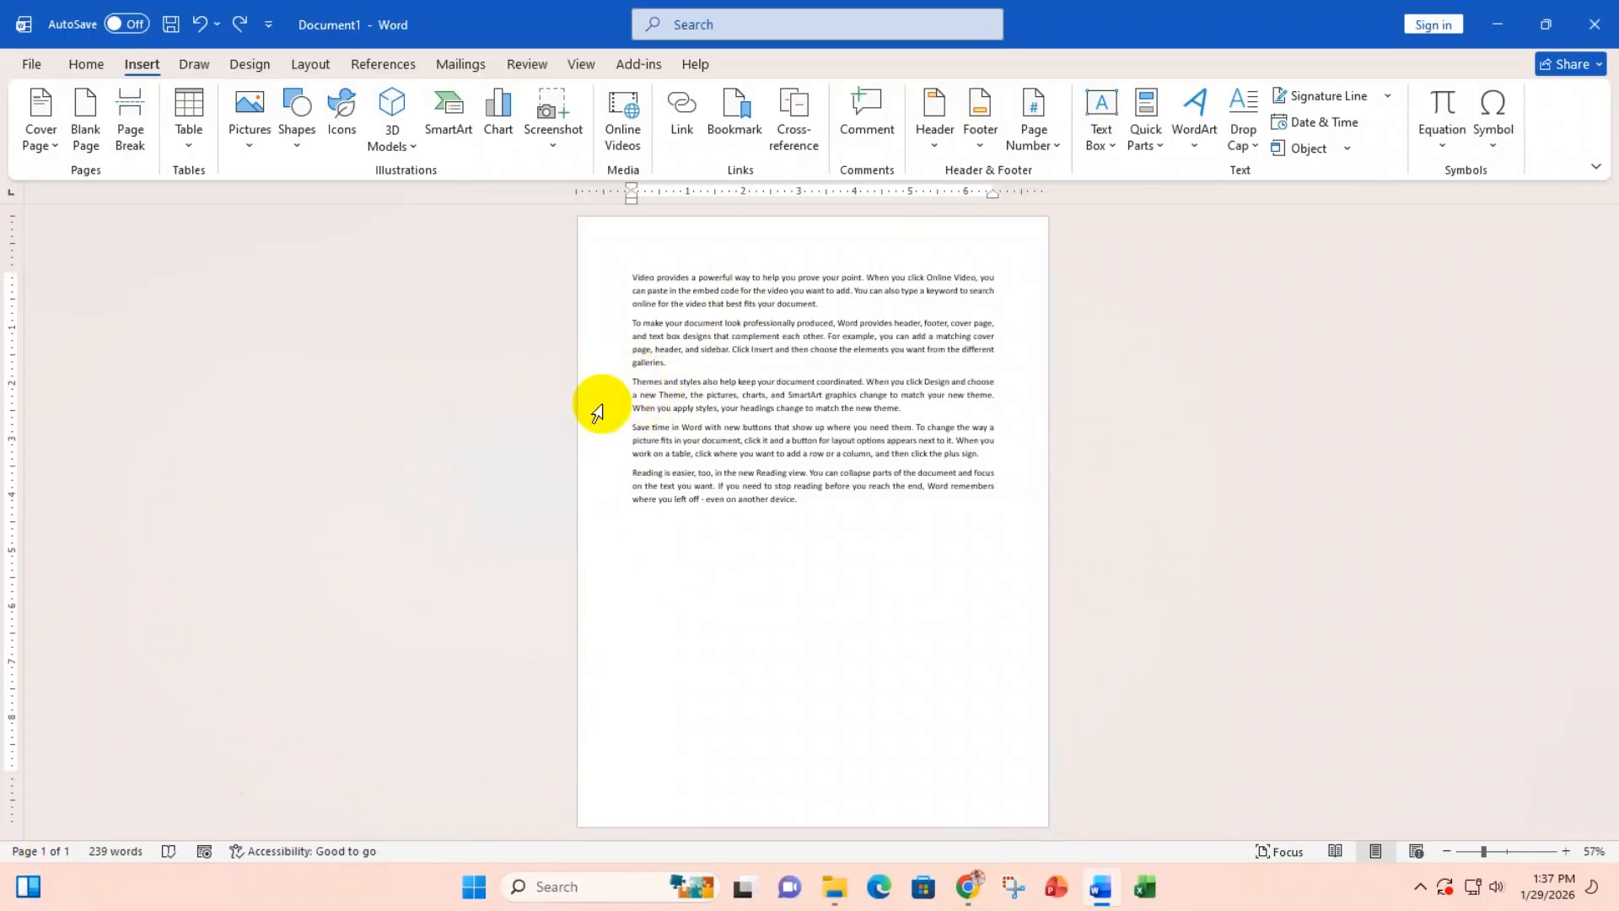
Step: Insert a page break before the 'Themes' paragraph
click(130, 118)
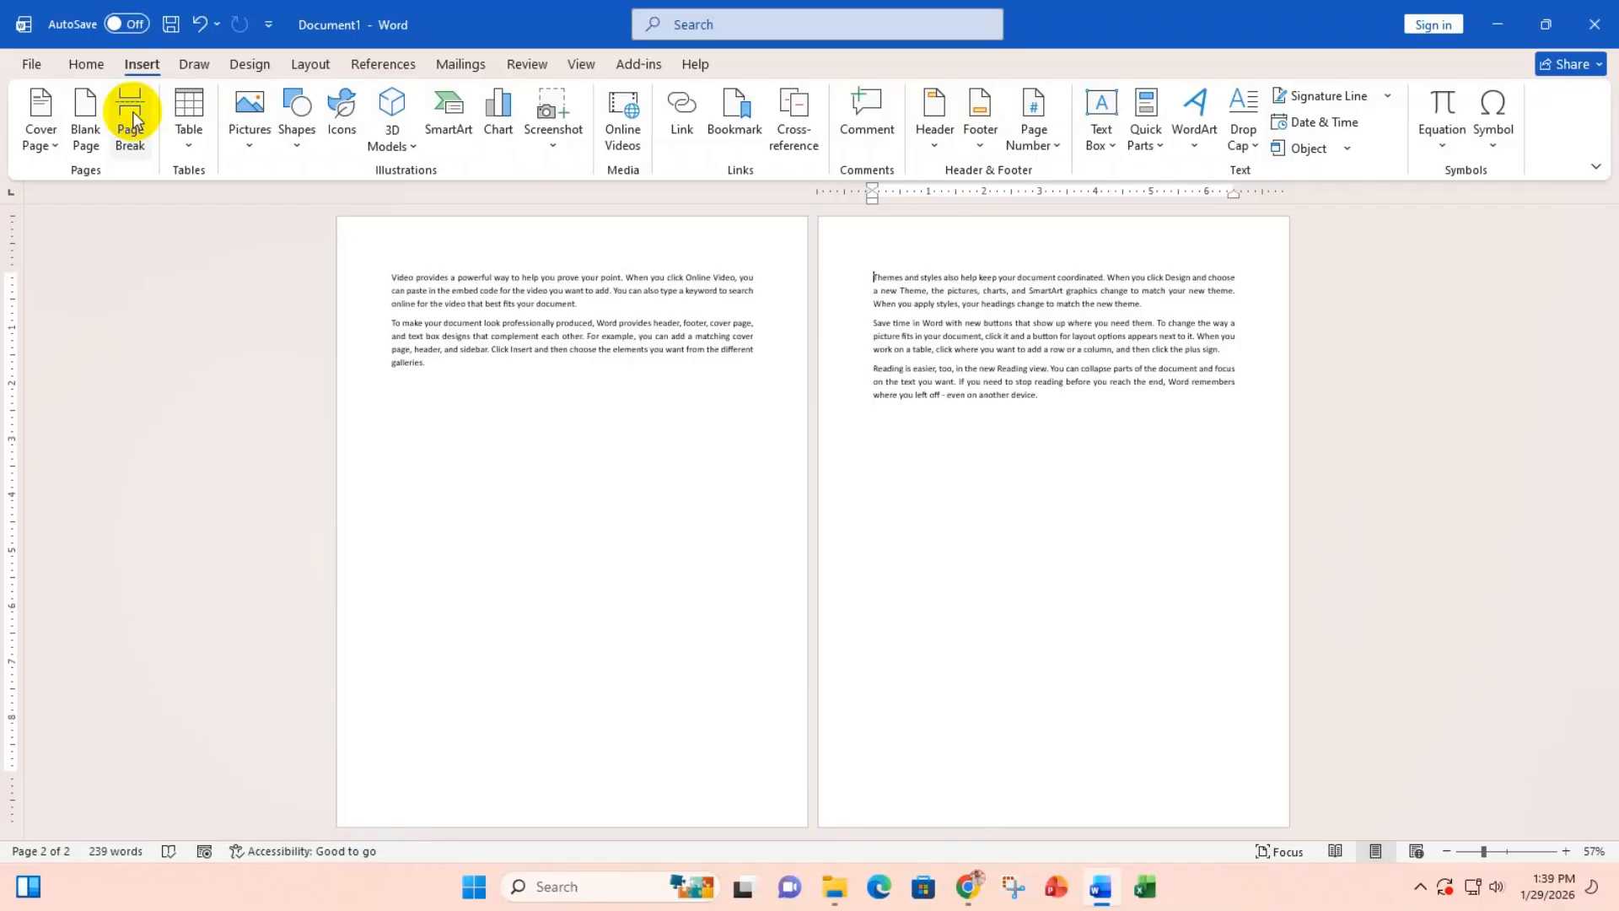
Step: Undo the page break so all five paragraphs rejoin page 1
key(ctrl+z)
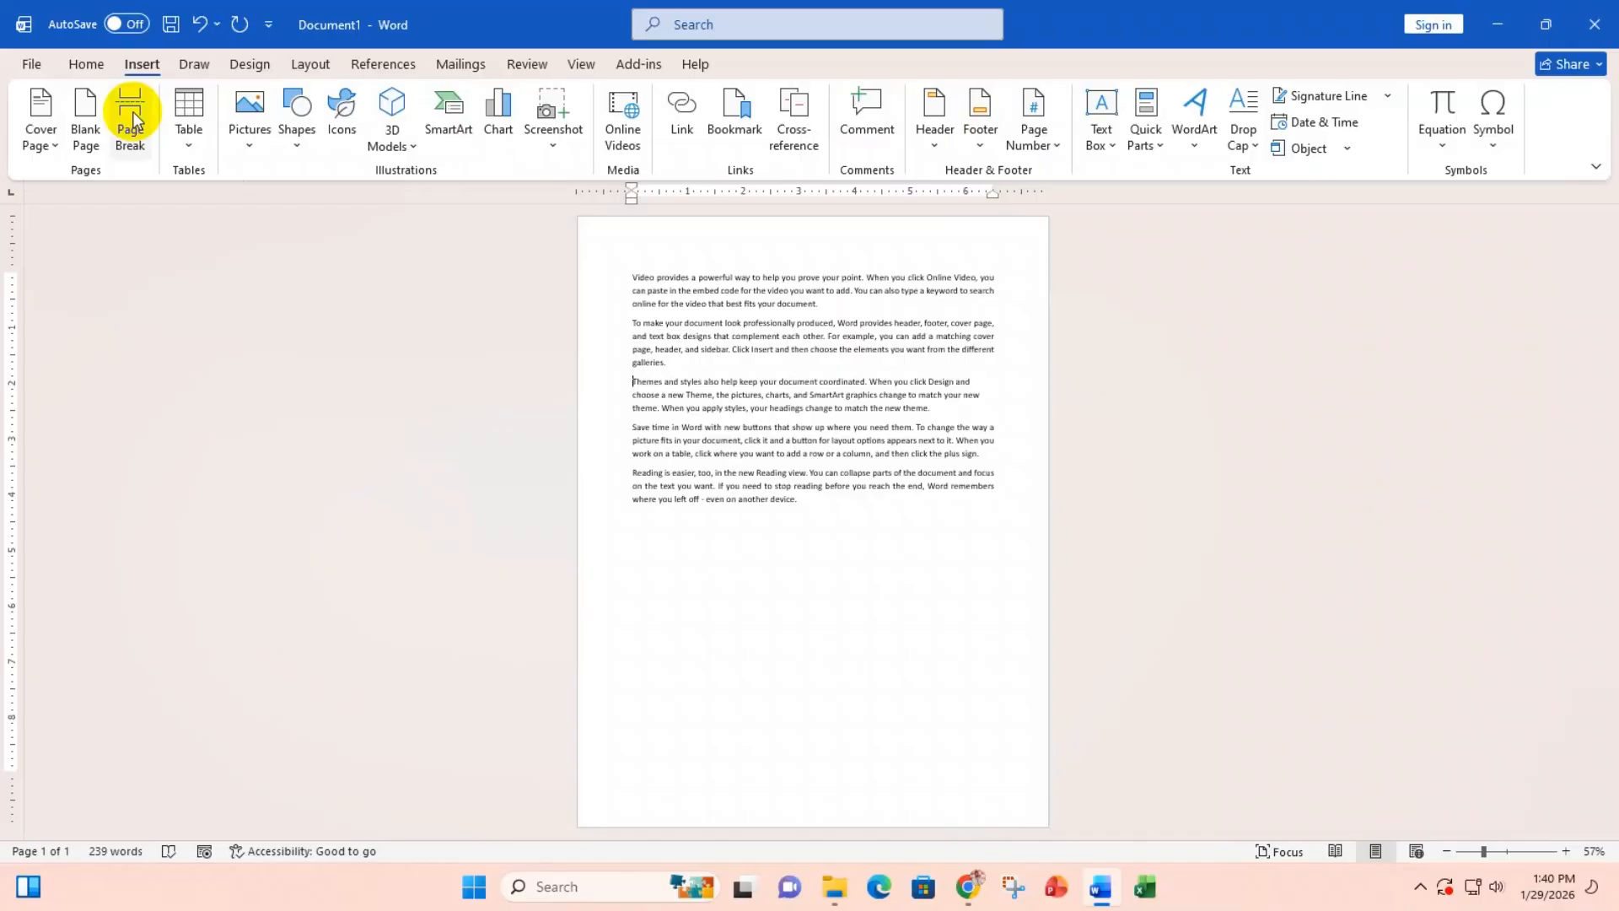
Step: Insert the page break again, then select all the text and delete it
click(131, 118)
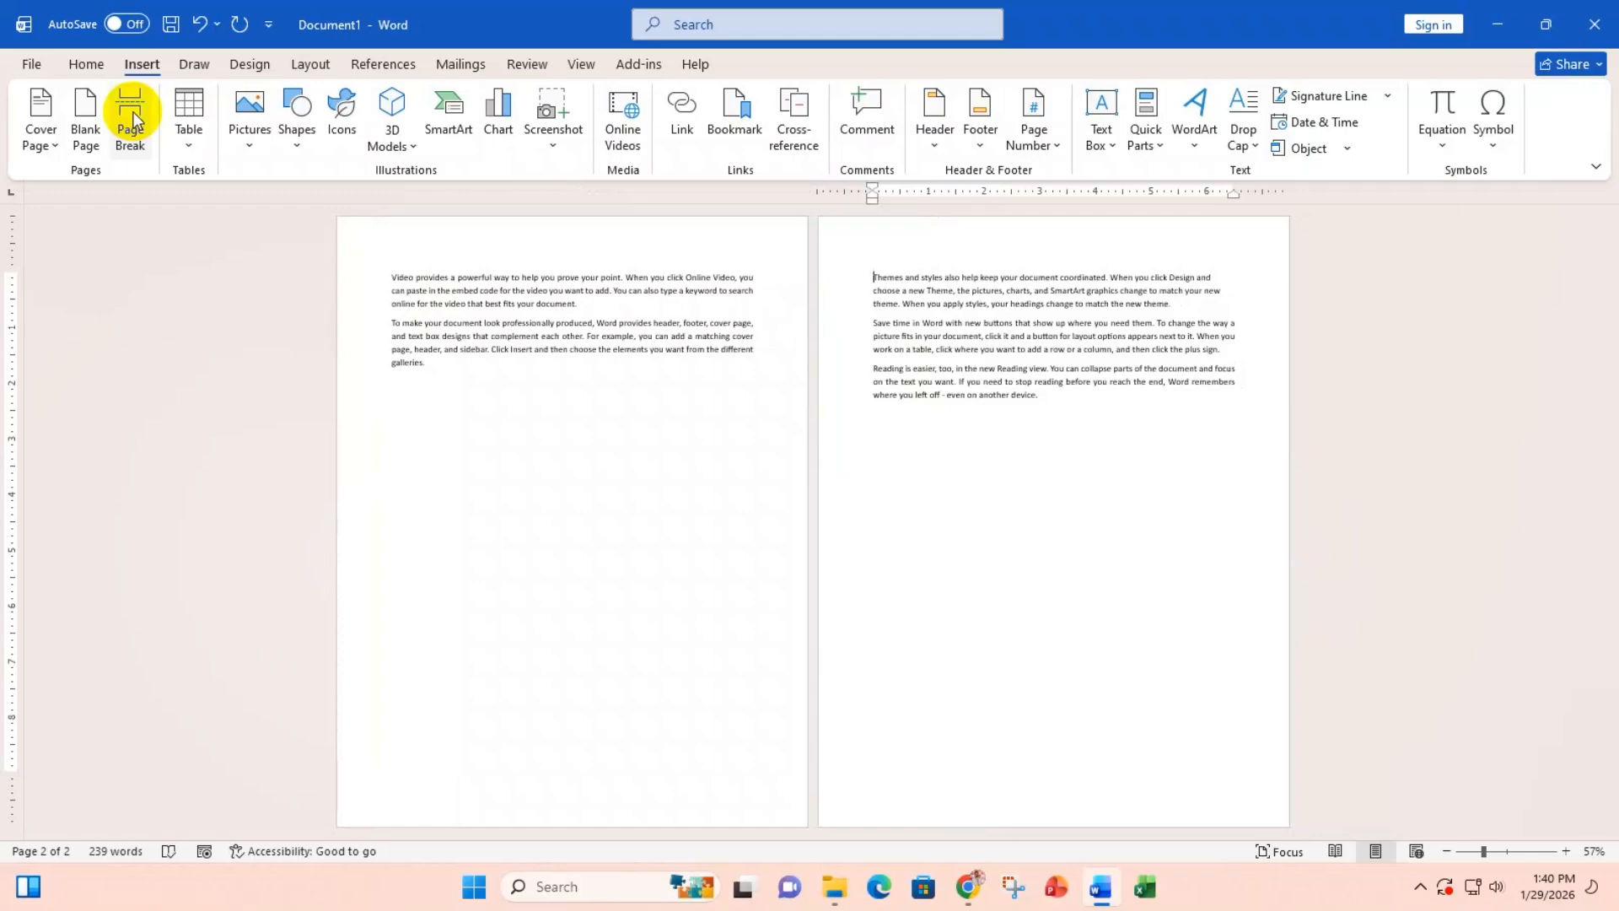
key(ctrl+a)
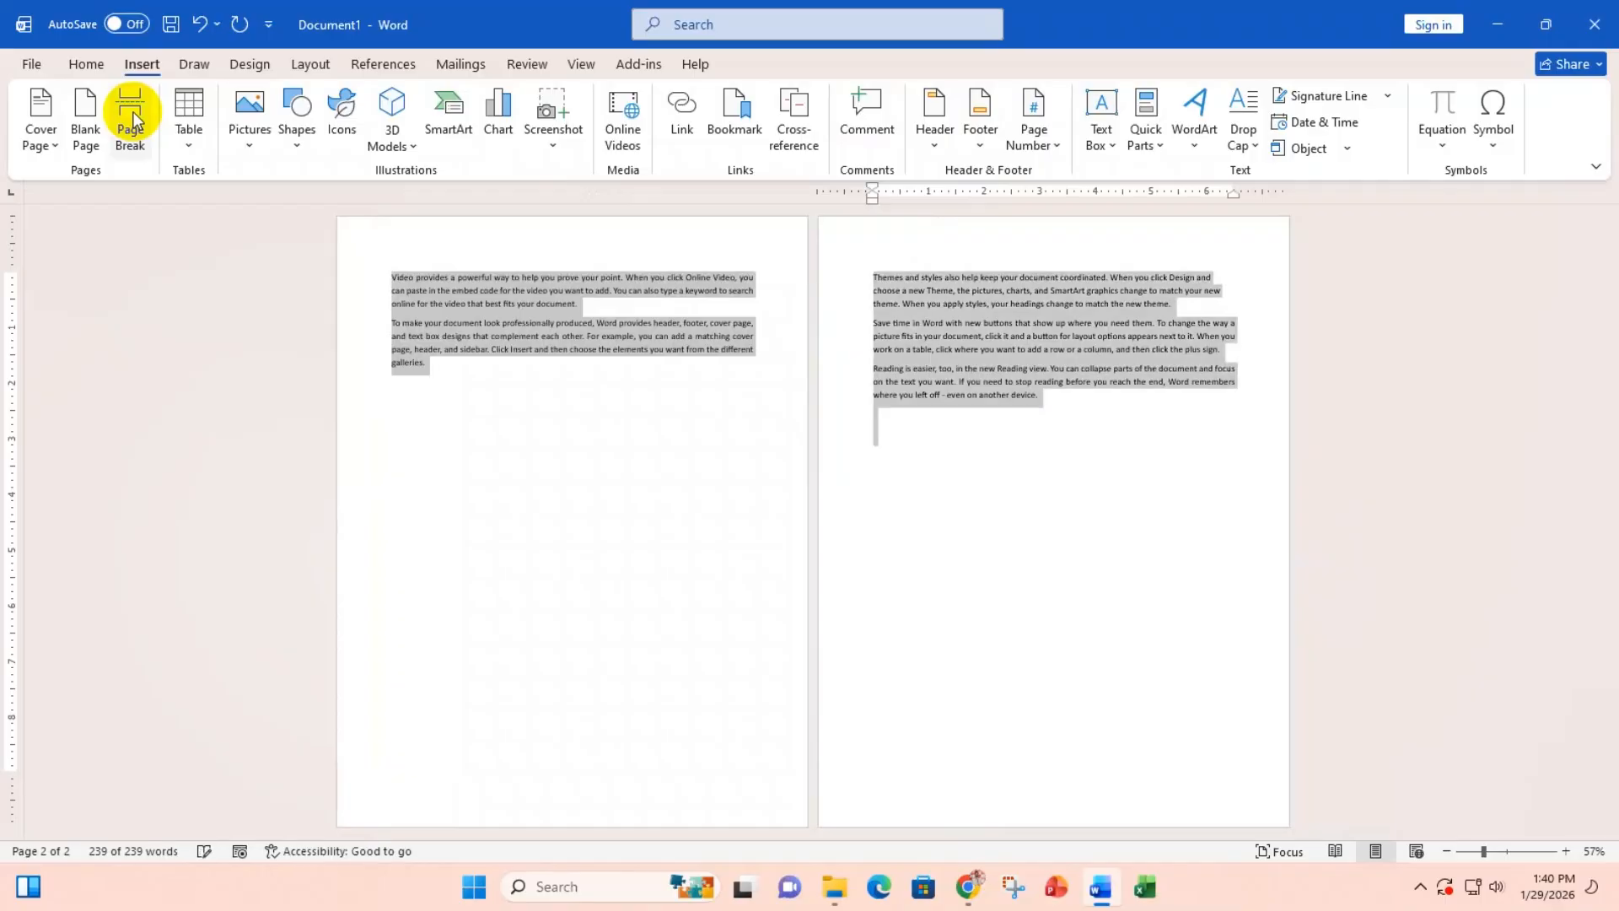
key(Delete)
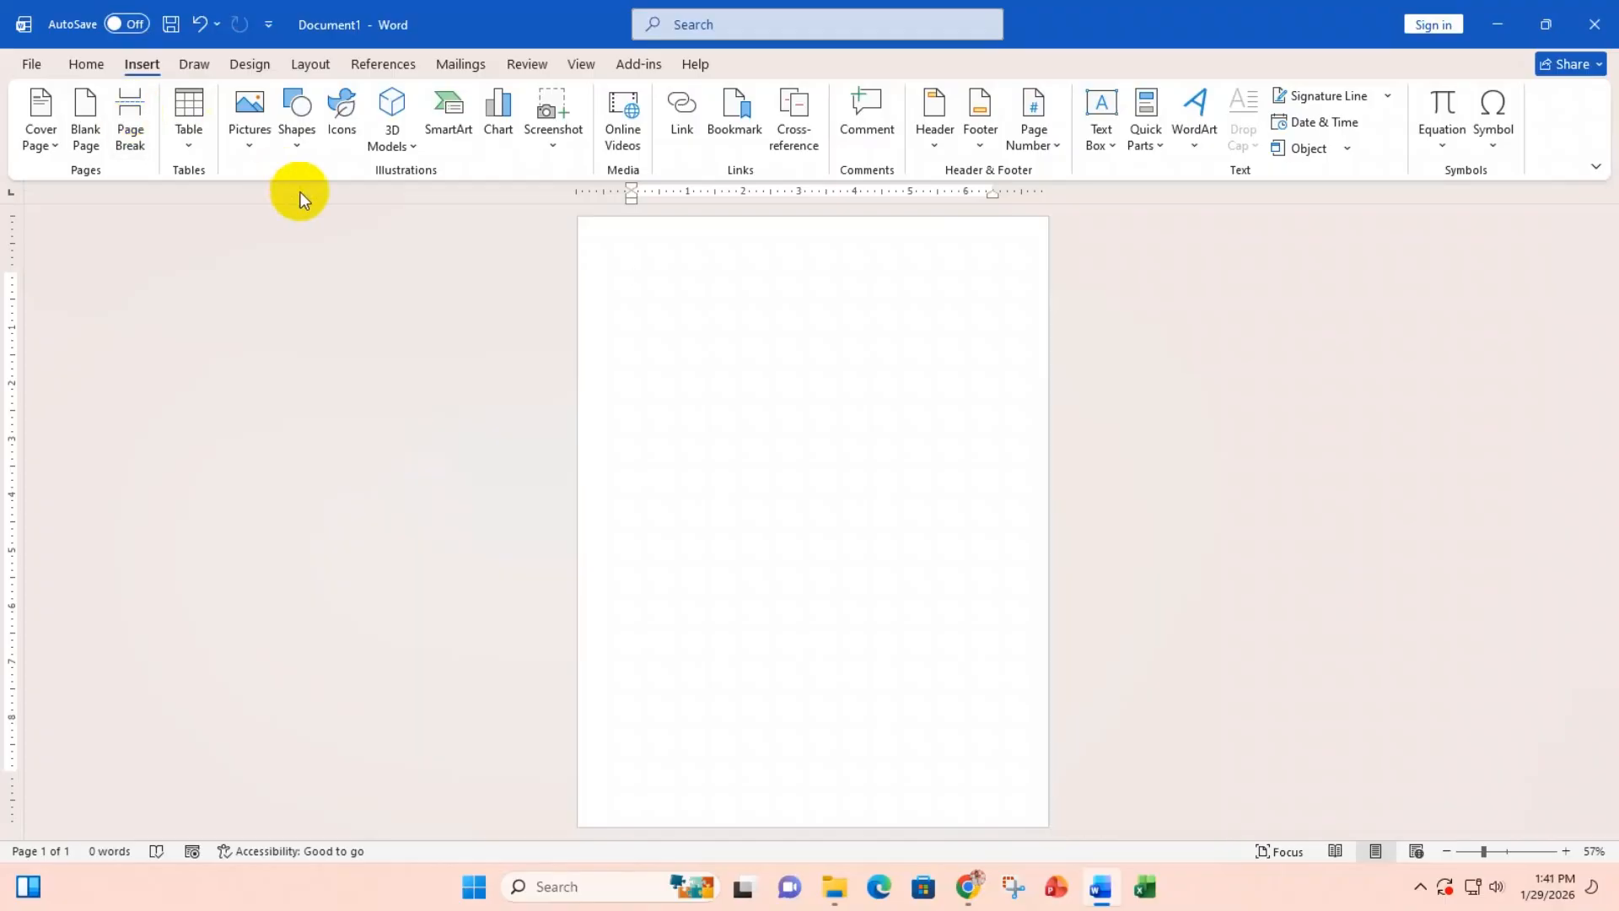
Step: Zoom the blank page in from 57% to 127%
scroll(632, 280, up, 6)
scroll(658, 284, up, 1)
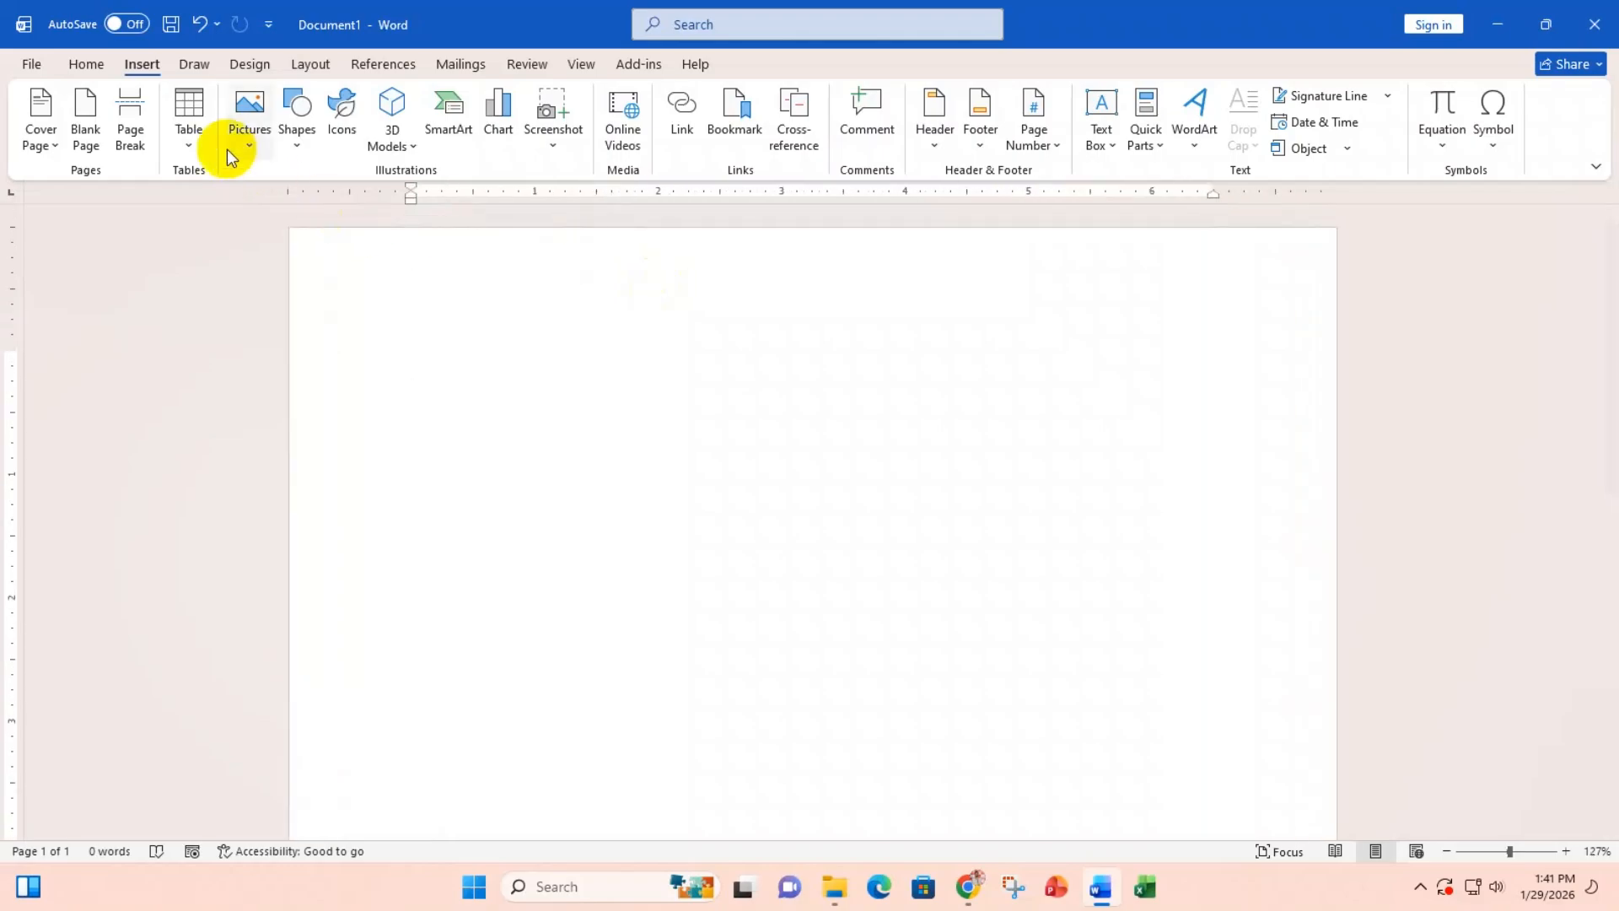
Step: Insert a 4-column by 6-row table and look through the Table insertion options
click(189, 135)
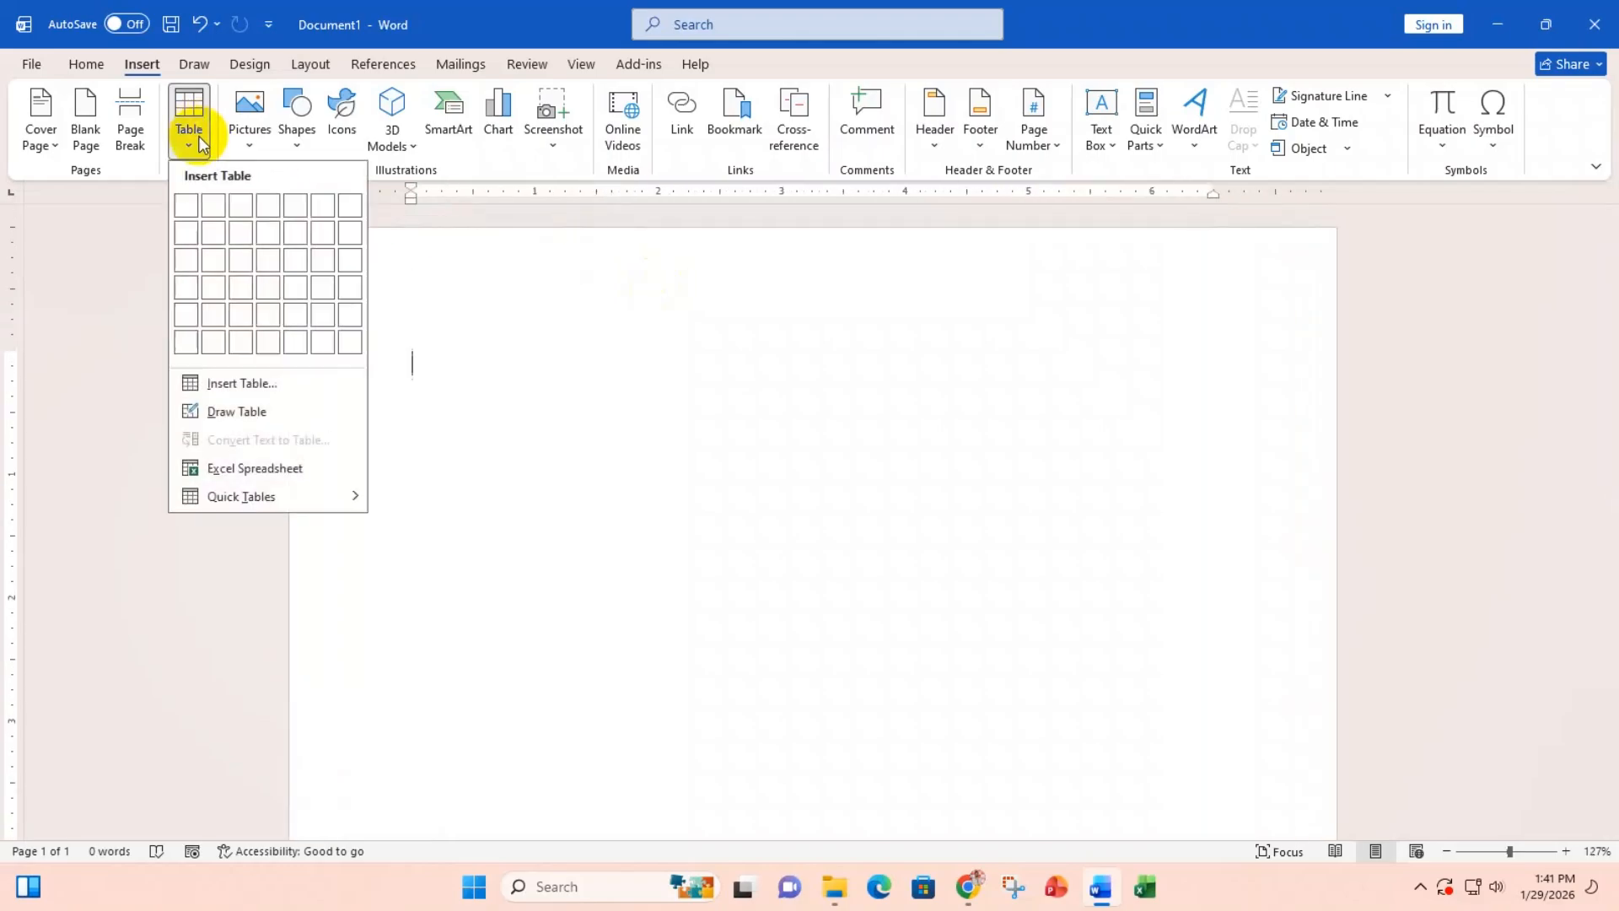
click(268, 341)
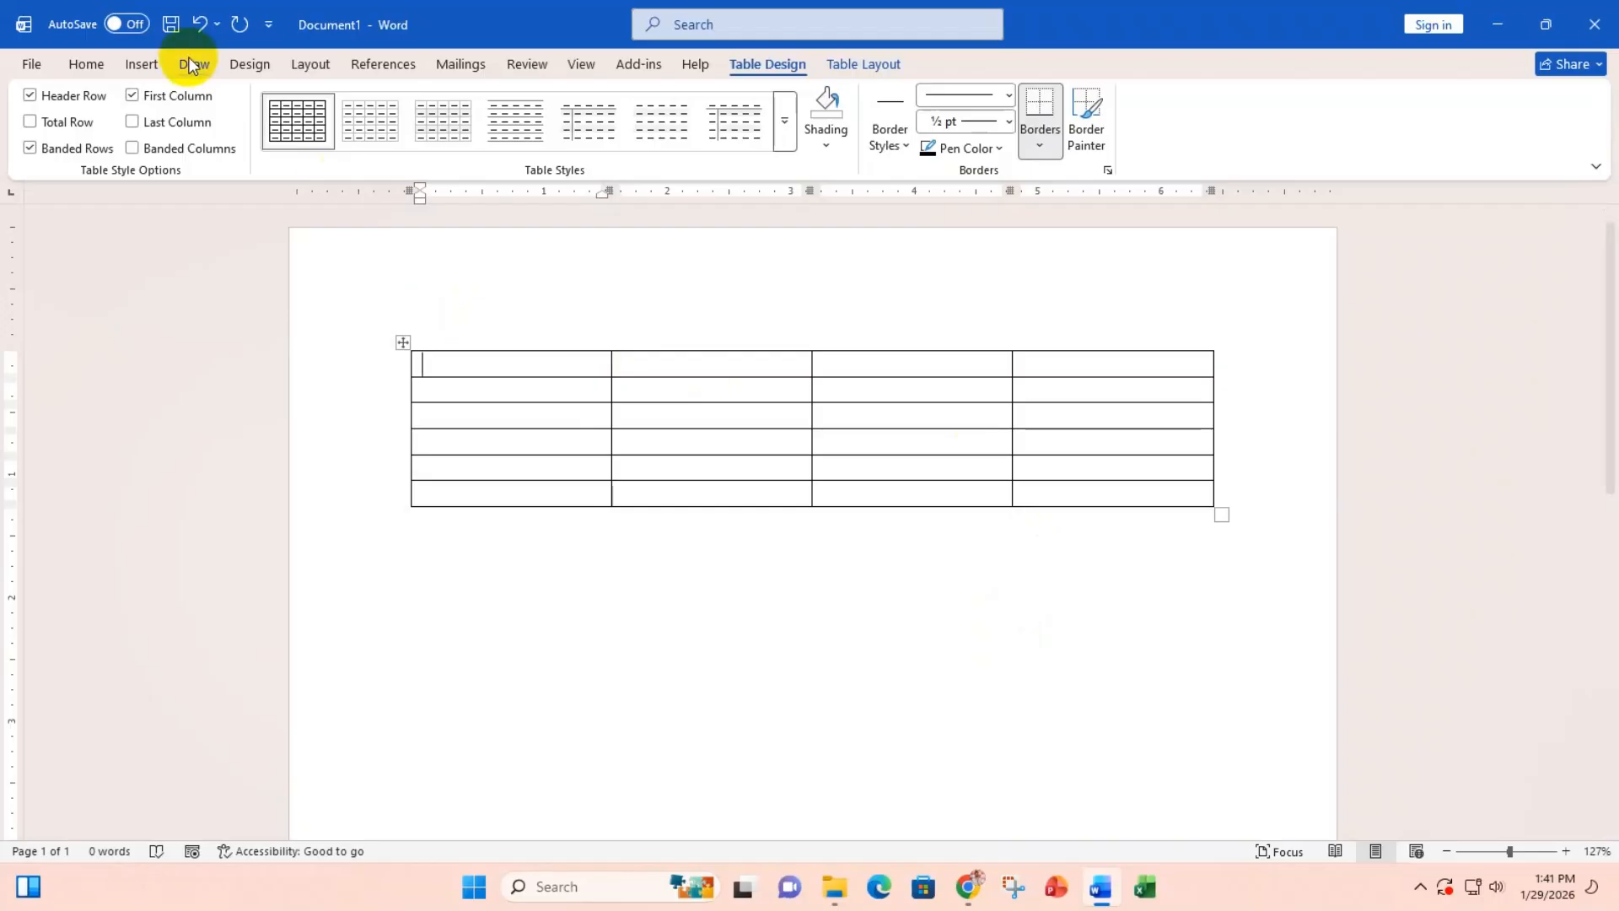
click(142, 64)
click(189, 139)
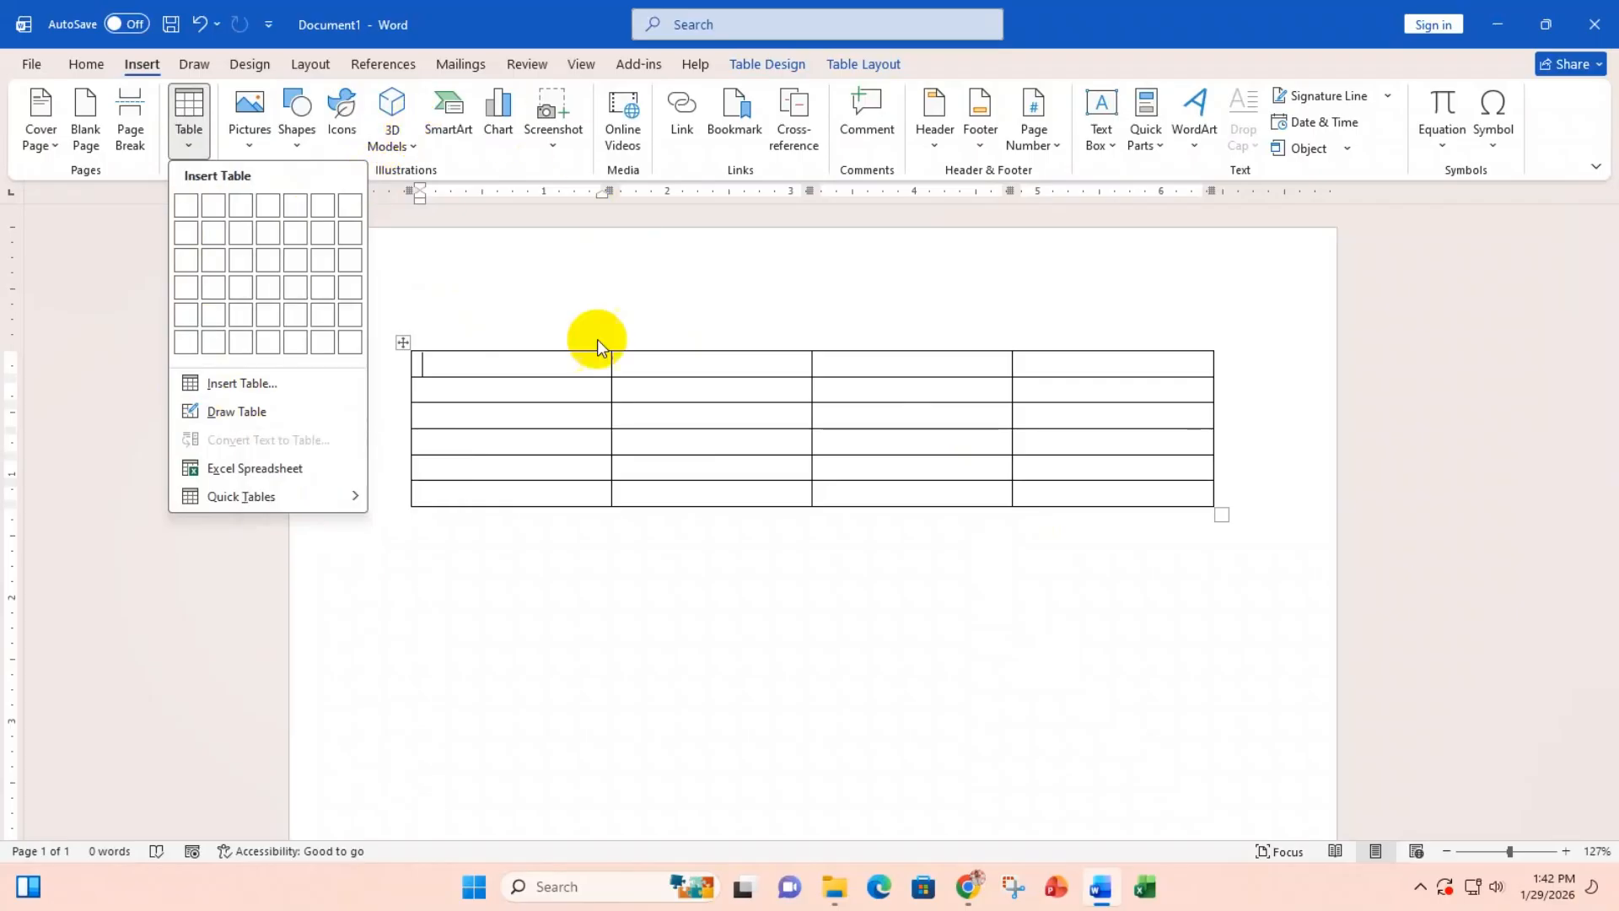
click(489, 364)
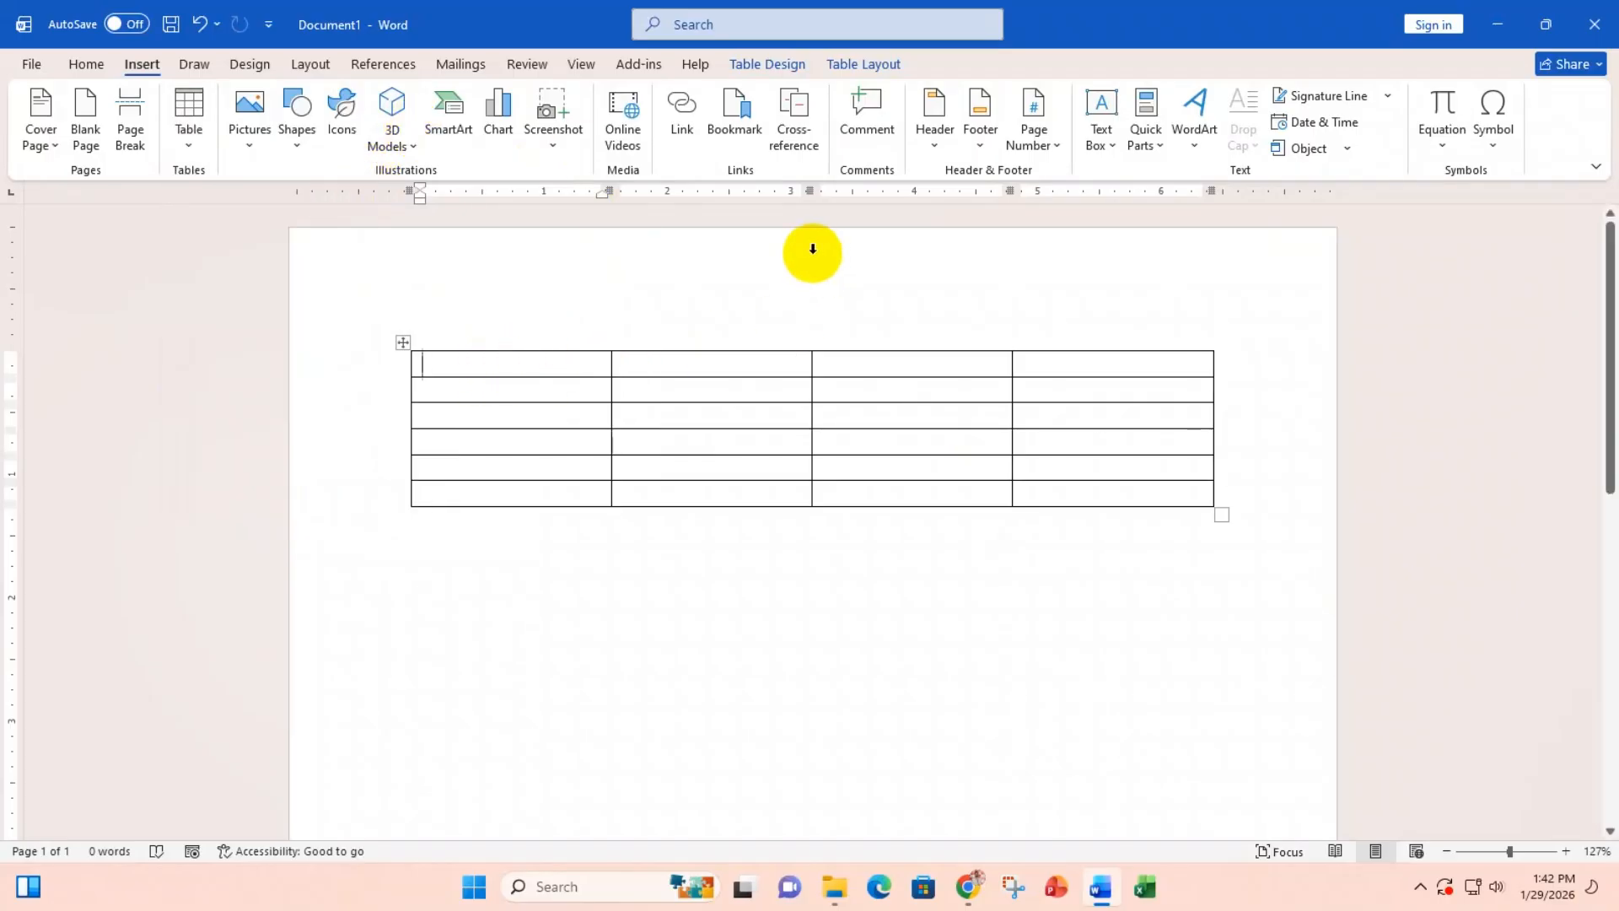
Step: Select each of the table's four columns and several of its rows
click(527, 330)
click(711, 319)
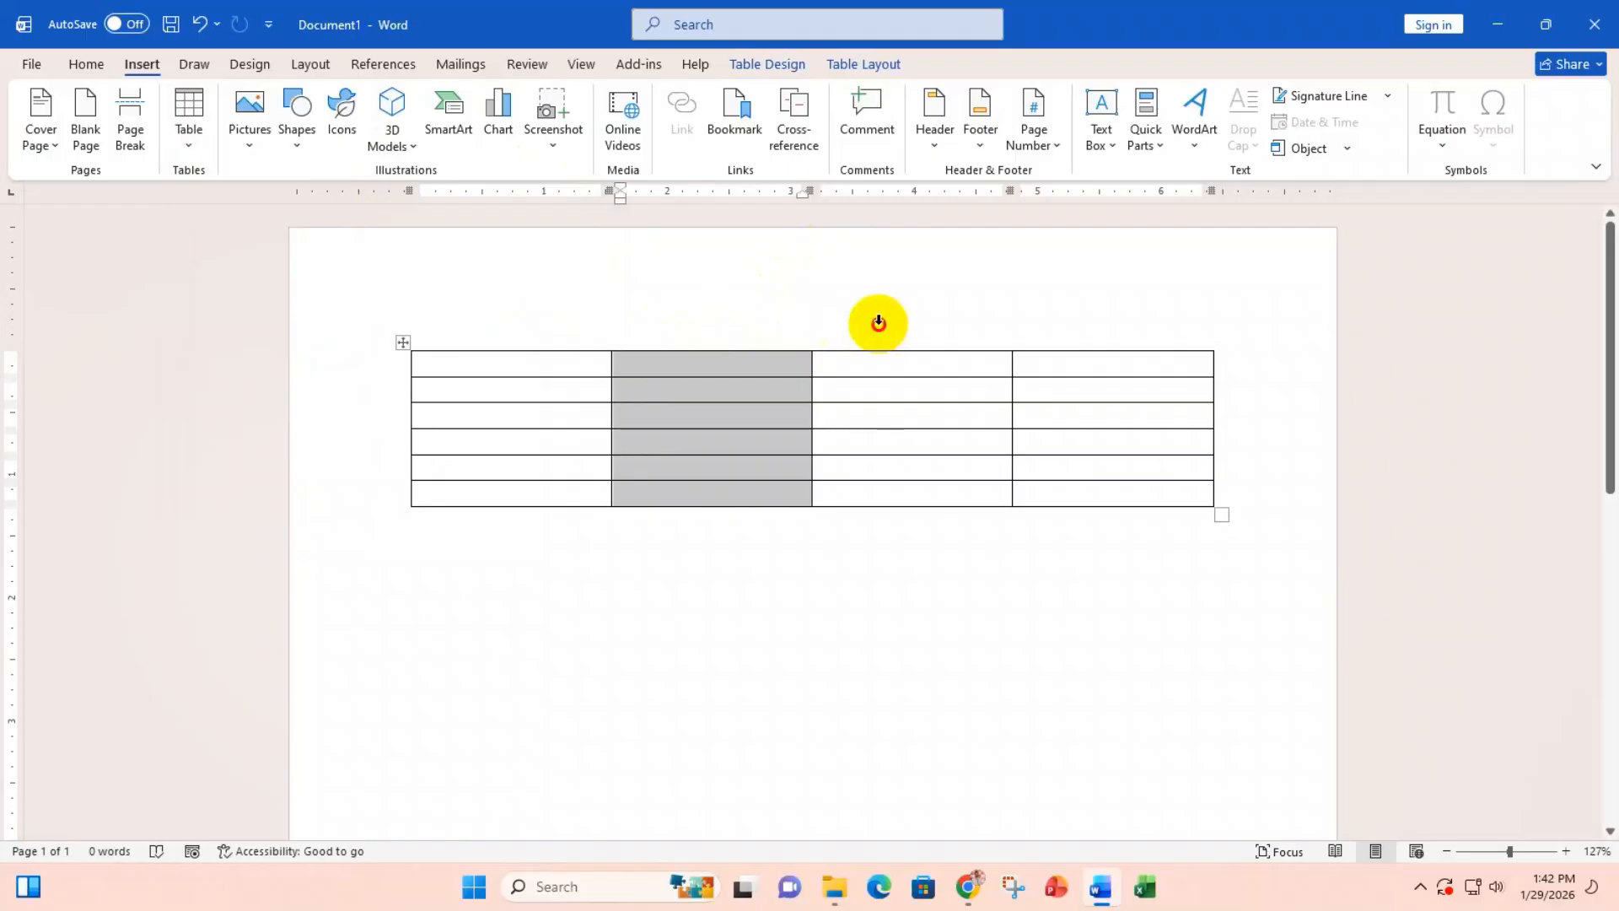
click(878, 321)
click(1086, 312)
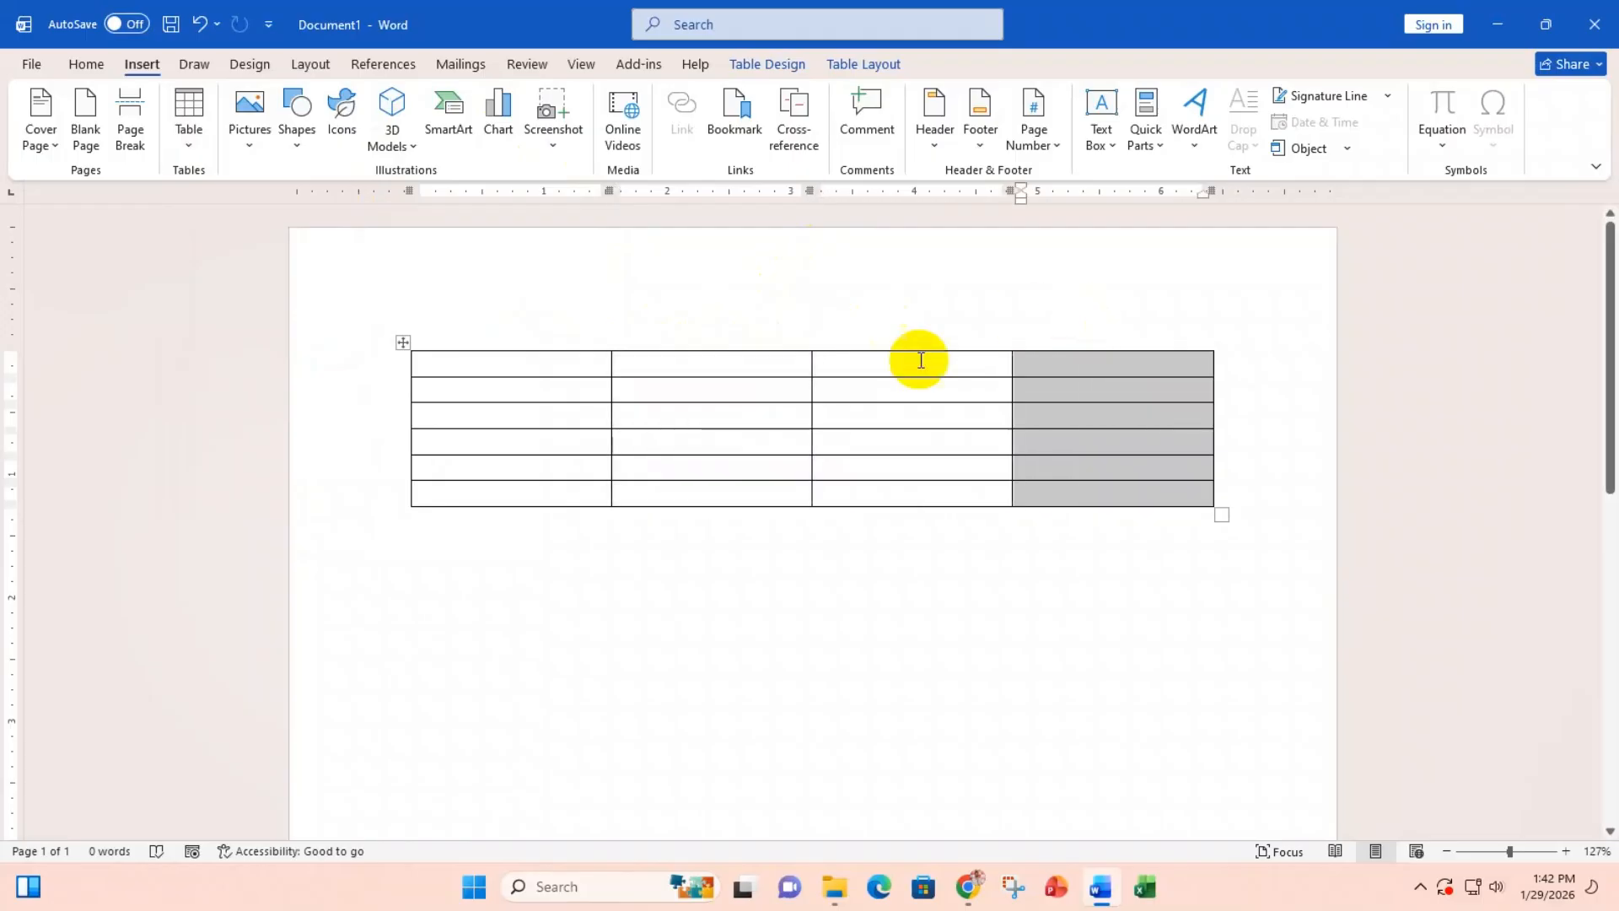
click(353, 416)
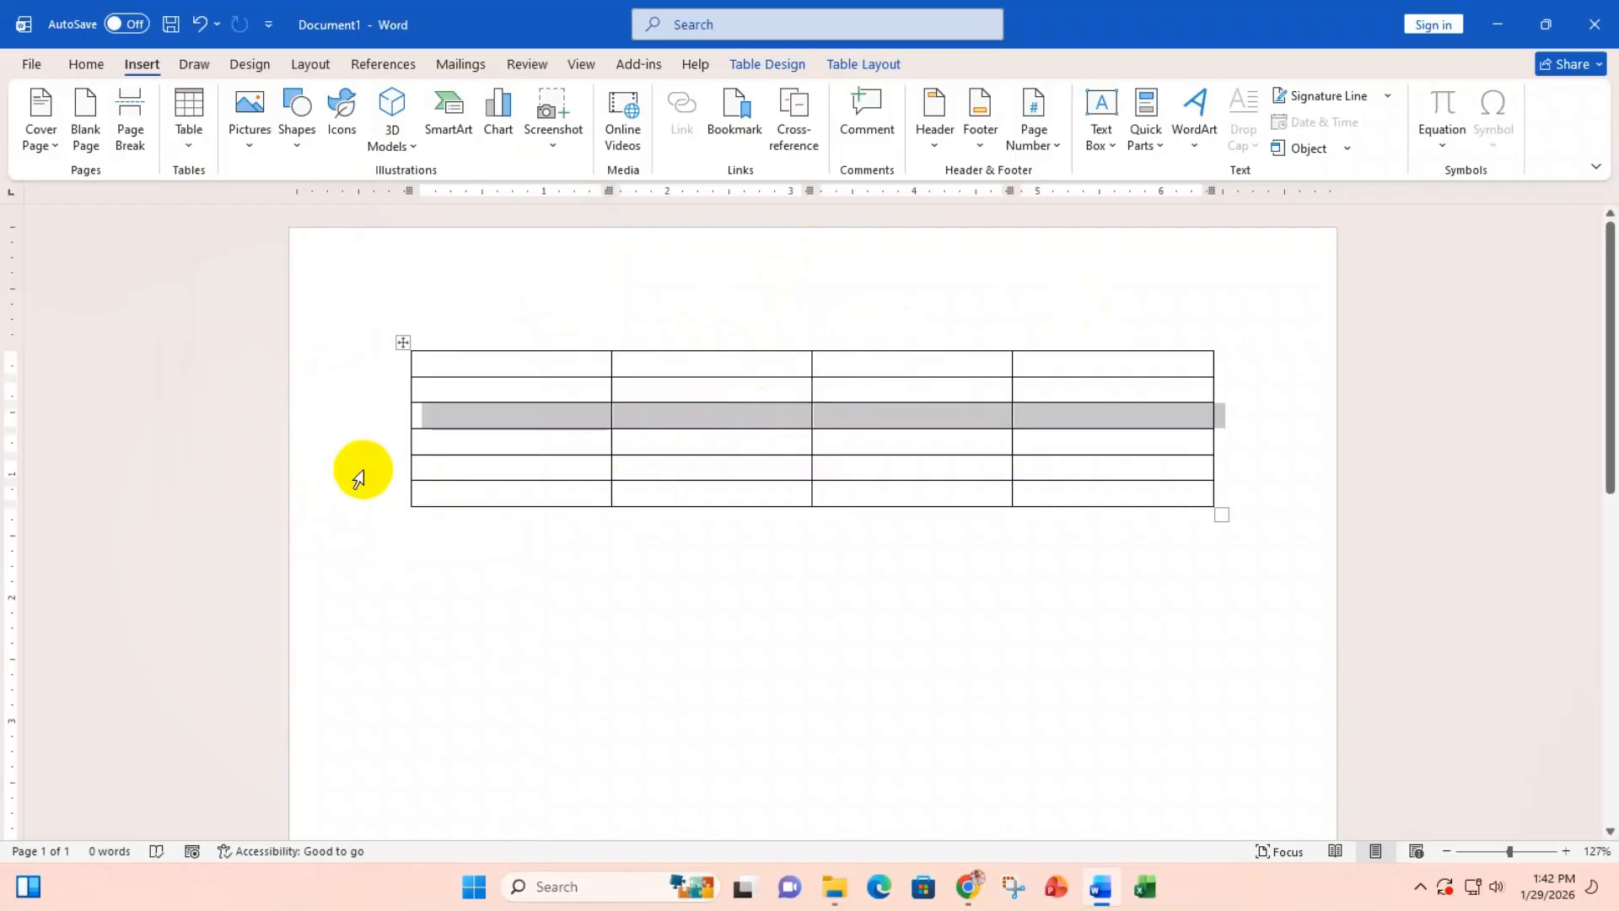
click(358, 468)
click(371, 386)
click(360, 468)
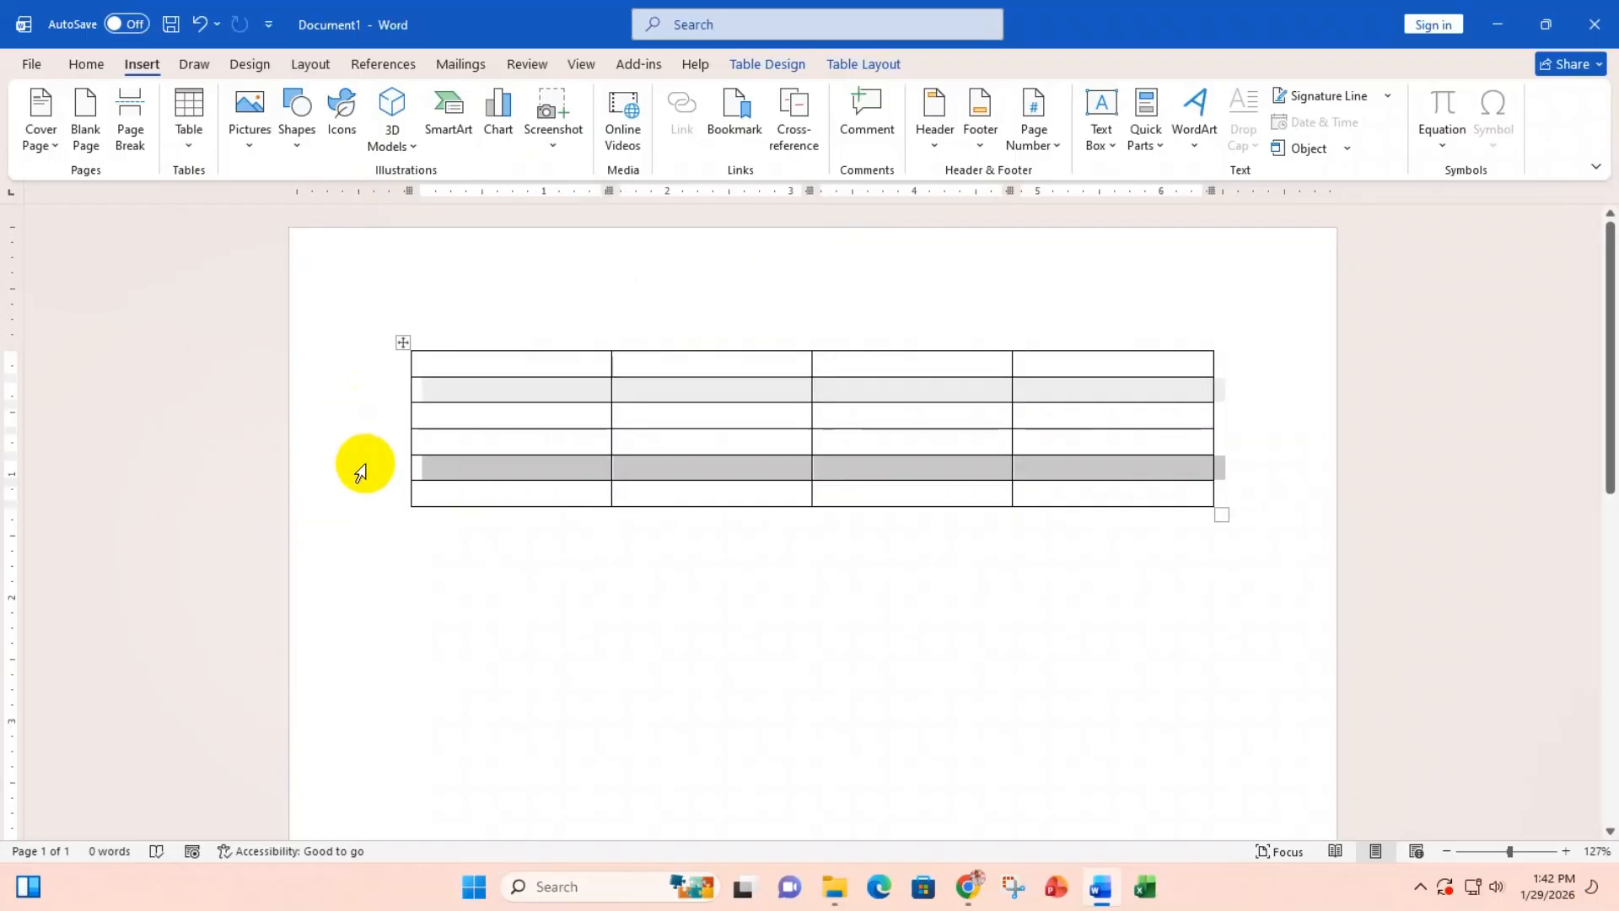
Step: Select the row 2, column 2 cell, then show the Table insertion options again
ctrl+click(611, 392)
click(610, 392)
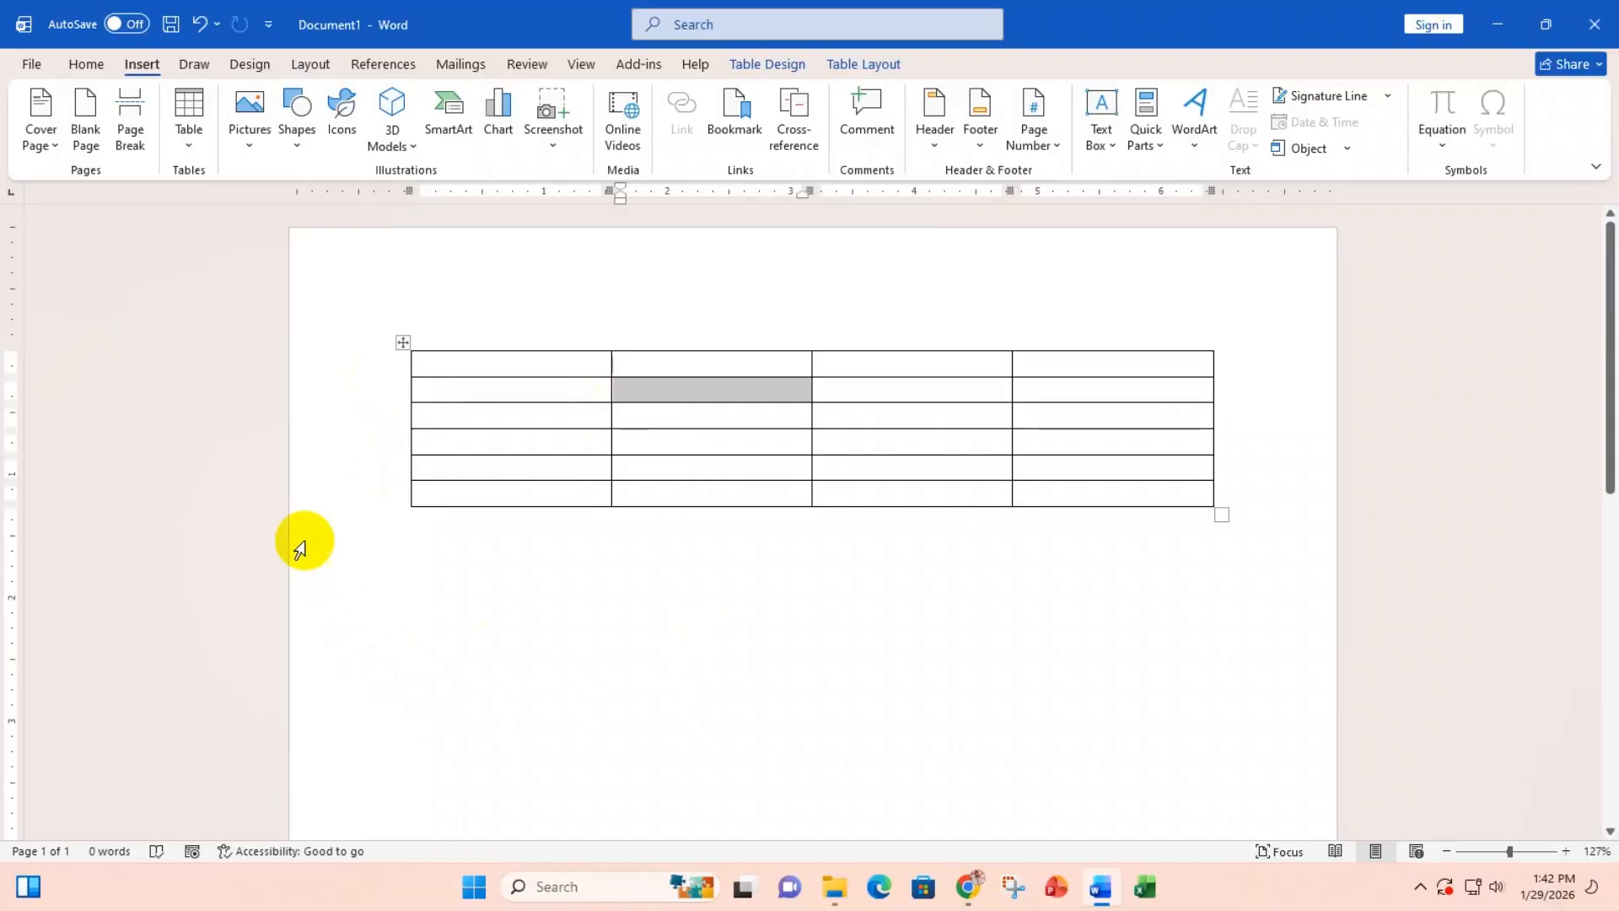
click(474, 361)
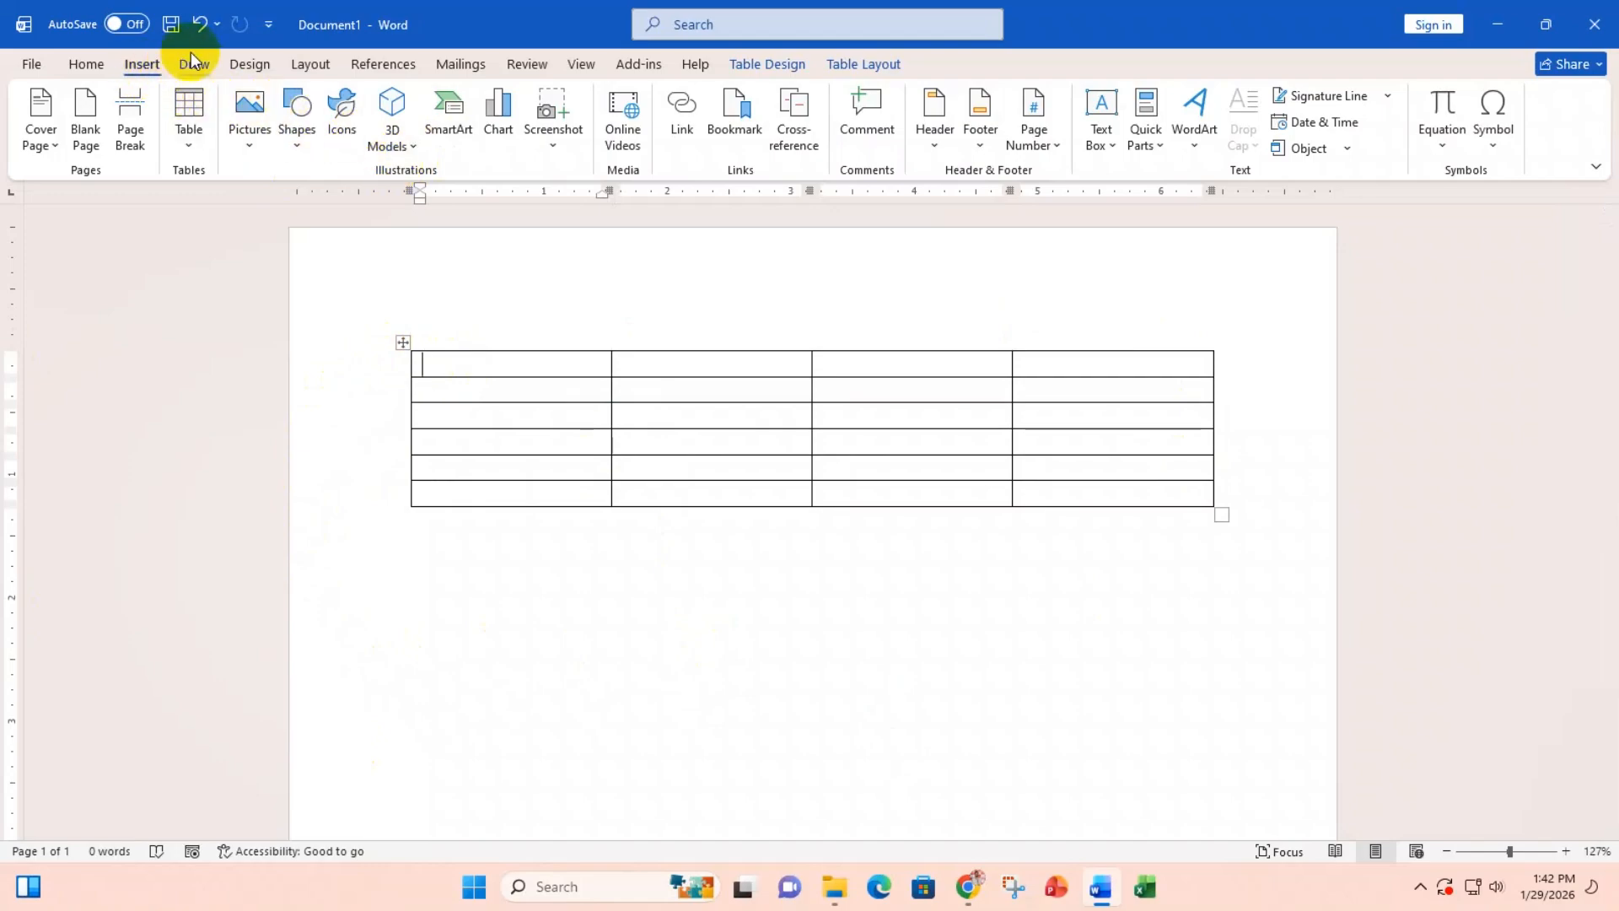
click(194, 142)
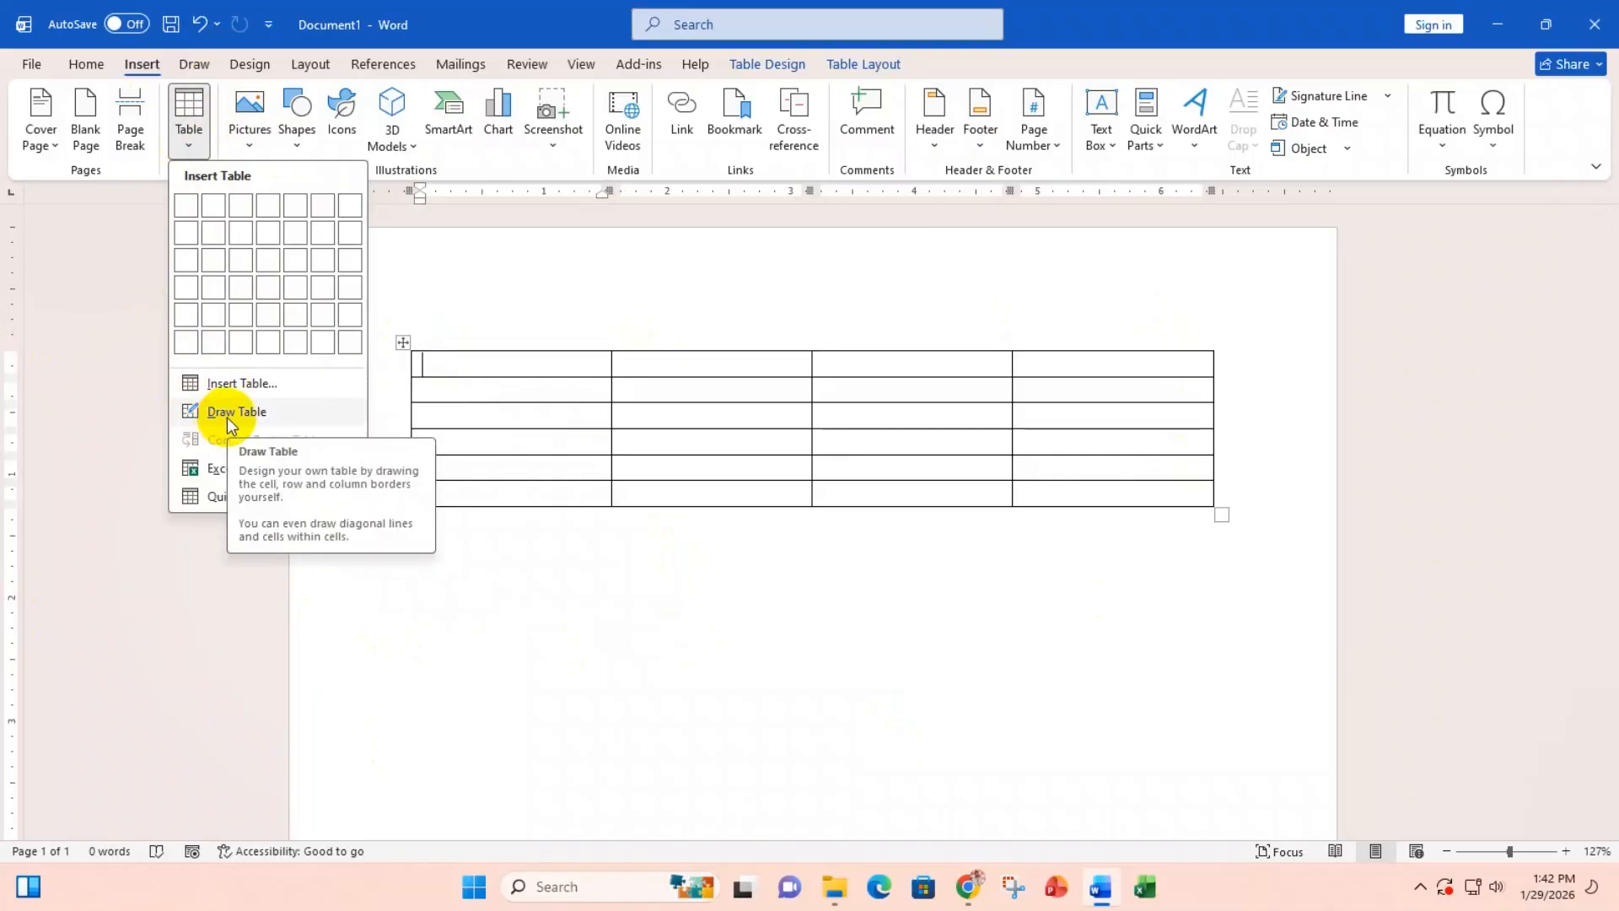
Step: Type A, B, C and D across the first row's four cells
click(455, 368)
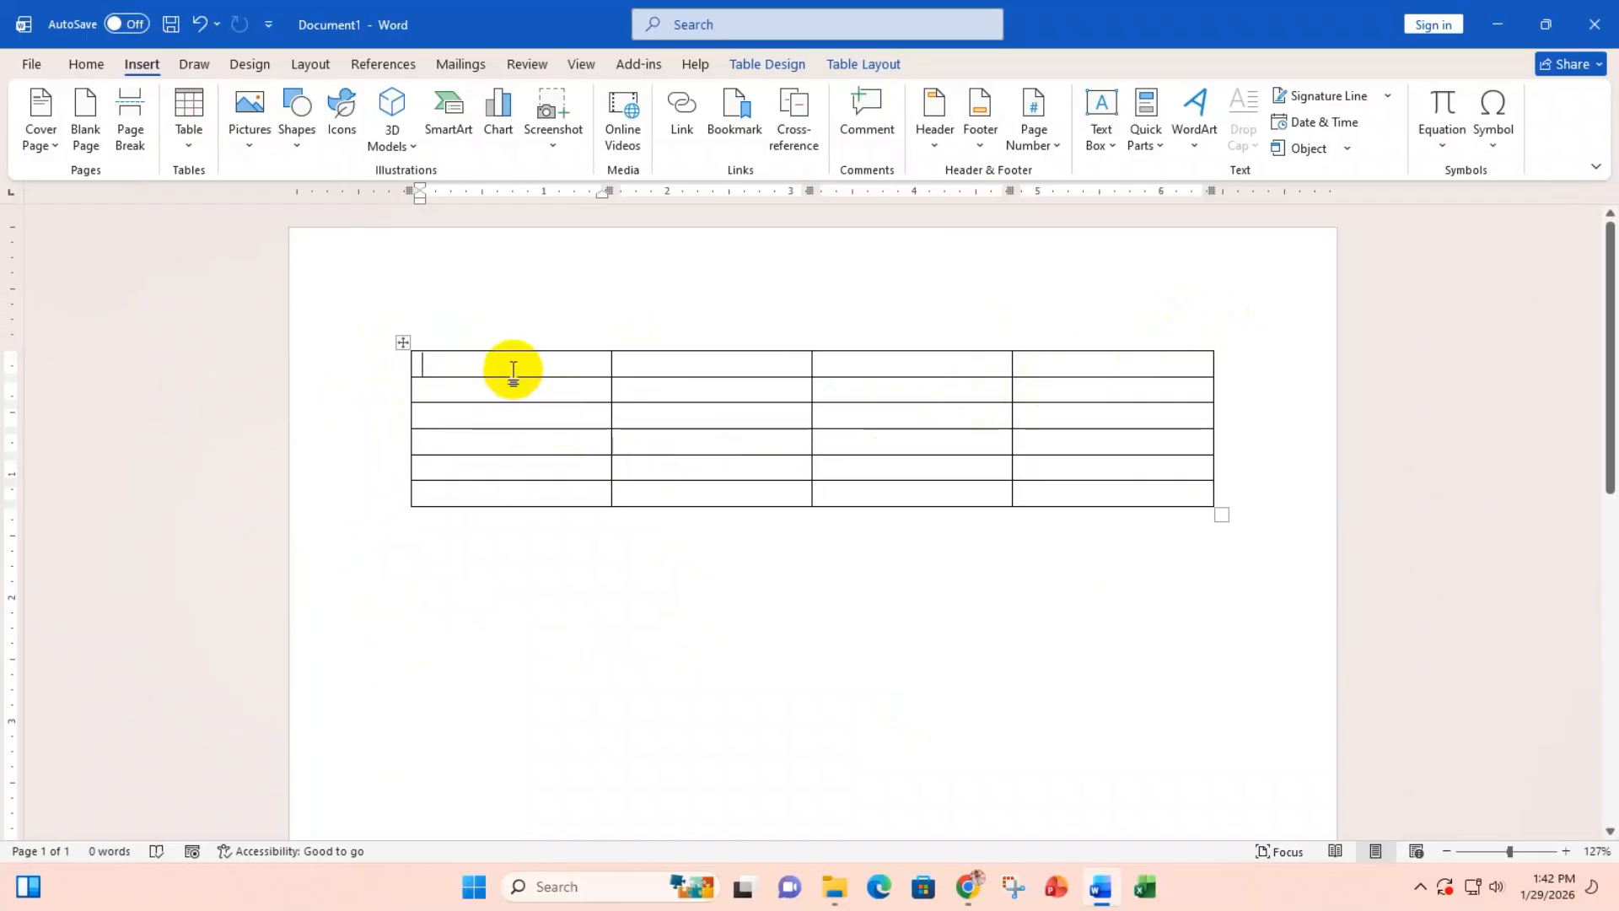
text(A)
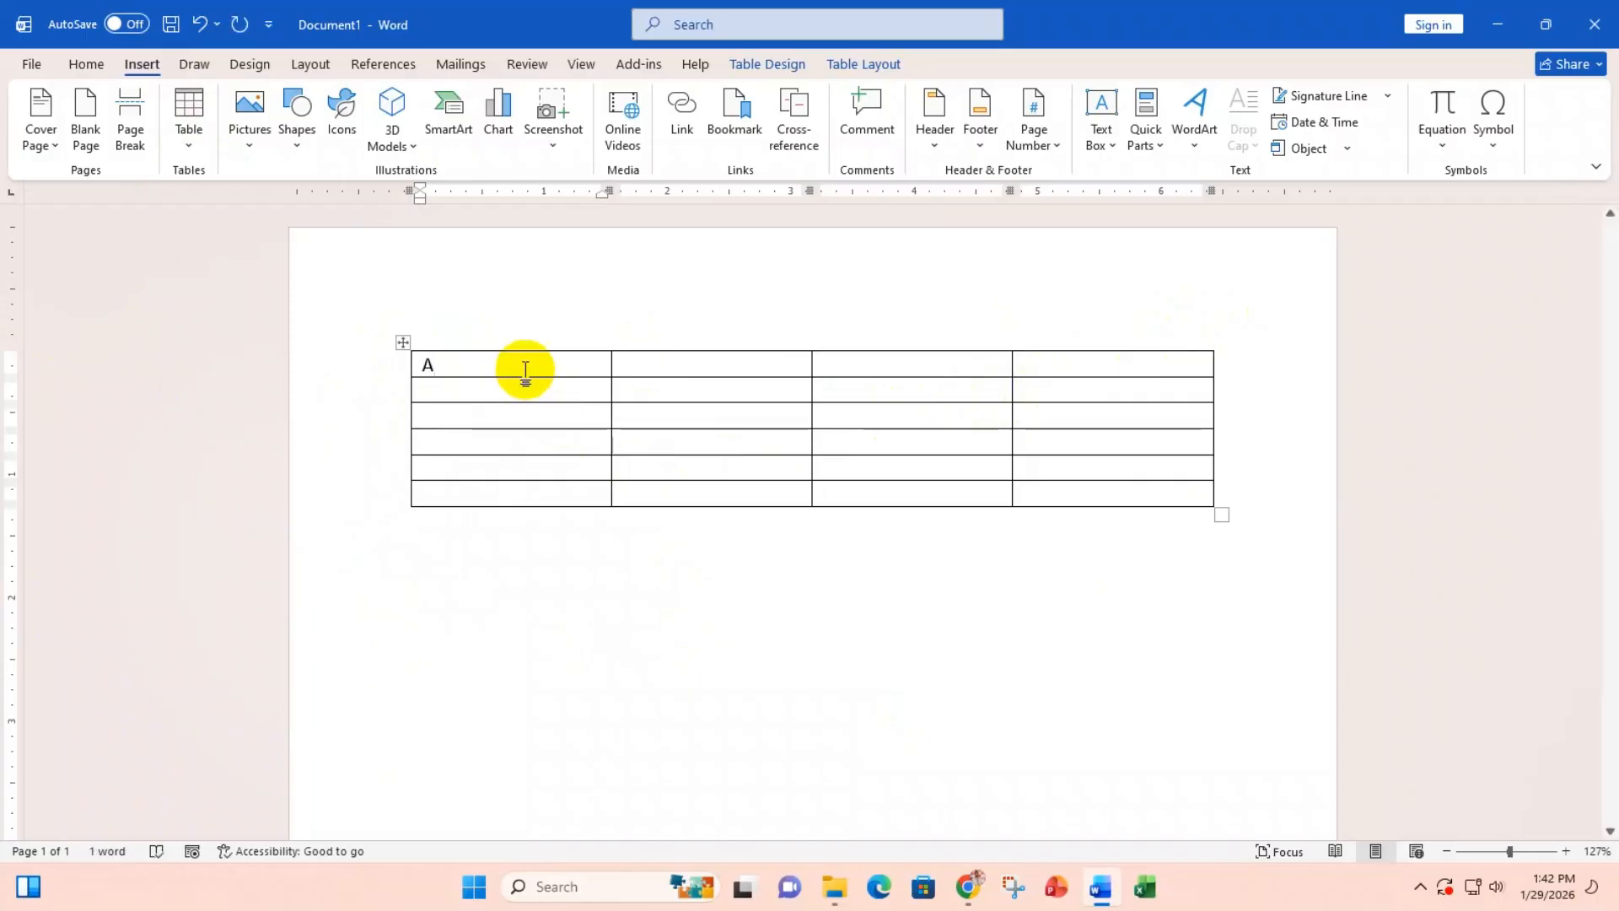
click(653, 361)
text(B)
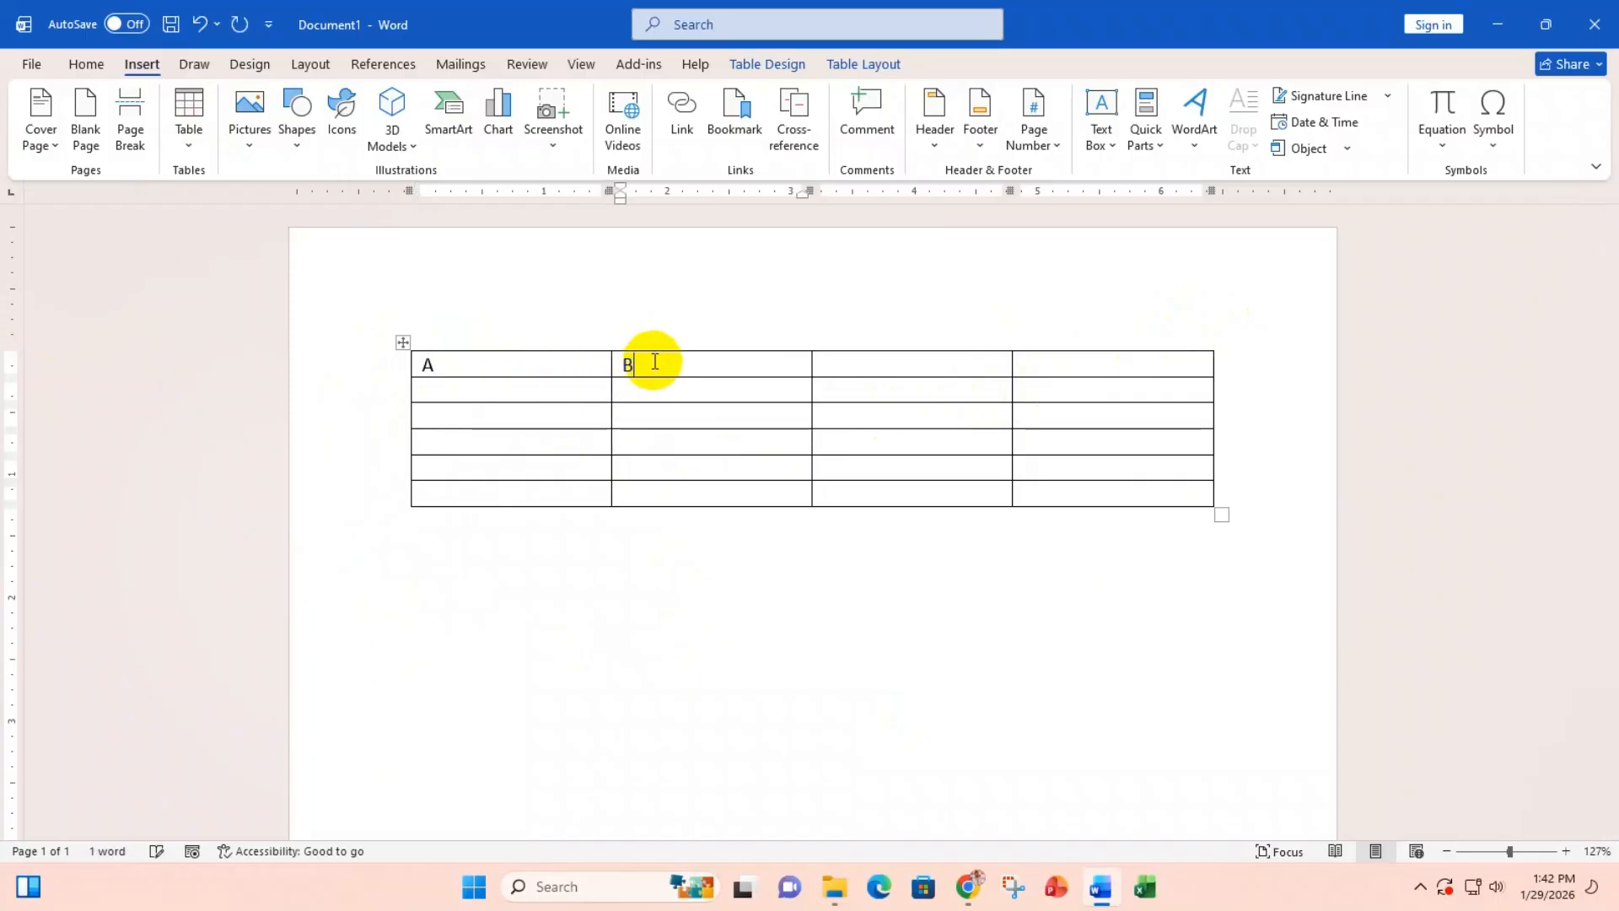
click(921, 369)
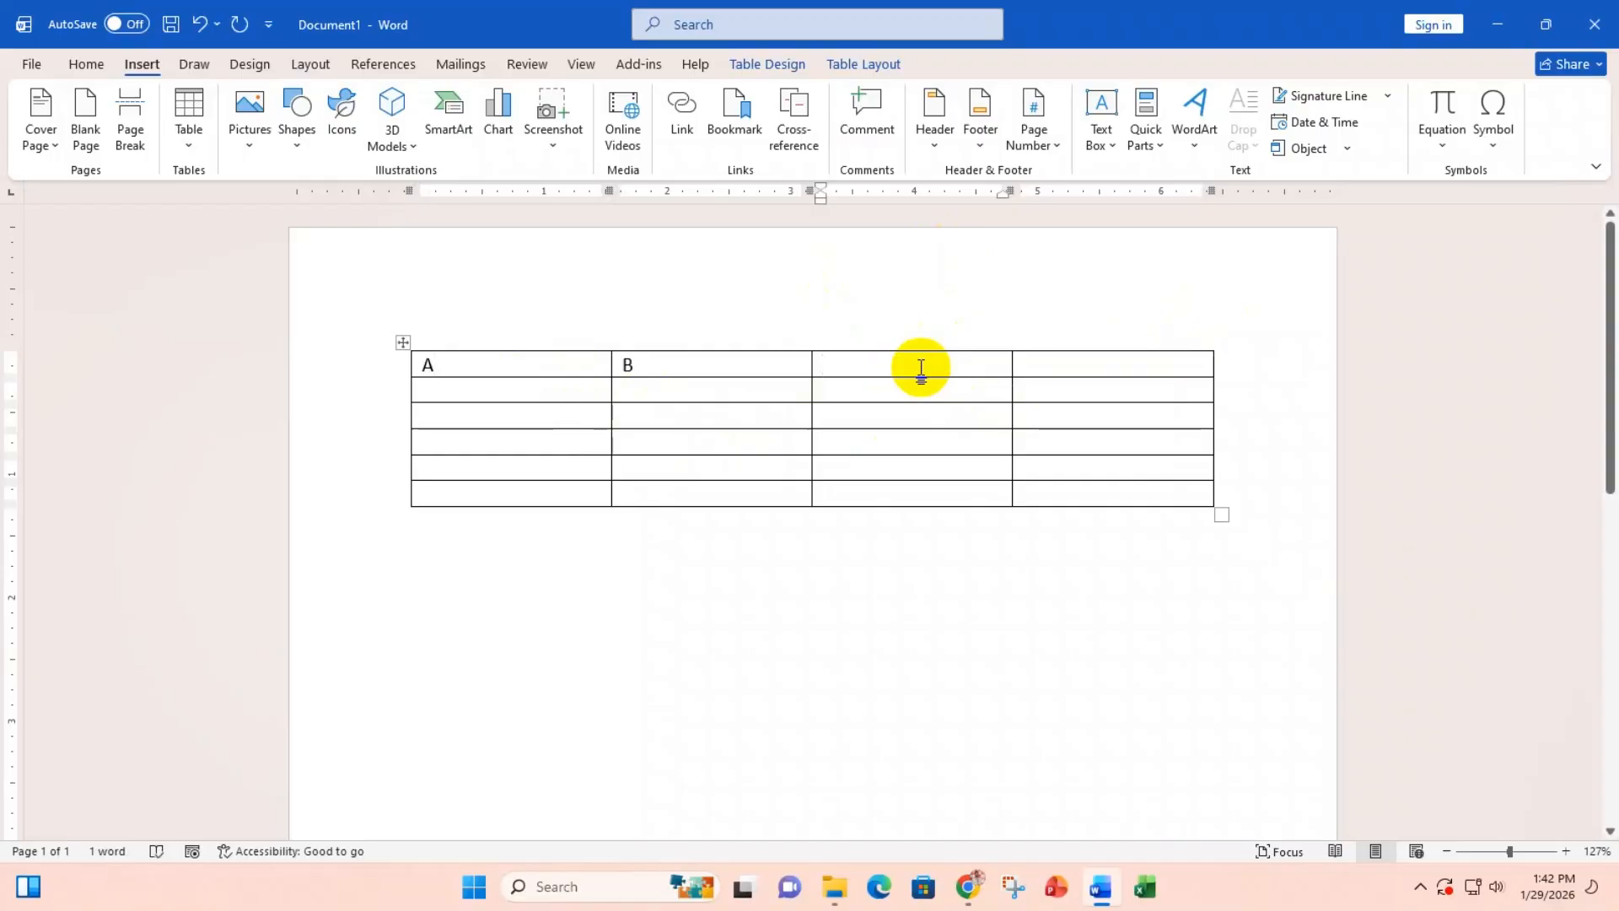
text(C)
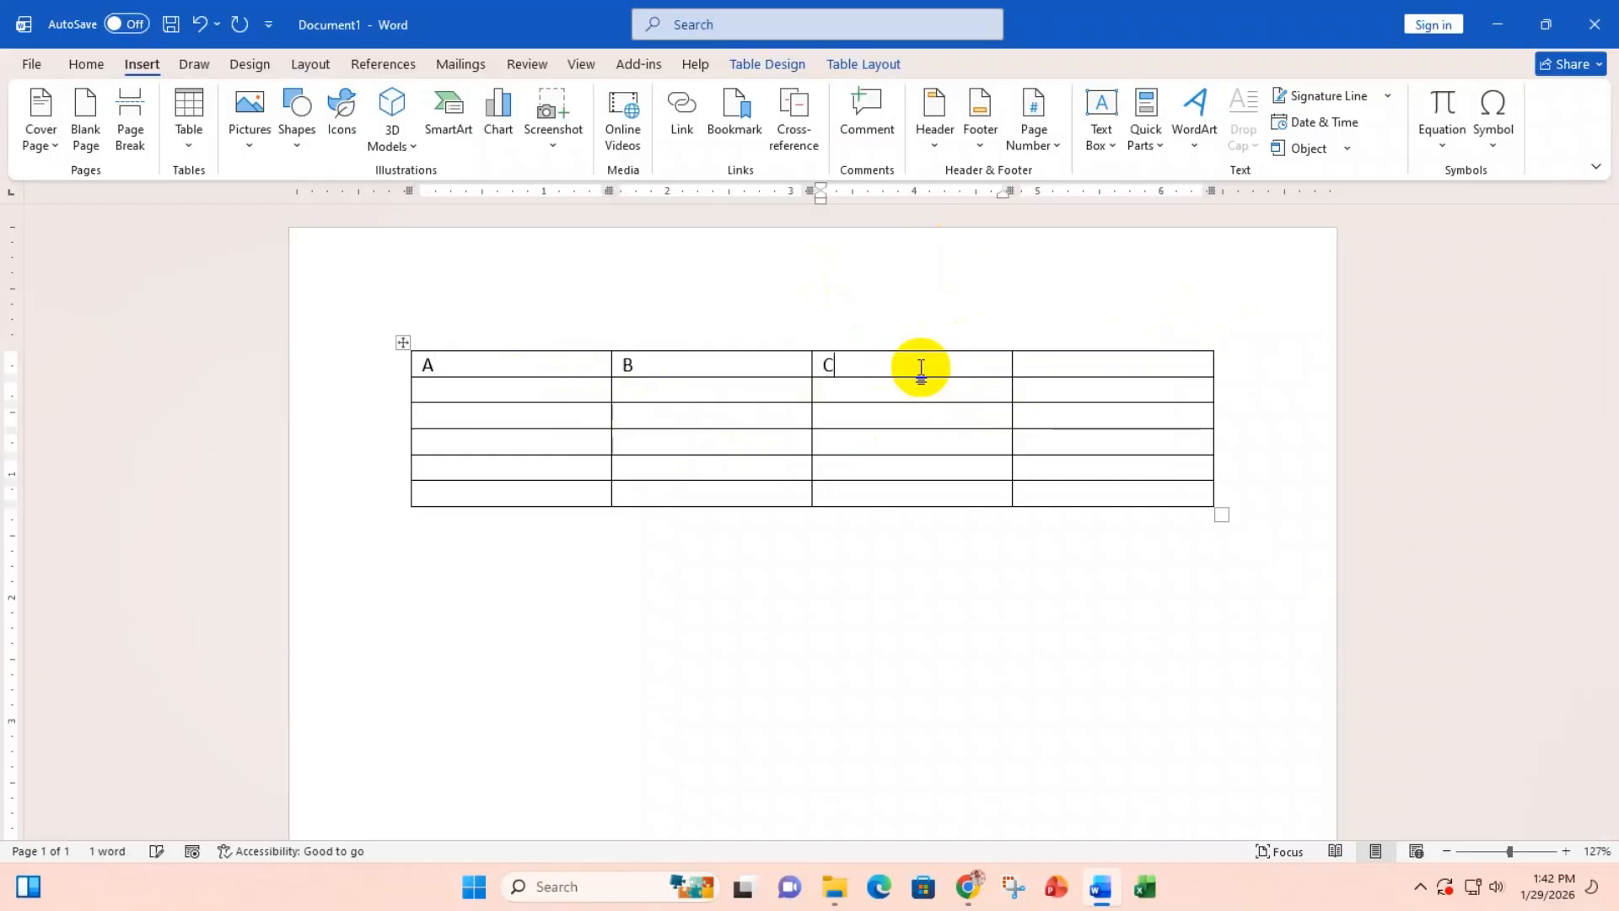
click(1063, 360)
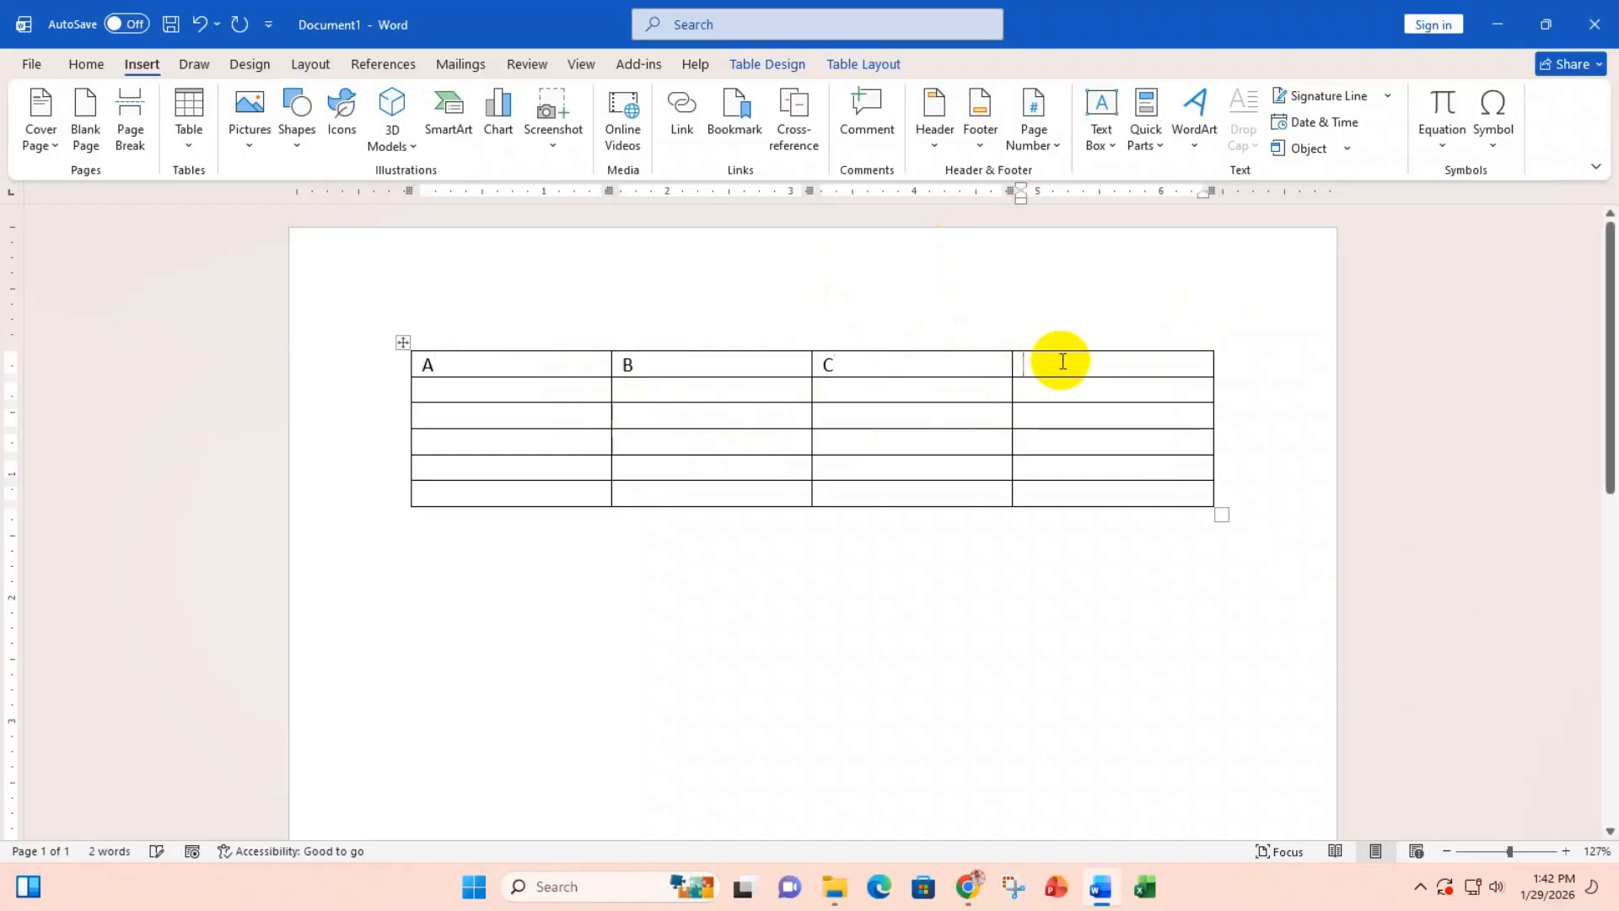
text(D)
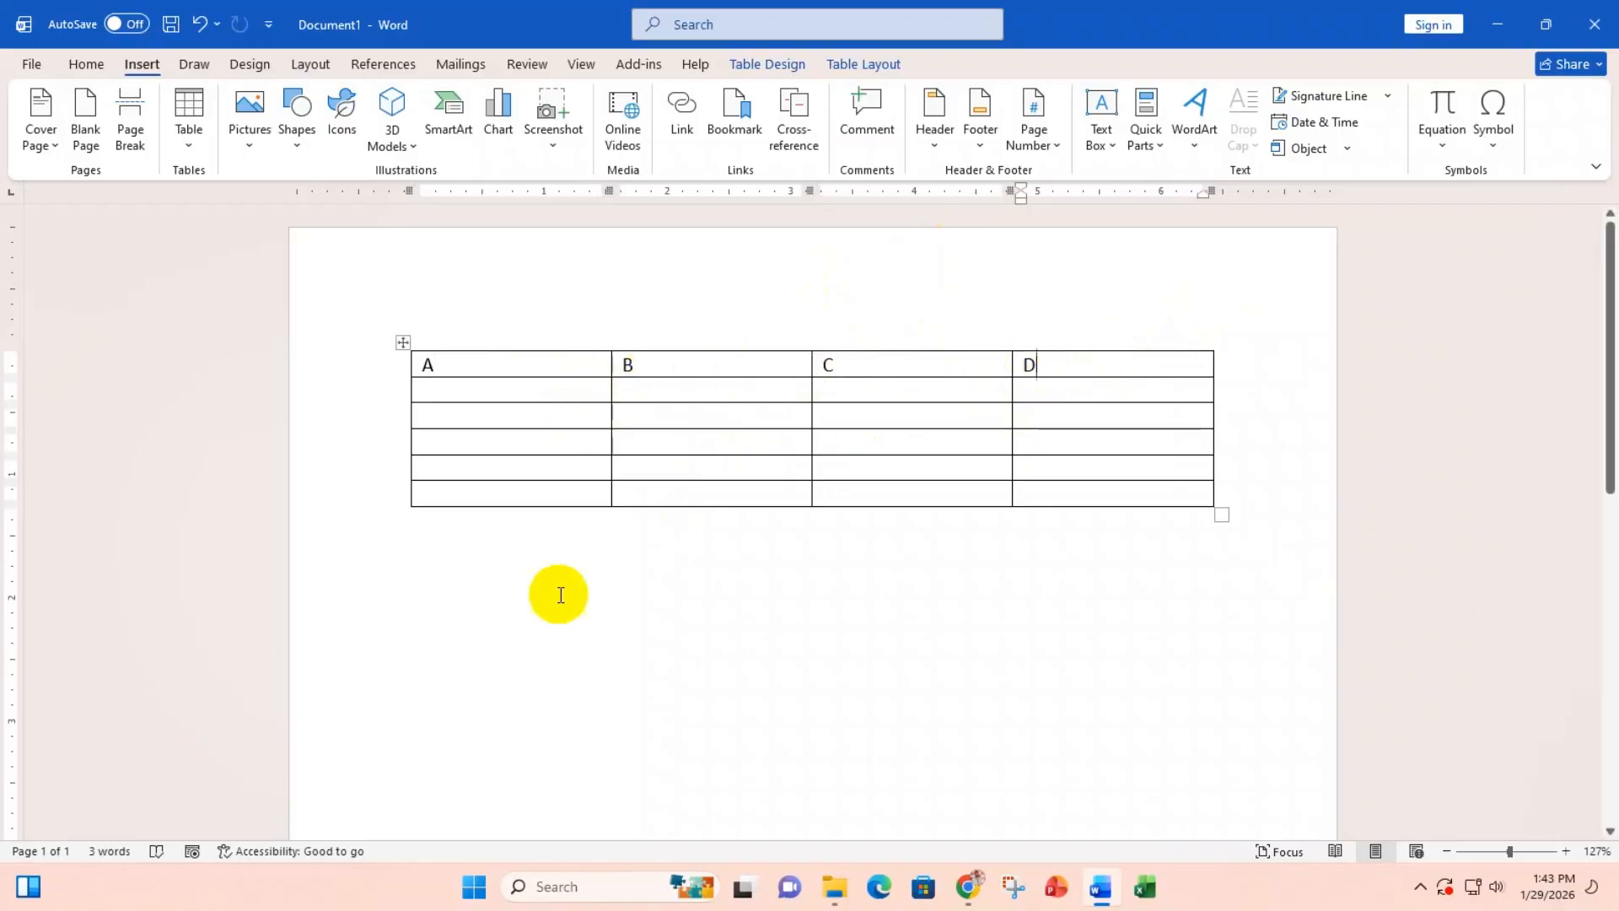
Step: Add 1 after A and number 2 to 6 down the first column
click(451, 364)
text(1)
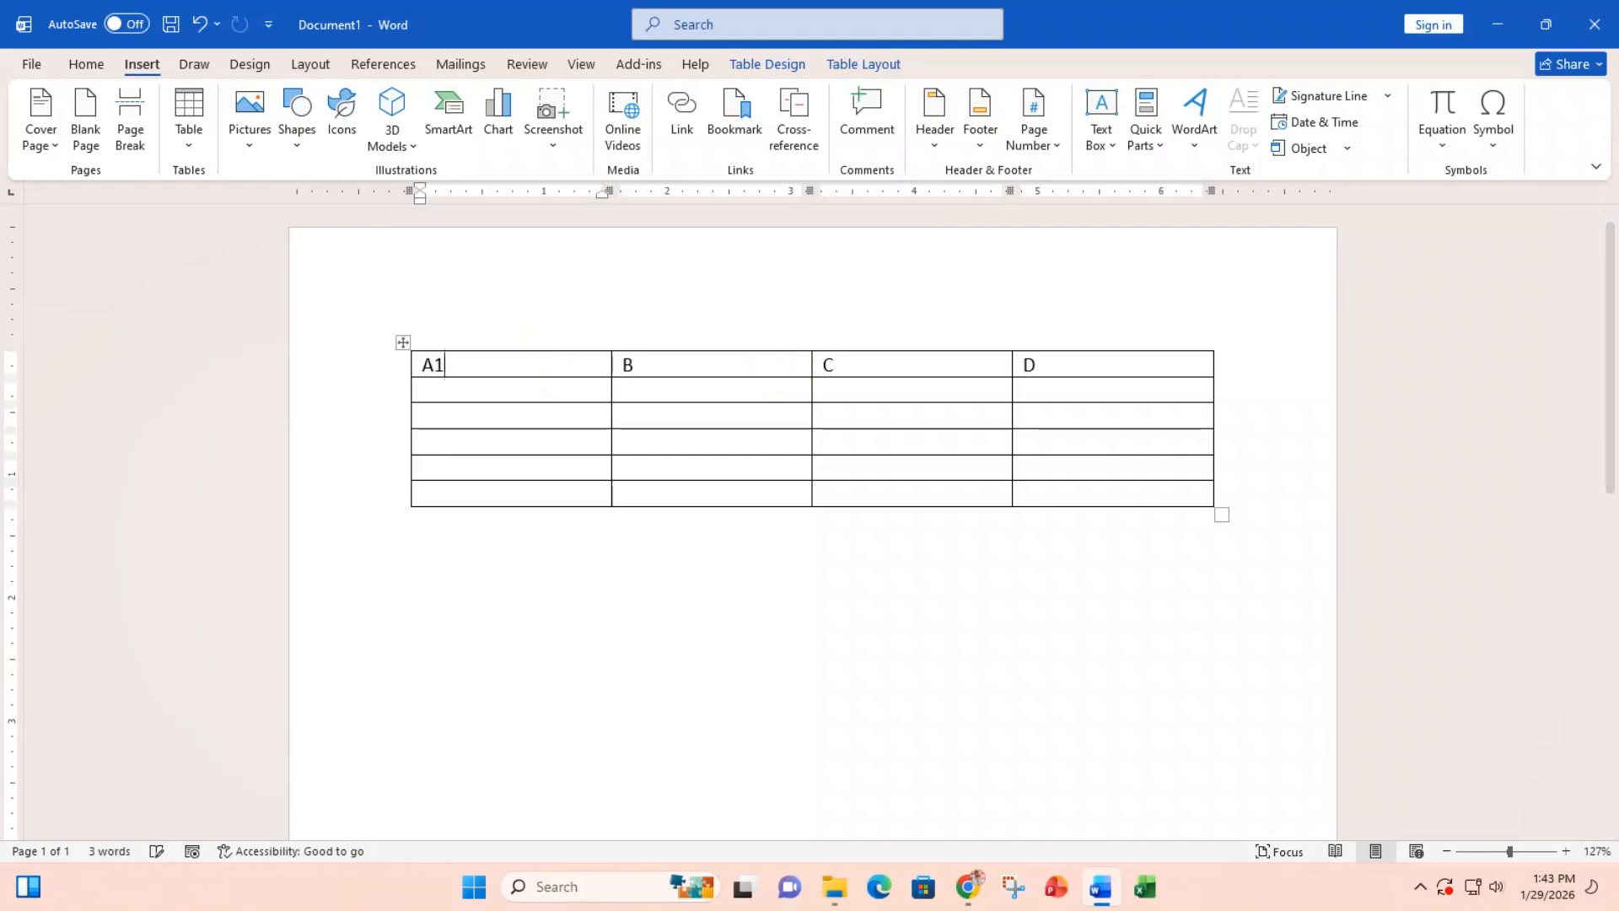
key(Down)
text(2)
key(Down)
text(3)
key(Down)
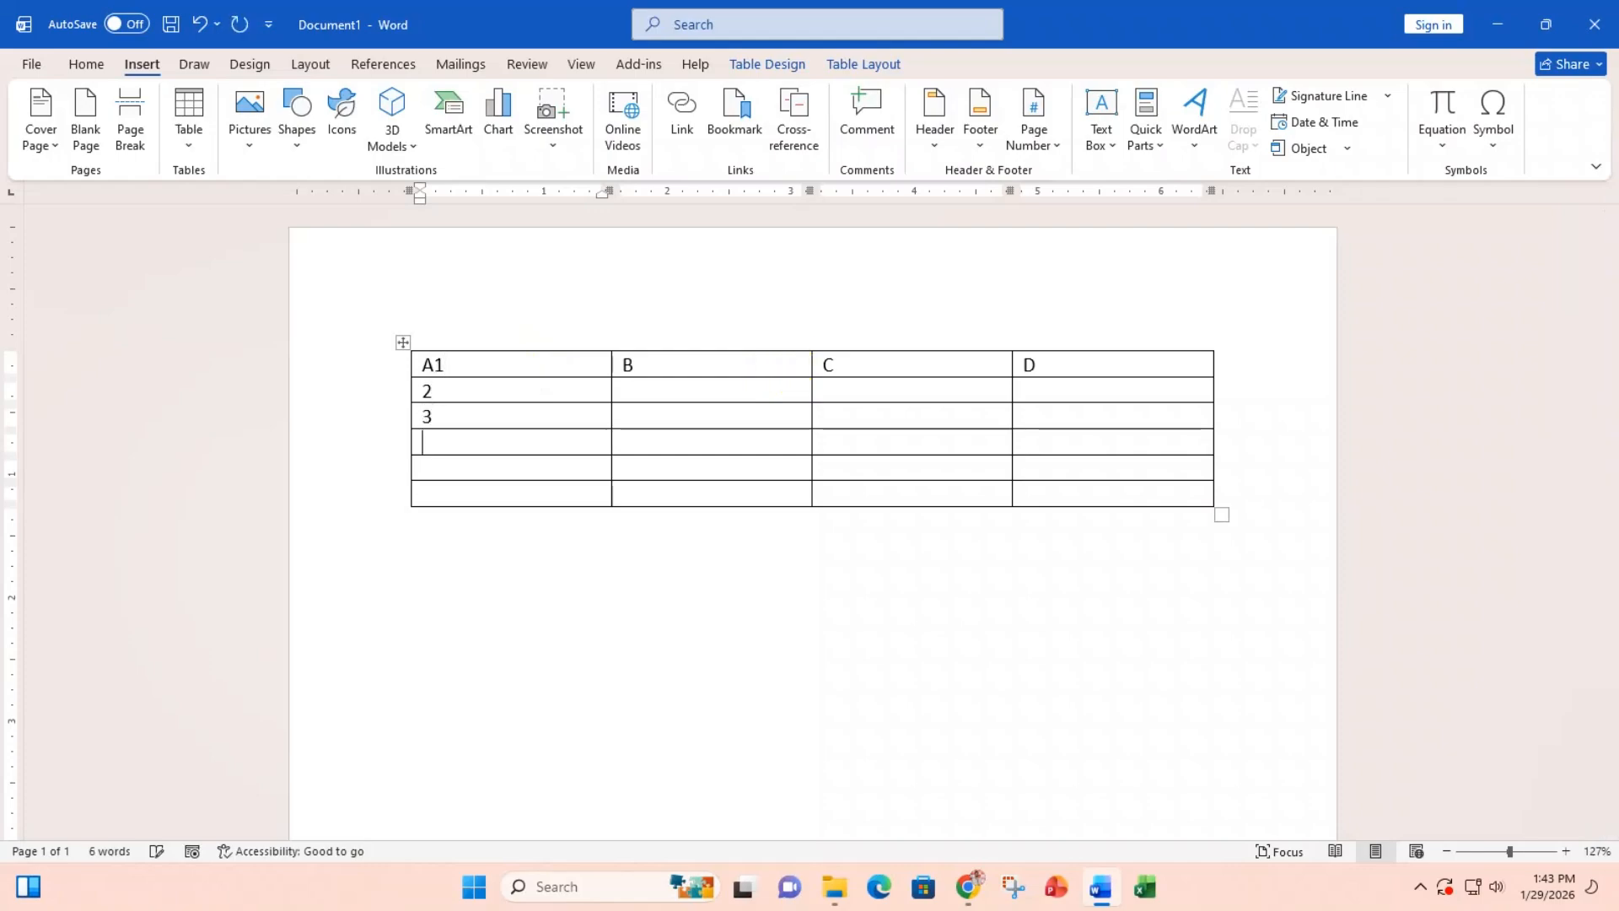
text(4)
key(Down)
text(5)
text(6)
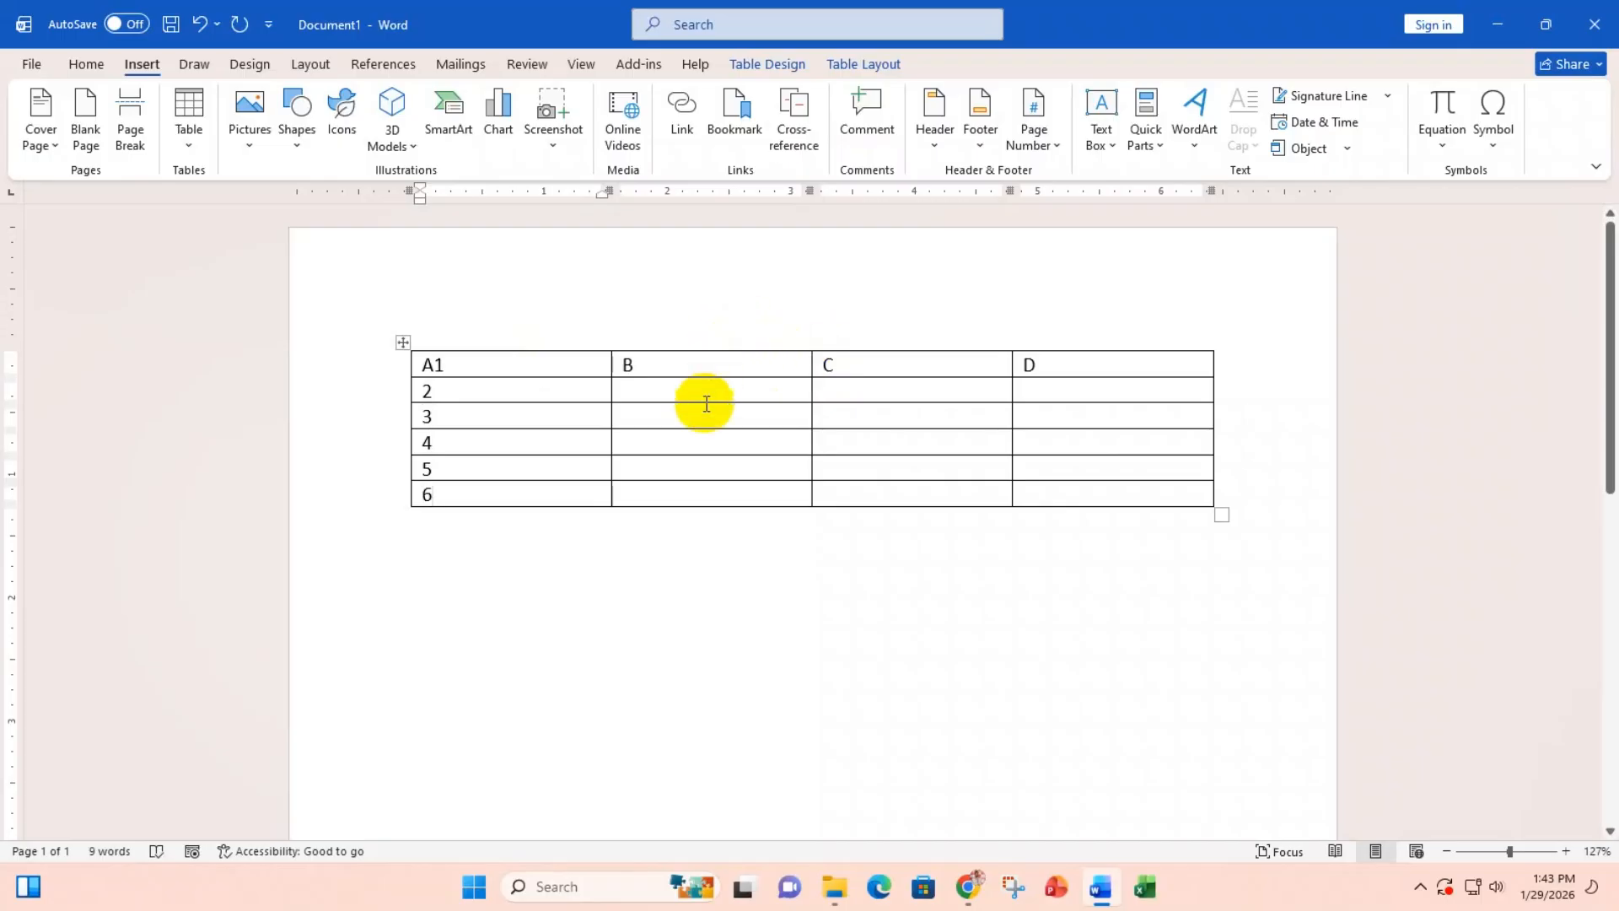
click(611, 421)
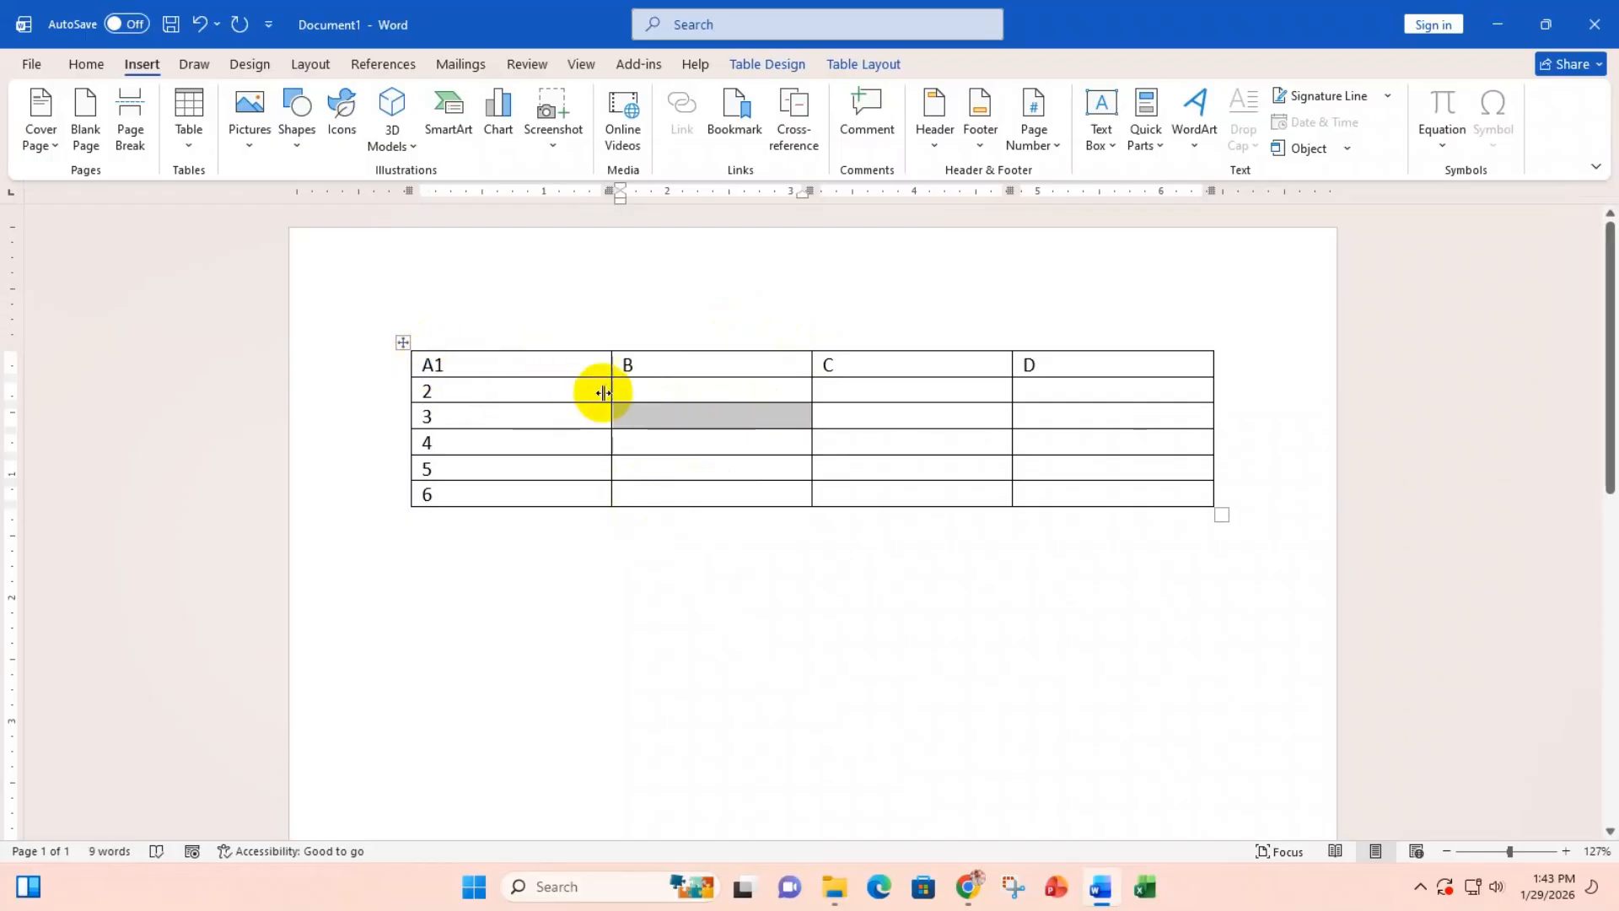
click(641, 416)
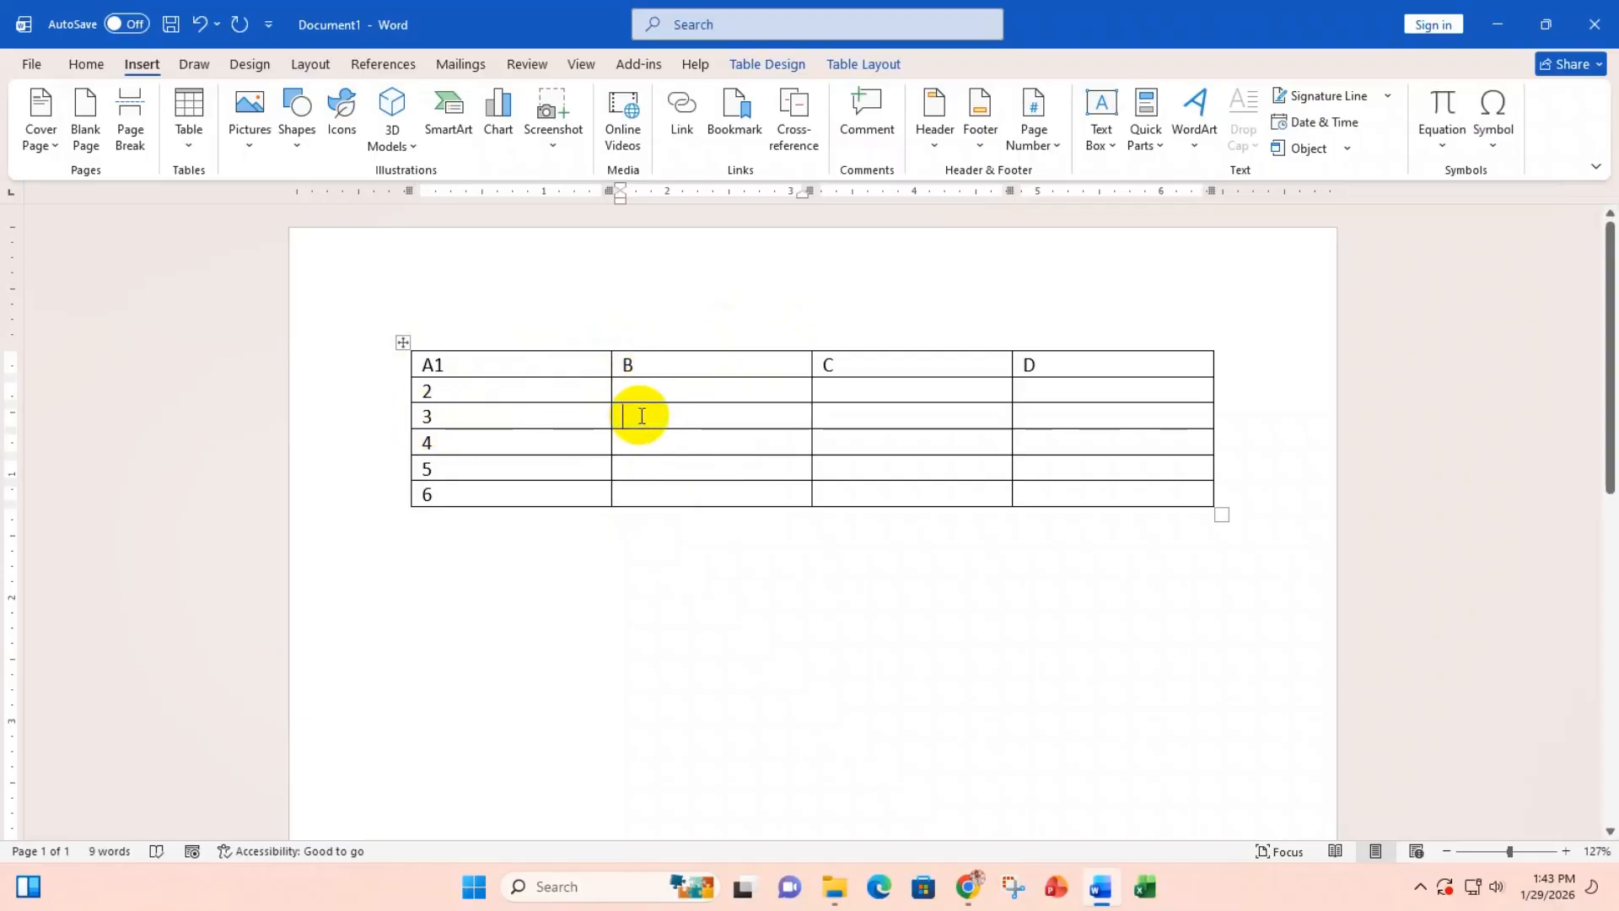
text(B3)
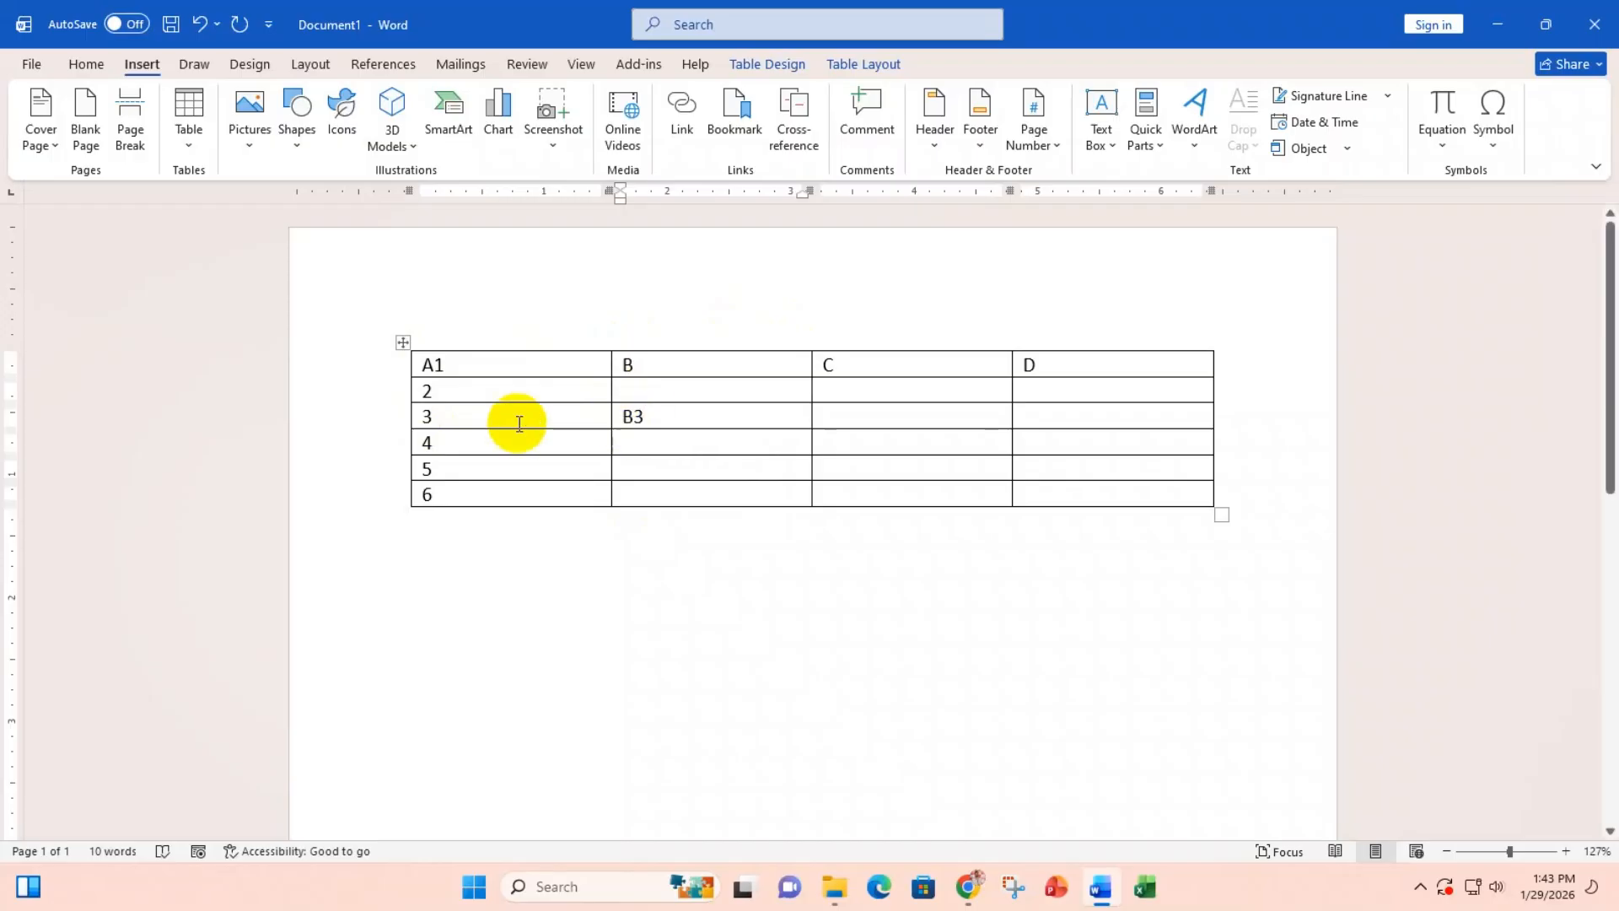
click(517, 312)
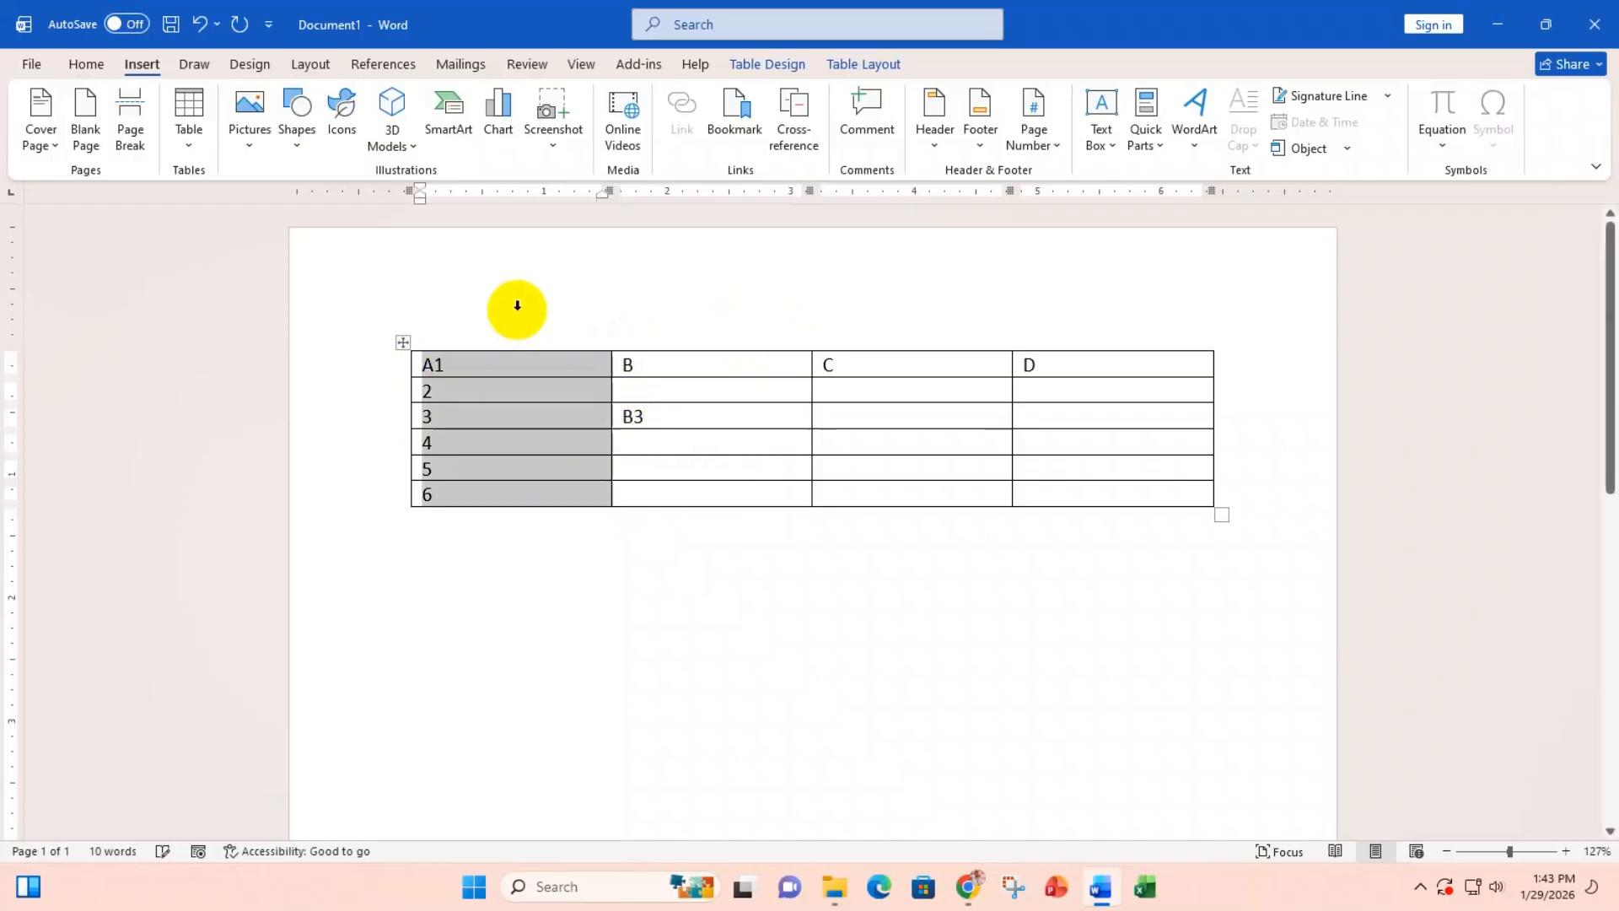
click(624, 344)
click(376, 386)
click(375, 442)
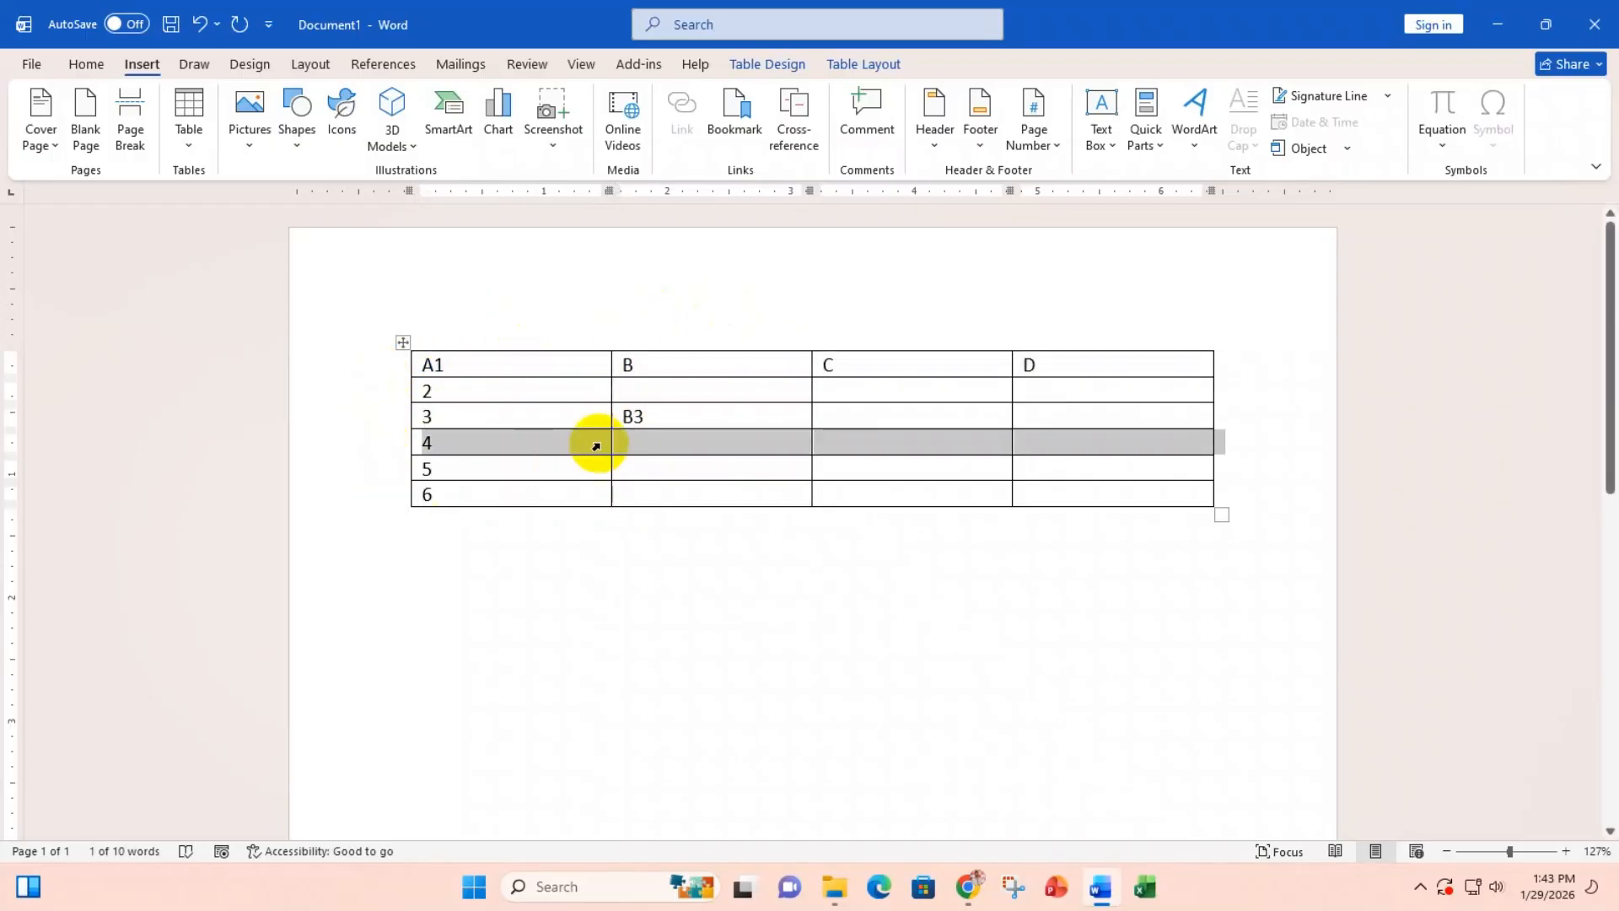
click(621, 390)
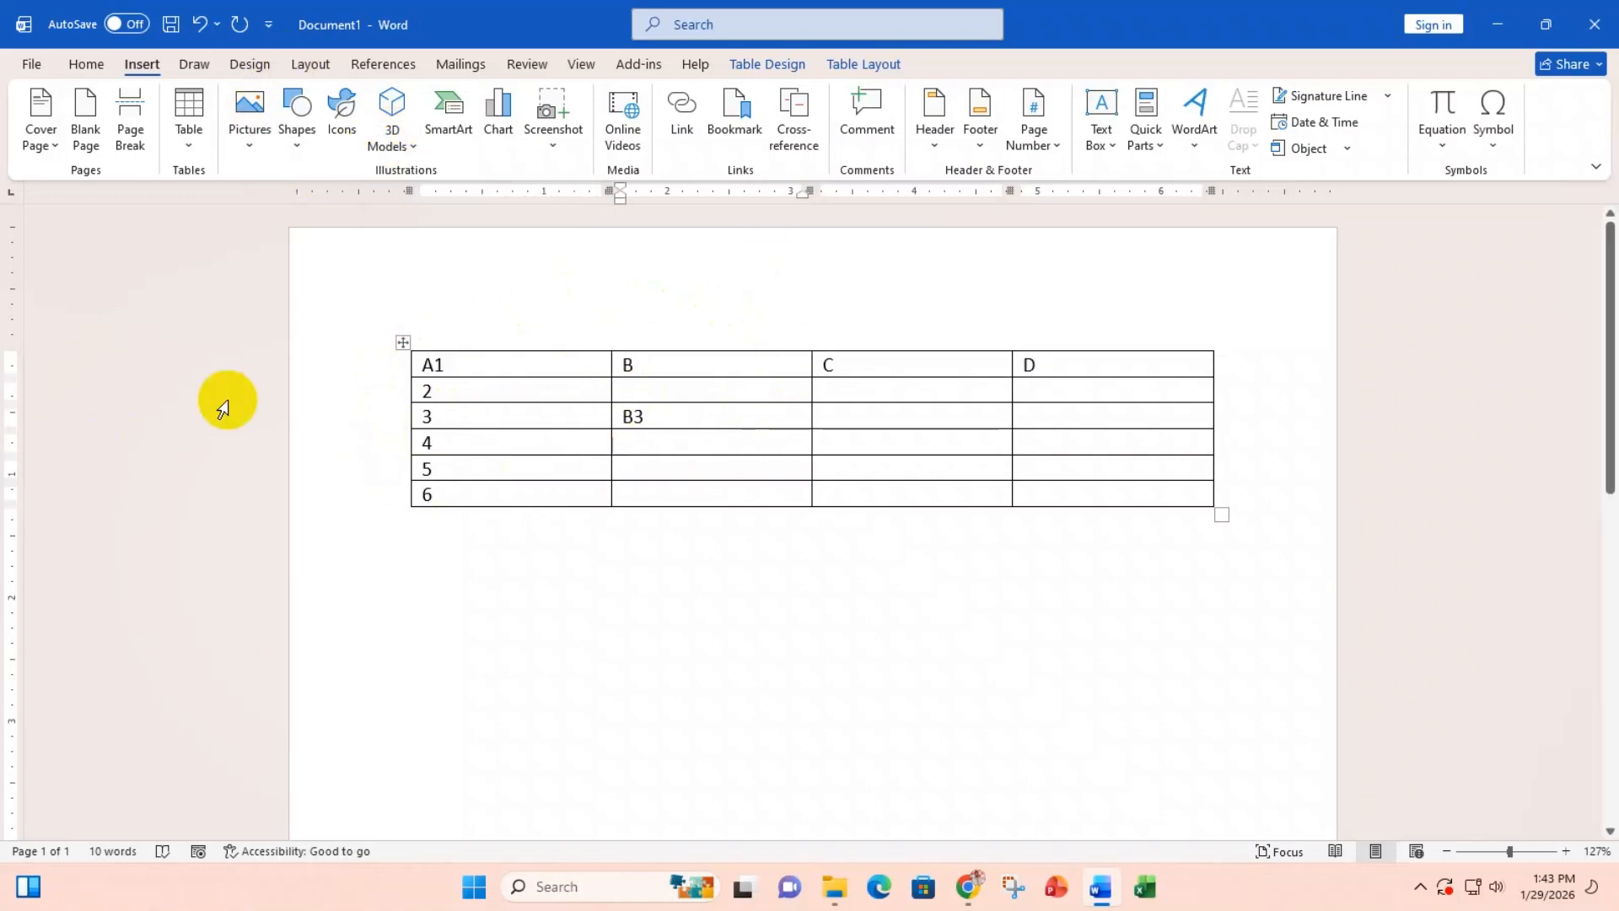
click(482, 361)
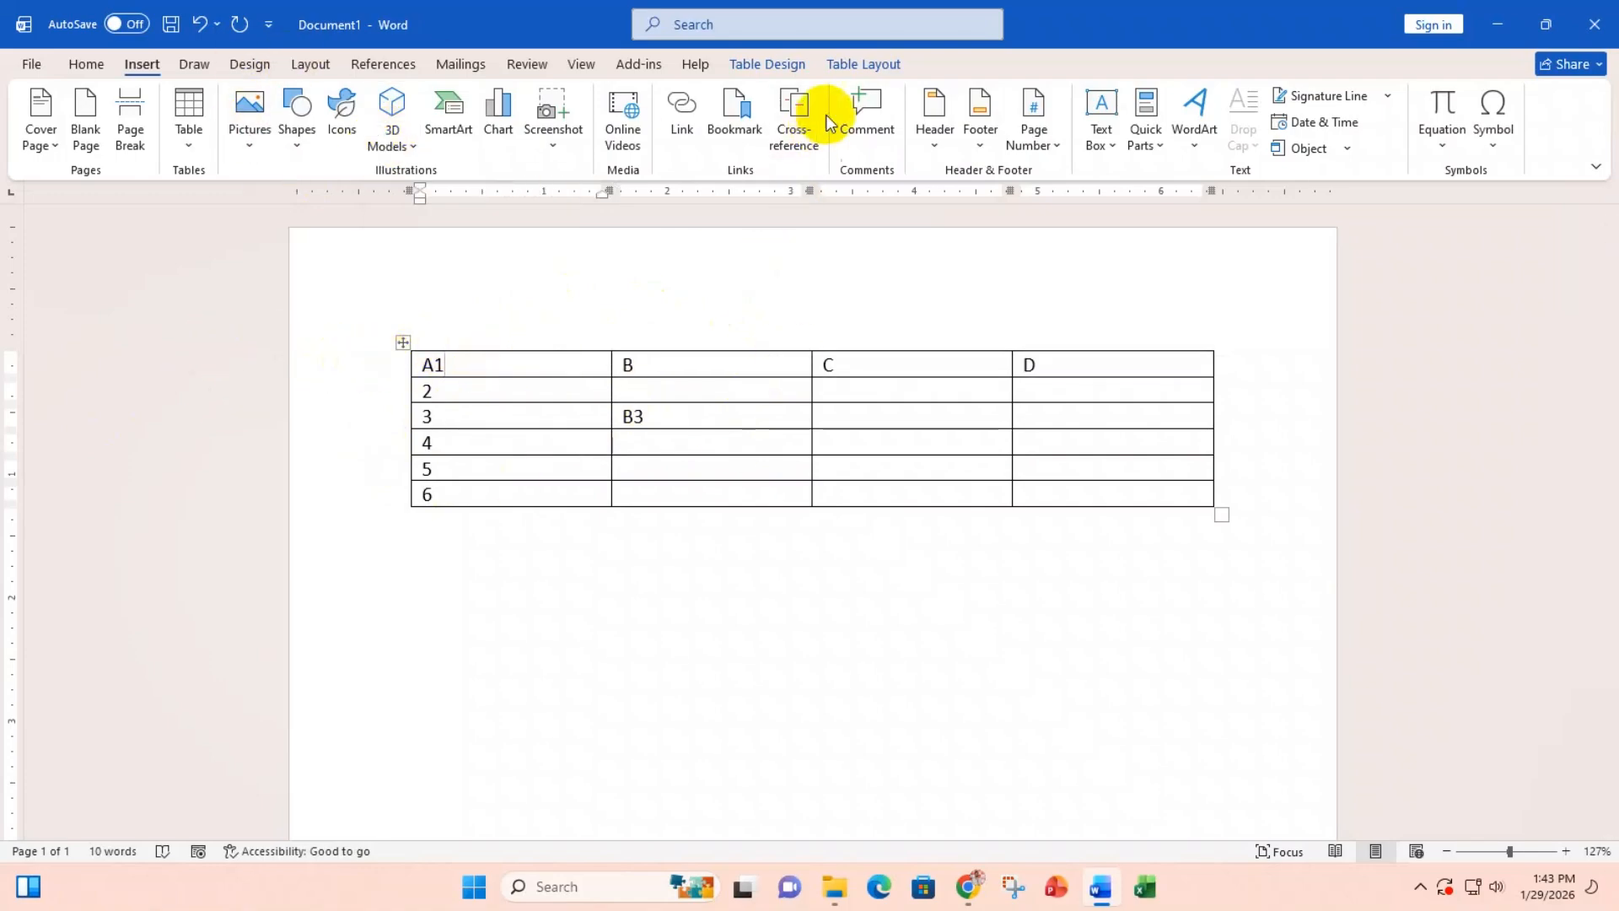
Step: Browse the Table Design and Layout tabs, then select the whole table and delete it
click(762, 65)
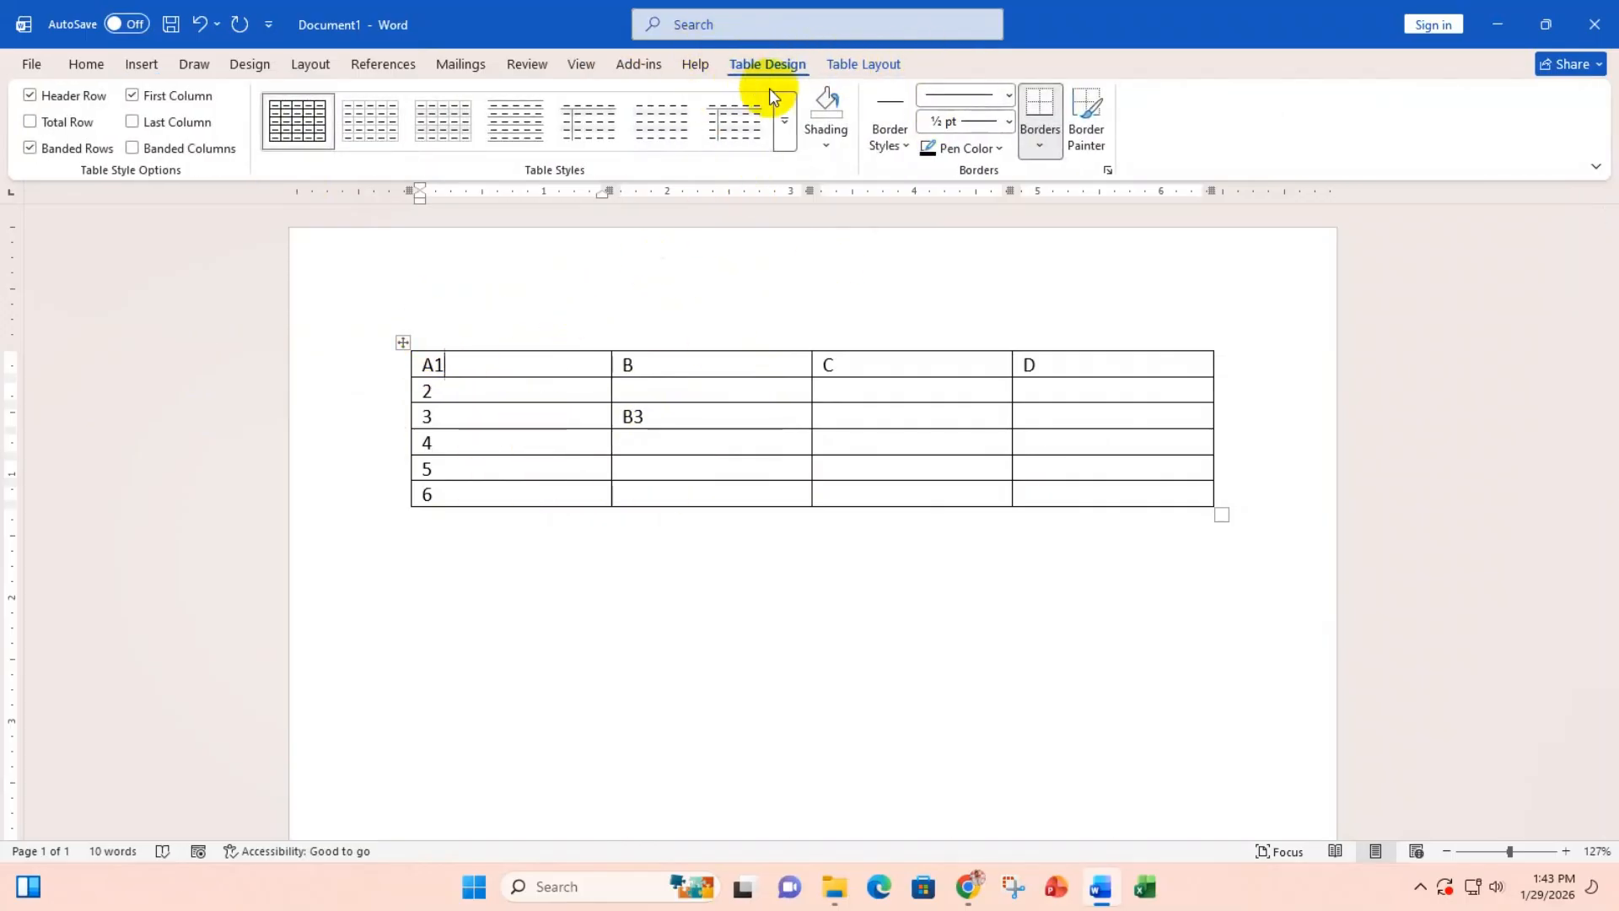
click(877, 61)
click(780, 65)
click(872, 63)
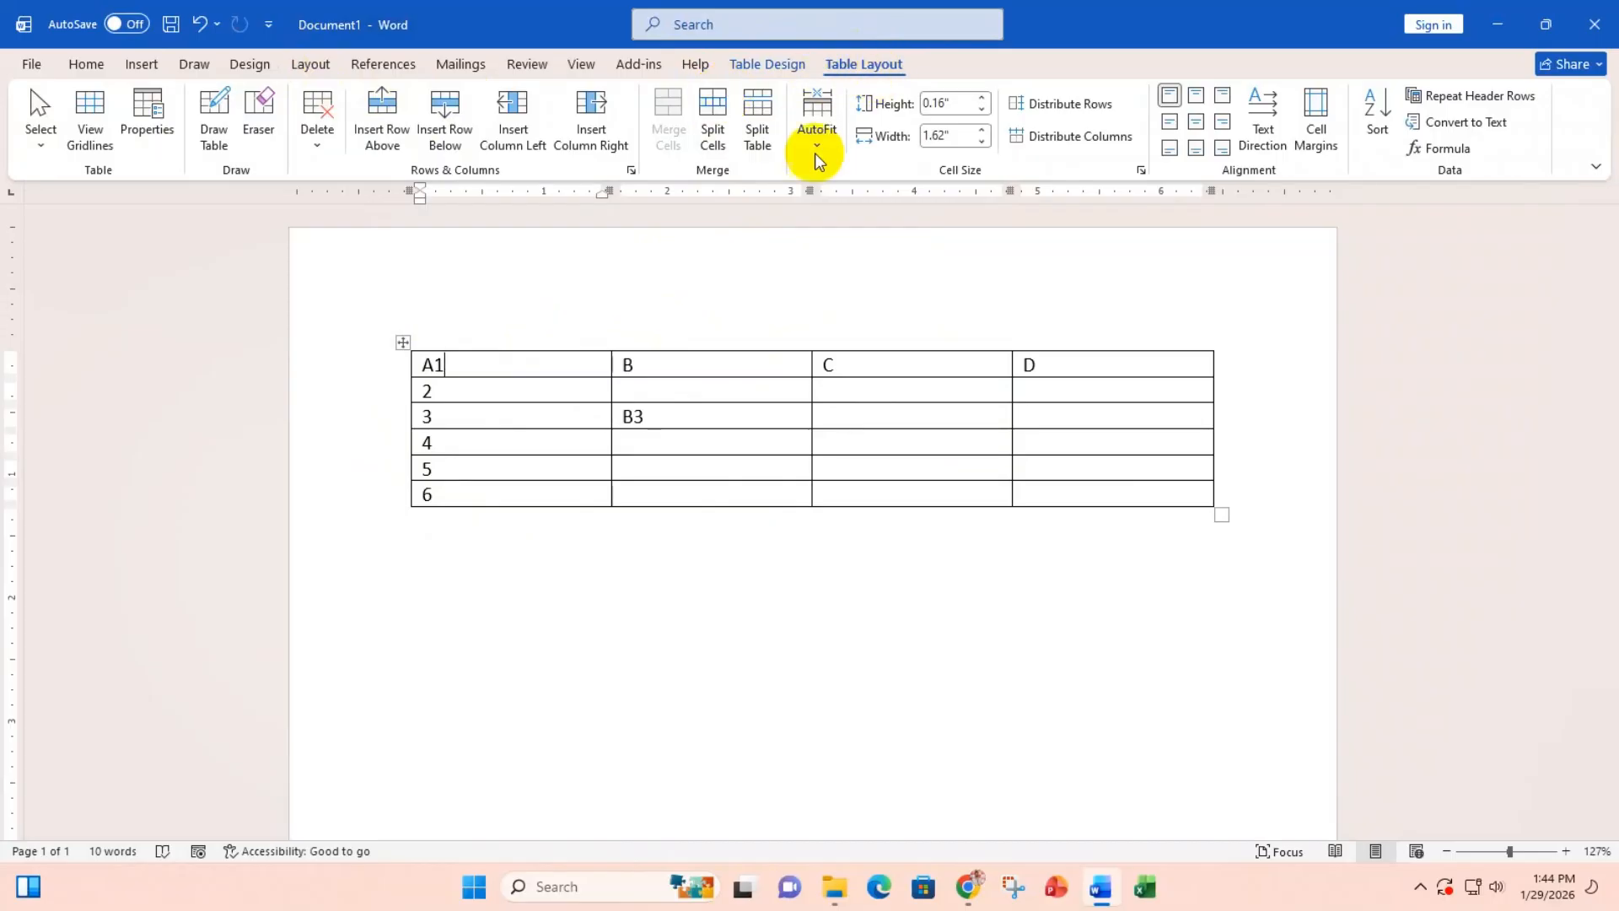
click(402, 343)
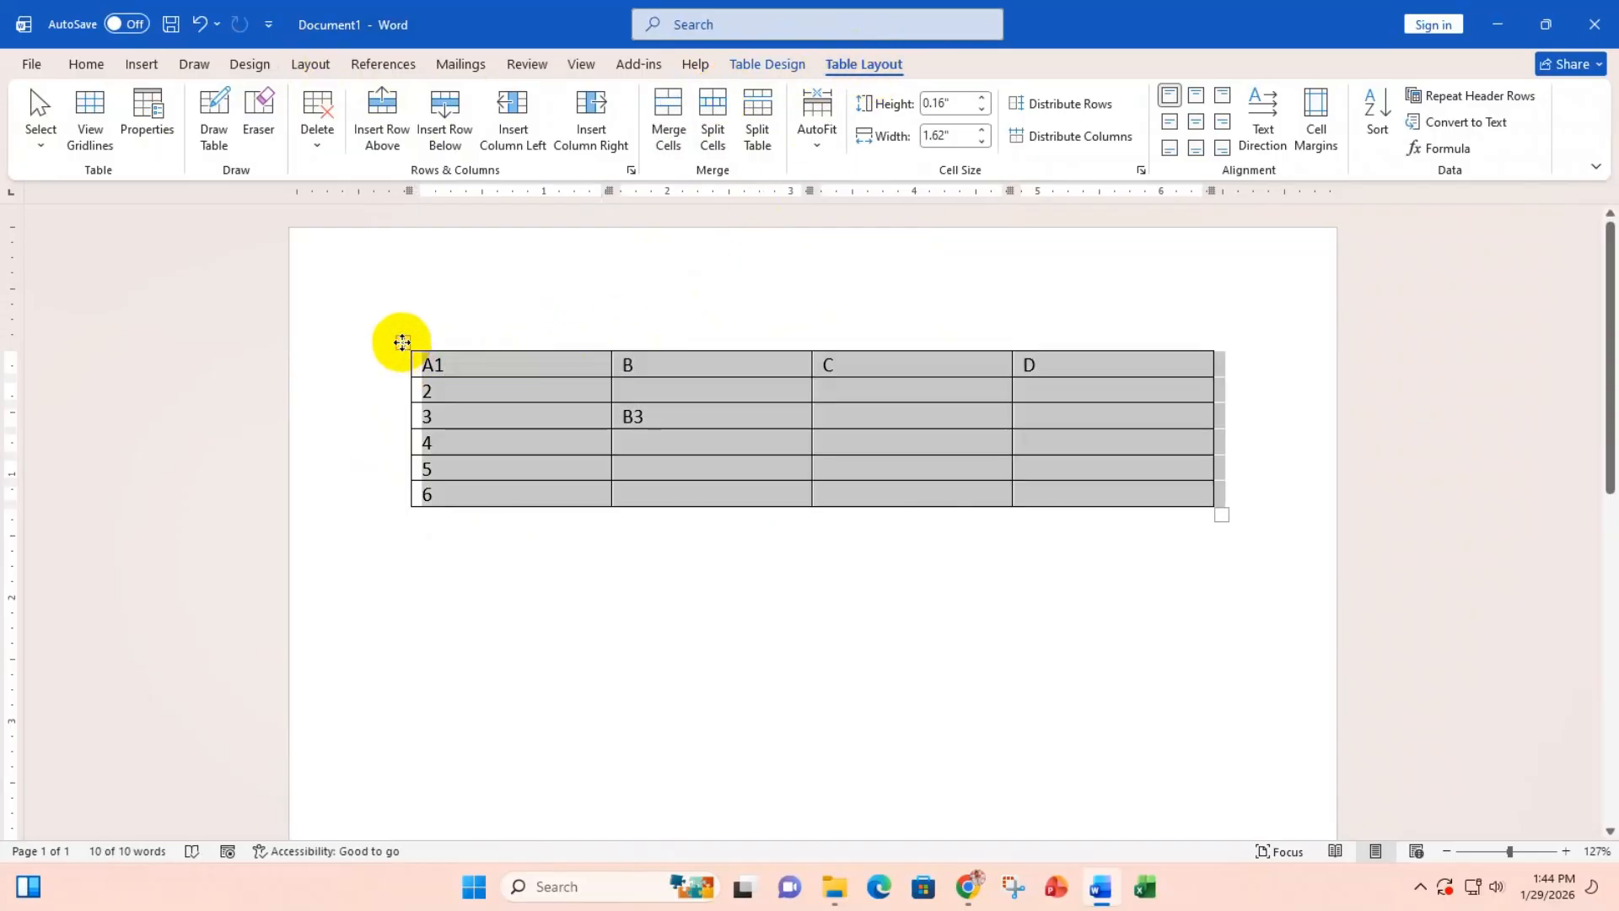
key(BackSpace)
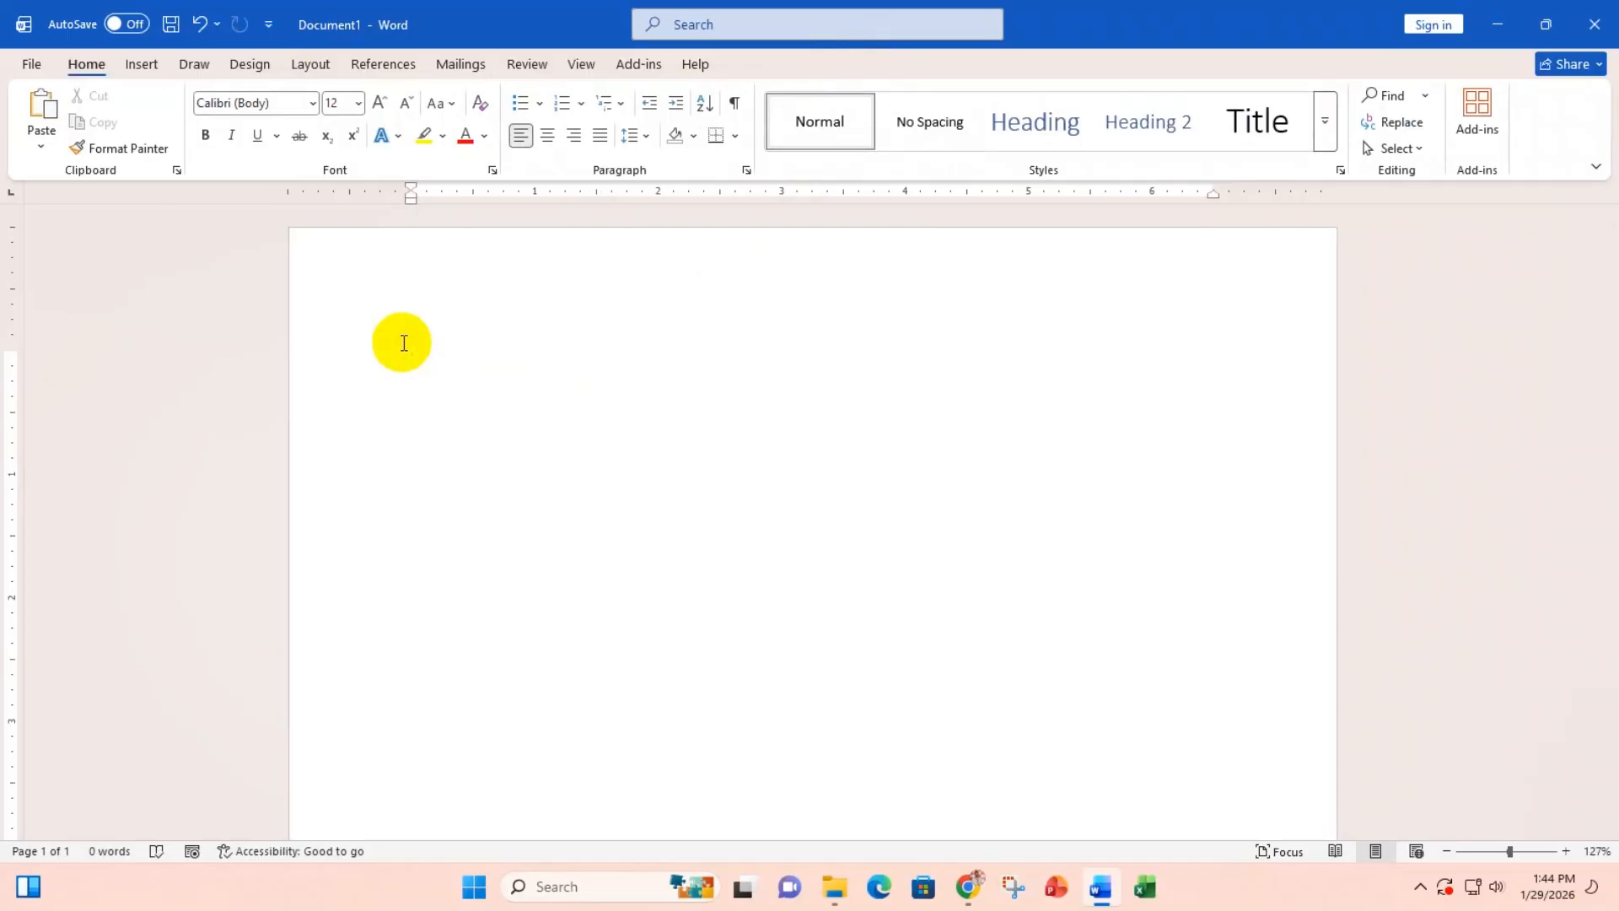
Step: Open the Table dropdown on the Insert tab of the blank document
click(140, 61)
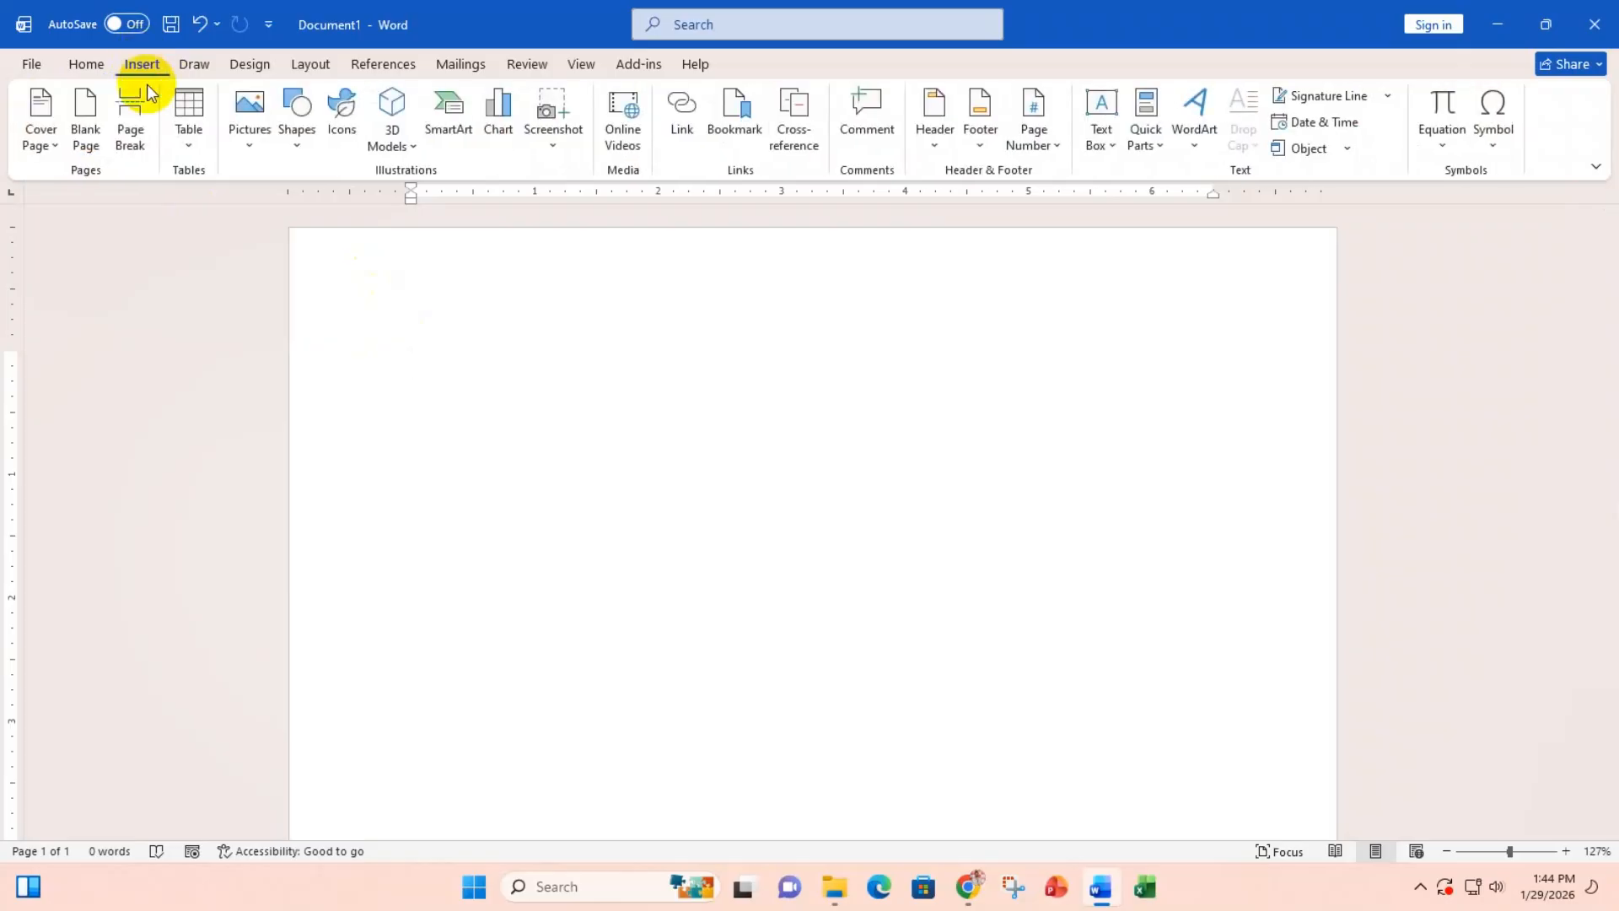
click(188, 145)
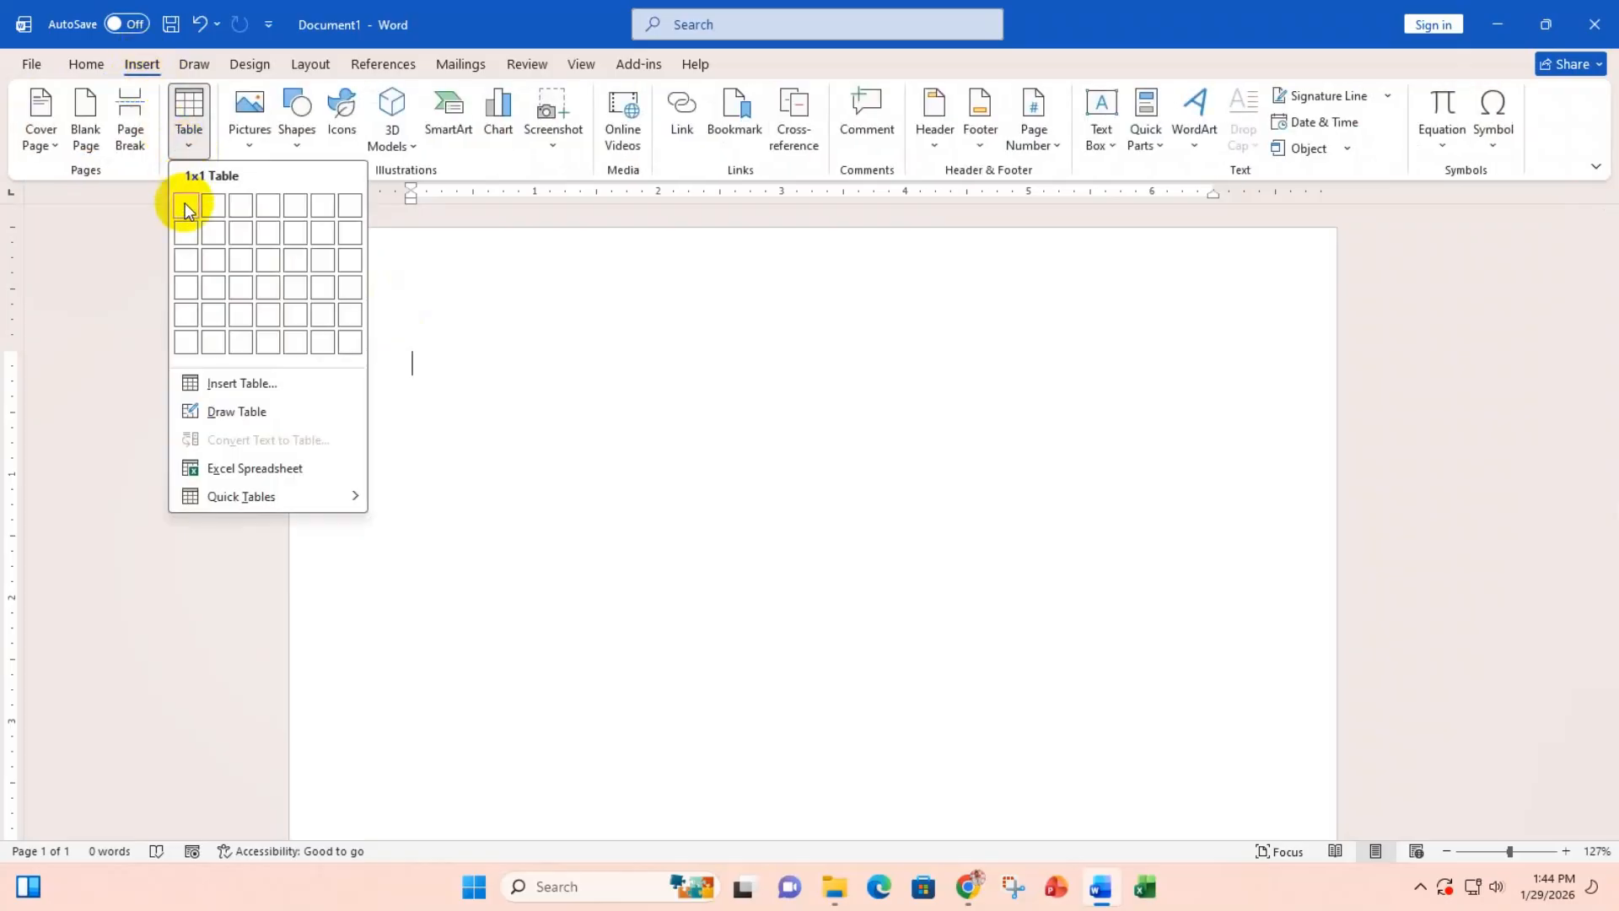
Step: Open Insert Table and set the new table to 4 columns and 7 rows
click(243, 386)
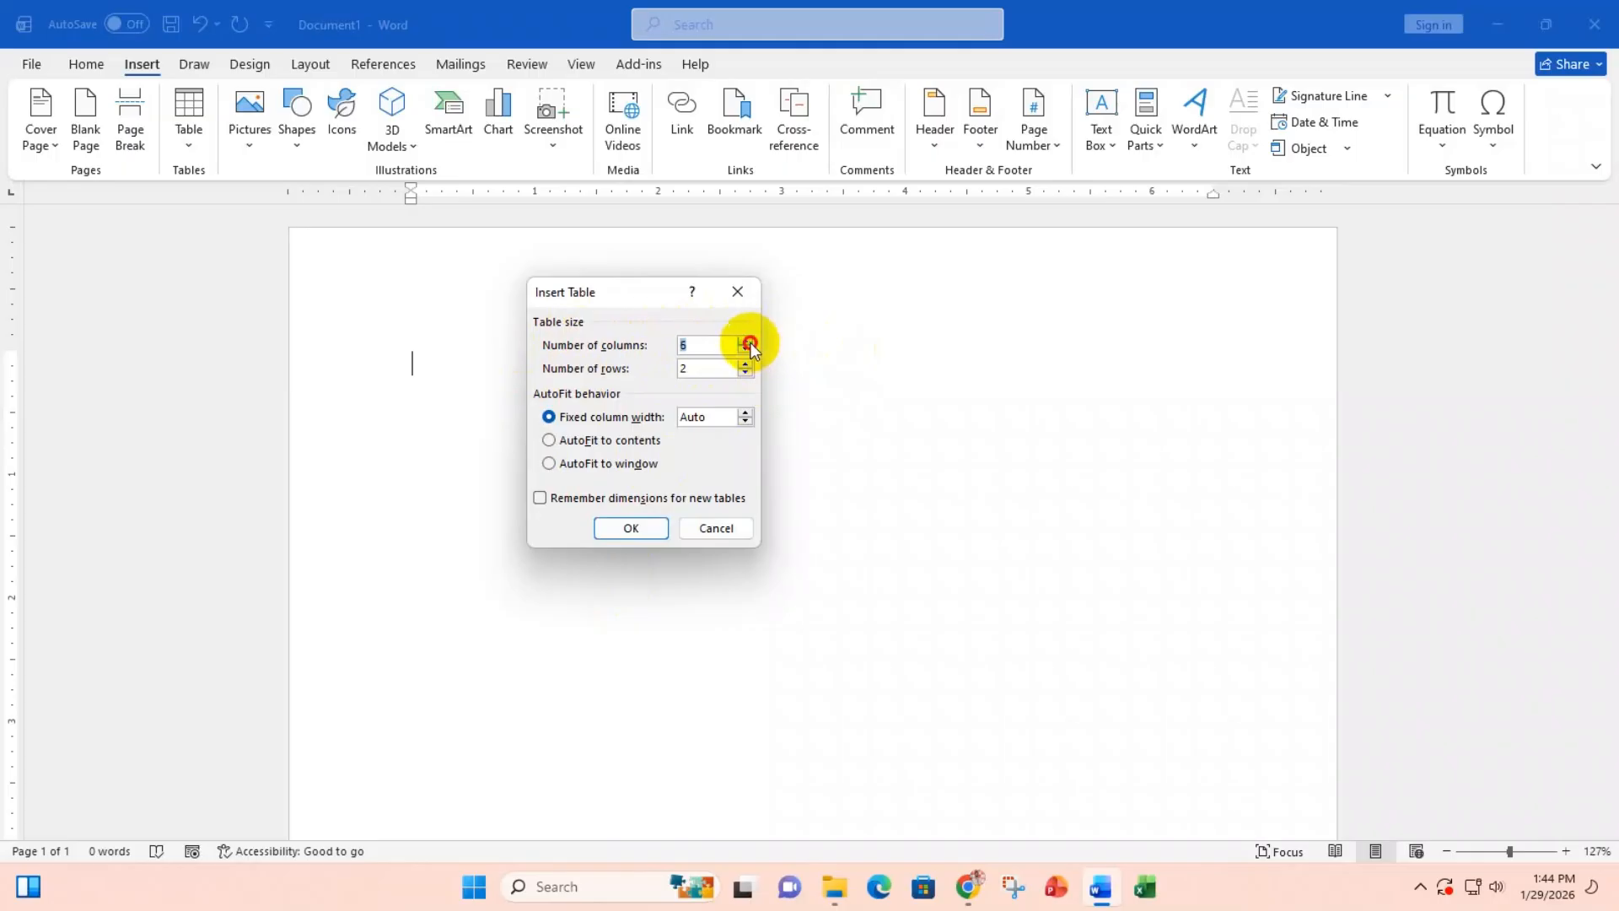
click(745, 341)
click(747, 349)
click(744, 363)
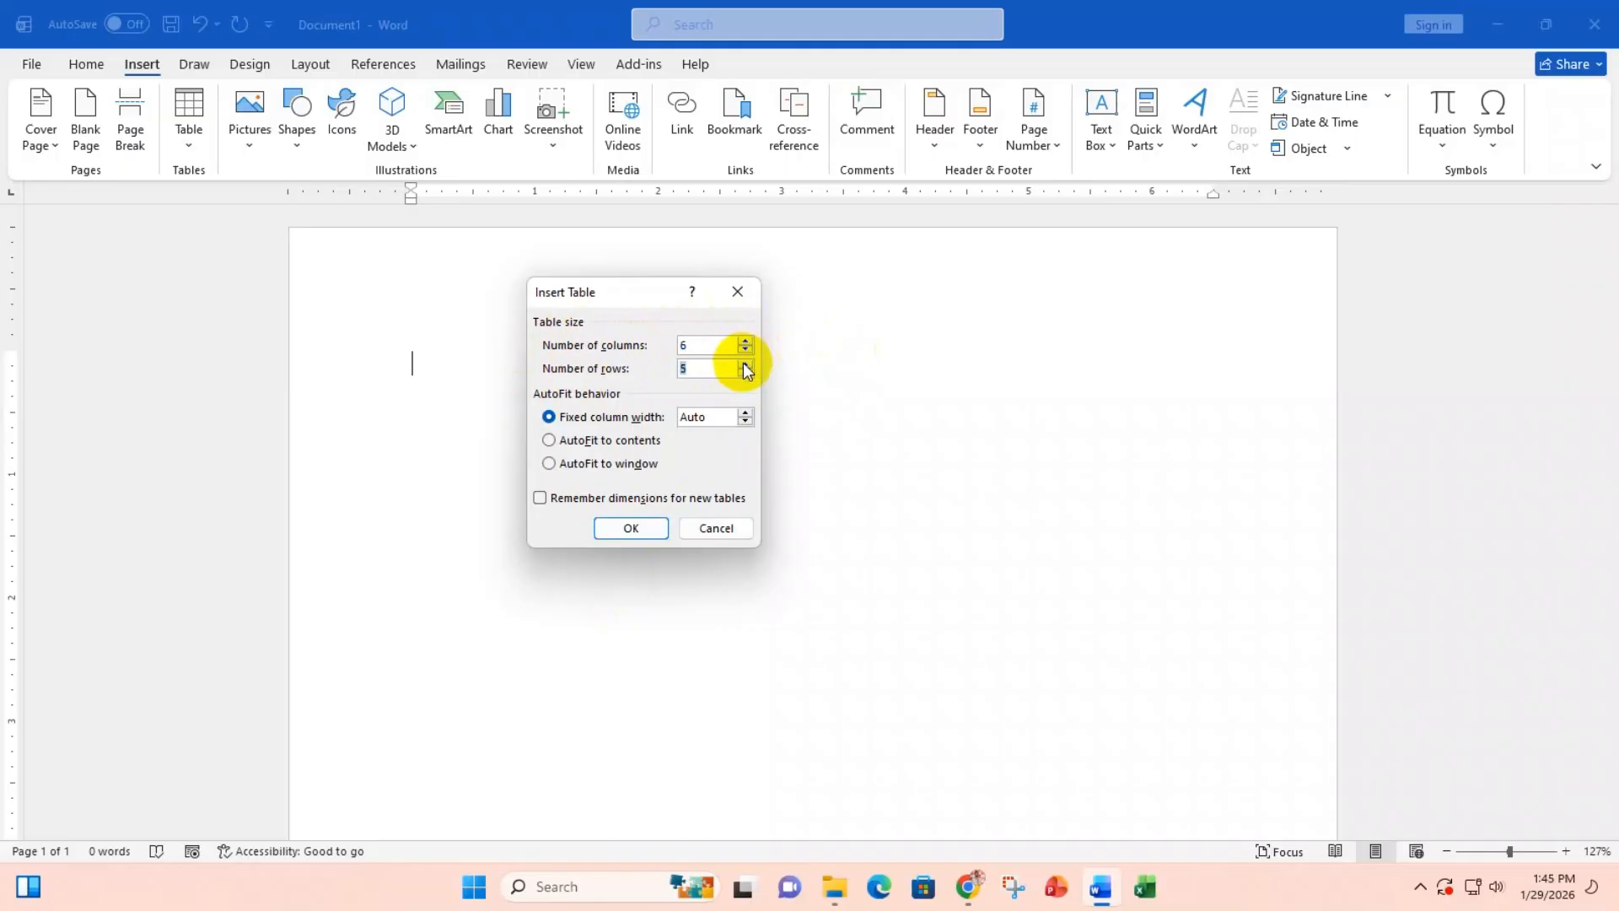
click(745, 364)
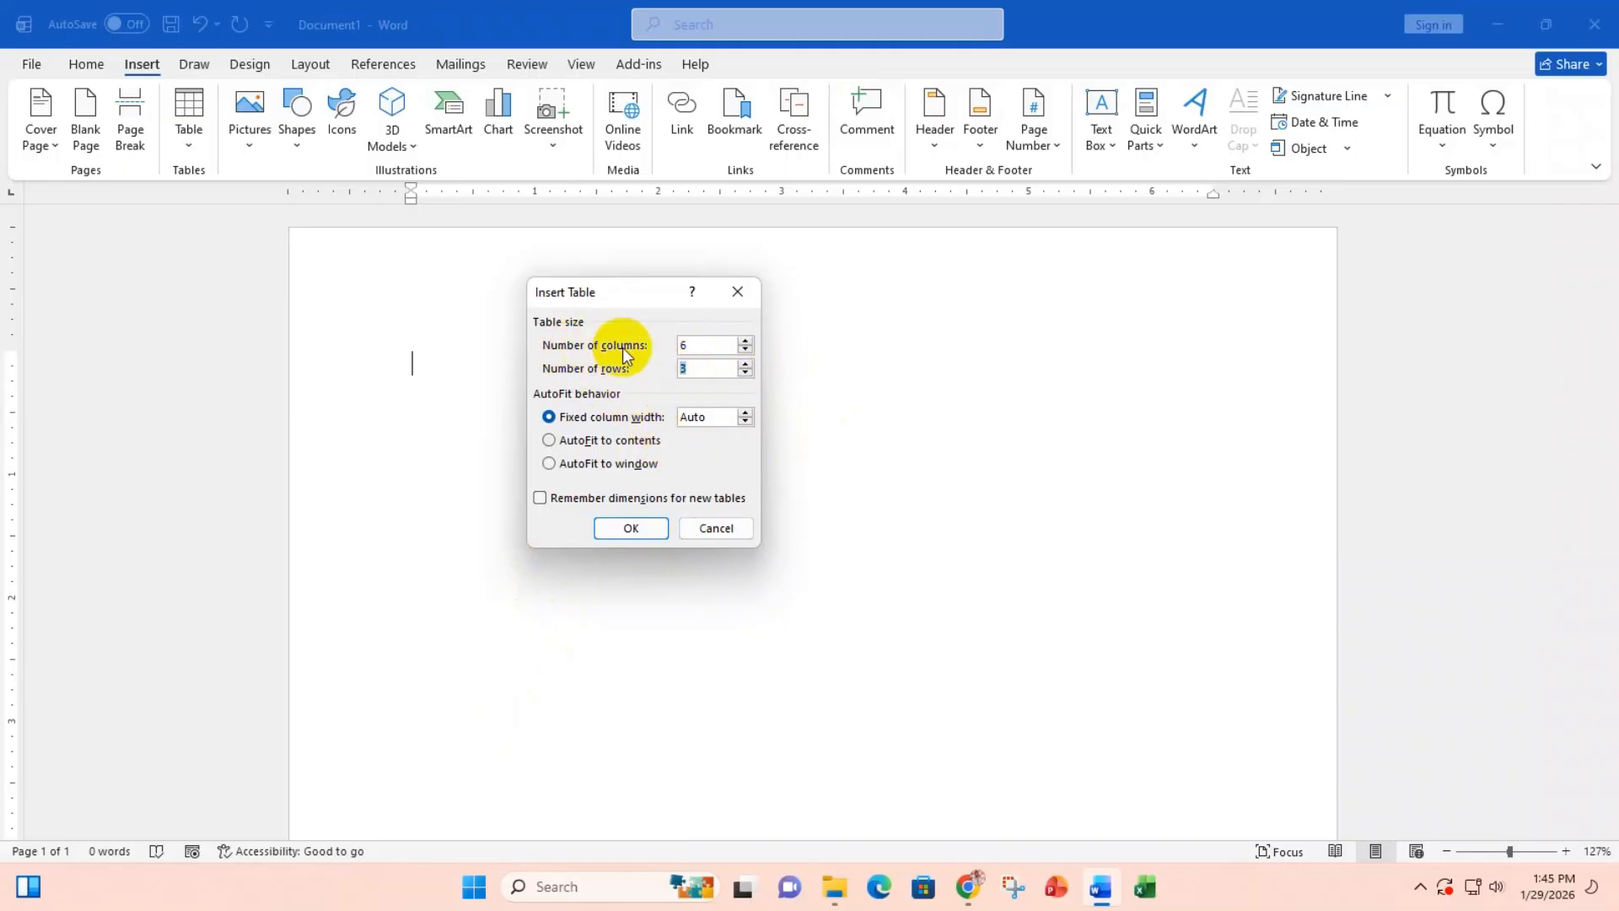
click(745, 350)
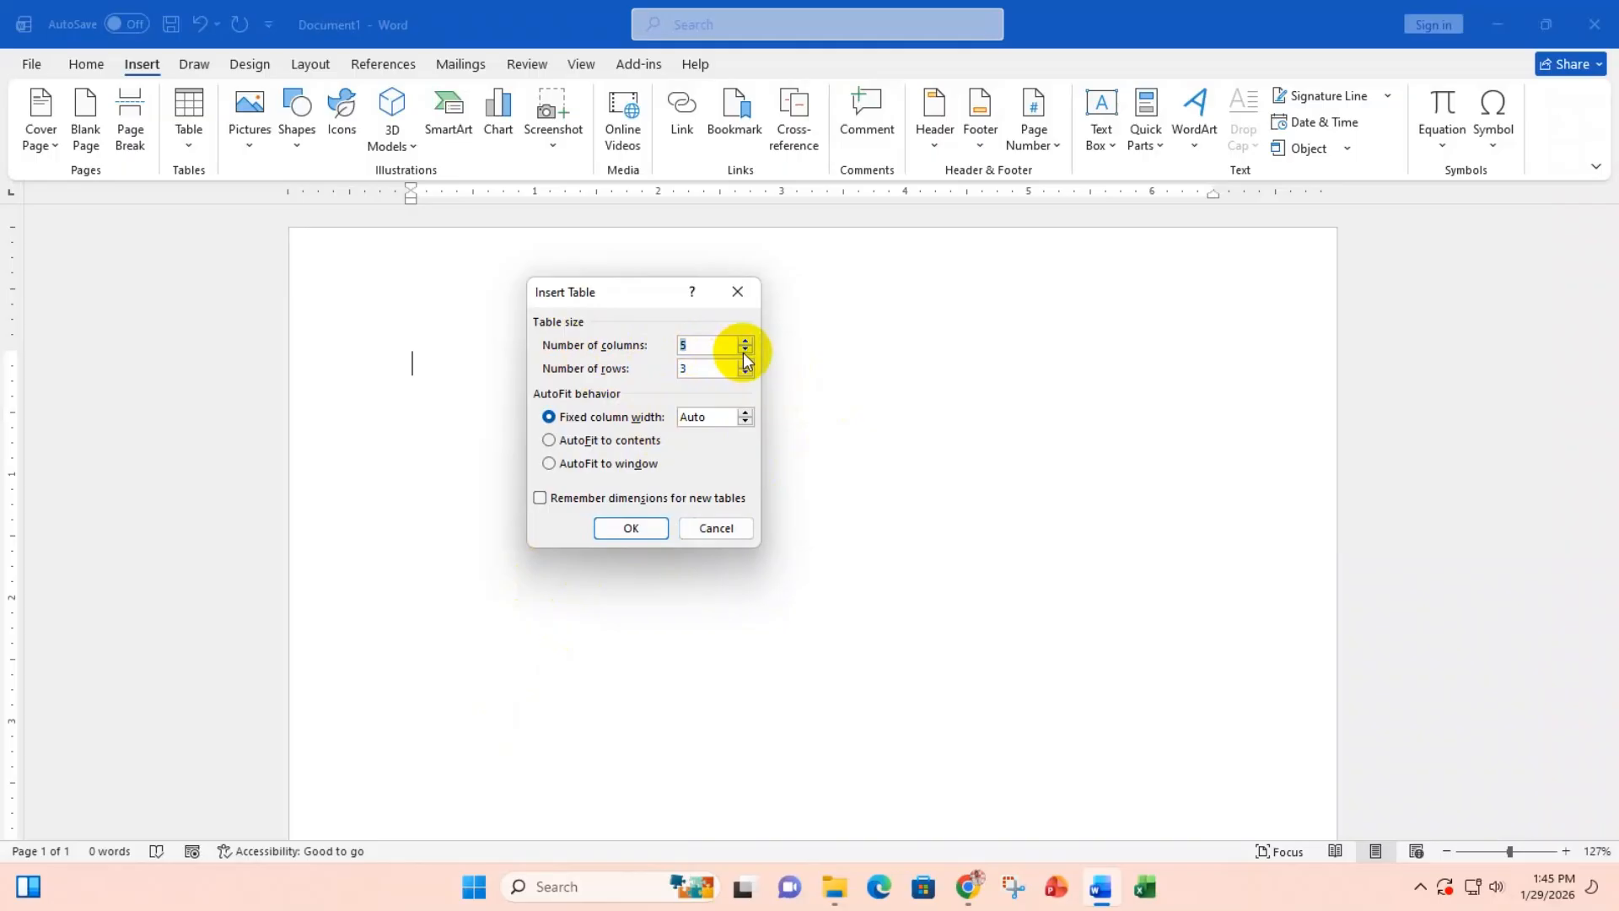
click(744, 351)
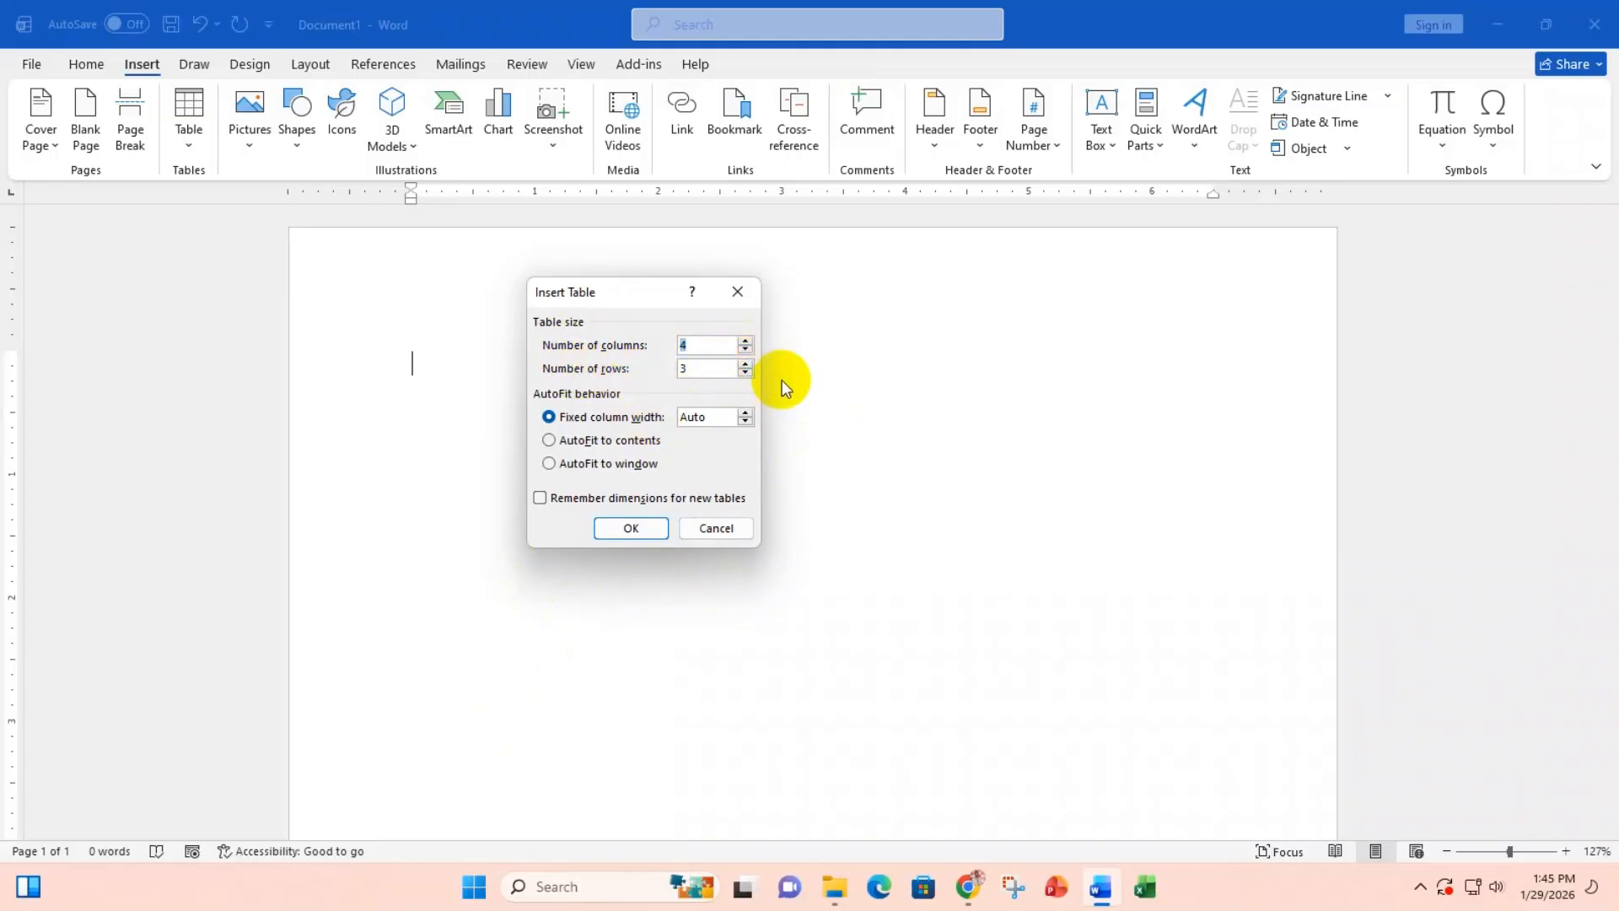
click(745, 365)
click(702, 346)
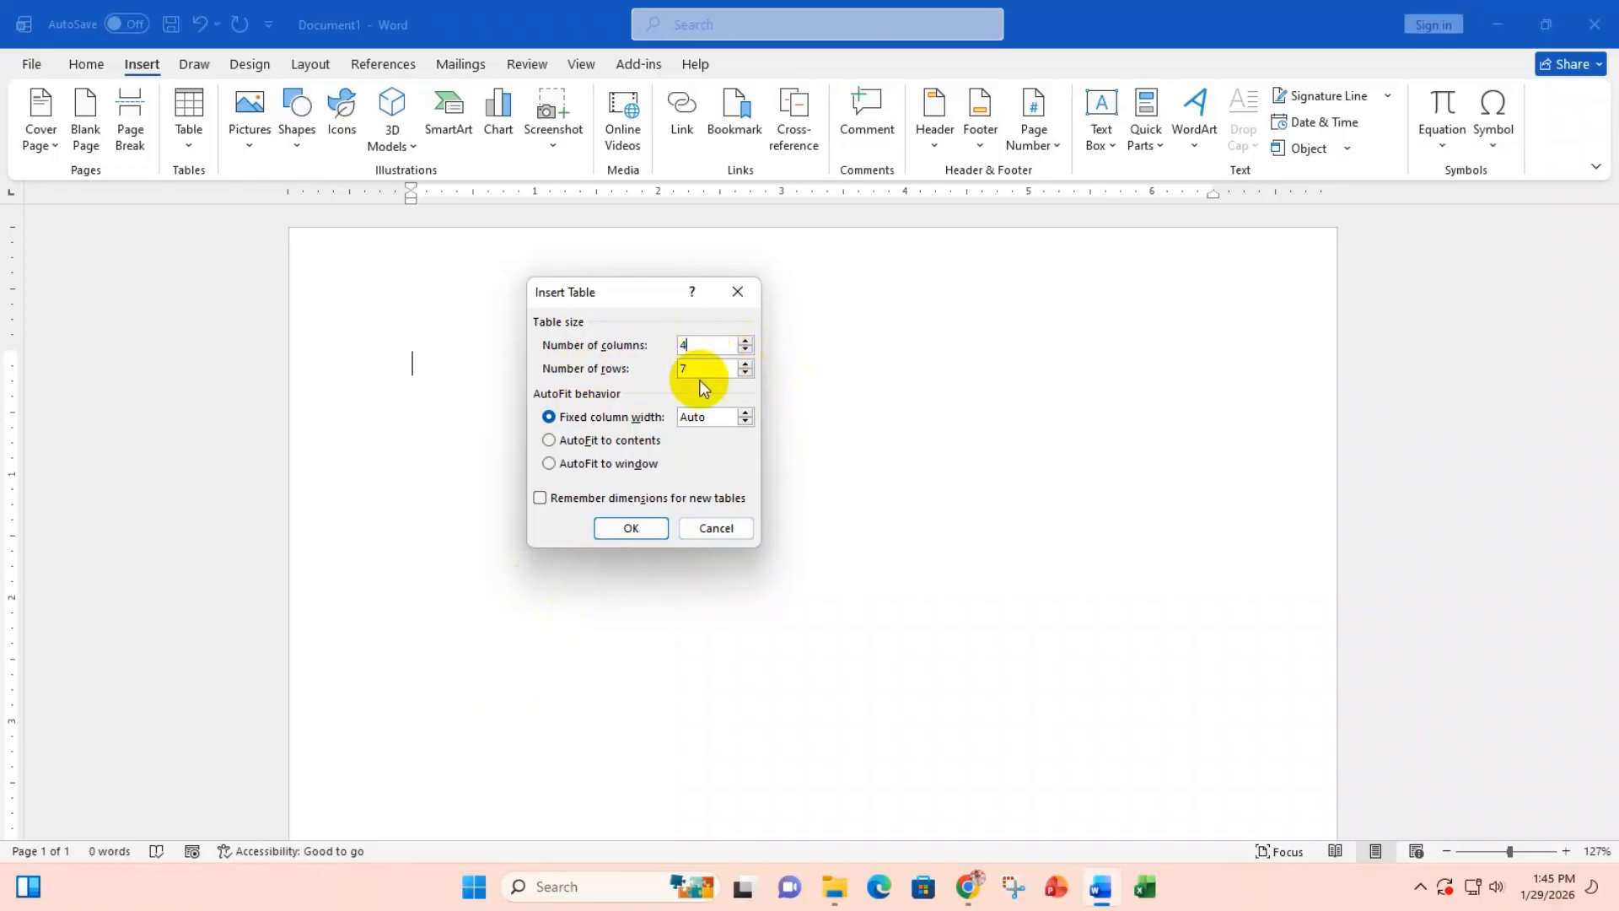
click(696, 367)
click(697, 346)
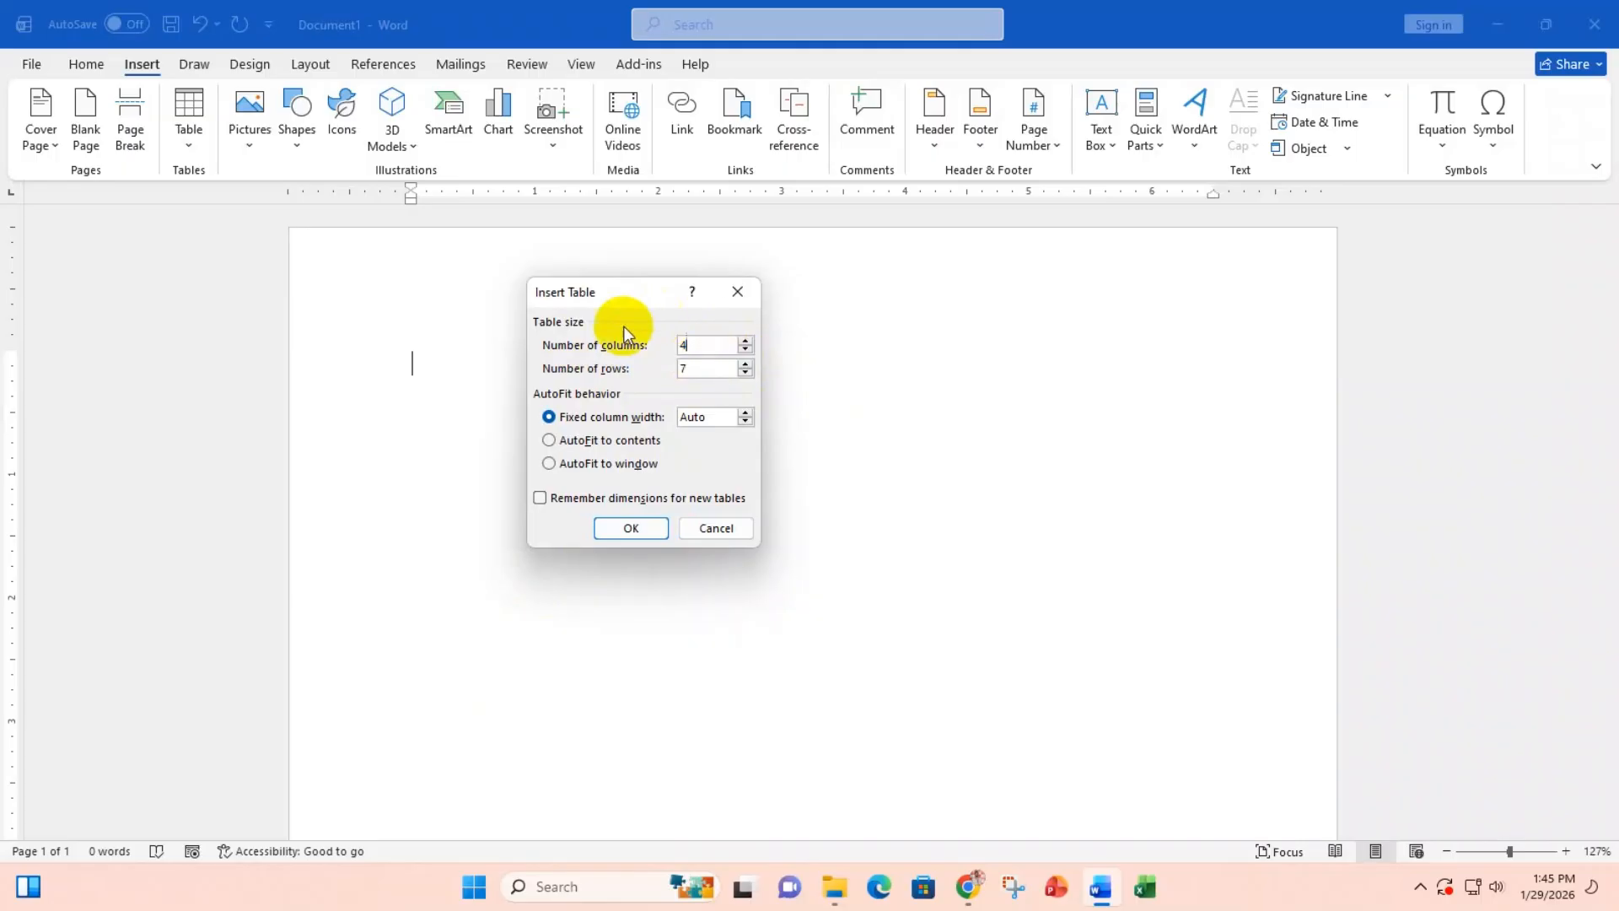
Step: Insert the empty 4-column by 7-row table onto the page
click(622, 533)
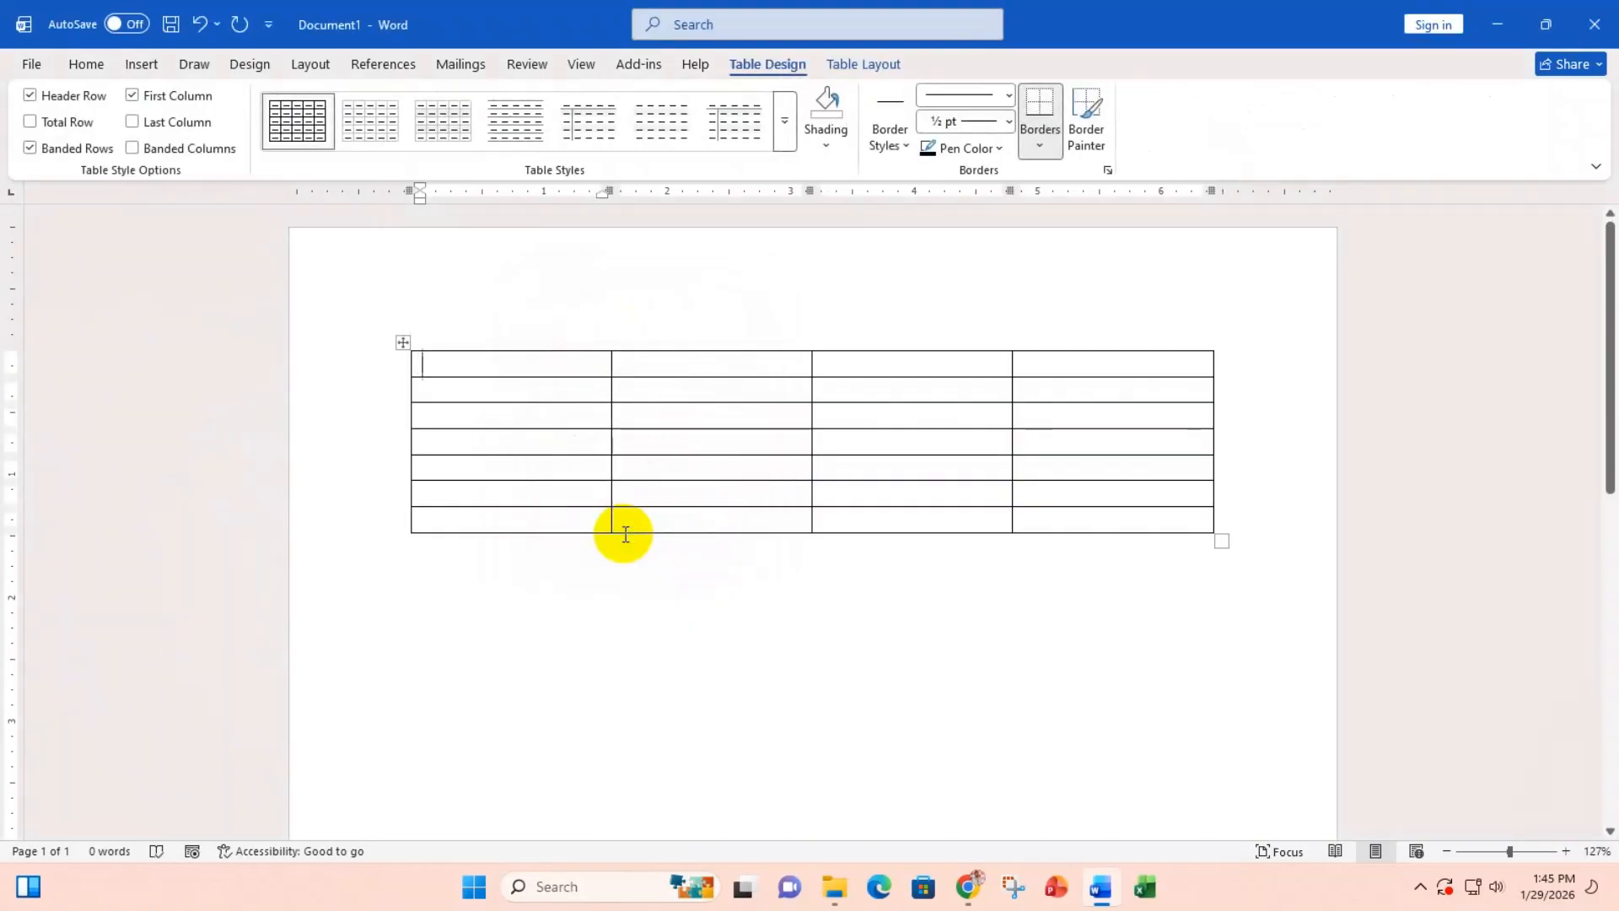
scroll(641, 502, up, 1)
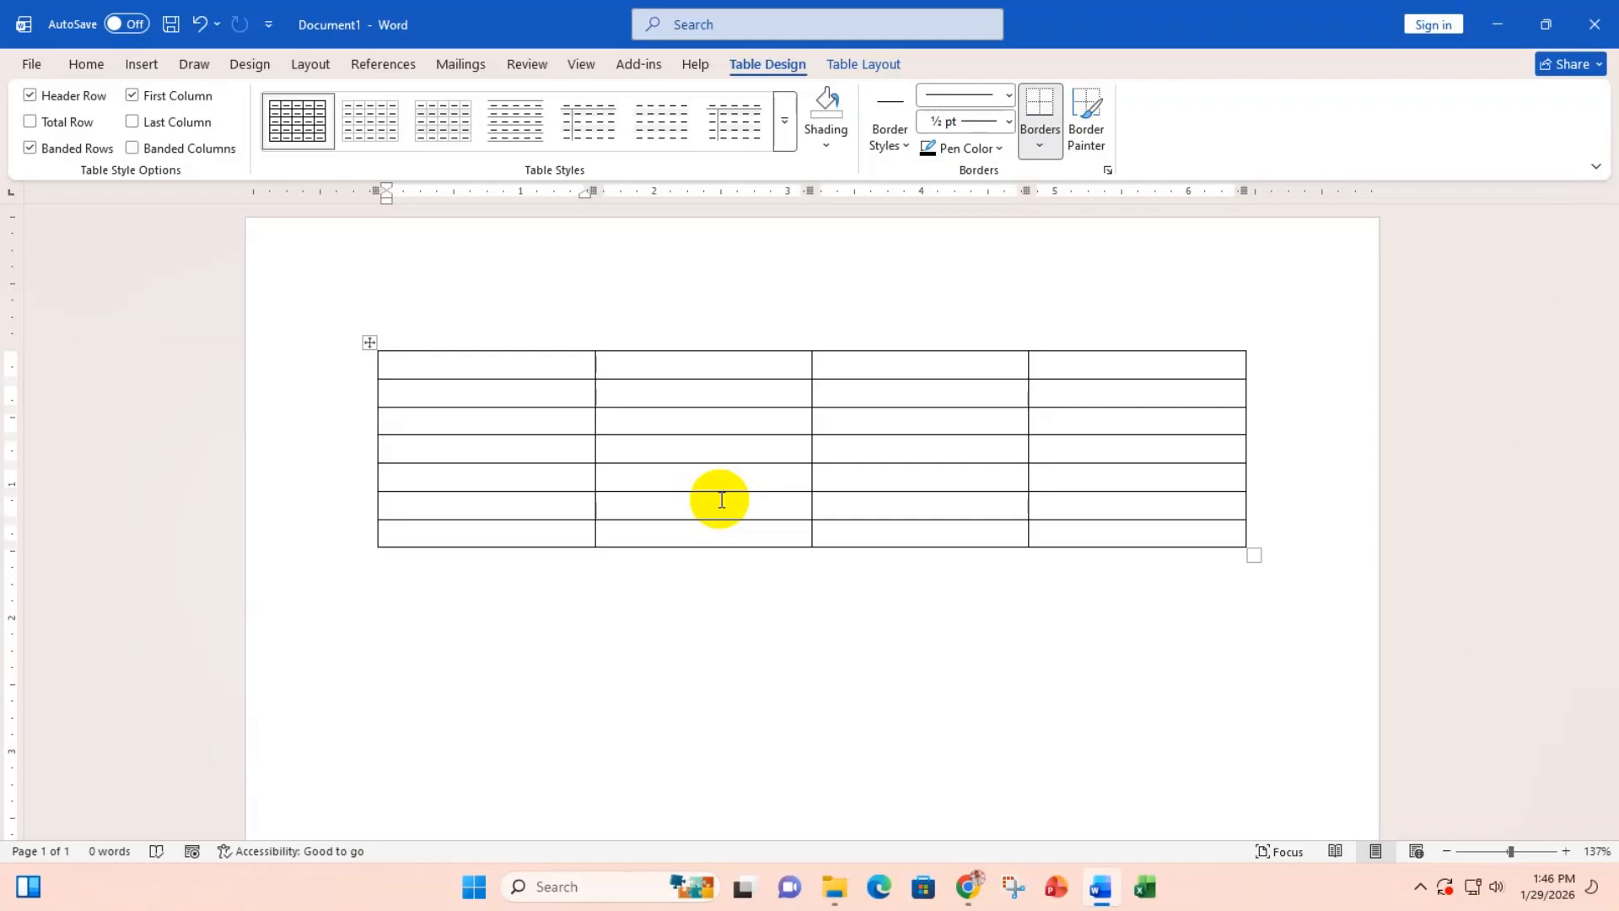
Step: Type the headers Serial No, Name Of Student, Roll Number and Mark across the first row
text(Serial No)
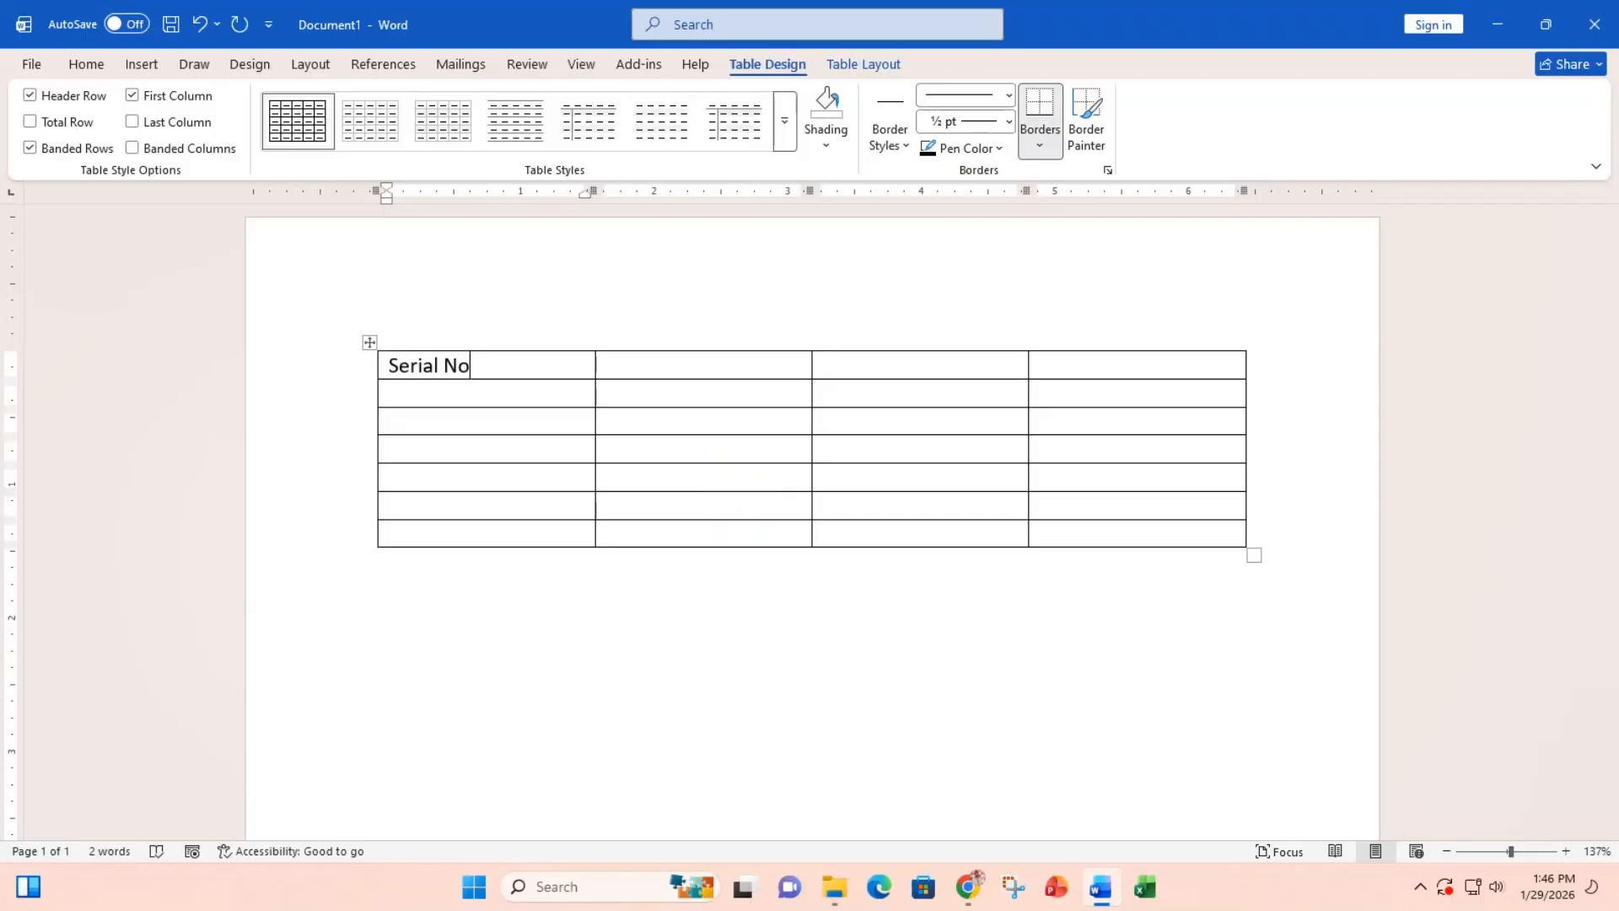
click(607, 366)
text(Nam)
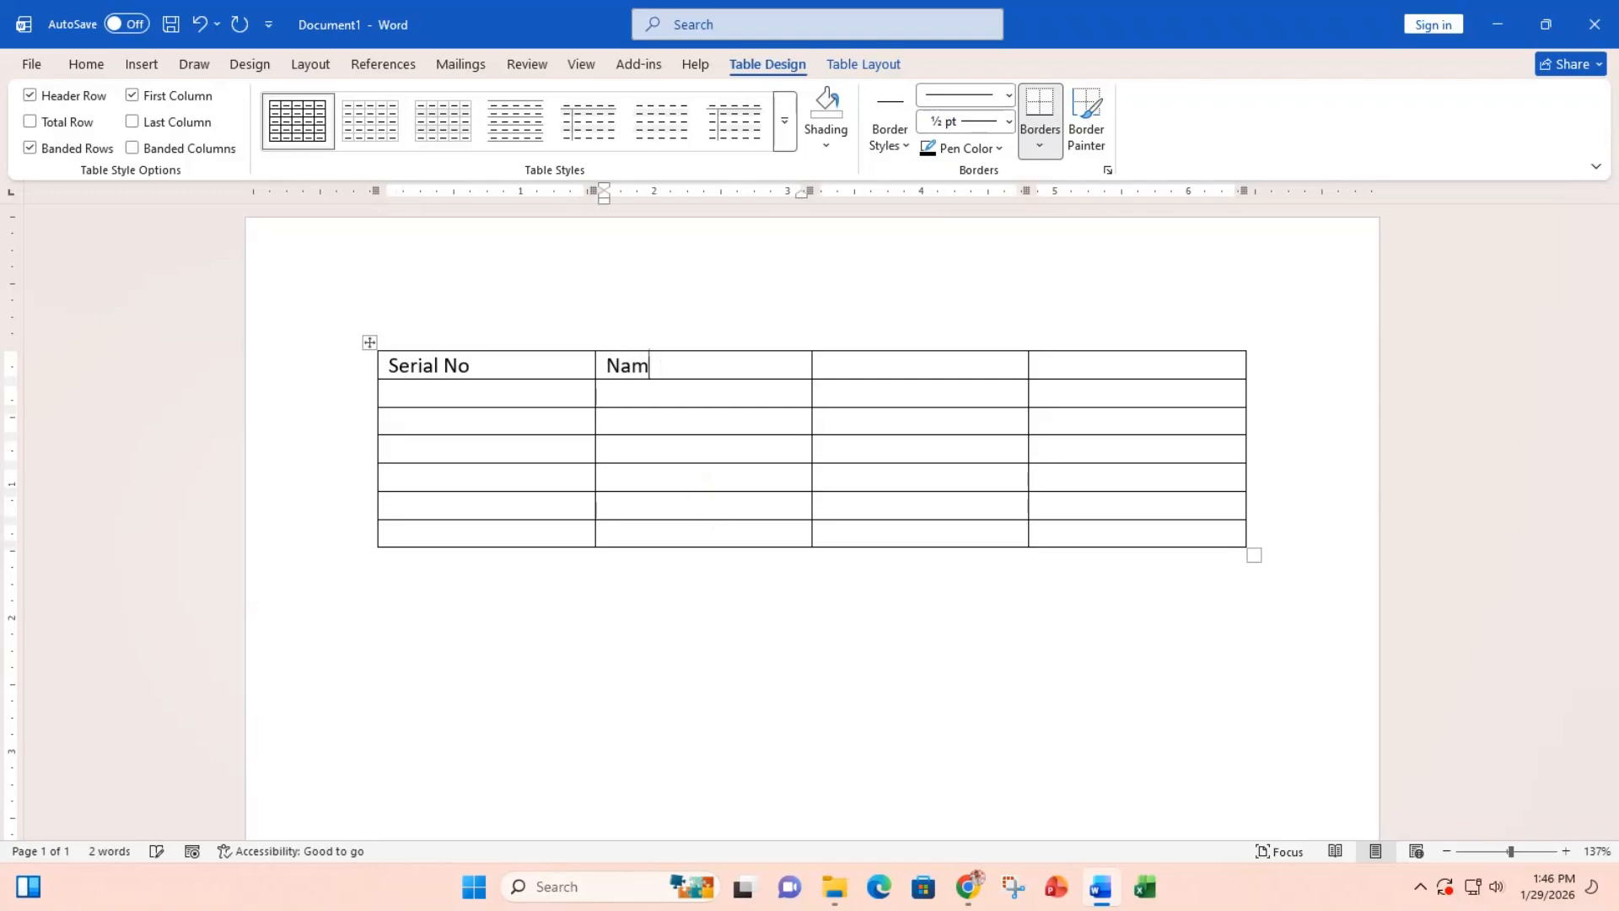
text(e Of S)
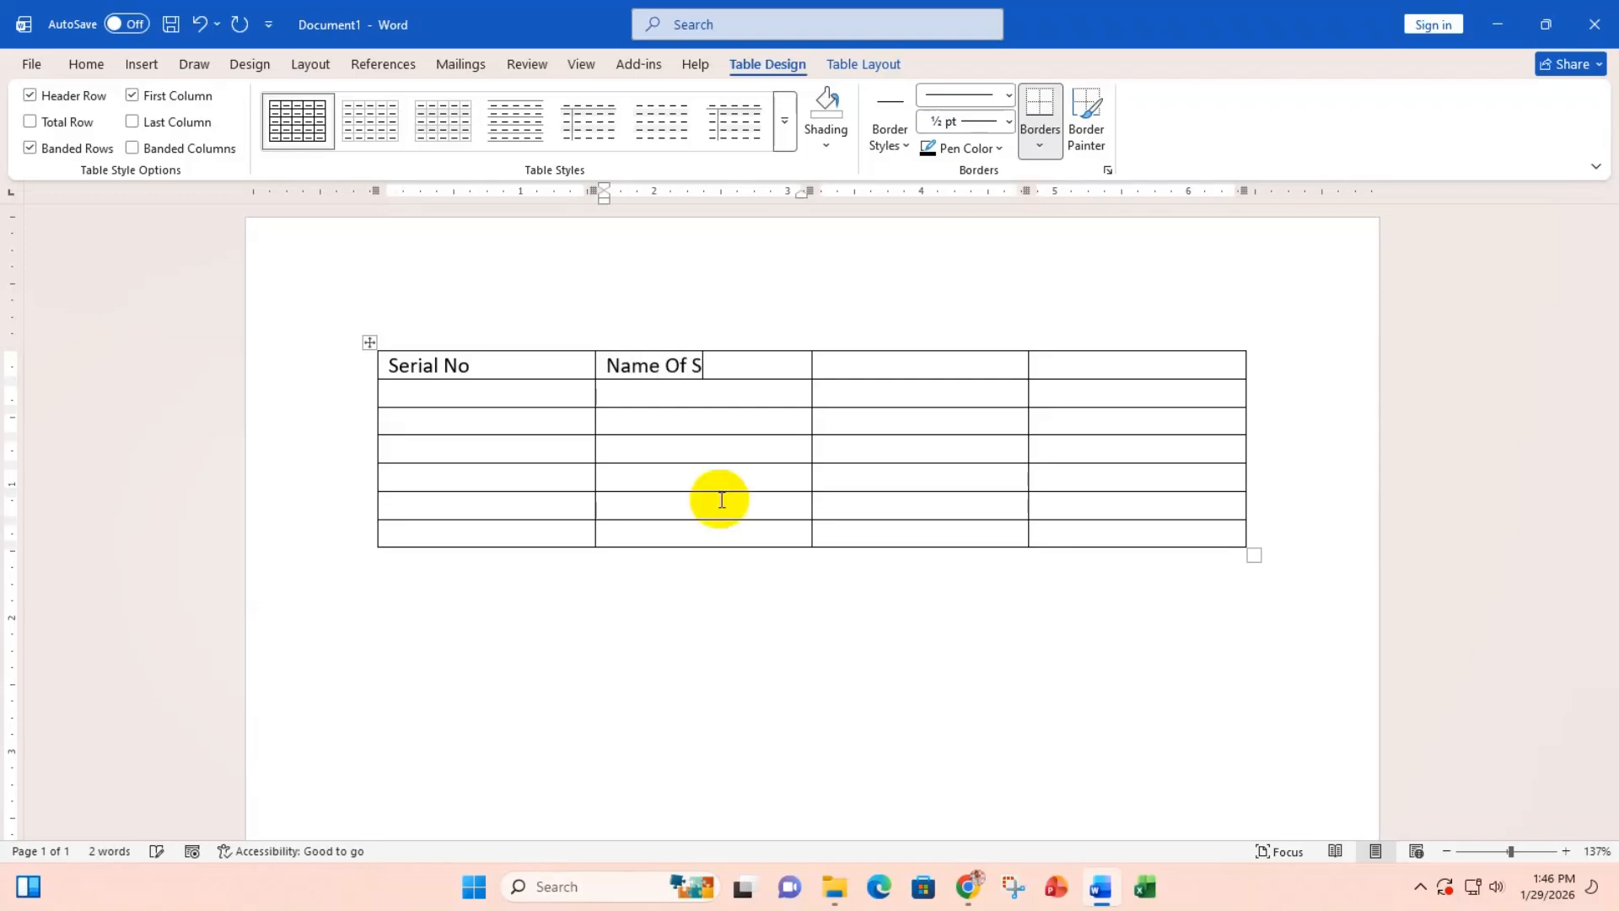
text(tudent)
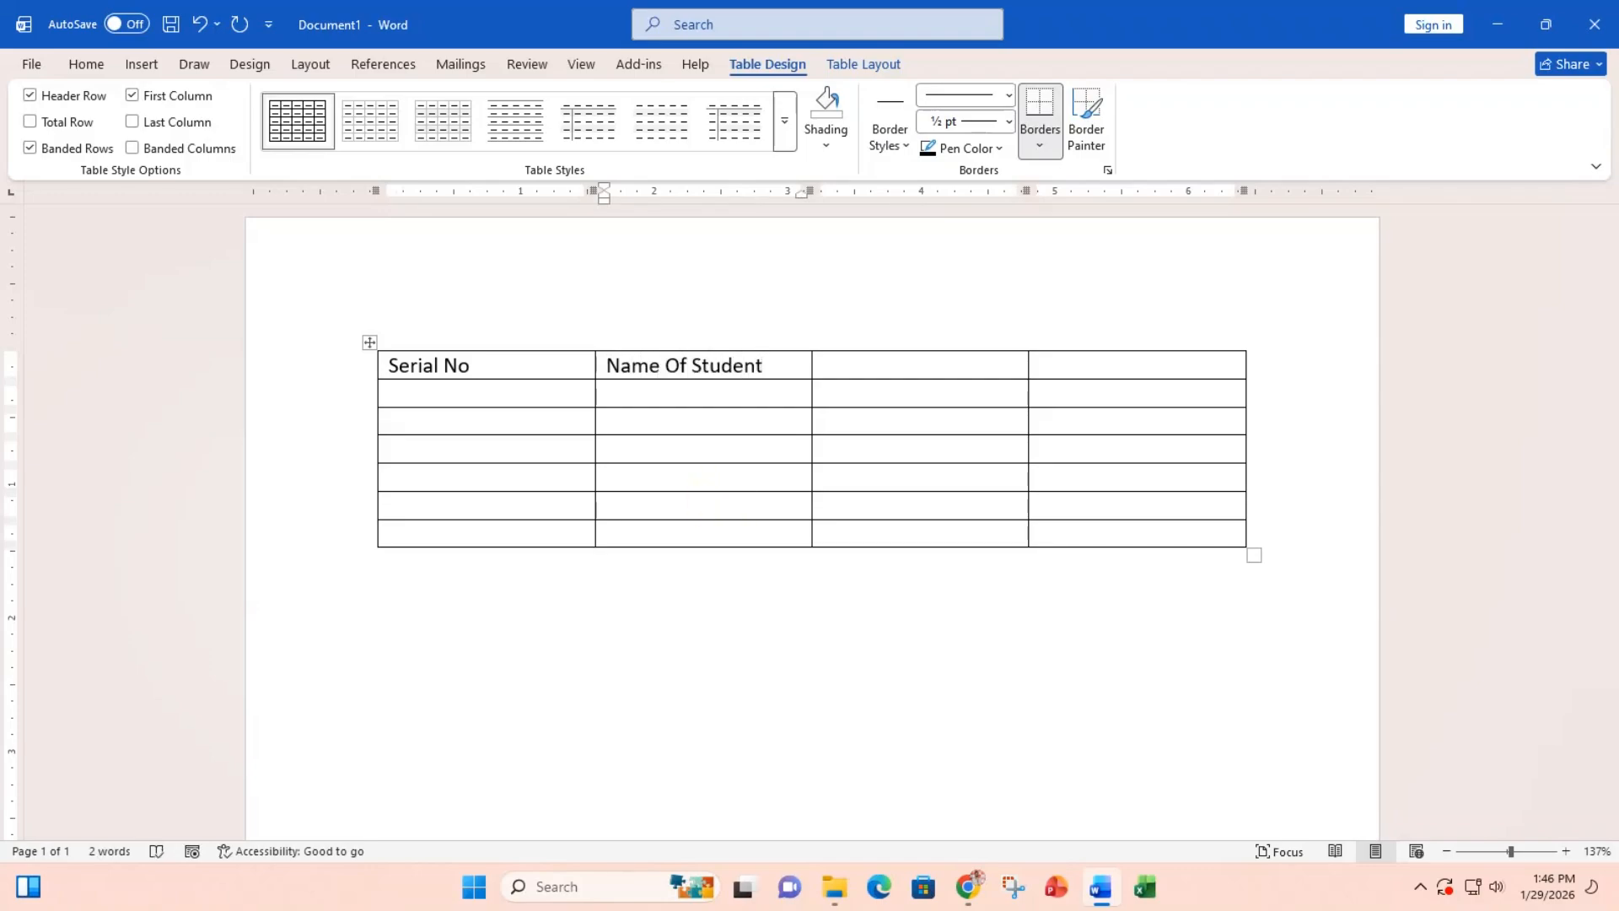
key(Tab)
text(Roll Number)
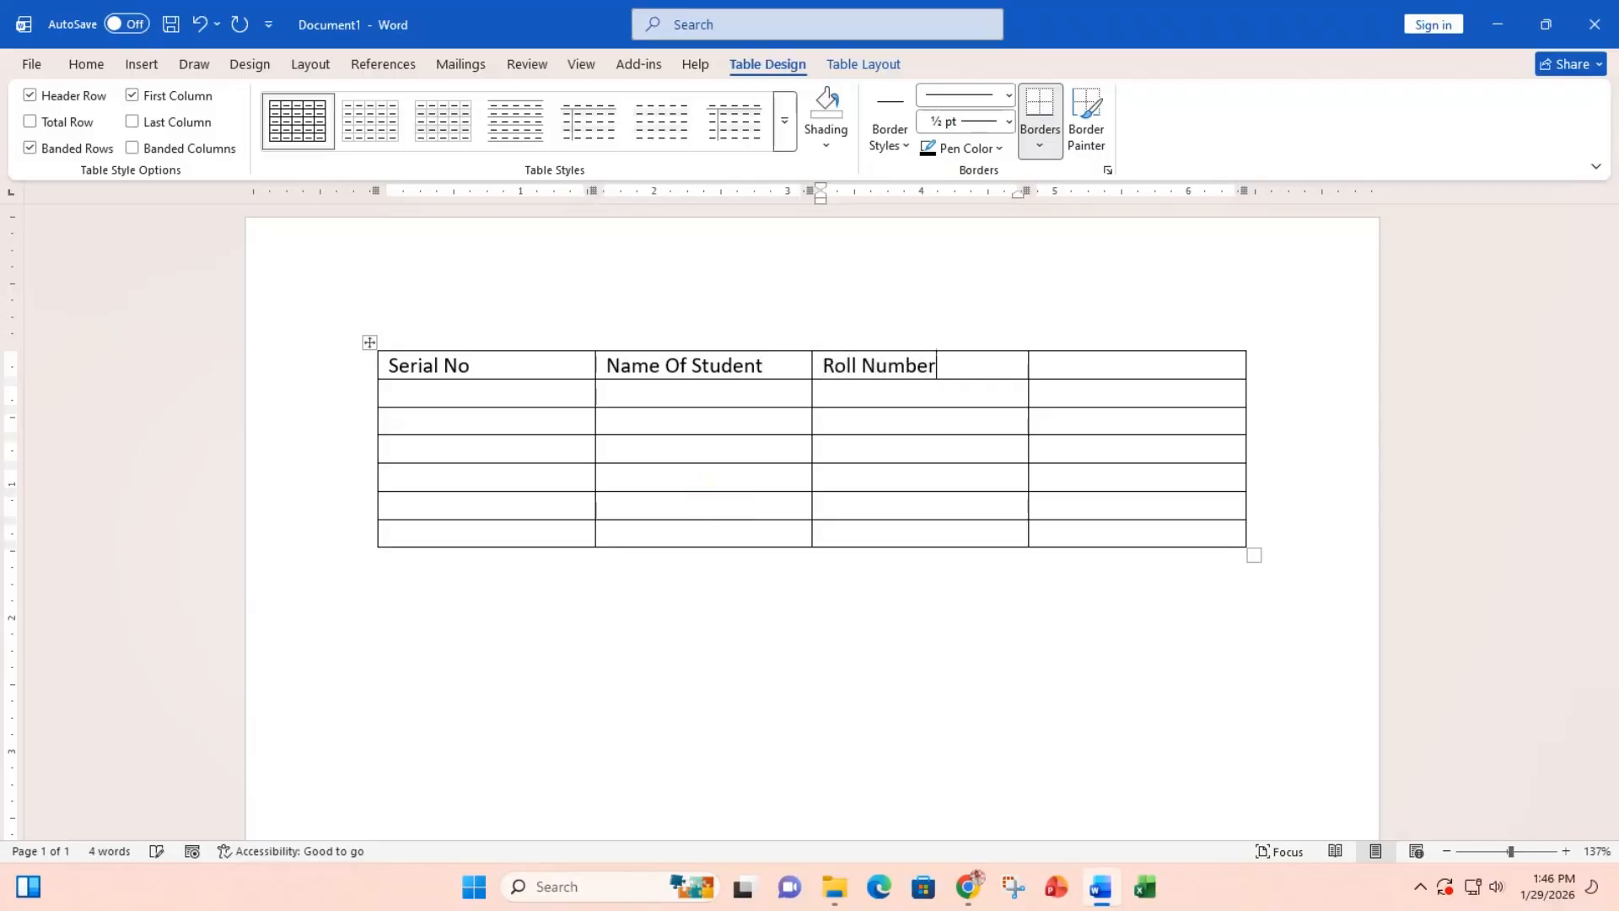
key(Tab)
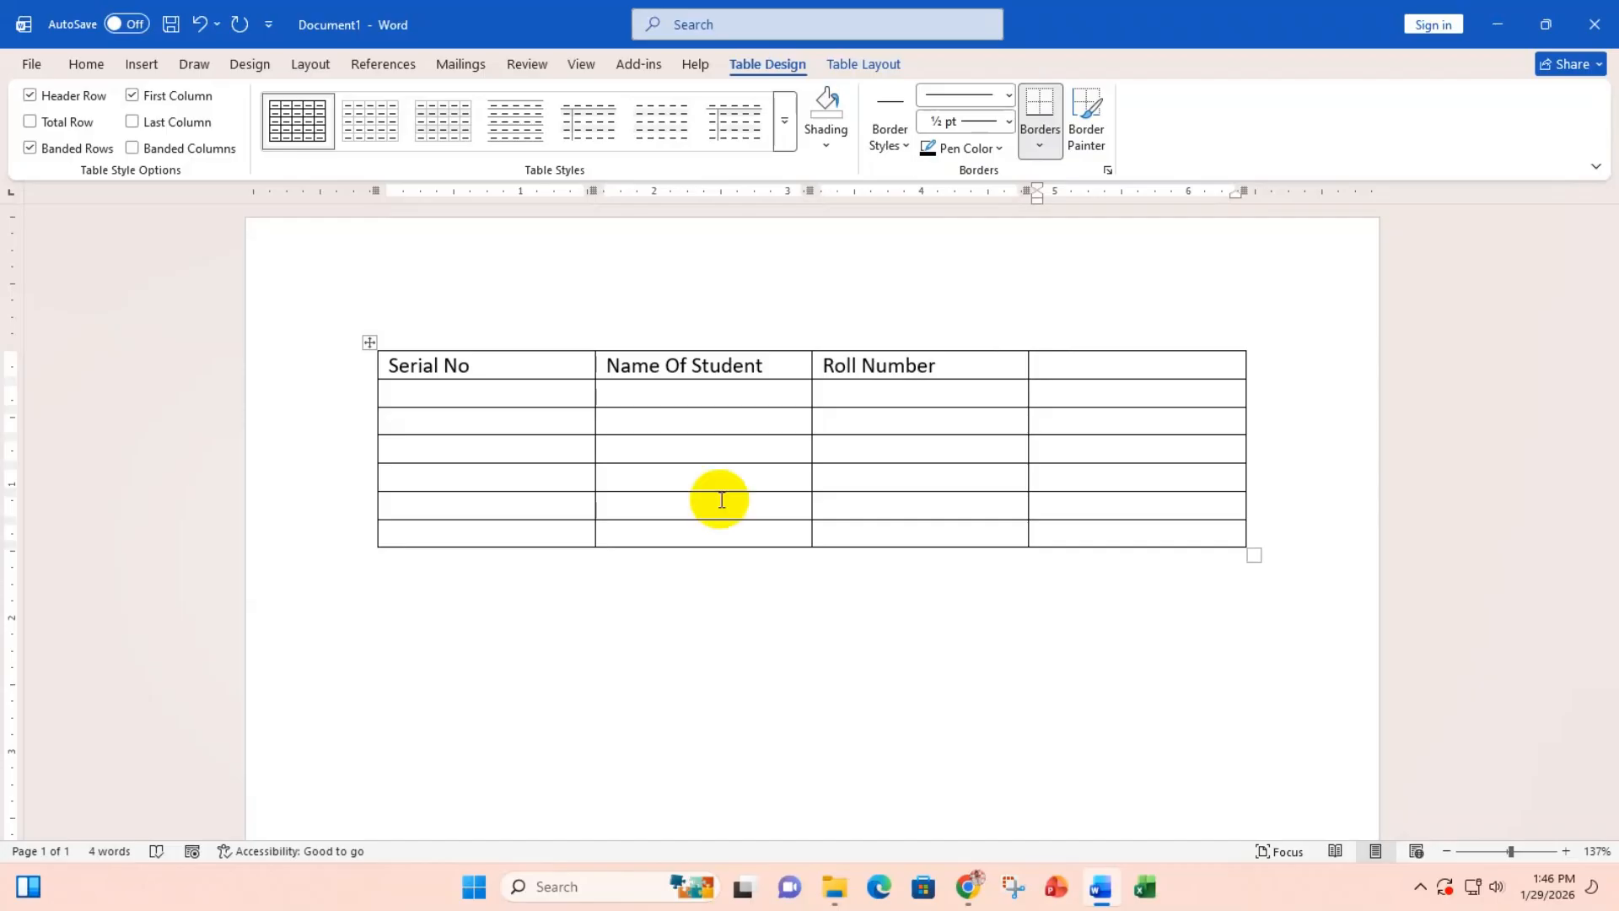
text(Mark)
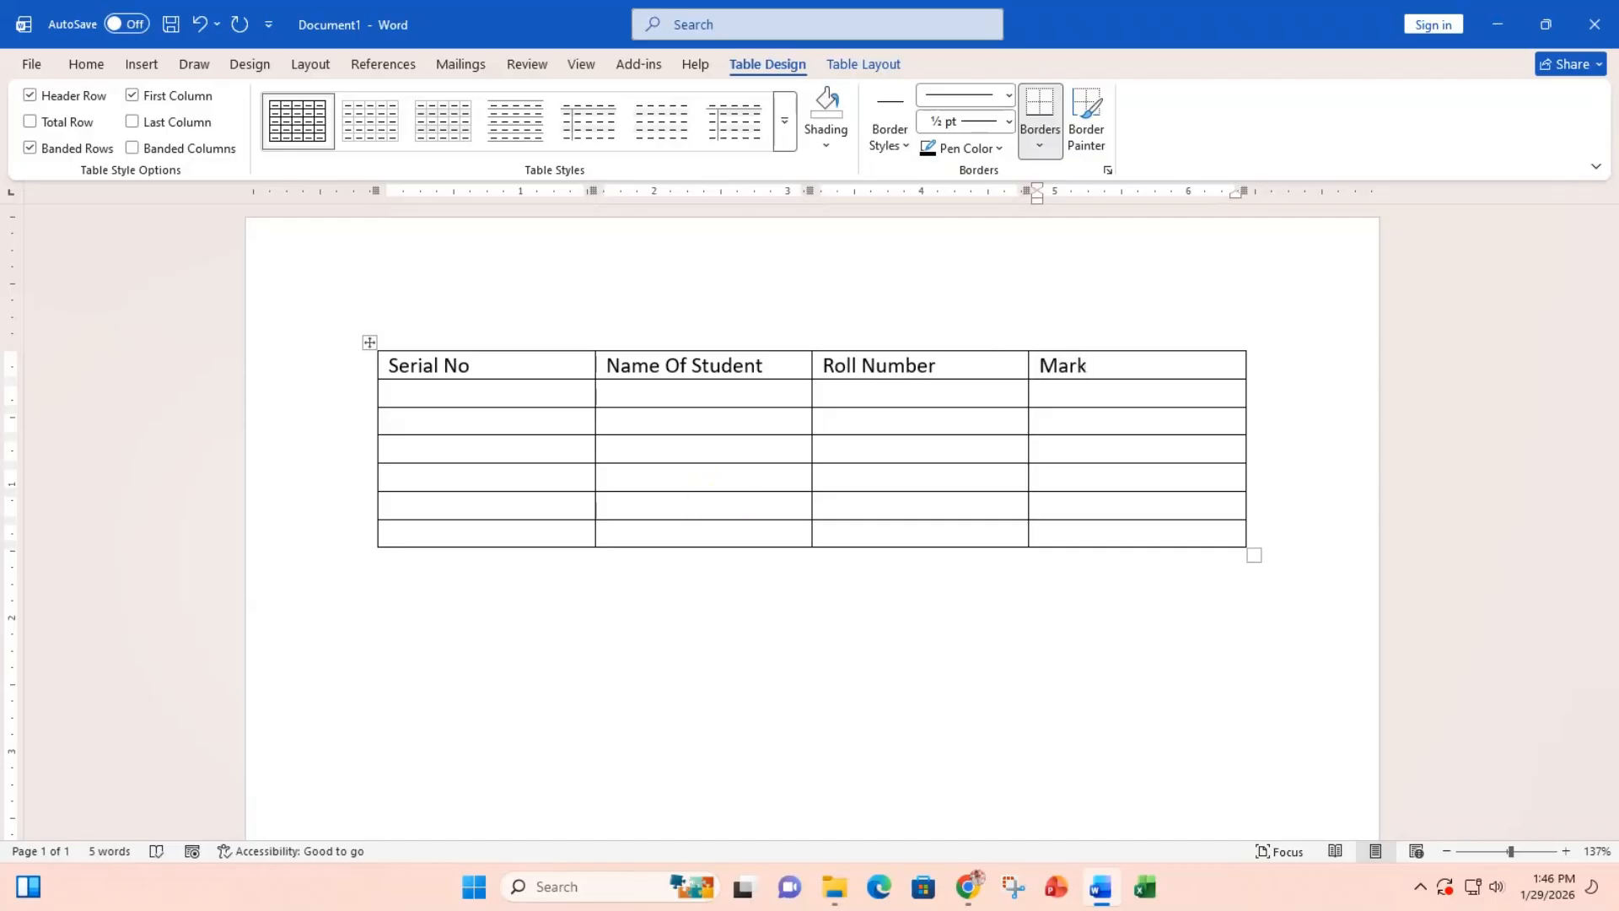
key(Tab)
Step: Fill row 01 with a student's name, their roll number and mark 89
text(01)
key(Tab)
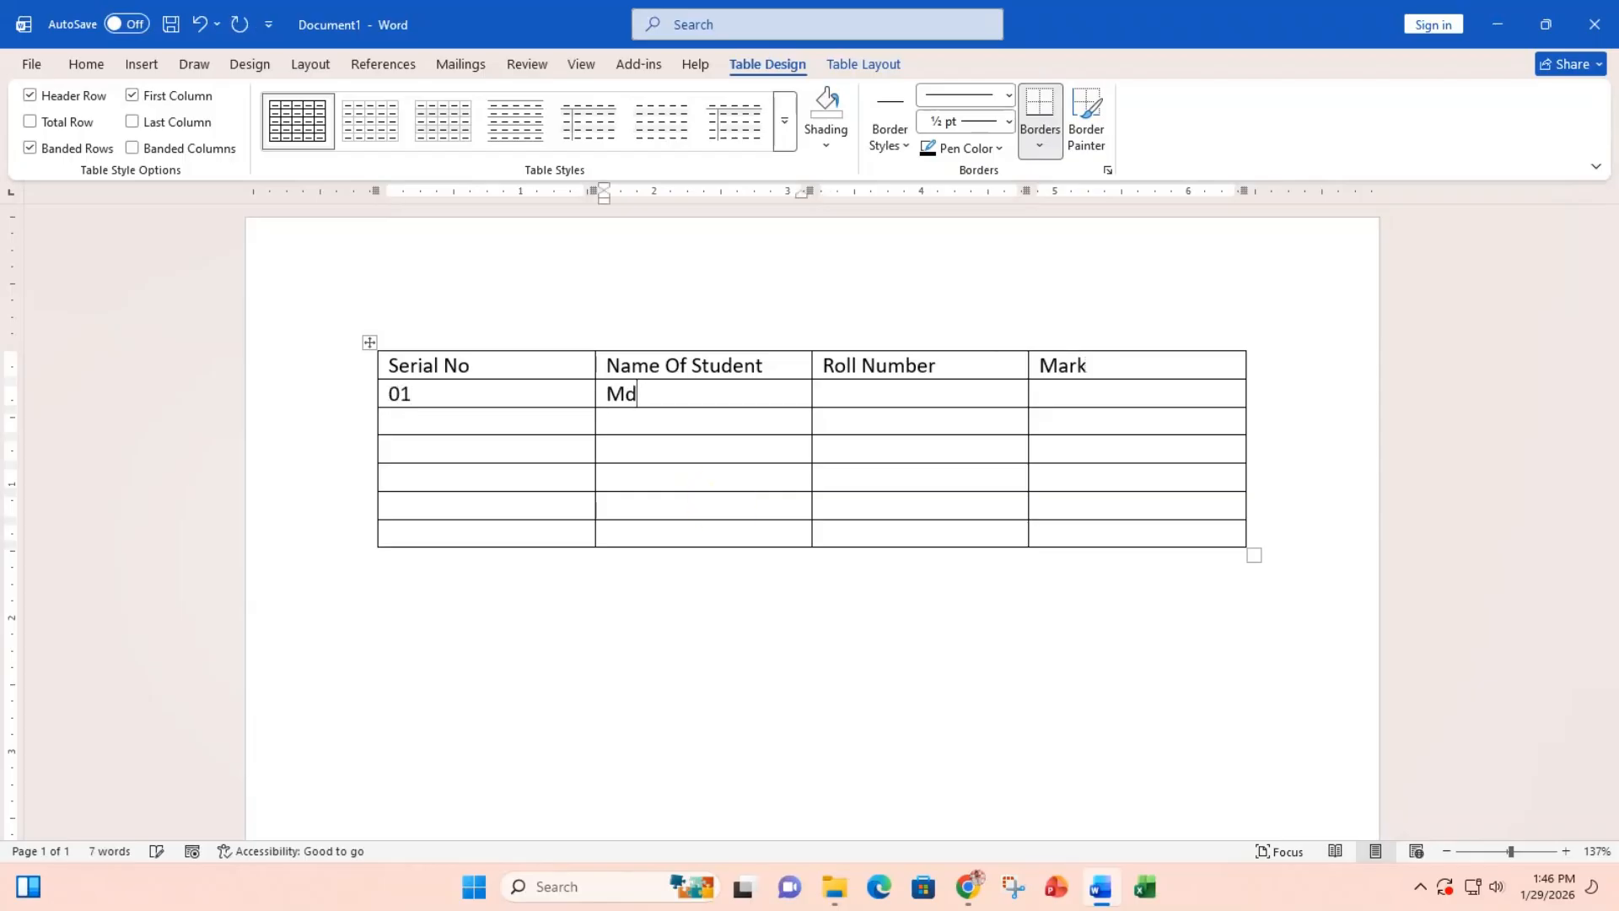
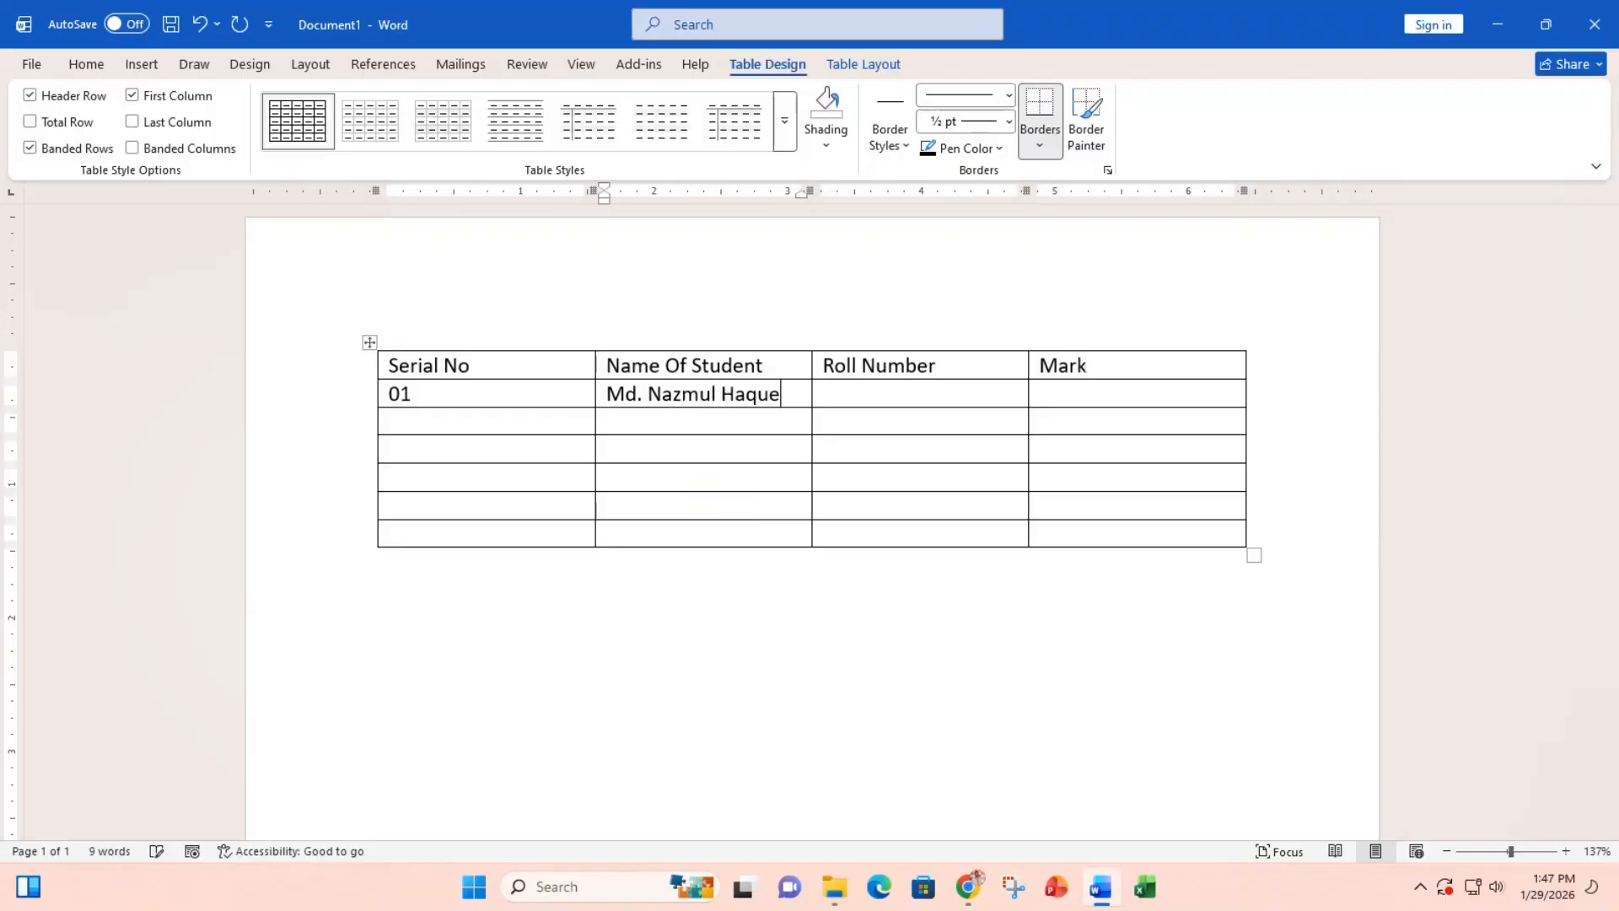
key(Tab)
text(10101)
key(Tab)
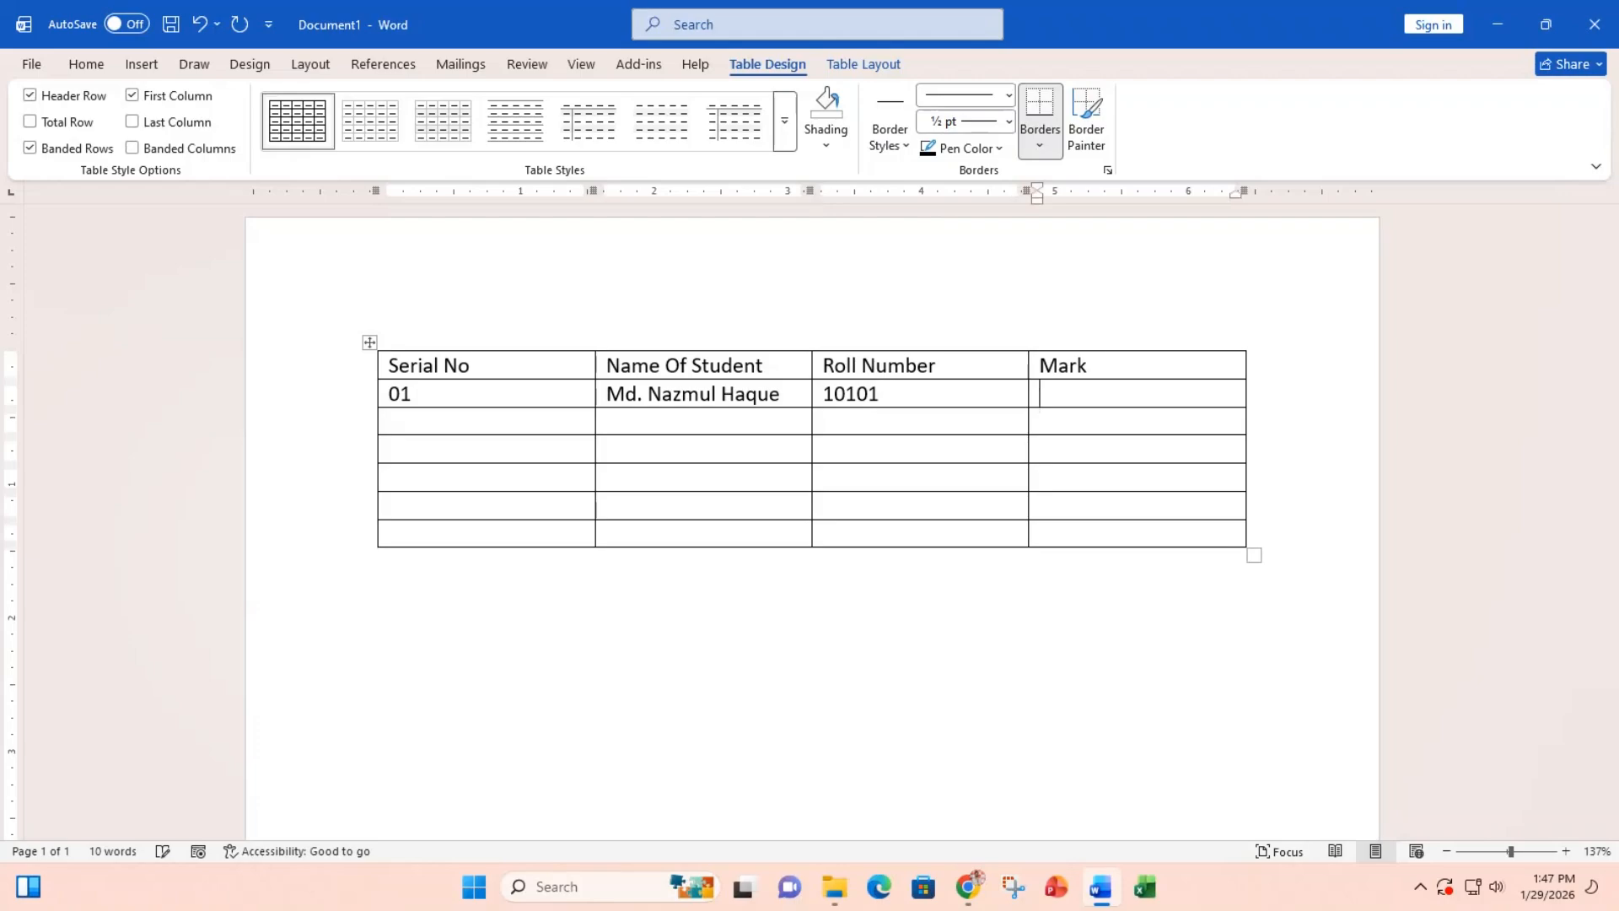
text(89)
key(Tab)
Step: Number the remaining first-column cells 02 through 06
text(02)
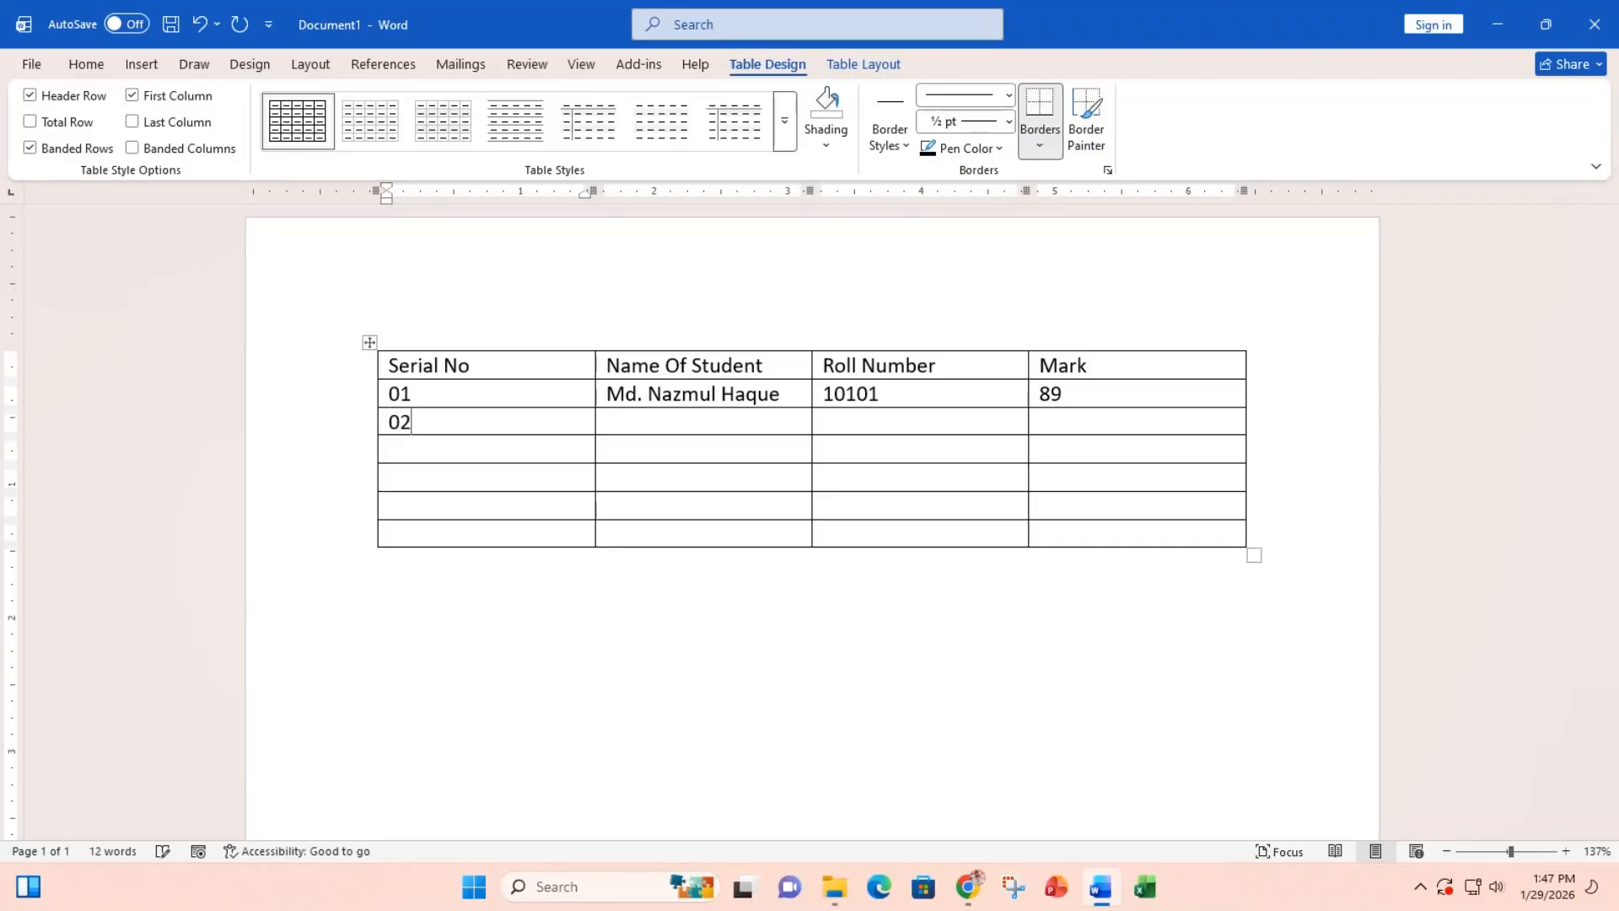
key(Down)
text(03)
text(04)
key(Down)
text(05)
key(Down)
text(06)
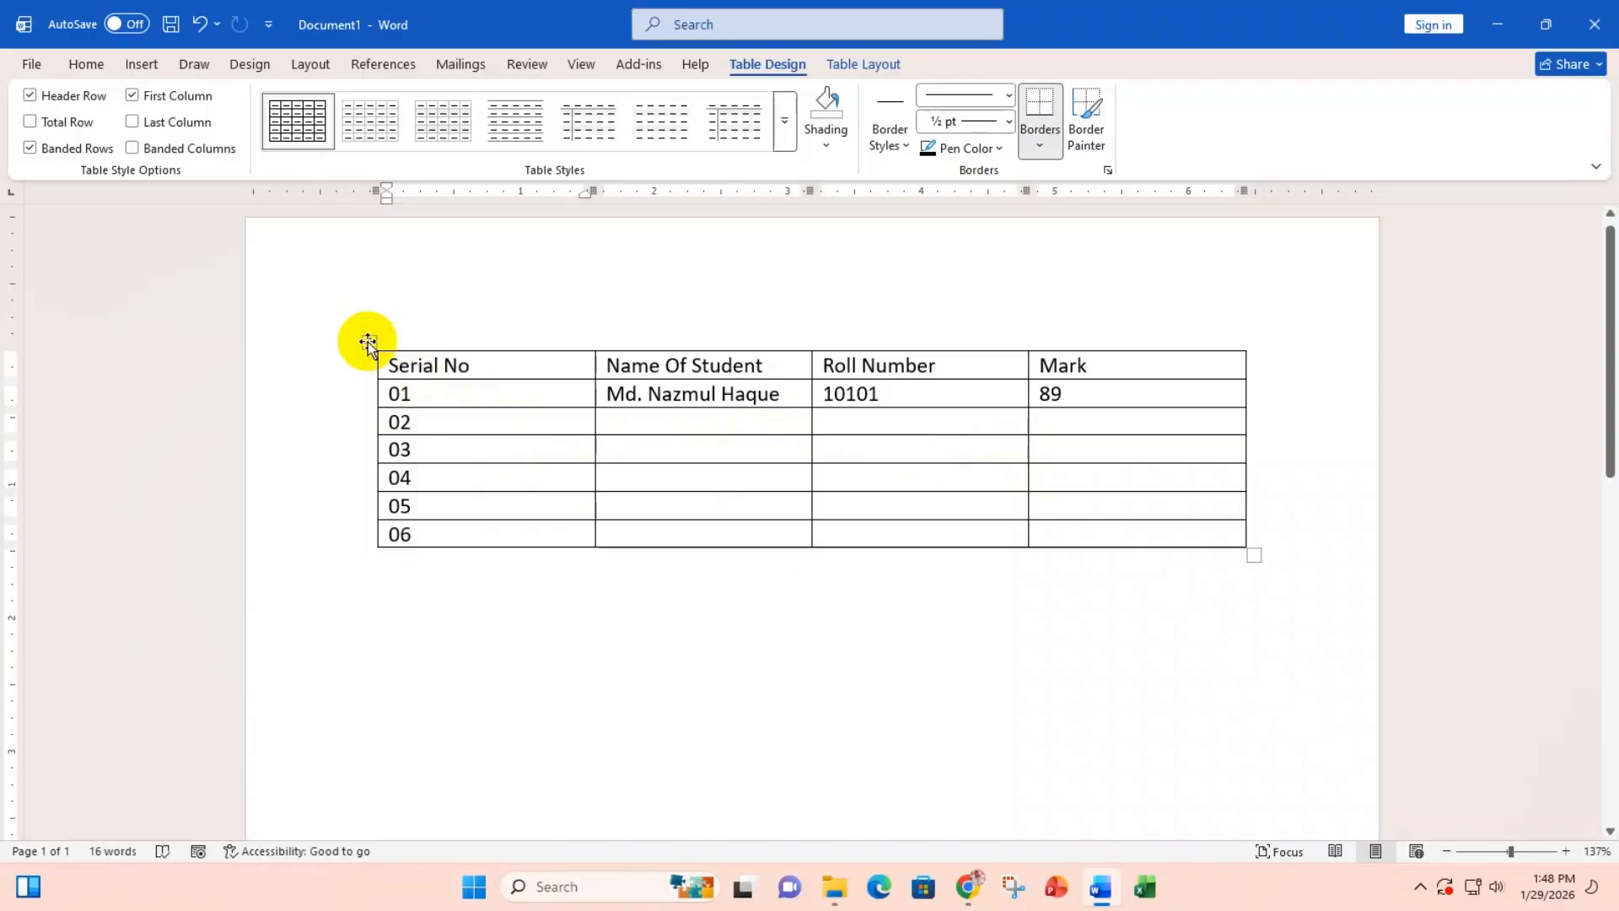
Step: Select the entire student table and delete it with Backspace
click(367, 341)
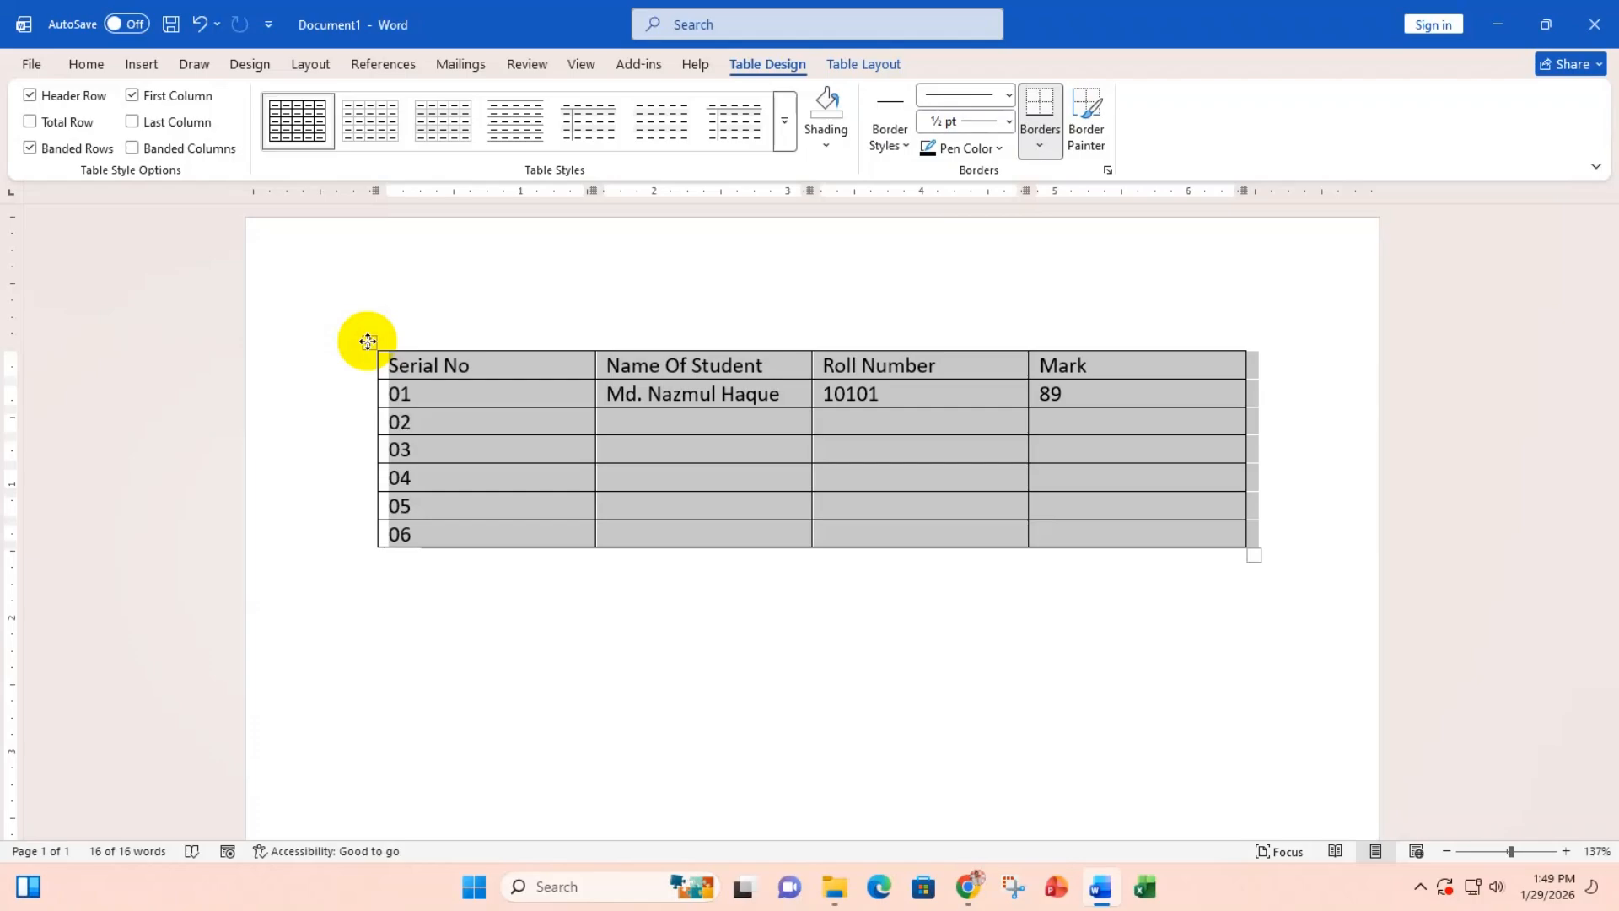
key(BackSpace)
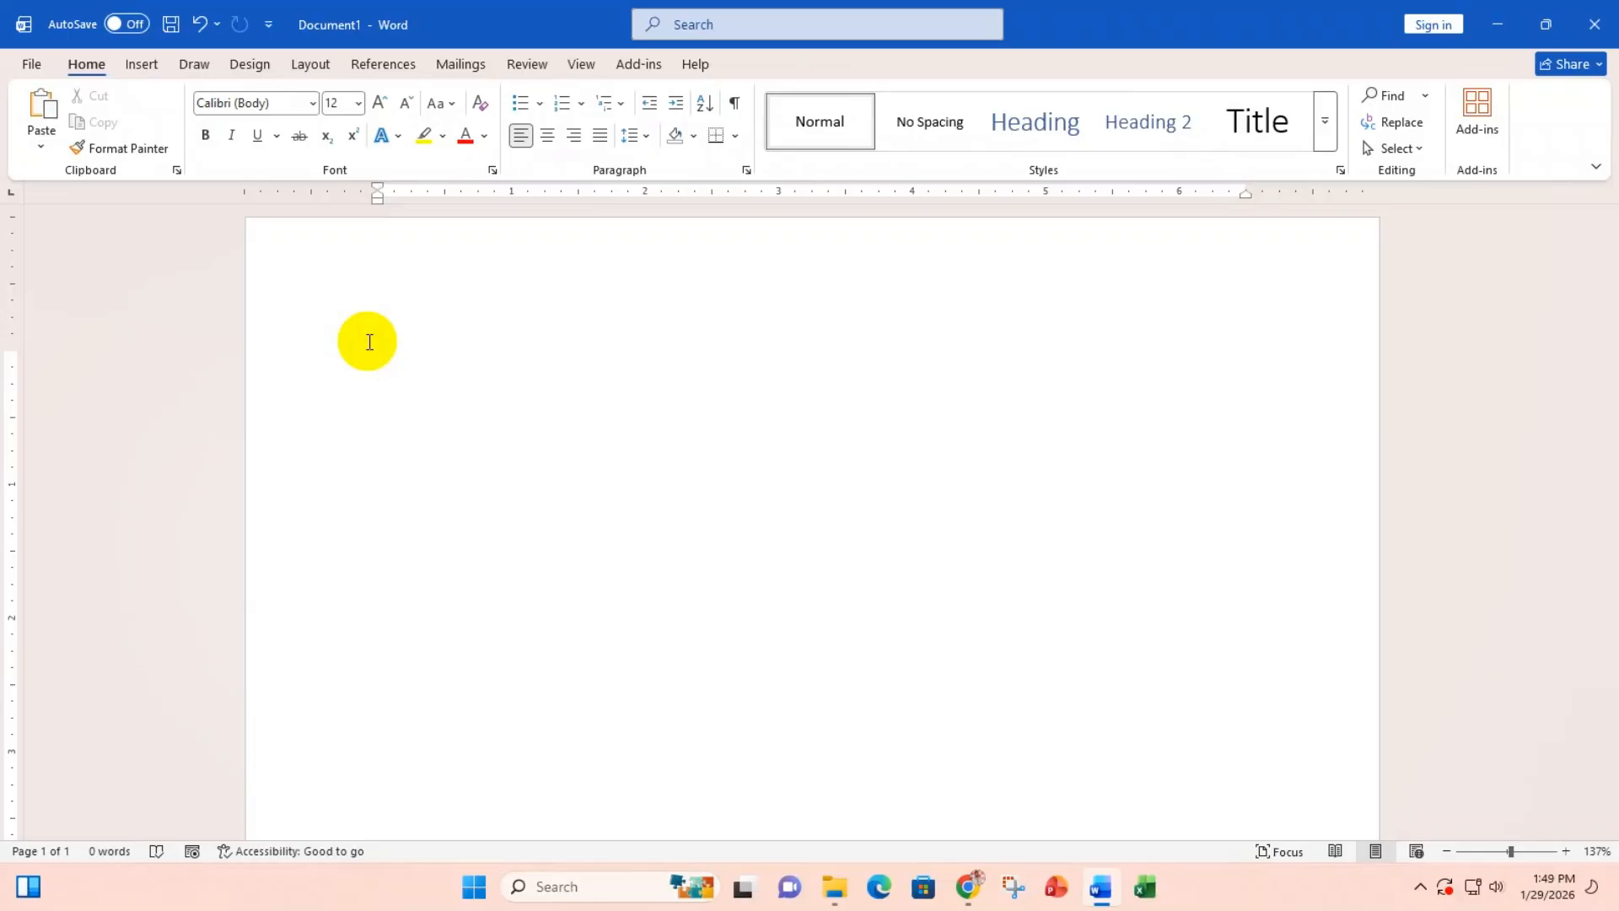
key(ctrl+z)
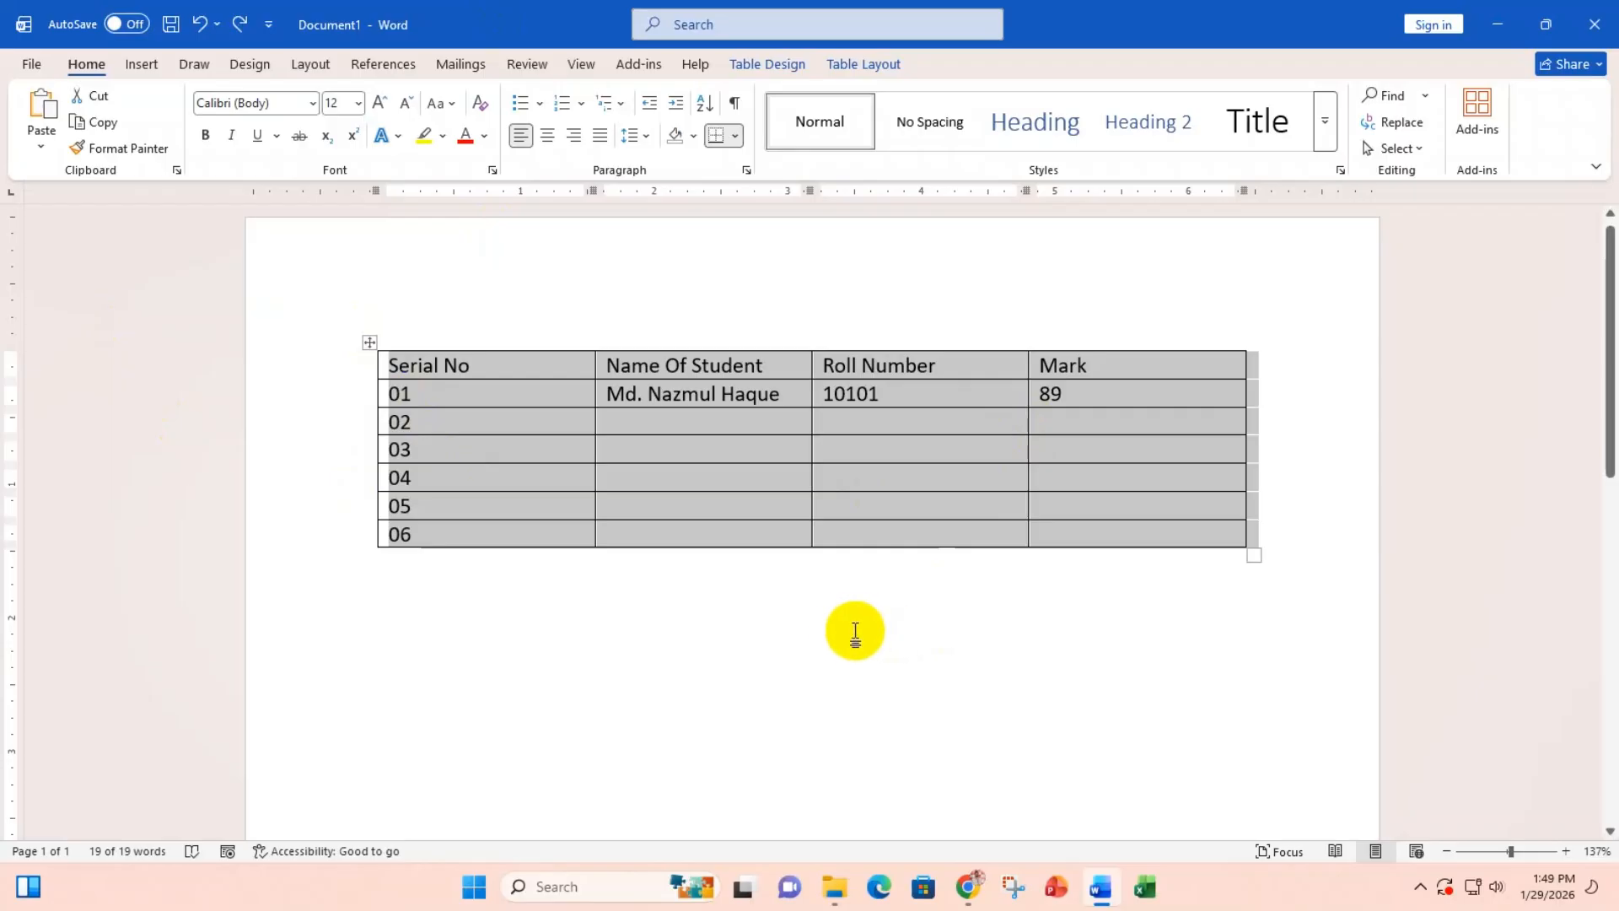
click(472, 397)
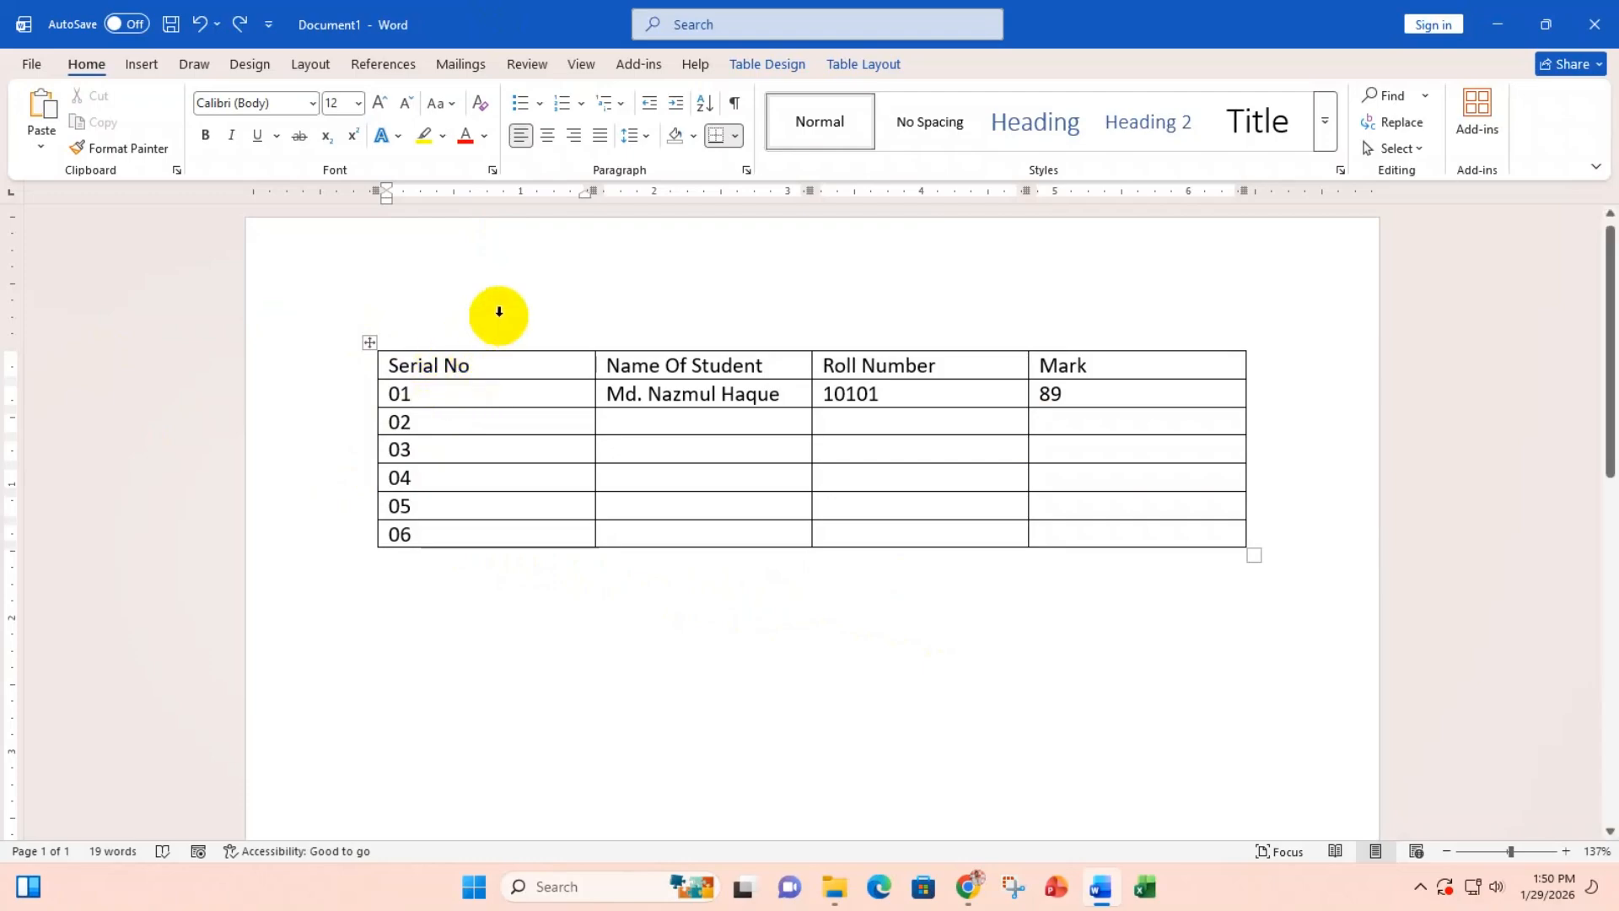
click(695, 332)
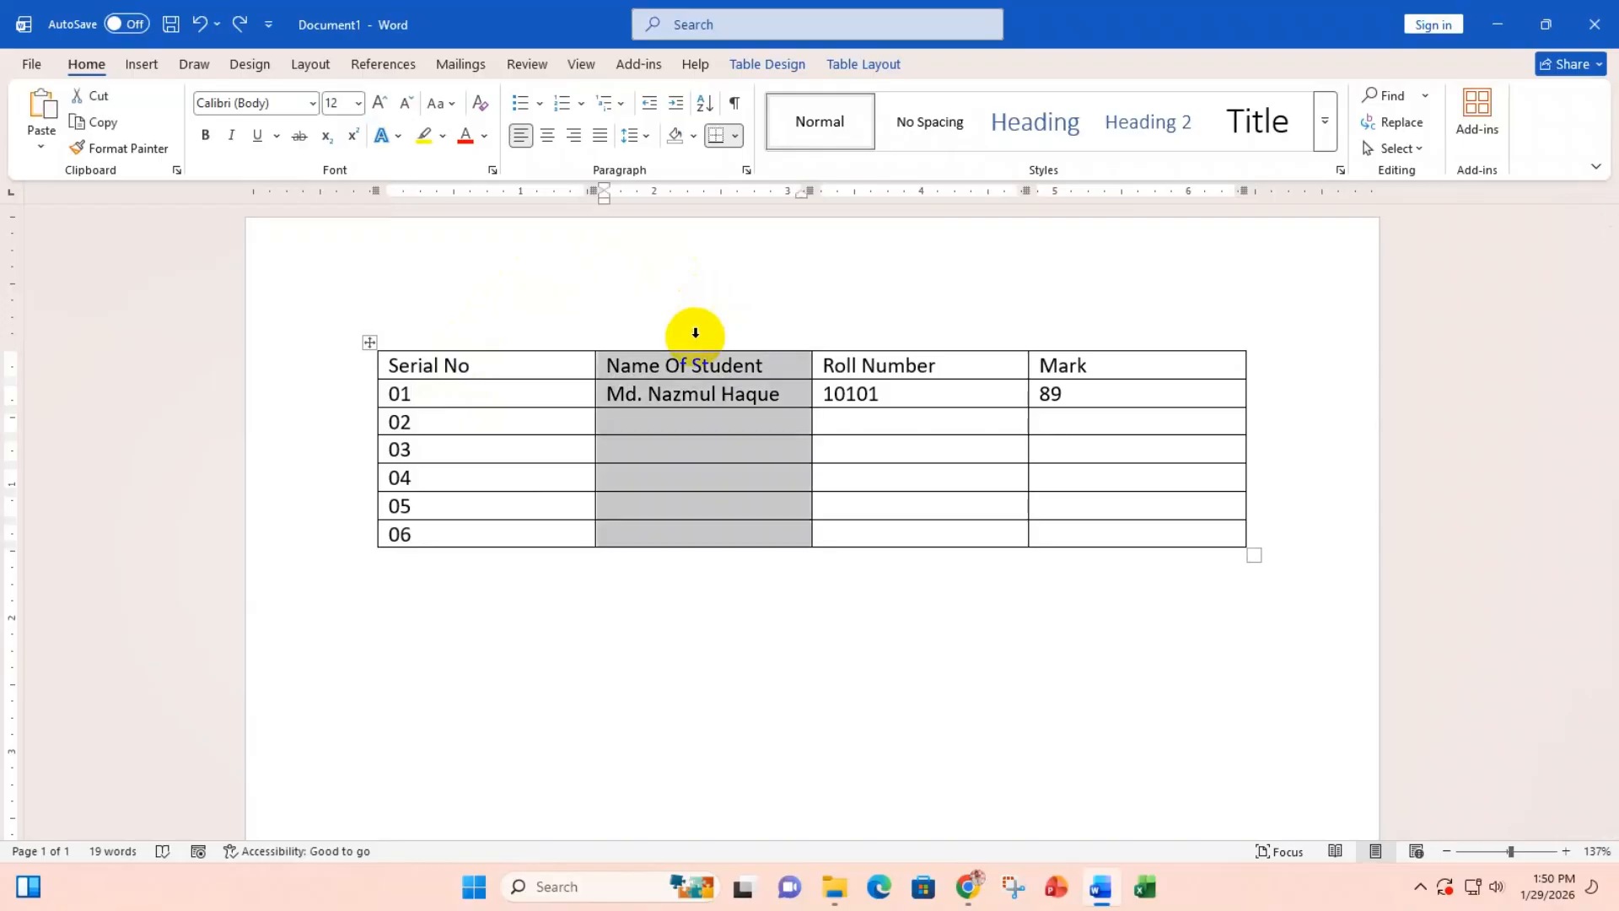
click(323, 434)
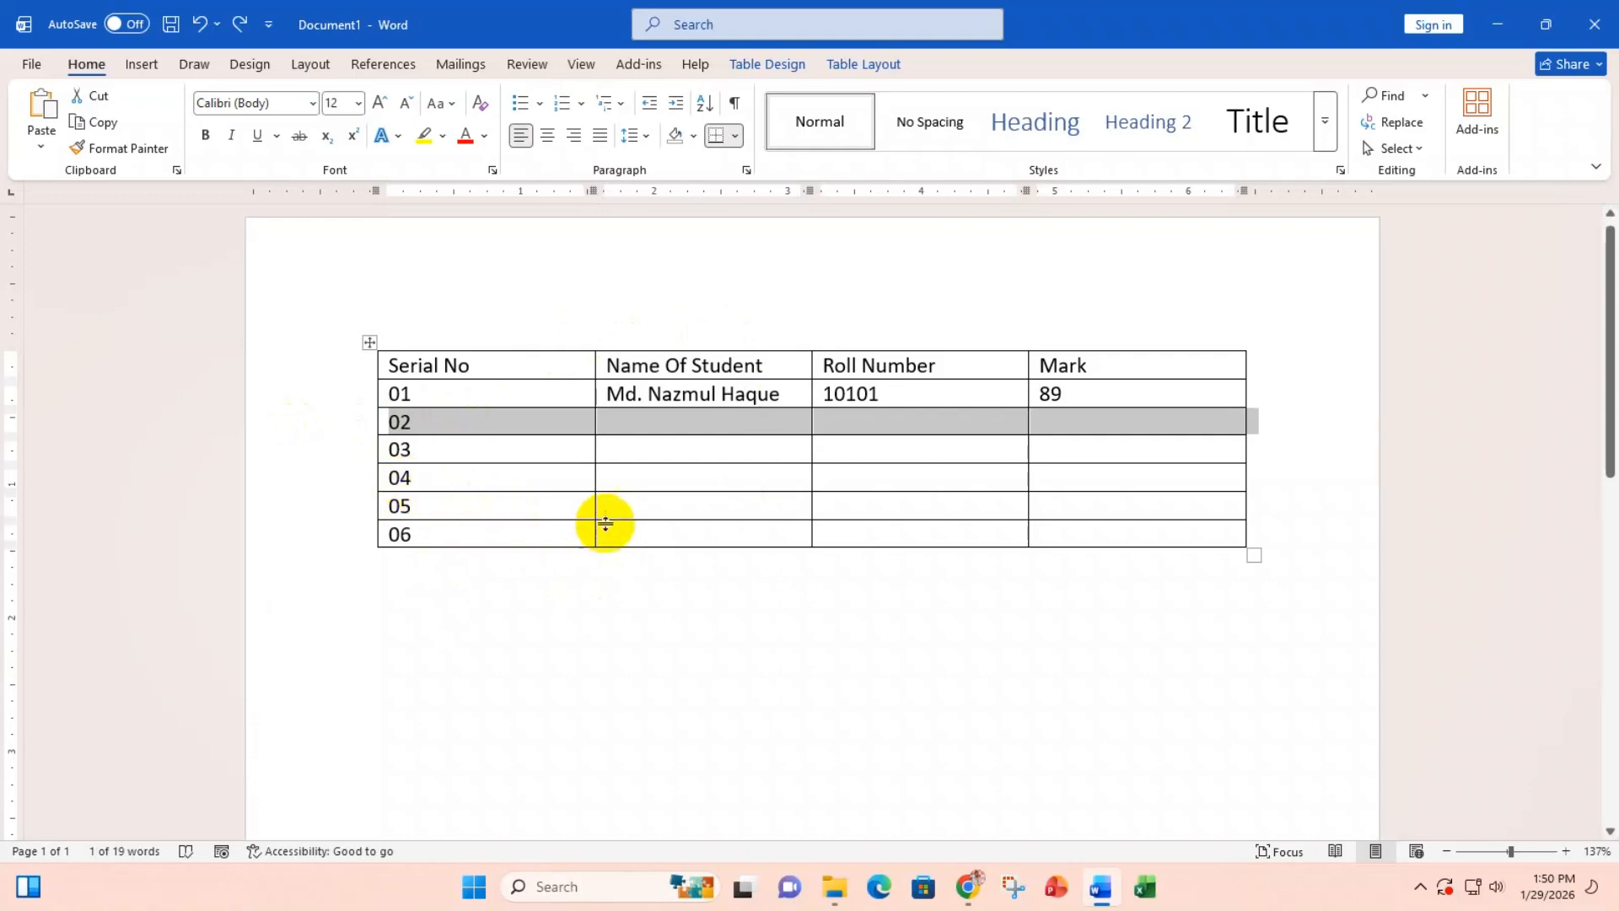
click(623, 449)
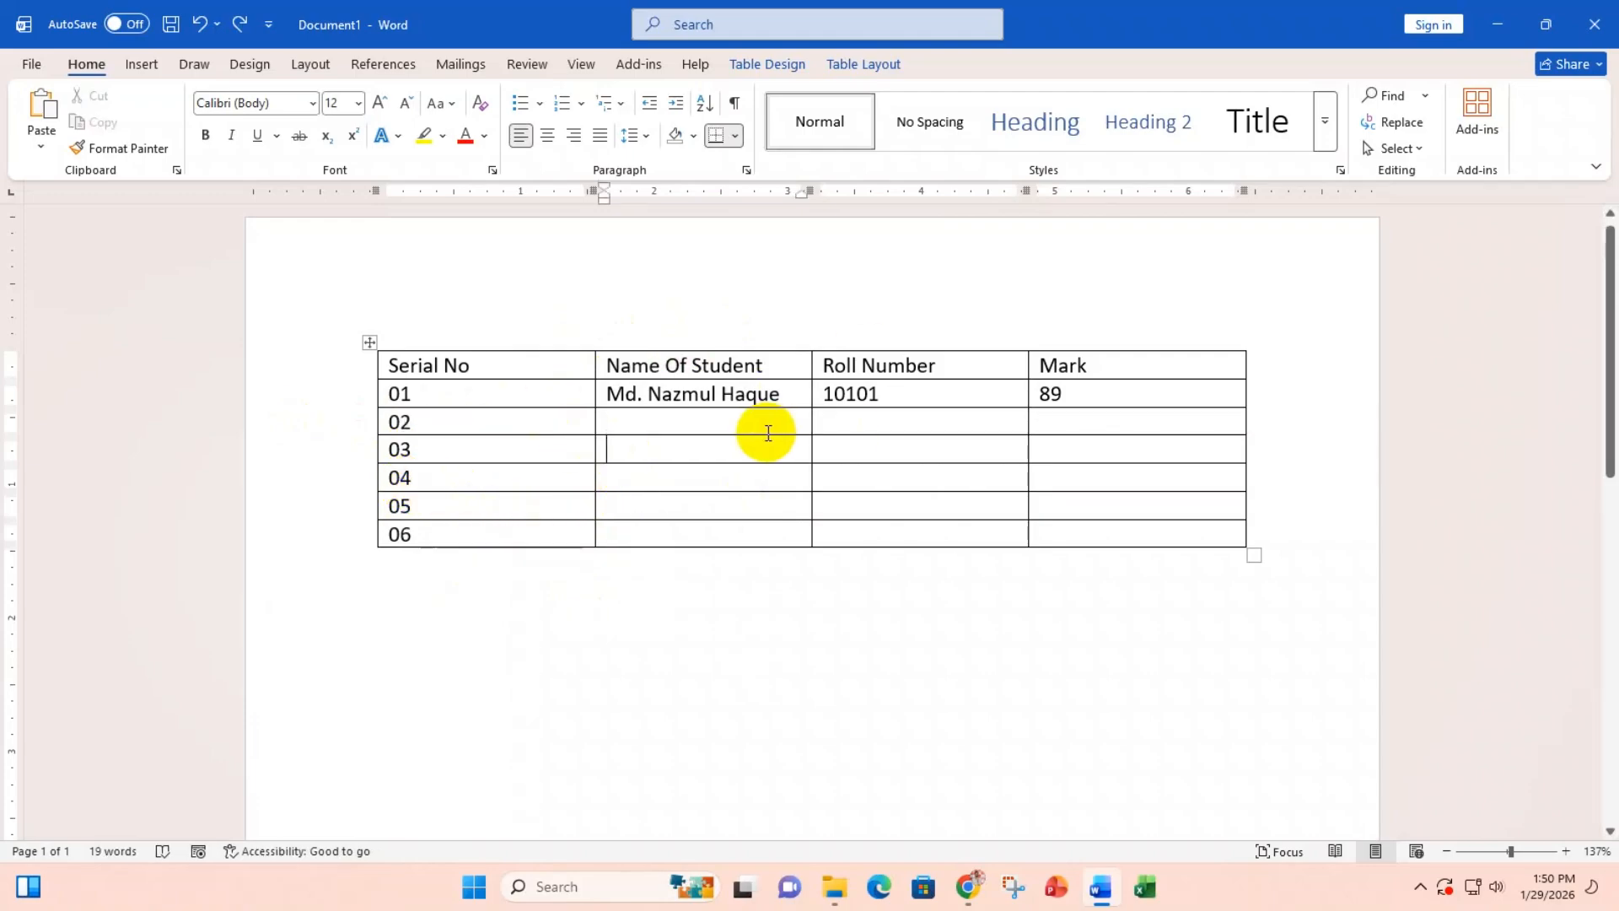
click(601, 455)
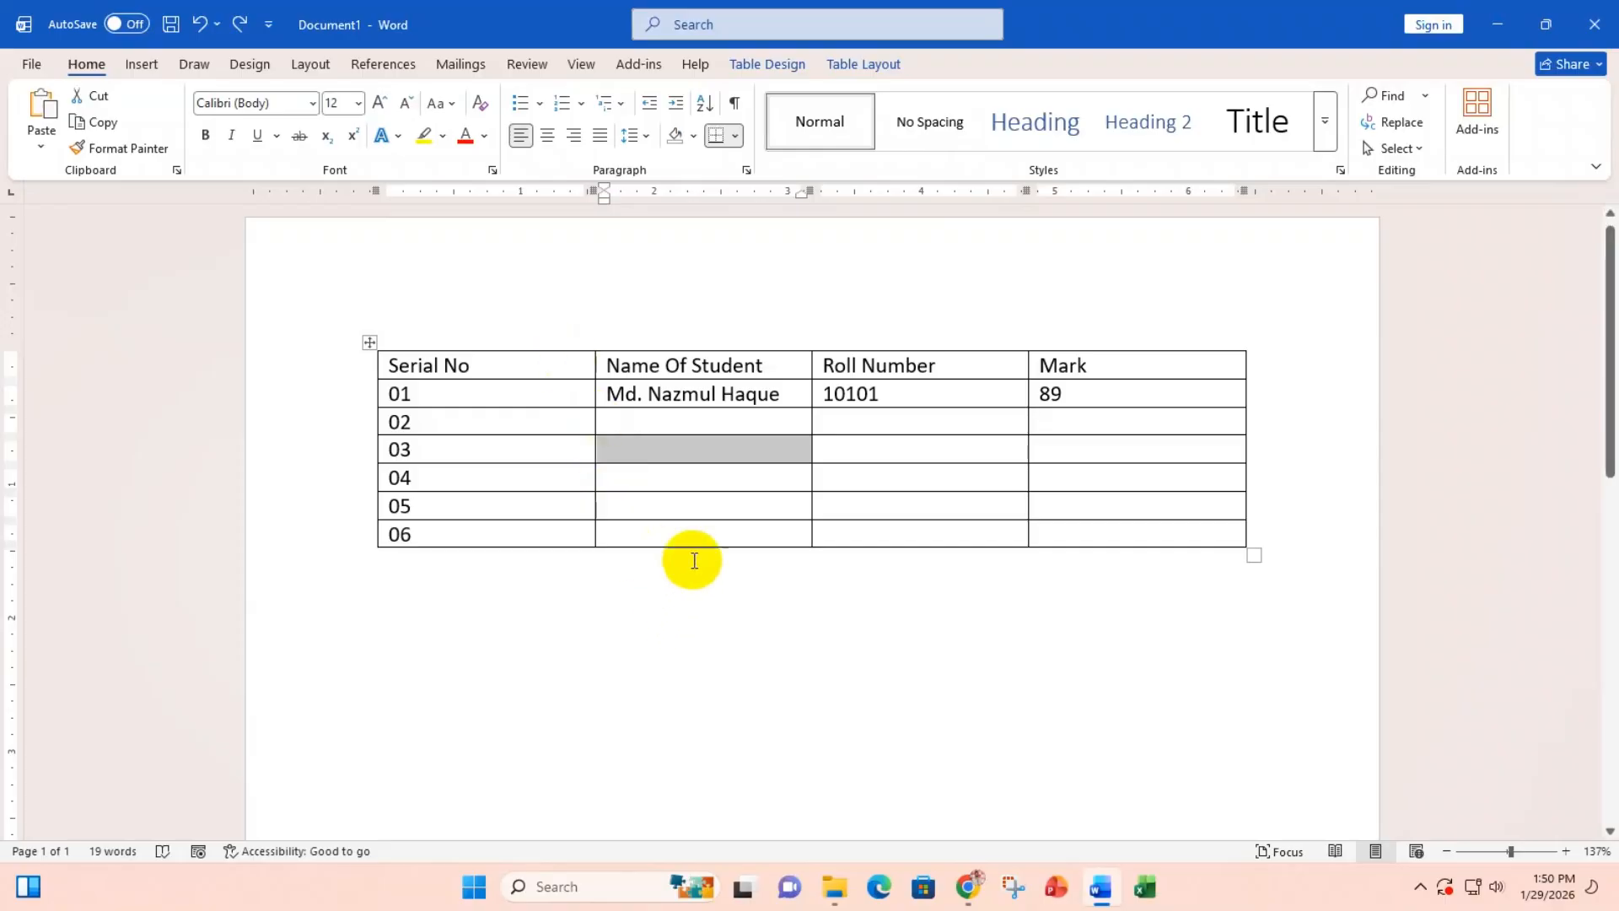
drag(672, 419, 896, 493)
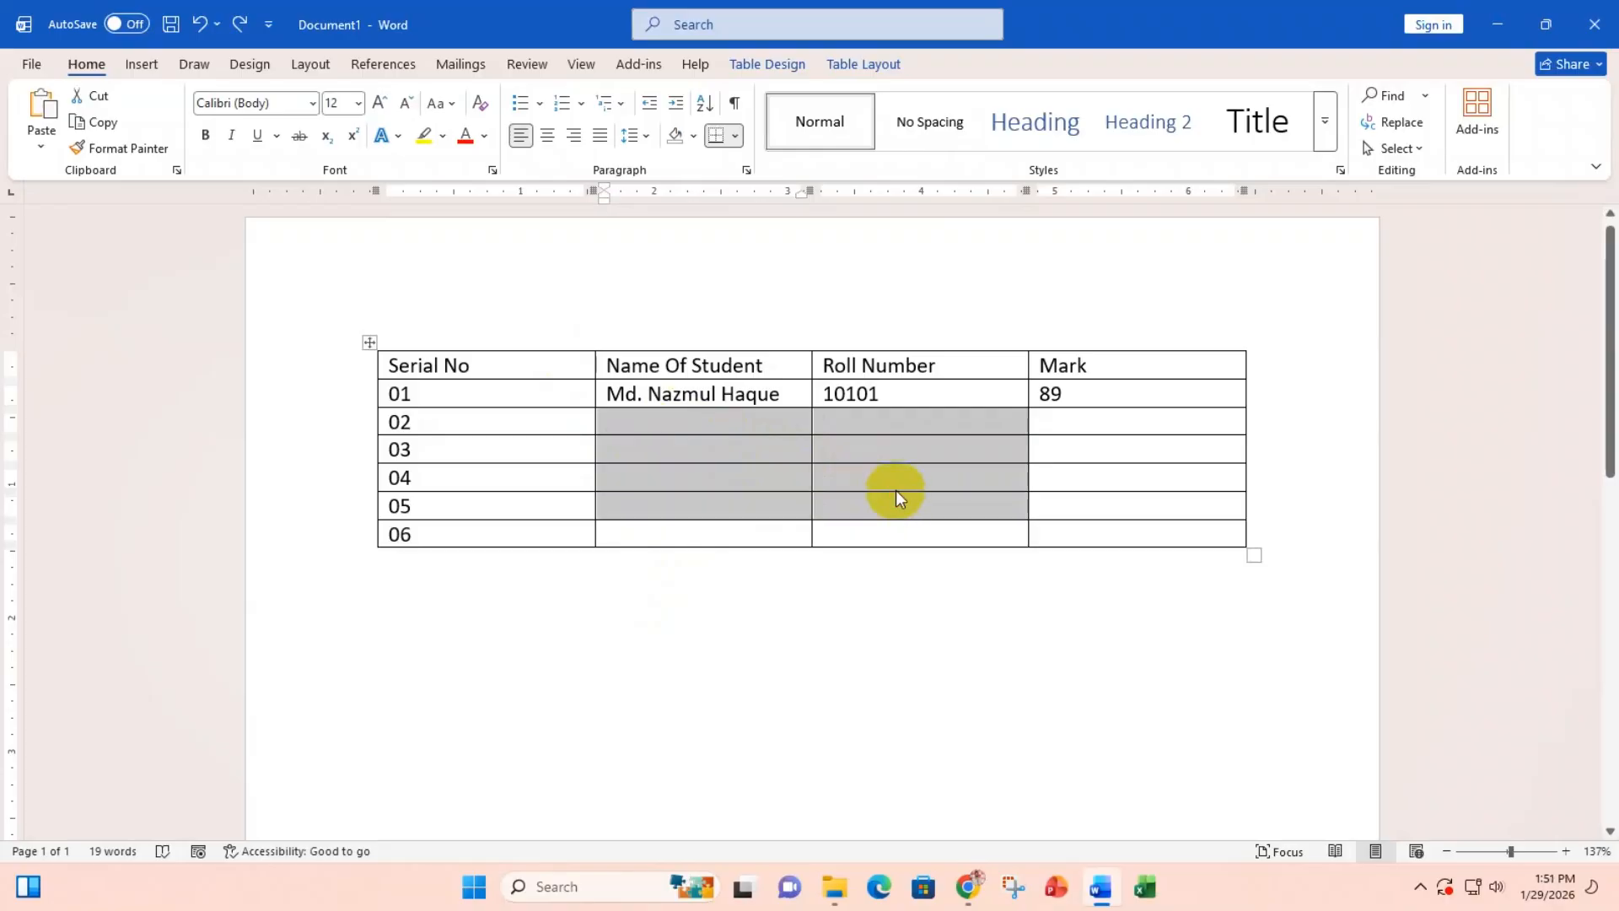
click(636, 420)
drag(636, 421, 1037, 513)
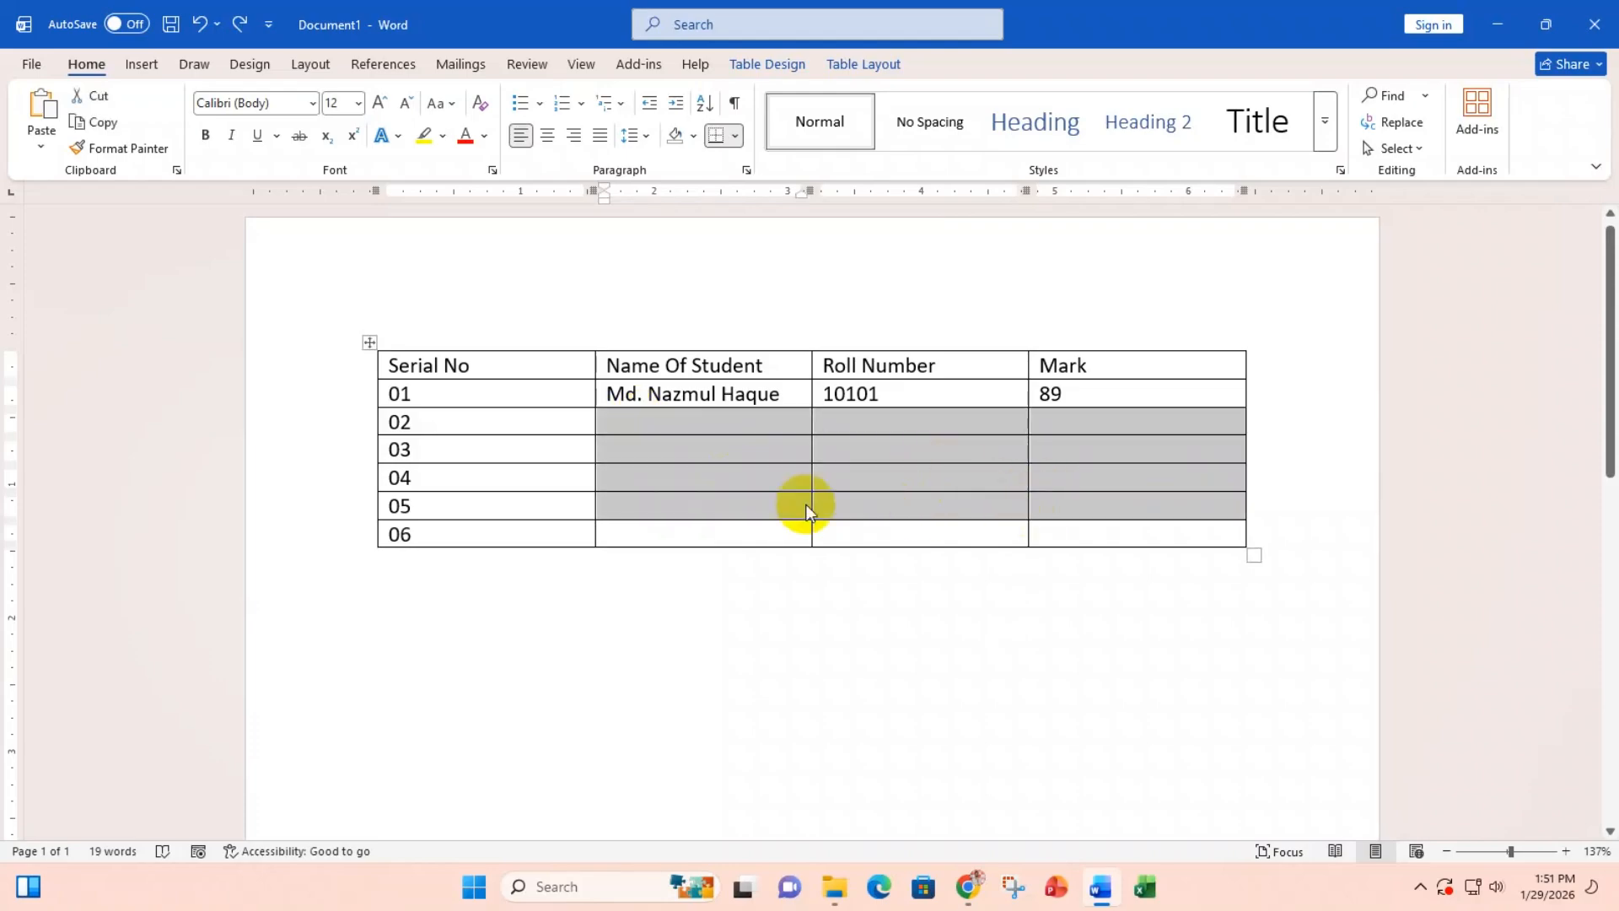
drag(747, 422, 753, 518)
drag(873, 442, 878, 521)
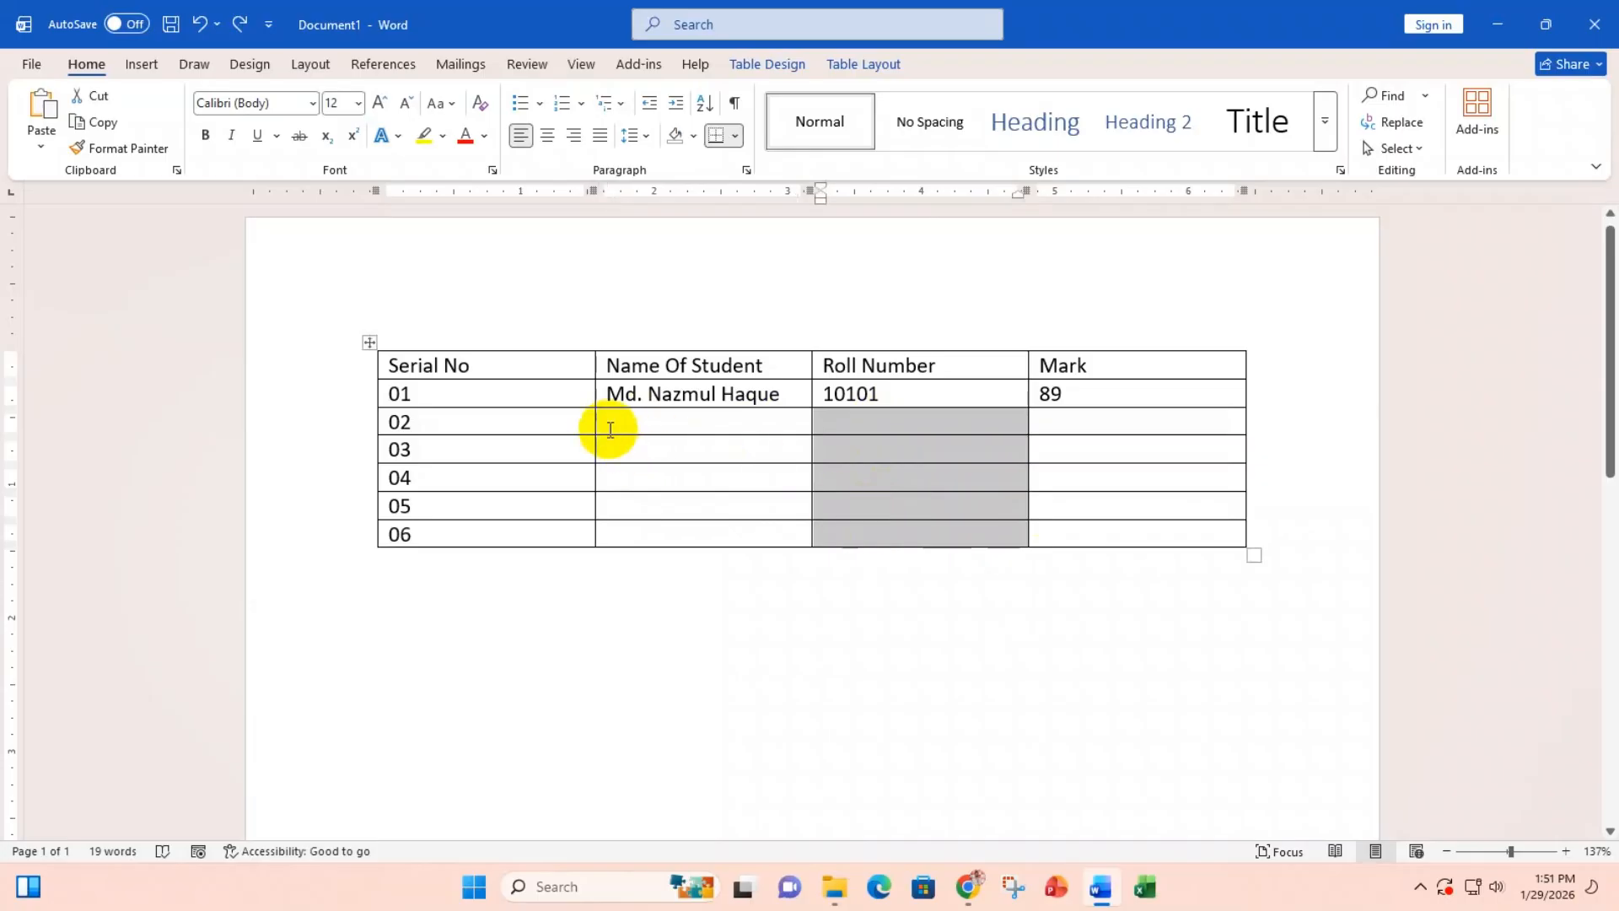
drag(604, 426, 946, 487)
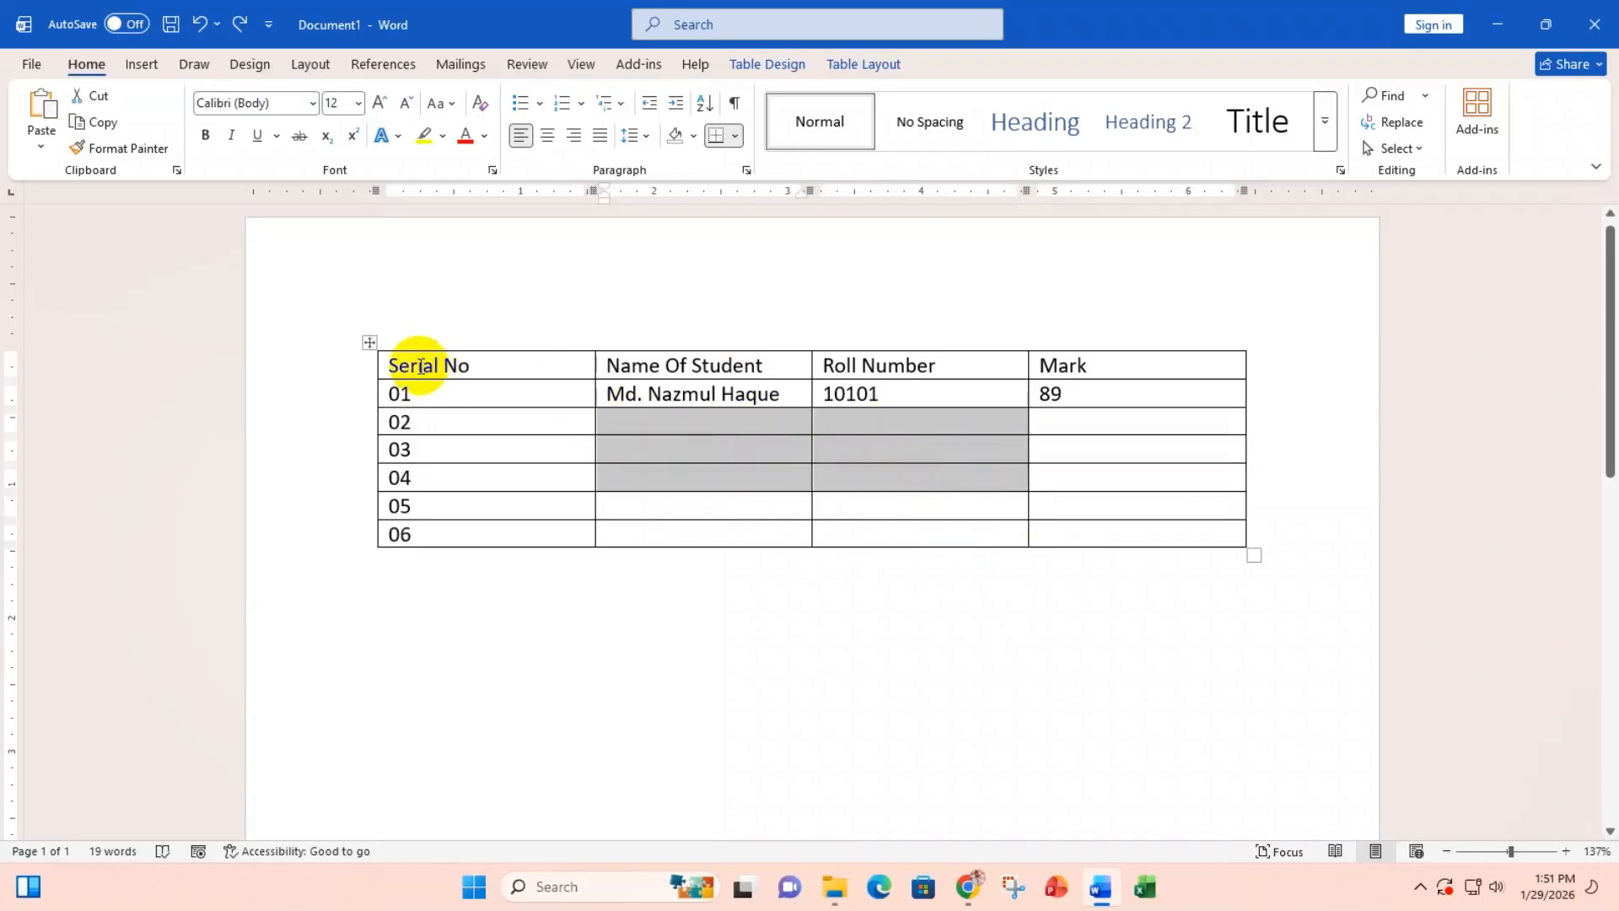
click(369, 341)
click(698, 320)
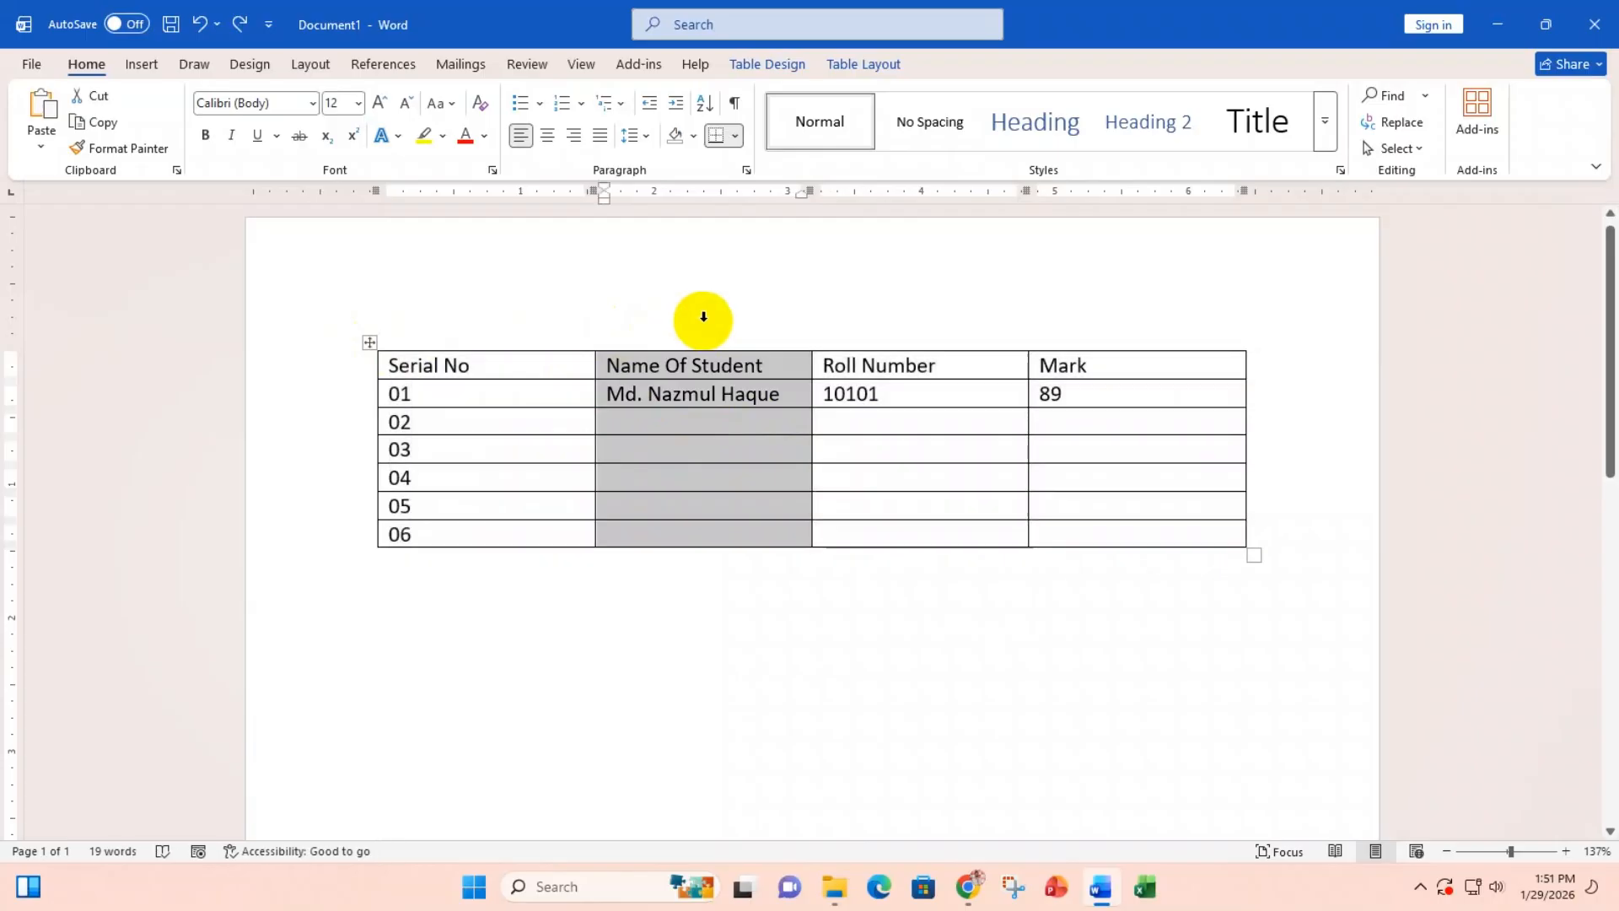
click(288, 457)
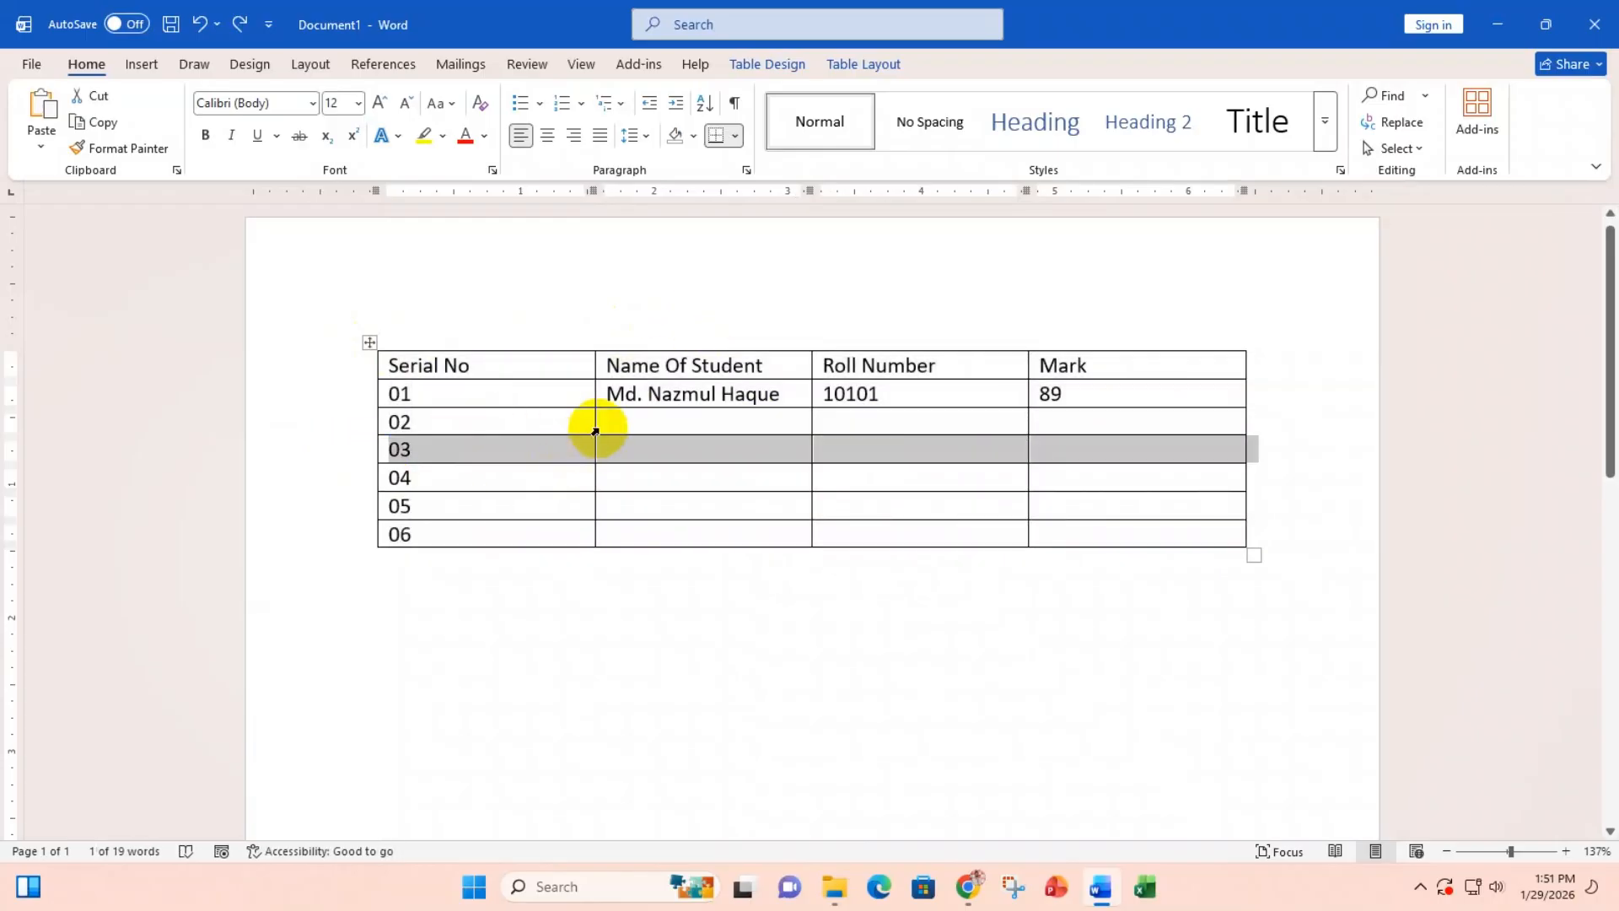
click(595, 431)
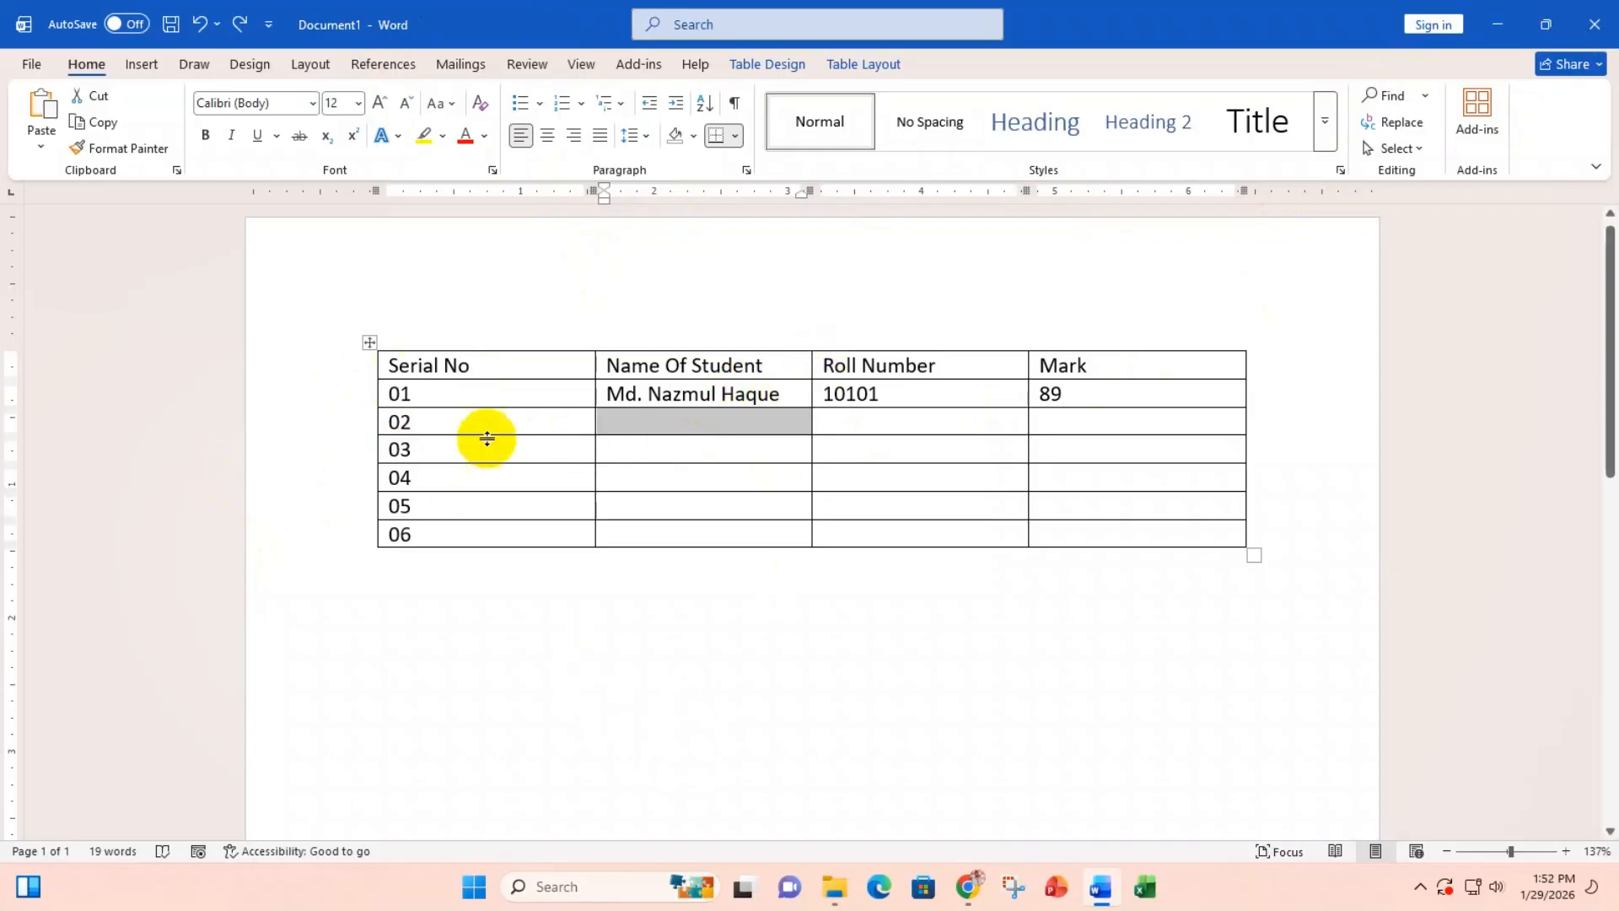
click(521, 426)
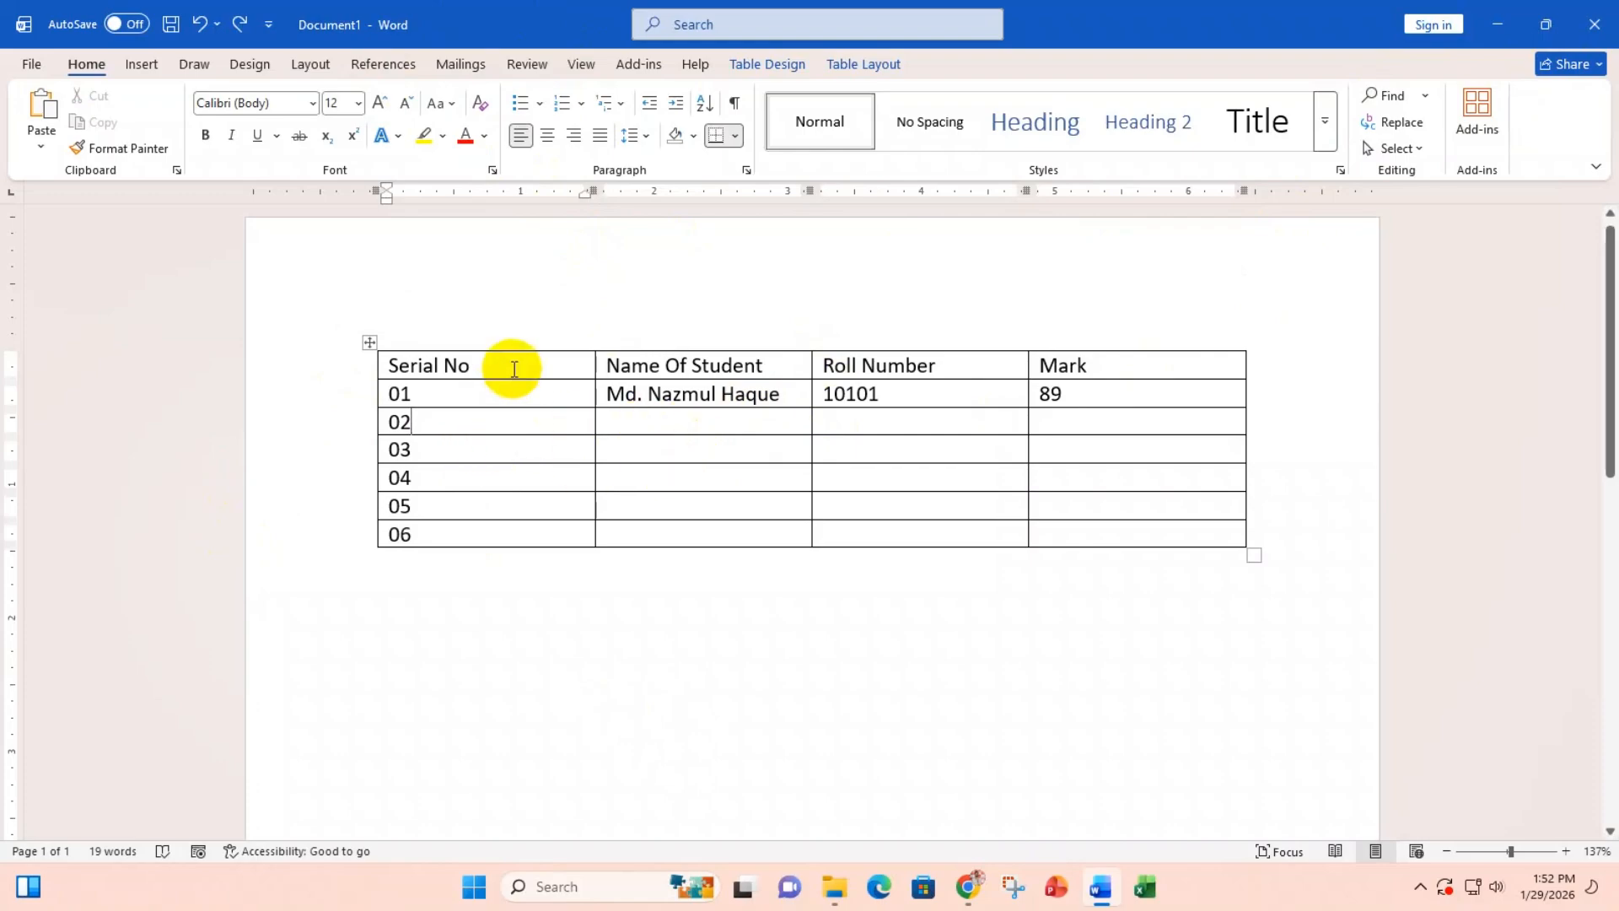
click(493, 325)
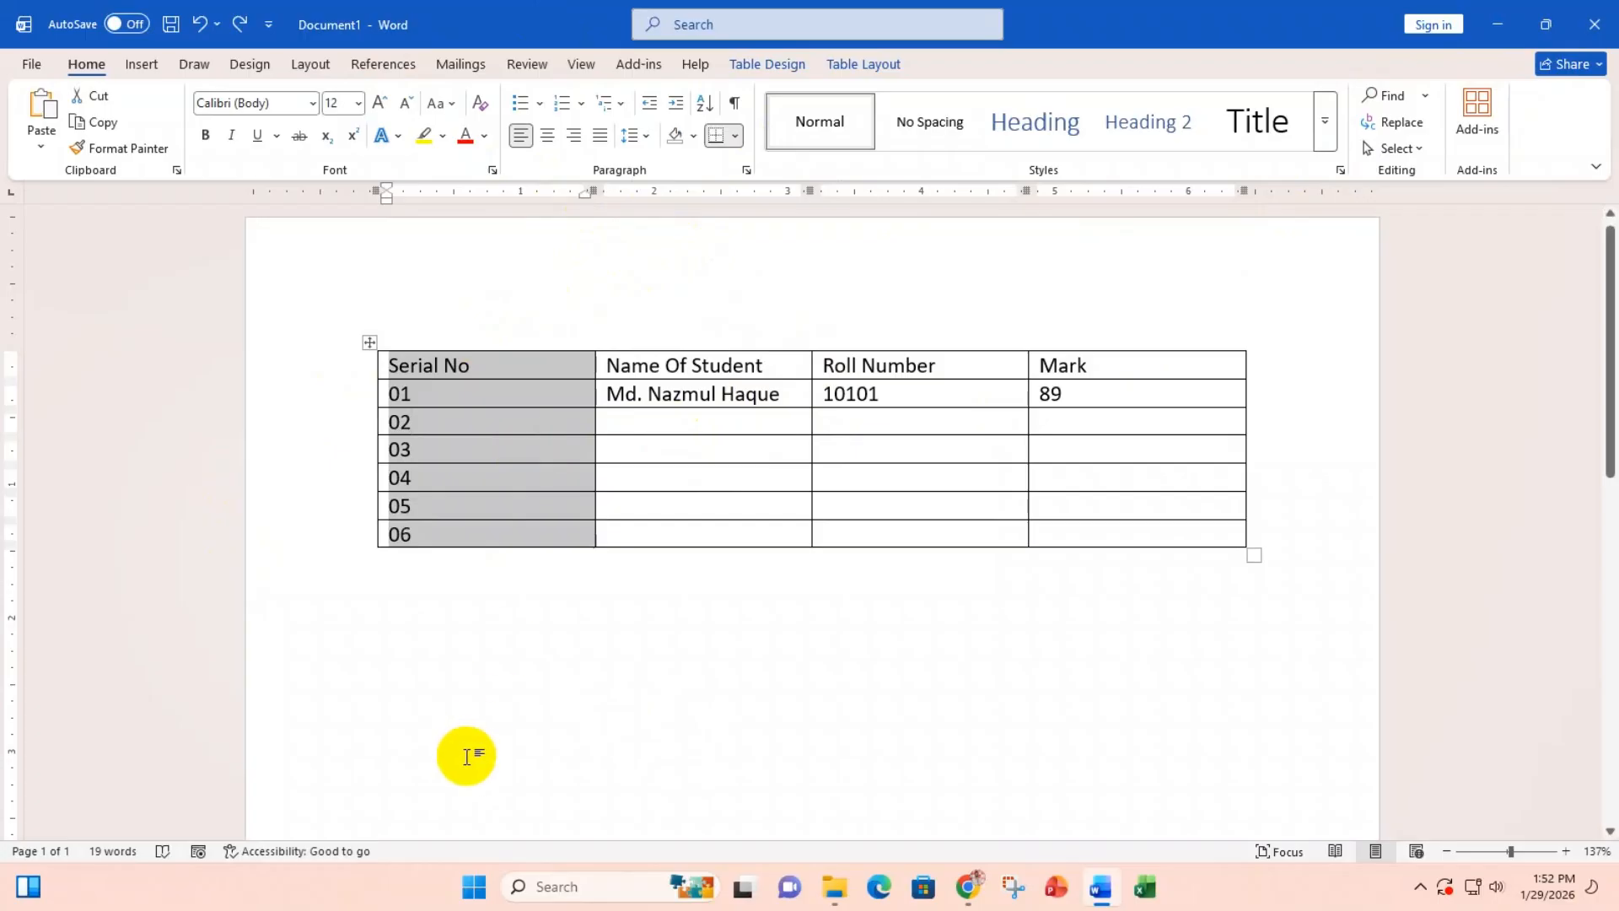
click(818, 394)
drag(818, 394, 797, 396)
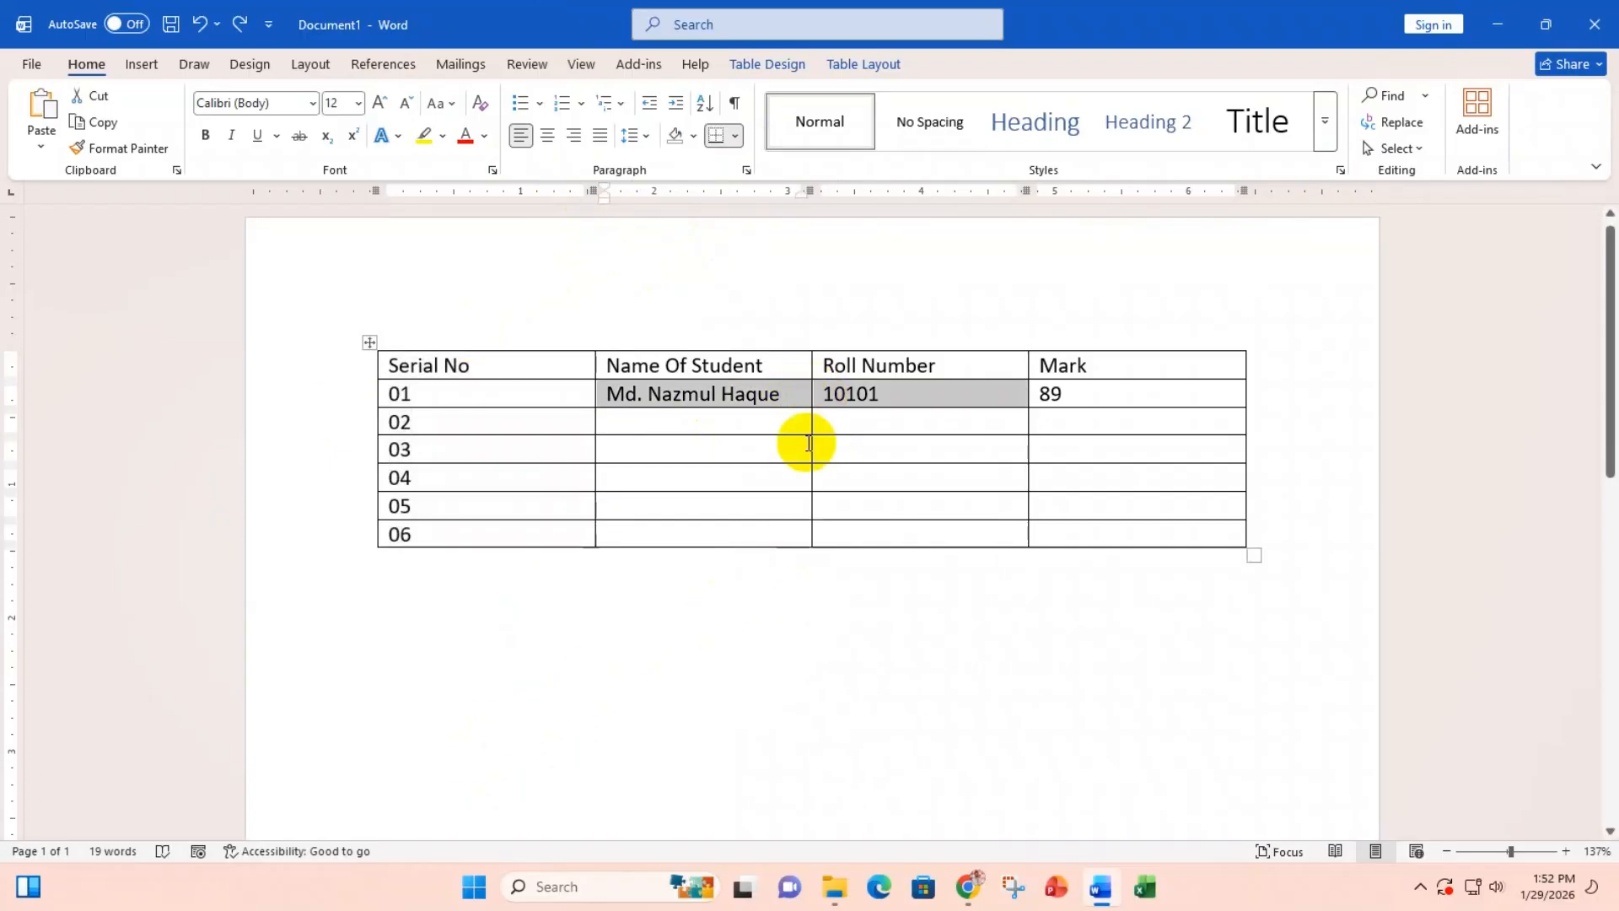
Step: Drag the column borders to widen Serial No and Name Of Student and narrow Mark
click(722, 533)
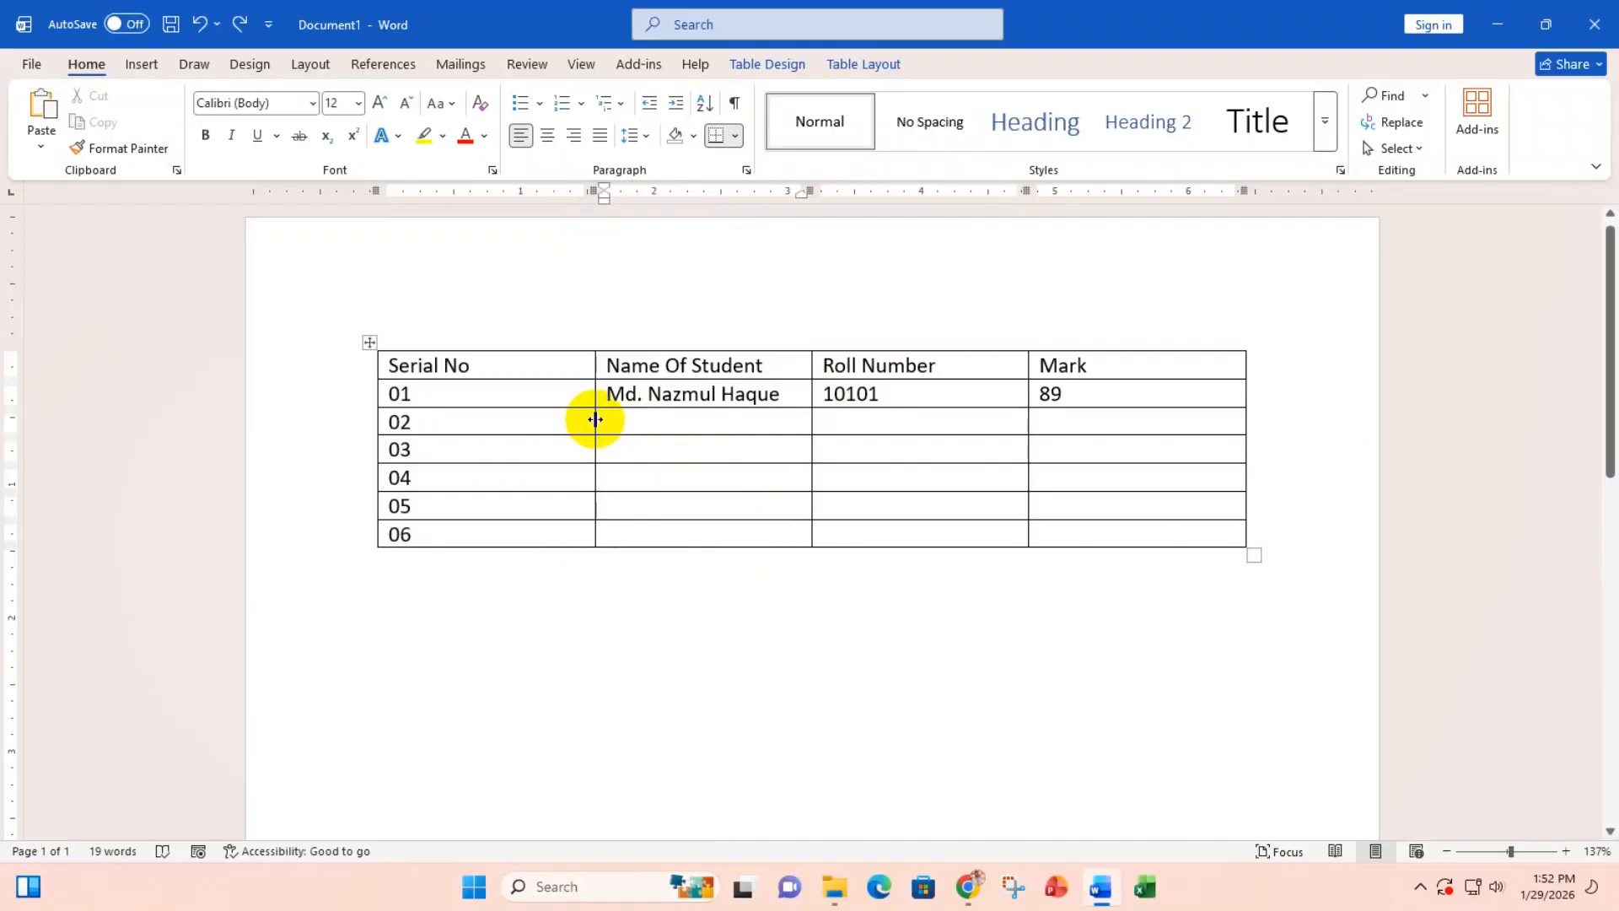
drag(595, 419, 453, 420)
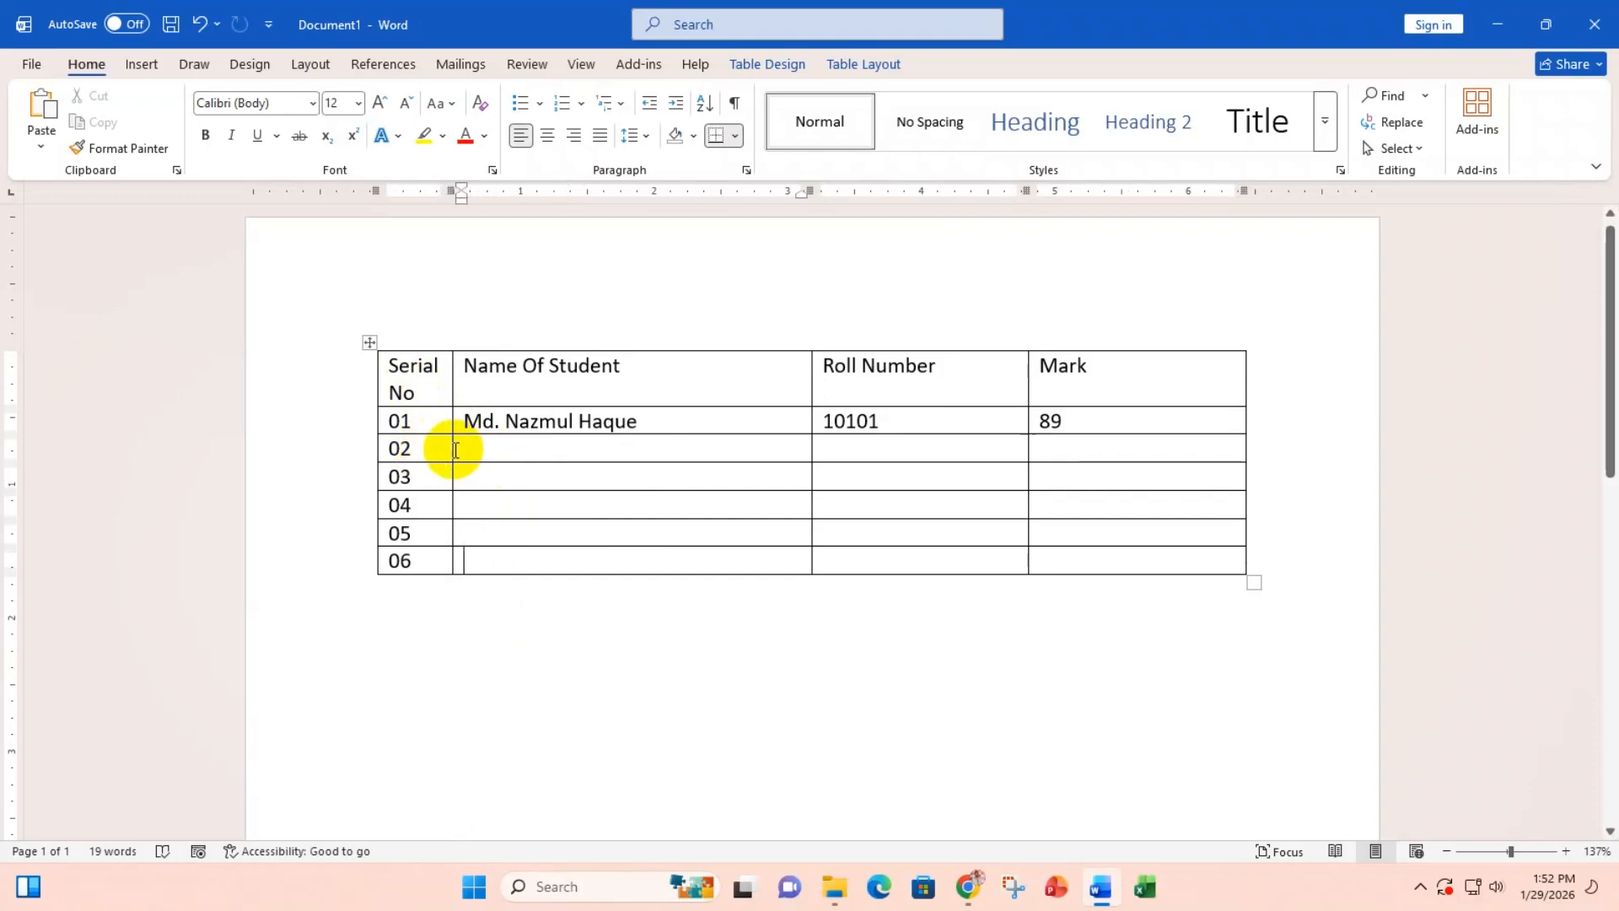
drag(451, 448, 486, 456)
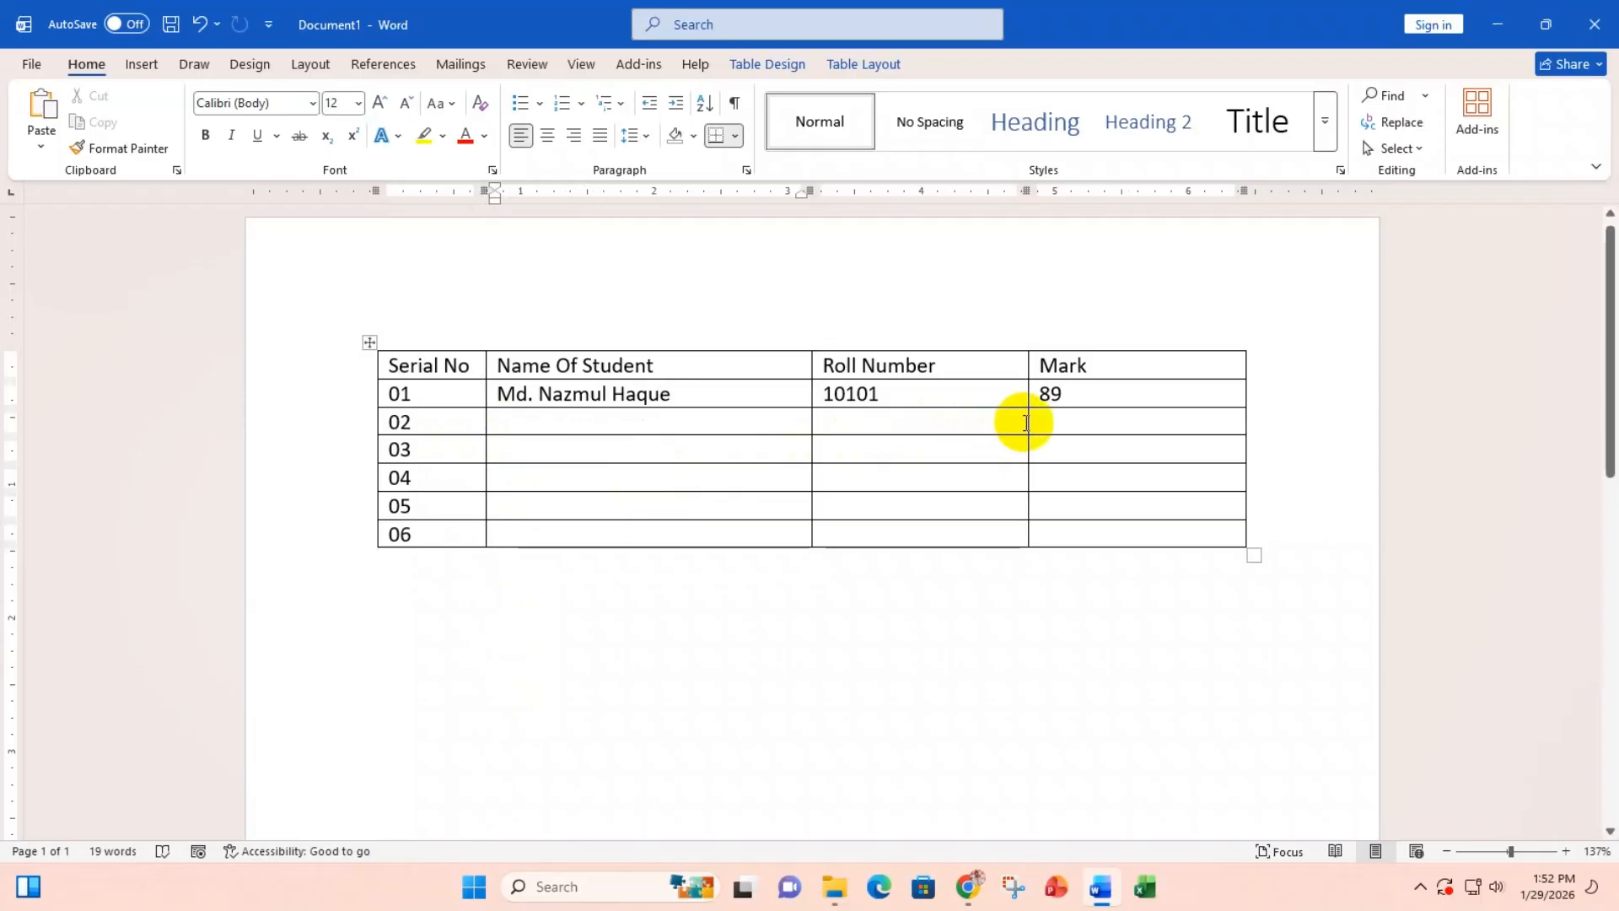
drag(1026, 421, 1163, 428)
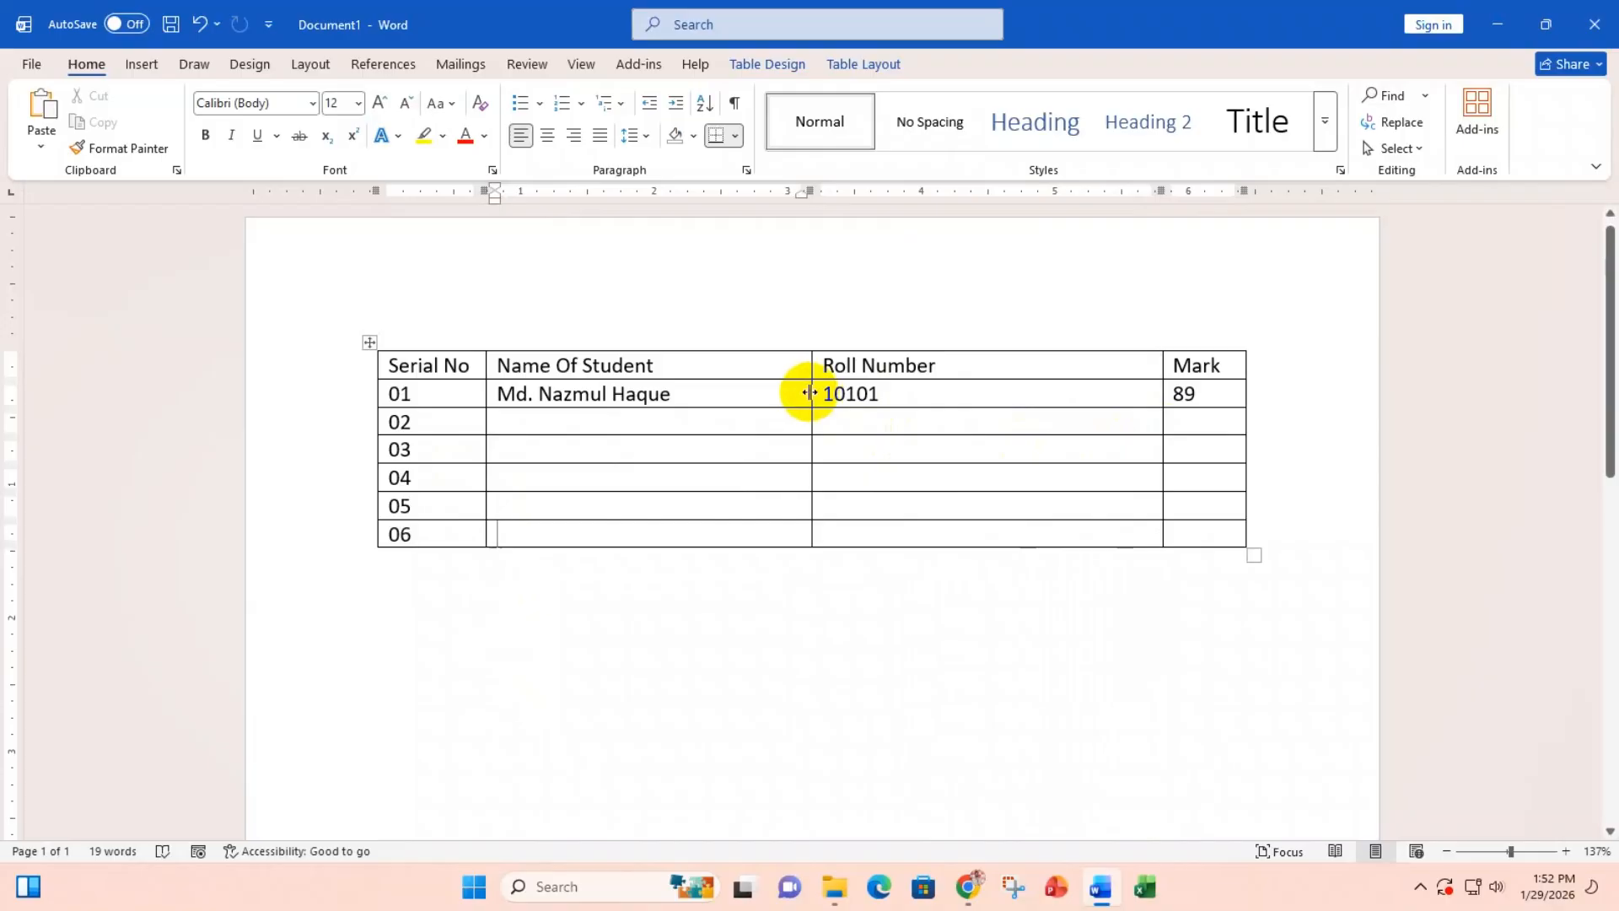
drag(810, 392, 753, 419)
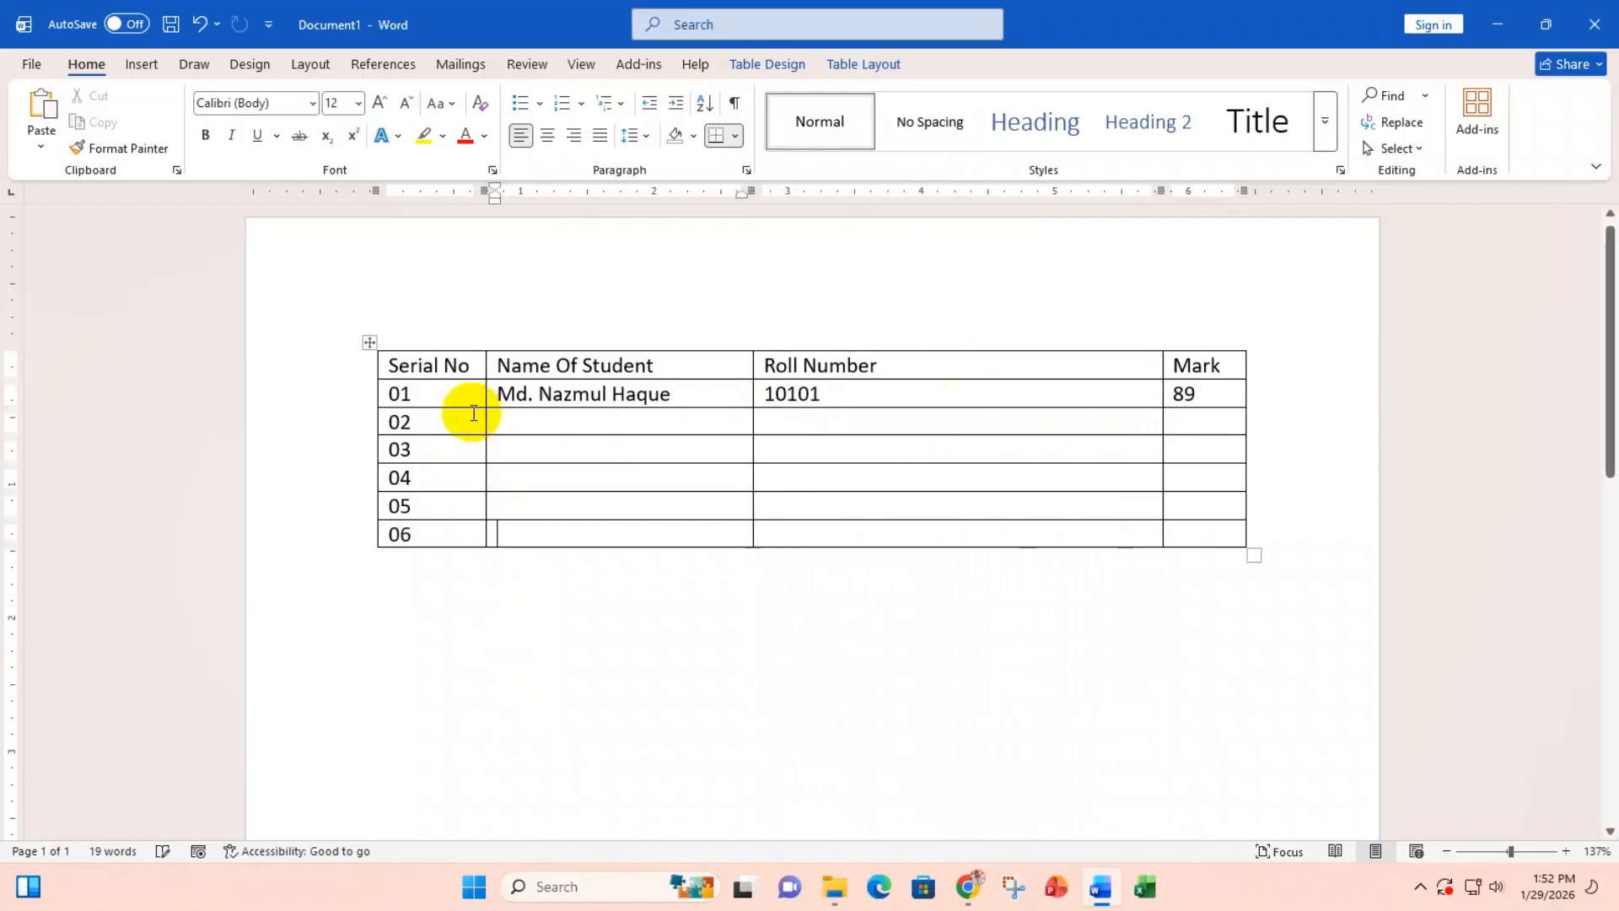
drag(485, 415, 562, 423)
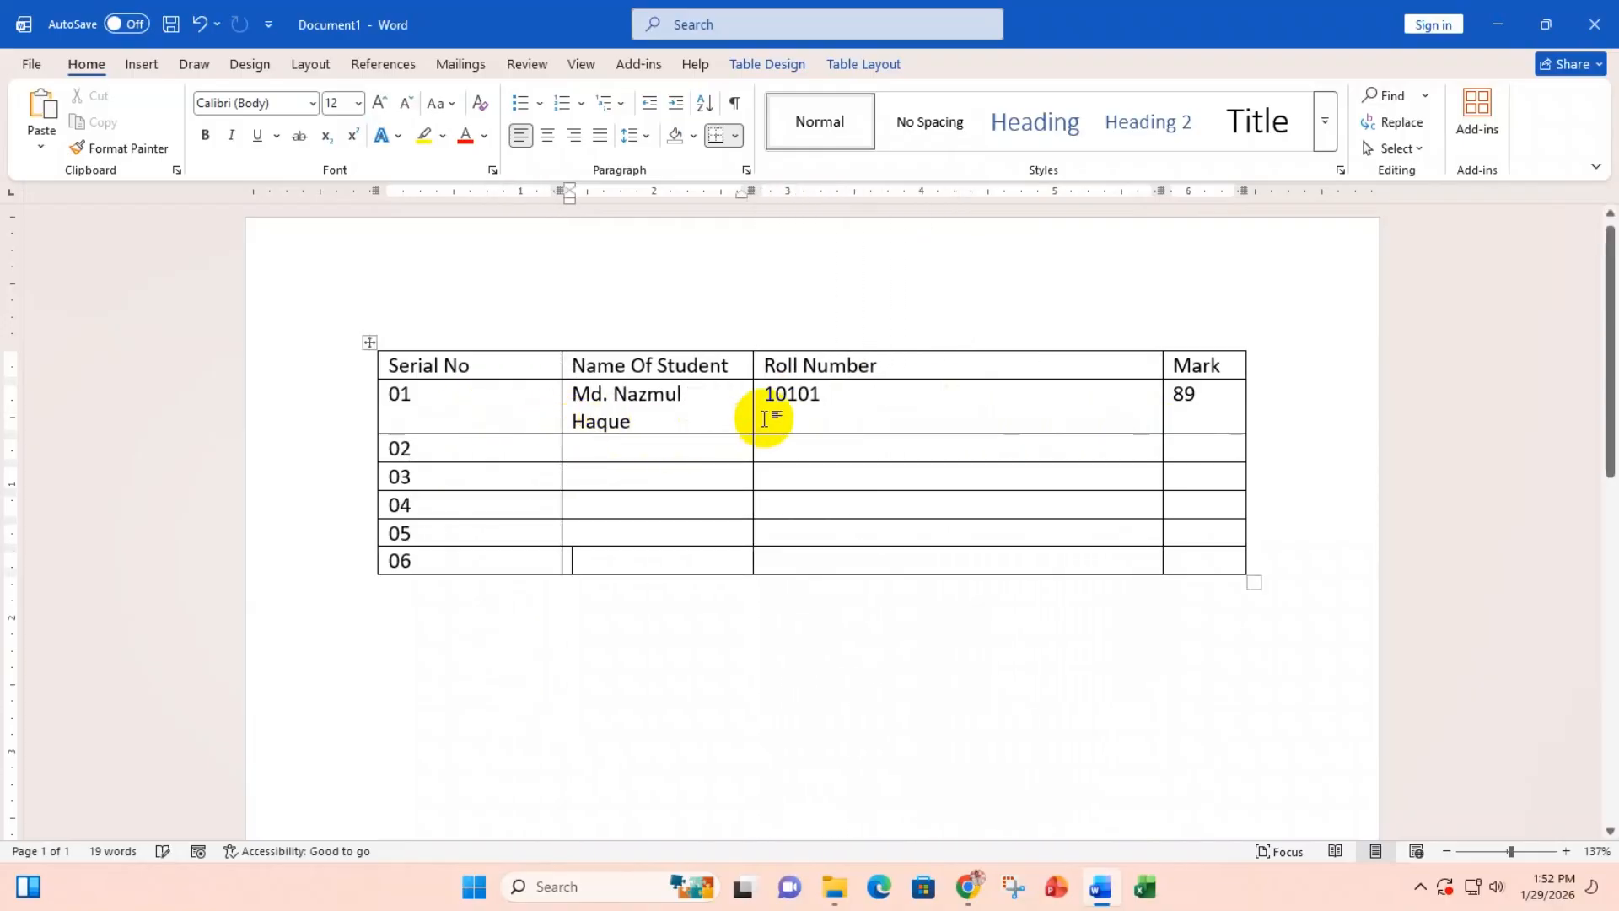
click(764, 418)
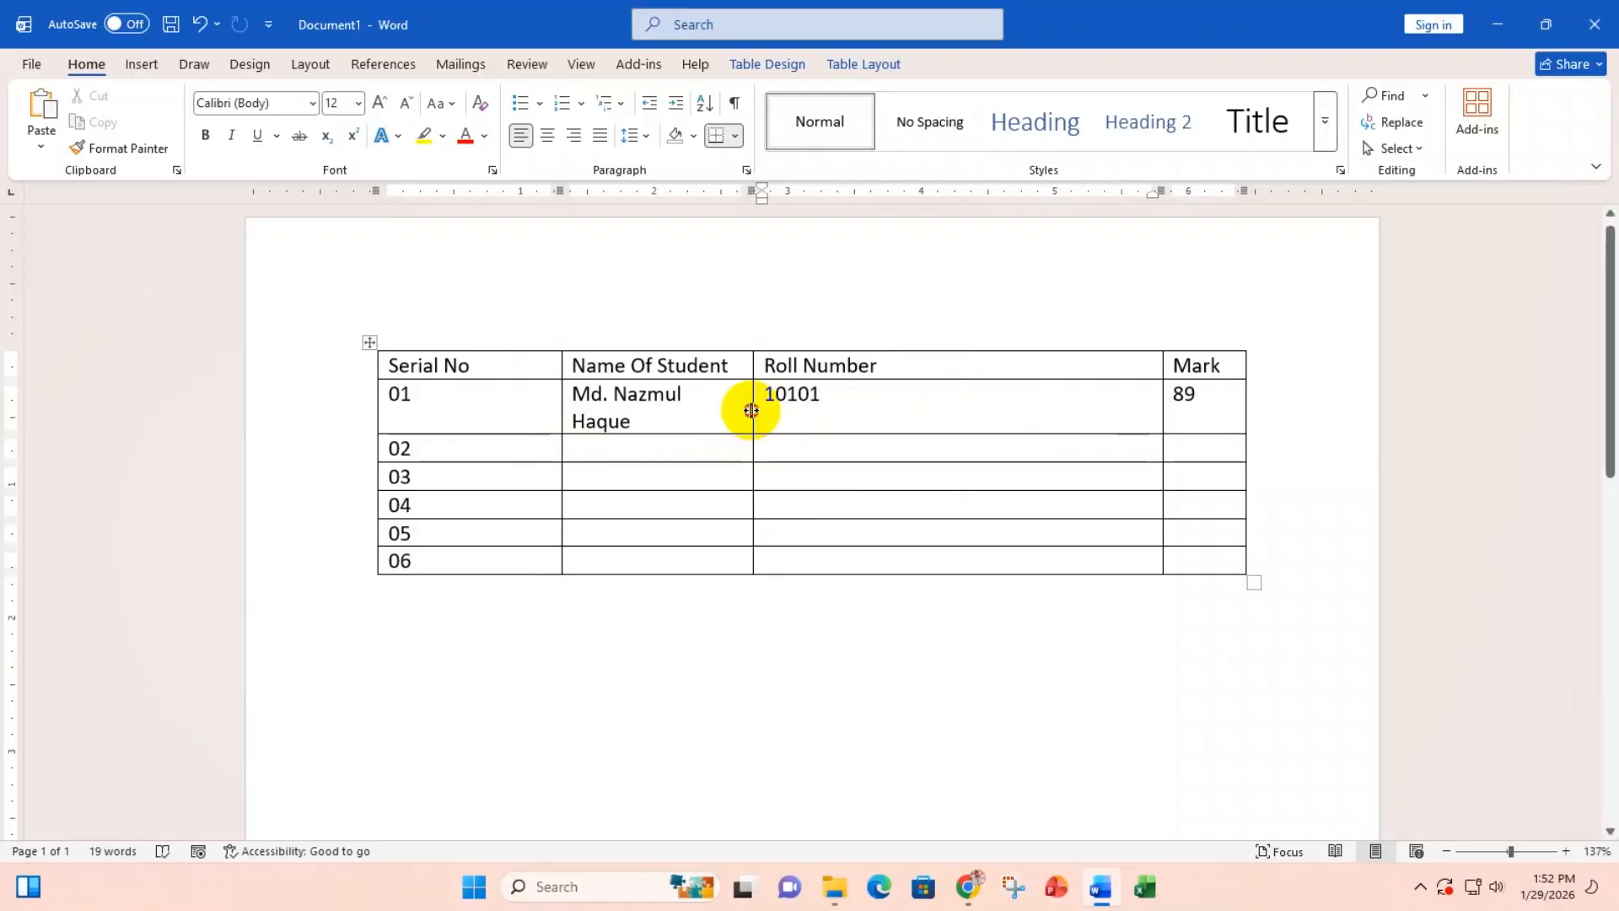
drag(752, 411, 893, 430)
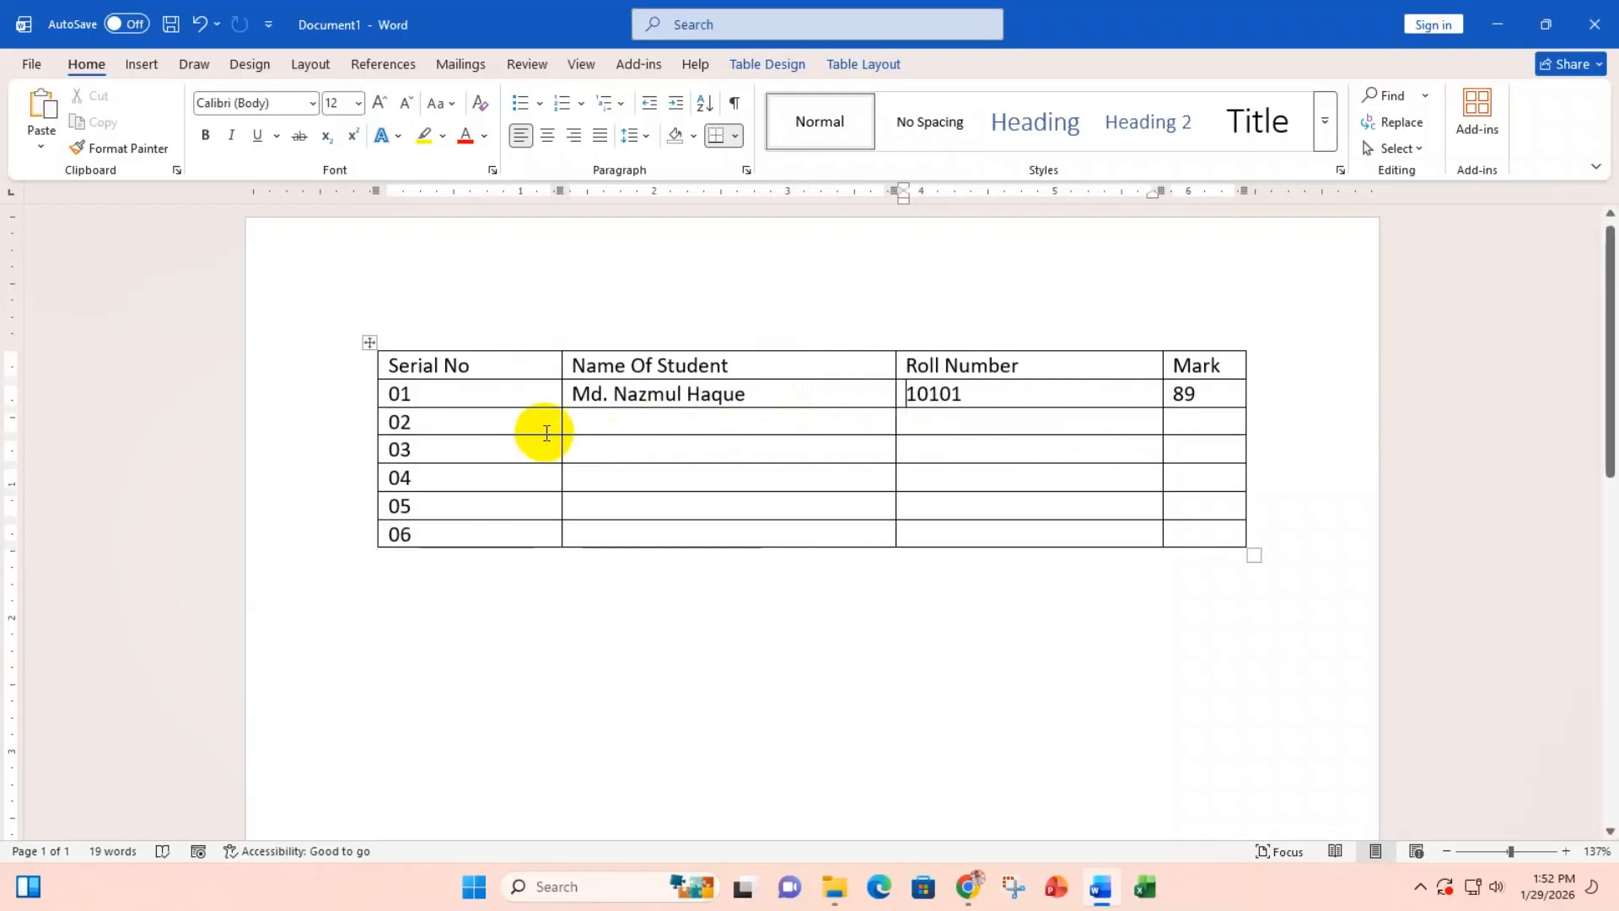
drag(559, 424, 599, 439)
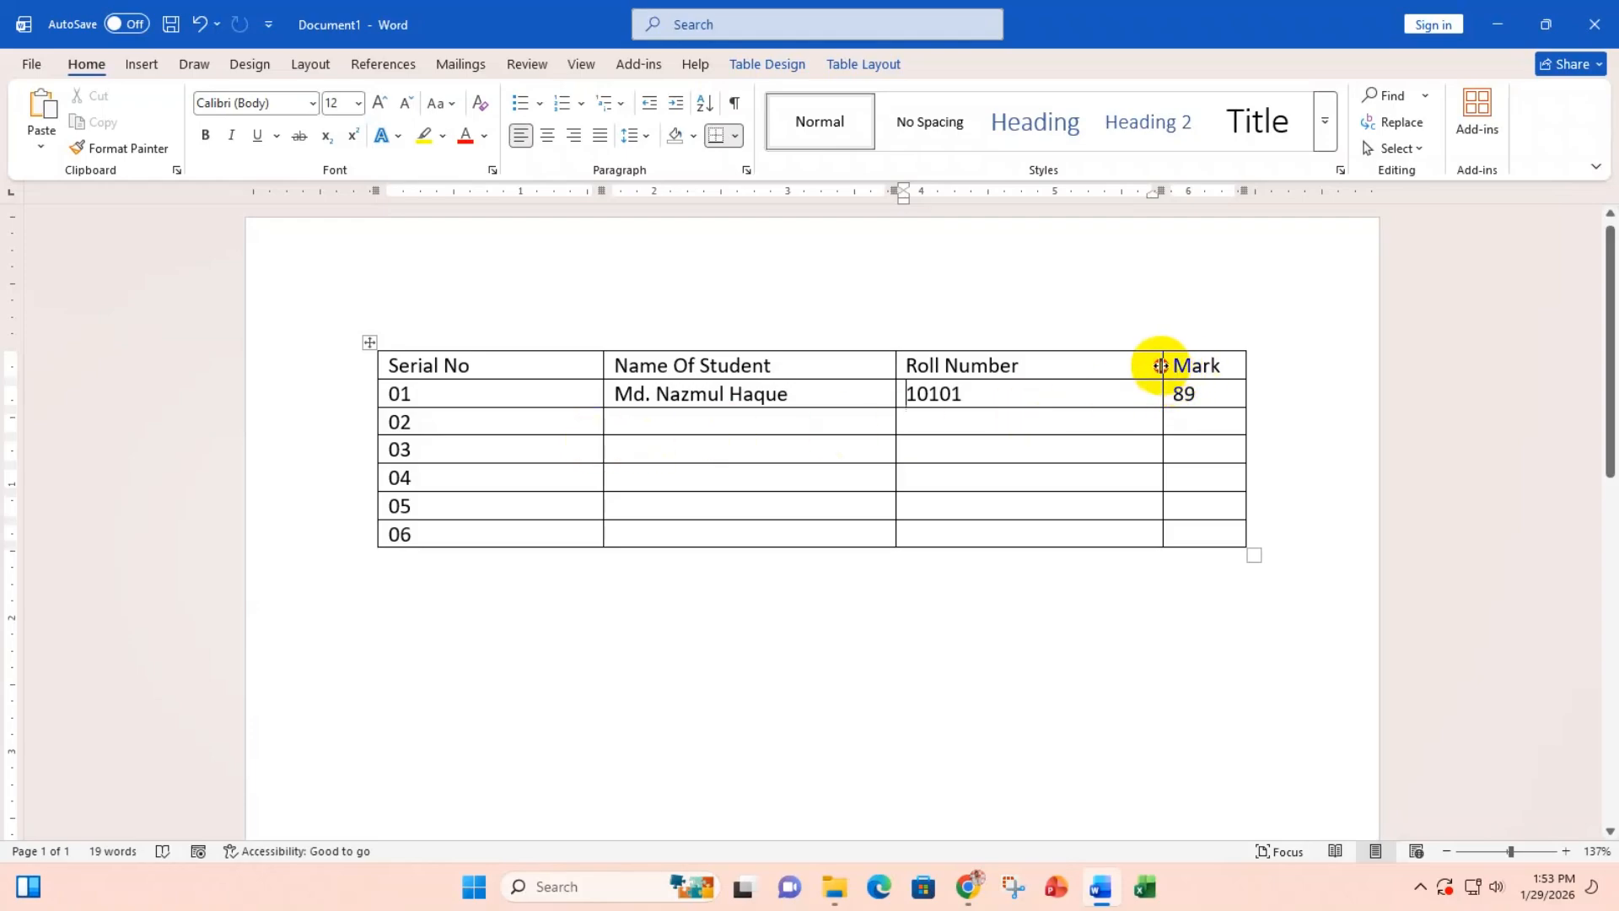
Step: Widen Mark to about Roll Number's width and narrow Serial No slightly
drag(1161, 365, 1071, 372)
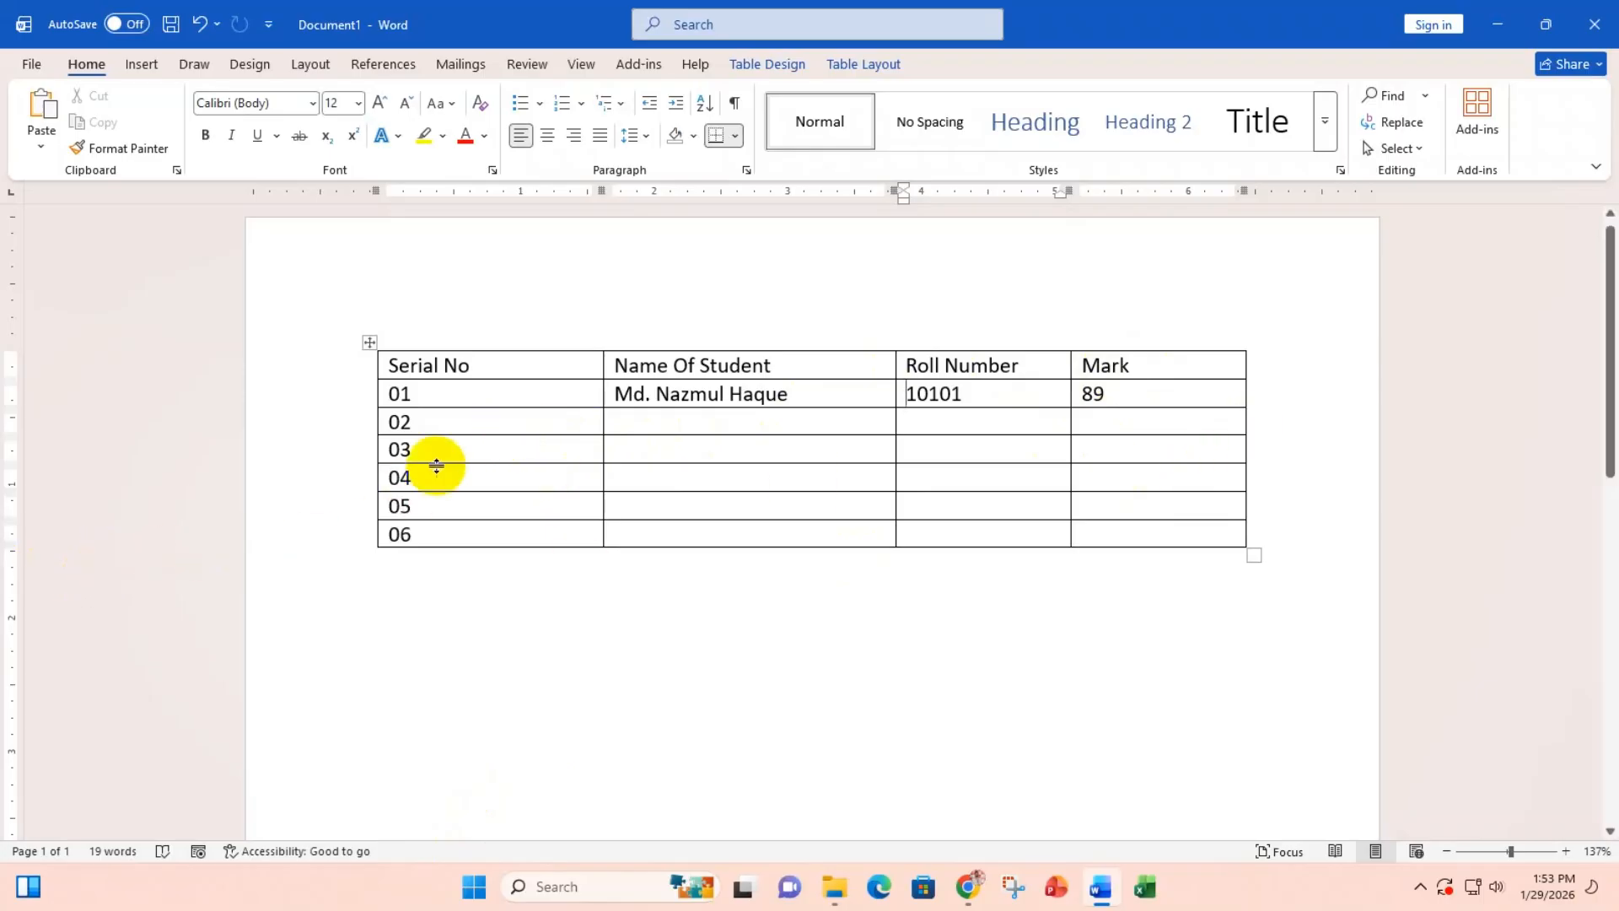
mouse_move(822, 377)
mouse_down()
mouse_move(820, 694)
mouse_move(814, 378)
mouse_move(802, 746)
mouse_move(803, 377)
mouse_up()
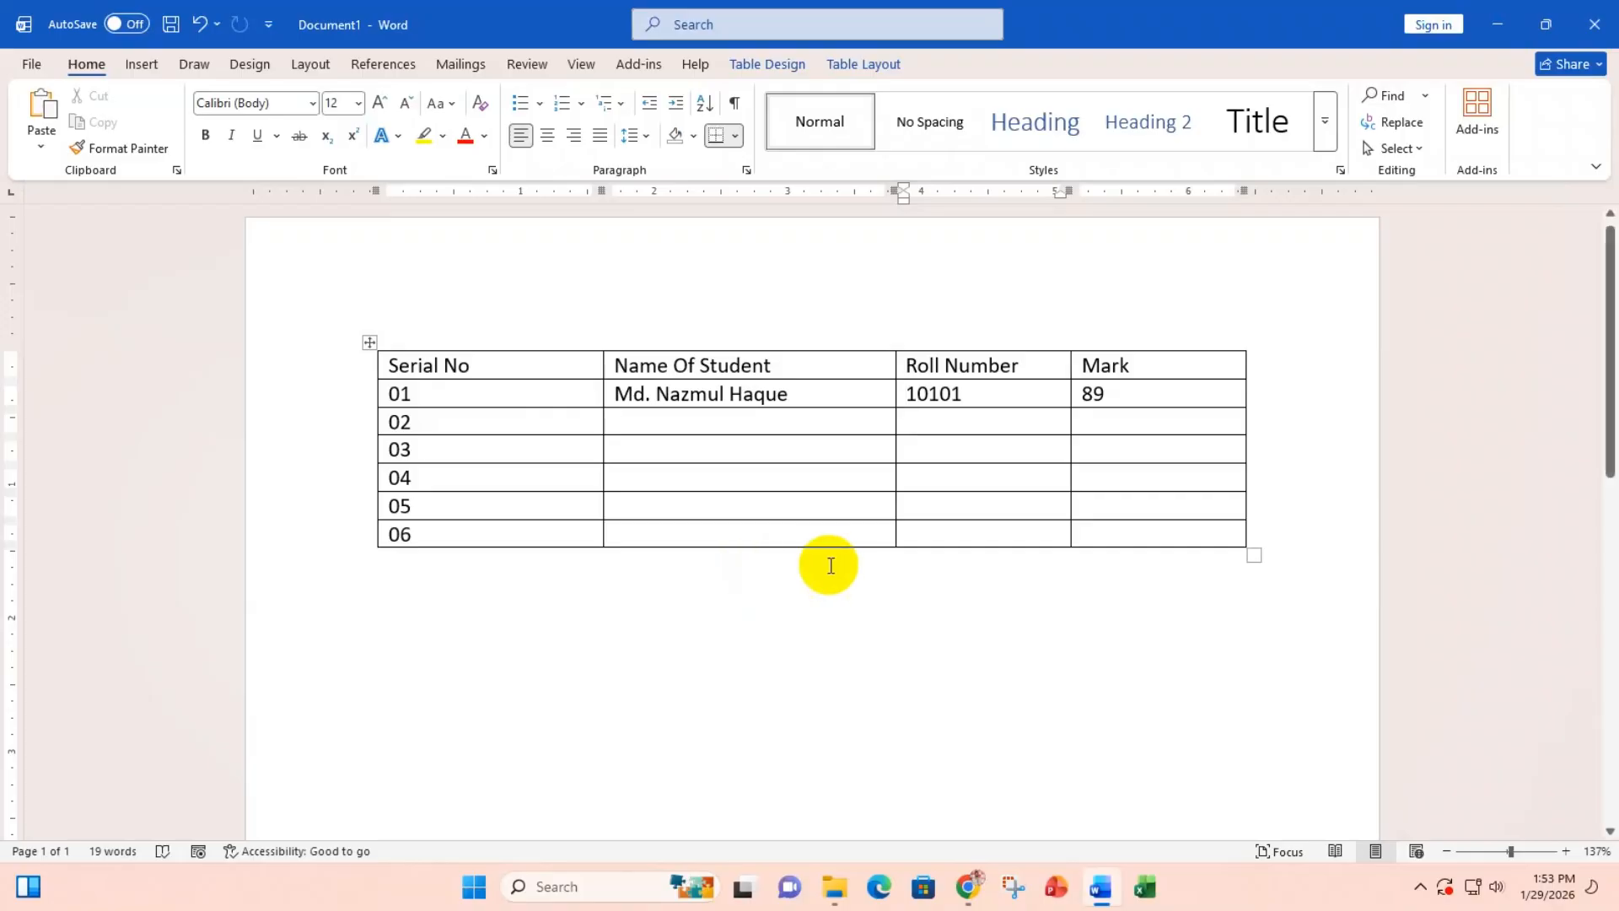
mouse_move(601, 394)
mouse_down()
mouse_move(535, 393)
mouse_move(569, 394)
mouse_up()
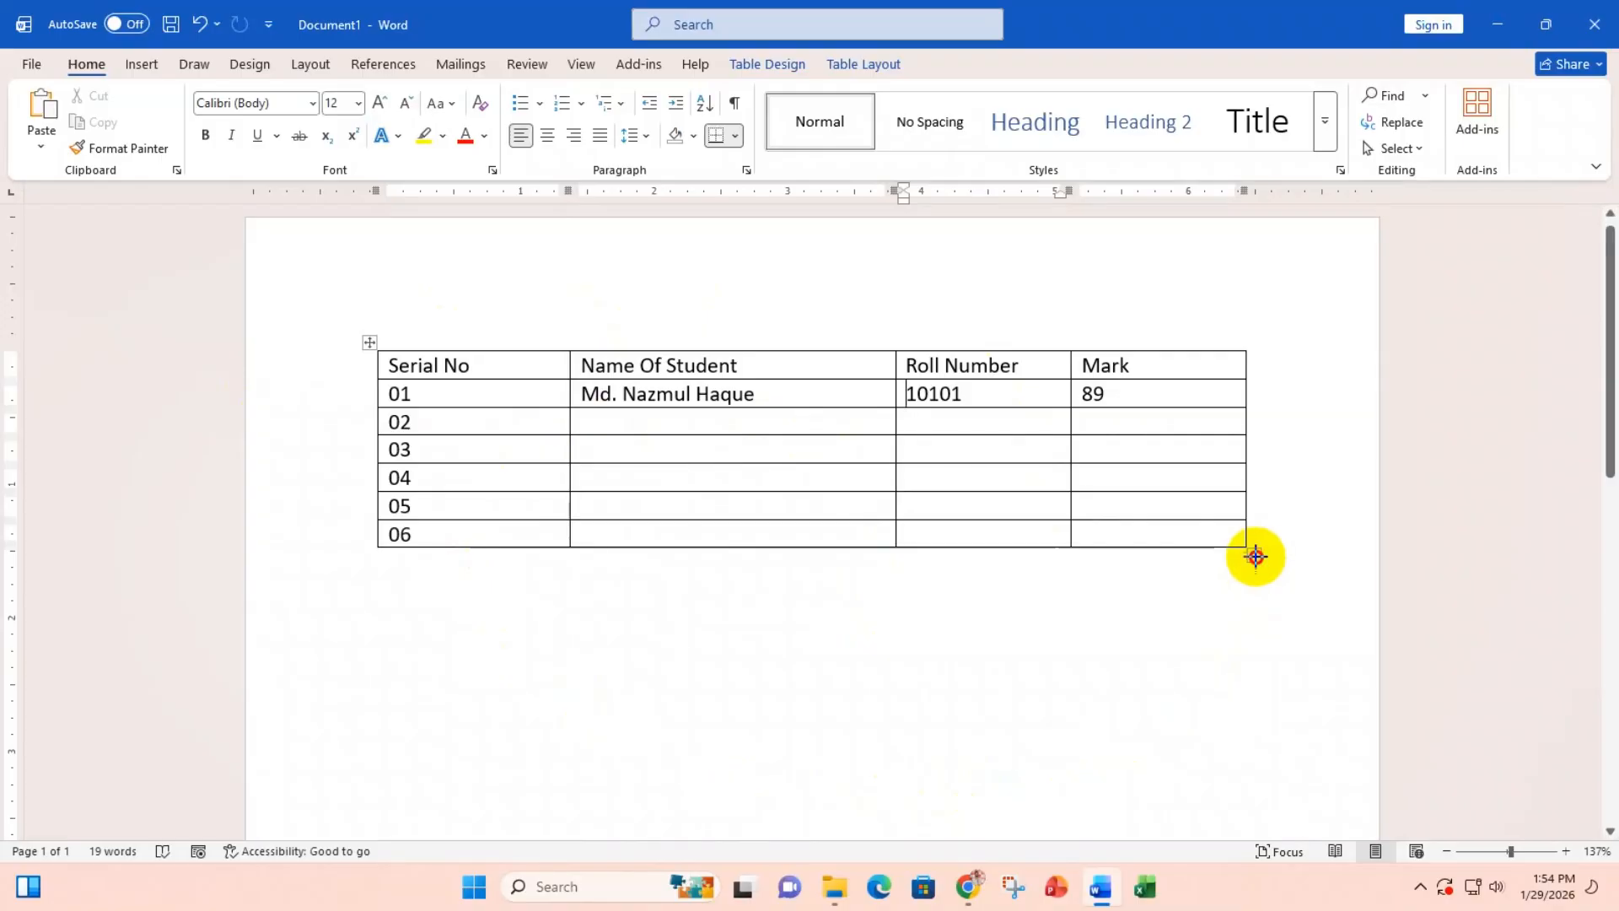
Step: Drag the table's corner handle to stretch it across the page with shorter rows
drag(1256, 556, 680, 557)
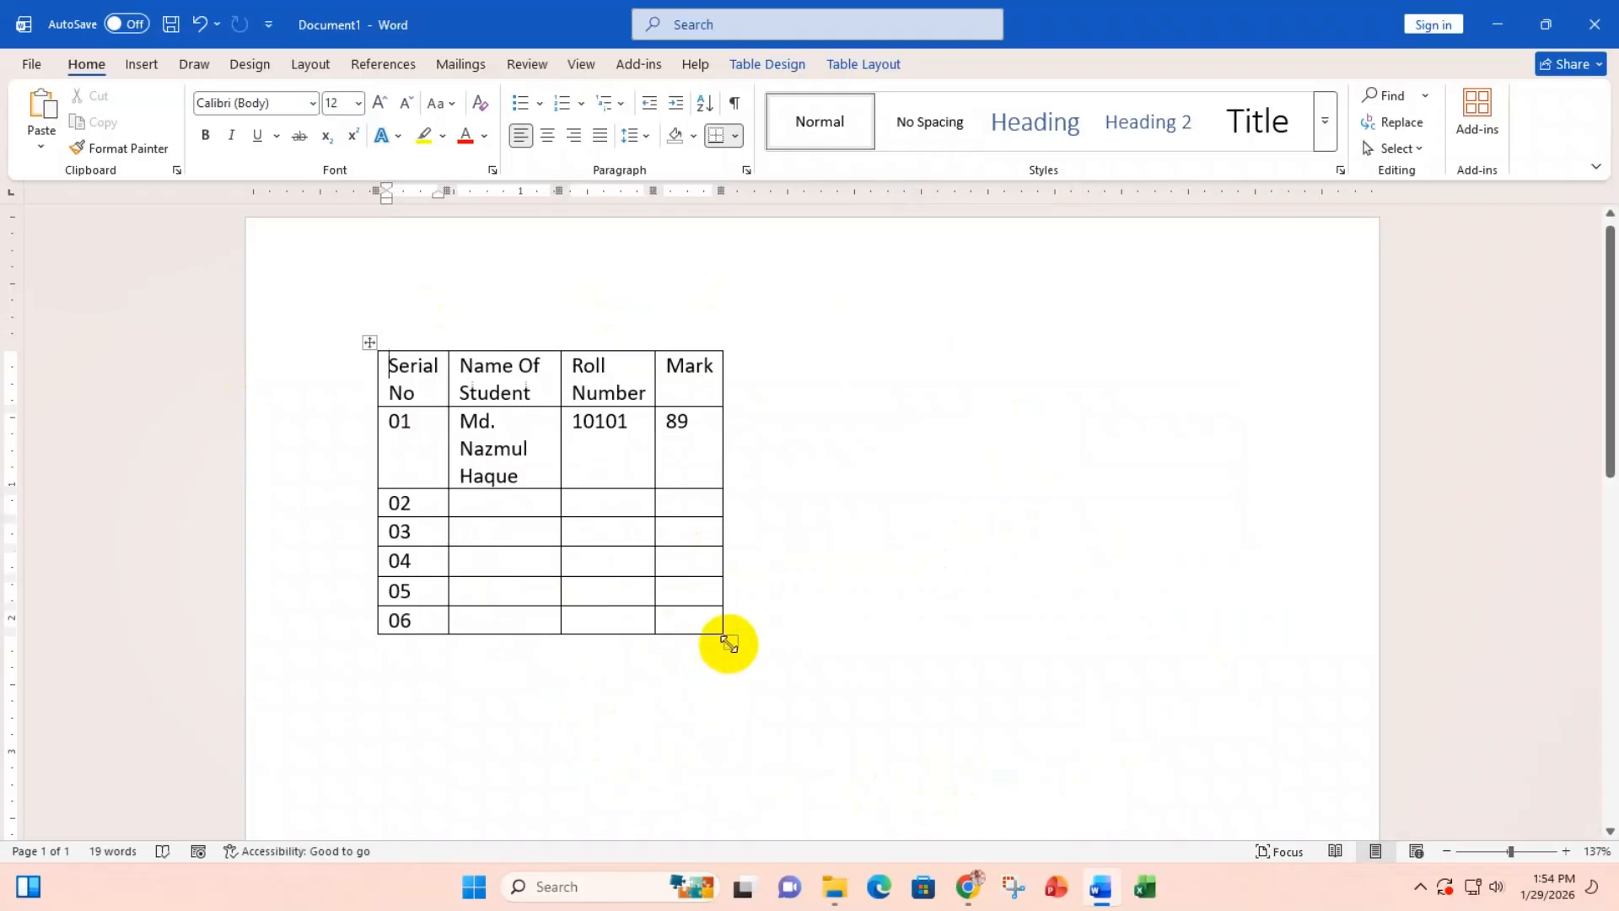
drag(728, 643, 625, 546)
drag(712, 666, 1273, 706)
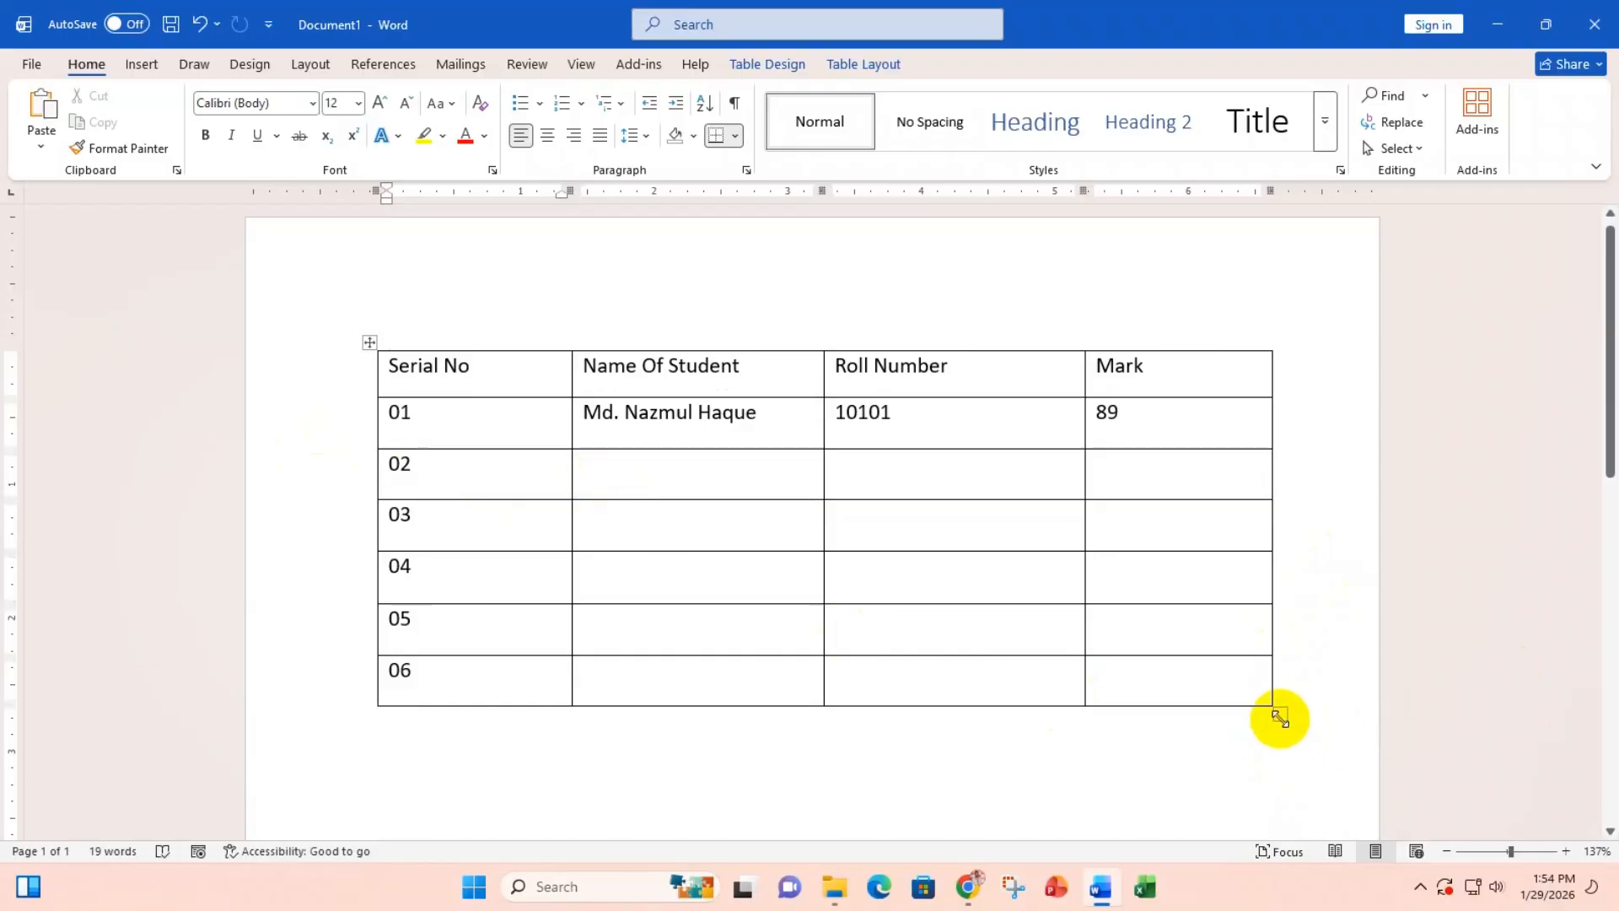
drag(1279, 715, 700, 557)
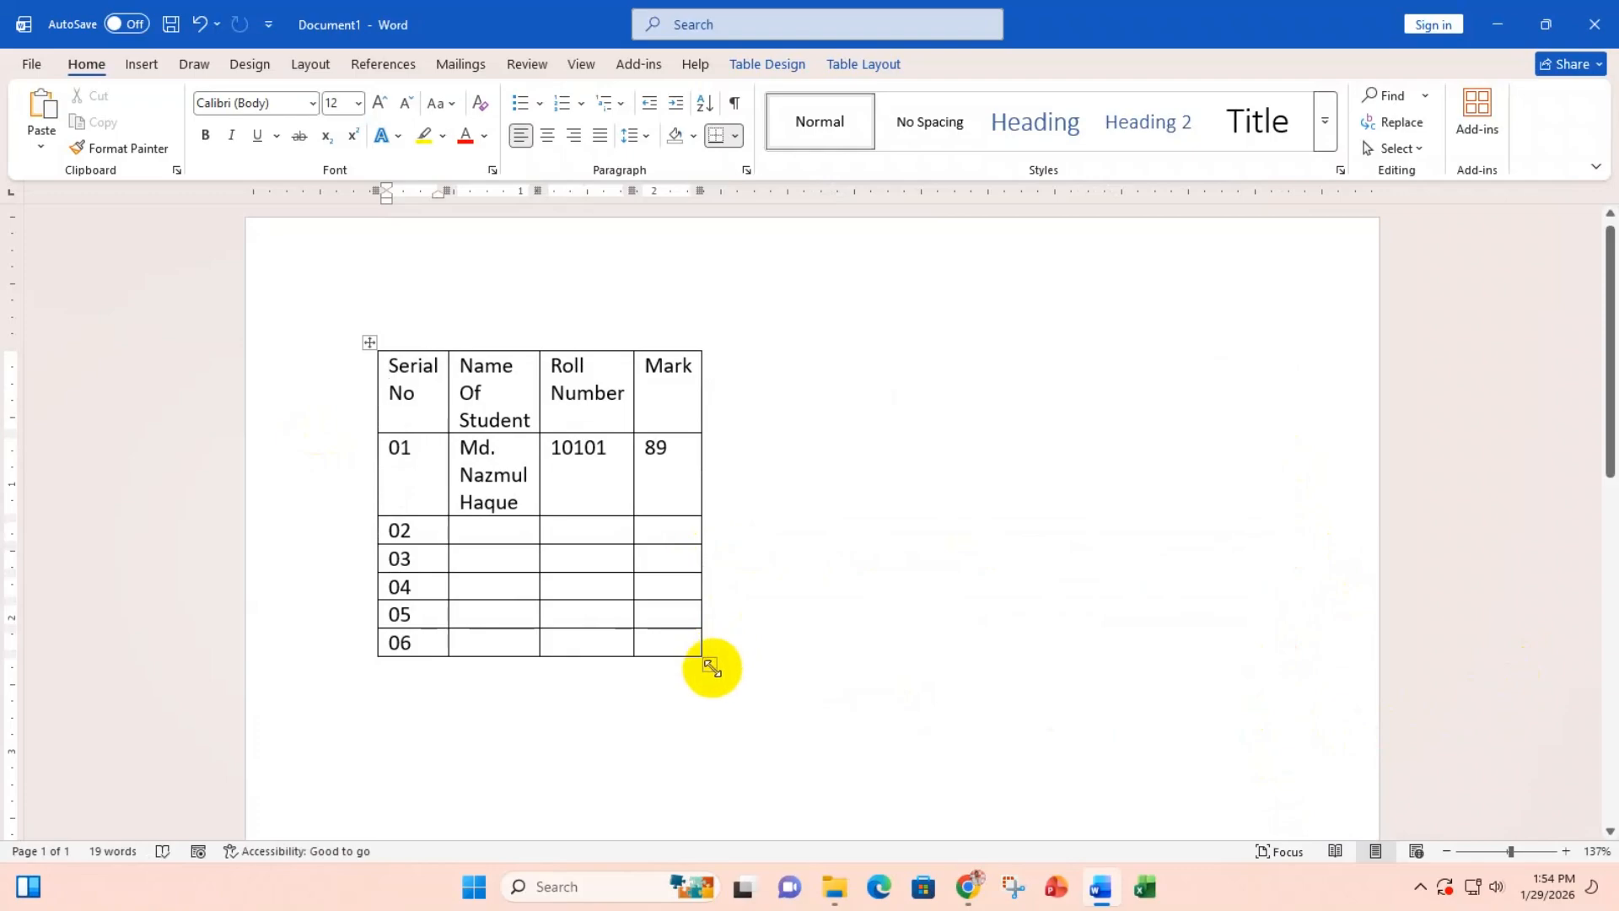
drag(711, 664, 1309, 743)
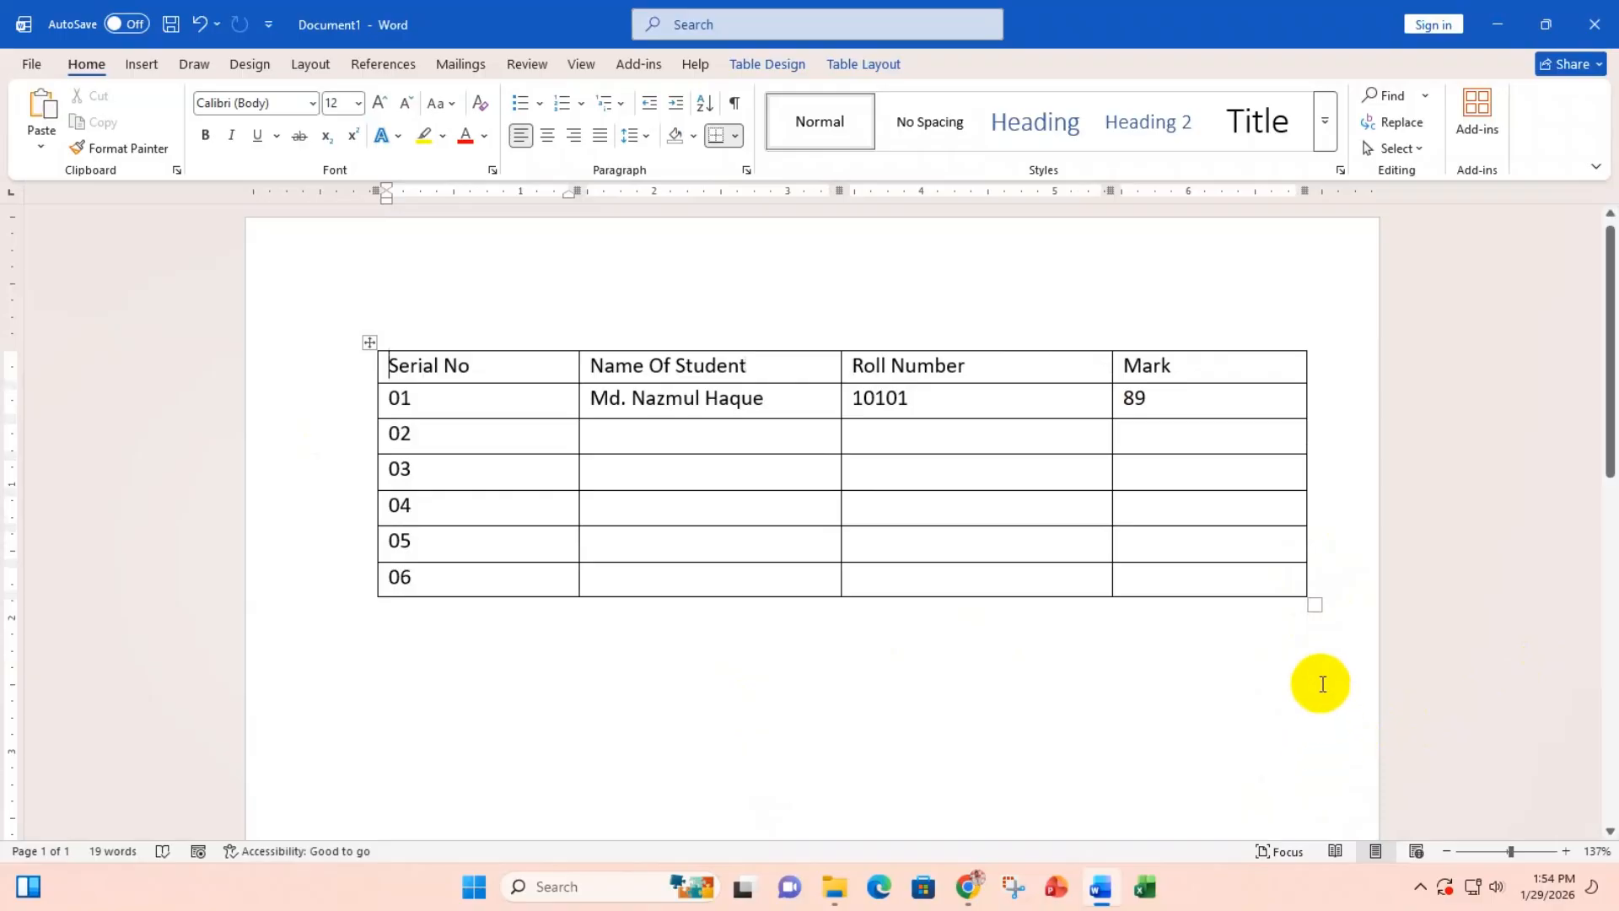
drag(1316, 607, 1307, 427)
drag(1322, 555, 1297, 419)
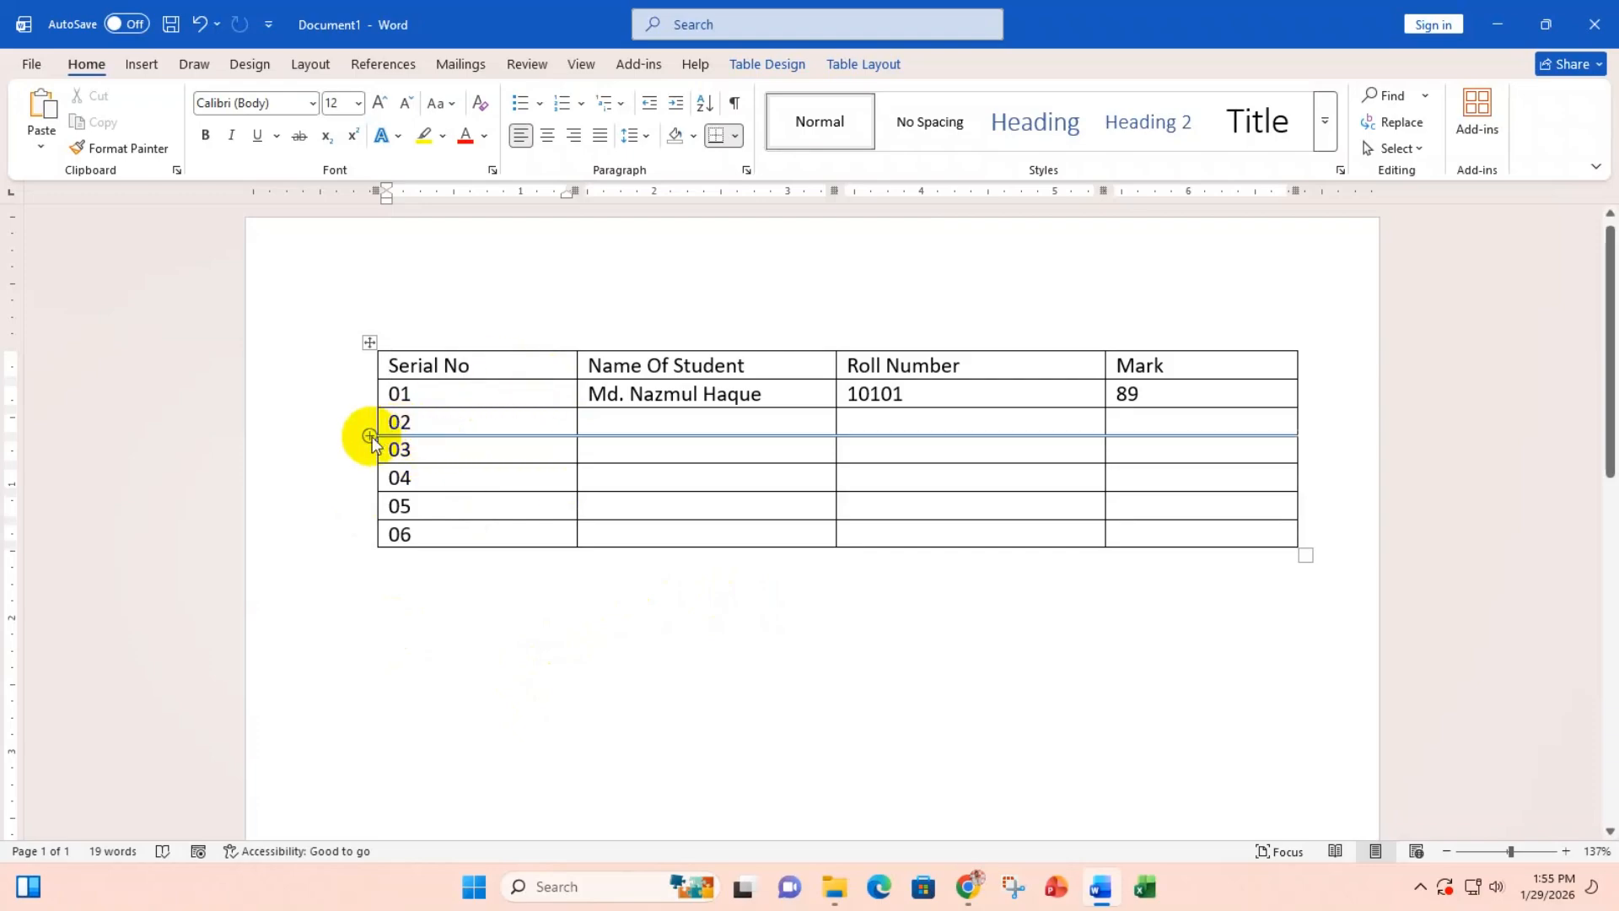
Step: Select row 03 and bring up the Table Layout commands
click(342, 458)
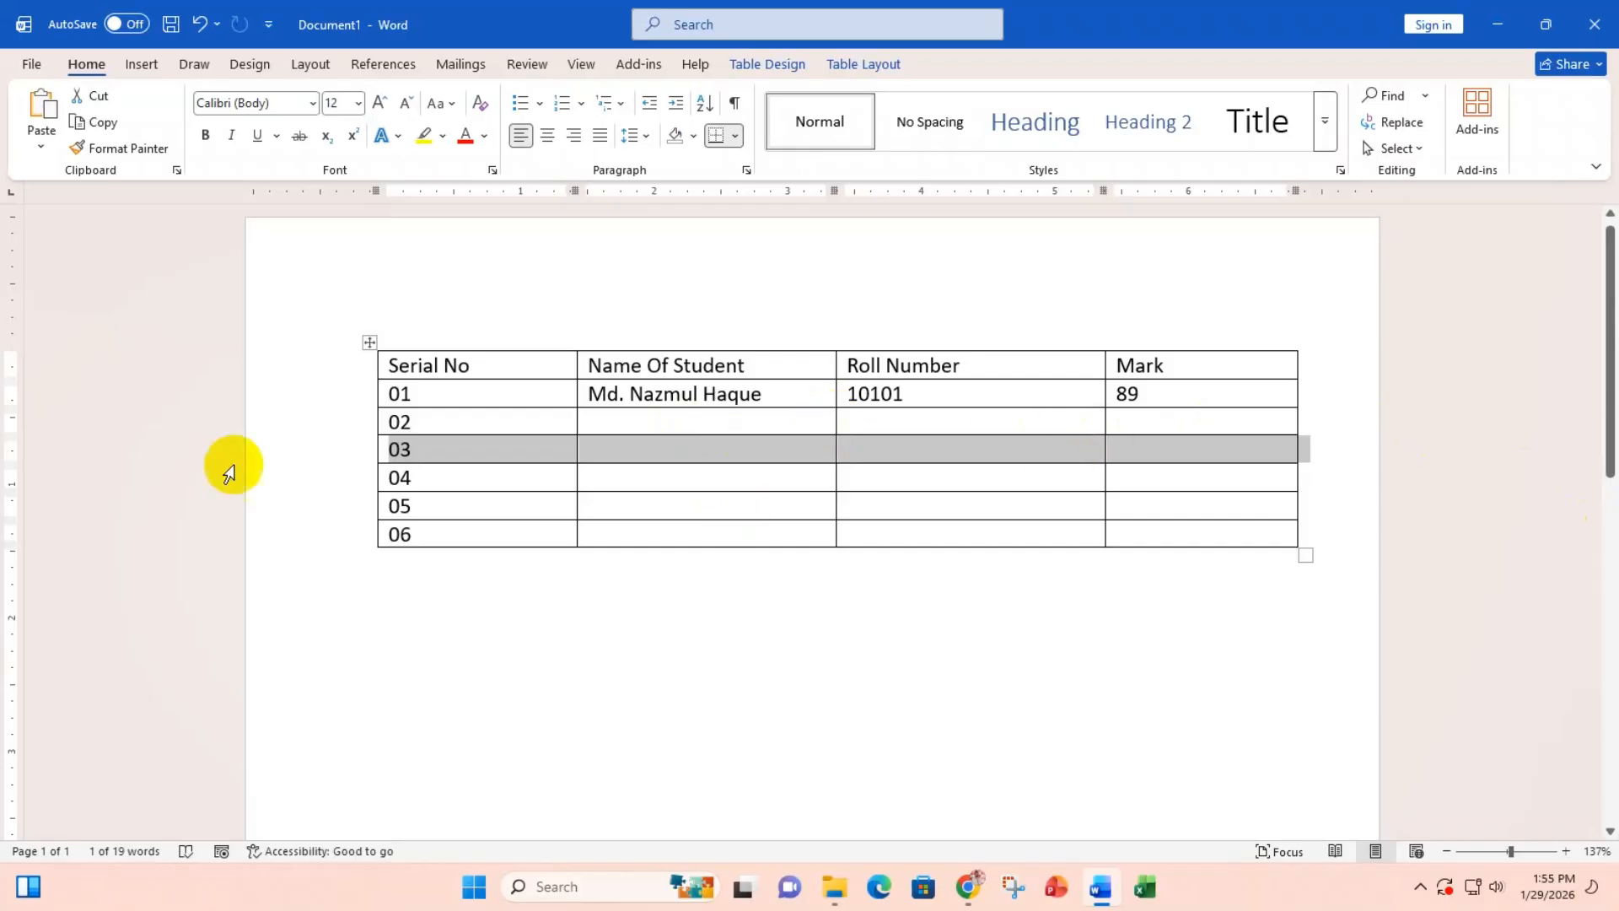
click(849, 71)
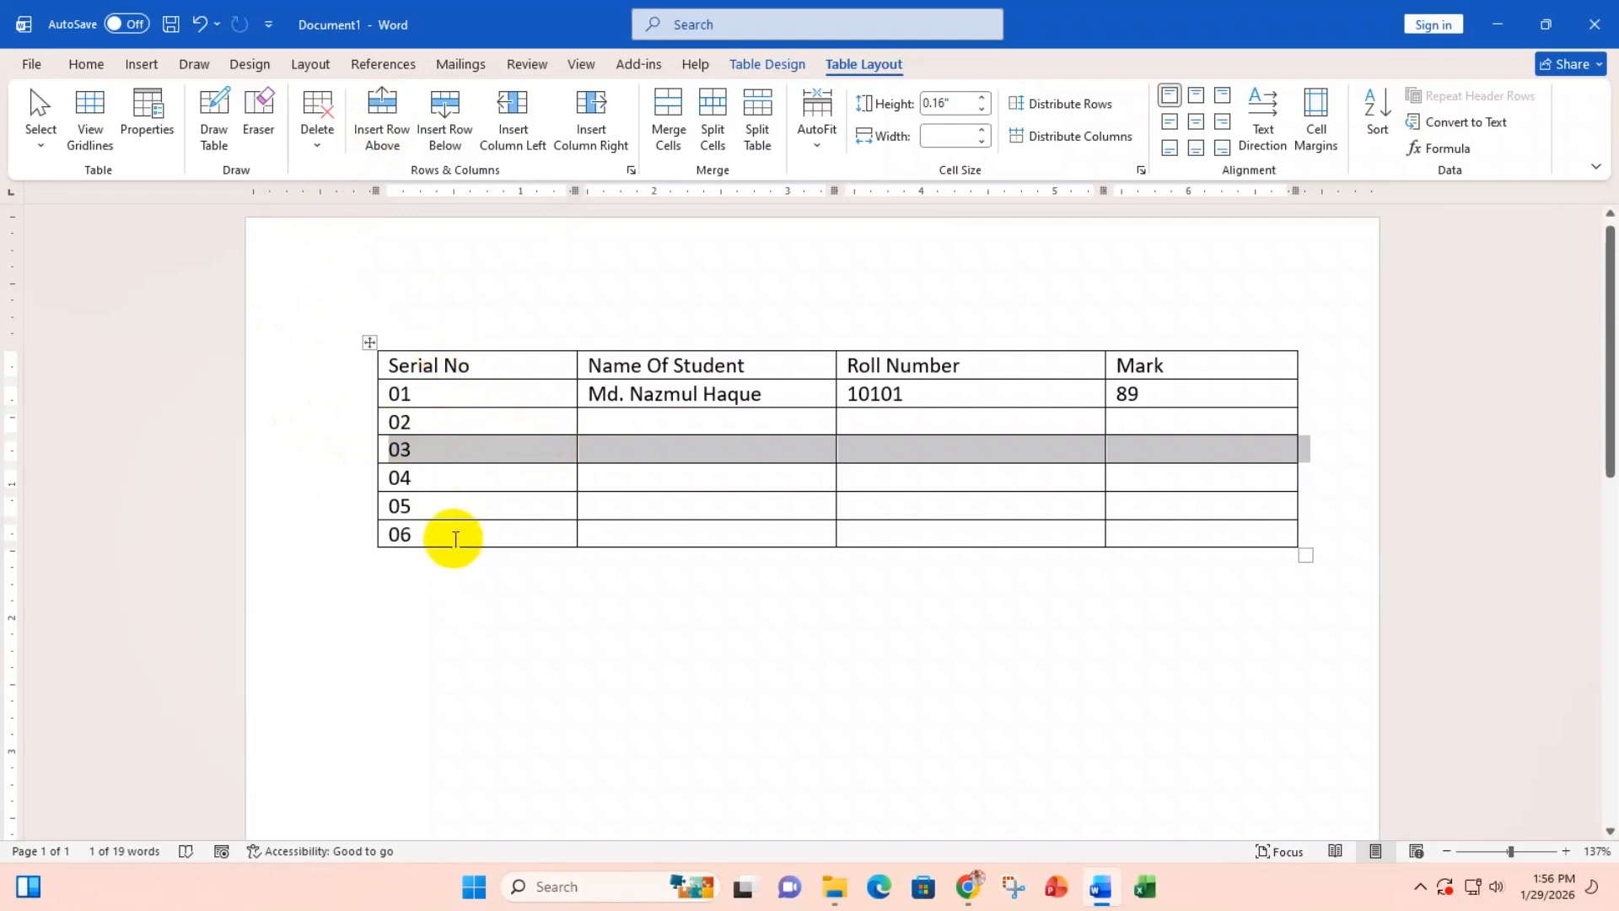
Step: Insert one blank row below row 03 and another directly above it
click(455, 109)
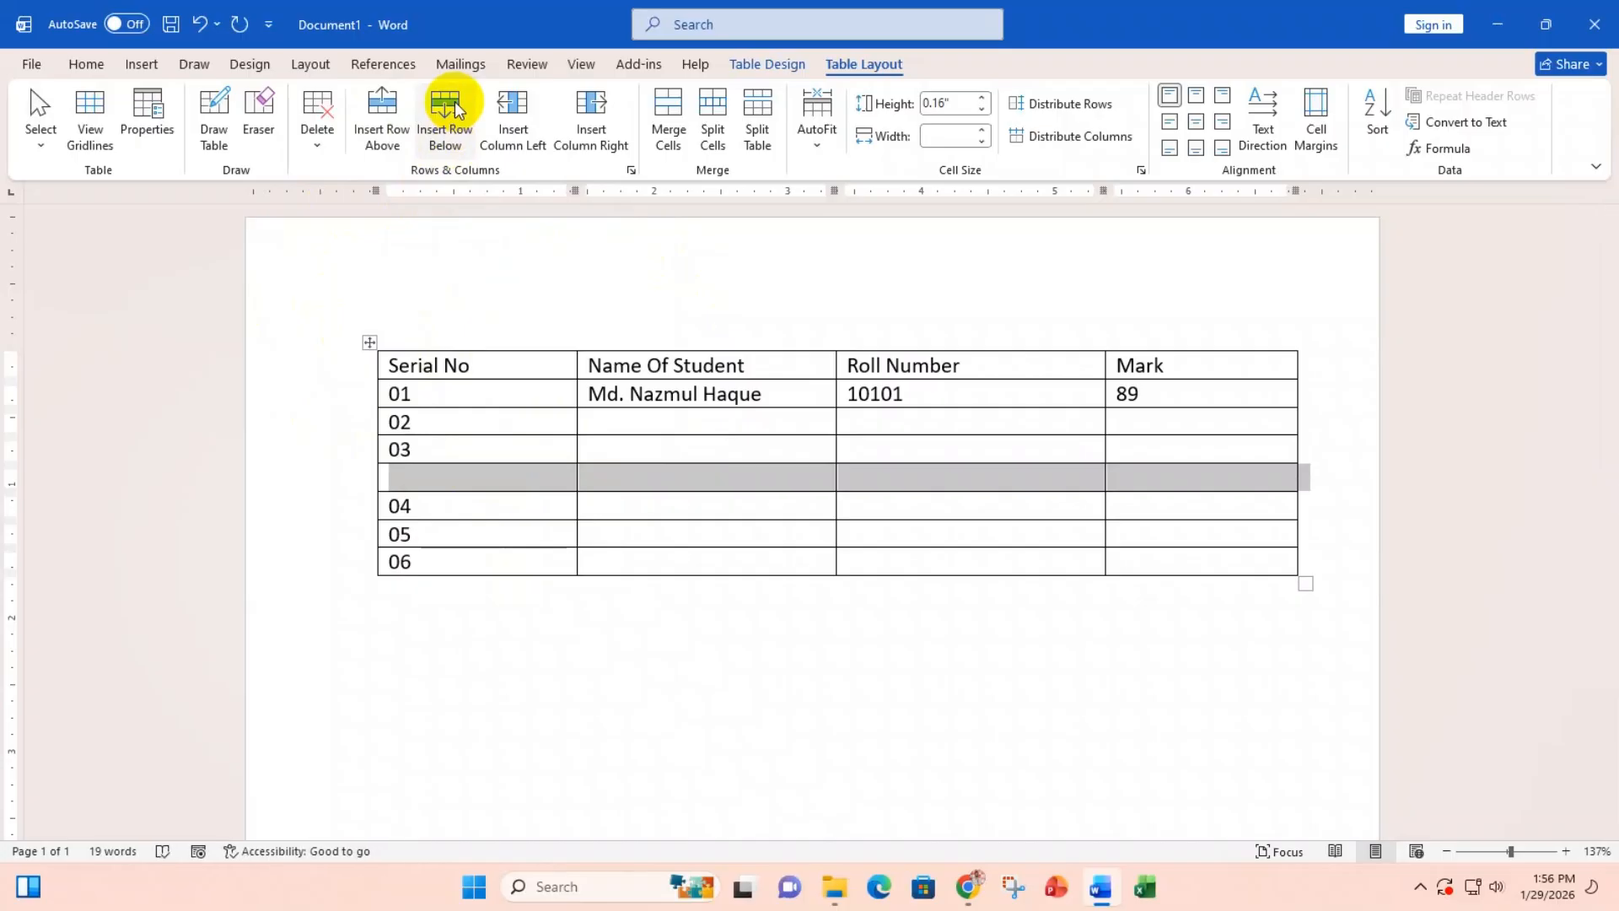
click(331, 448)
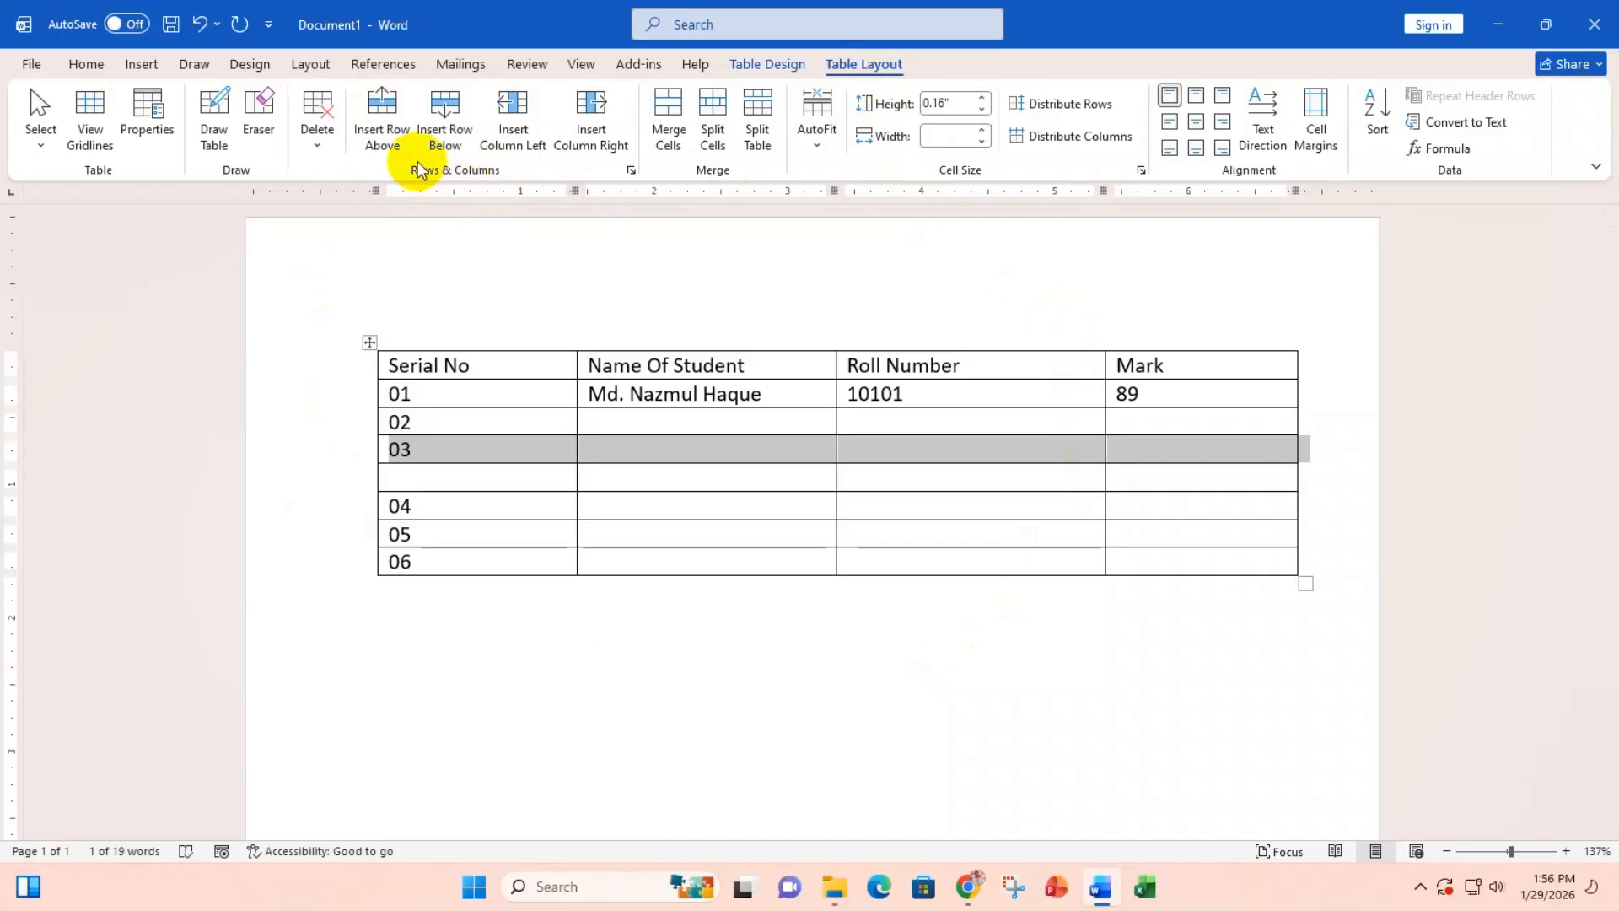
click(395, 114)
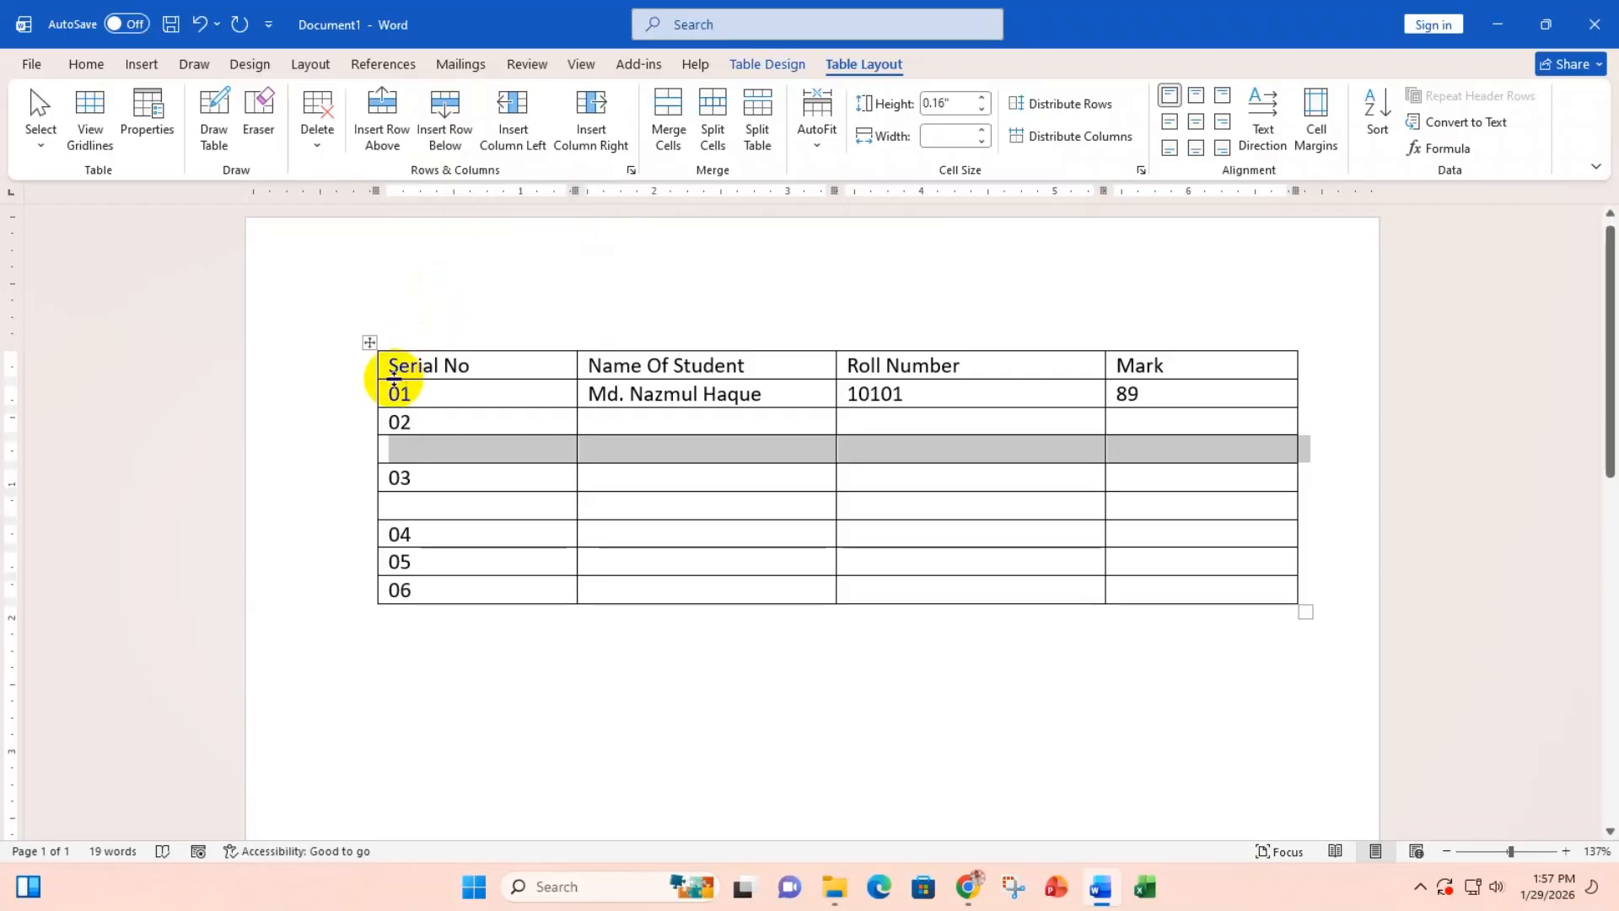
Step: Add an empty row above the header row and another below row 06
click(341, 371)
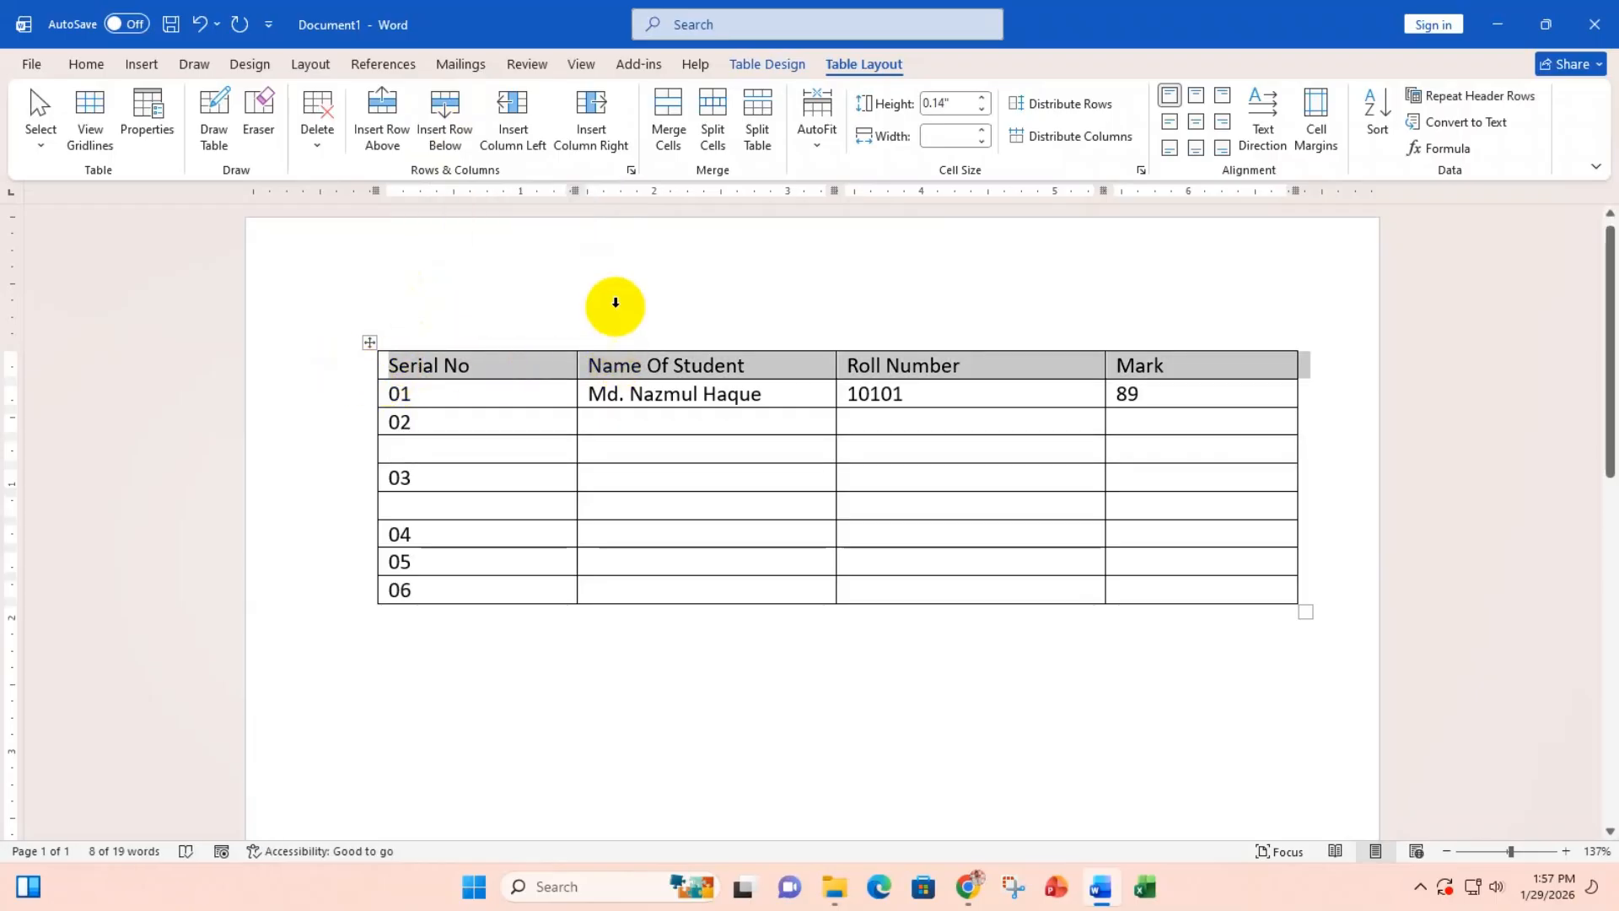
click(331, 590)
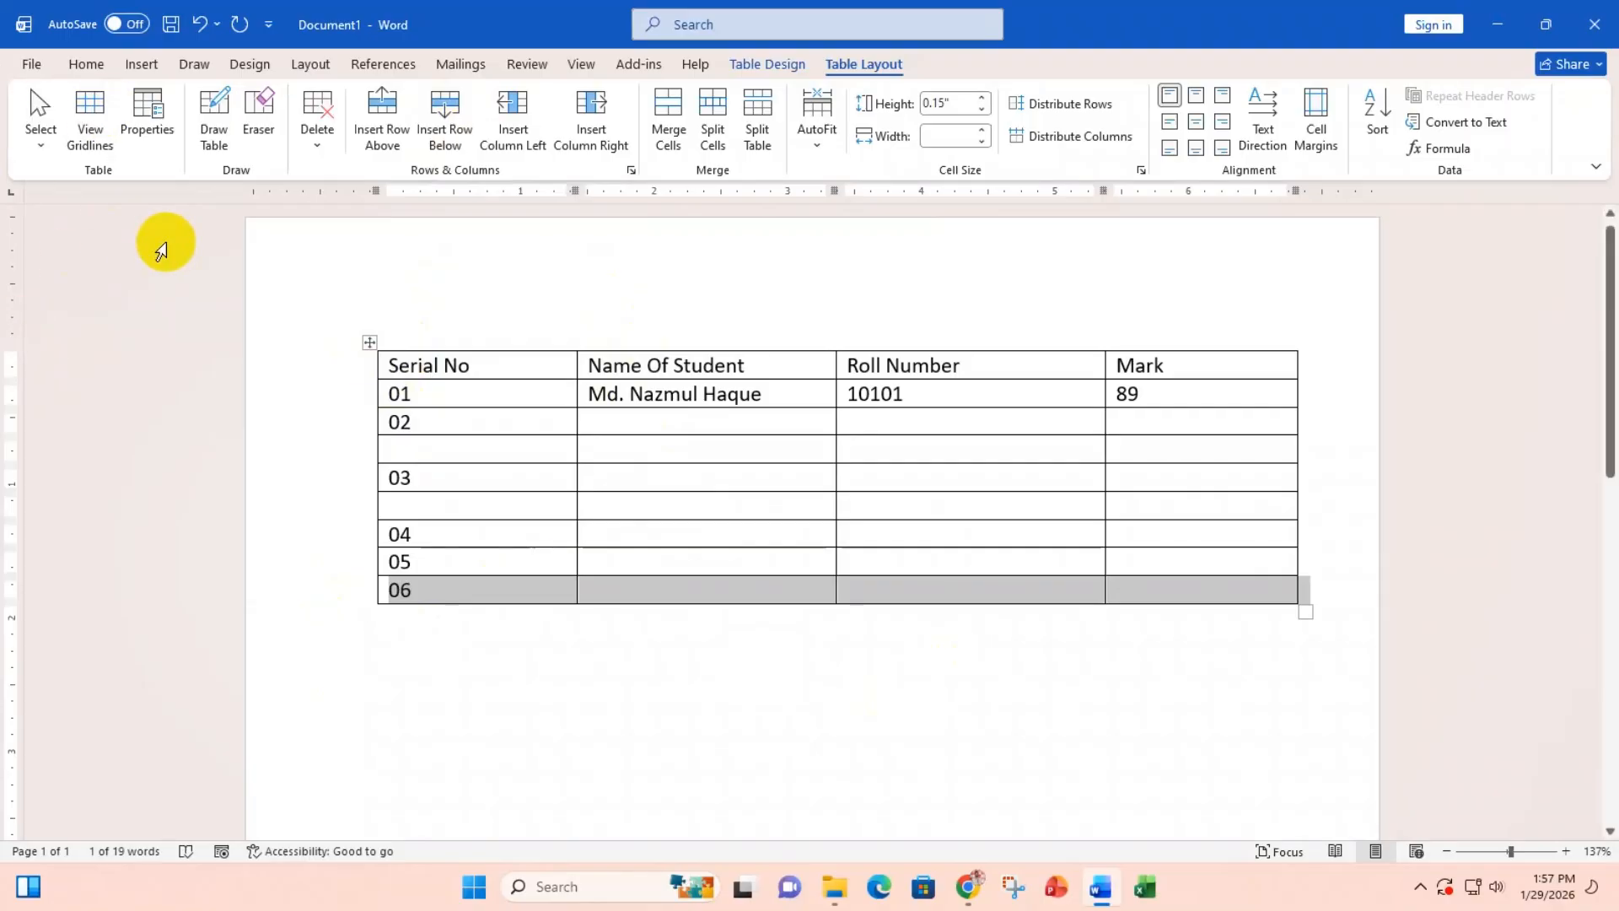
click(352, 367)
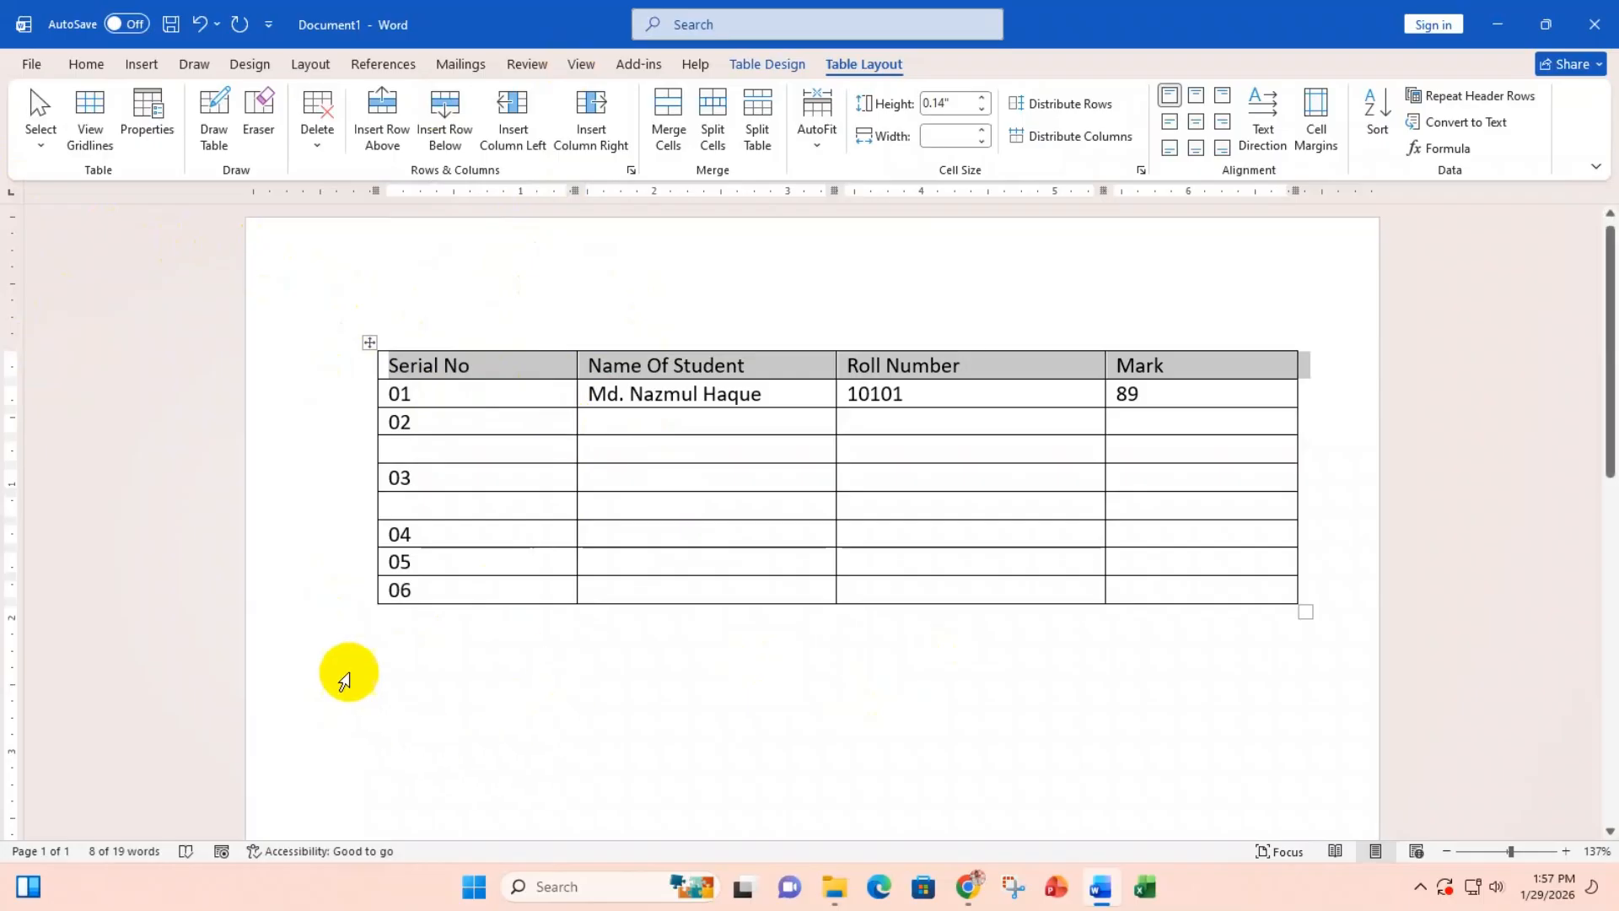
click(343, 597)
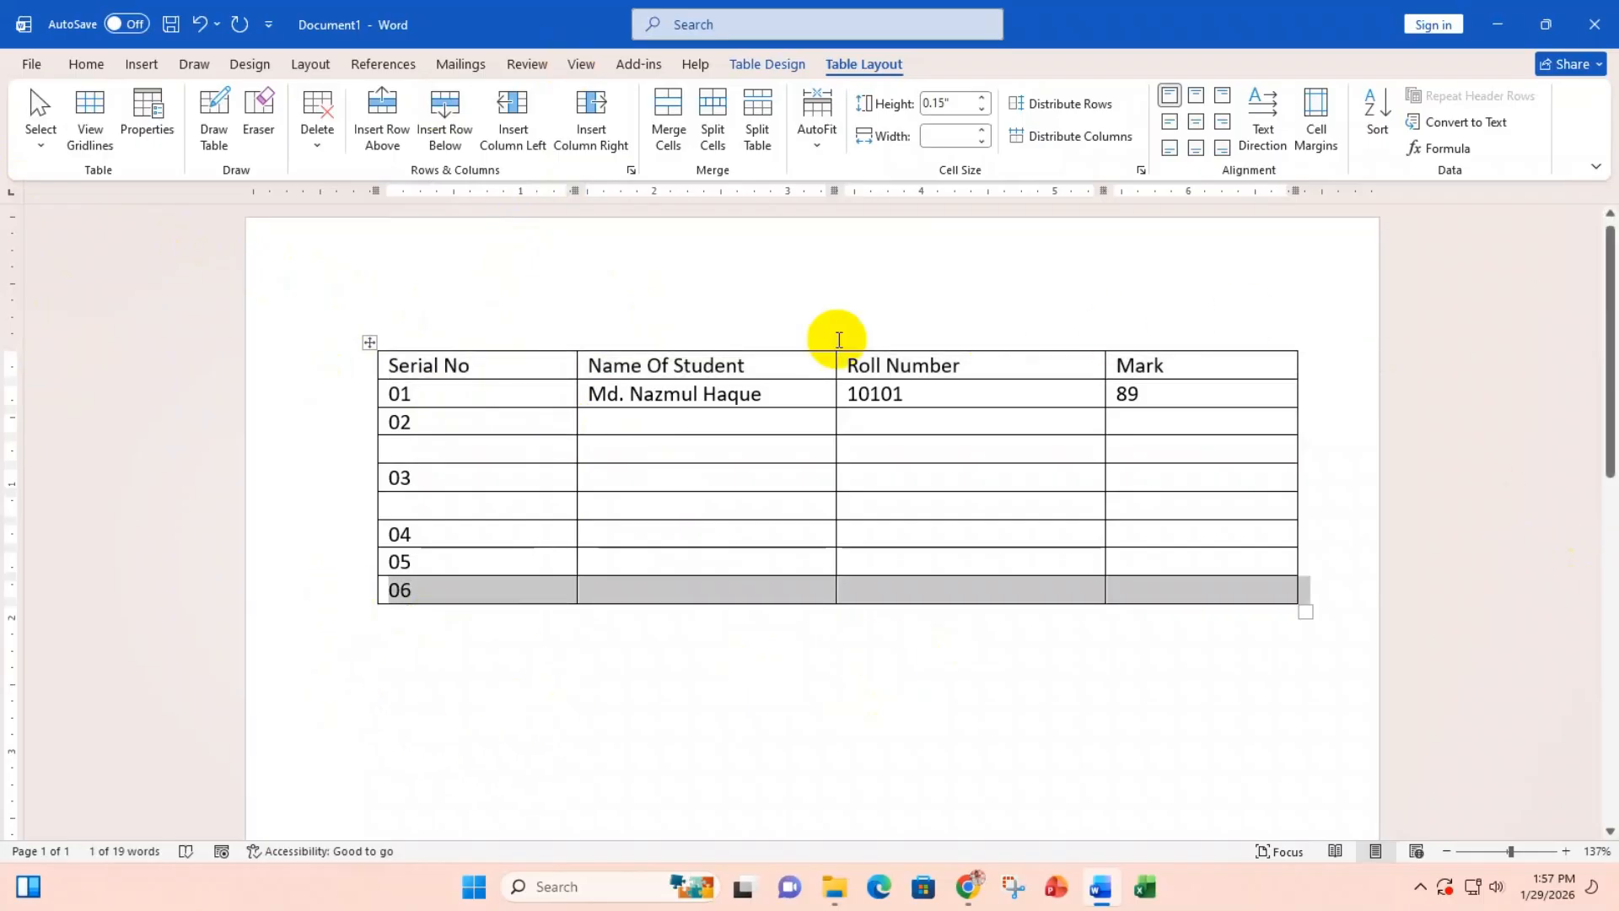
click(339, 373)
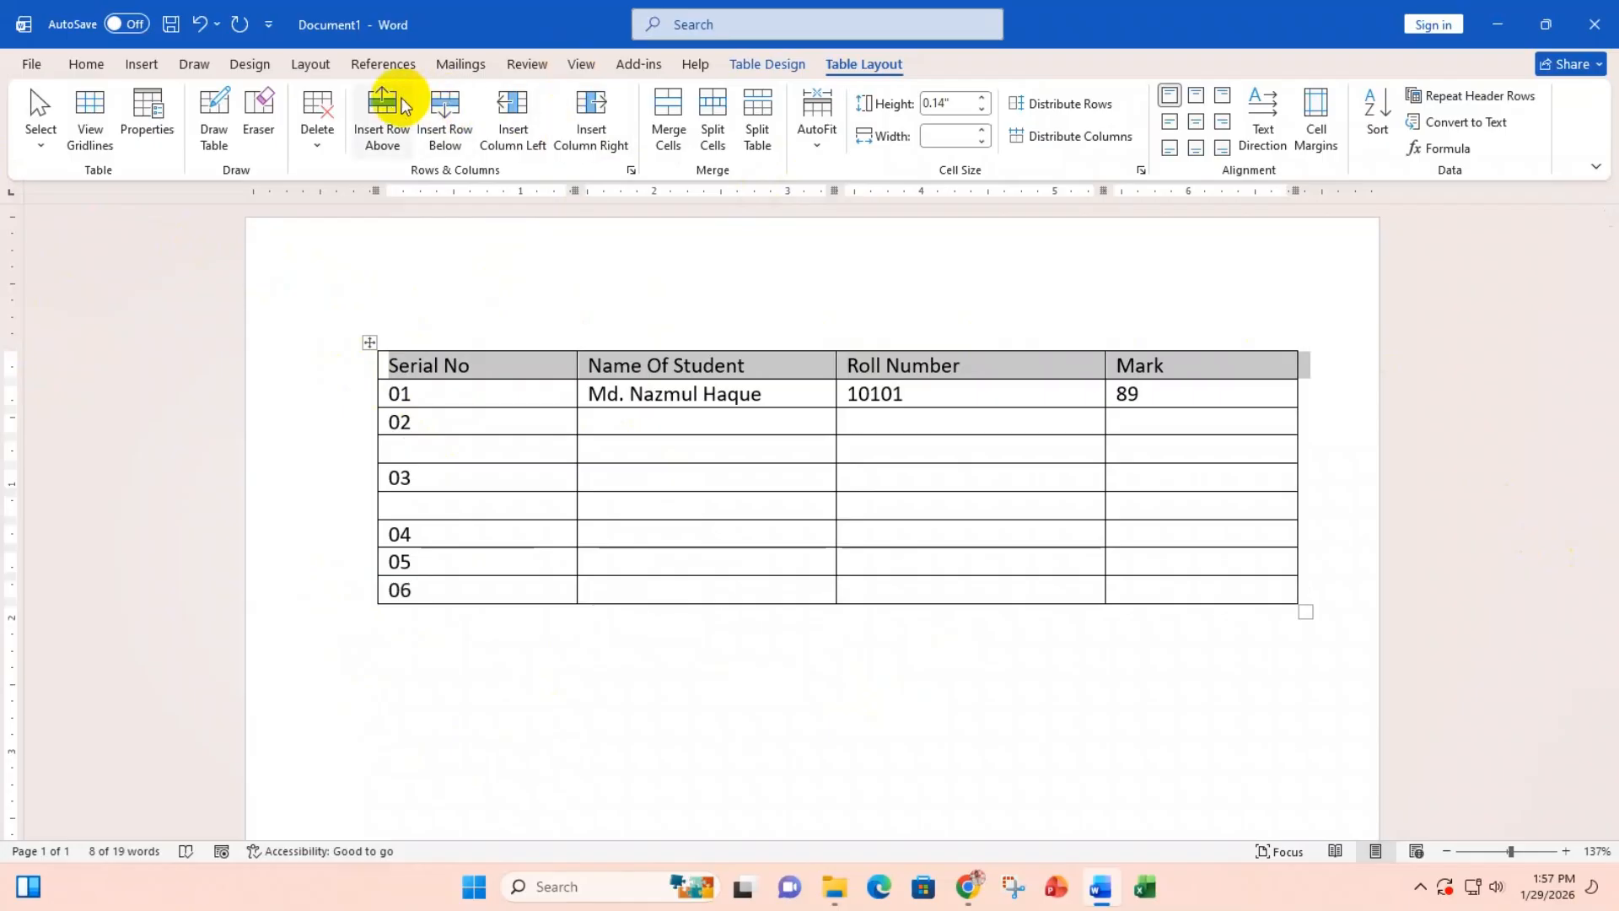
click(383, 108)
click(345, 620)
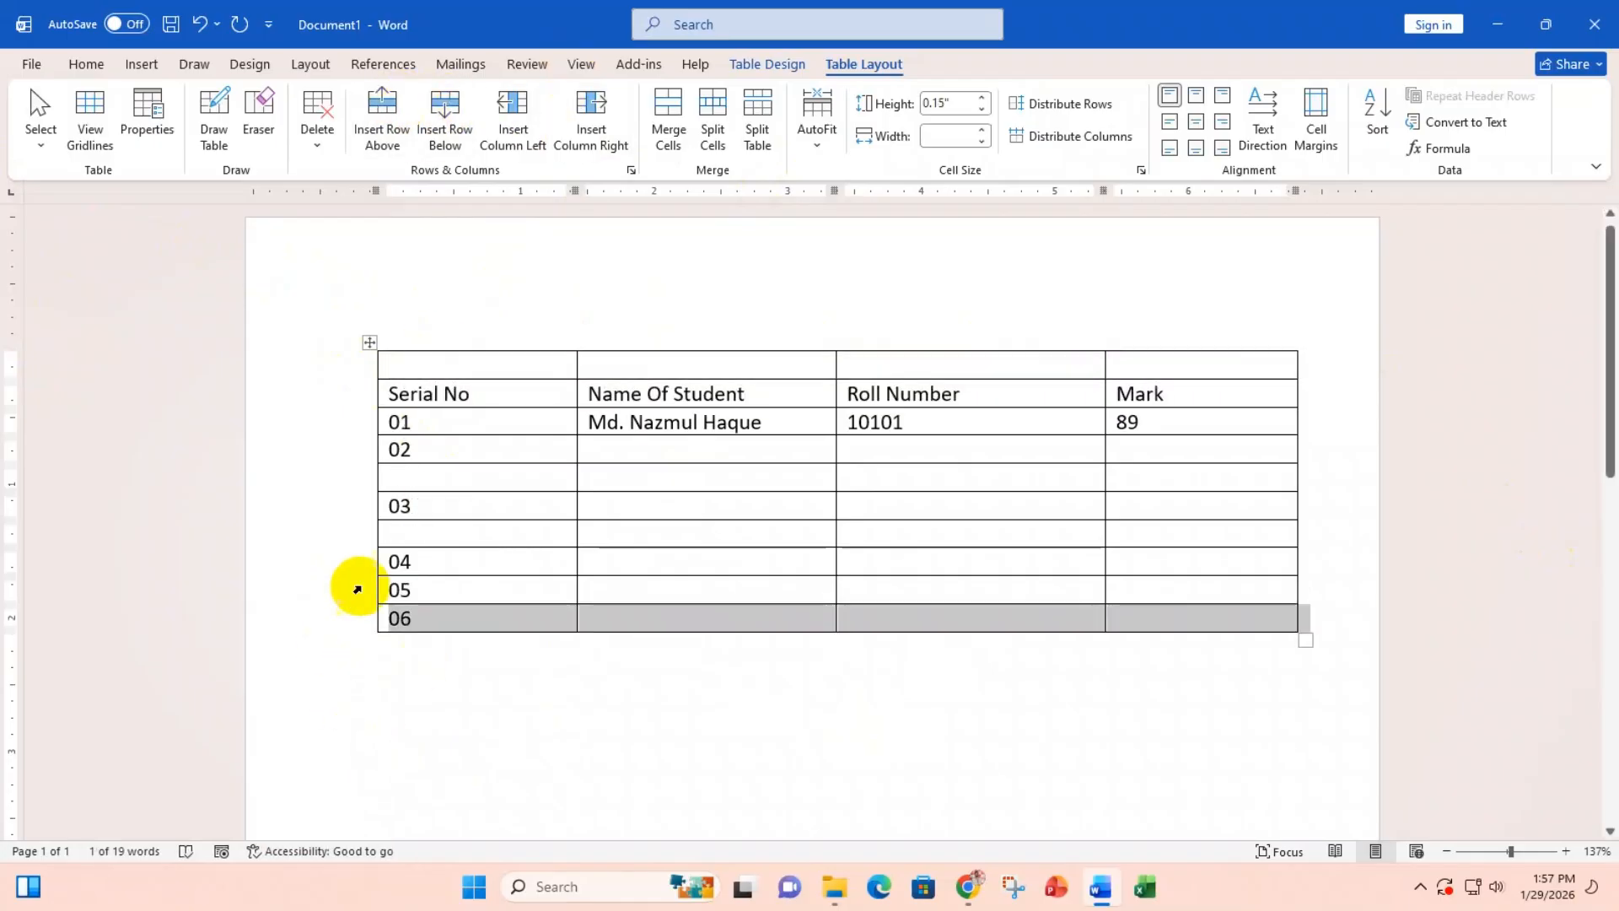
click(451, 127)
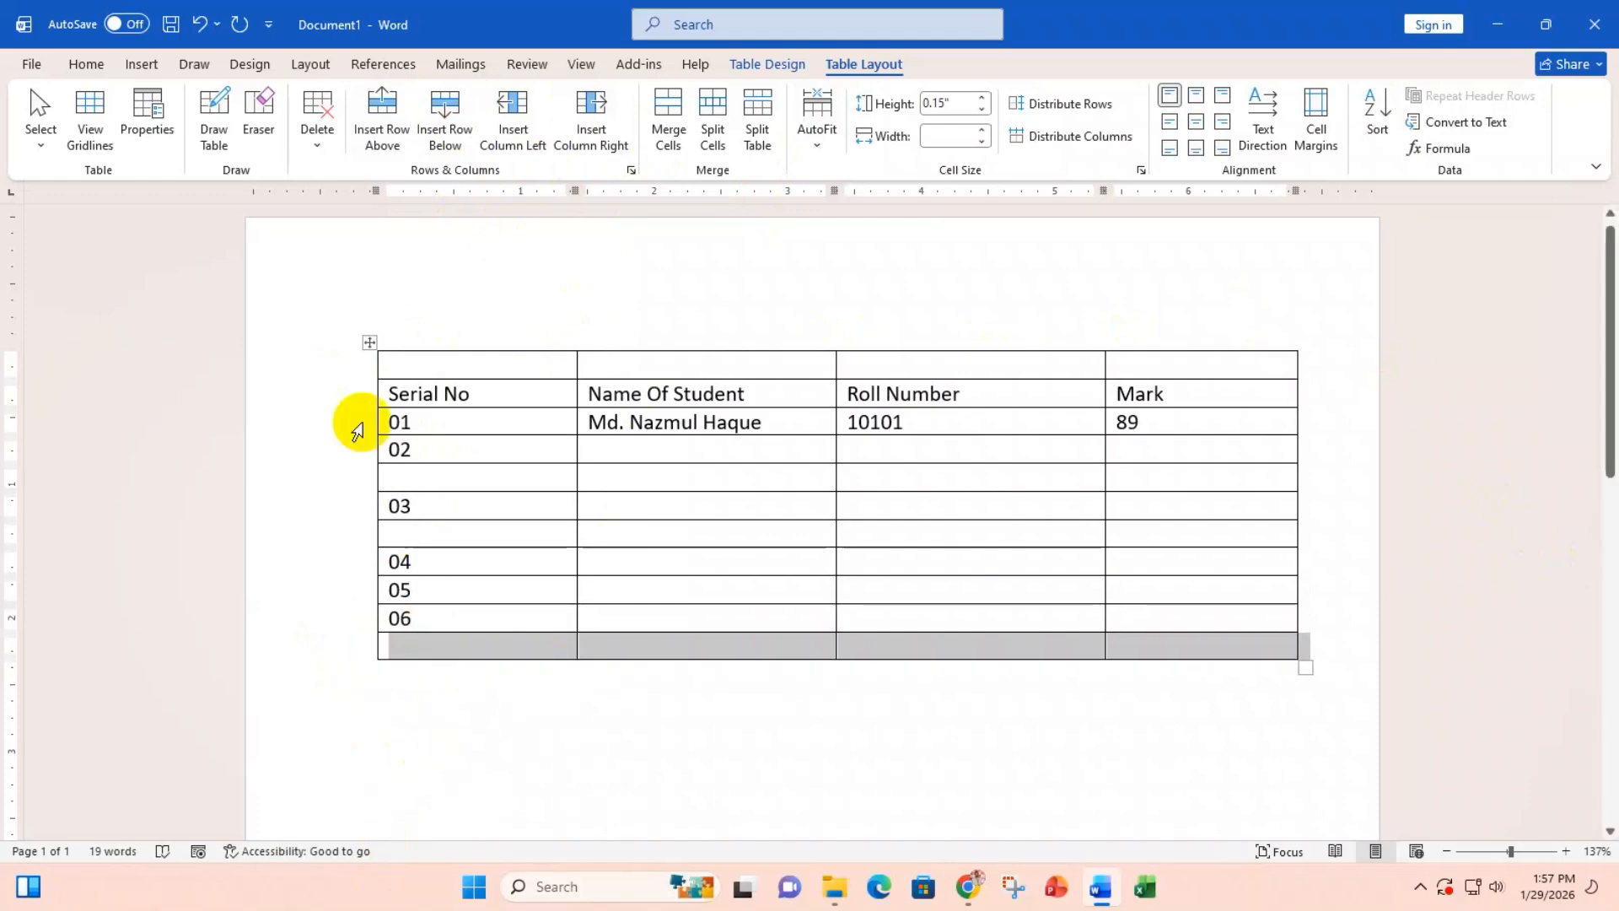
Step: Delete all four empty rows with Backspace, then insert one empty row between rows 03 and 04
click(349, 365)
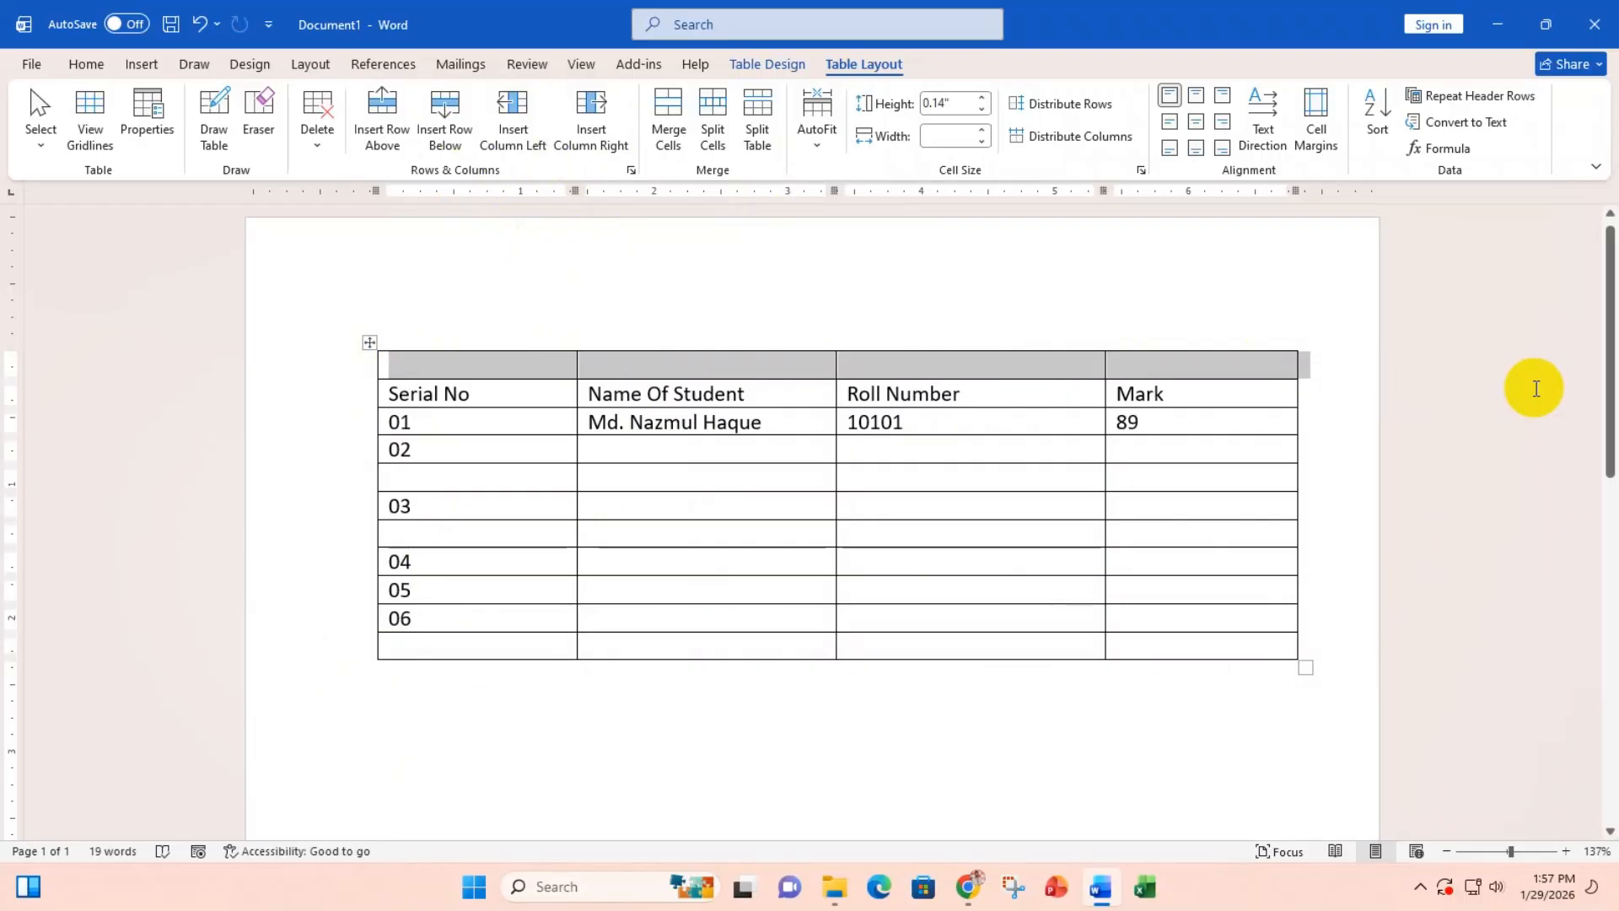
drag(1215, 376, 510, 368)
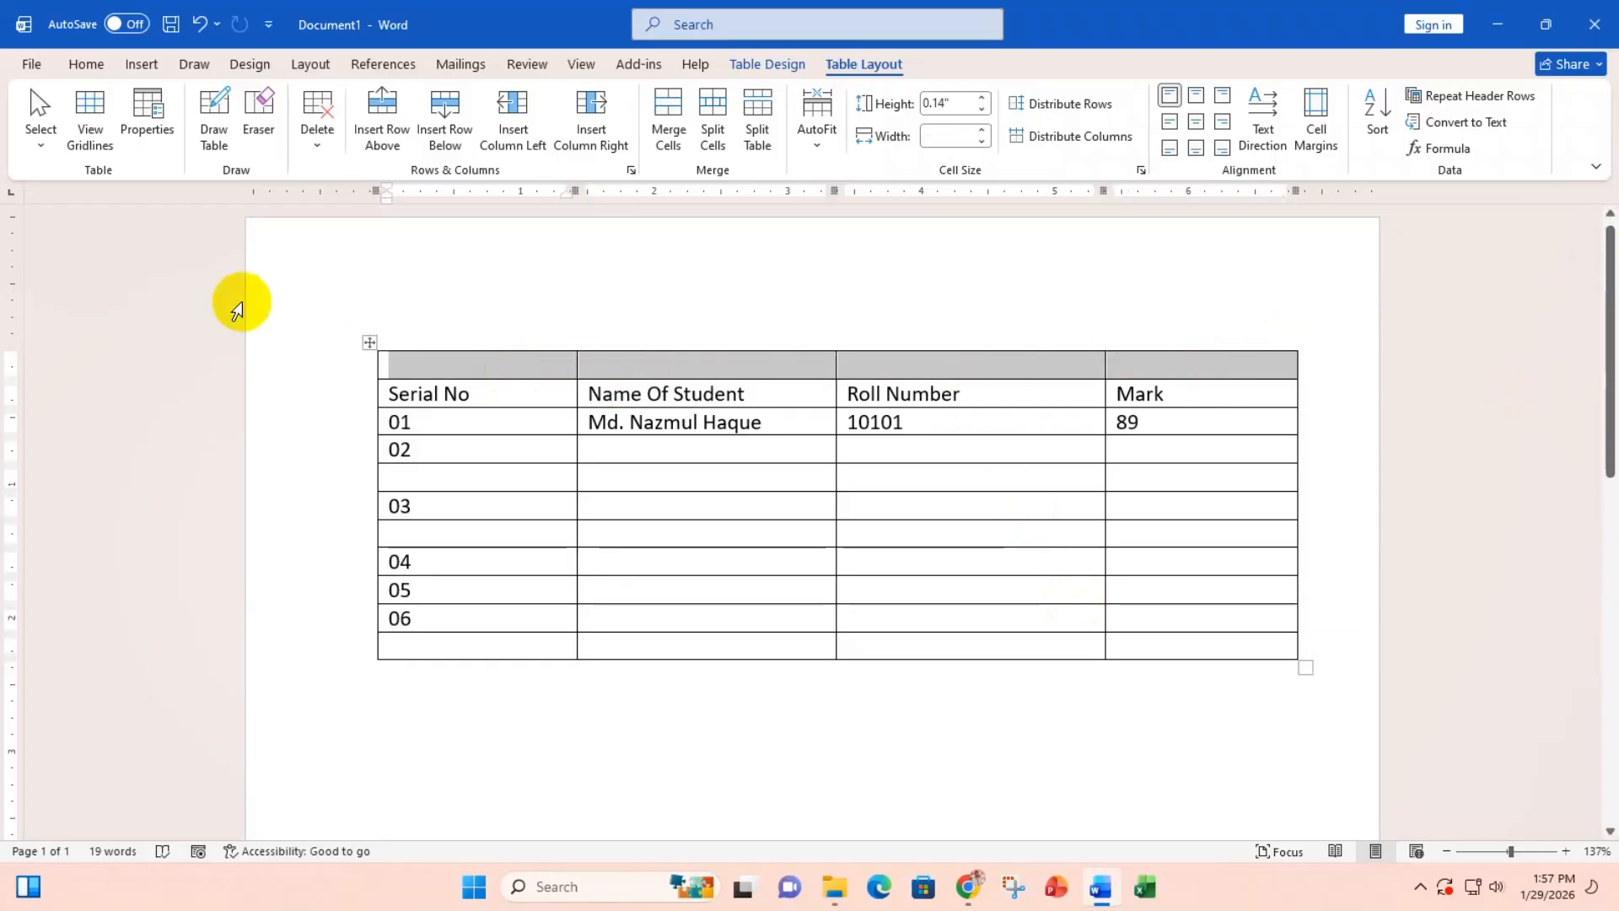
click(325, 376)
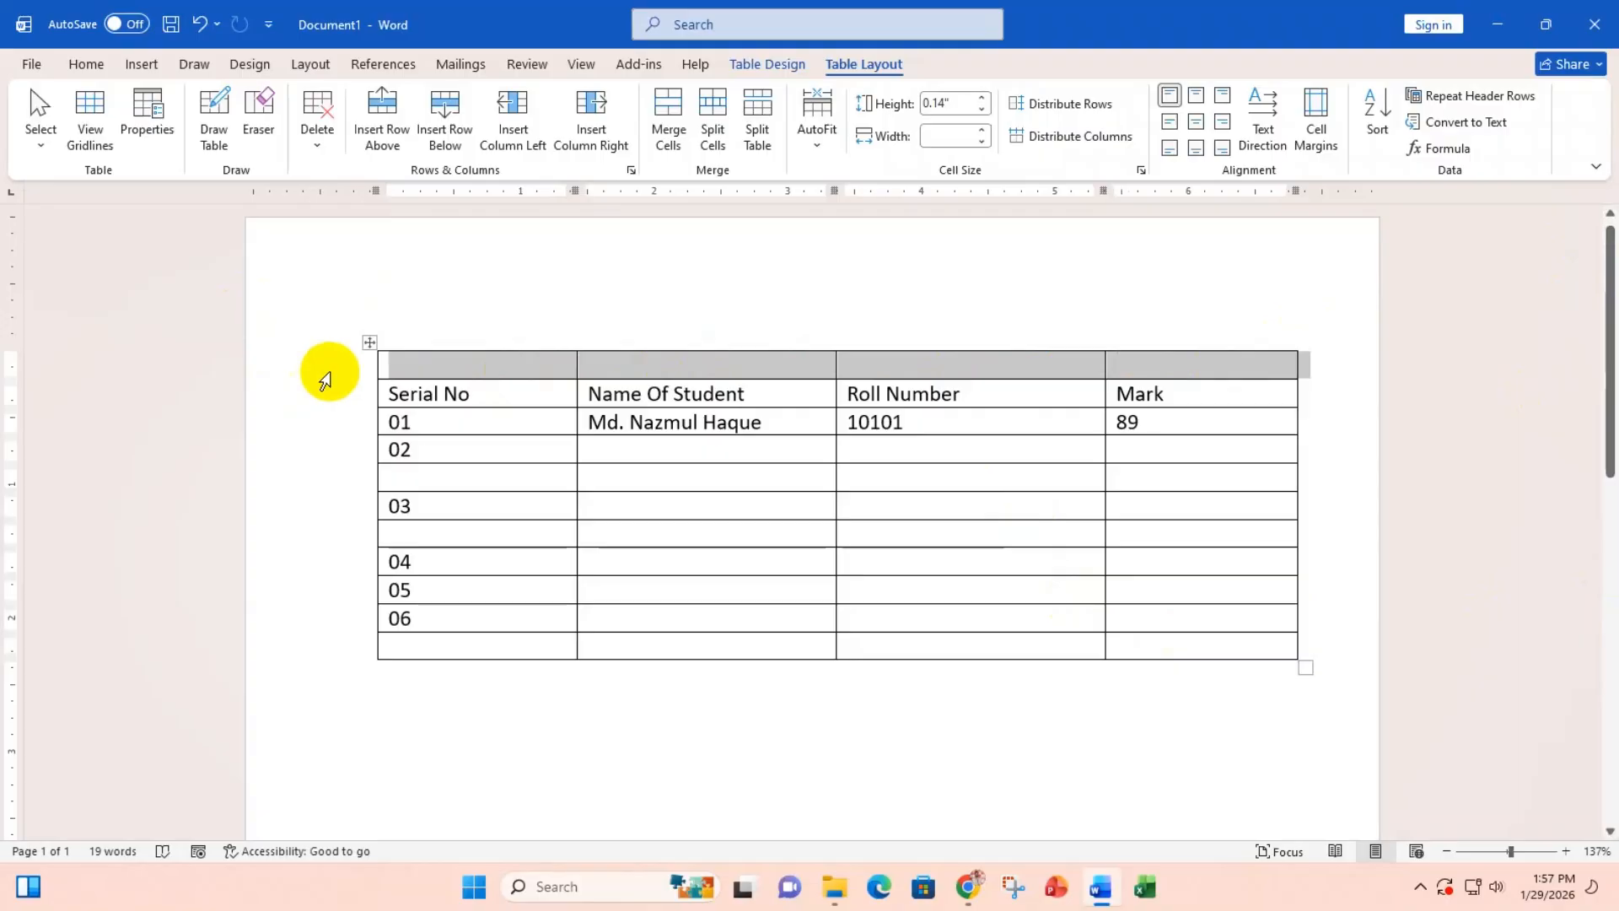
key(BackSpace)
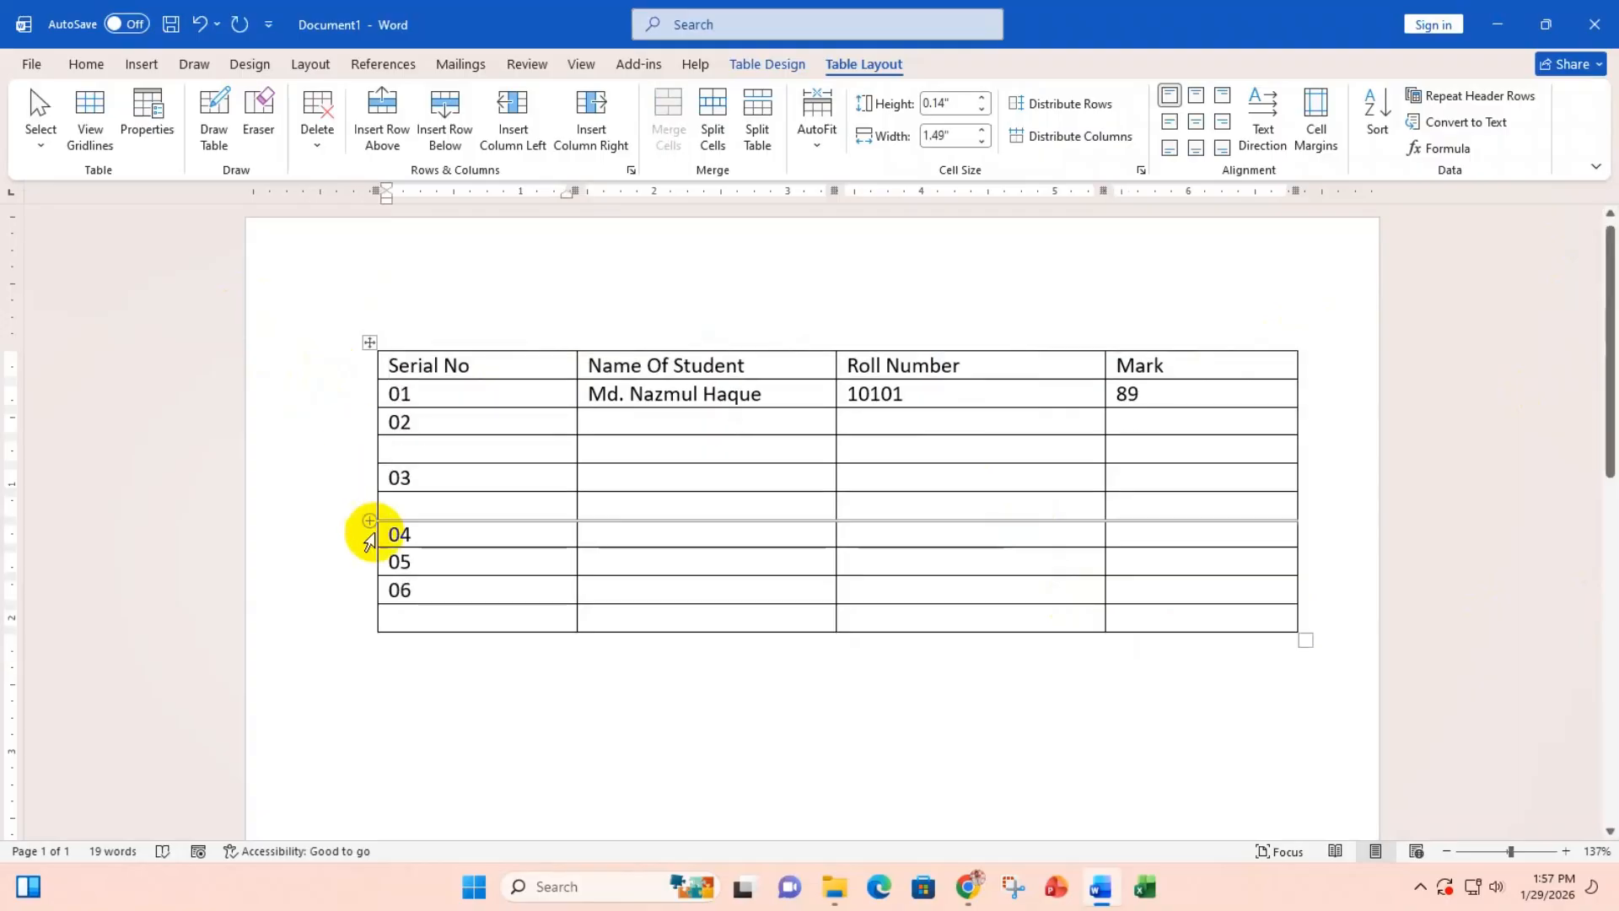
click(323, 456)
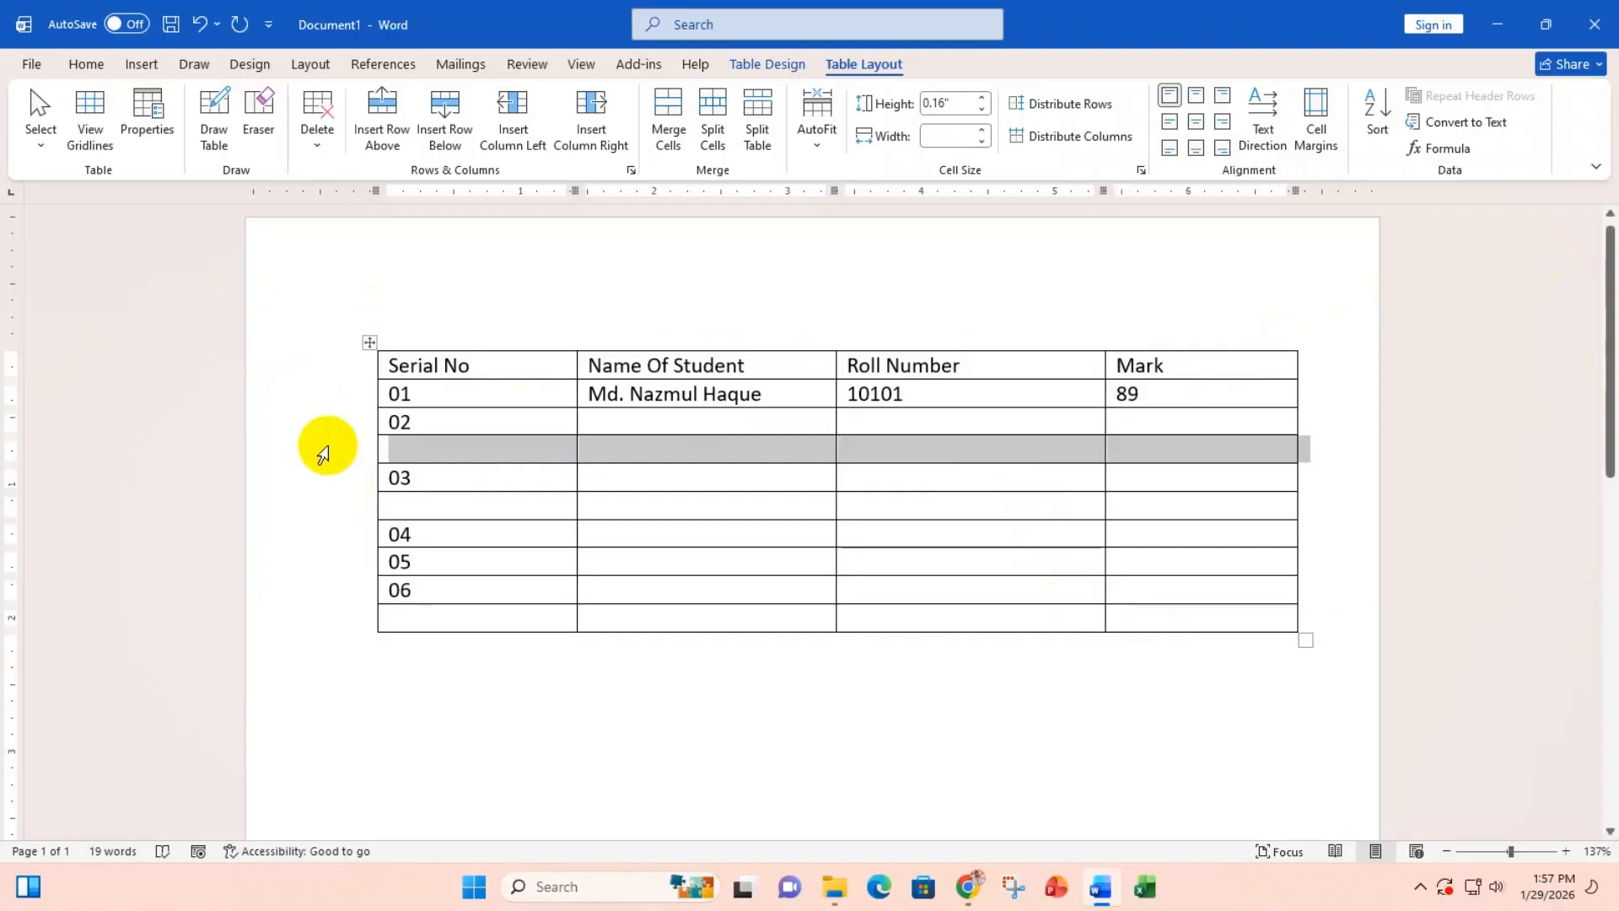
key(BackSpace)
click(319, 477)
key(BackSpace)
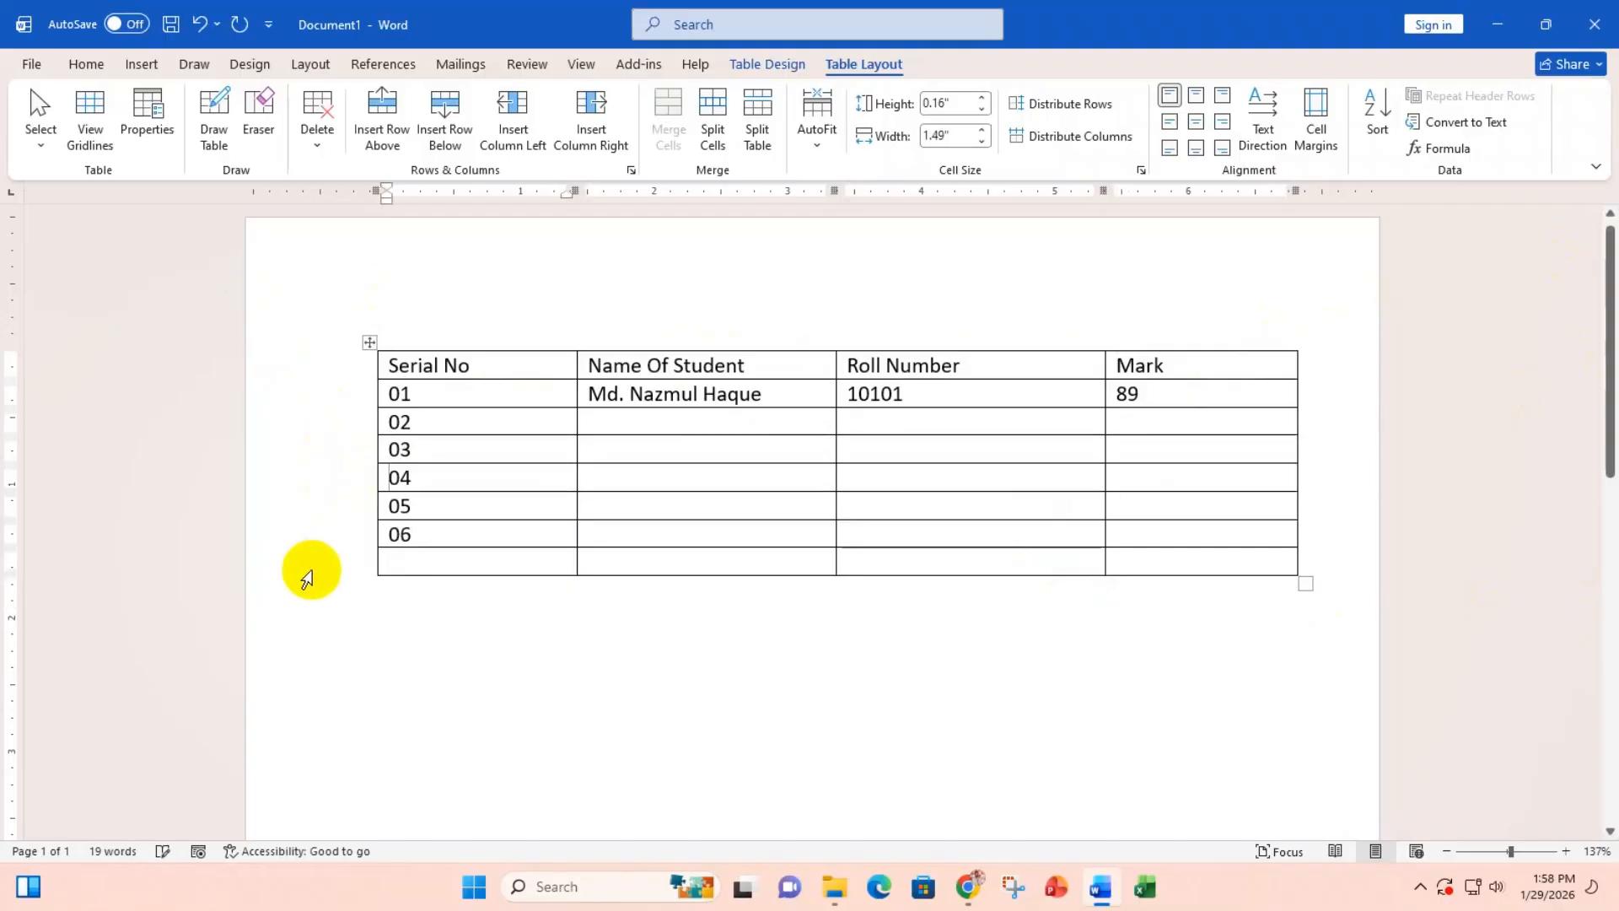
click(314, 570)
key(BackSpace)
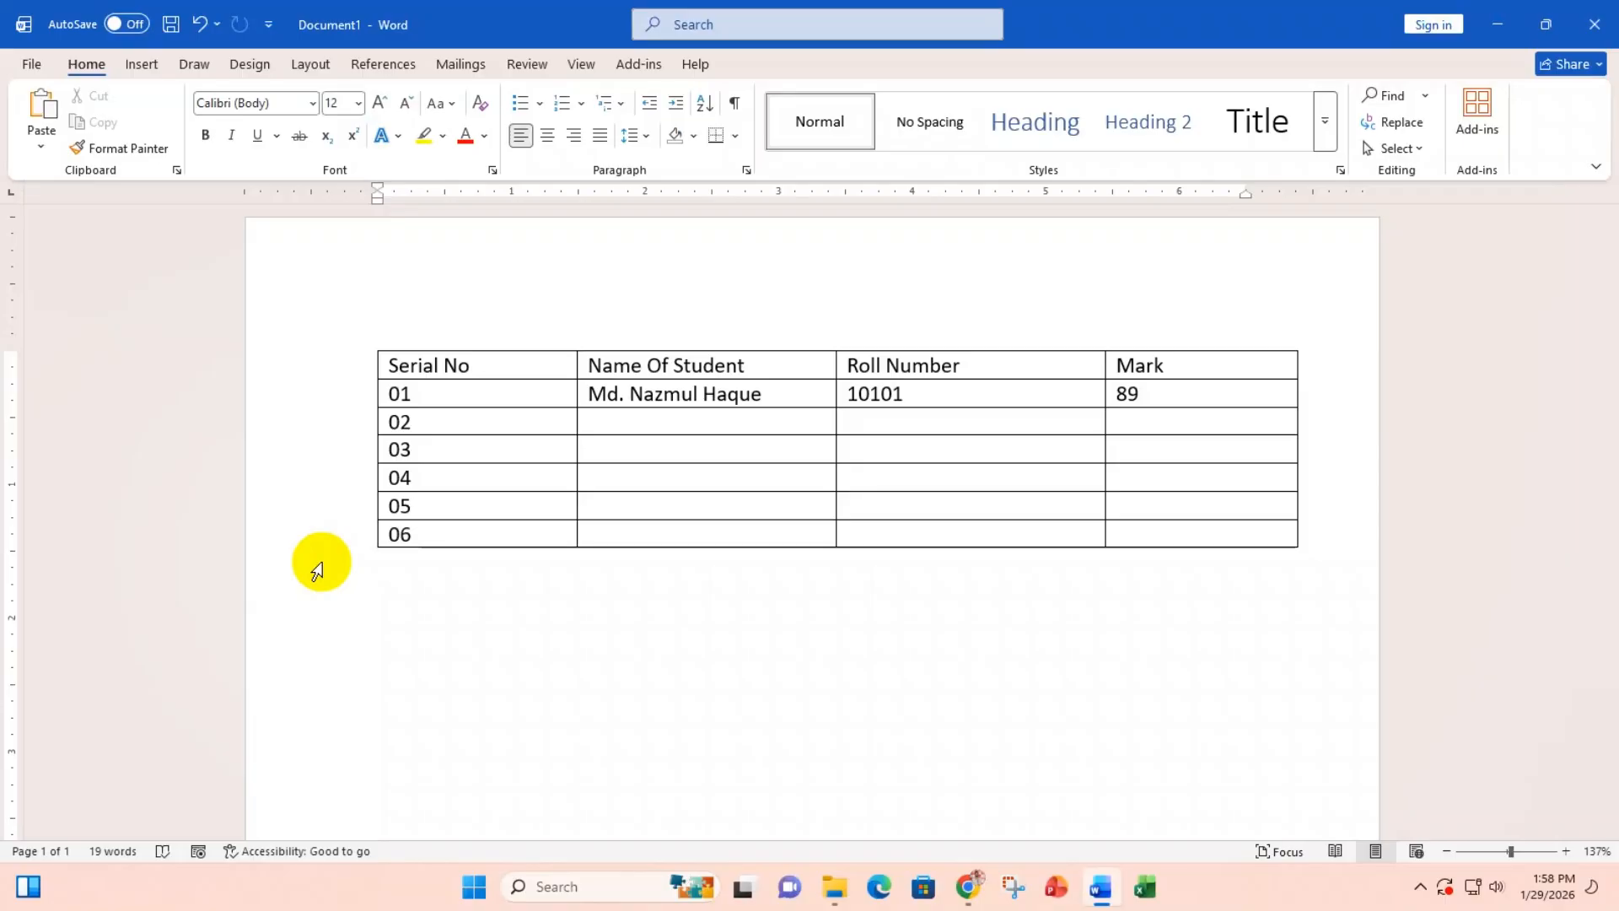
mouse_move(371, 494)
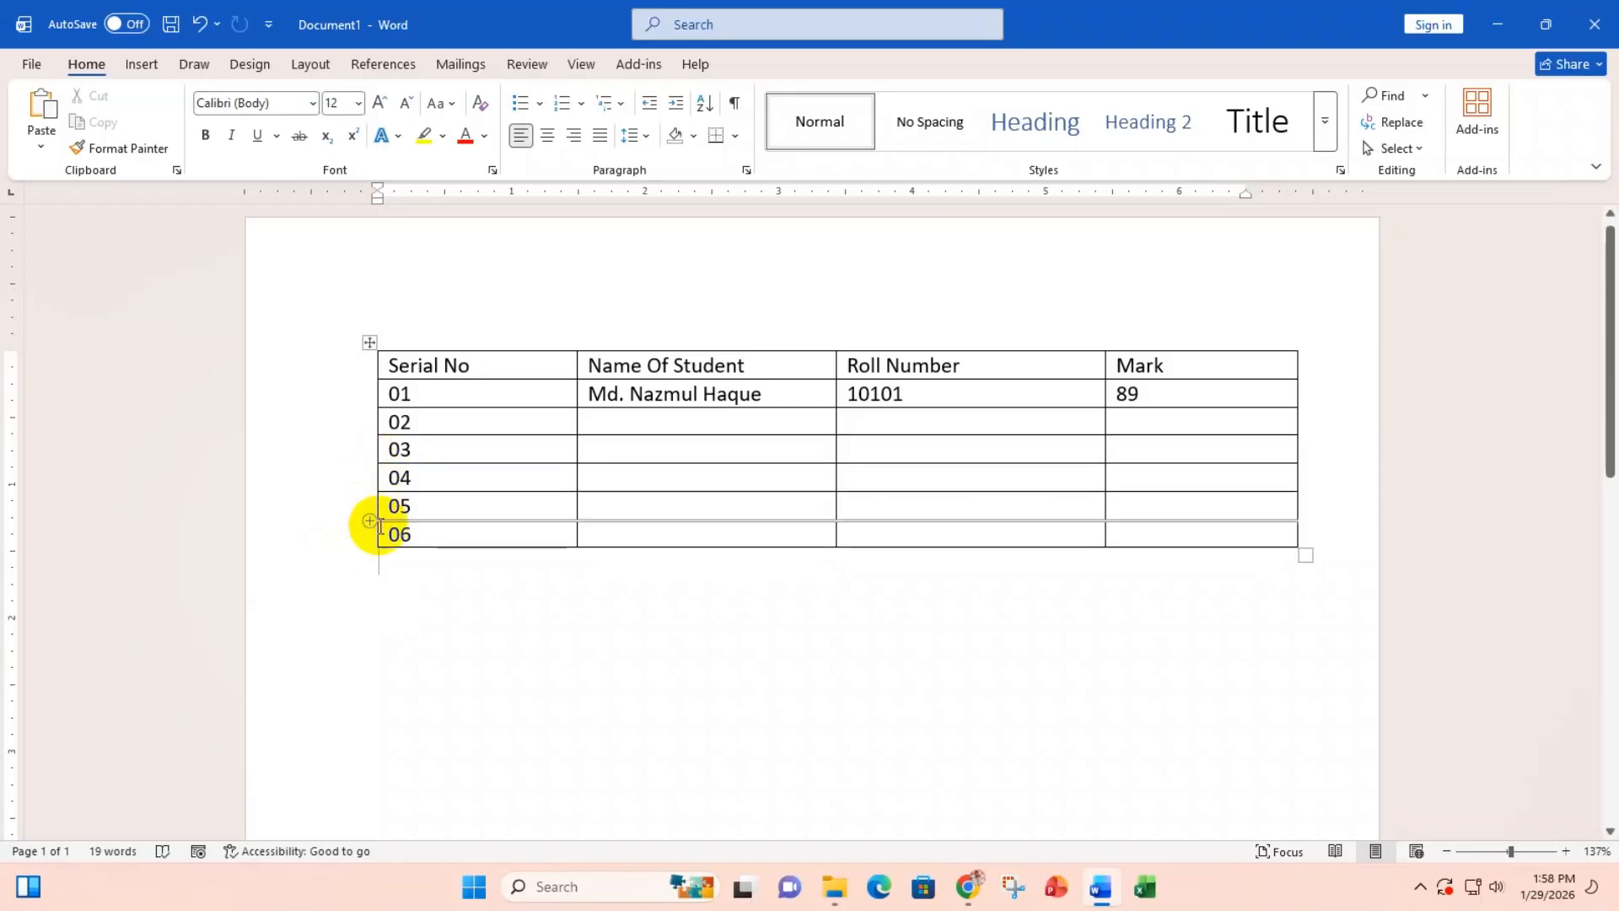
click(368, 463)
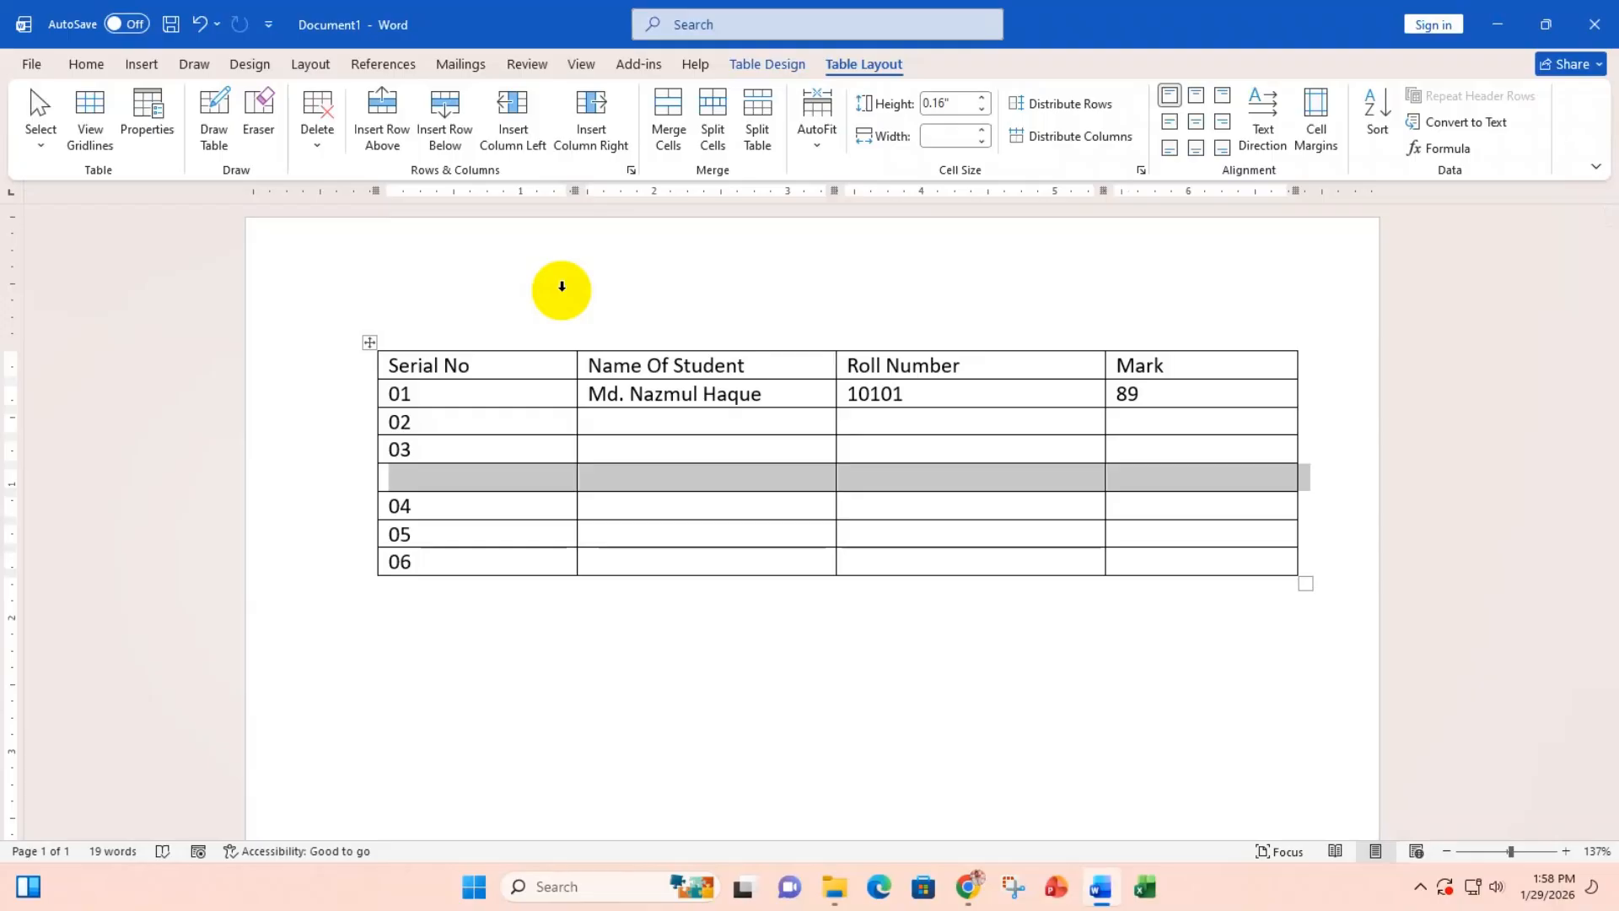
click(422, 563)
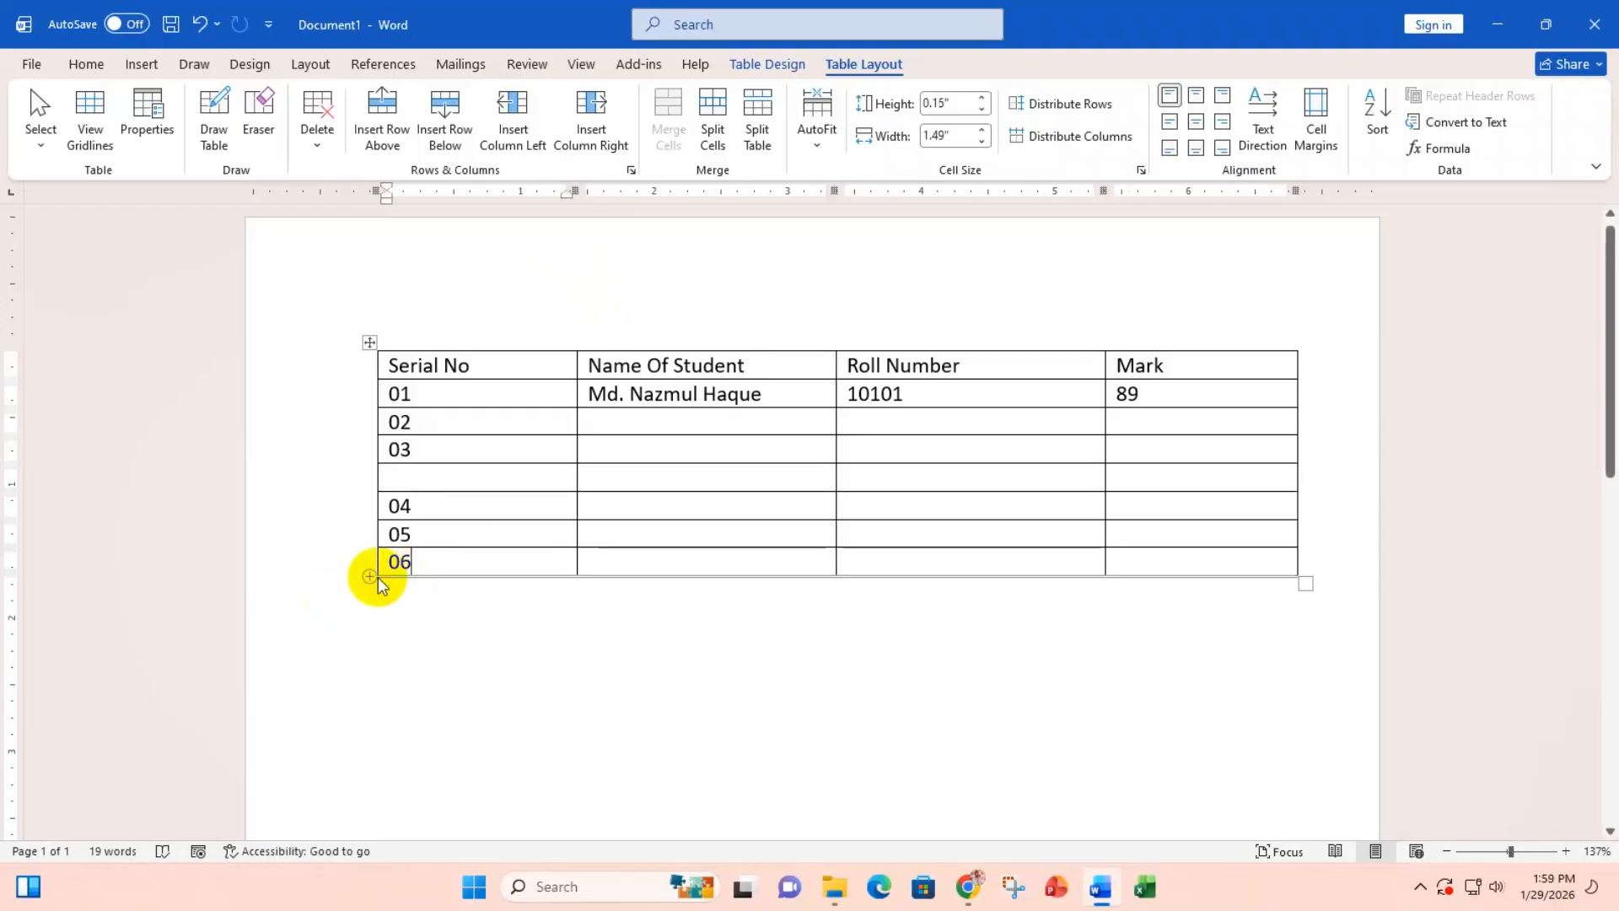
click(369, 576)
click(426, 448)
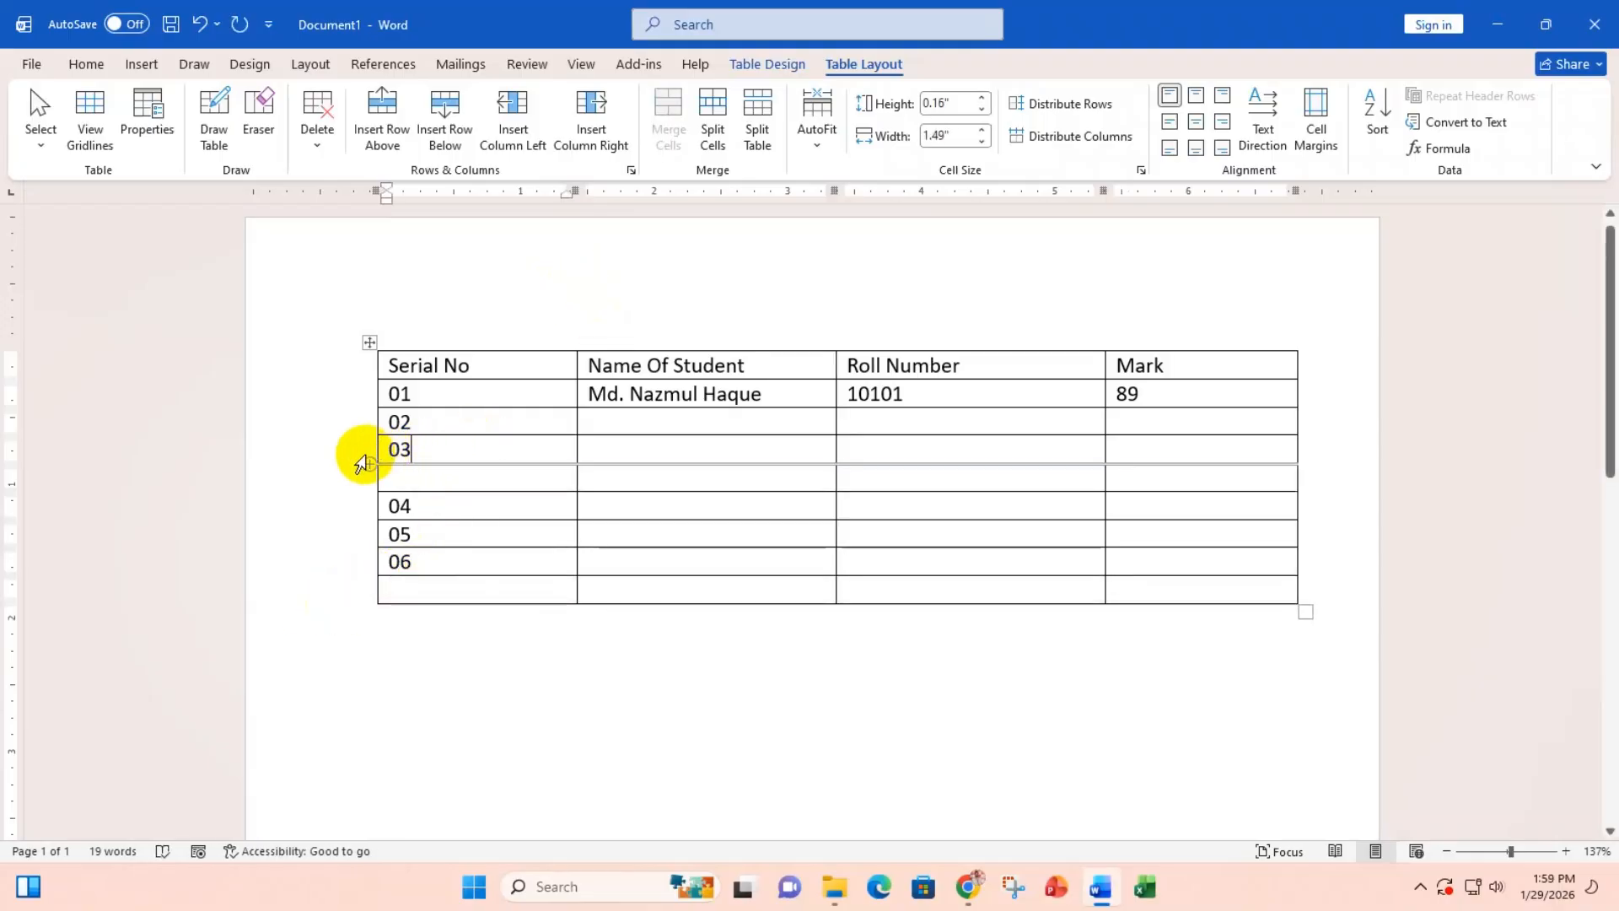
click(412, 361)
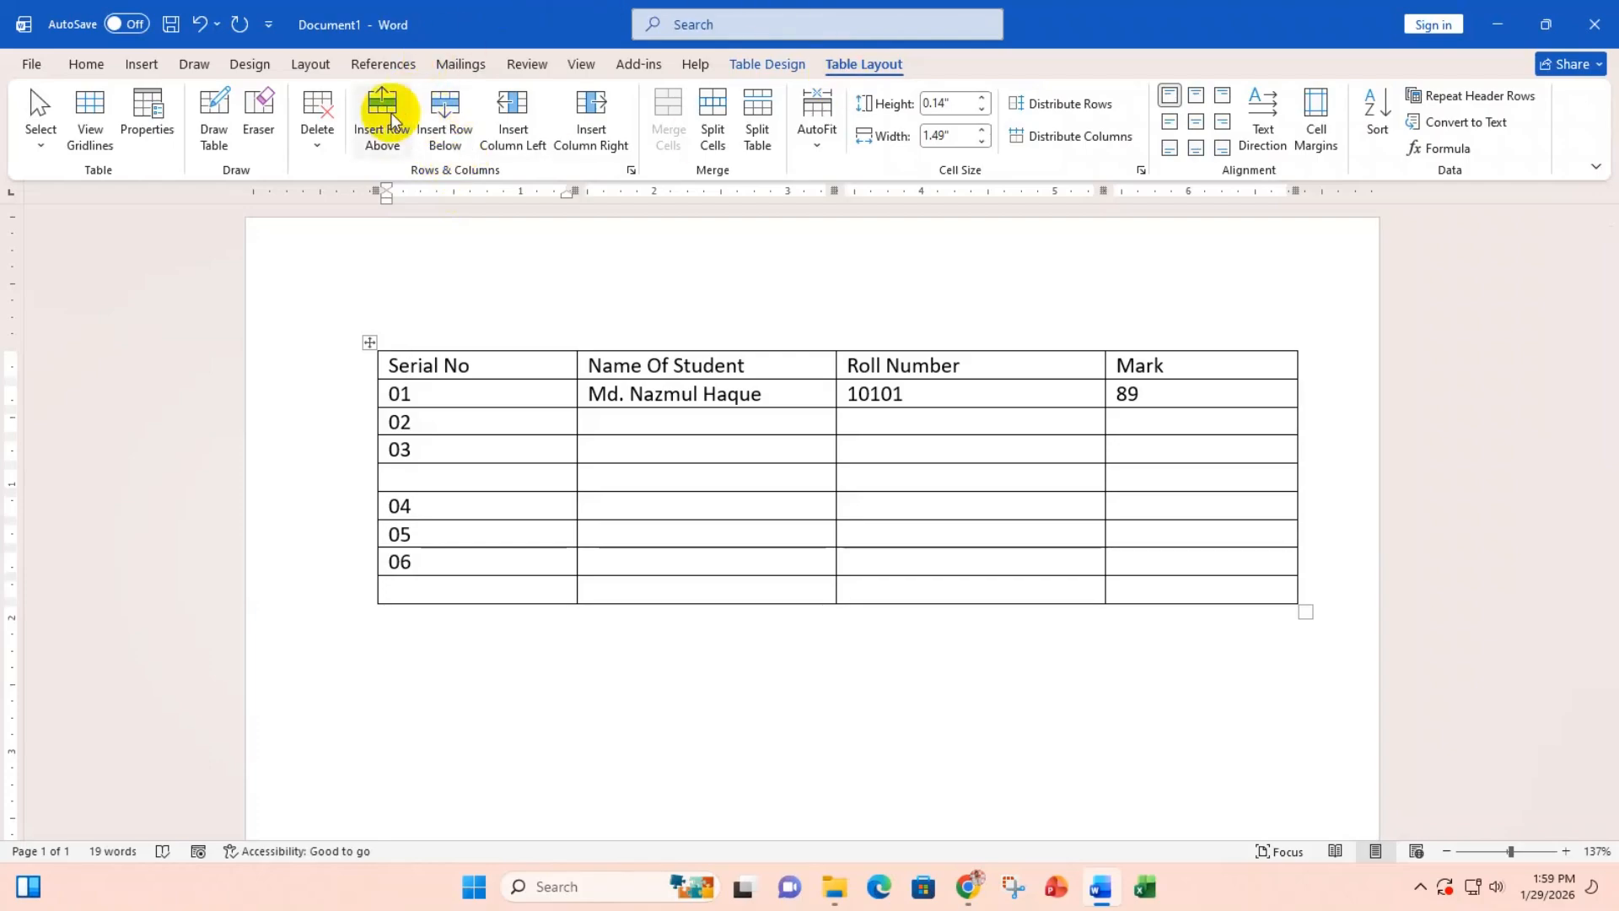
click(331, 490)
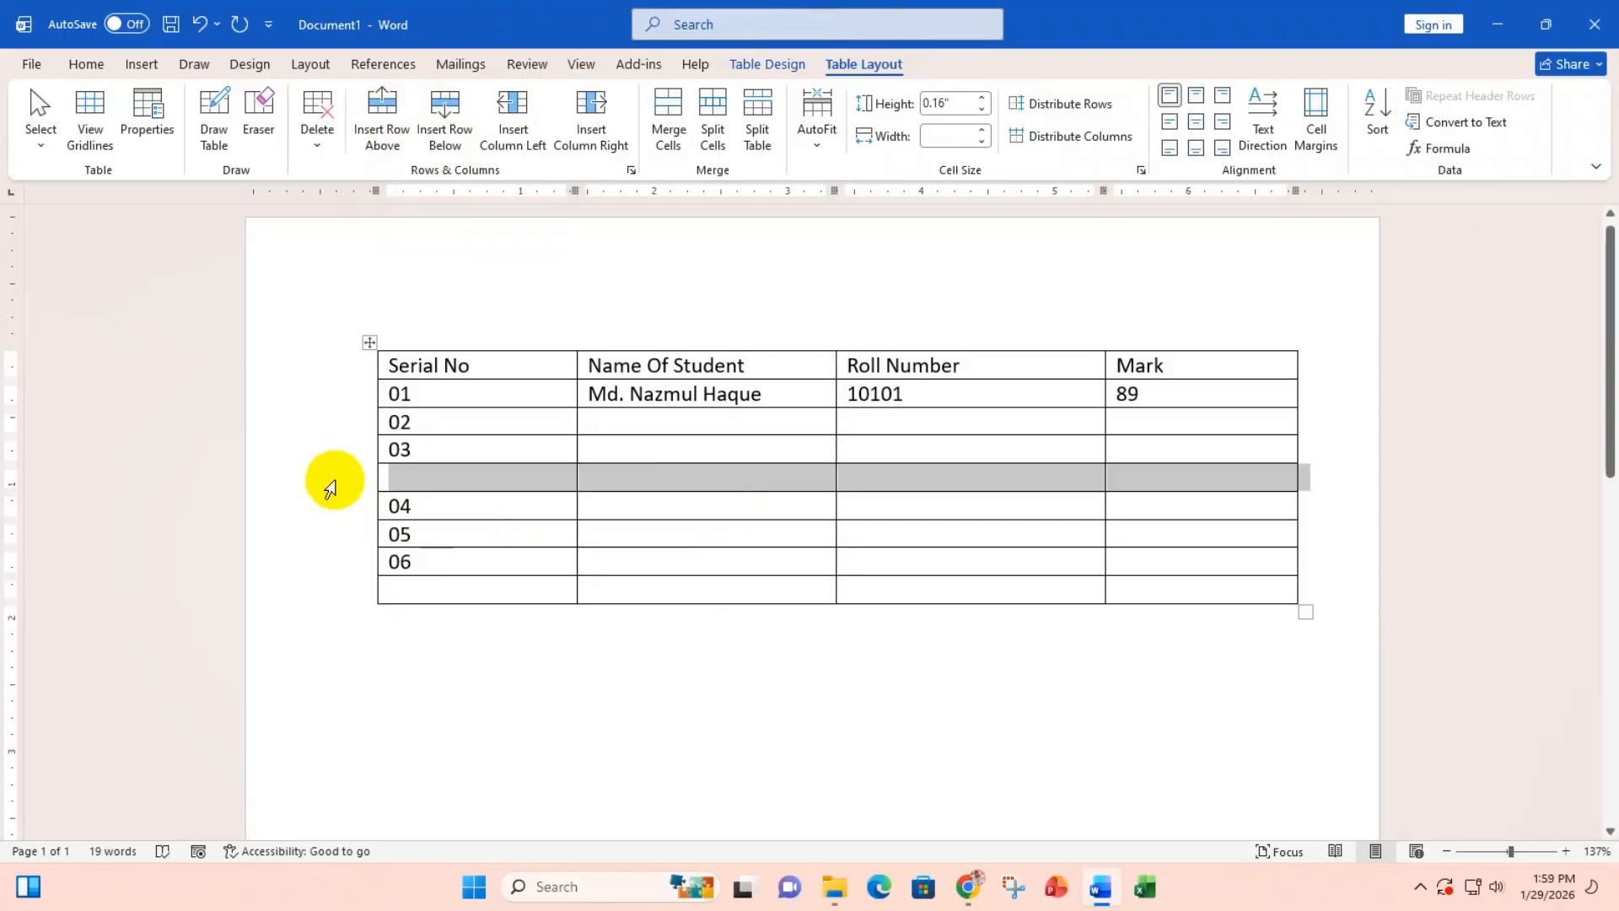
key(BackSpace)
click(326, 567)
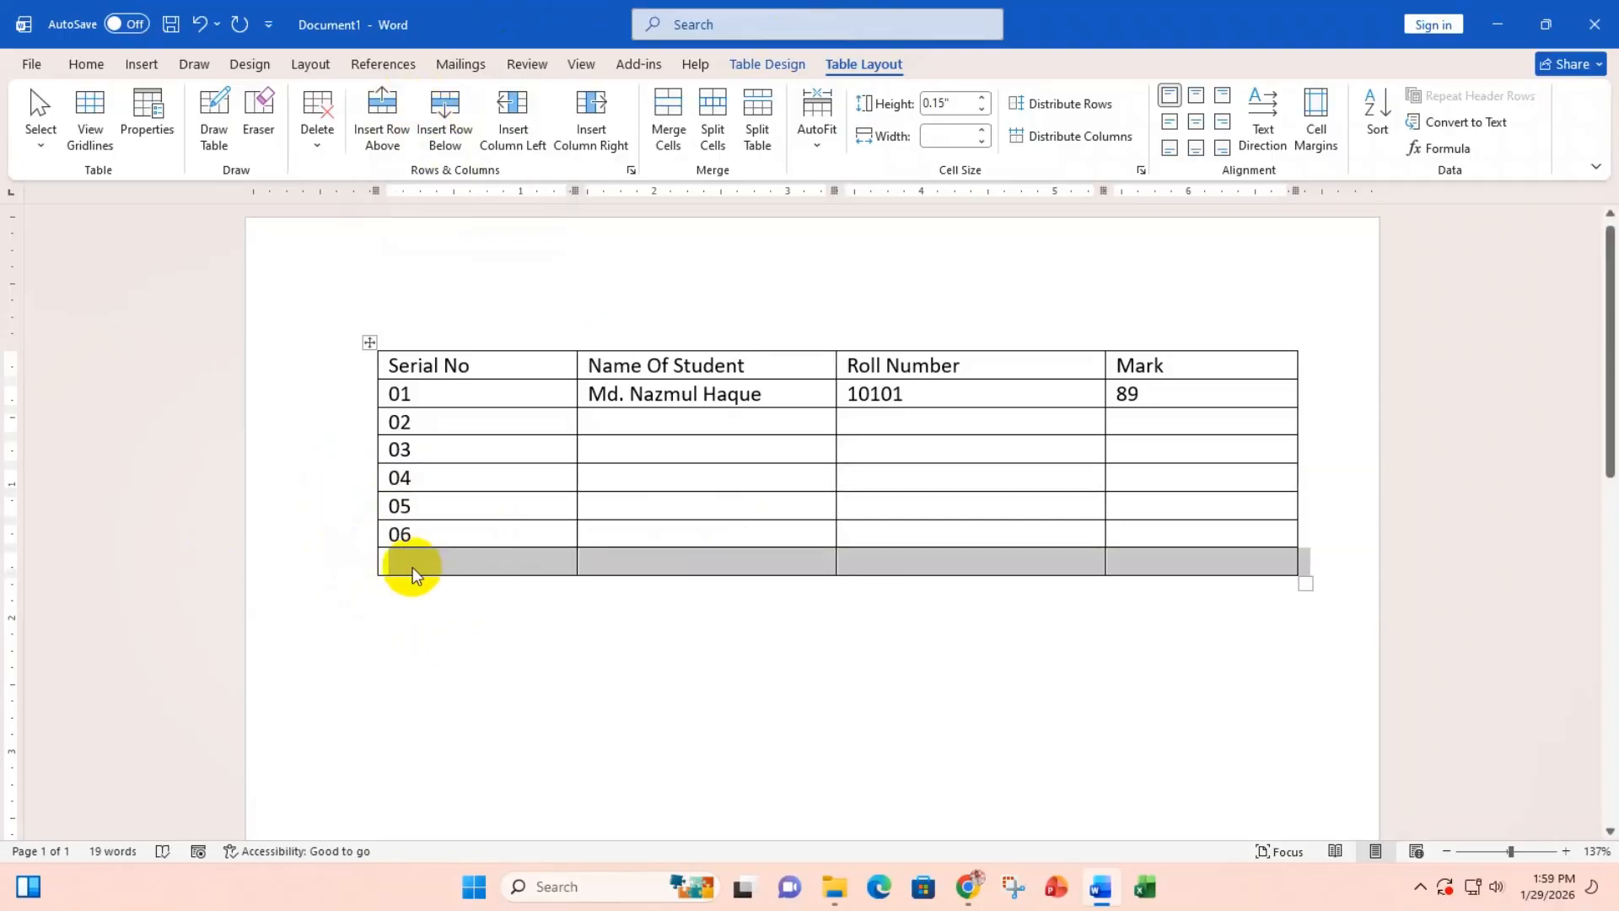
click(317, 131)
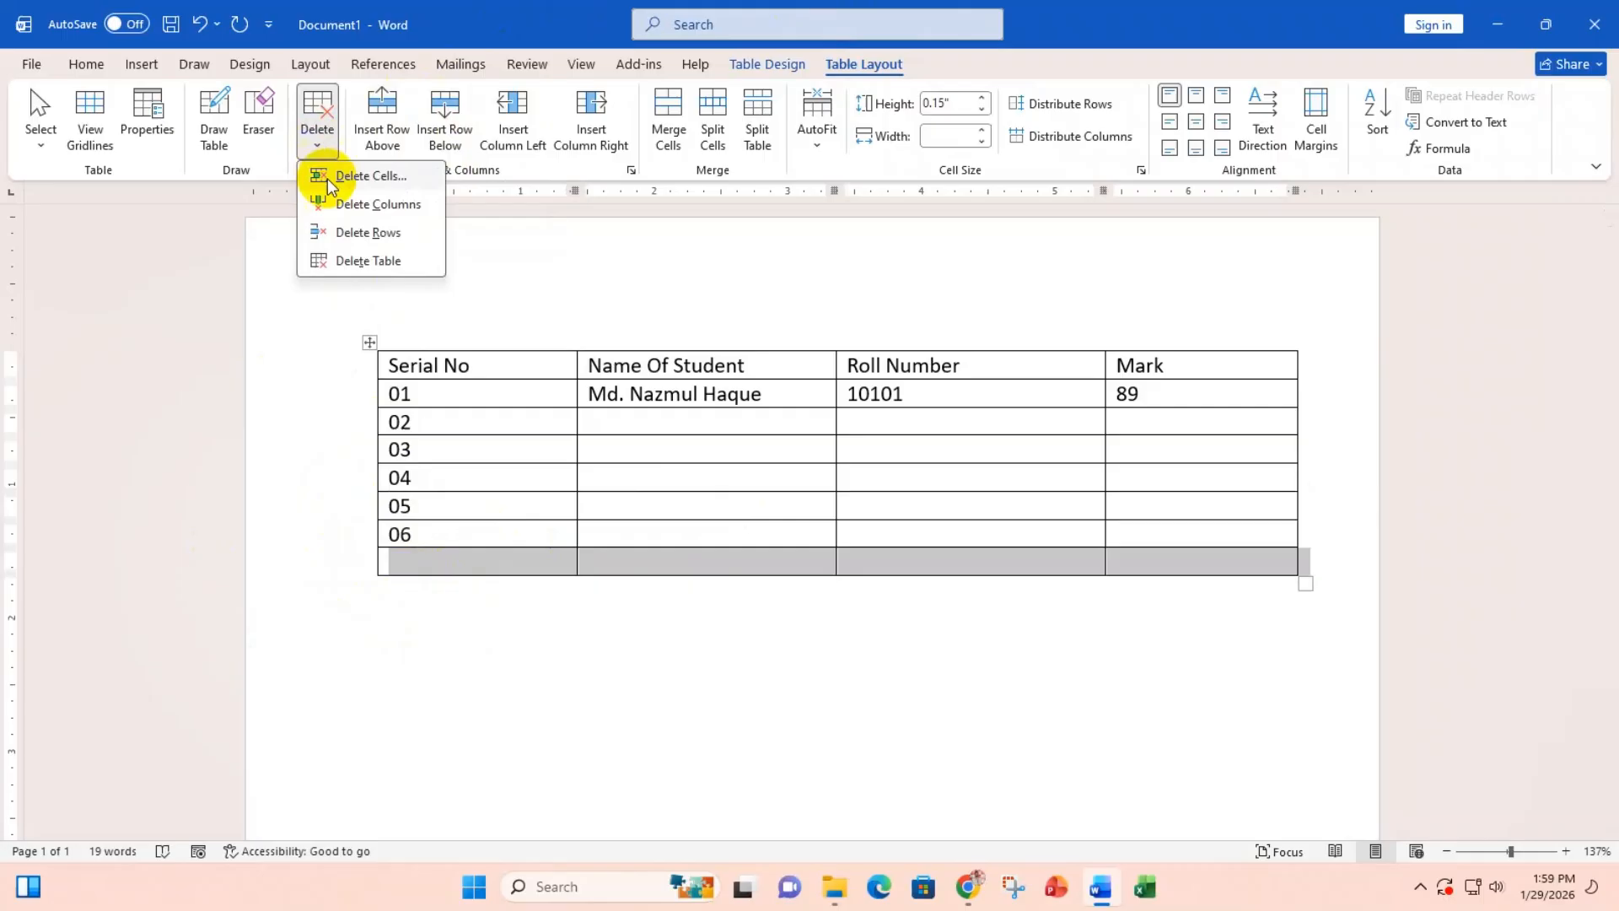
click(381, 239)
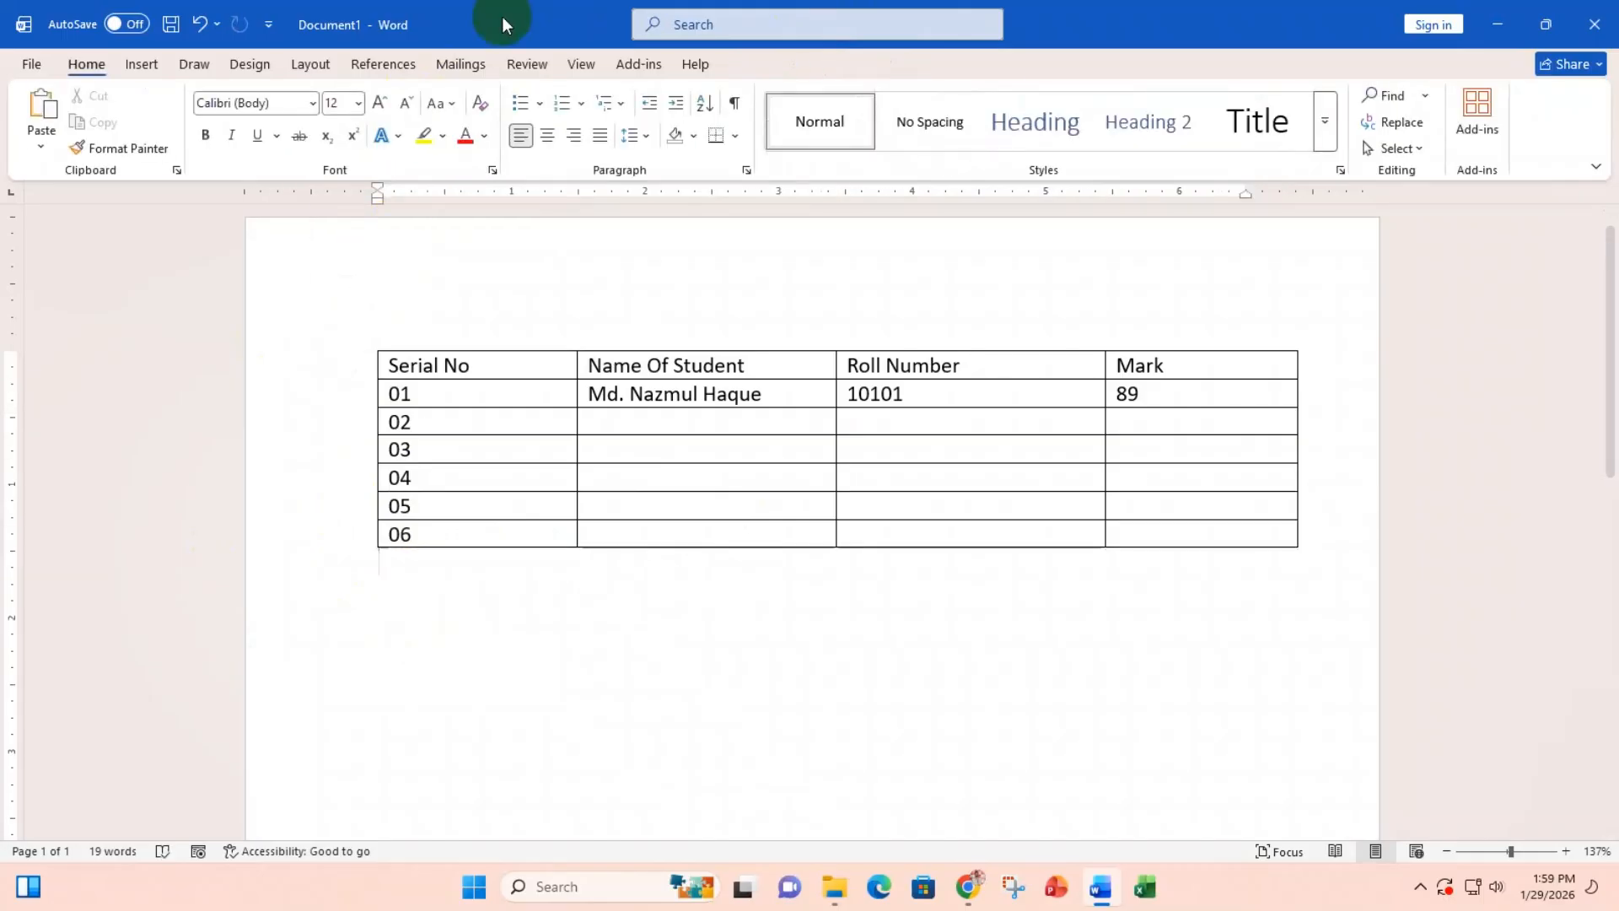
click(540, 399)
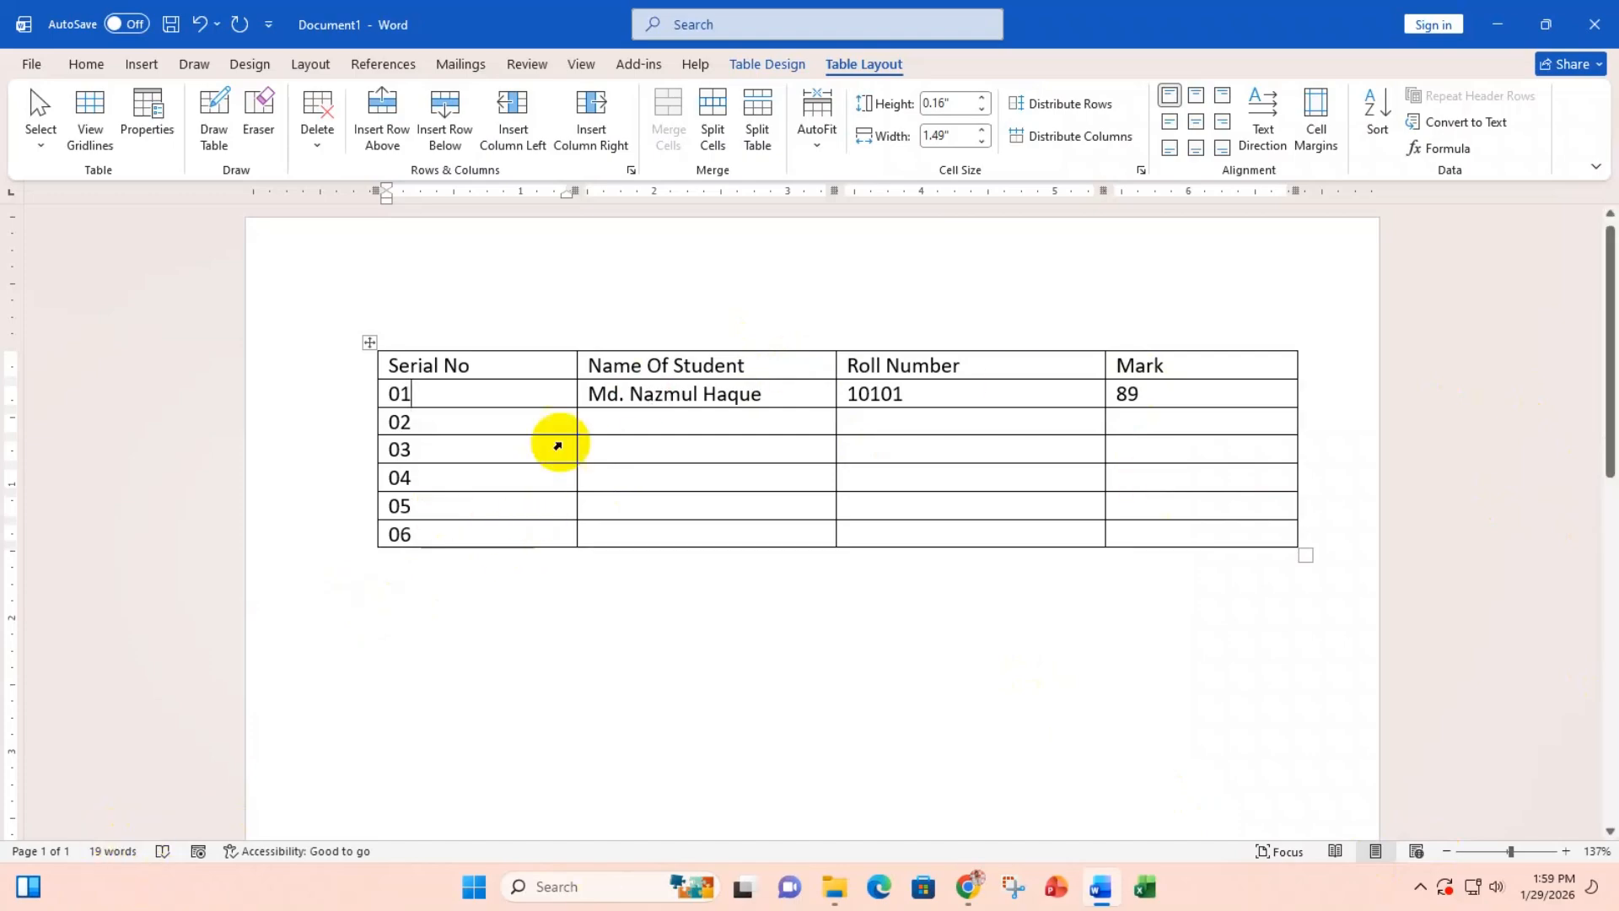
Step: Insert an empty column to the right of the Name Of Student column
click(656, 309)
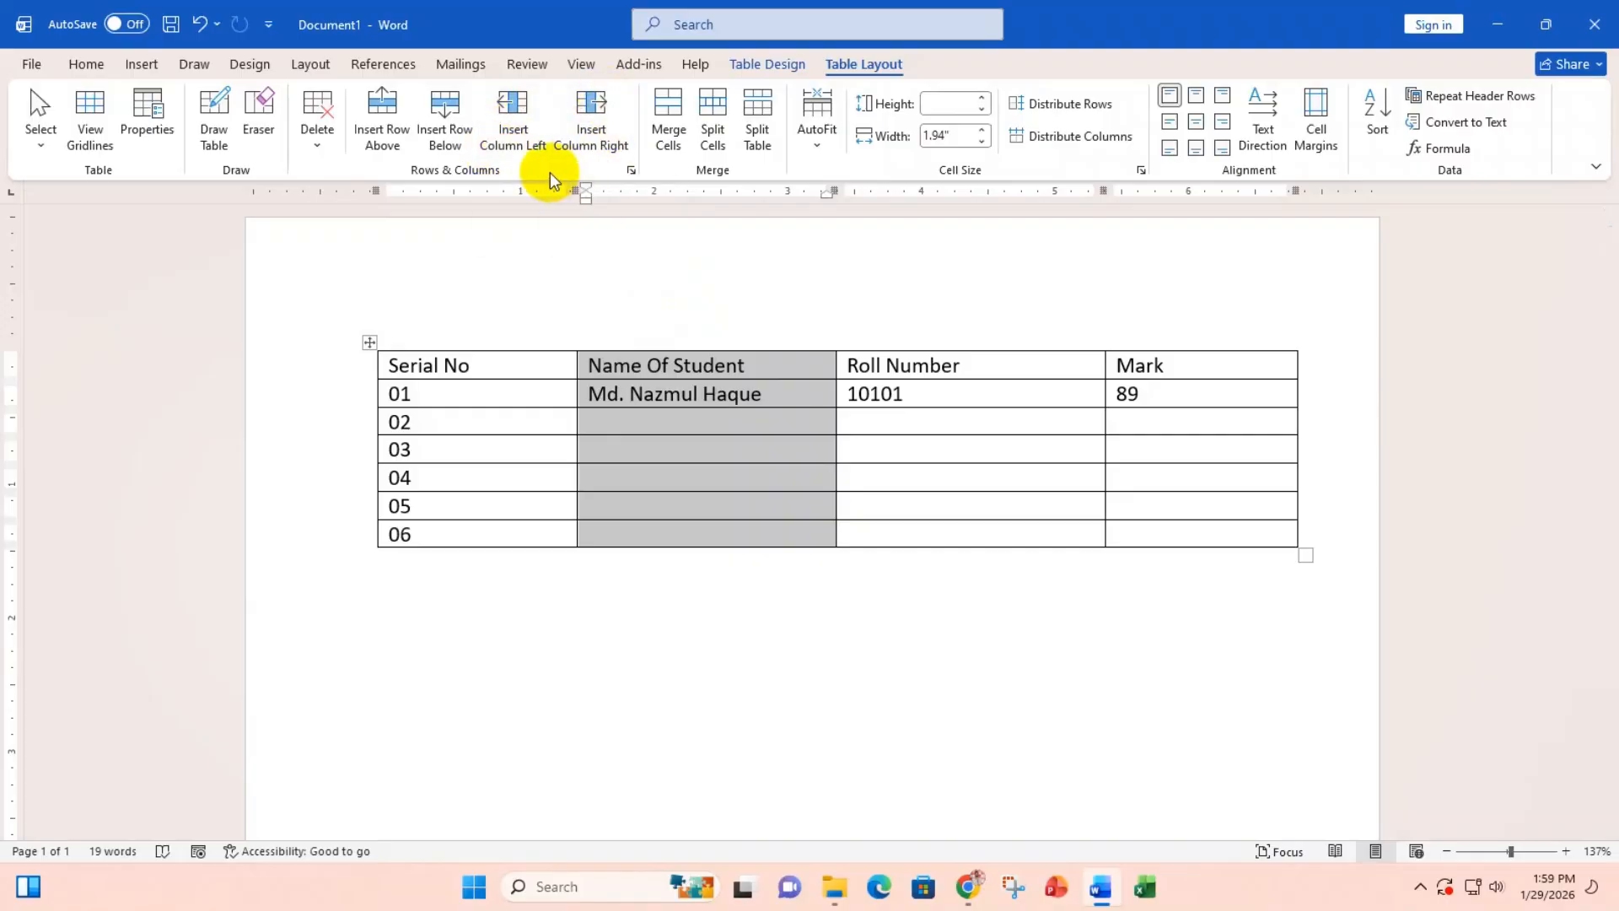
click(580, 128)
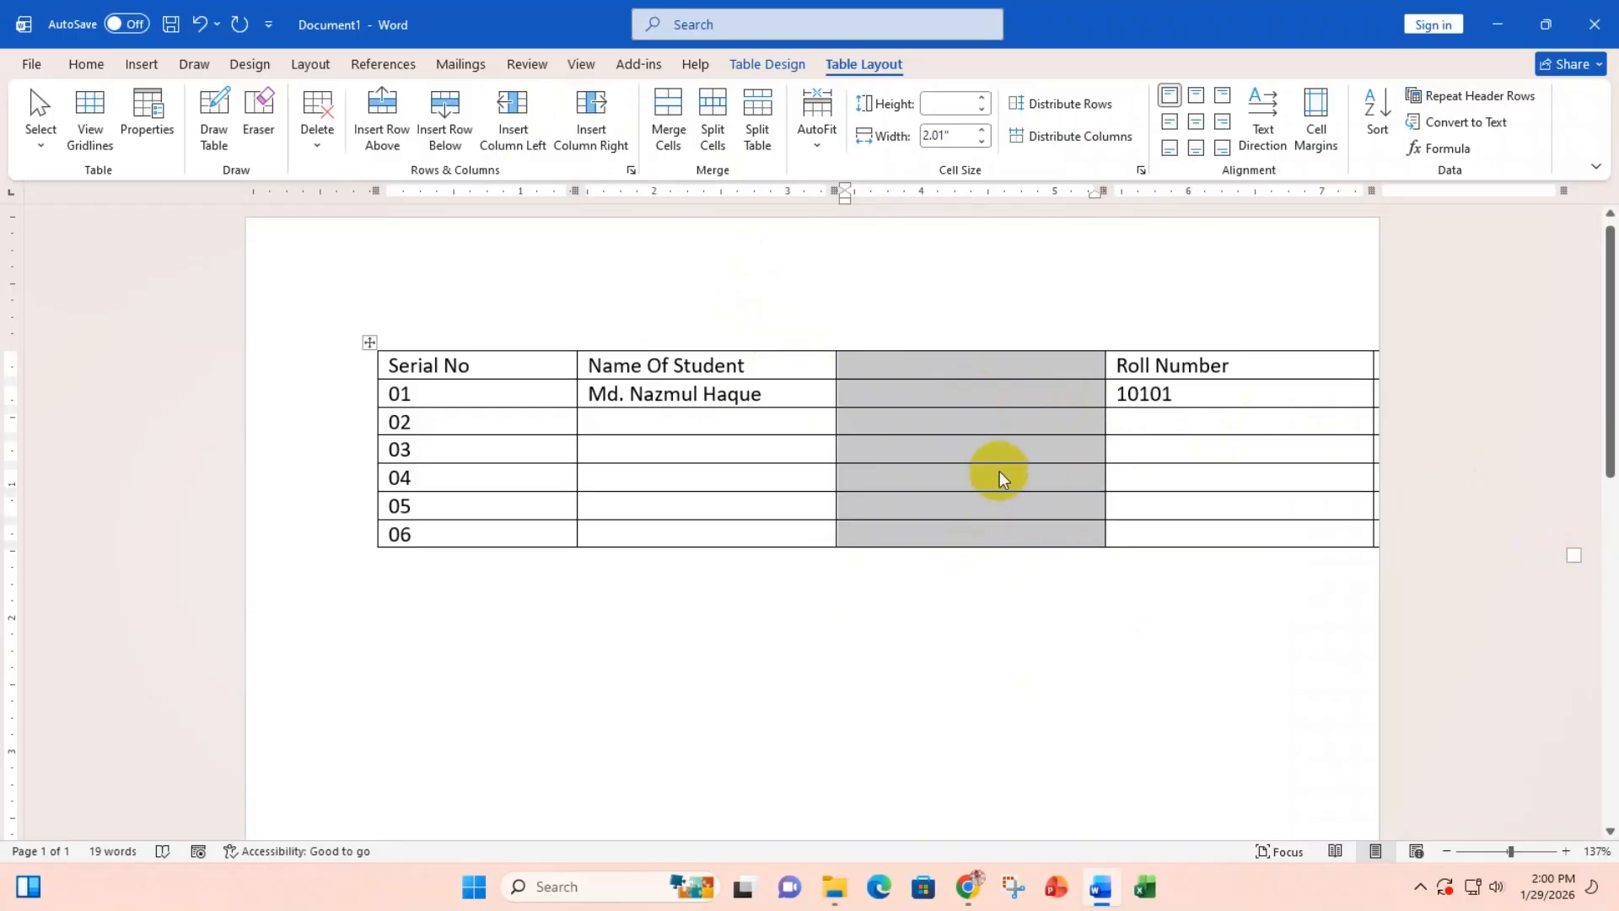
click(1010, 364)
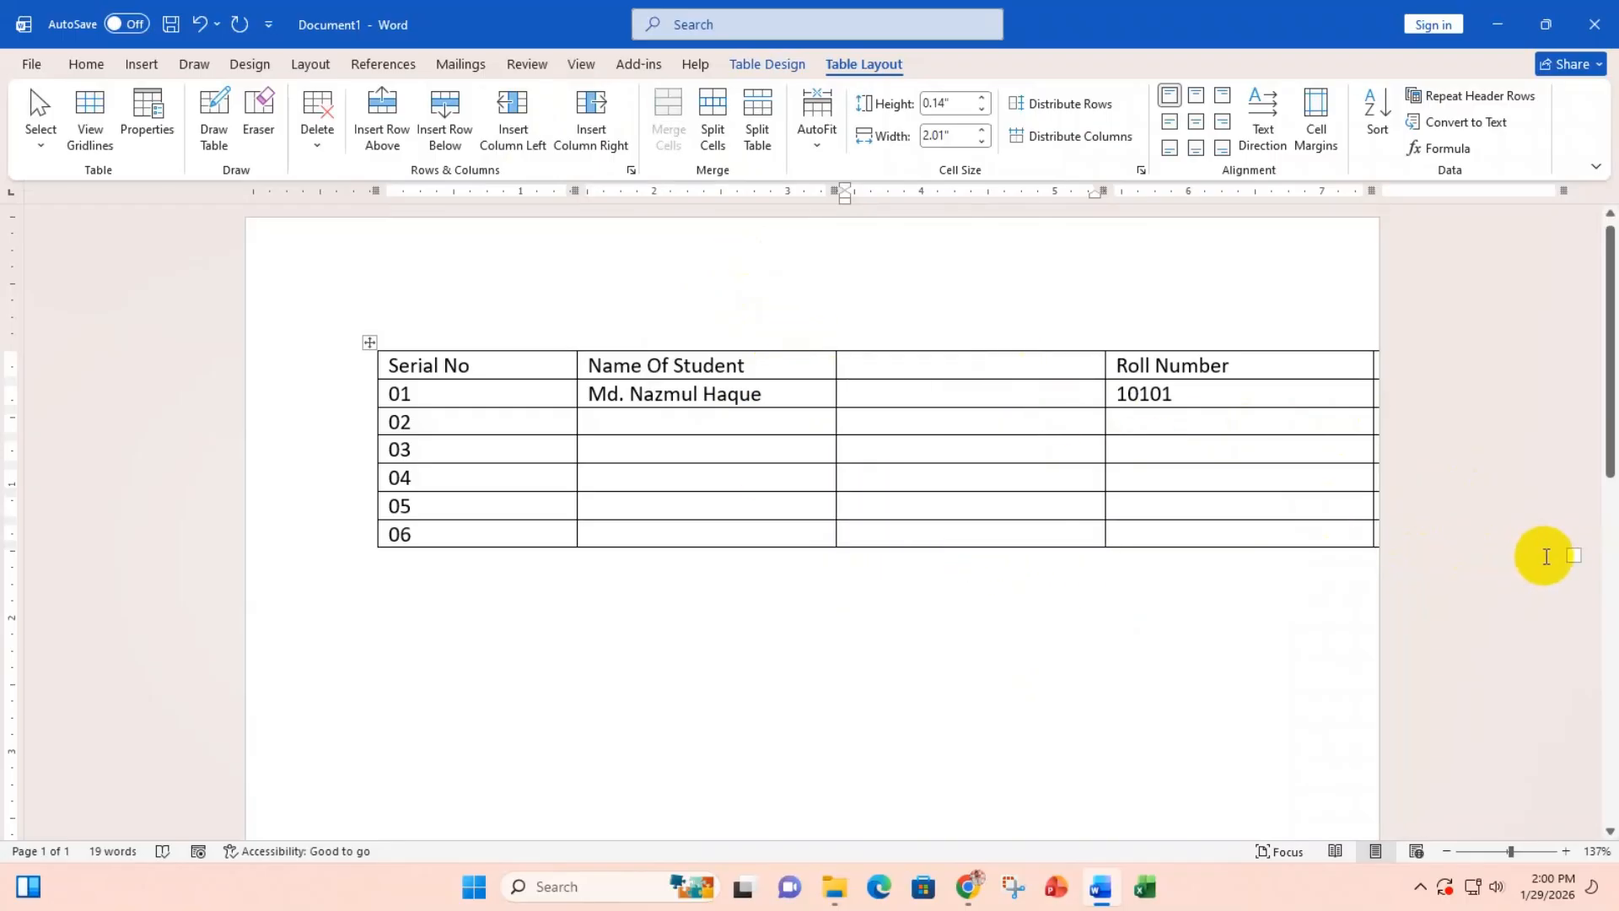
Step: Resize the five-column table within the page margins, keeping the student's name on one line
drag(1575, 556, 1275, 555)
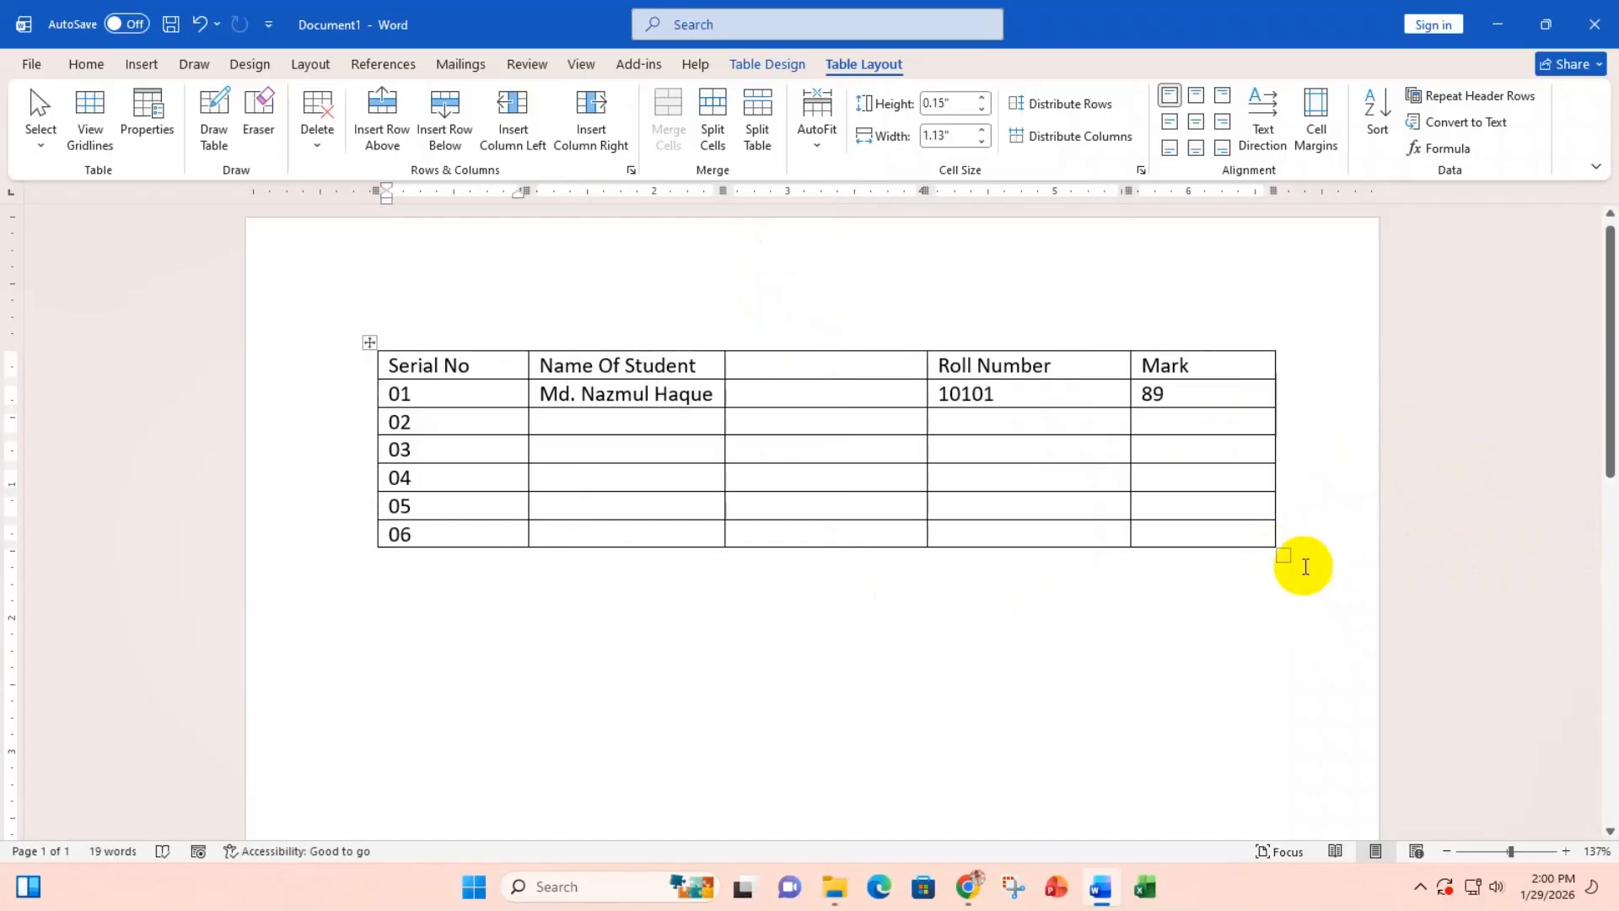
drag(1283, 553, 1588, 550)
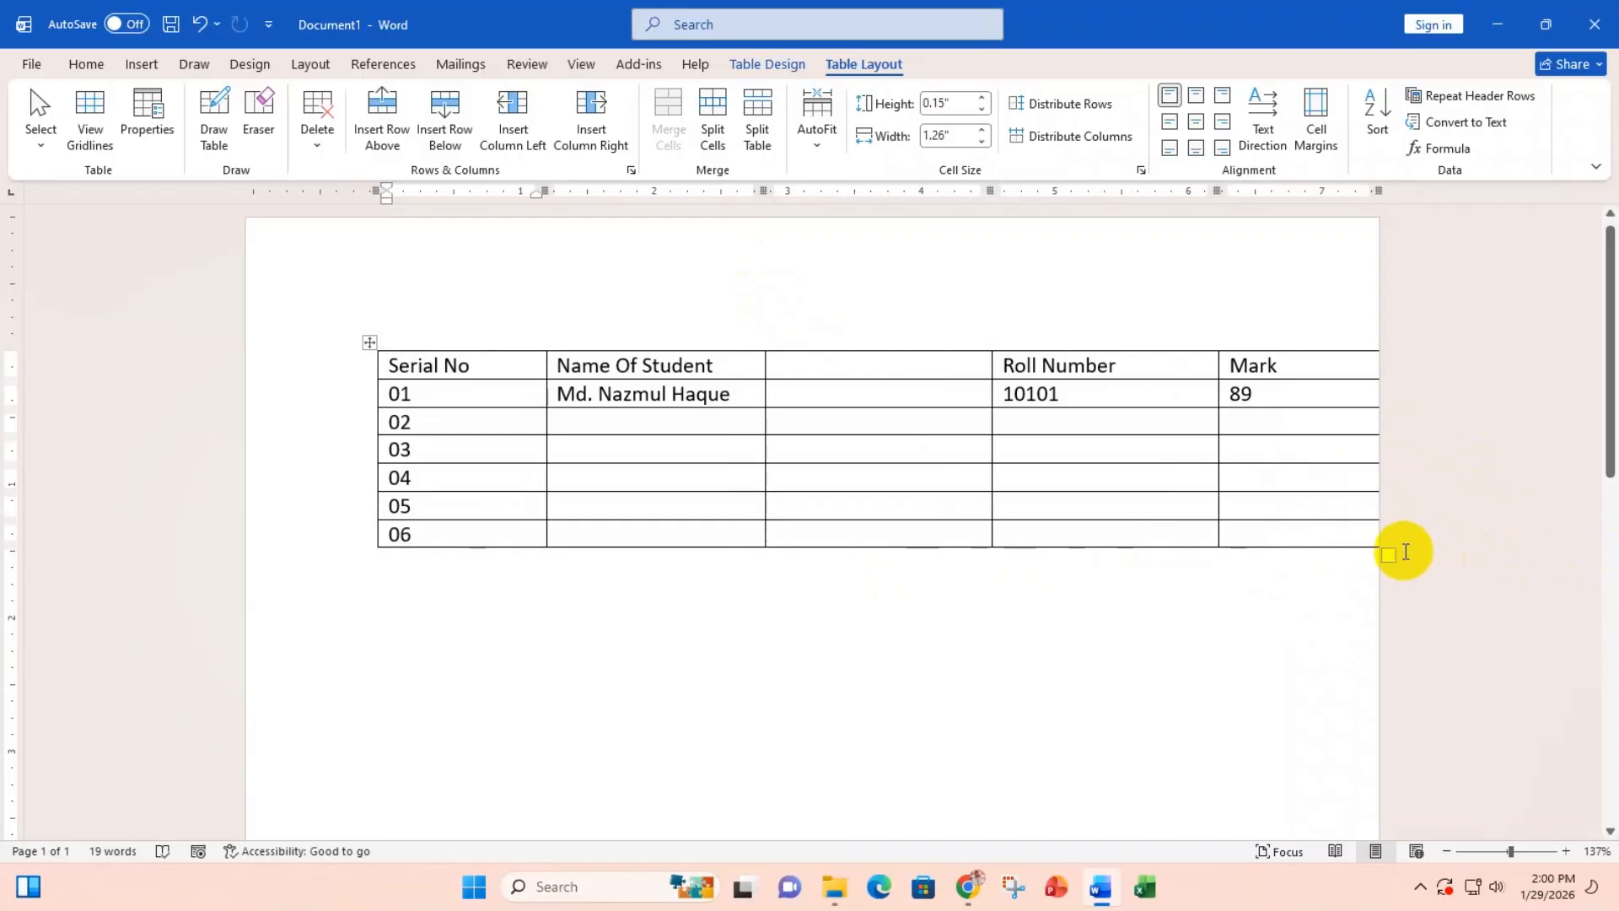
drag(1383, 553, 1222, 544)
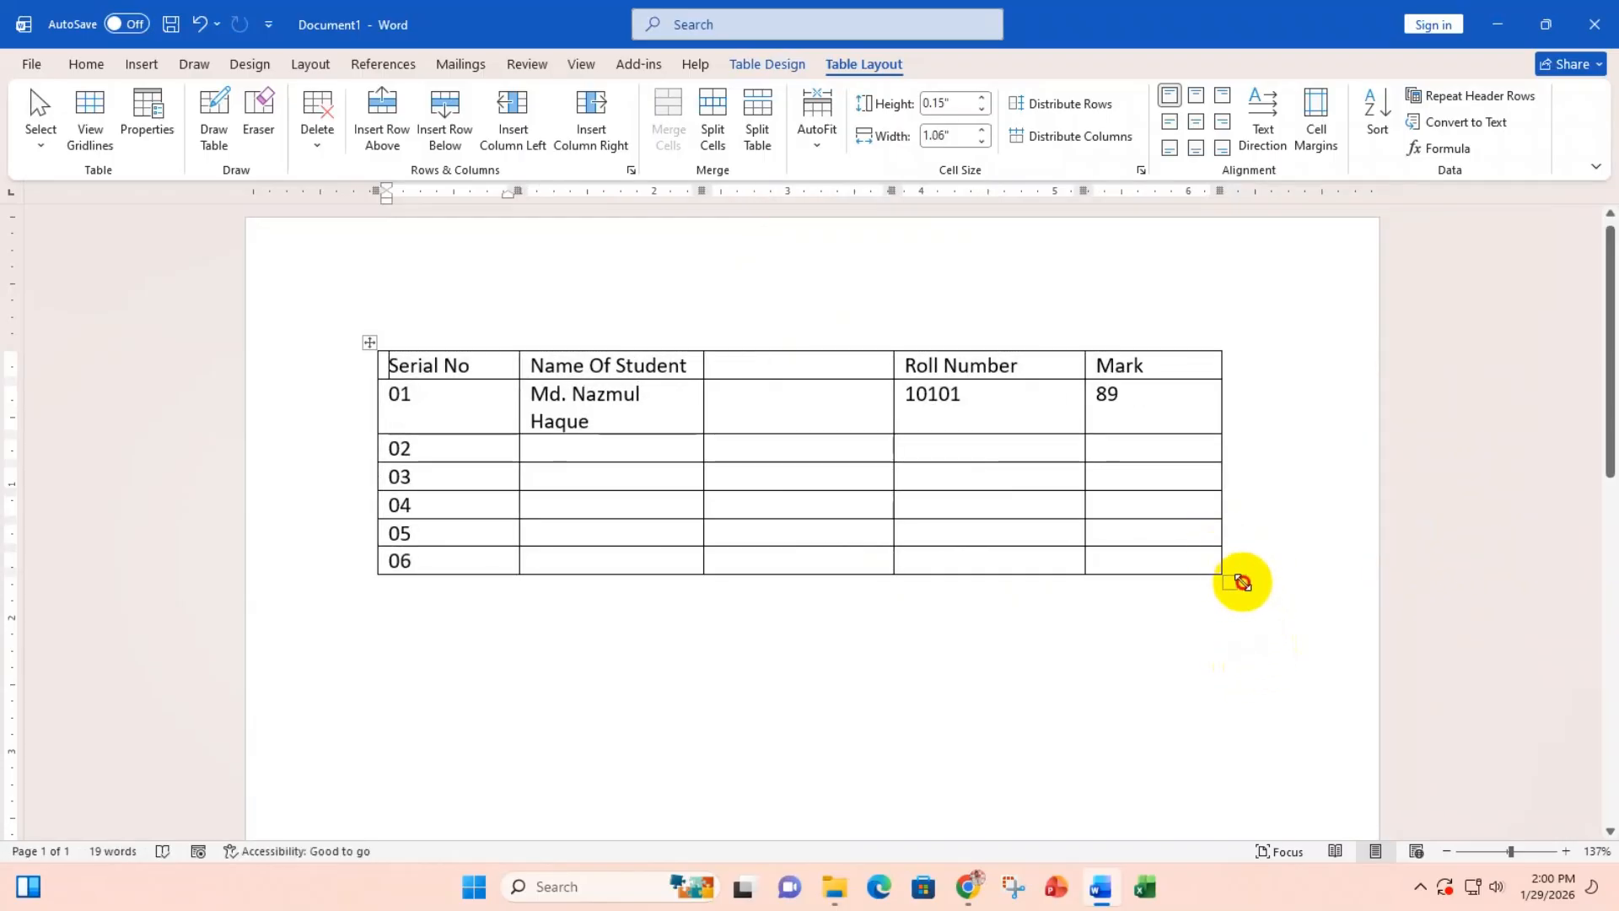
drag(1240, 580, 1296, 541)
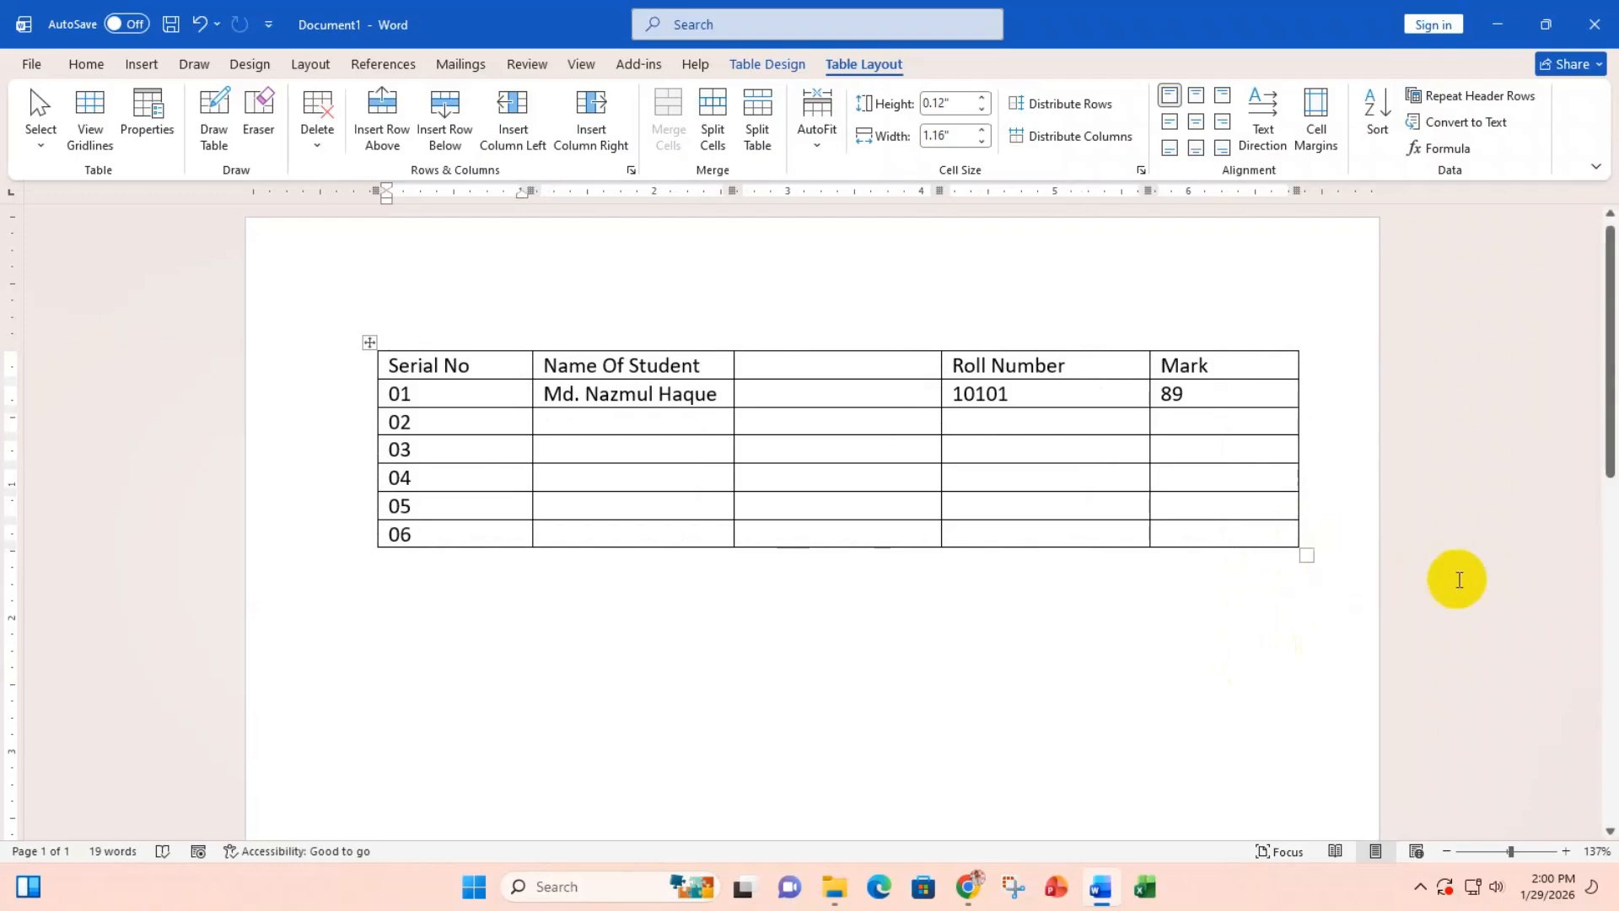
drag(1310, 558, 1493, 548)
drag(1393, 553, 1217, 527)
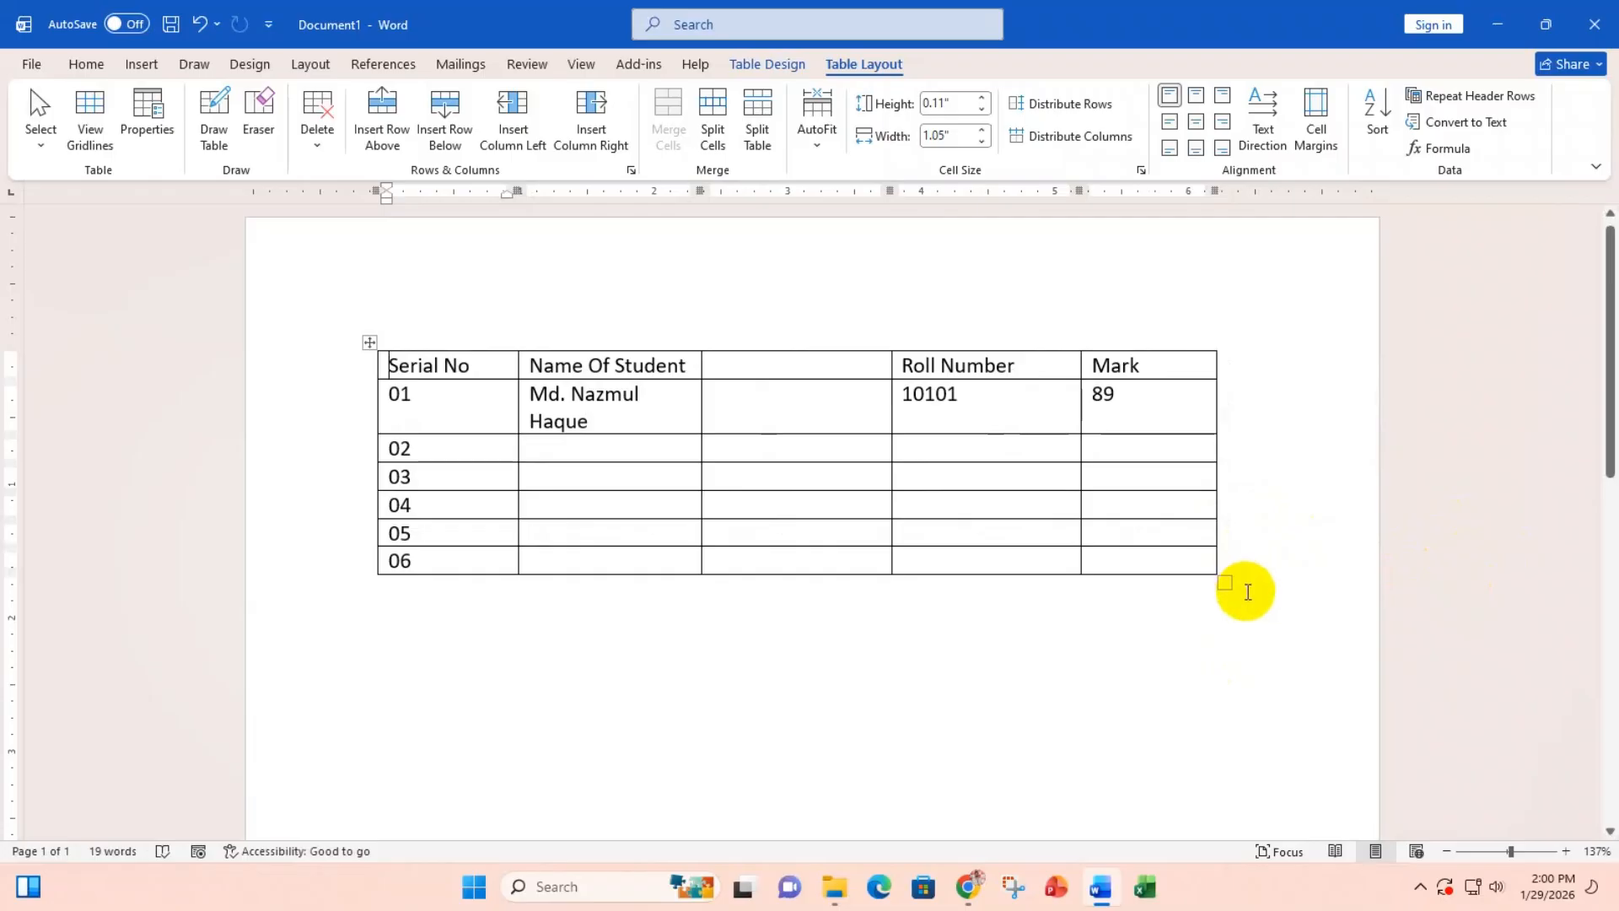
drag(1227, 586, 1277, 544)
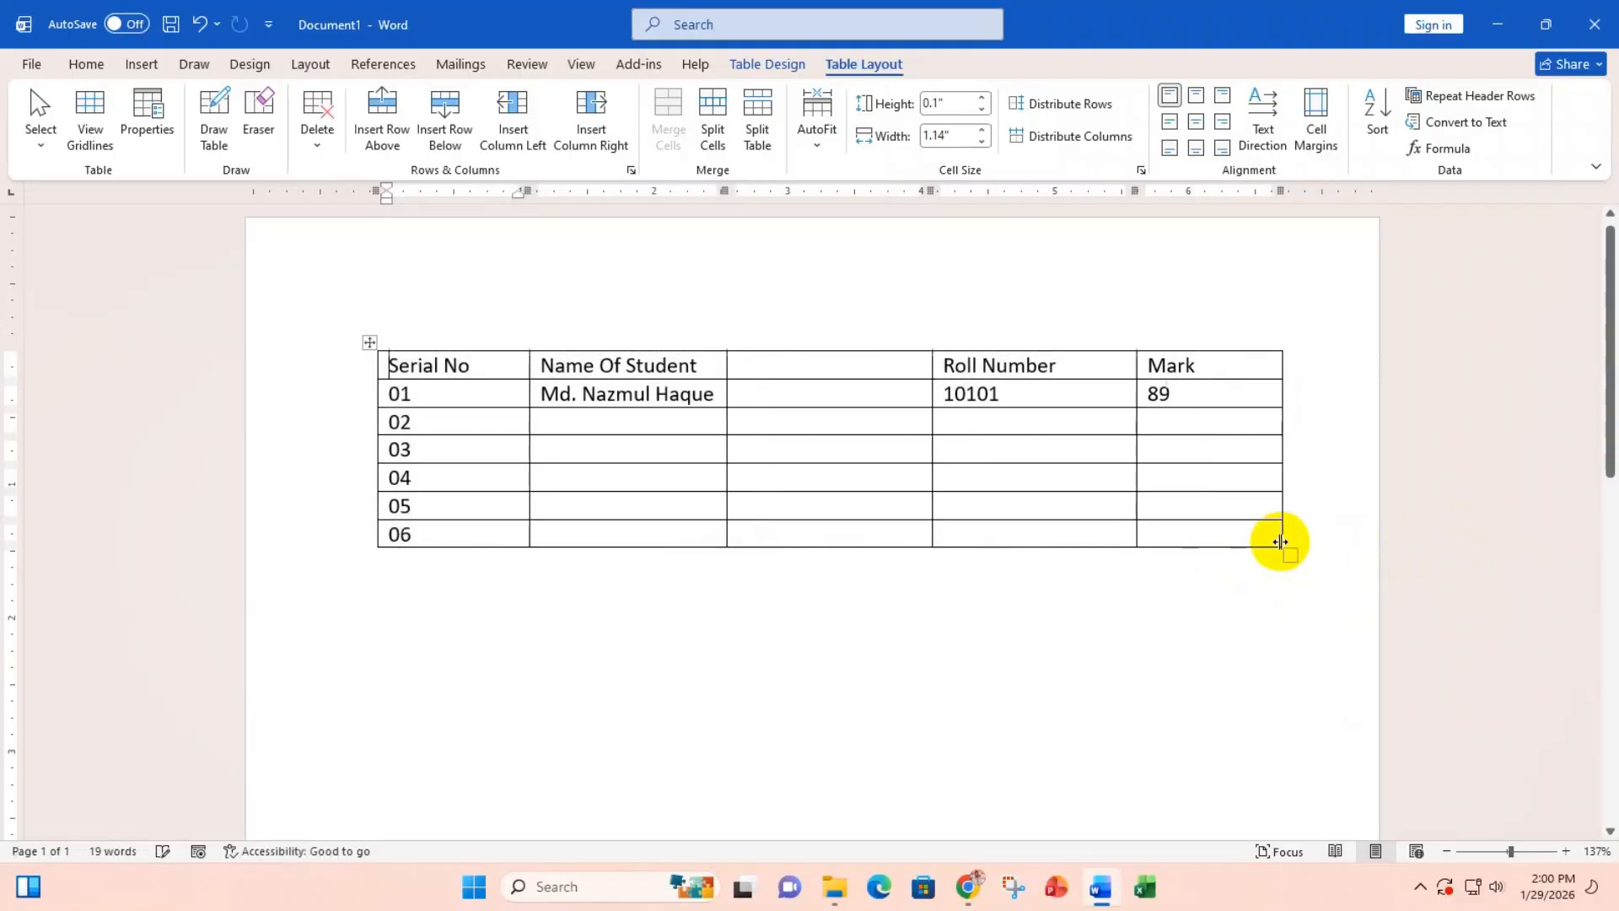
Step: Delete the empty column between Name Of Student and Roll Number
click(770, 366)
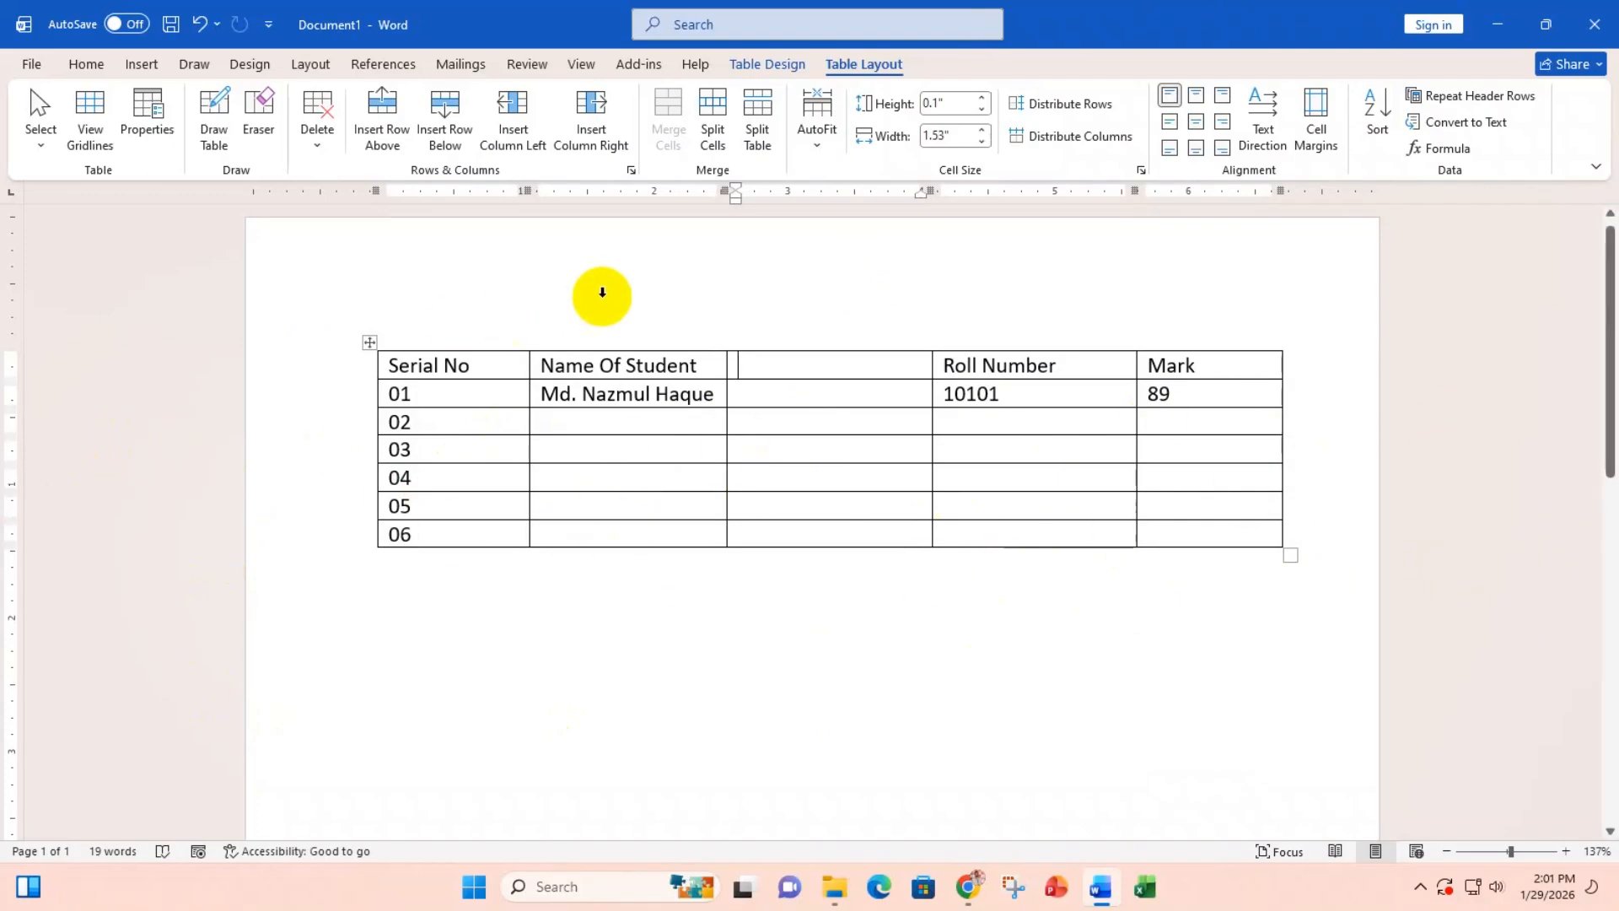
click(810, 289)
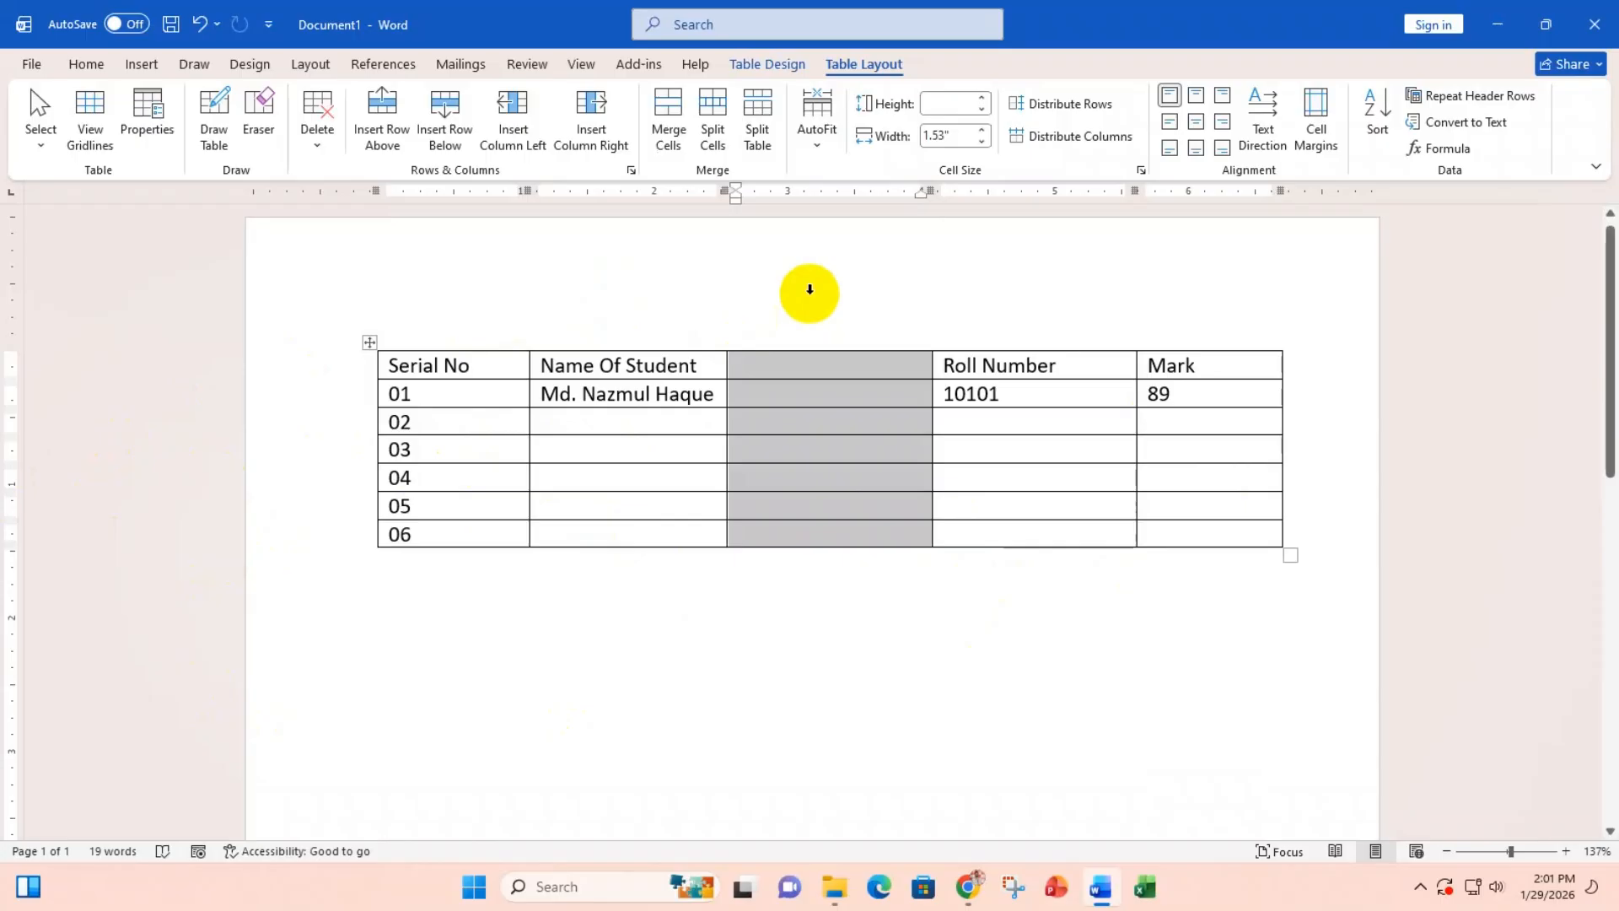
key(BackSpace)
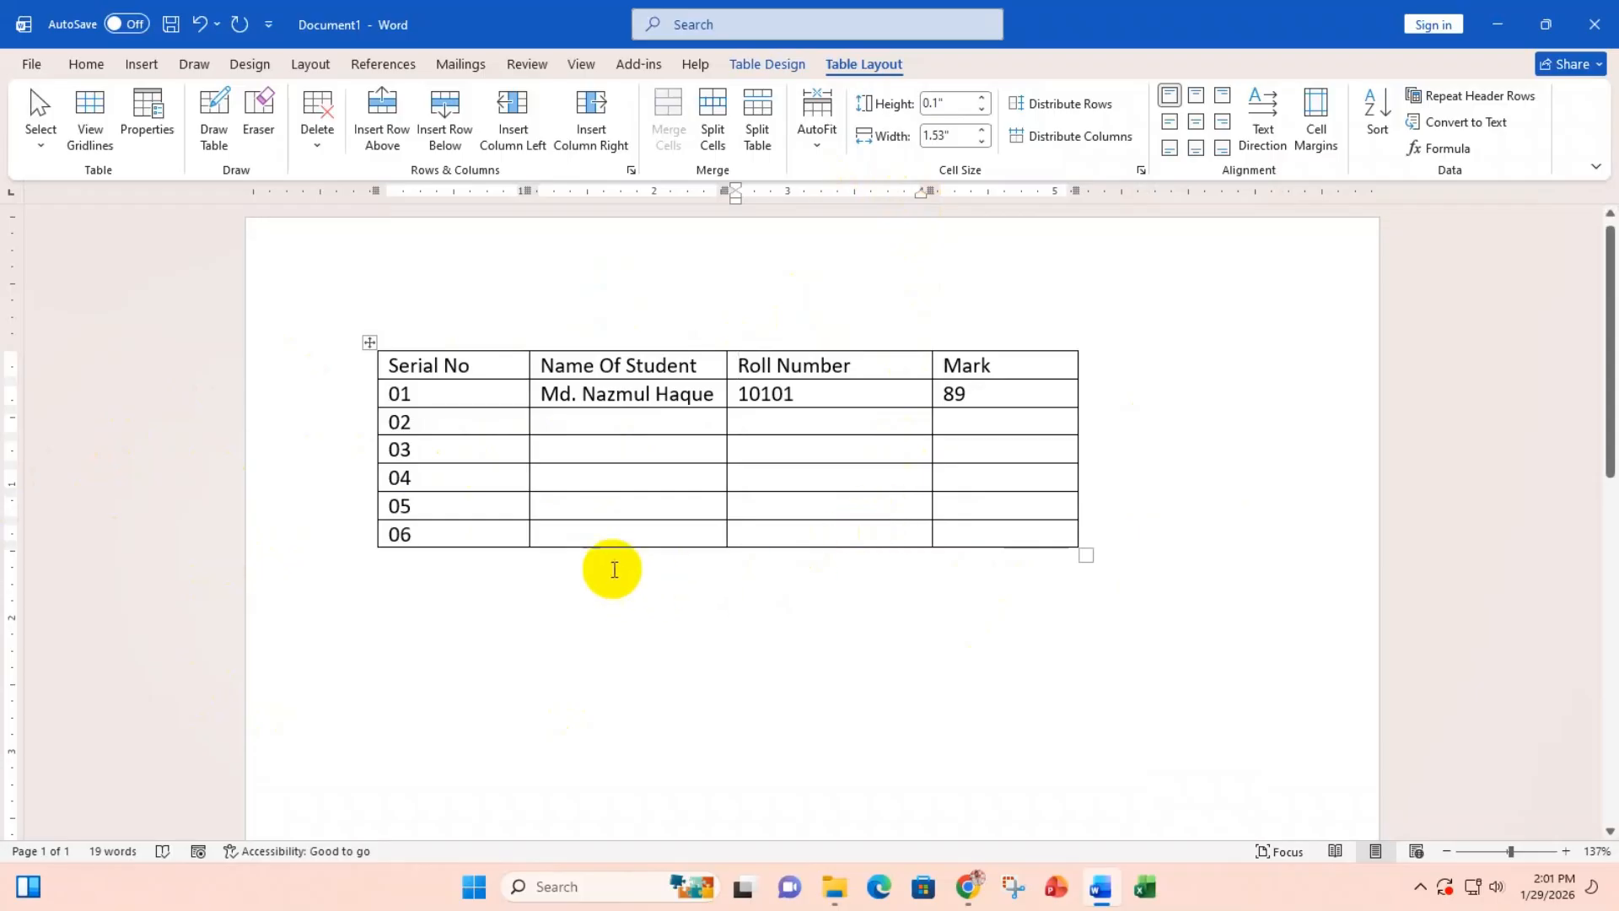
Step: Add blank columns before Name Of Student and before Roll Number, then delete both
click(529, 342)
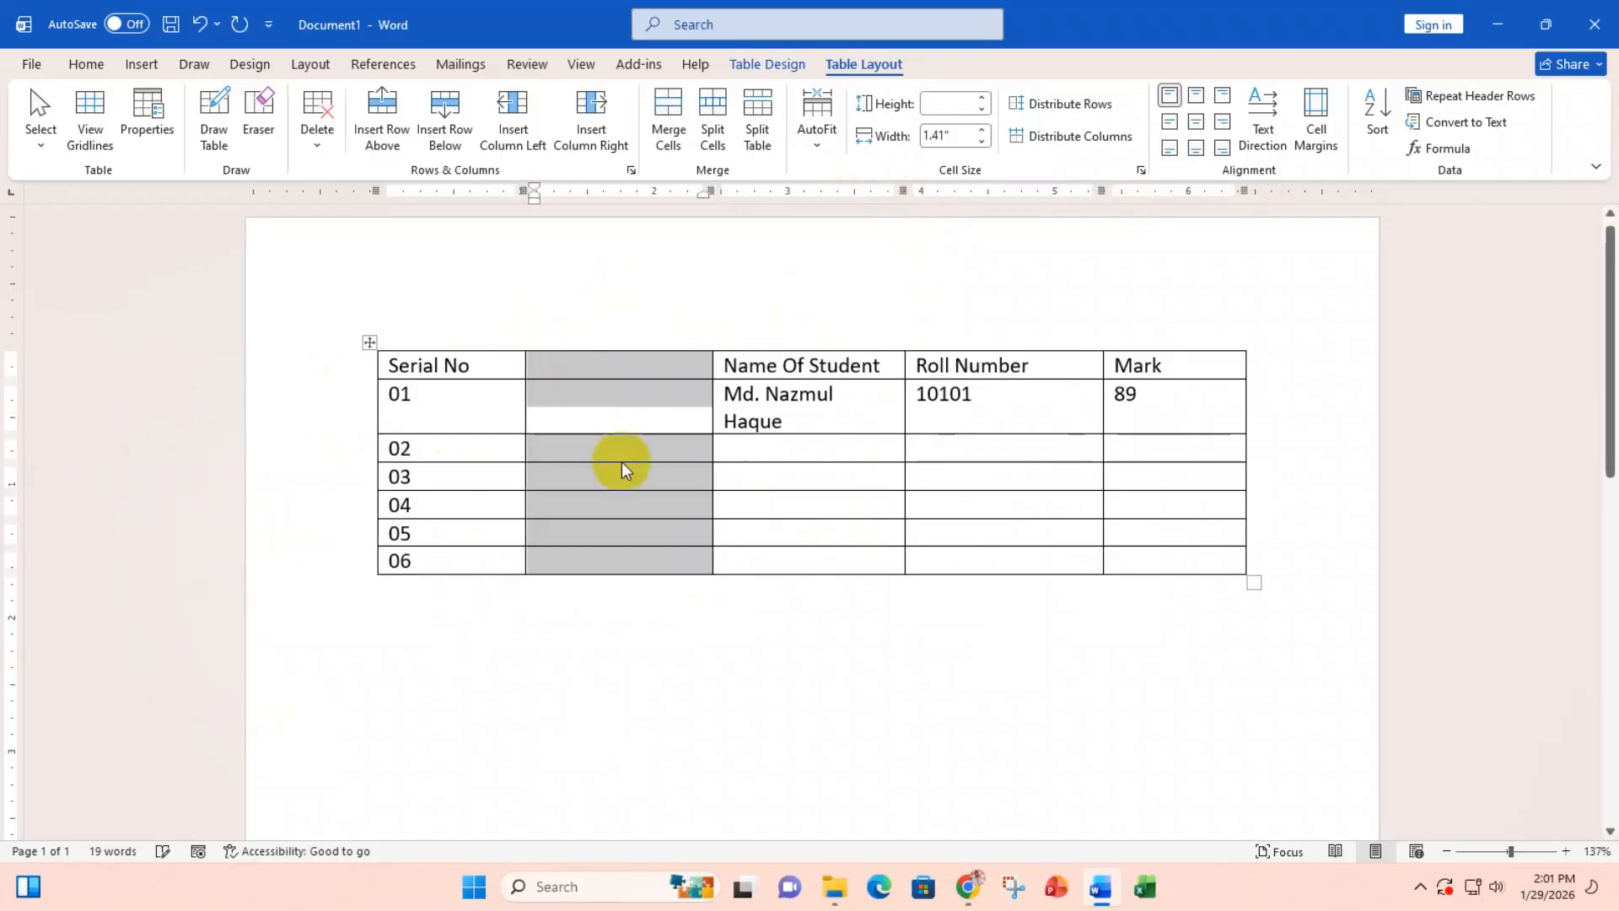
click(1007, 400)
click(903, 338)
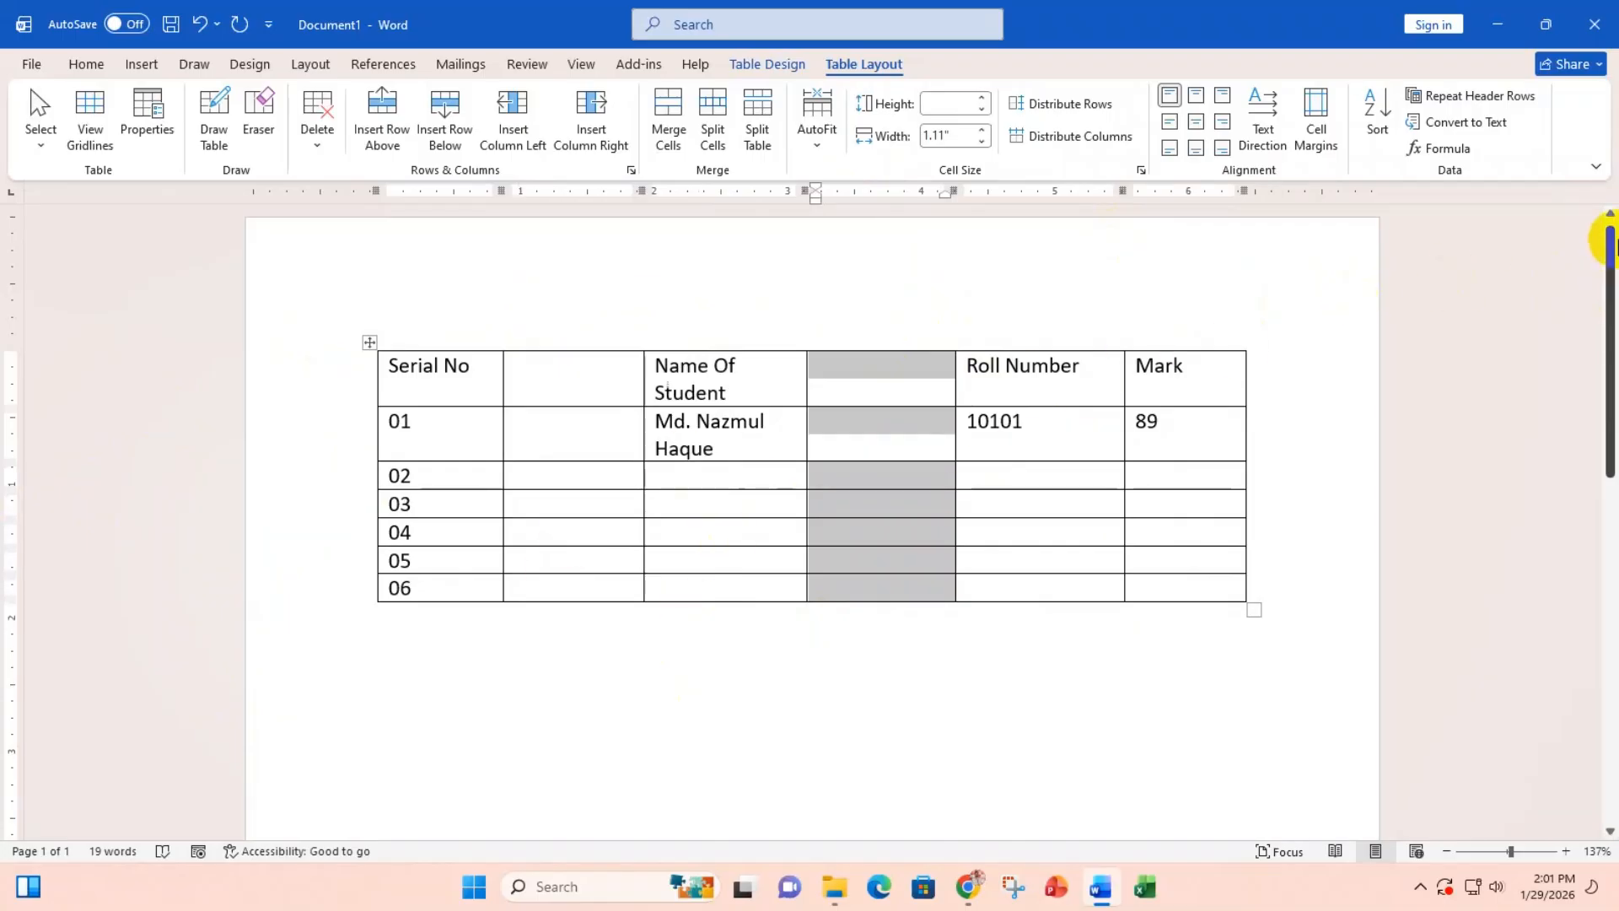
key(BackSpace)
click(591, 323)
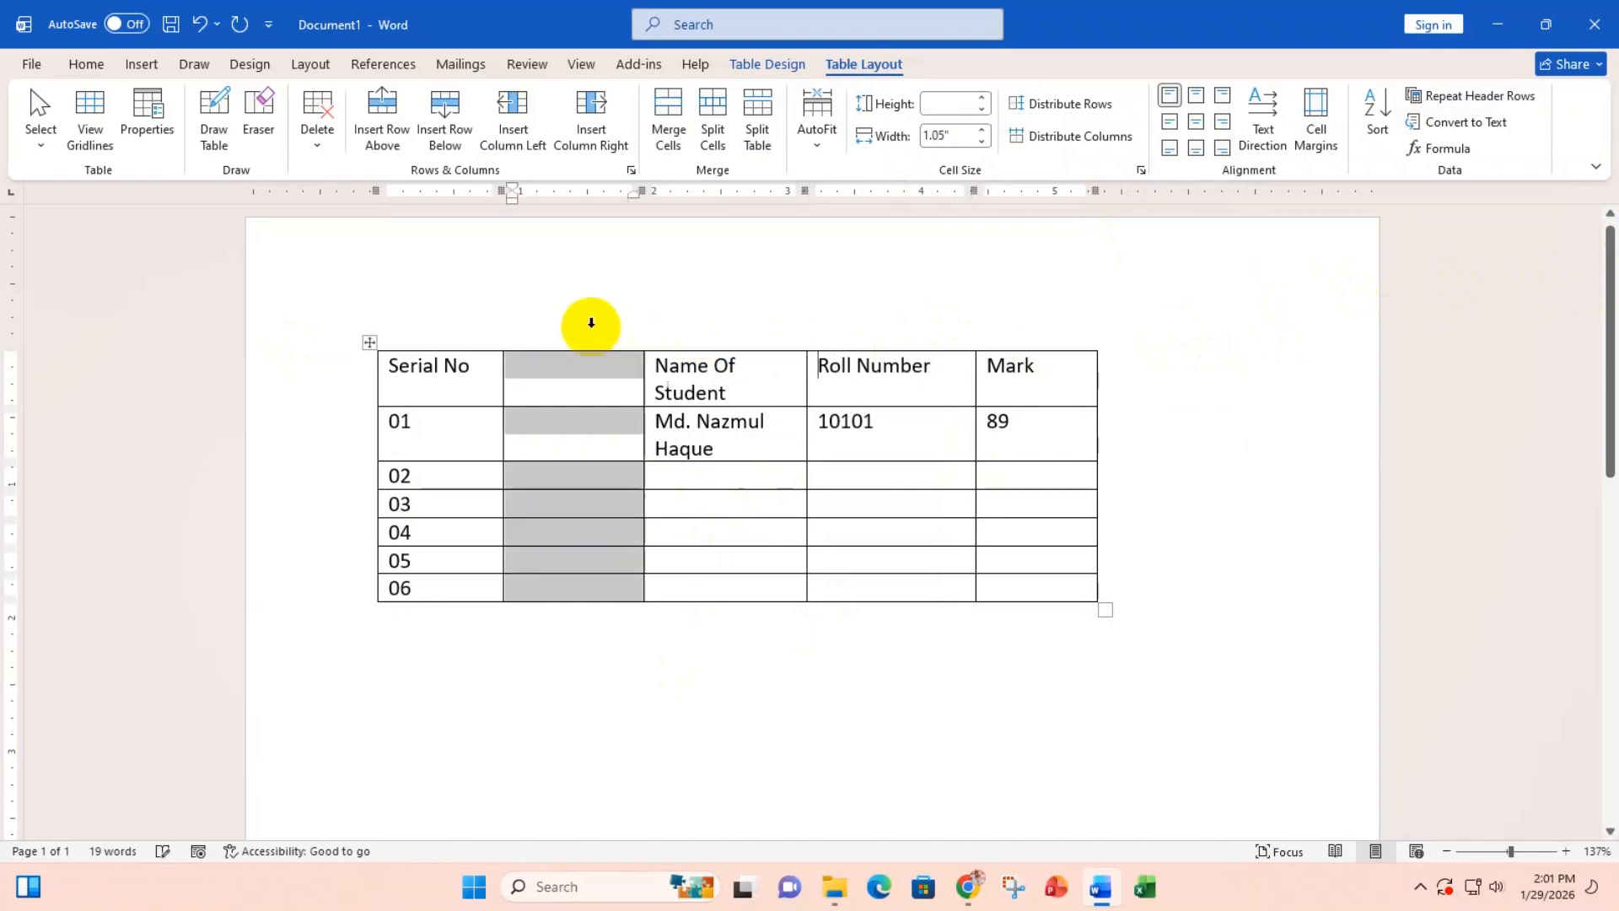
key(BackSpace)
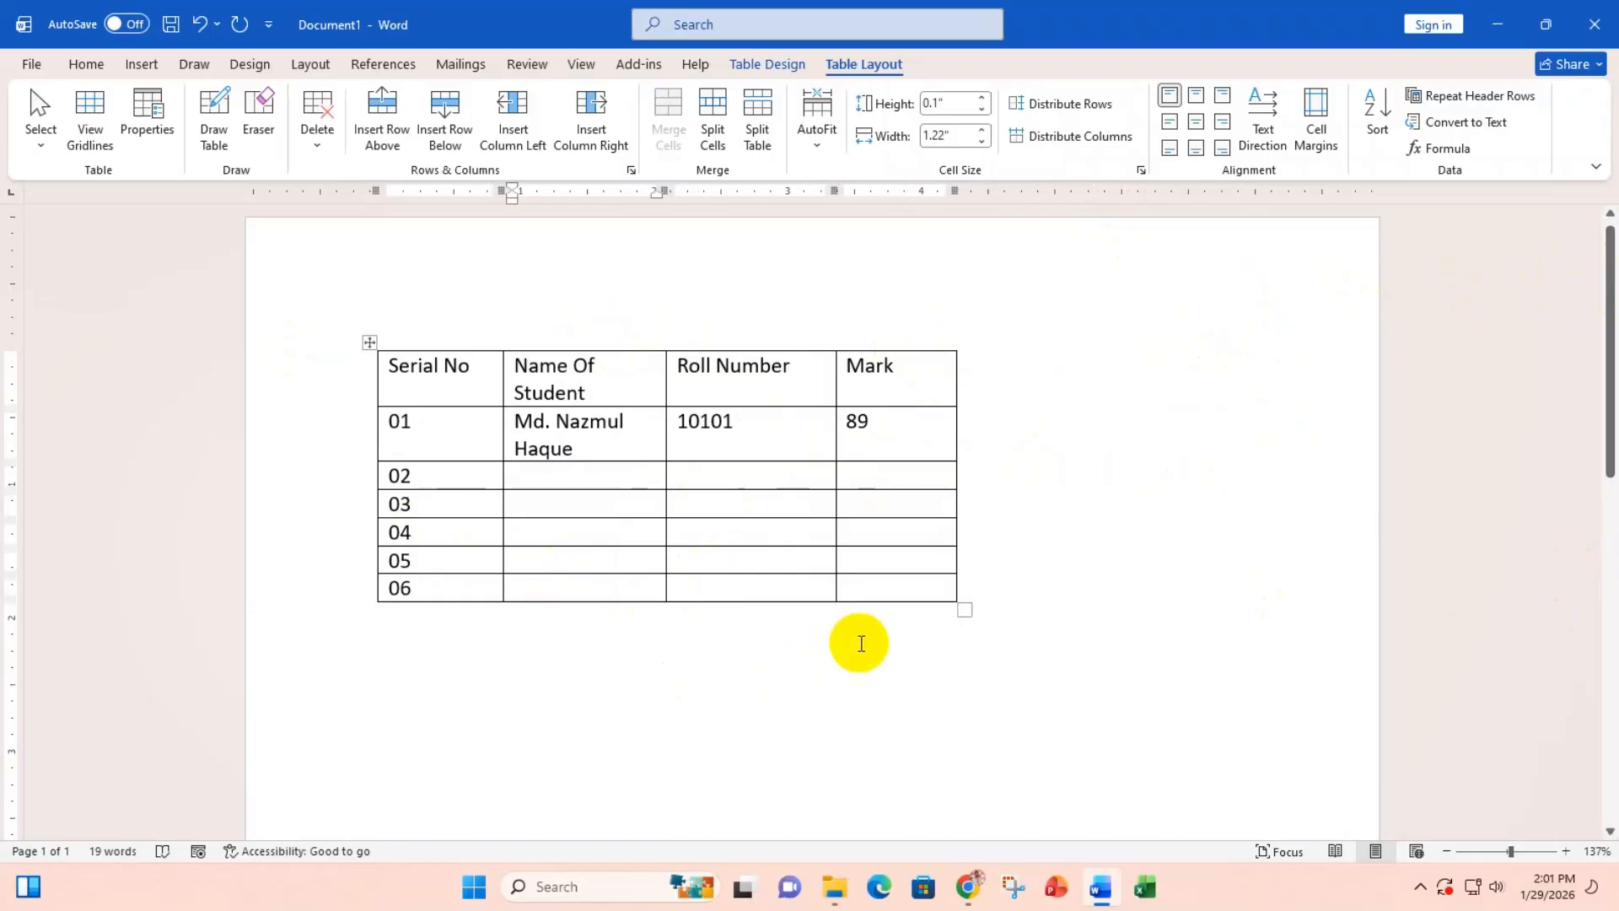
Step: Widen the four-column table so the Name Of Student header and name fit on one line
drag(965, 610, 1329, 525)
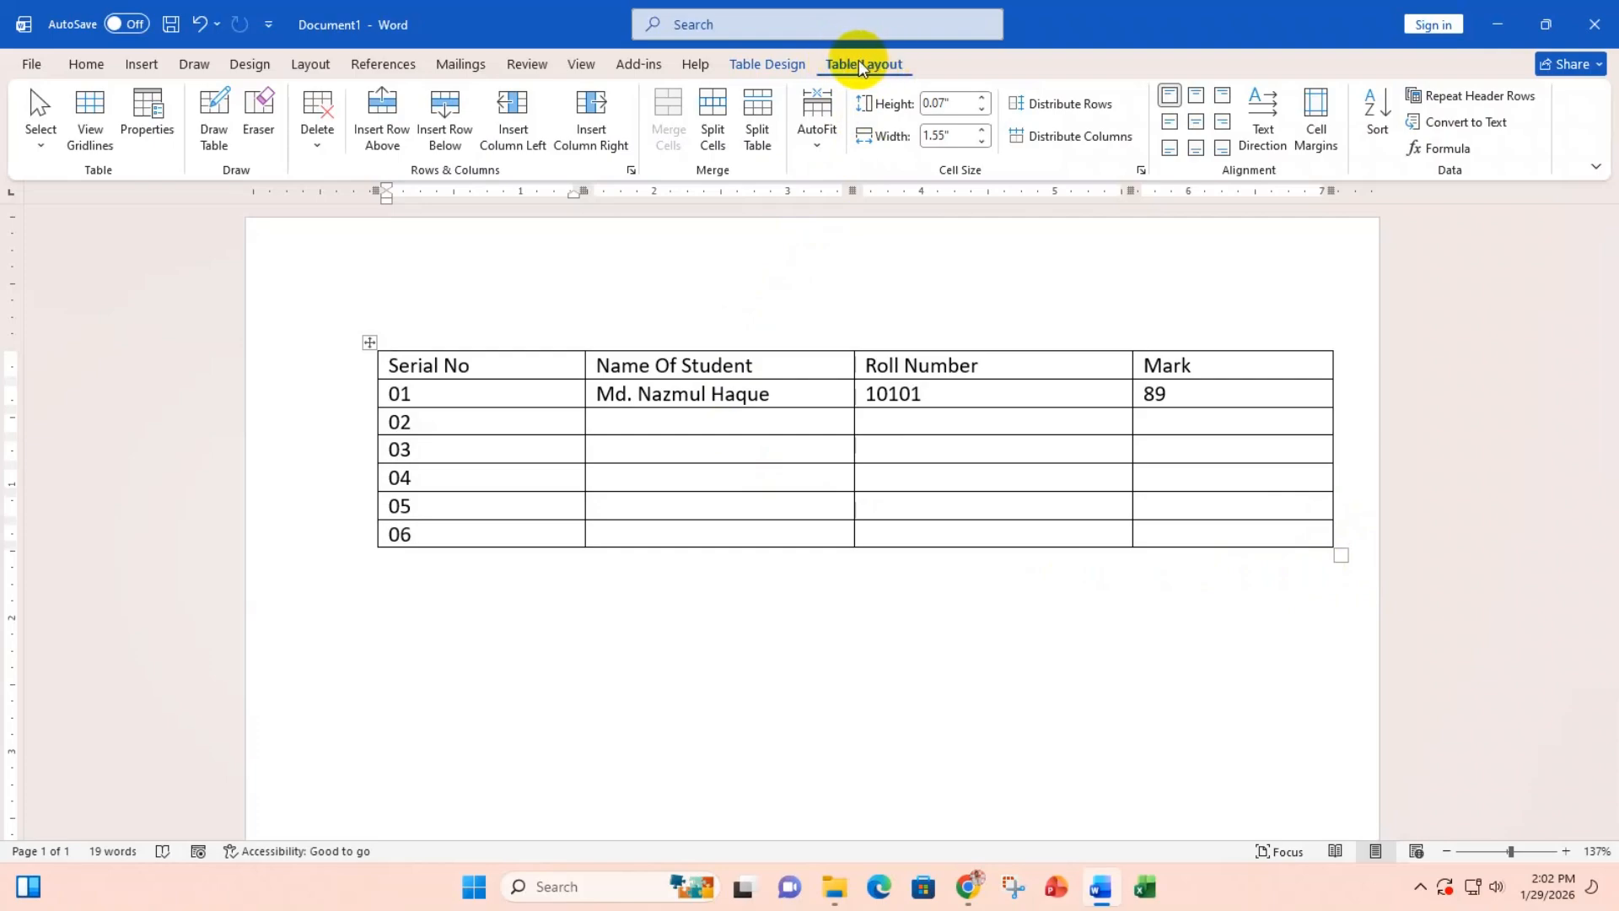
click(816, 150)
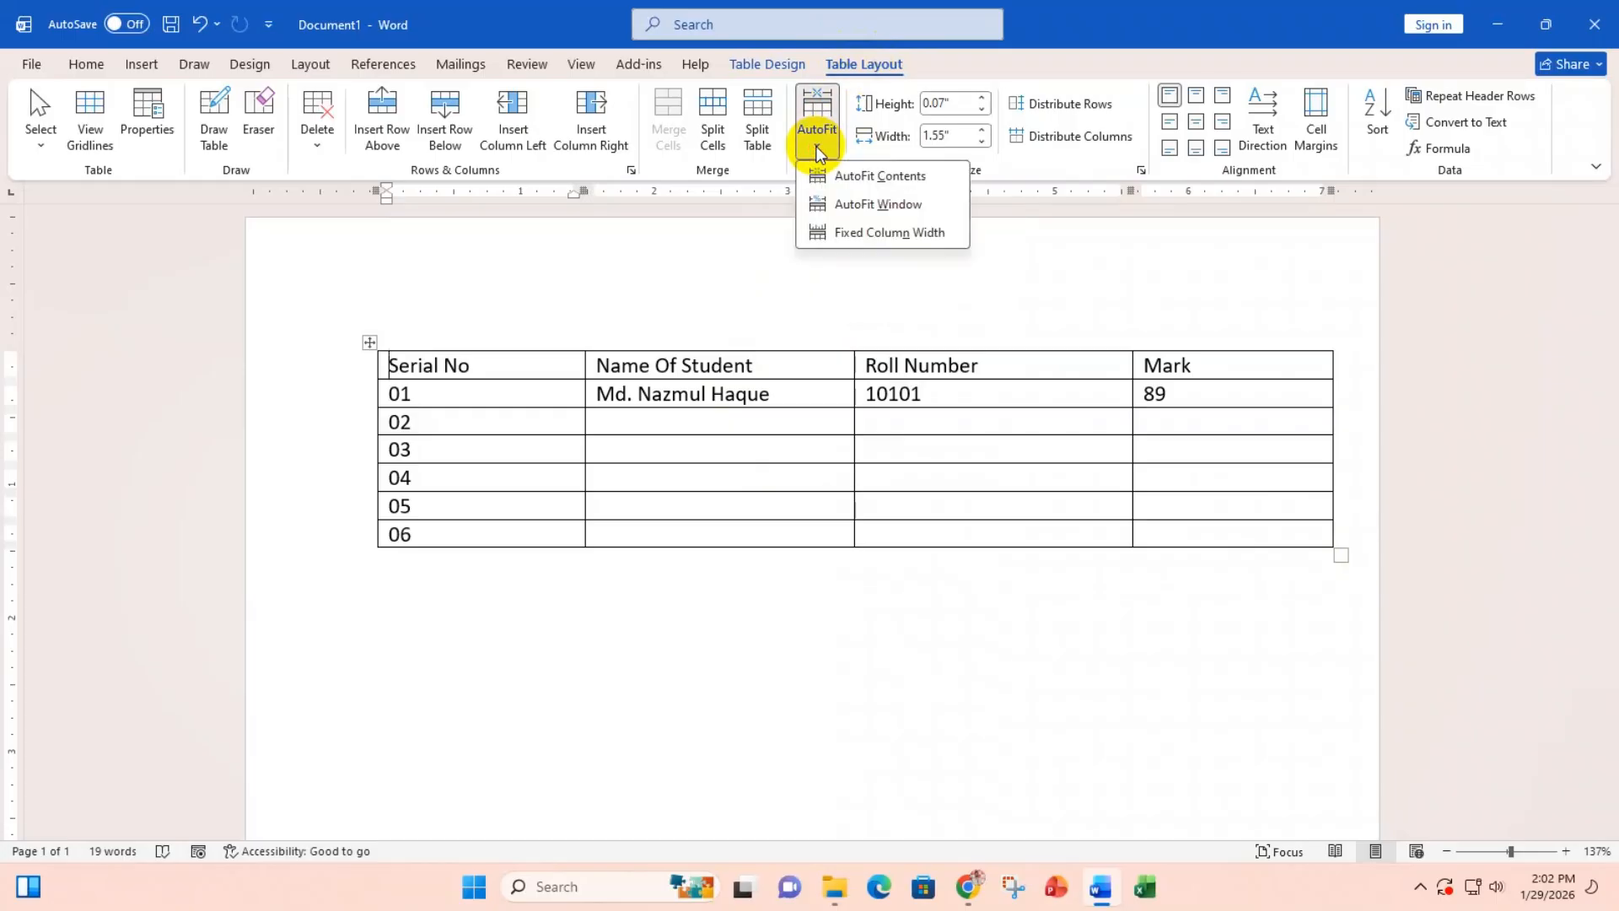
click(868, 178)
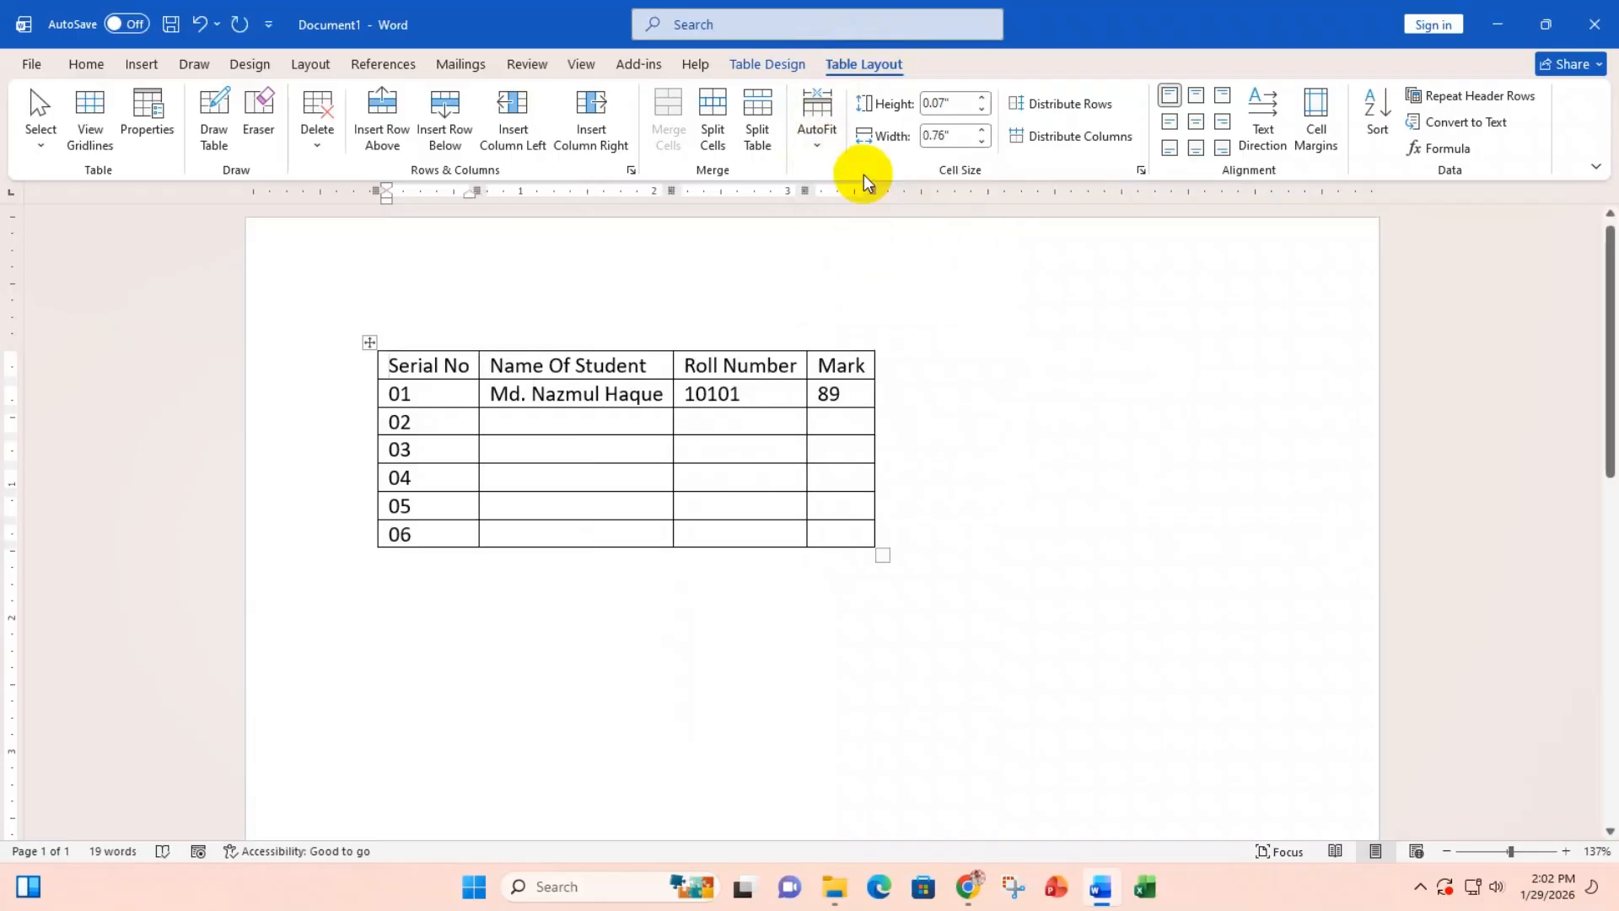
click(817, 144)
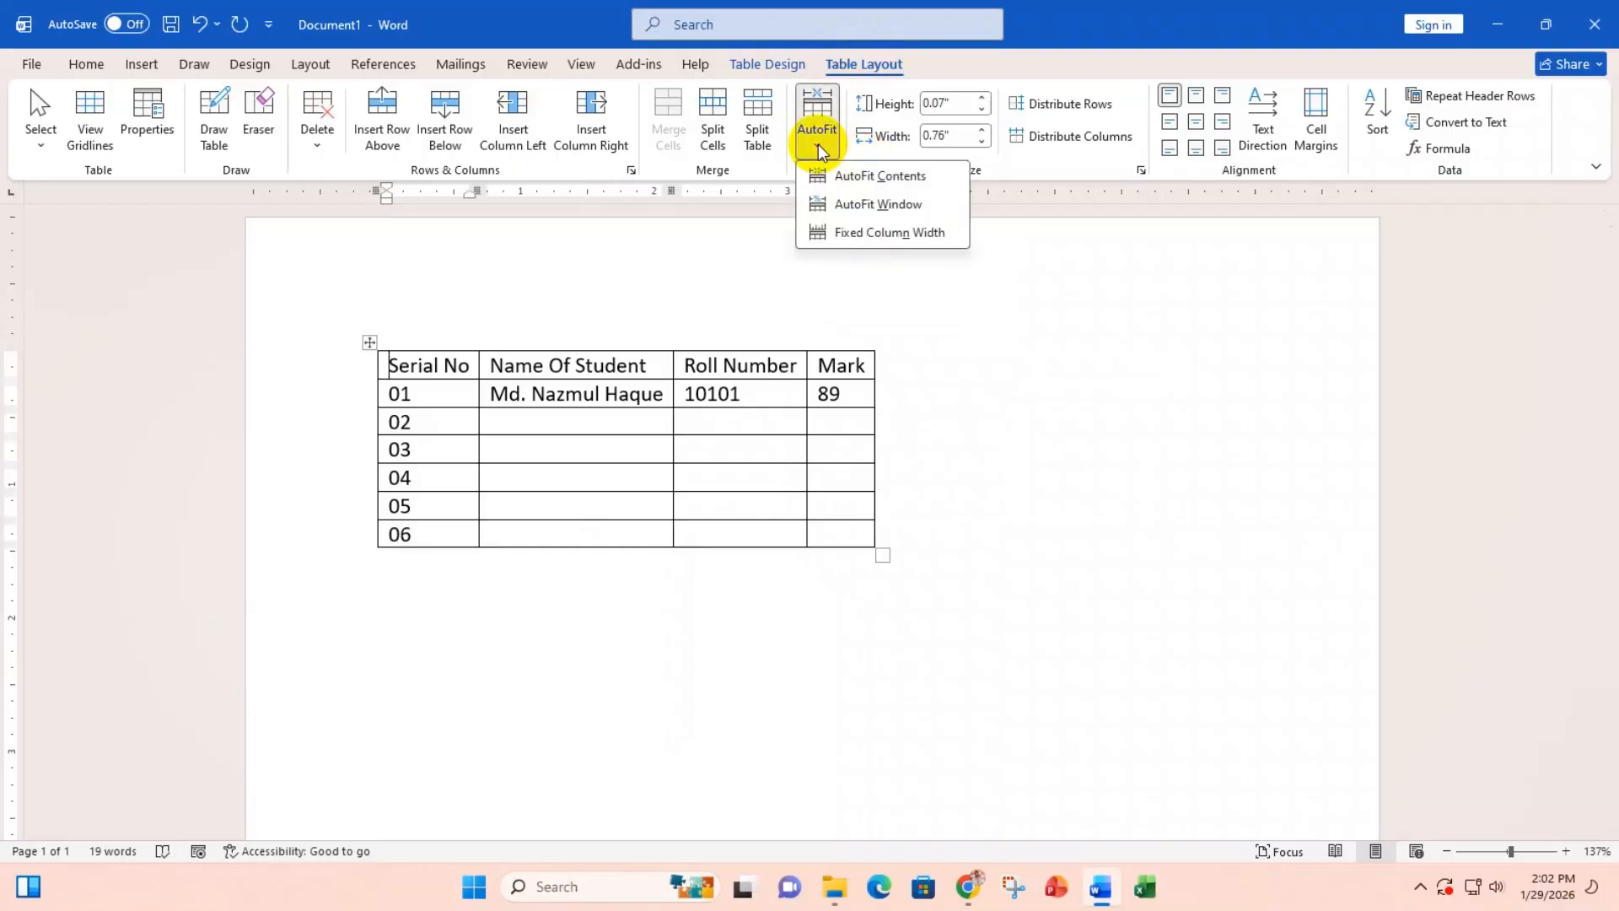
click(853, 211)
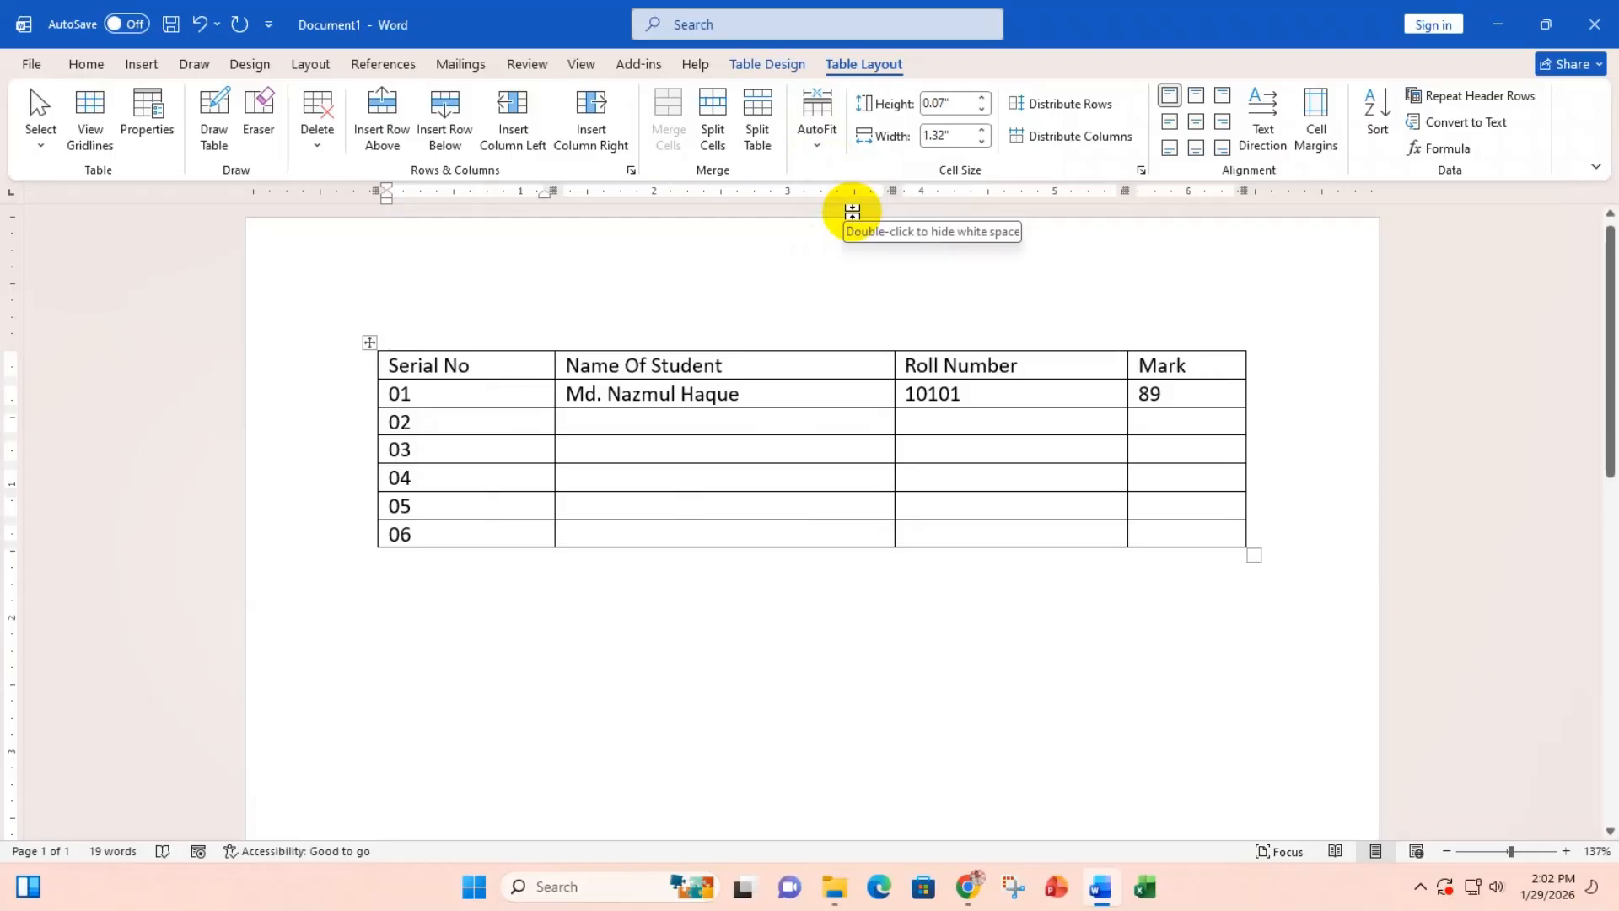
click(817, 145)
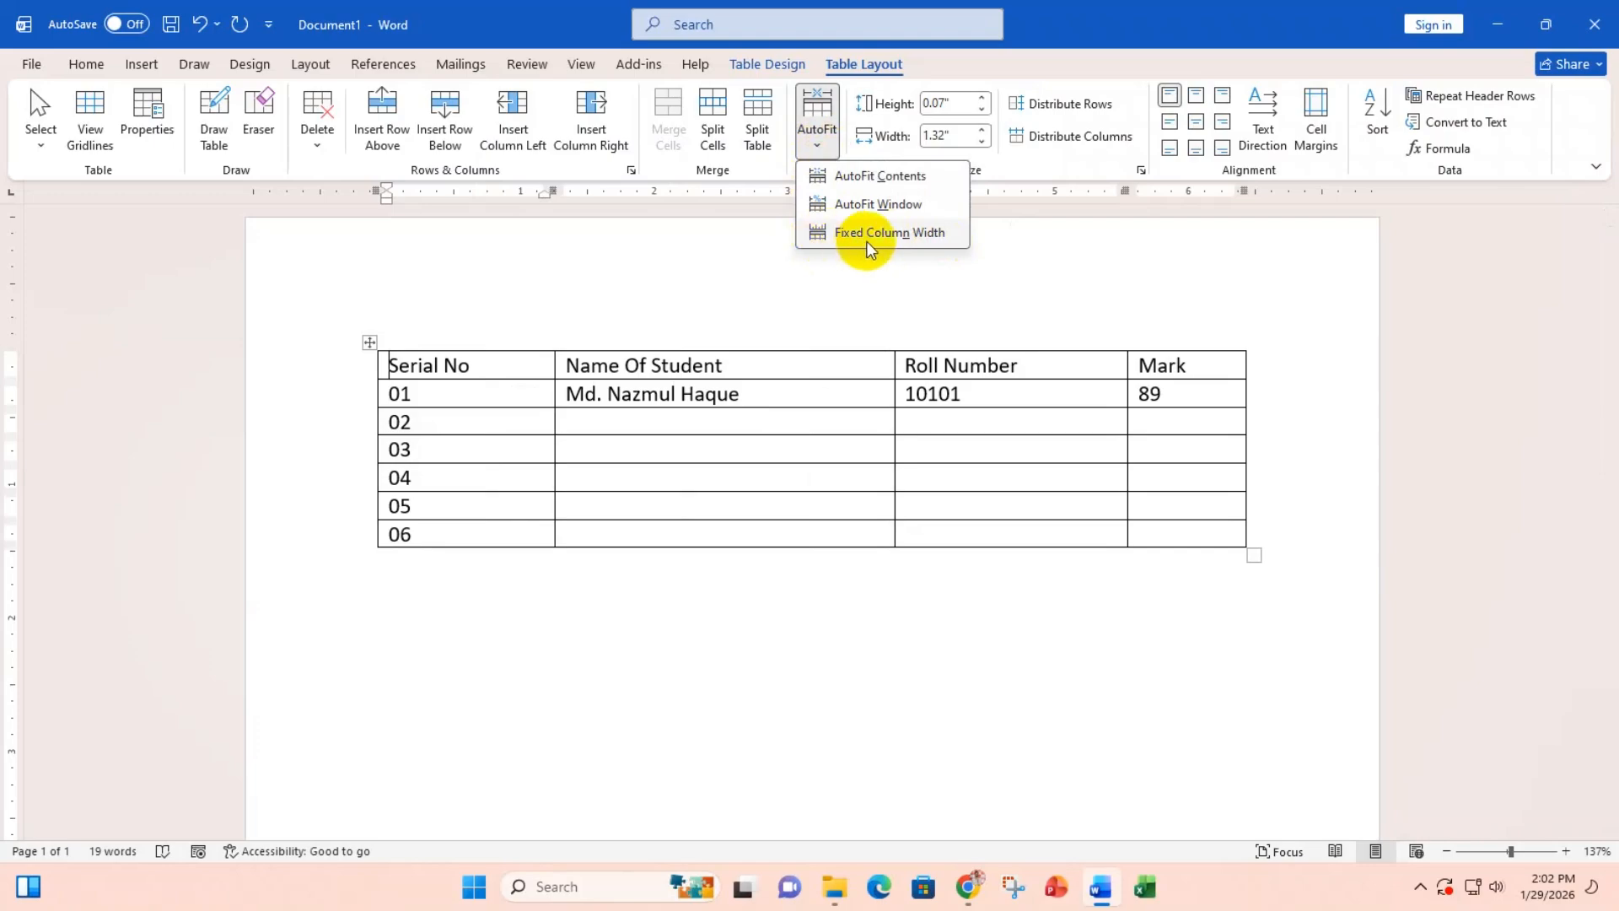
click(780, 421)
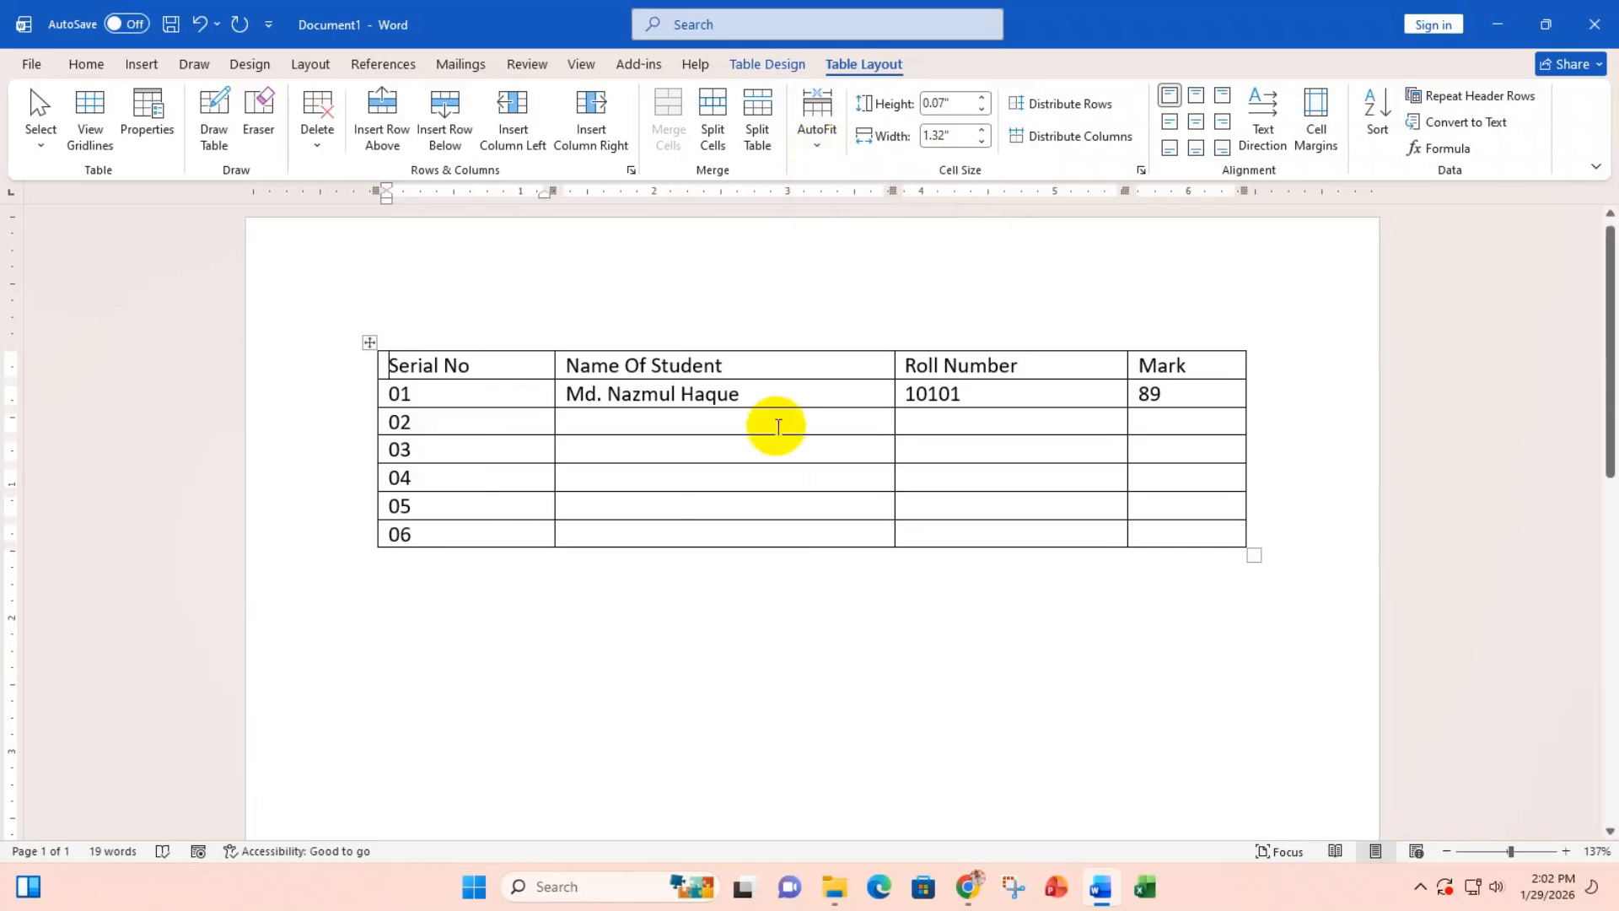
click(634, 424)
text(dddddddddddddd)
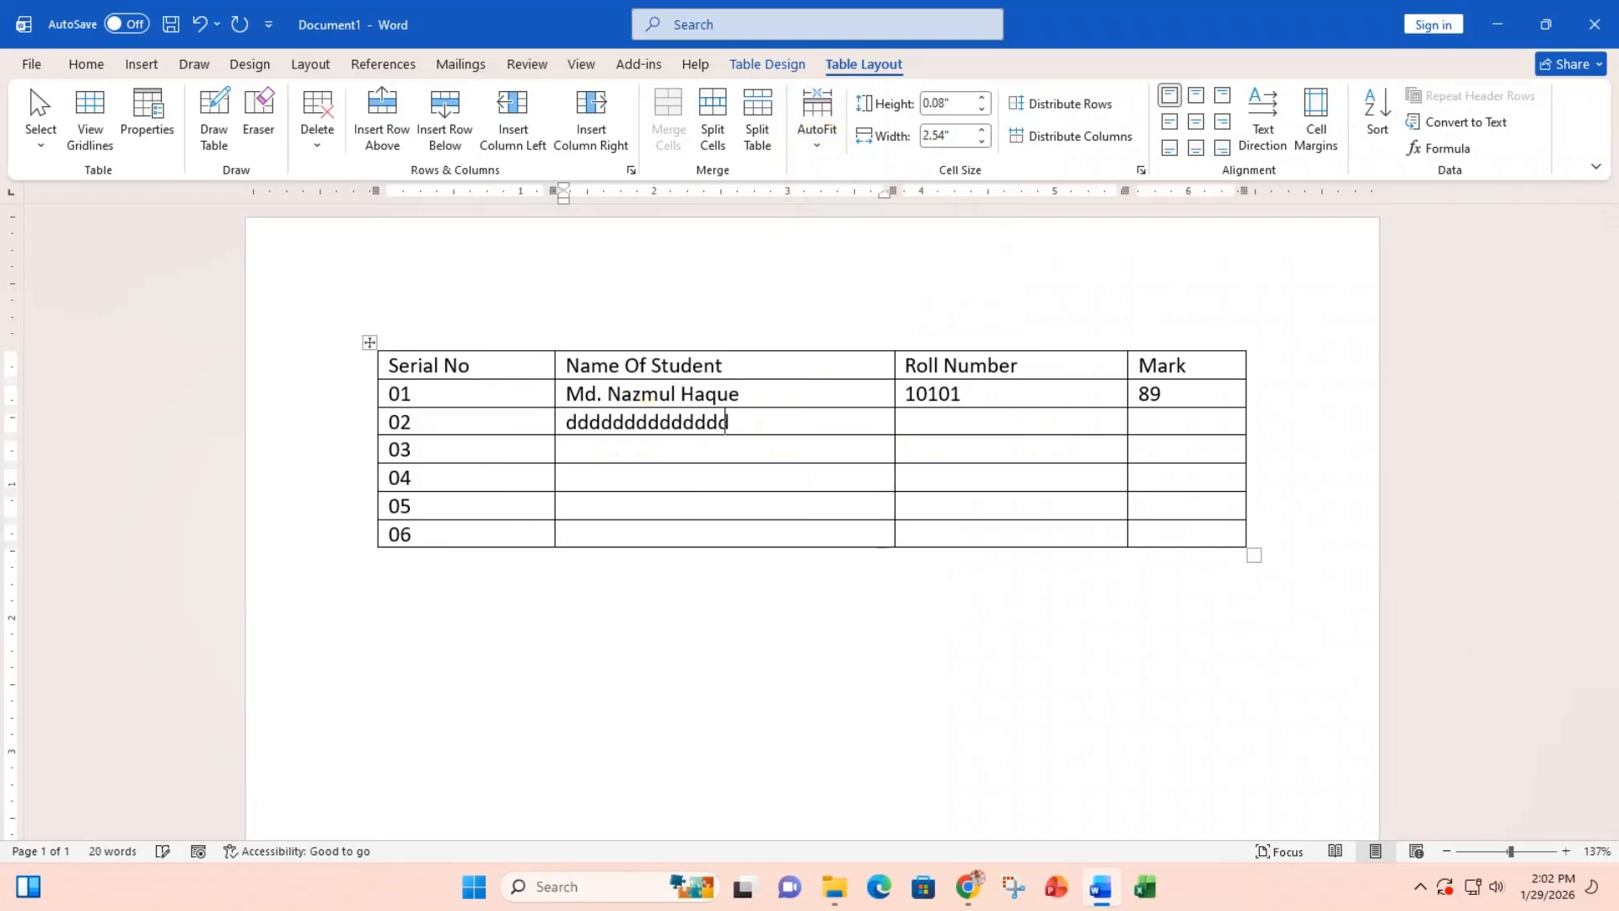
text(dddddddddddddddddddddddddddddddddddddd)
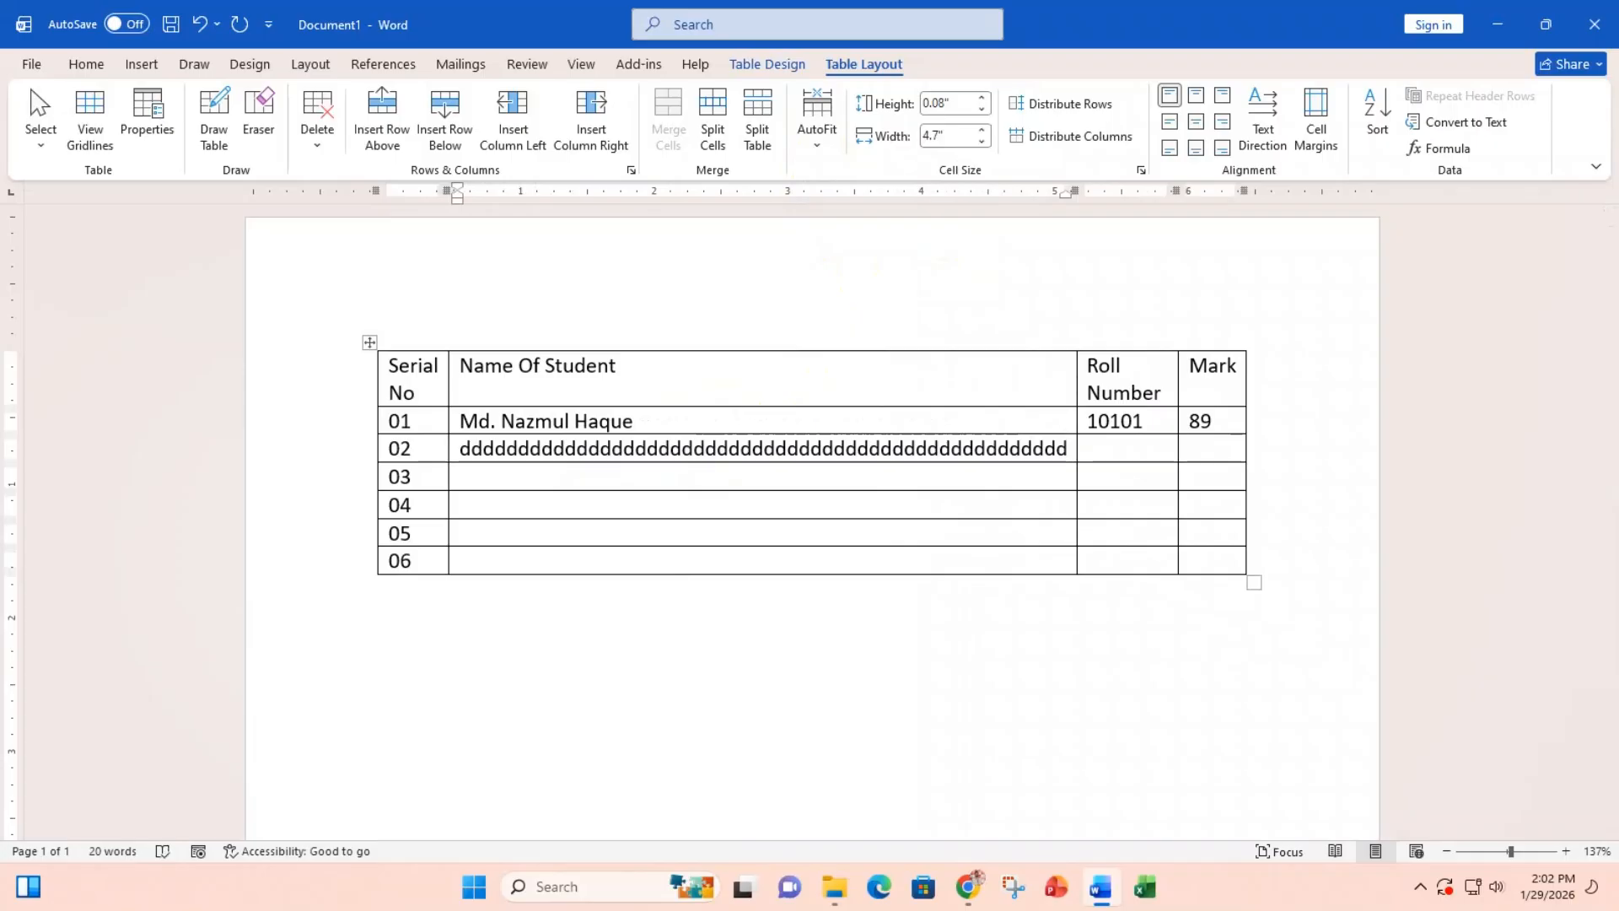
key(BackSpace)
key(BackSpace)
key(BackSpace)
key(BackSpace)
key(BackSpace)
key(BackSpace)
key(BackSpace)
key(BackSpace)
key(BackSpace)
key(BackSpace)
key(BackSpace)
key(BackSpace)
key(BackSpace)
key(BackSpace)
key(BackSpace)
key(BackSpace)
key(BackSpace)
key(BackSpace)
key(BackSpace)
key(BackSpace)
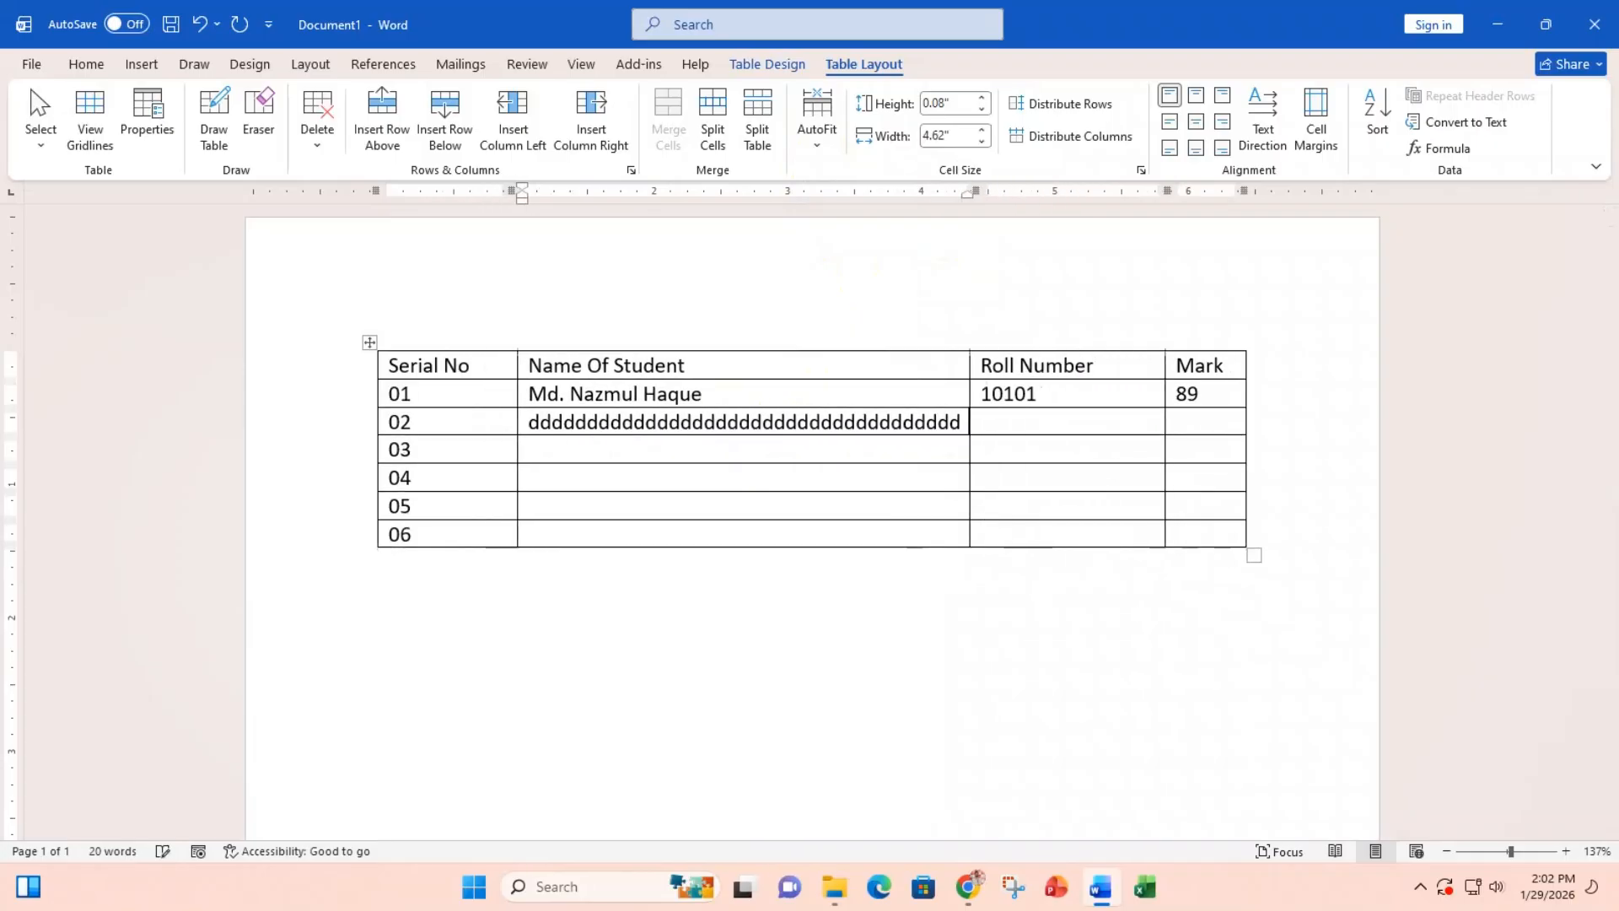
key(BackSpace)
key(BackSpace)
key(BackSpace)
key(BackSpace)
key(BackSpace)
key(BackSpace)
key(BackSpace)
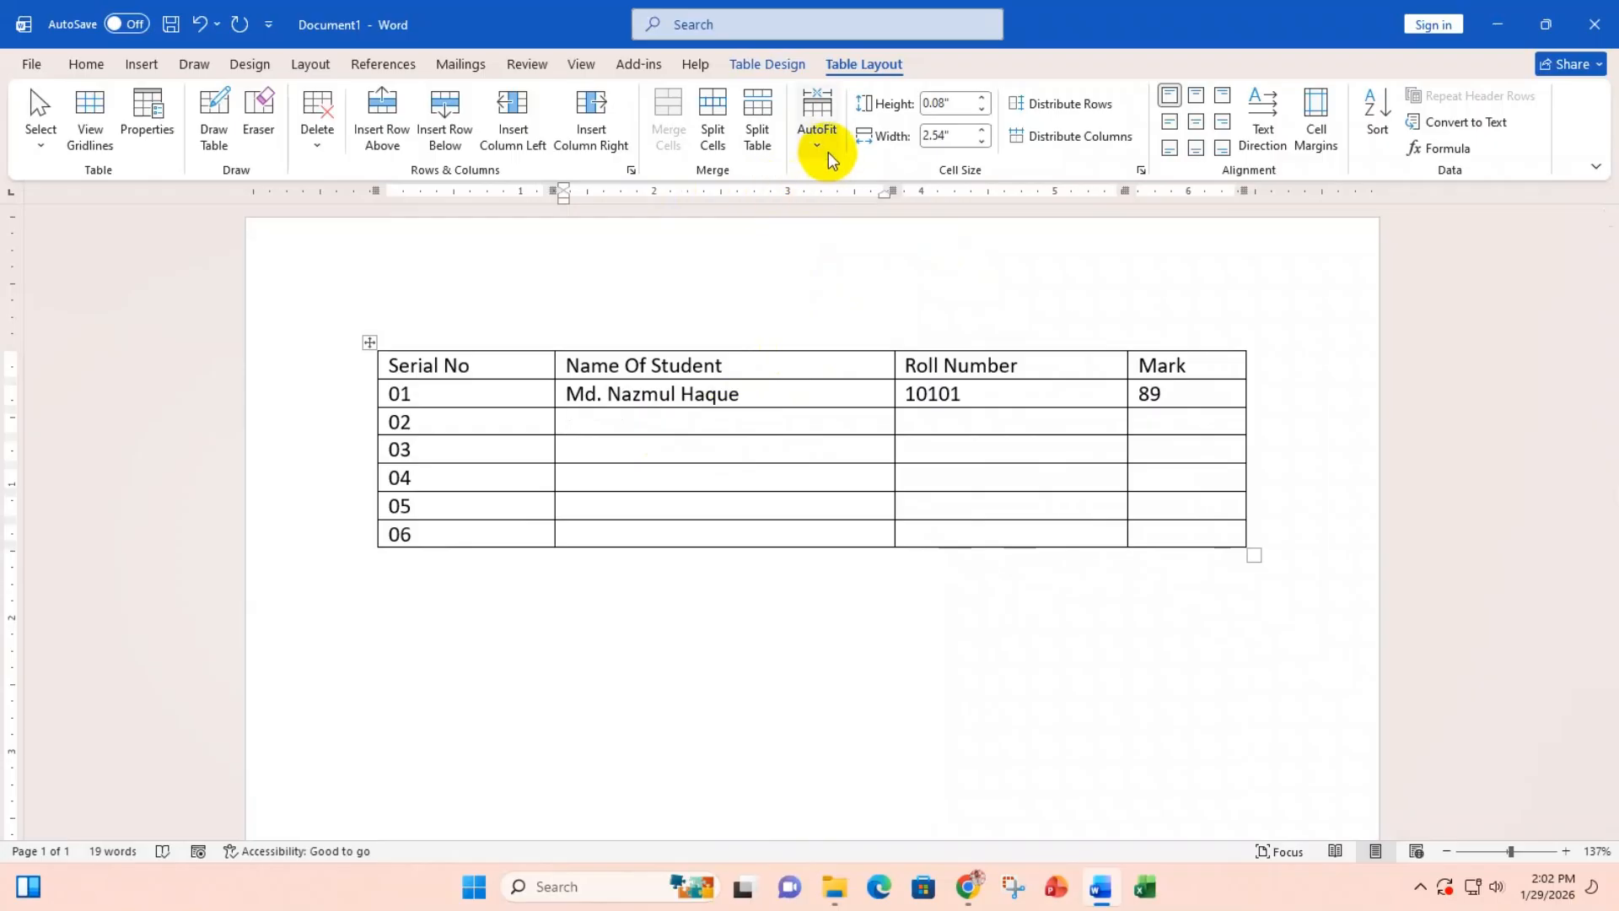
click(829, 157)
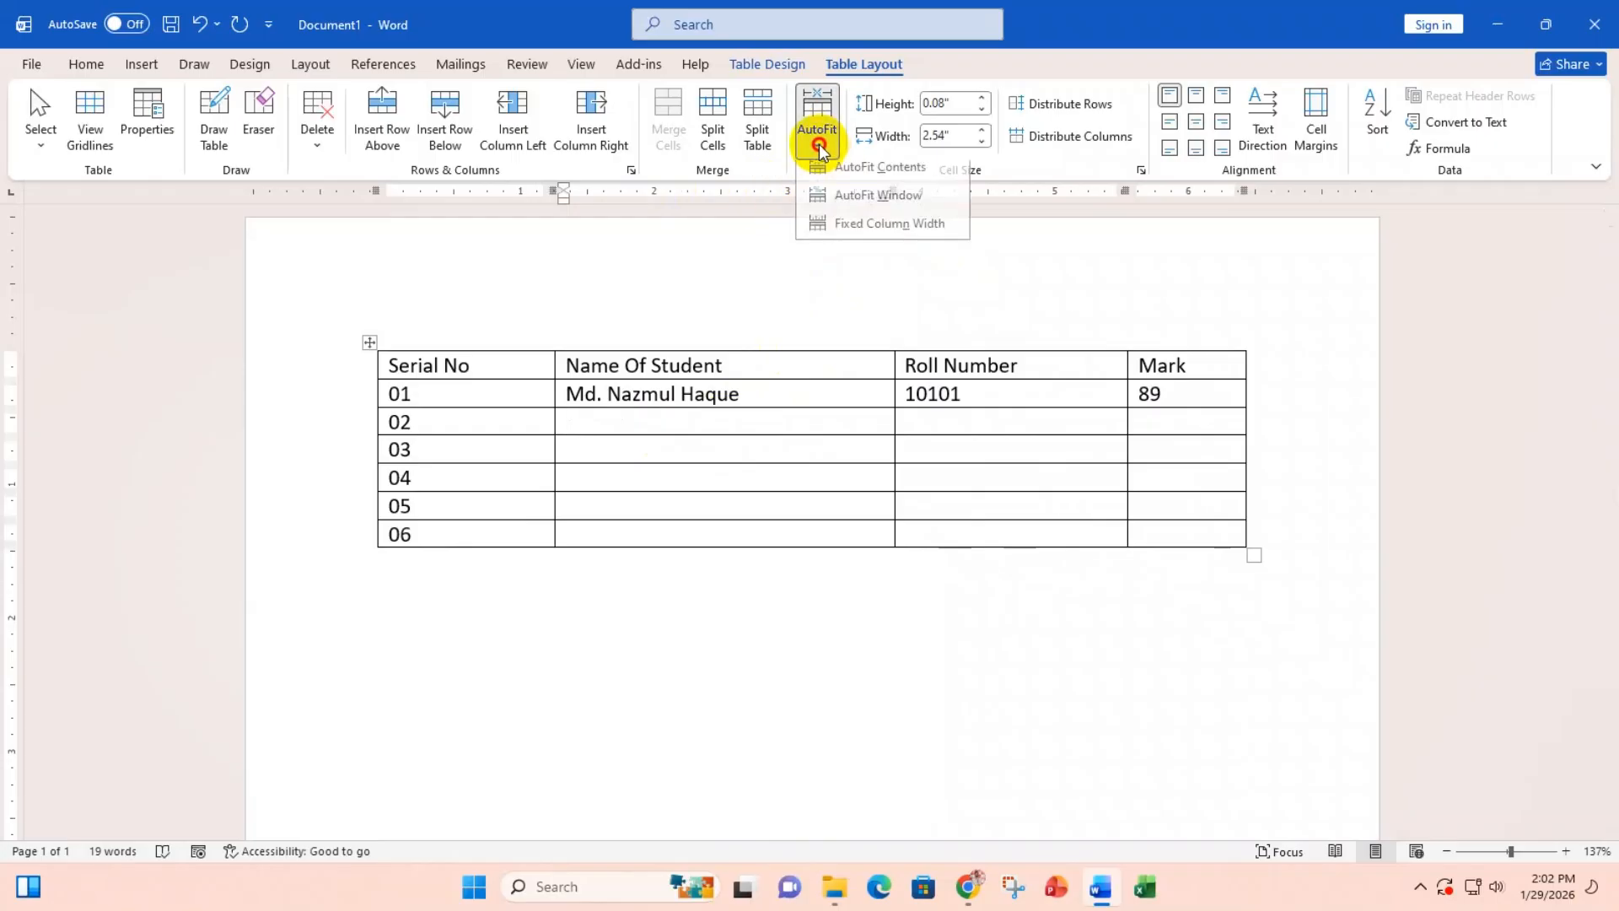
click(848, 236)
text(d)
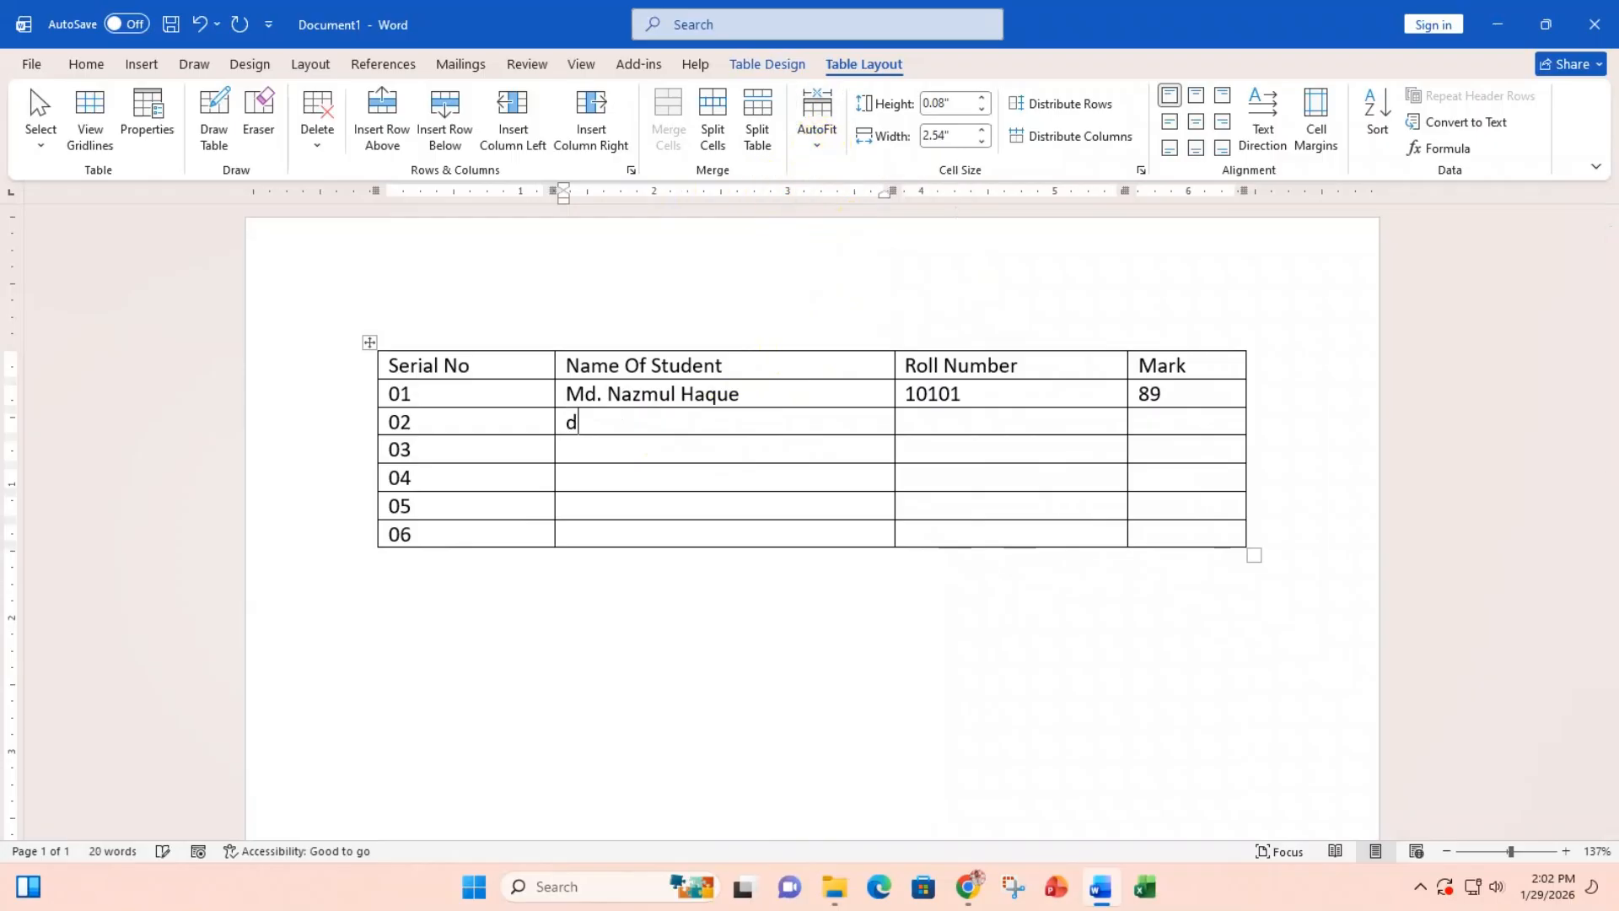
text(dddddddddddddddddddddddddddddddddddddddddddddddddddddddddddd)
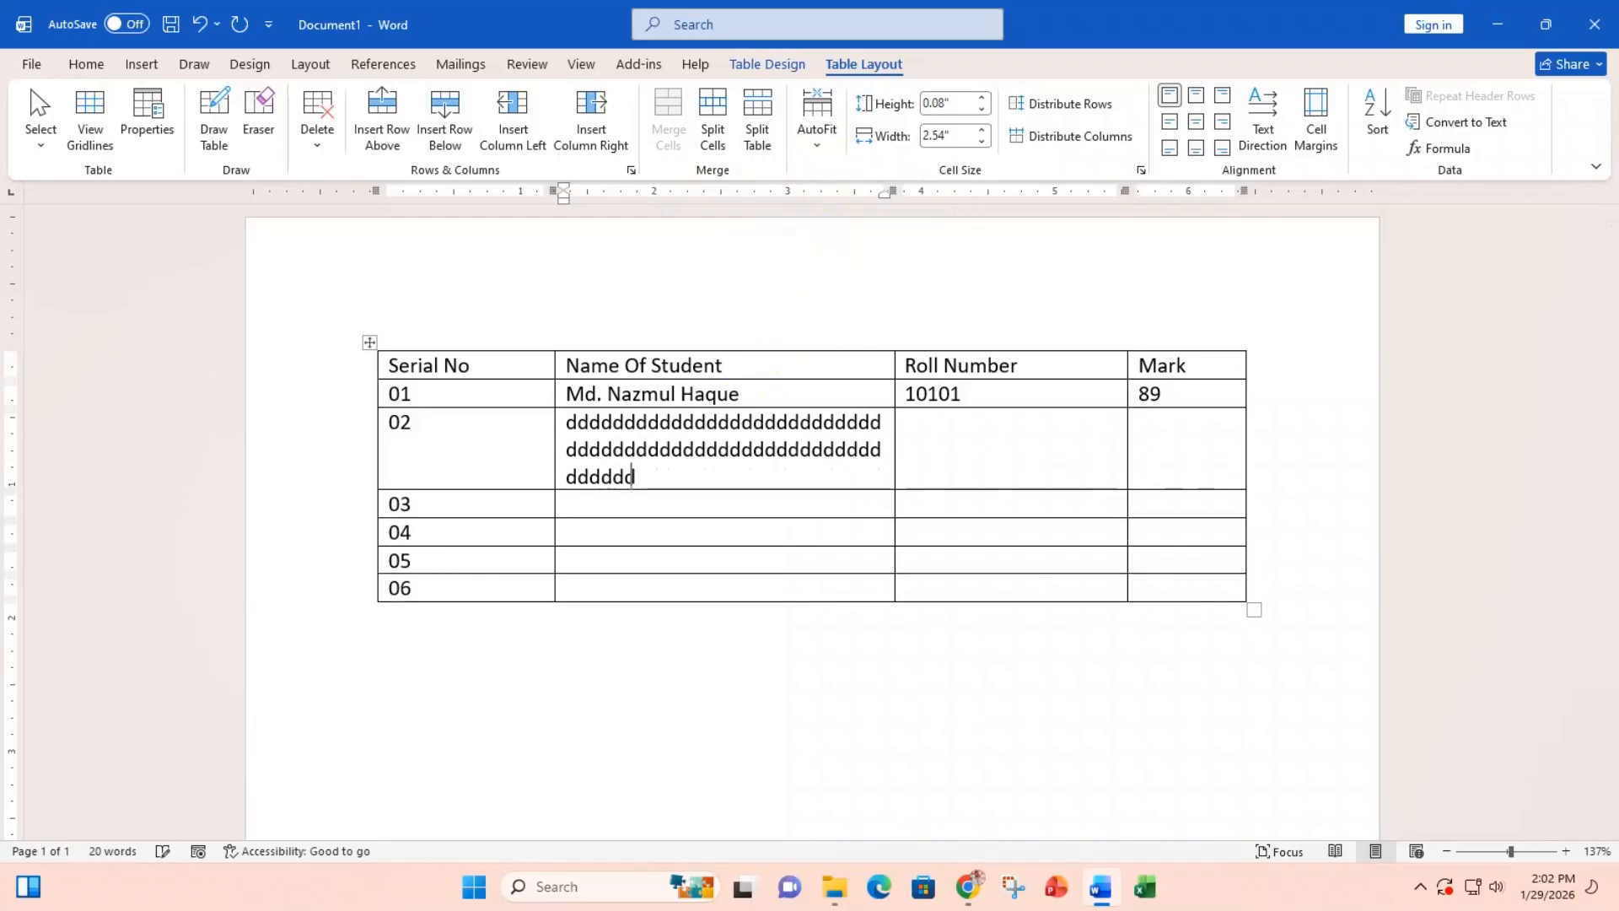
text(dddddddddddddddddddddddddddddddddddddddddddddddddddddddddddddddddddddddddddddddddddddddddddddddddddd)
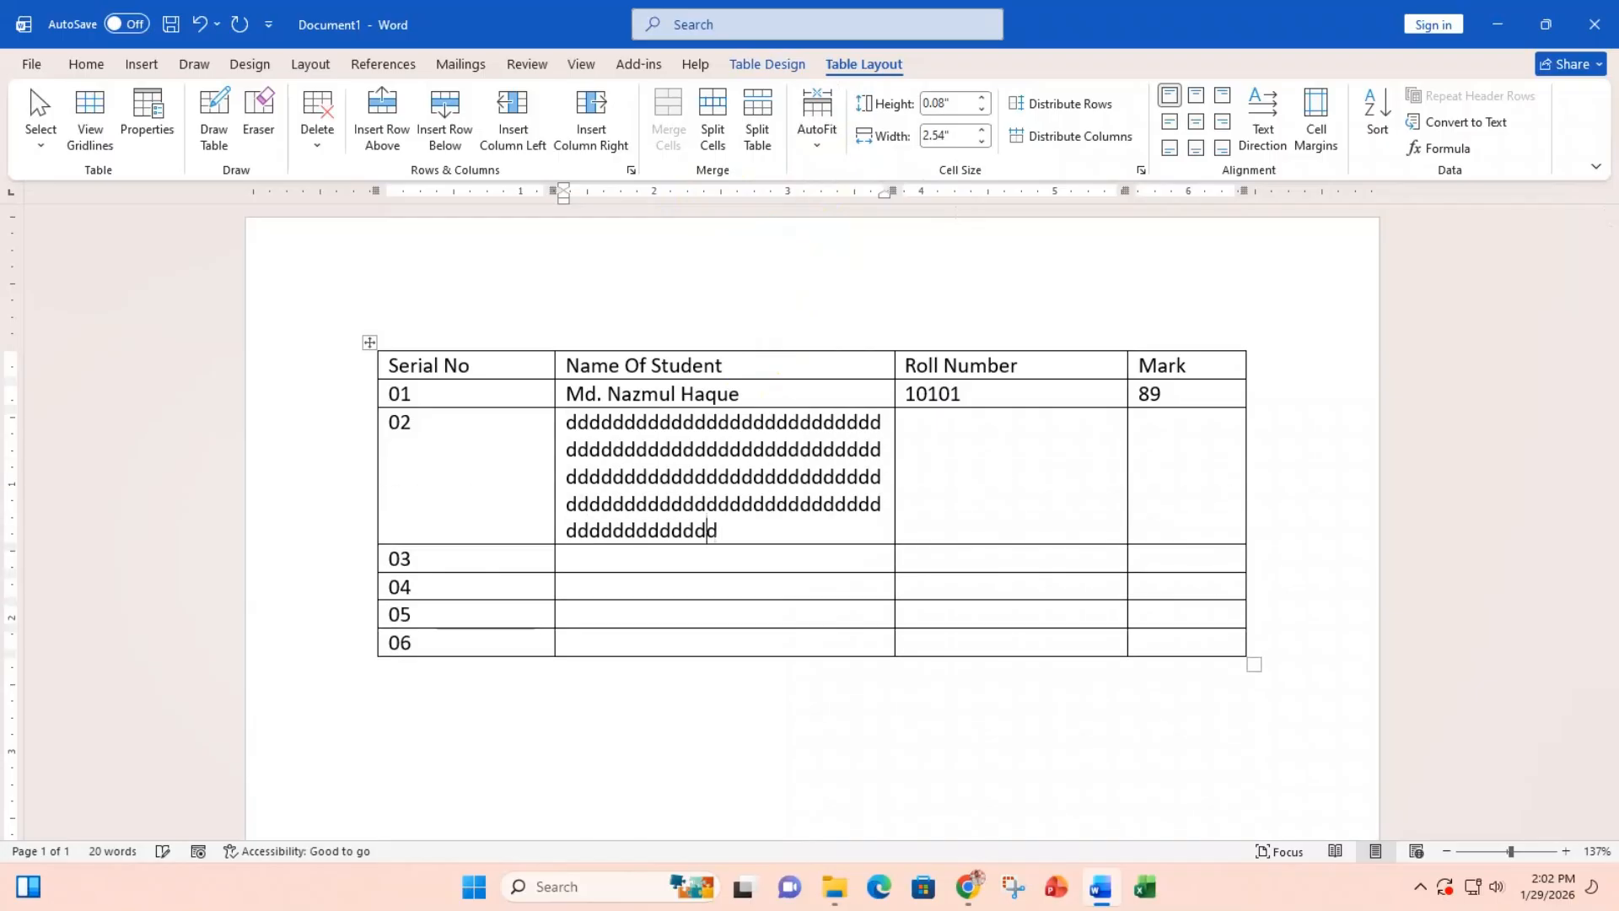
text(ddddddddddddddddddddddddddddddddddddddddddddddd)
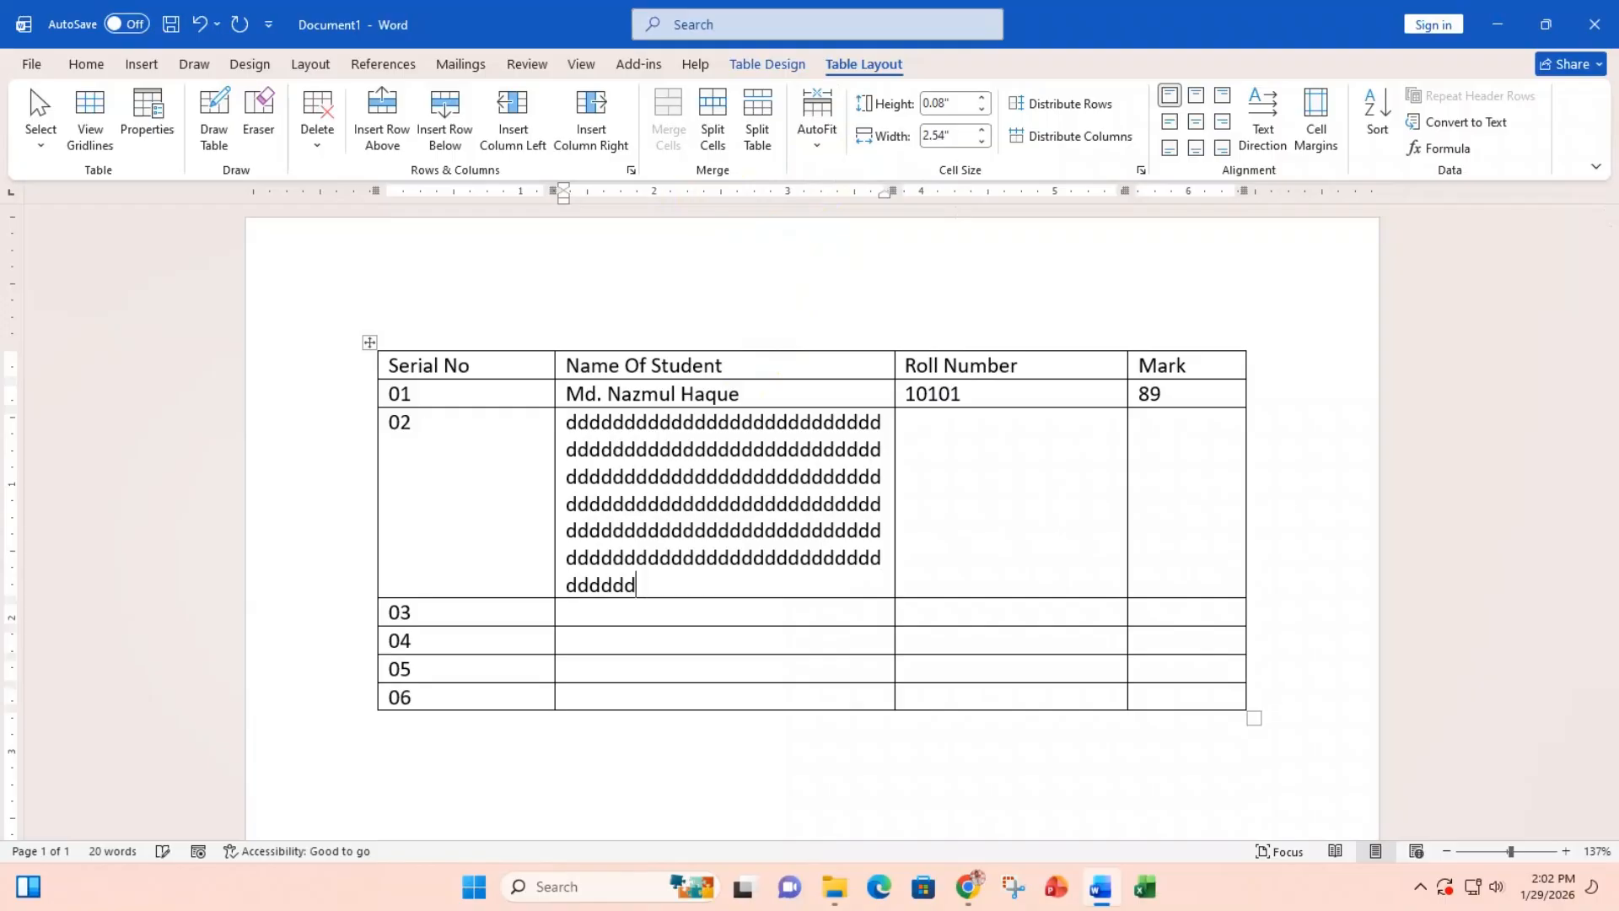
key(BackSpace)
key(BackSpace)
key(BackSpace)
key(BackSpace)
key(BackSpace)
key(BackSpace)
key(BackSpace)
key(BackSpace)
key(BackSpace)
key(BackSpace)
key(BackSpace)
key(BackSpace)
key(BackSpace)
key(BackSpace)
key(BackSpace)
key(BackSpace)
key(BackSpace)
key(BackSpace)
key(BackSpace)
key(BackSpace)
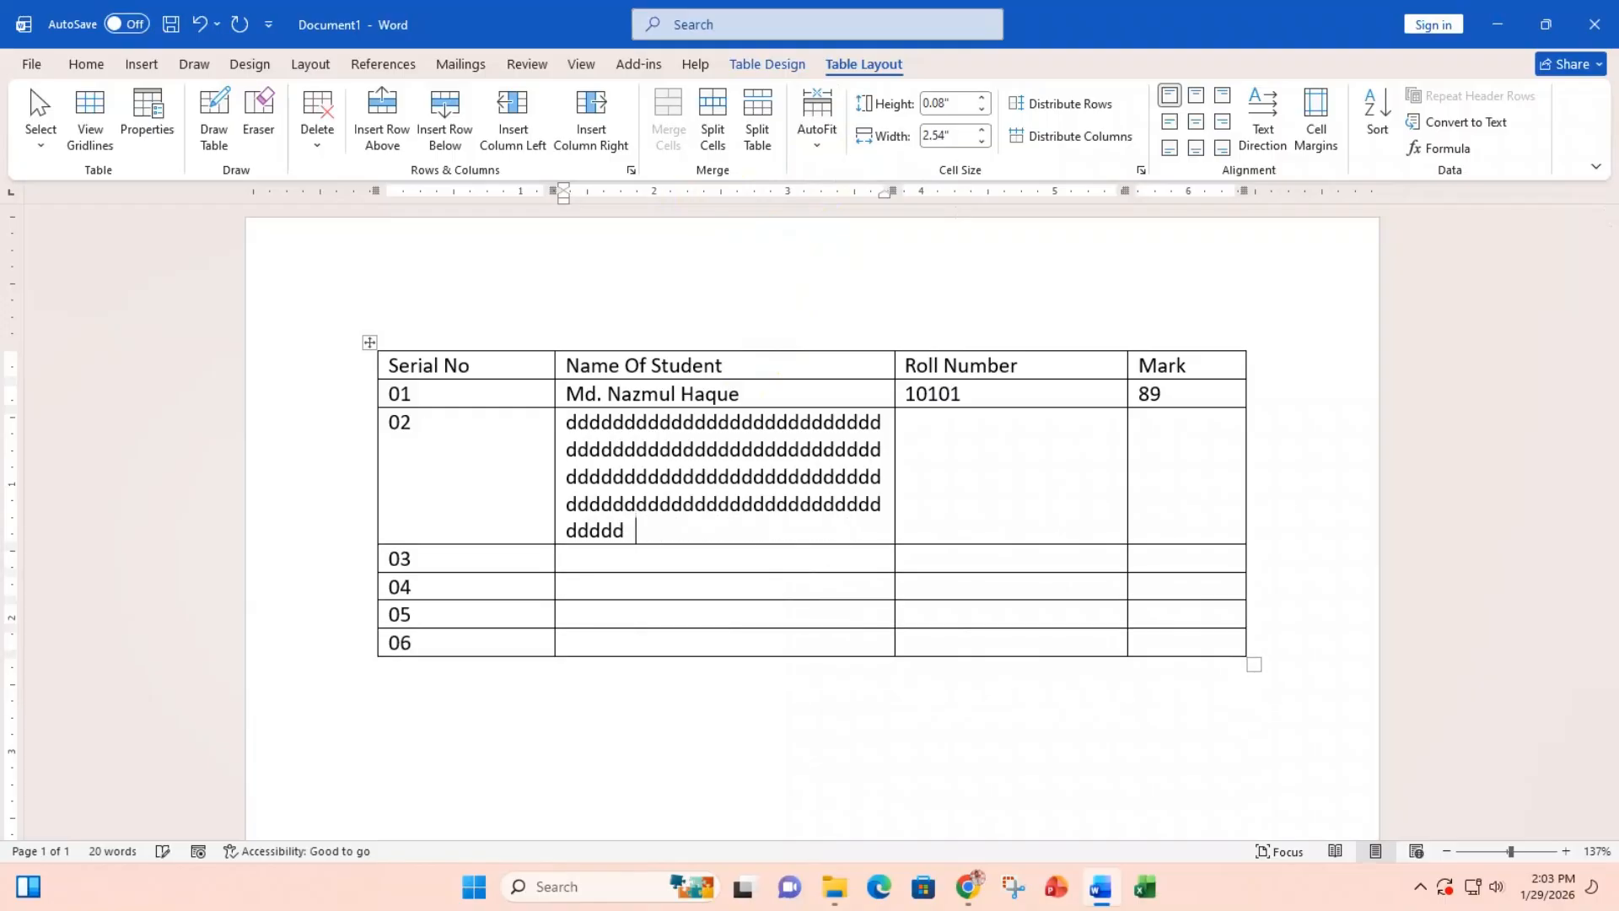
key(BackSpace)
key(BackSpace)
key(BackSpace)
key(BackSpace)
key(BackSpace)
key(BackSpace)
key(BackSpace)
key(BackSpace)
key(BackSpace)
key(BackSpace)
key(BackSpace)
key(BackSpace)
key(BackSpace)
key(BackSpace)
key(BackSpace)
key(BackSpace)
key(BackSpace)
key(BackSpace)
key(BackSpace)
key(BackSpace)
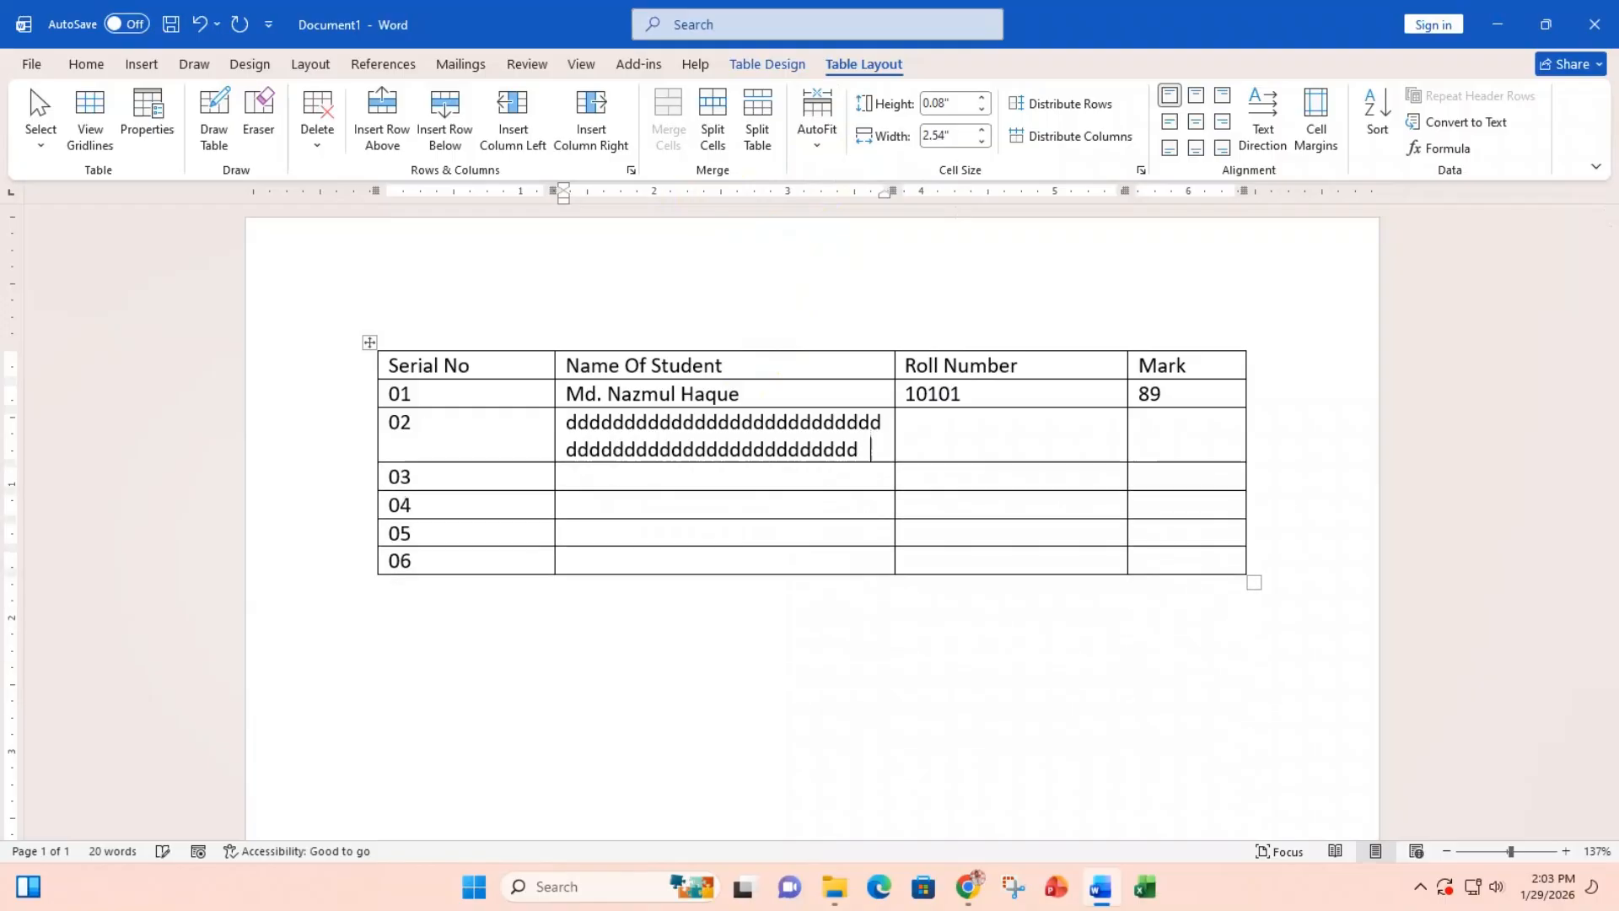
key(BackSpace)
key(BackSpace)
key(BackSpace)
key(BackSpace)
key(BackSpace)
key(BackSpace)
key(BackSpace)
key(BackSpace)
key(BackSpace)
key(BackSpace)
key(BackSpace)
key(BackSpace)
key(BackSpace)
key(BackSpace)
key(BackSpace)
key(BackSpace)
key(BackSpace)
key(BackSpace)
key(BackSpace)
key(BackSpace)
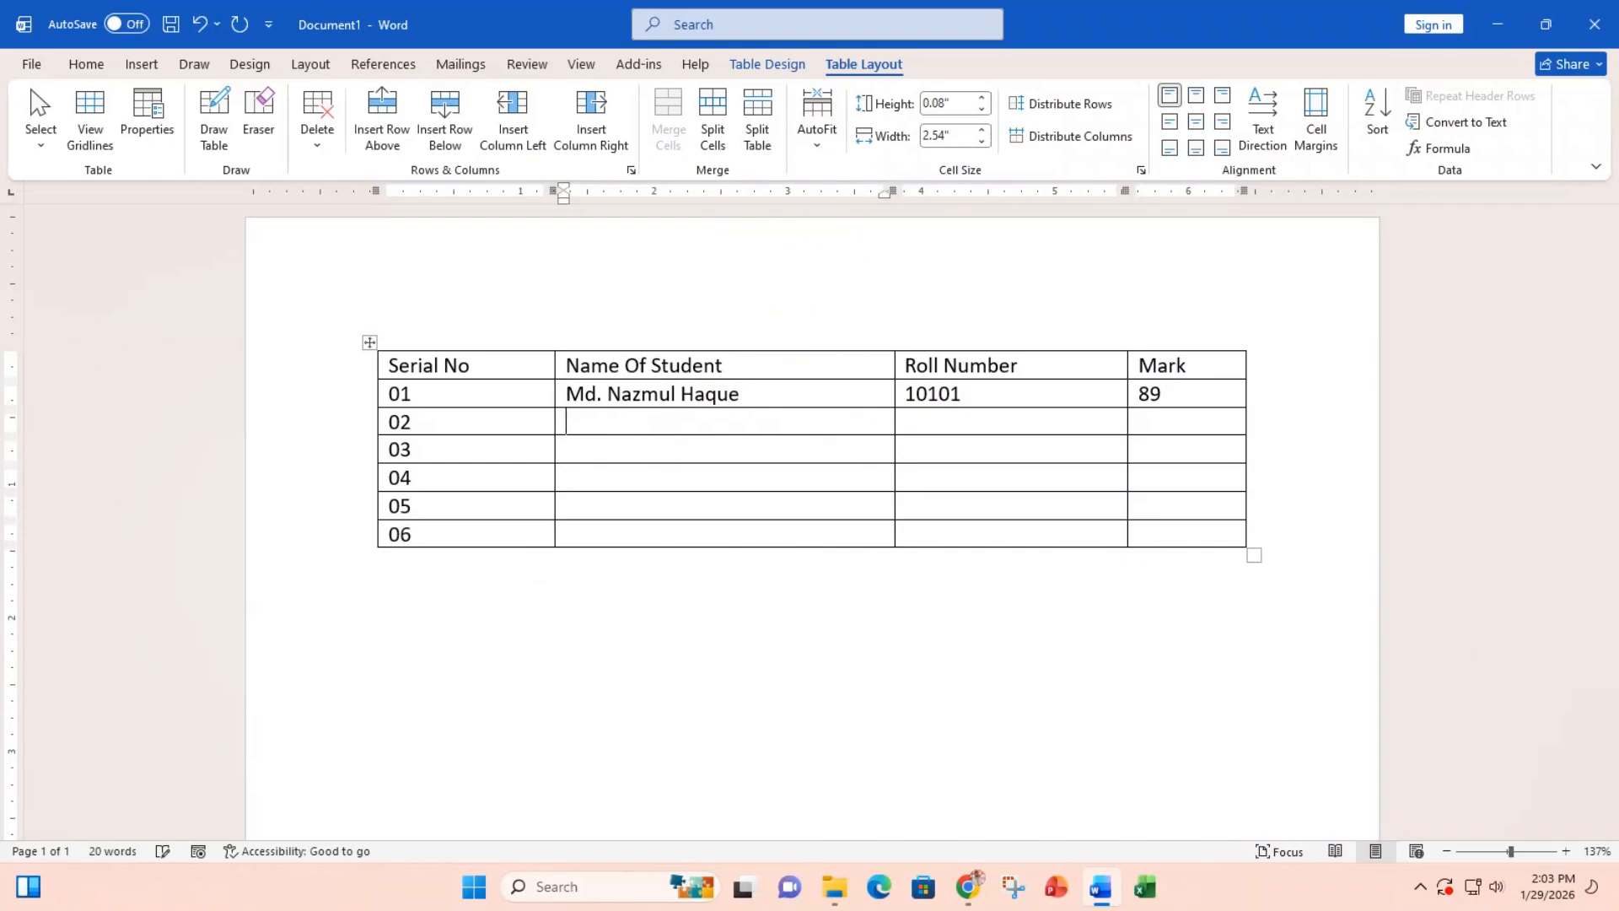
Step: Try AutoFit Contents and AutoFit Window, then set Fixed Column Width and nudge the Serial No border
click(821, 134)
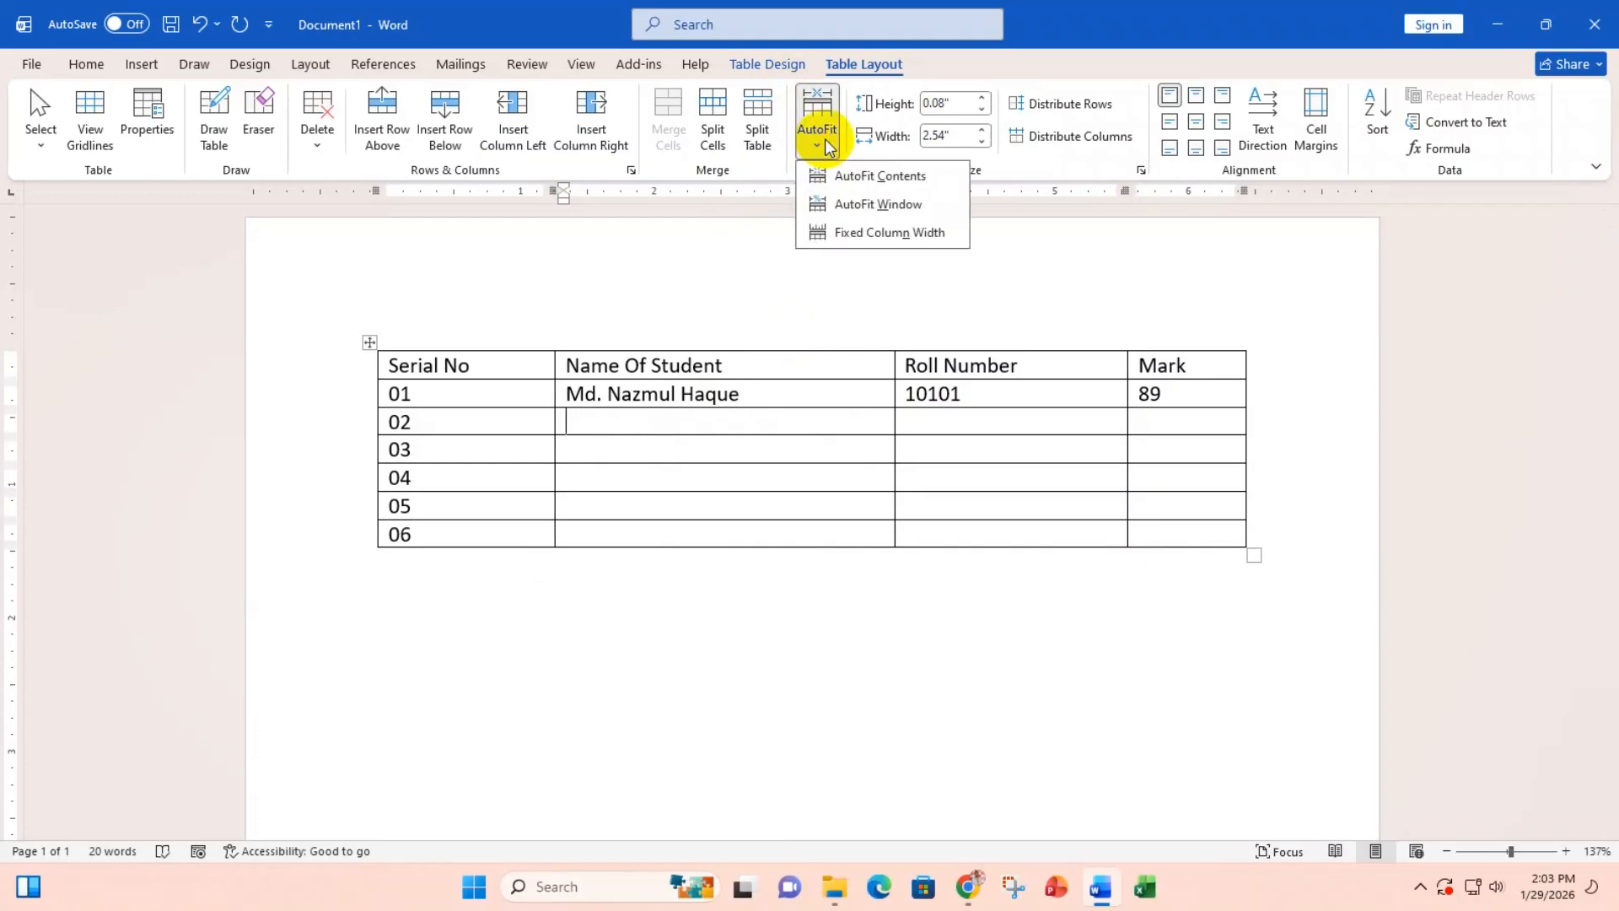
click(864, 176)
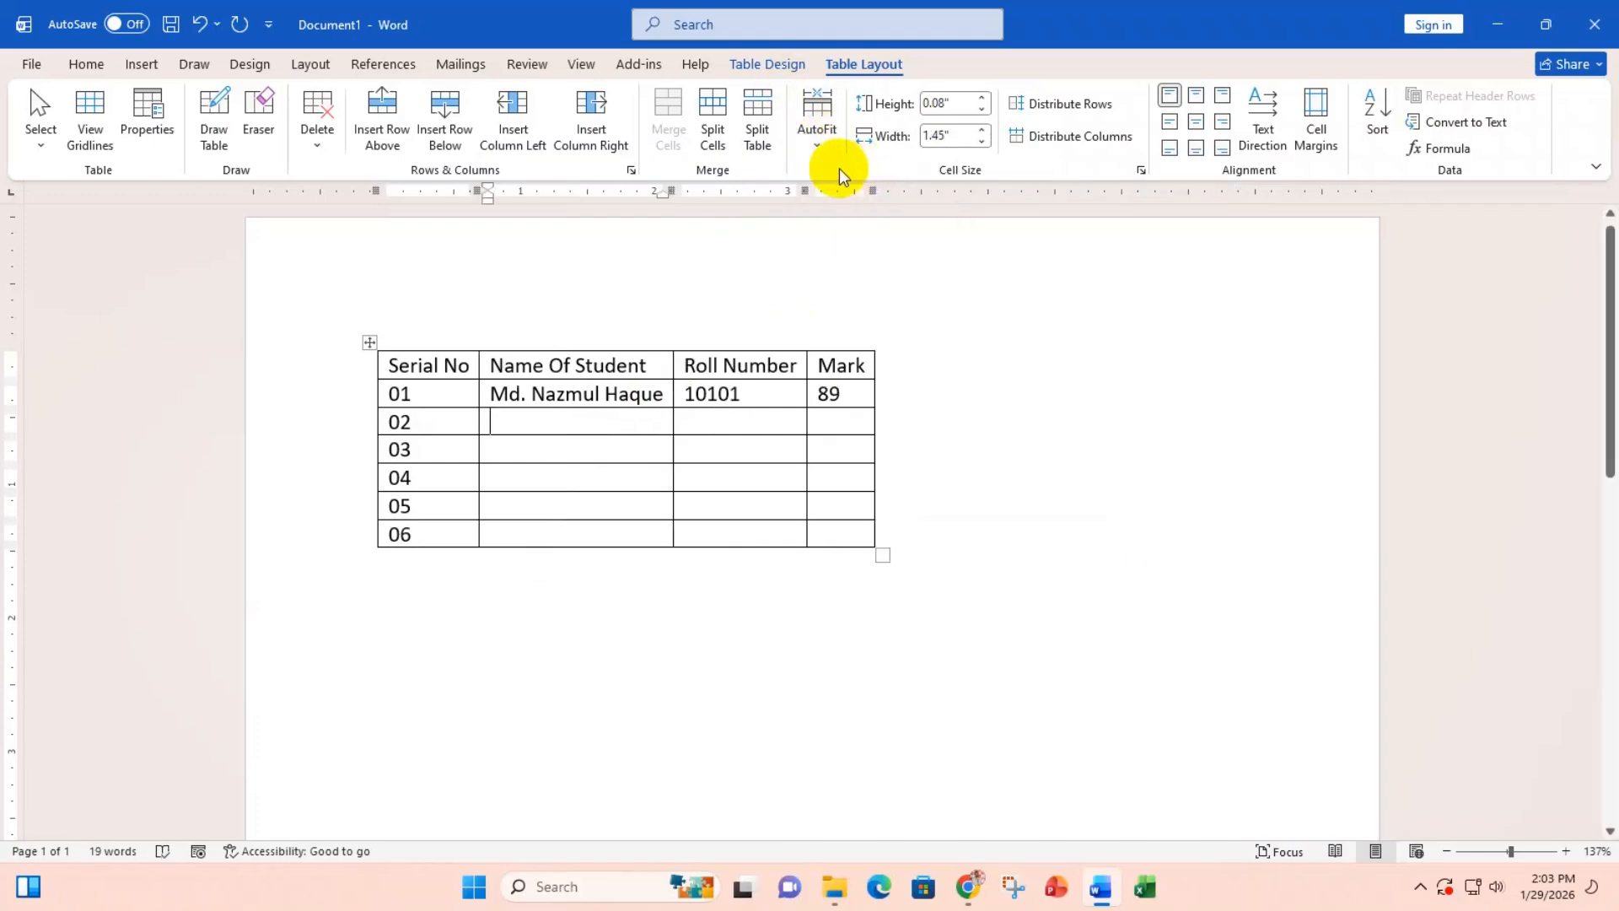
click(817, 139)
click(877, 204)
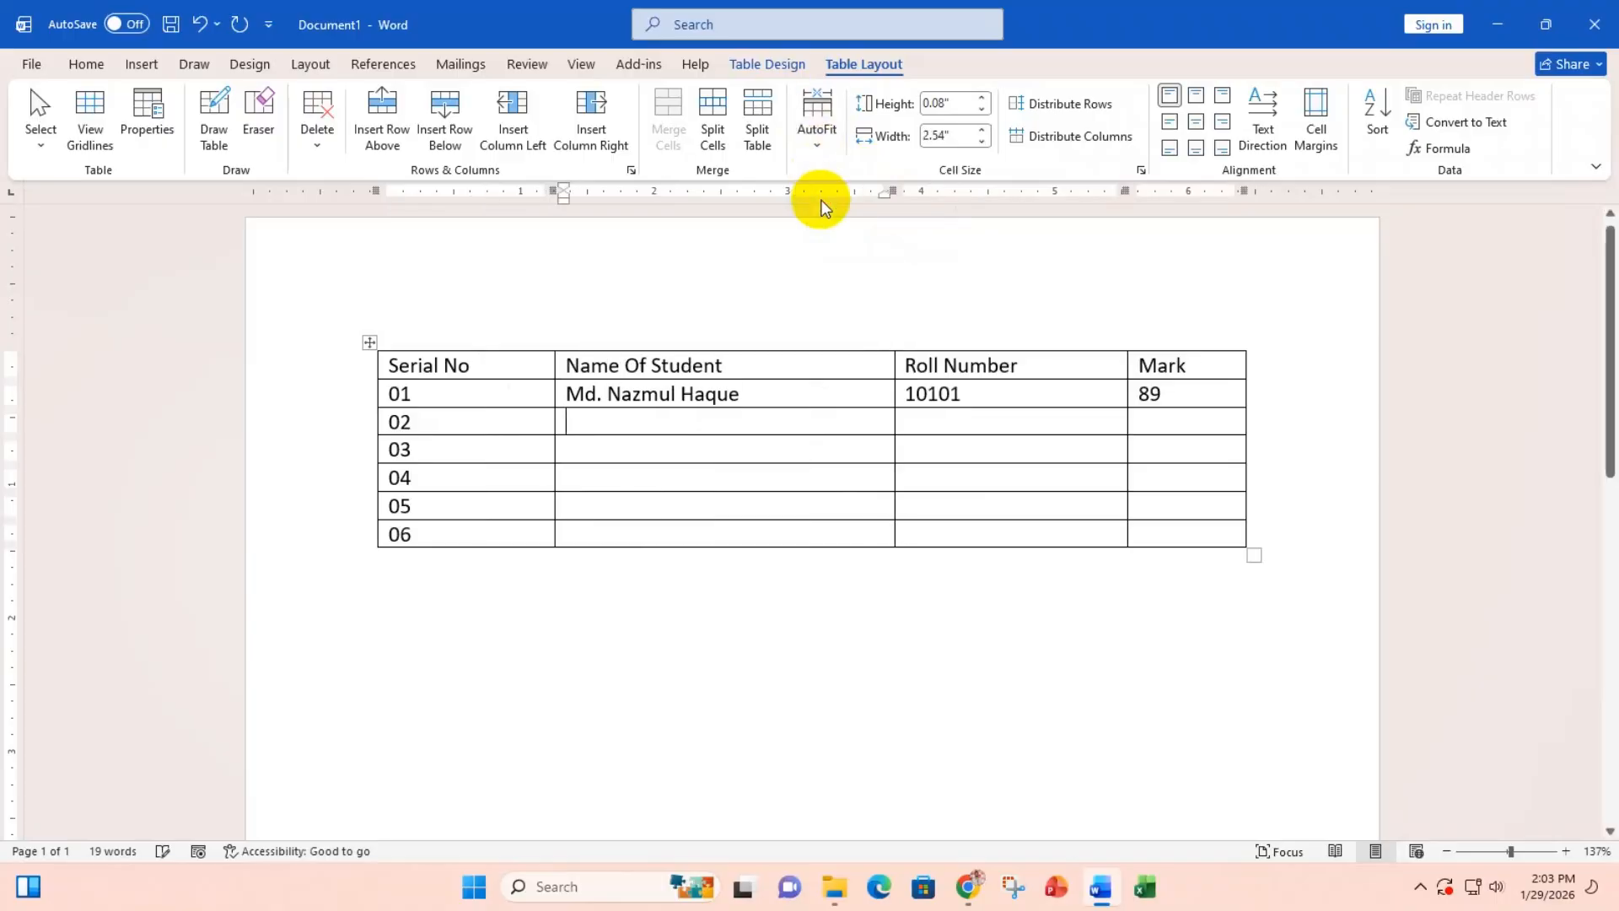
click(811, 141)
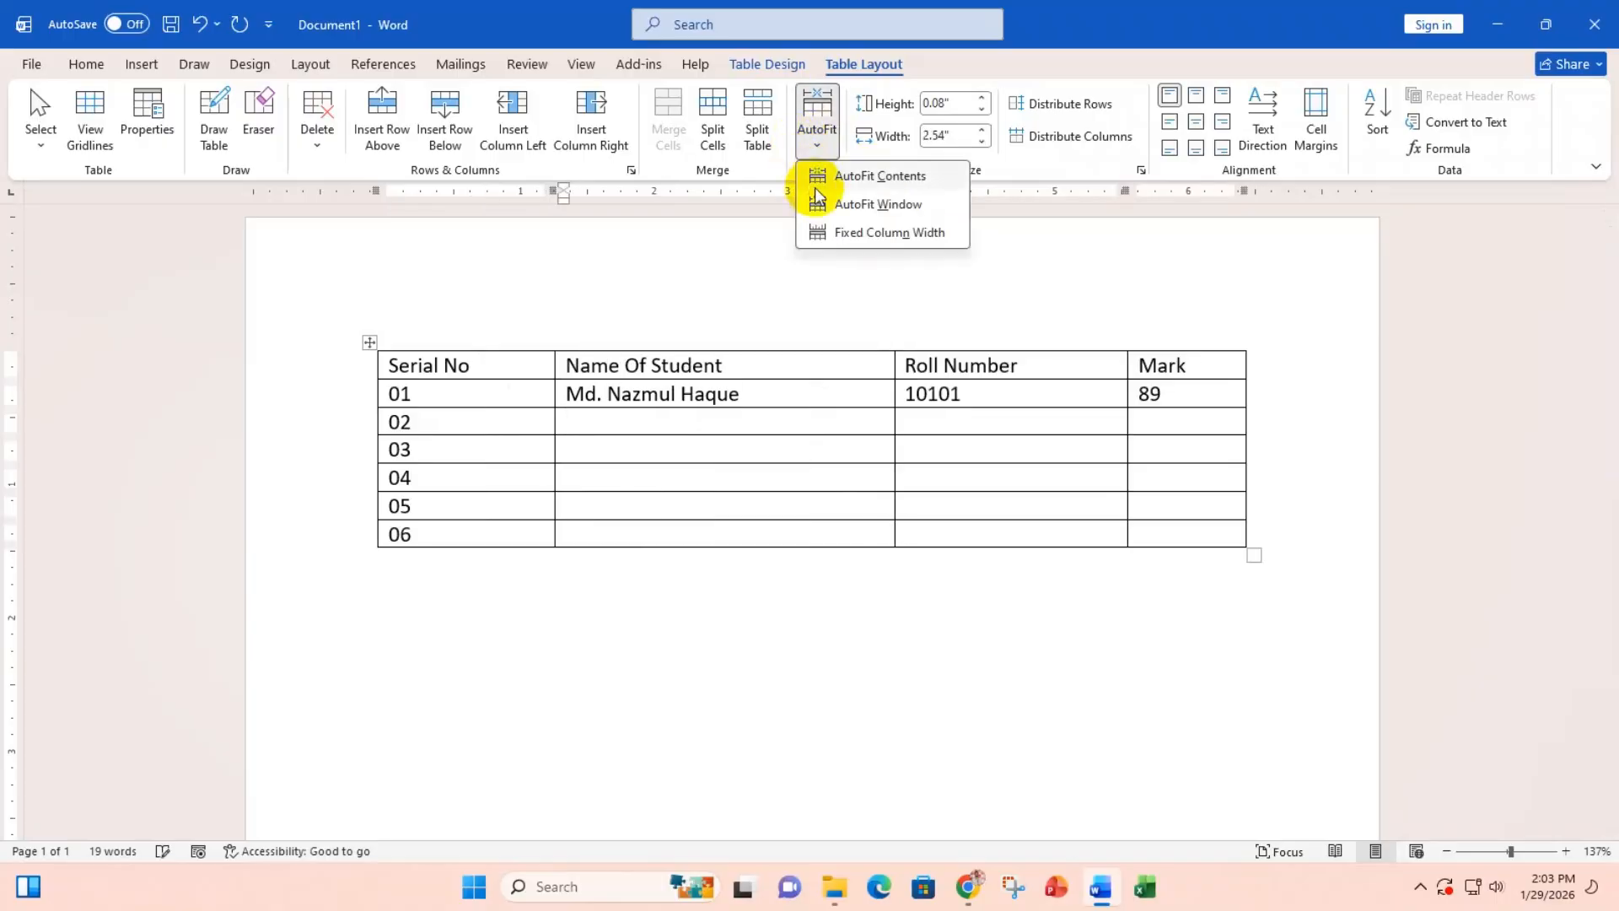
click(826, 229)
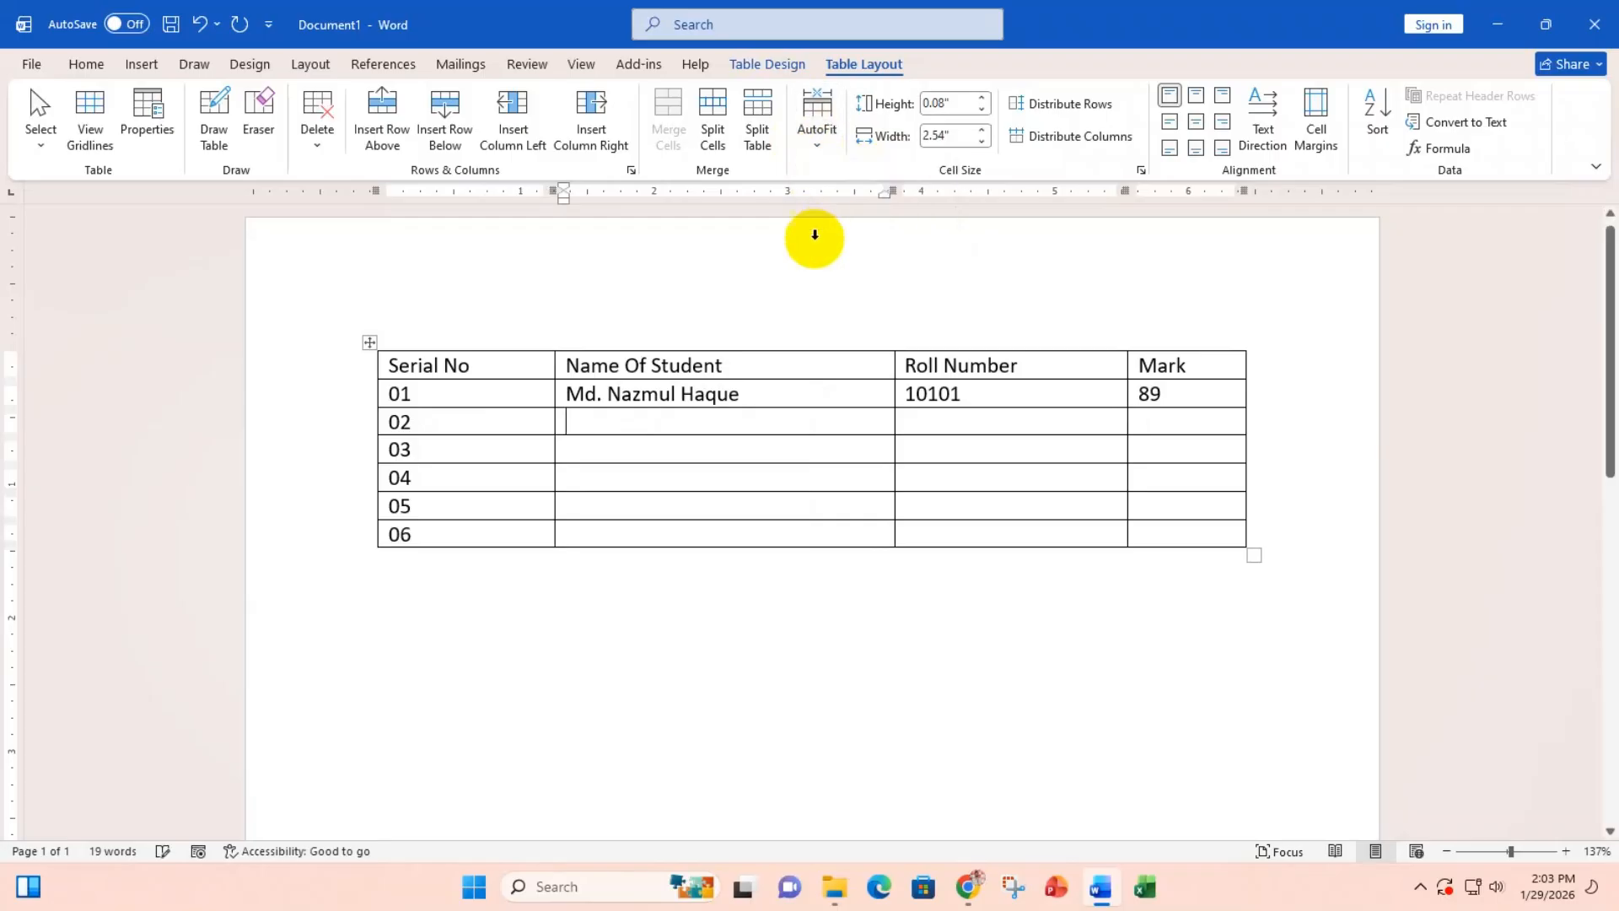
mouse_move(552, 424)
mouse_down()
mouse_move(712, 430)
mouse_move(520, 408)
mouse_move(570, 413)
mouse_move(552, 417)
mouse_up()
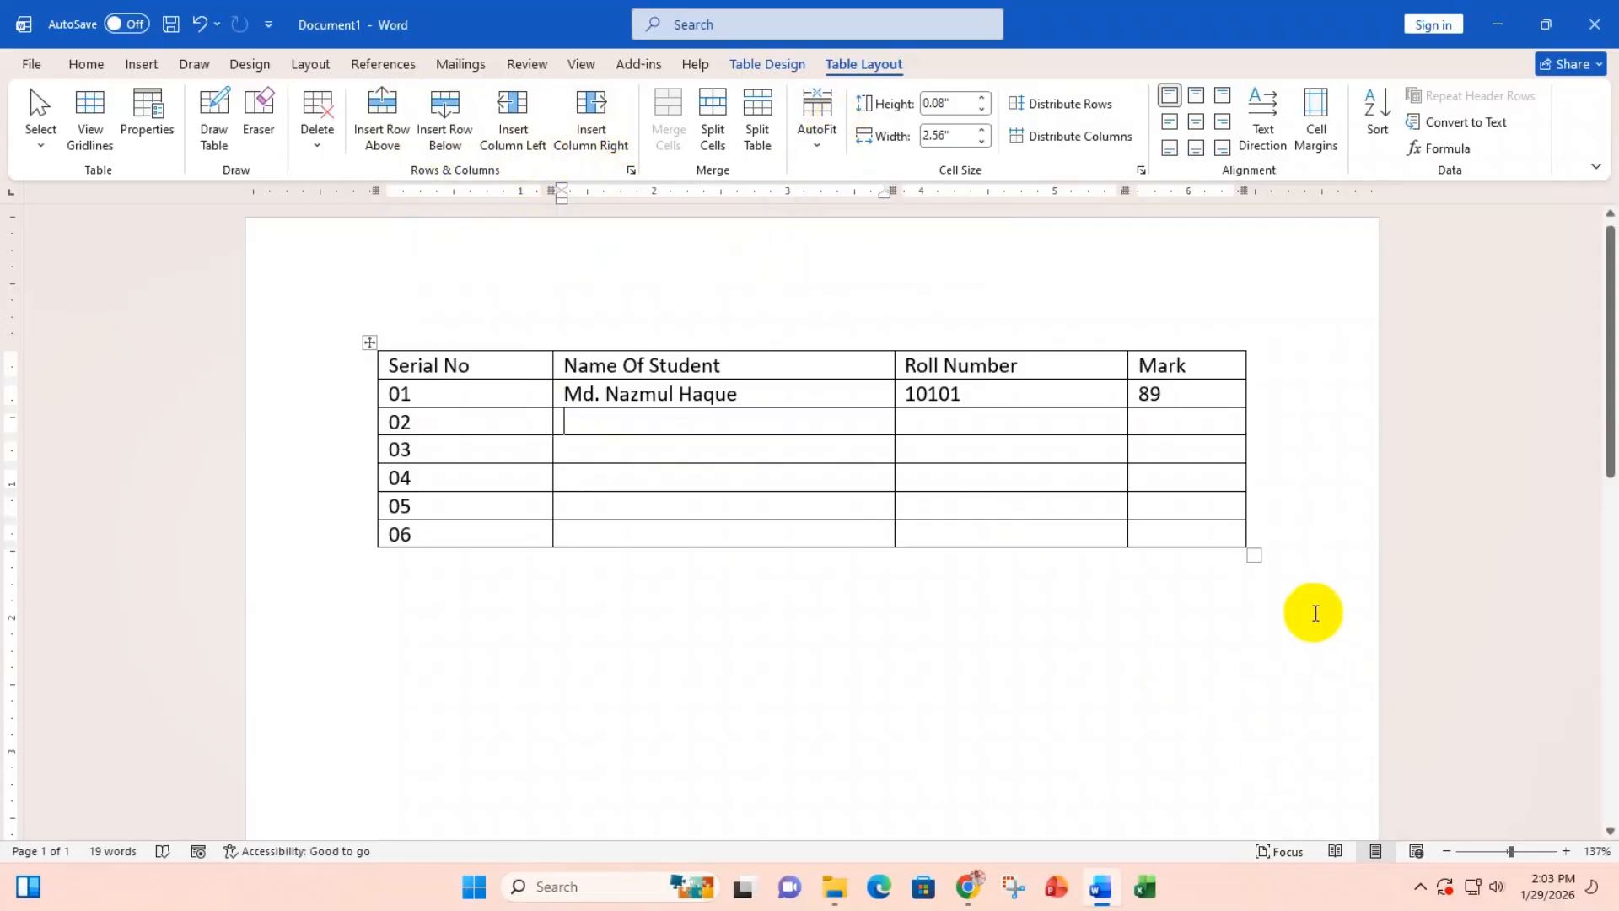
Step: Widen the table past the margin, add a column after Name Of Student, and apply AutoFit Window
drag(1253, 556, 1568, 564)
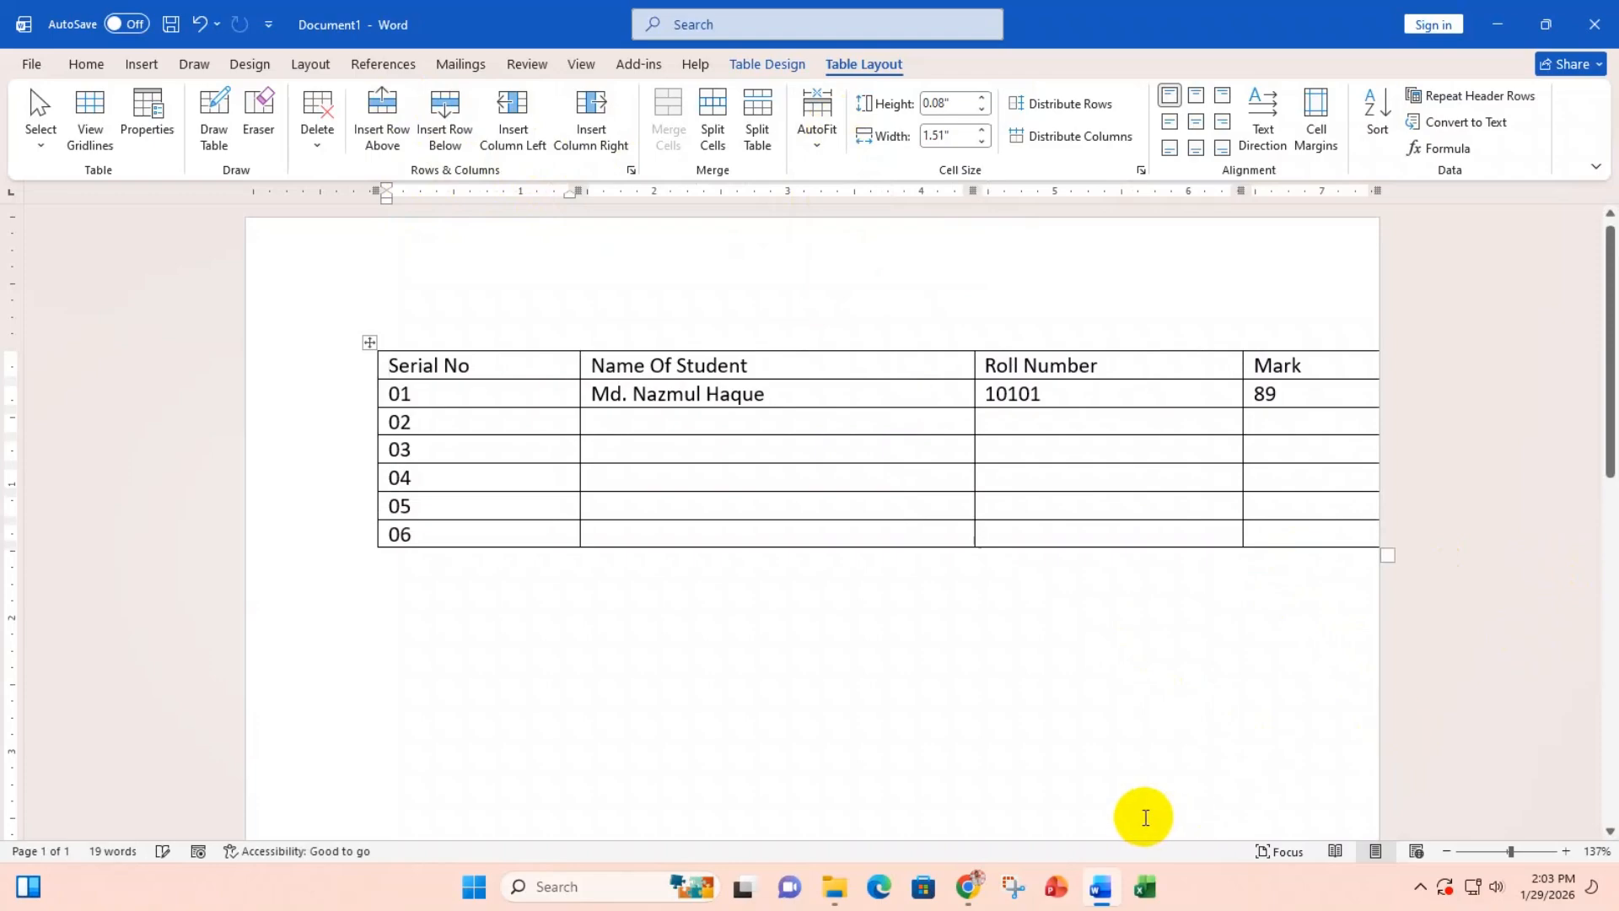
click(972, 339)
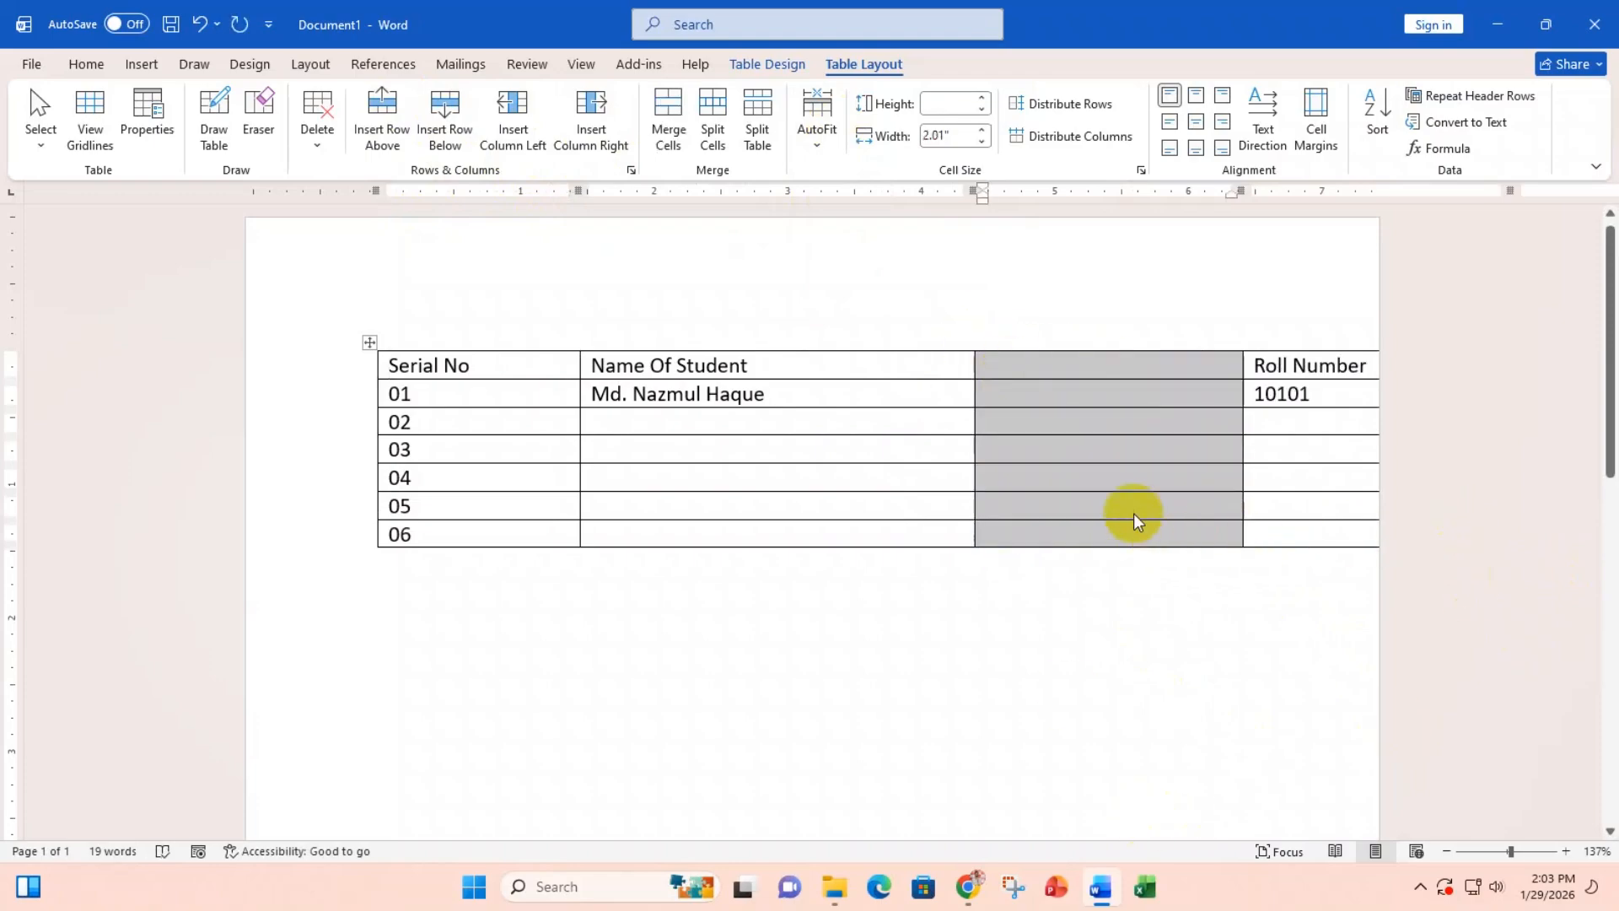
click(1180, 480)
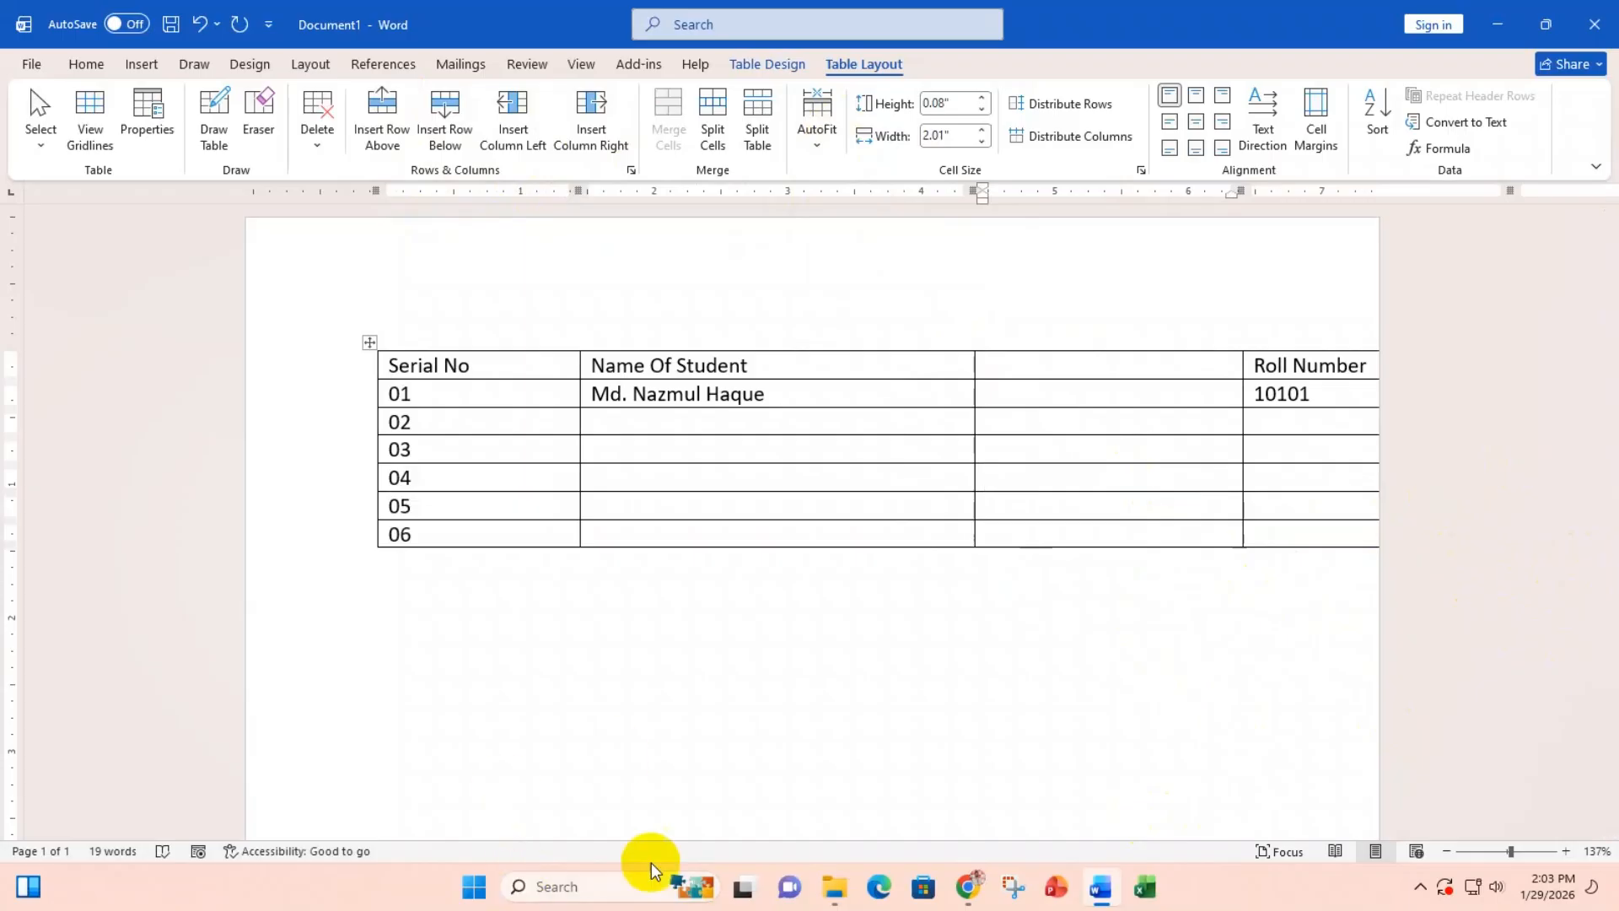
mouse_move(730, 904)
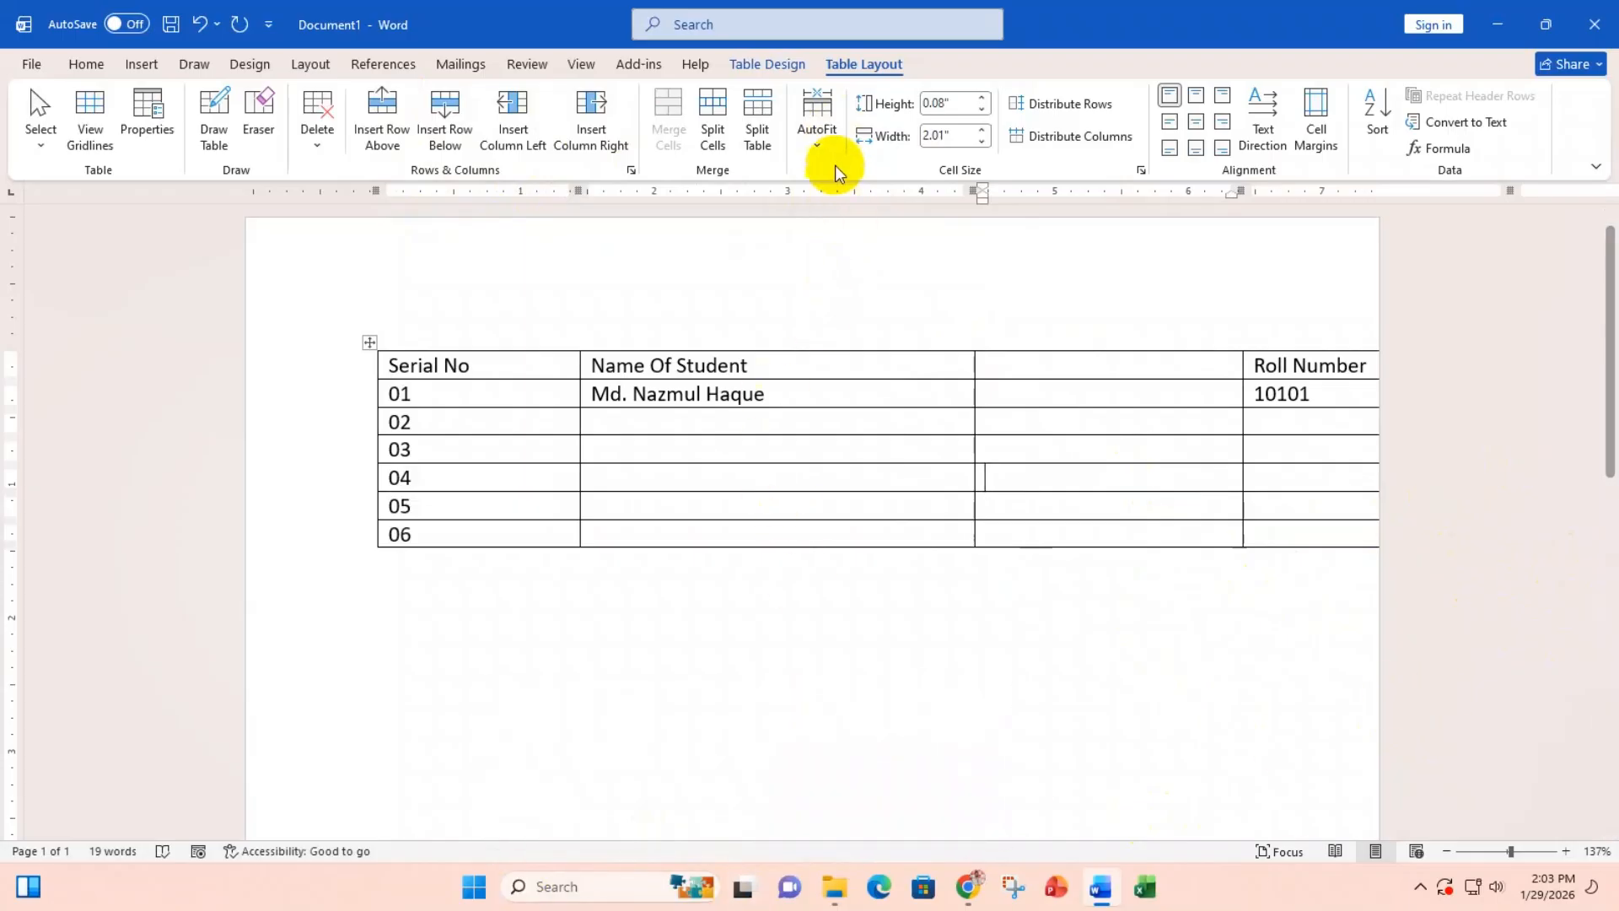
click(818, 145)
click(884, 209)
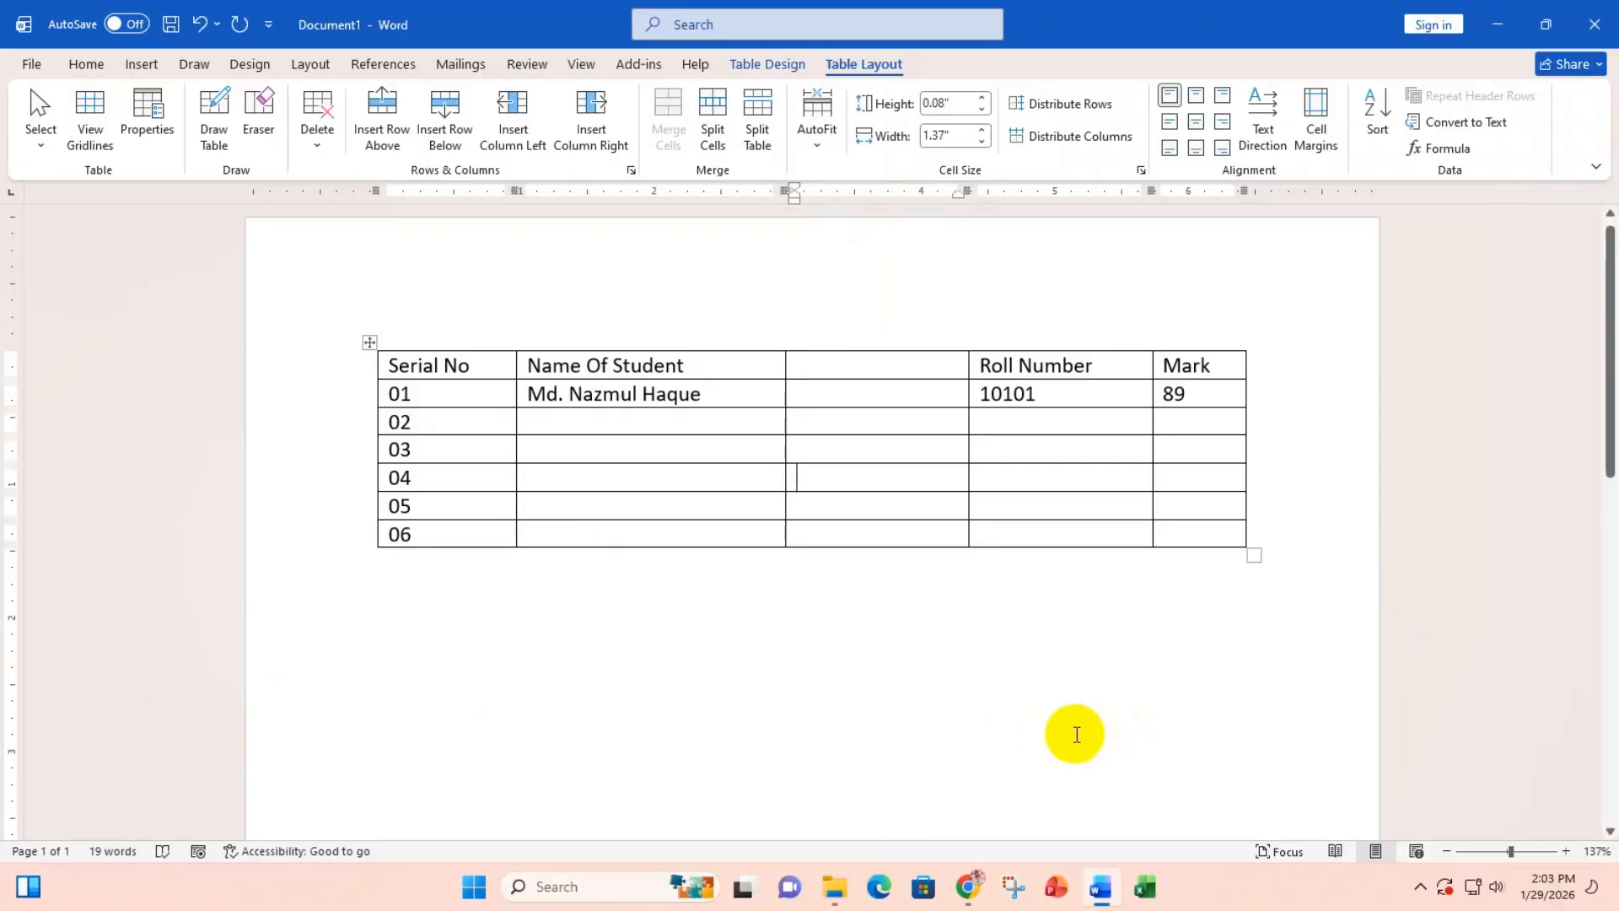
Step: Delete the empty third column and reapply AutoFit Window
click(912, 330)
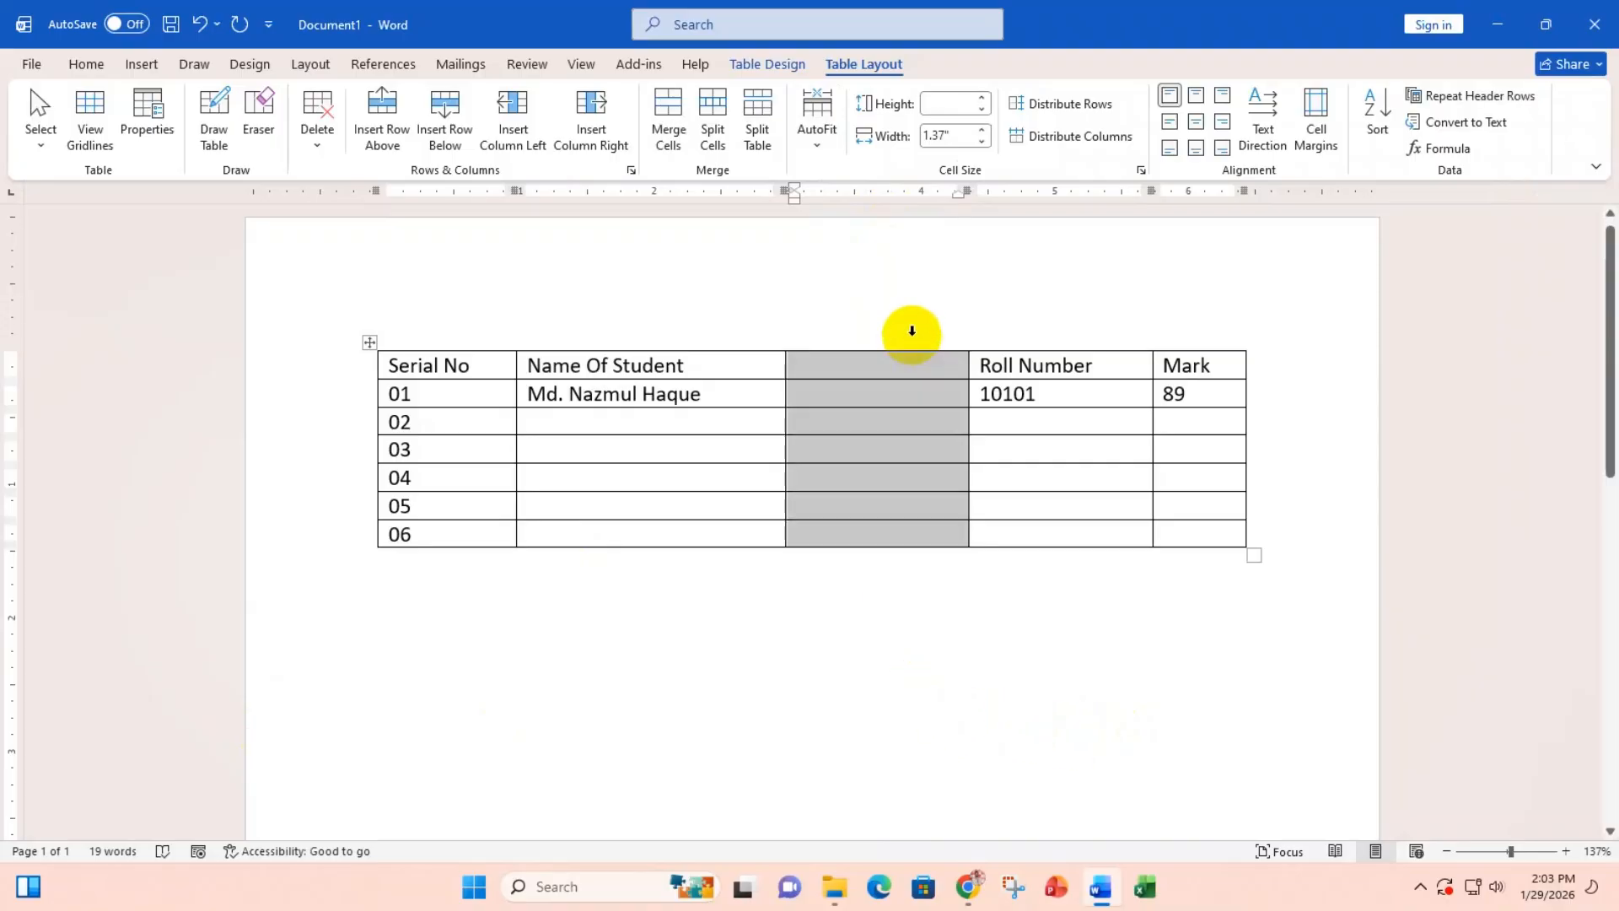
key(BackSpace)
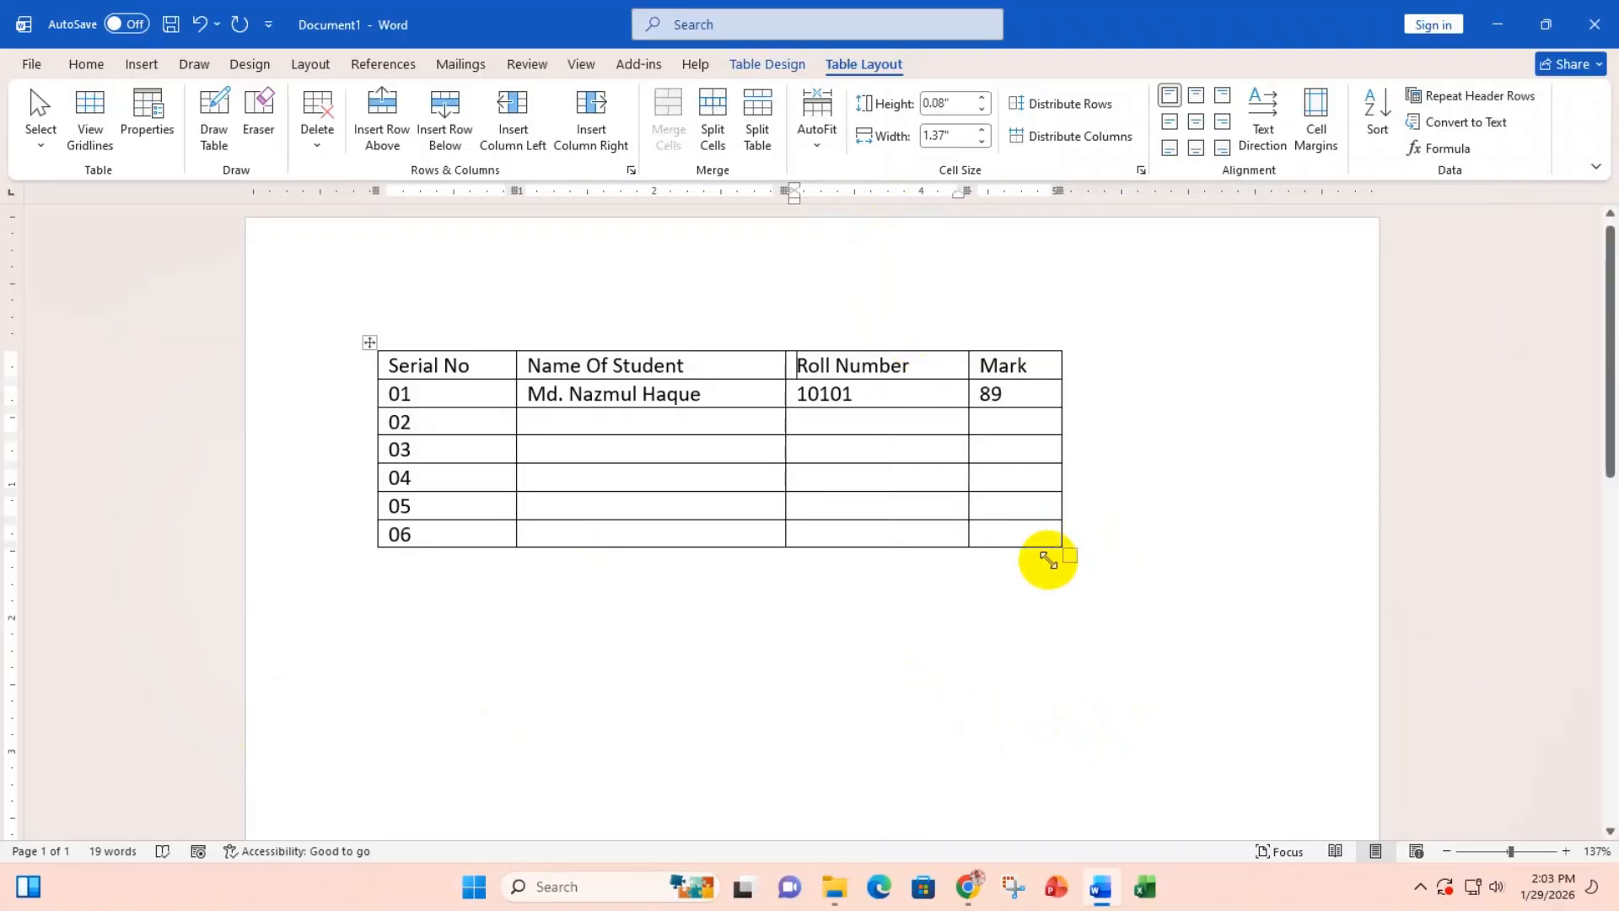
click(815, 135)
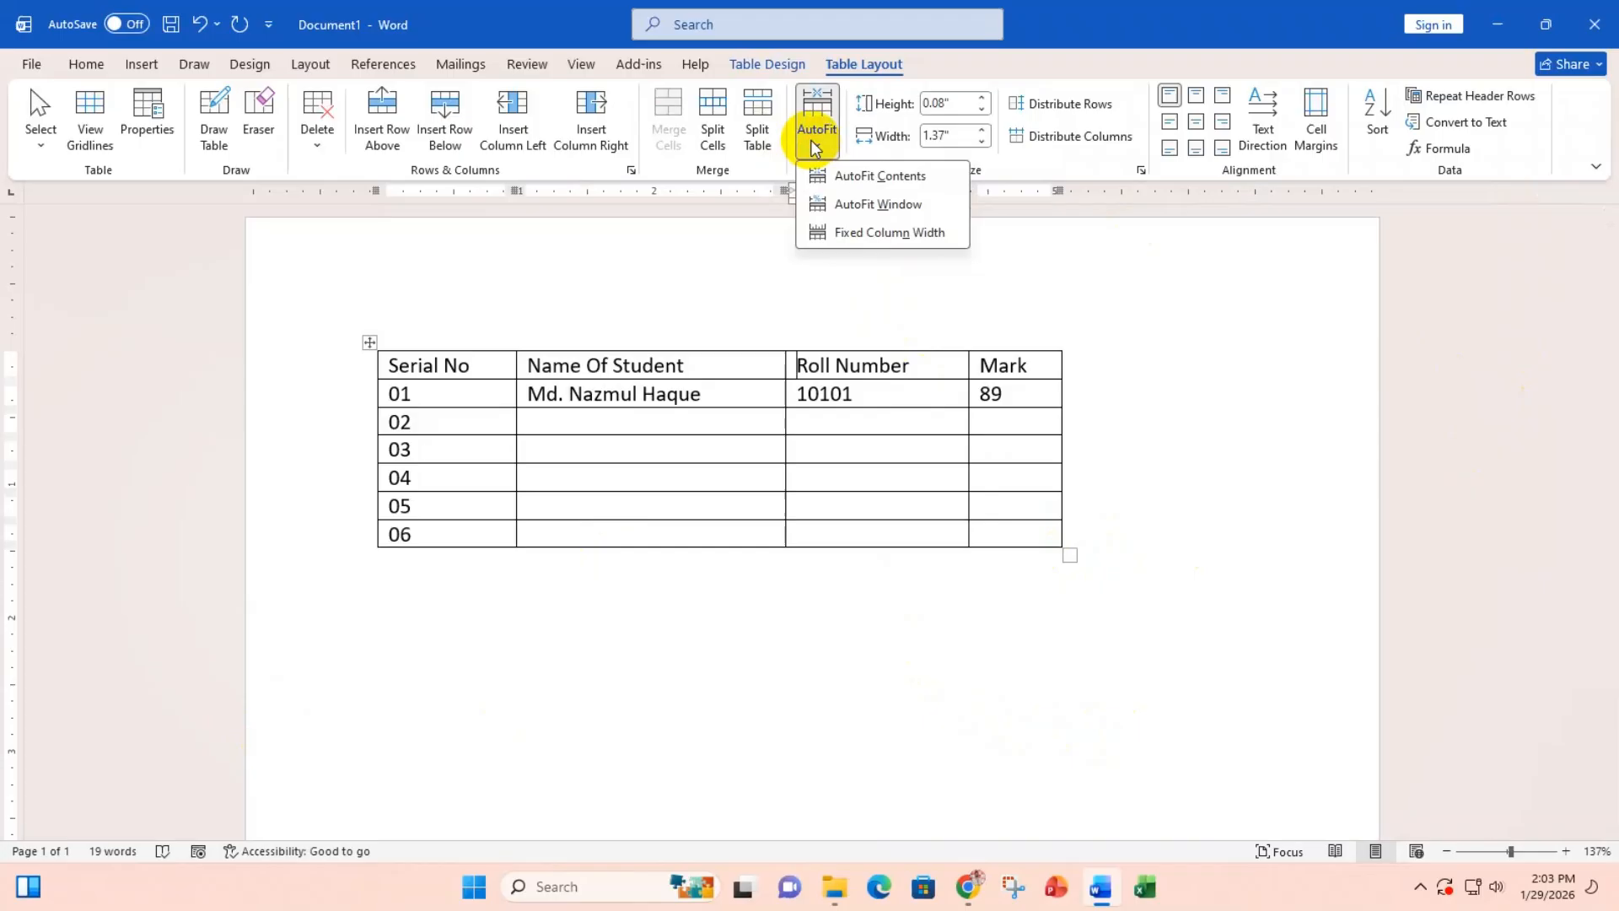
click(845, 206)
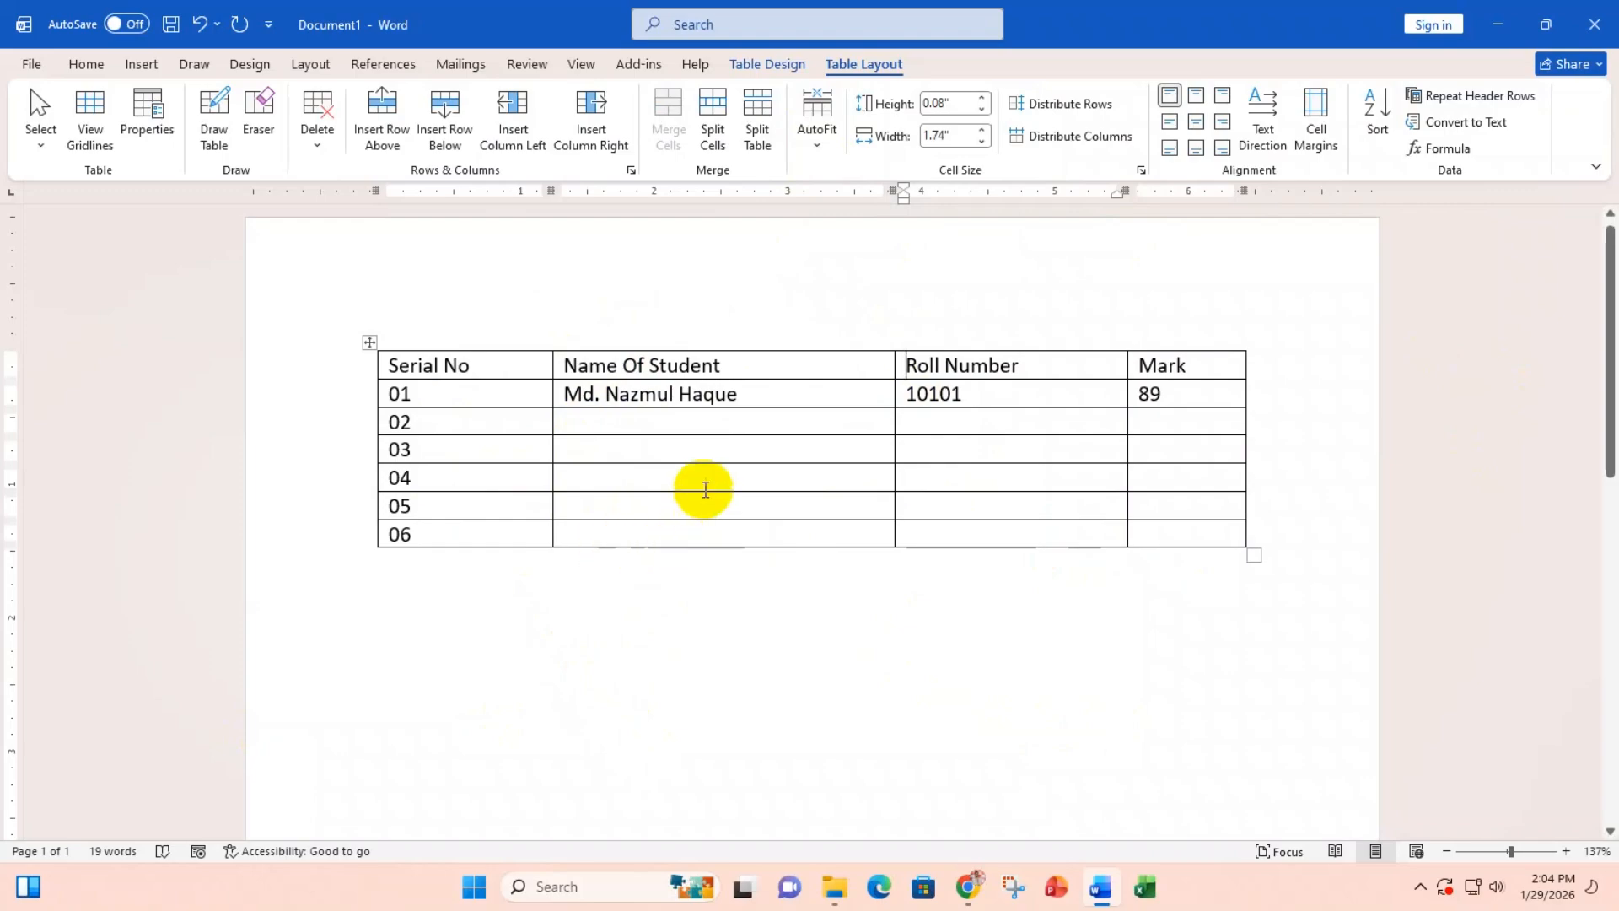
Step: Merge the Name Of Student and Roll Number cells of rows 02–05 into one cell
drag(661, 423, 923, 496)
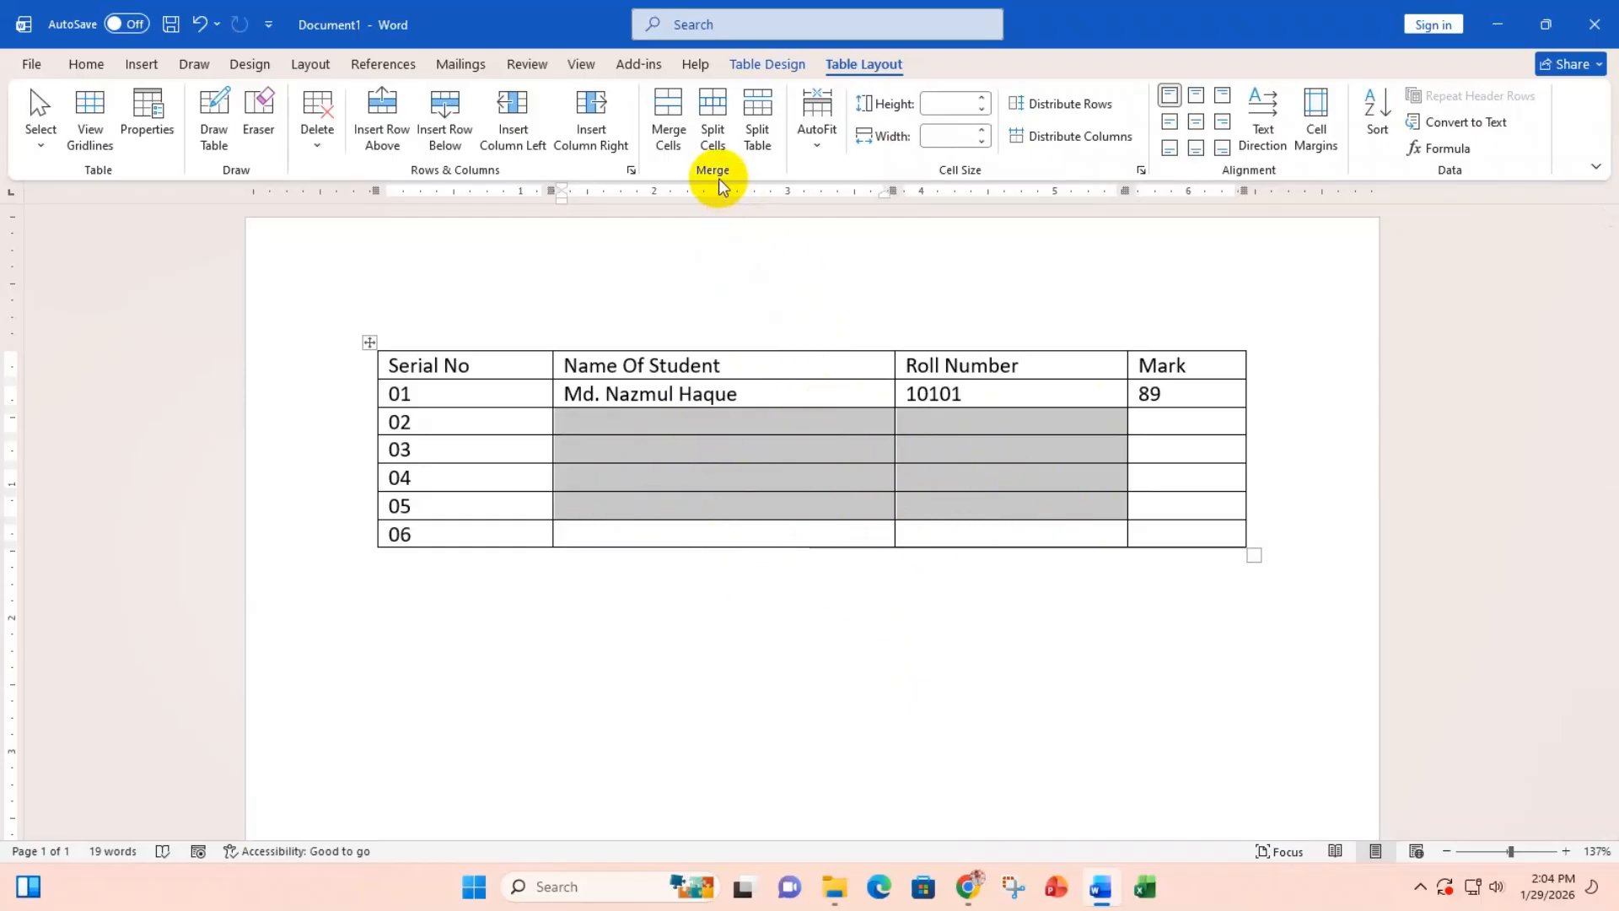
click(667, 116)
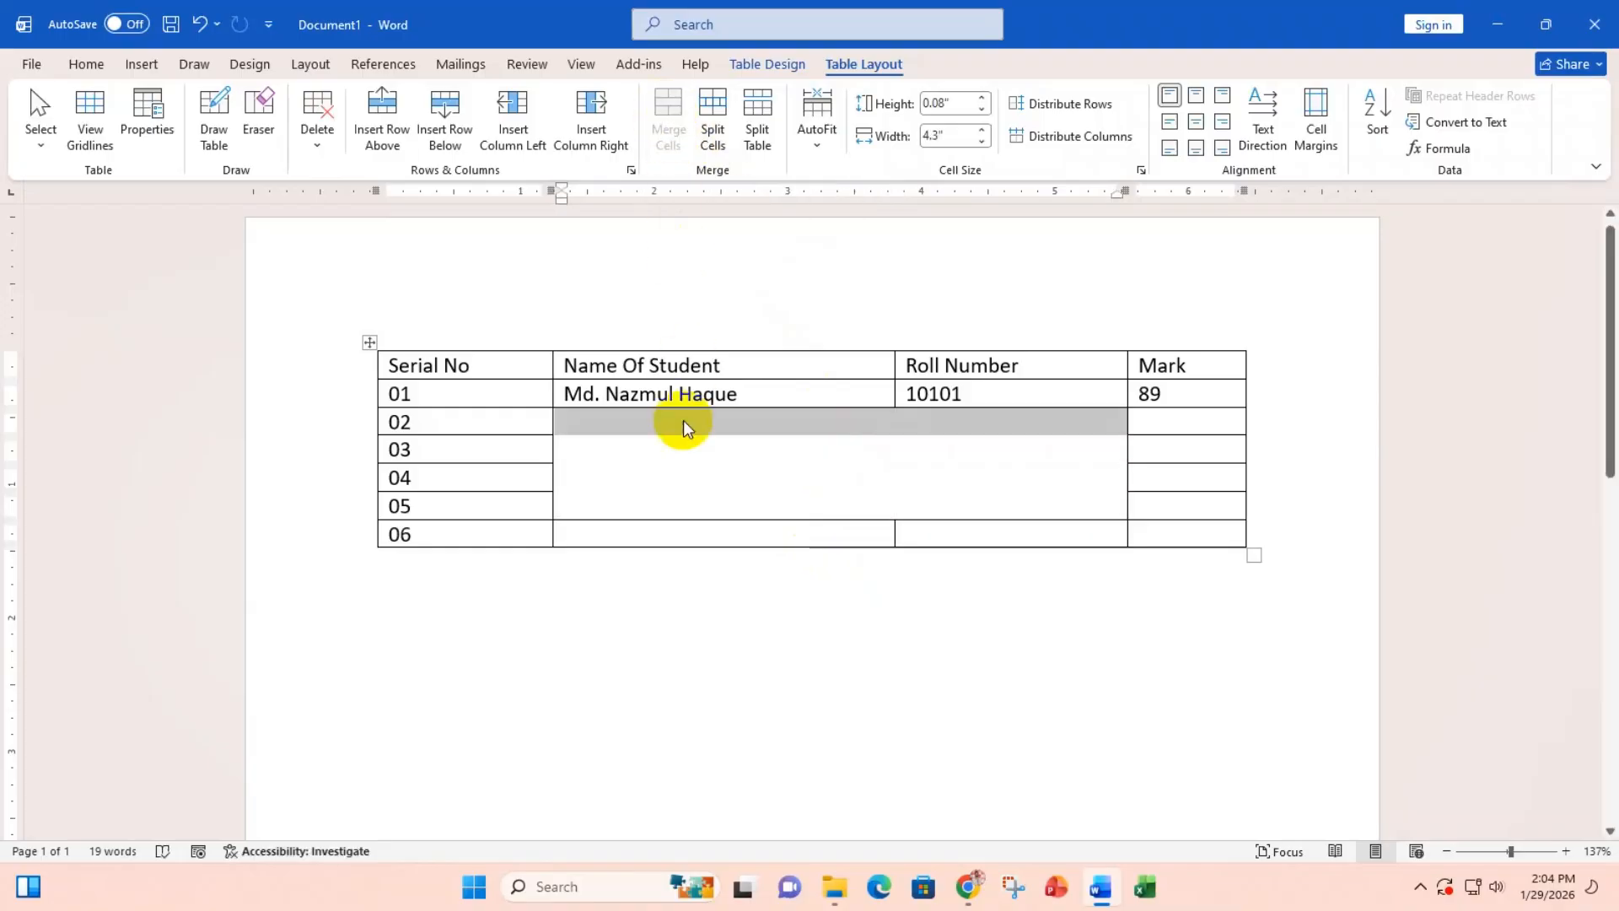
click(600, 419)
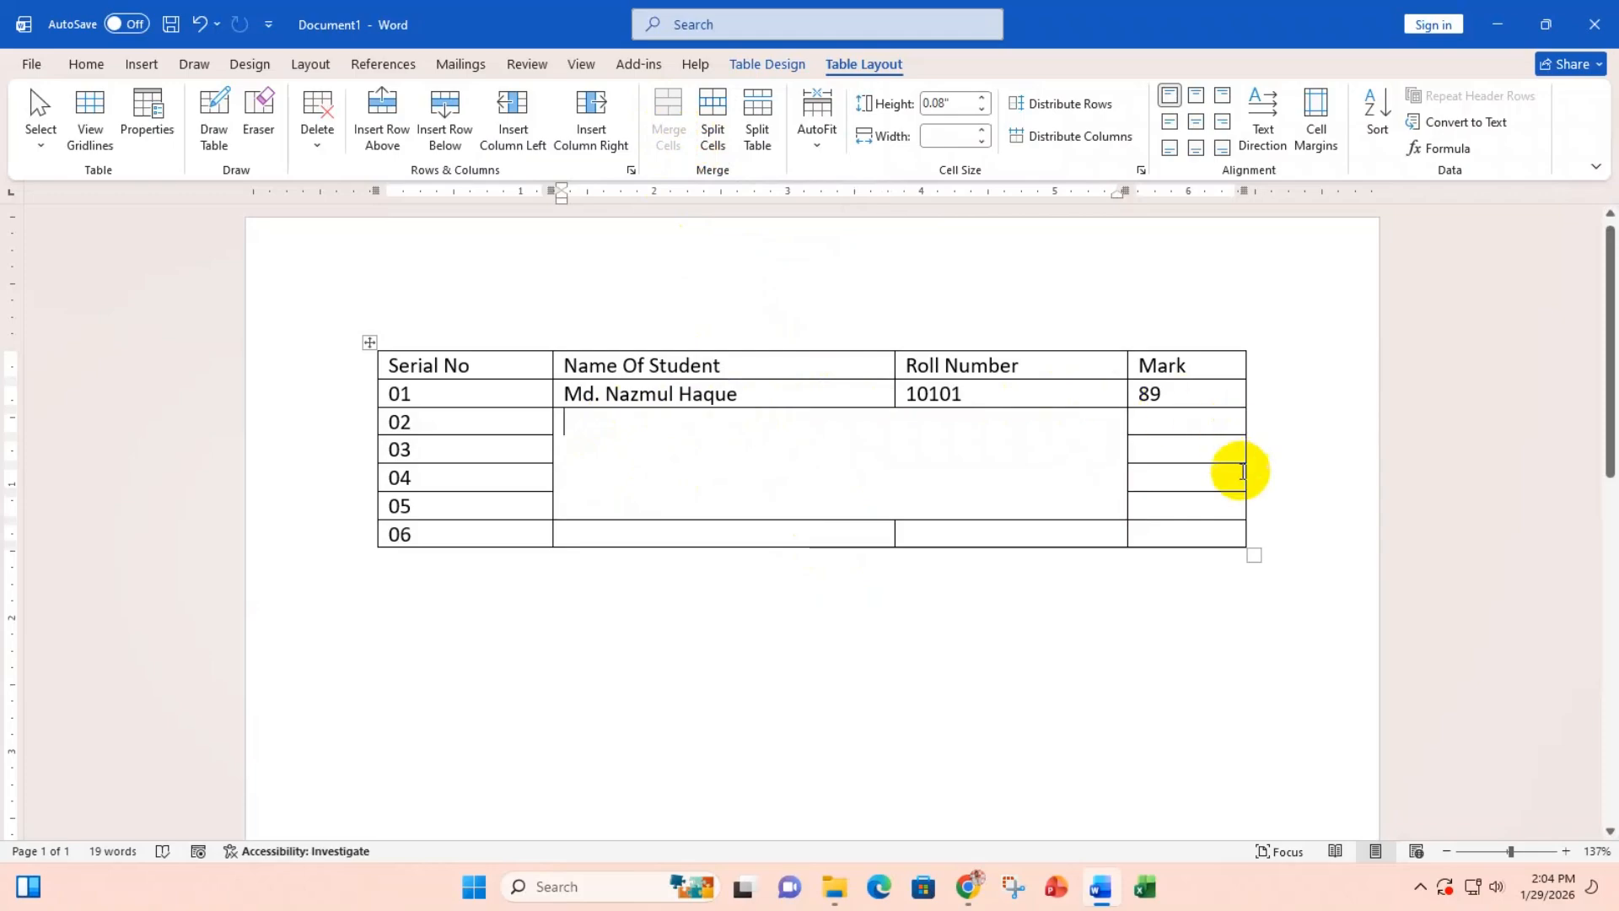
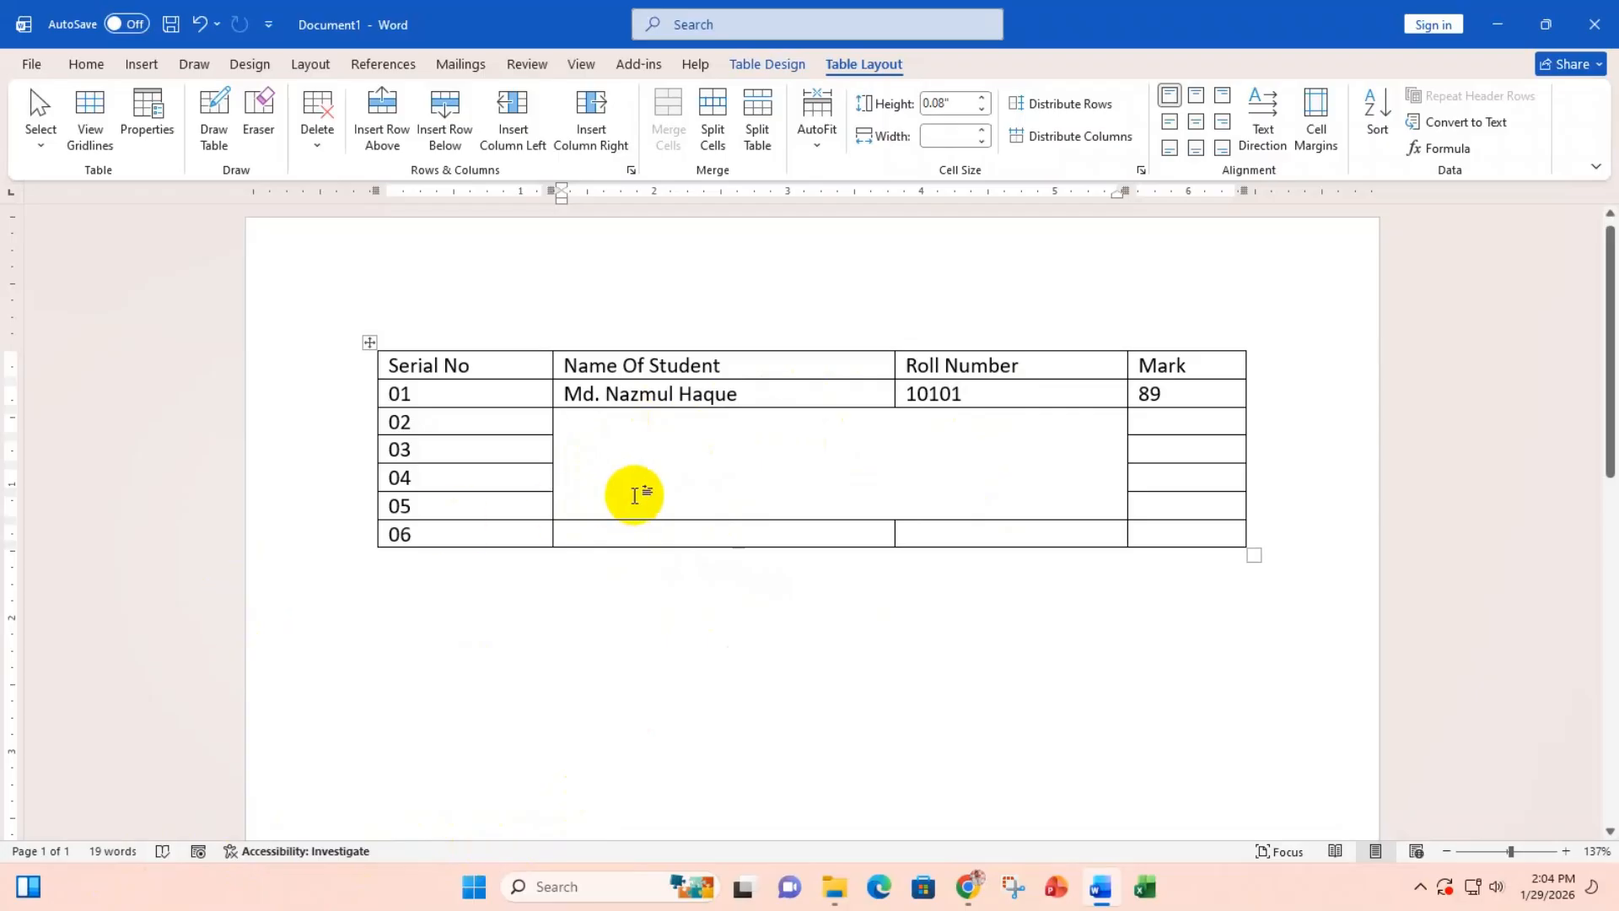
Step: Undo the merge of rows 02–05's Name Of Student and Roll Number cells
key(ctrl+z)
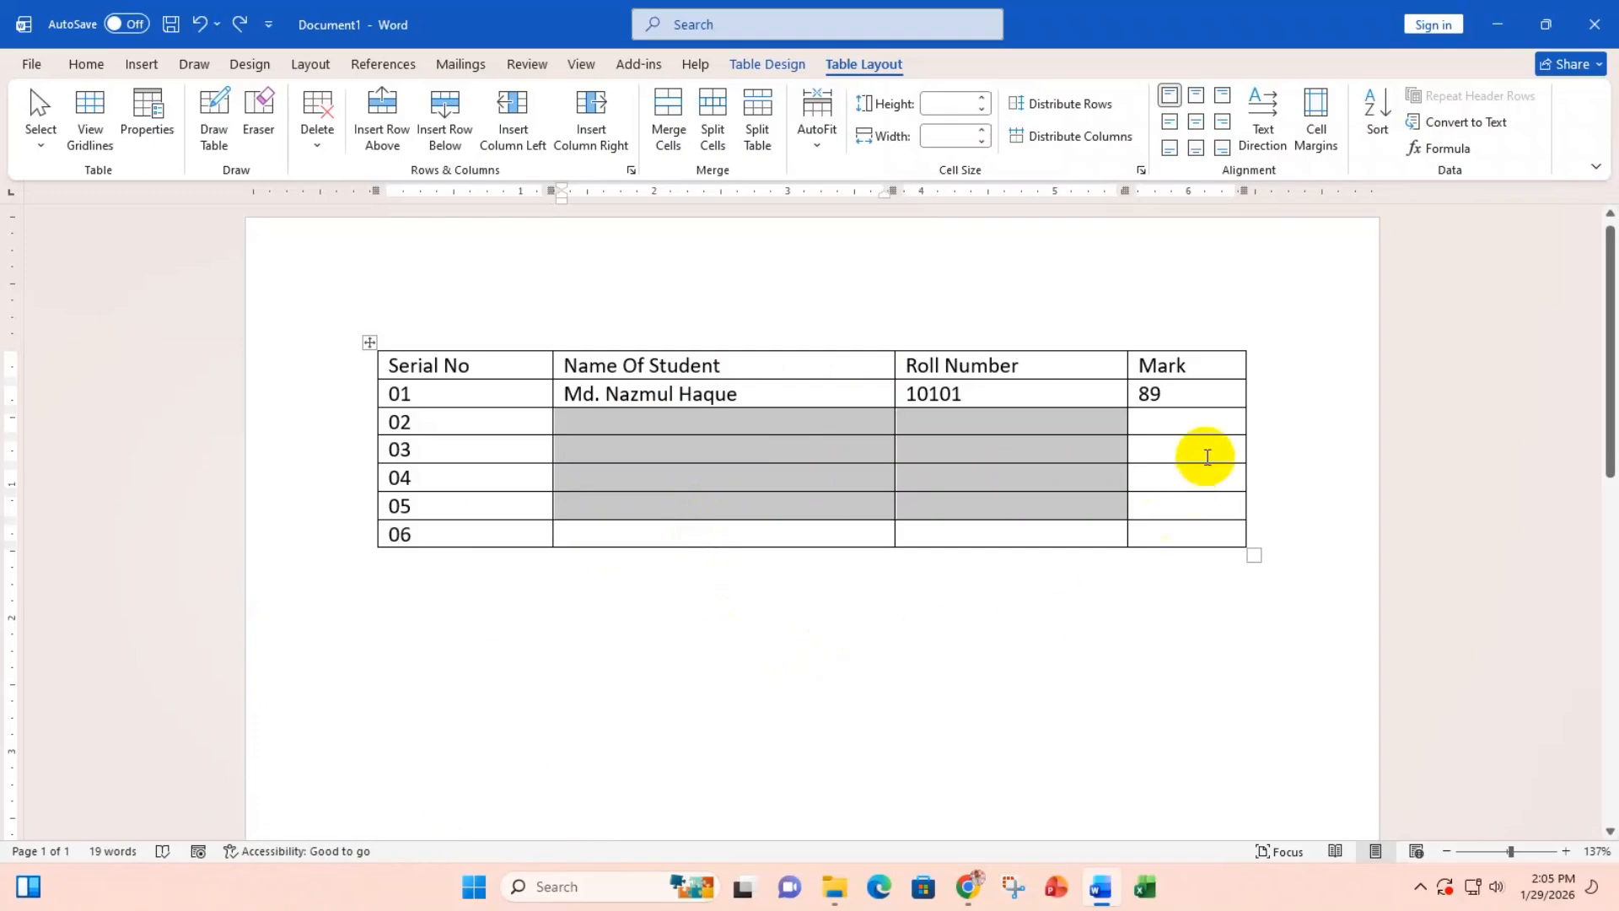
click(1193, 455)
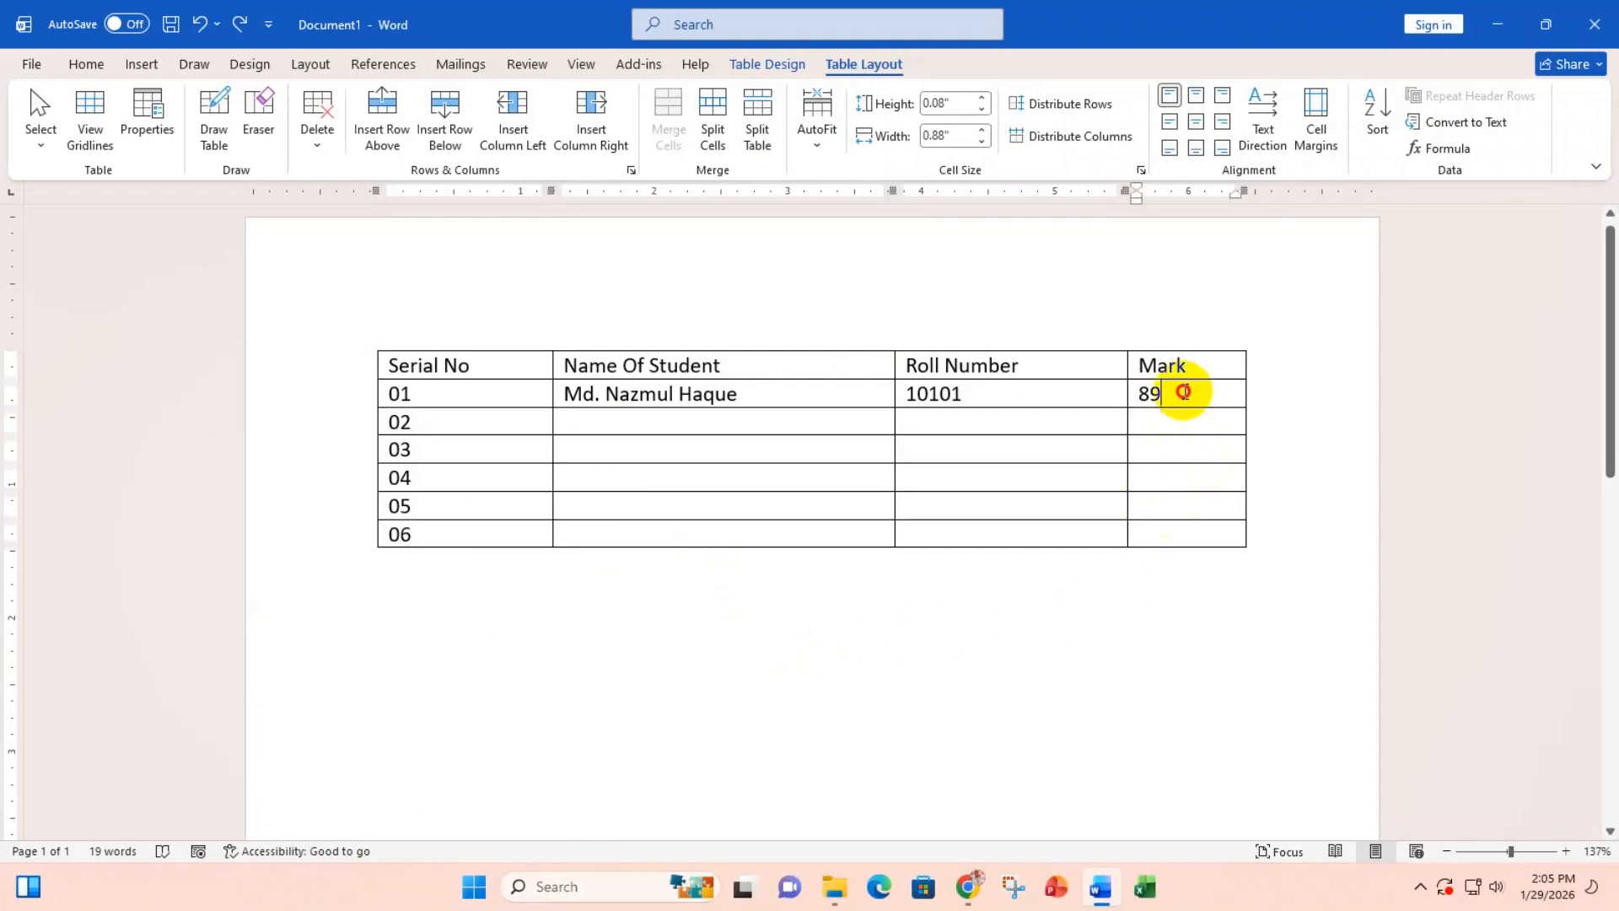
drag(1178, 391, 1188, 496)
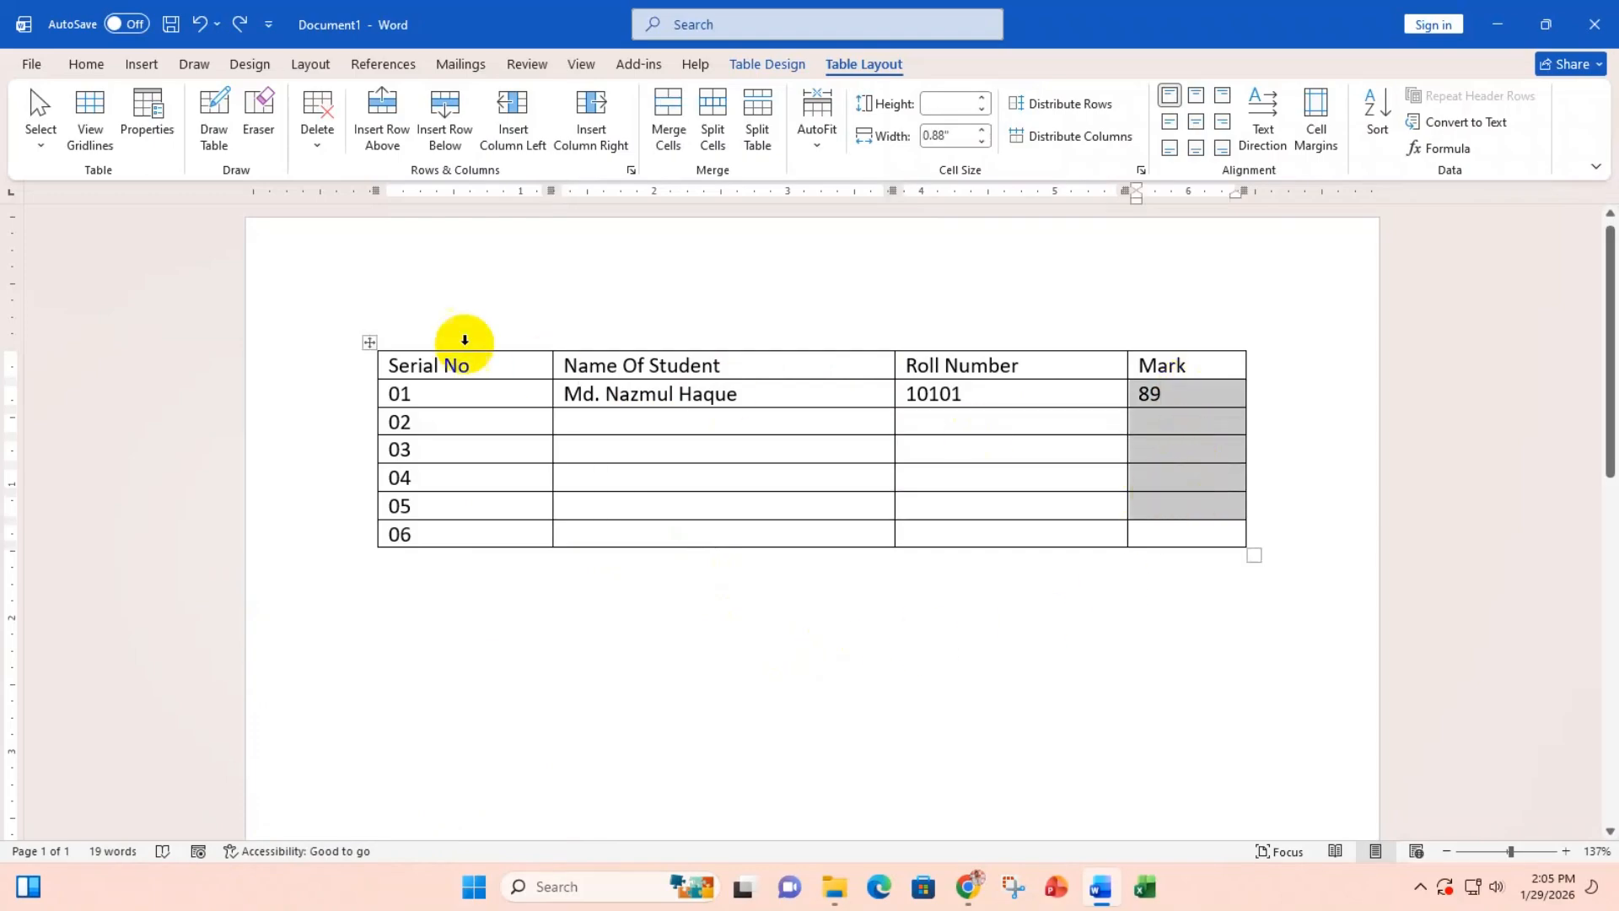
click(669, 108)
click(1142, 454)
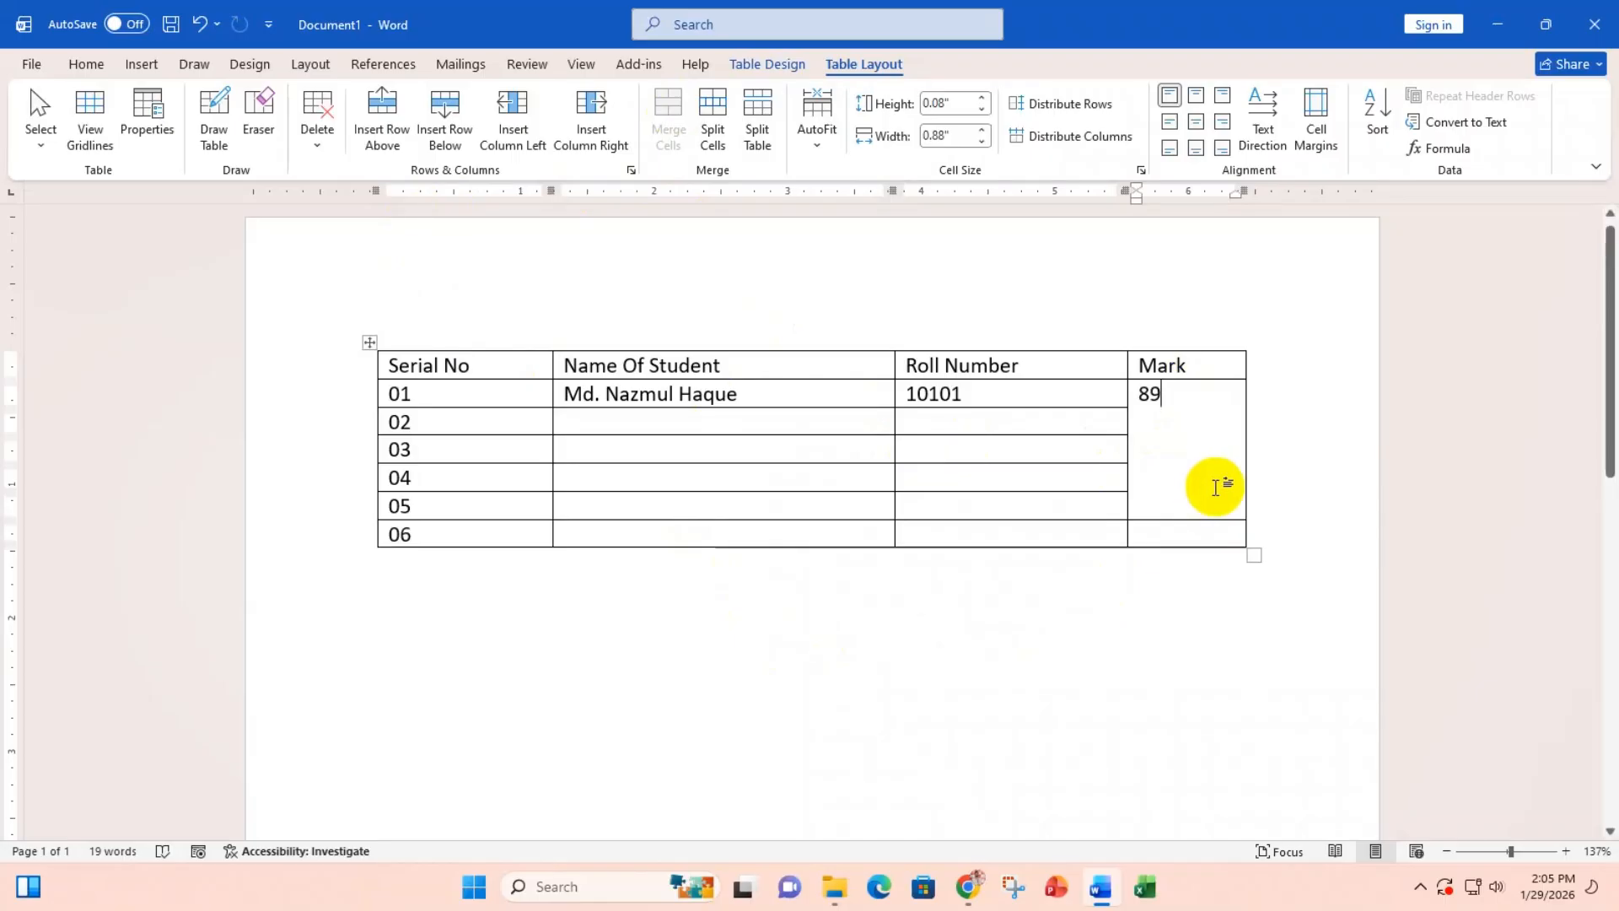
key(ctrl+z)
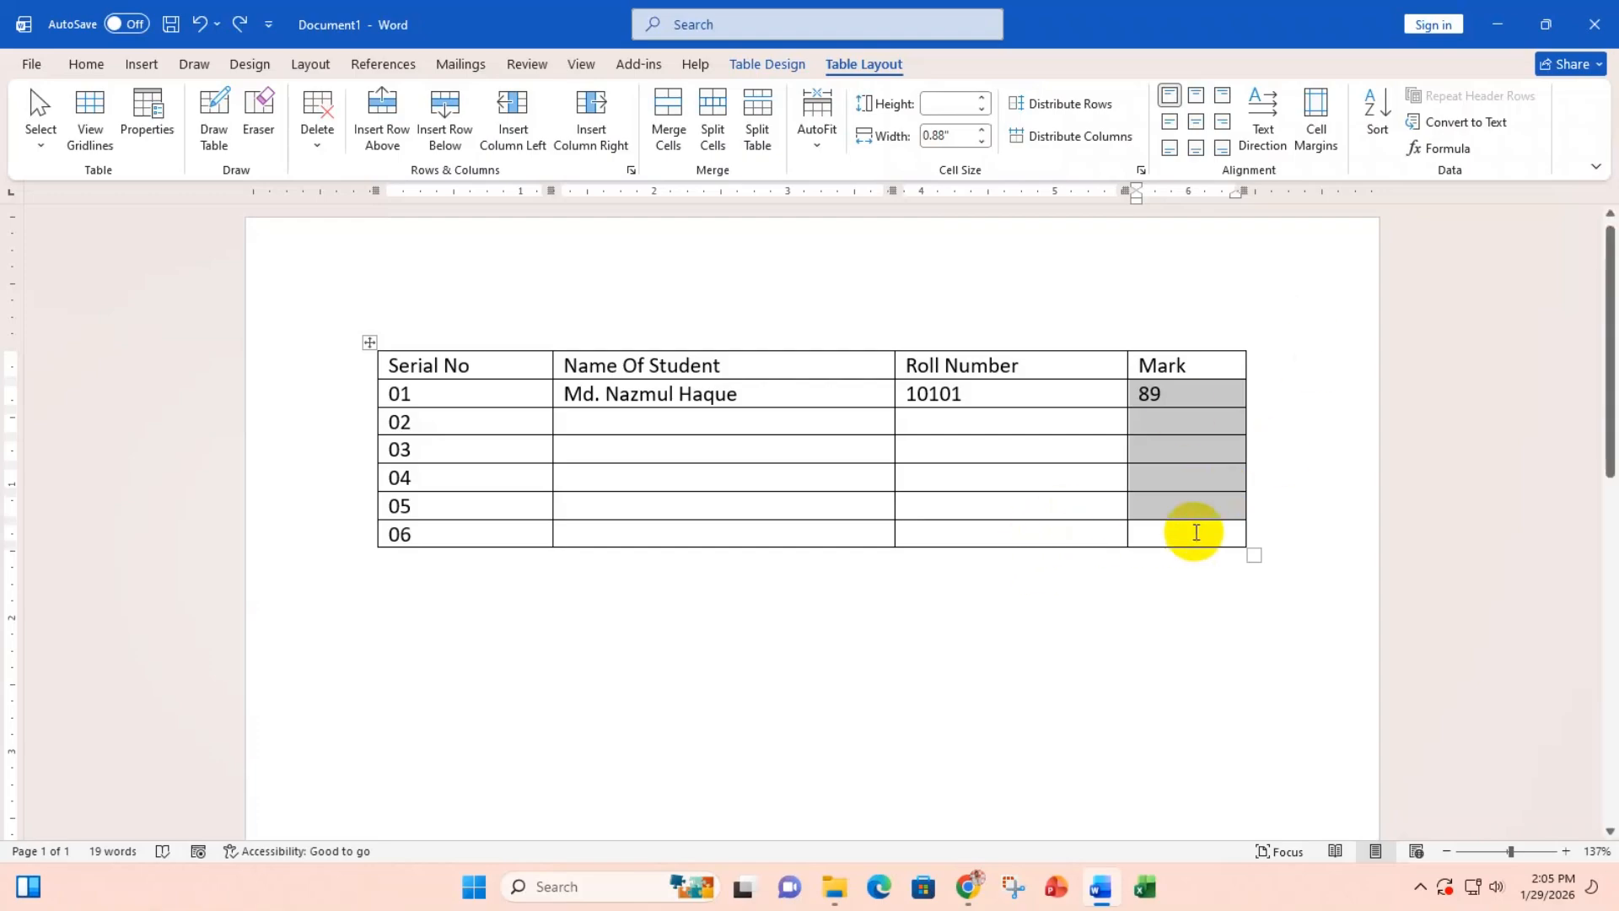
click(1186, 480)
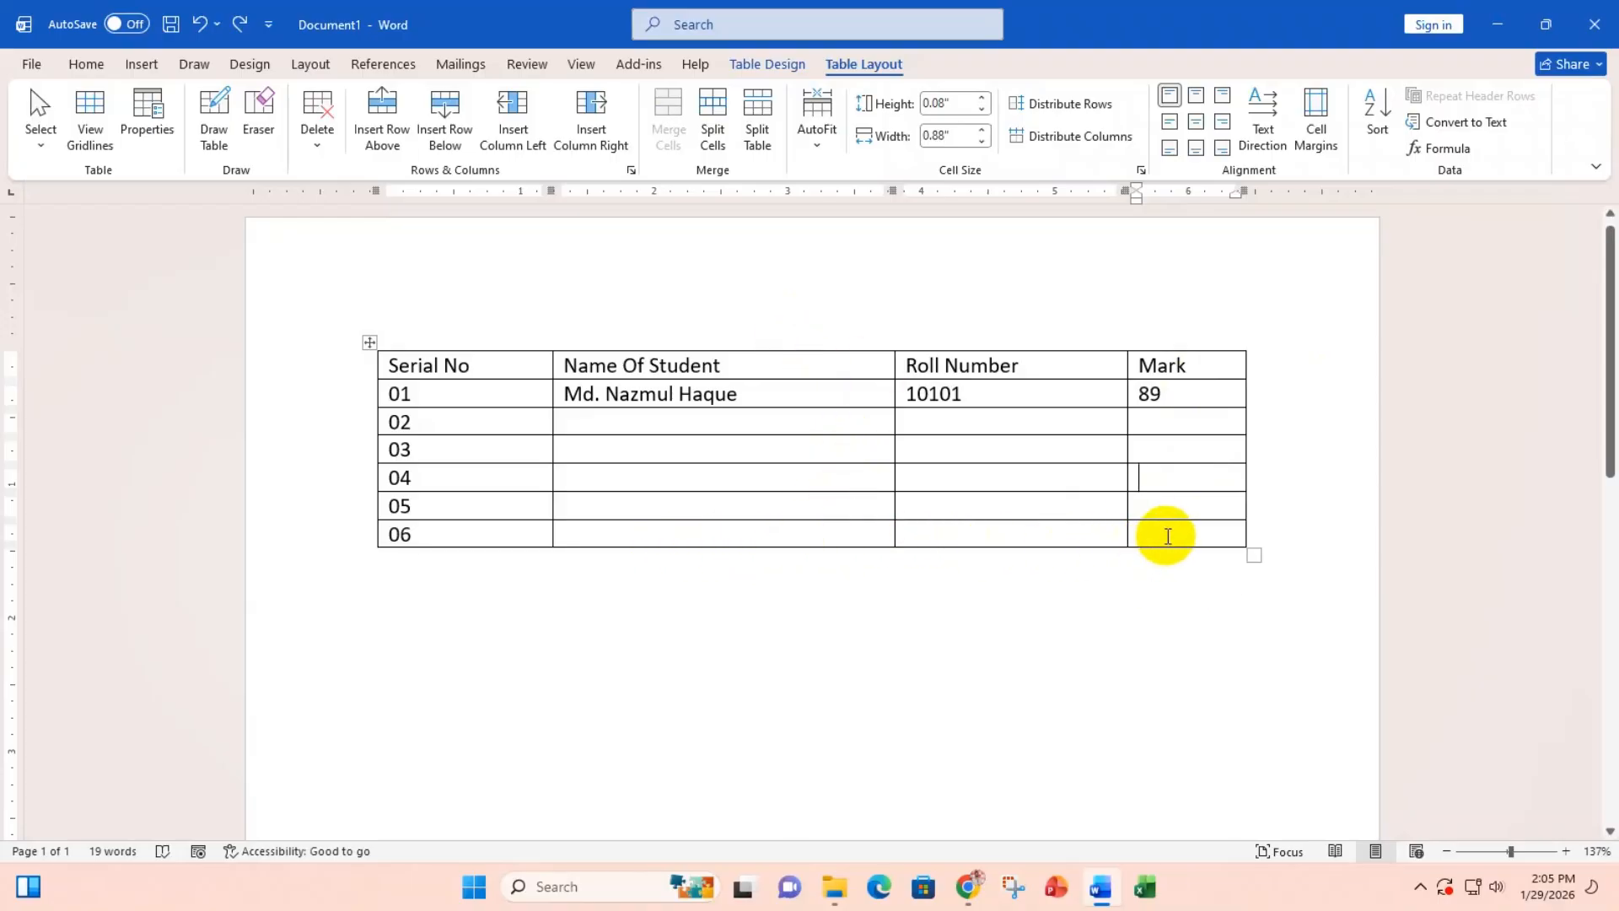
Step: Merge row 06's Serial No, Name Of Student and Roll Number cells into one cell
drag(1108, 535, 529, 531)
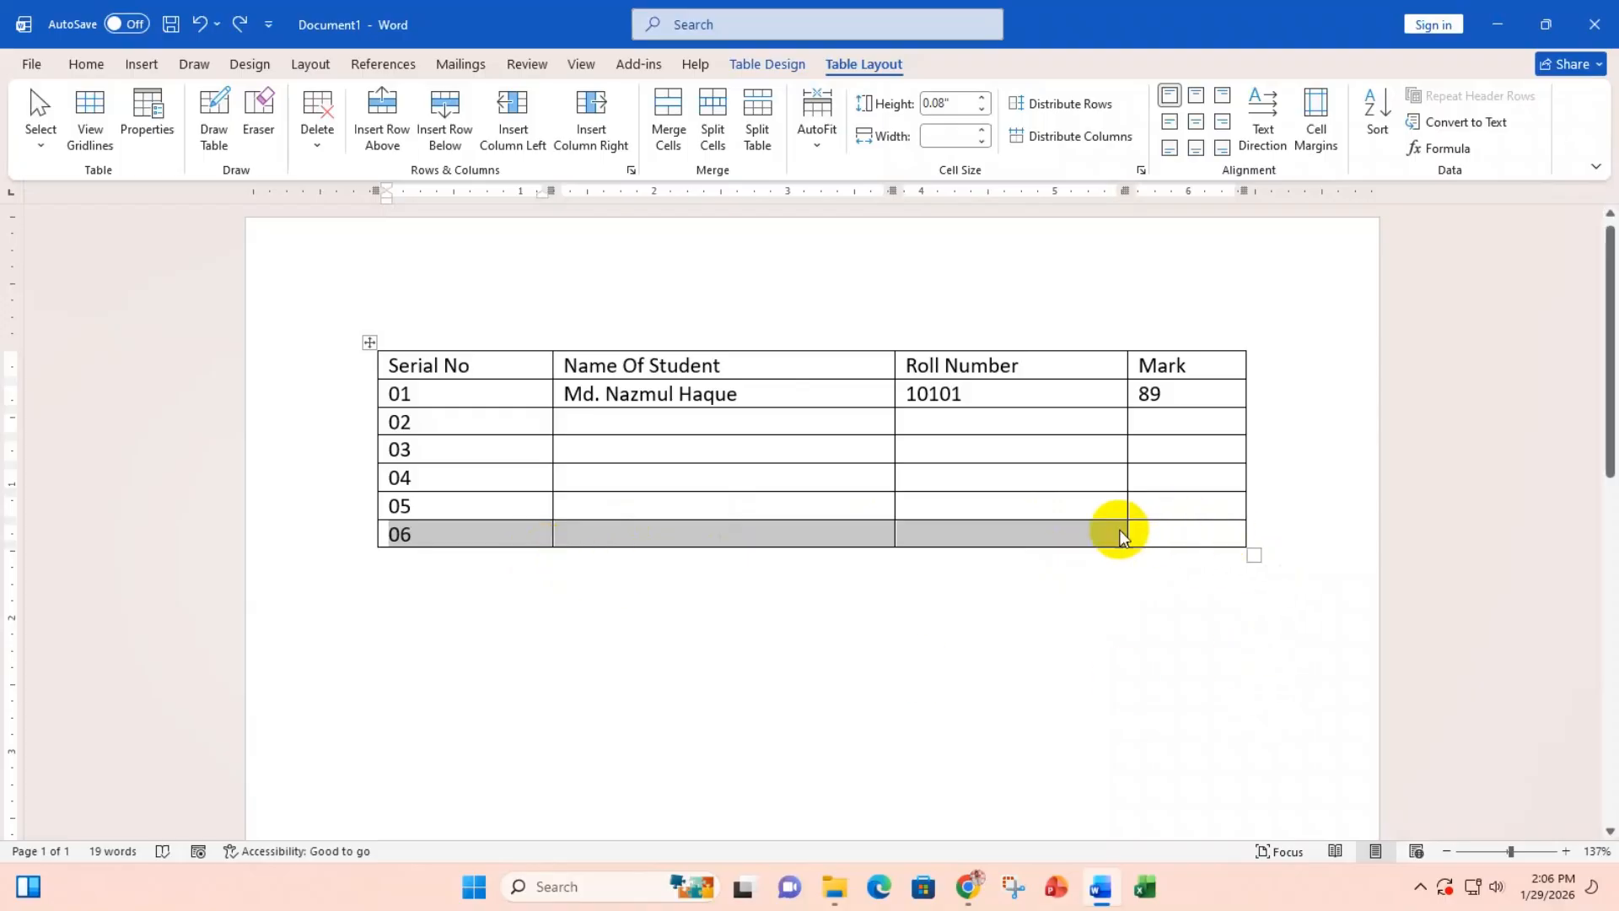
click(668, 118)
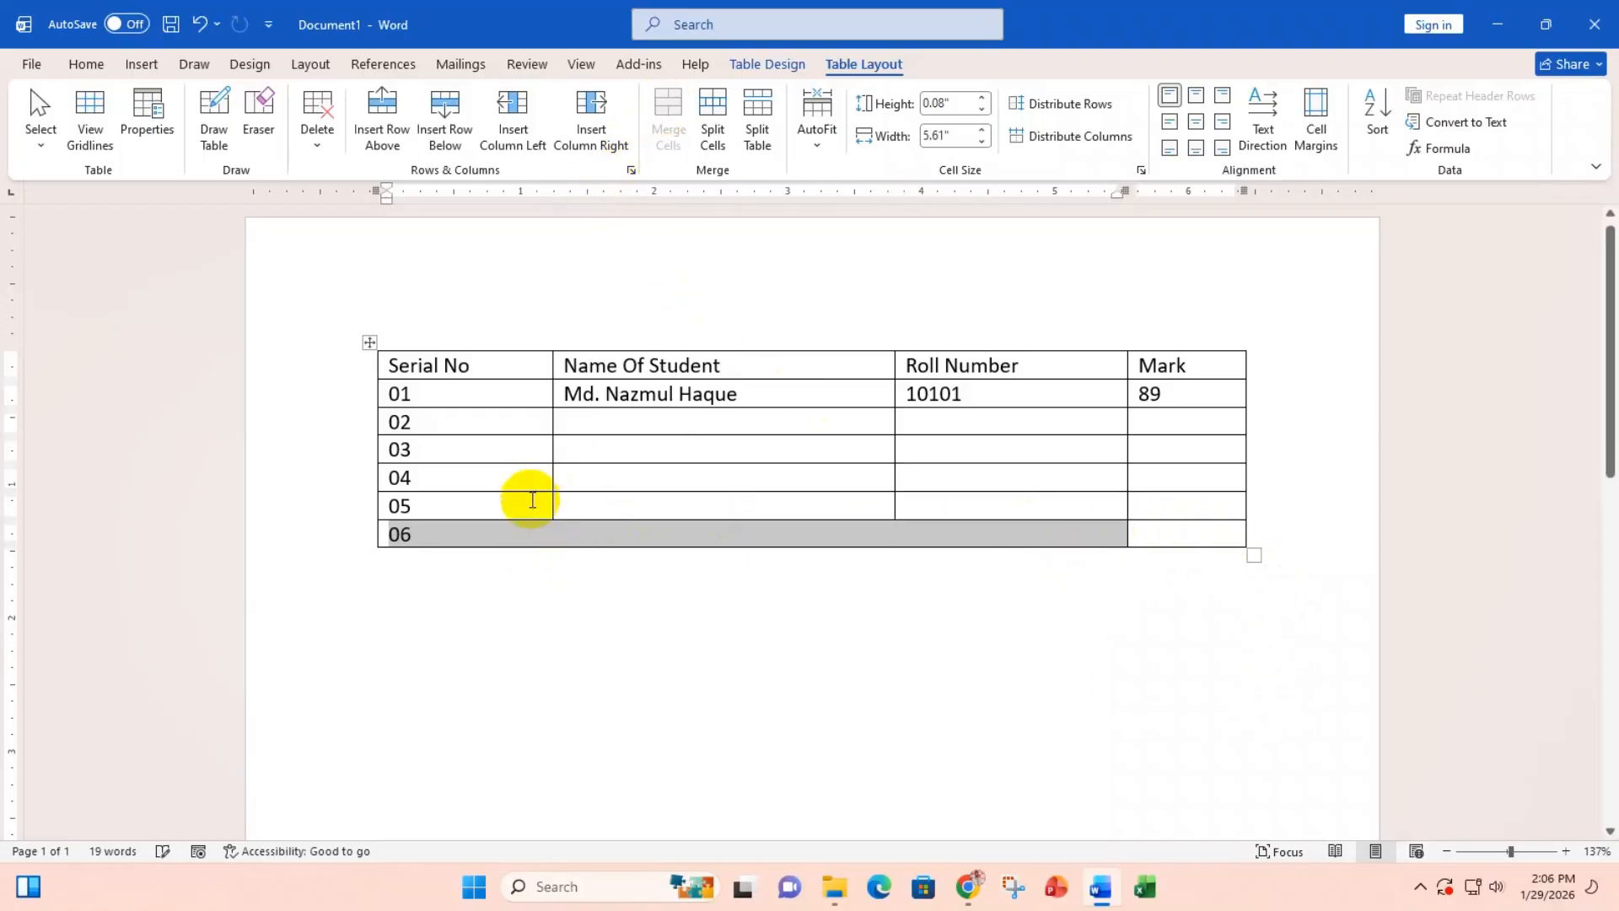
click(426, 533)
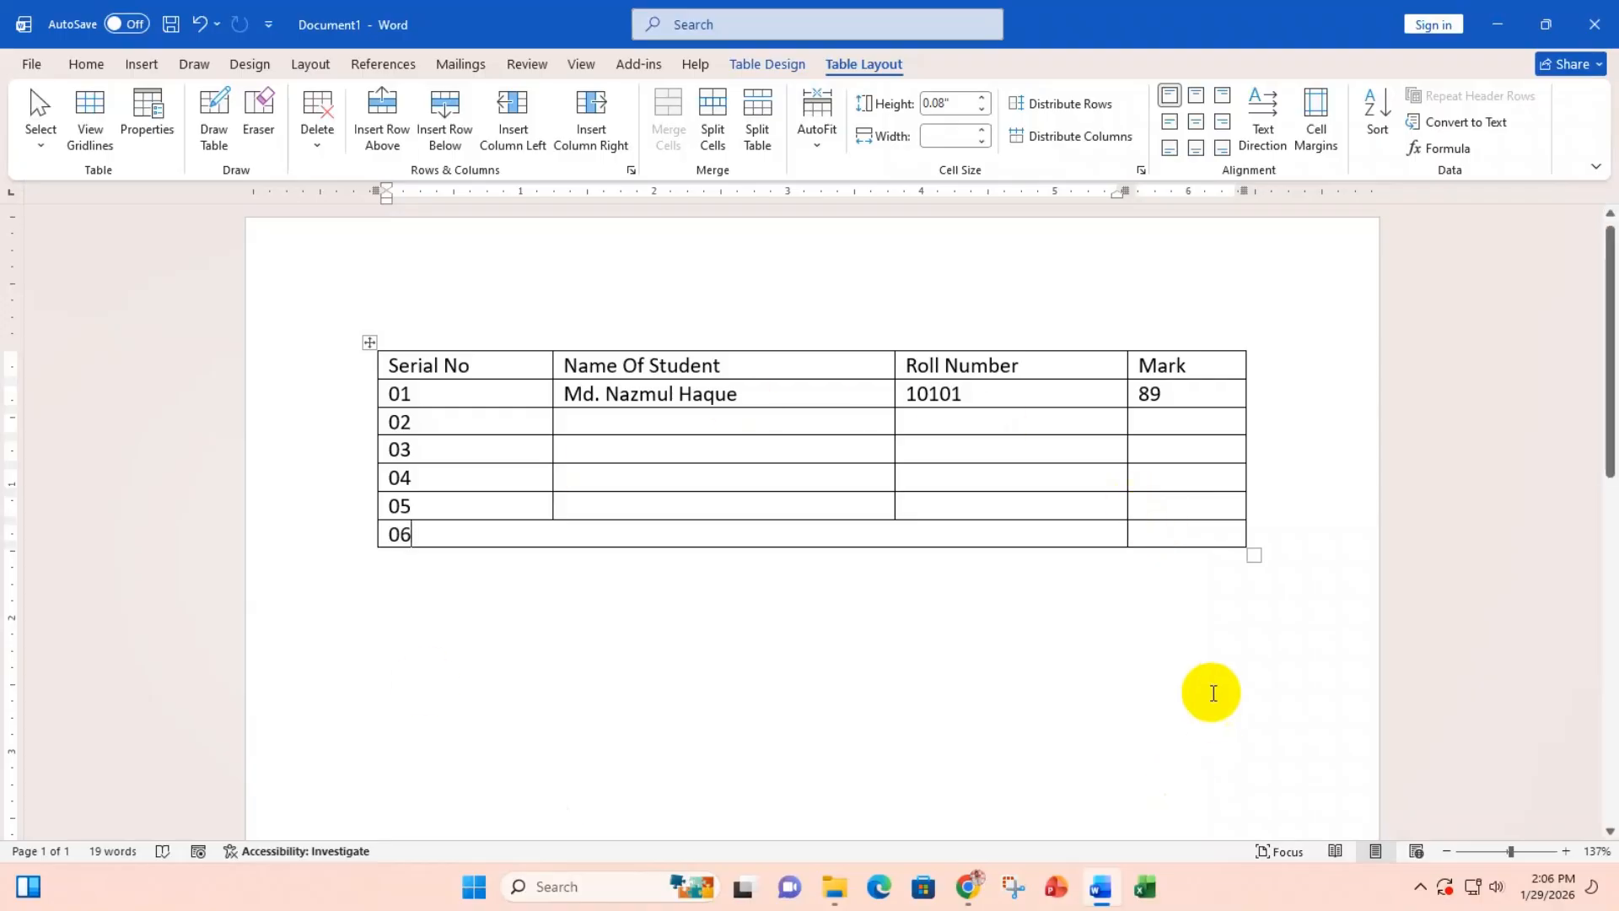
Step: Merge rows 02–05's Name/Roll cells and rows 01–05's Mark cells, then undo the merges
drag(661, 427, 936, 499)
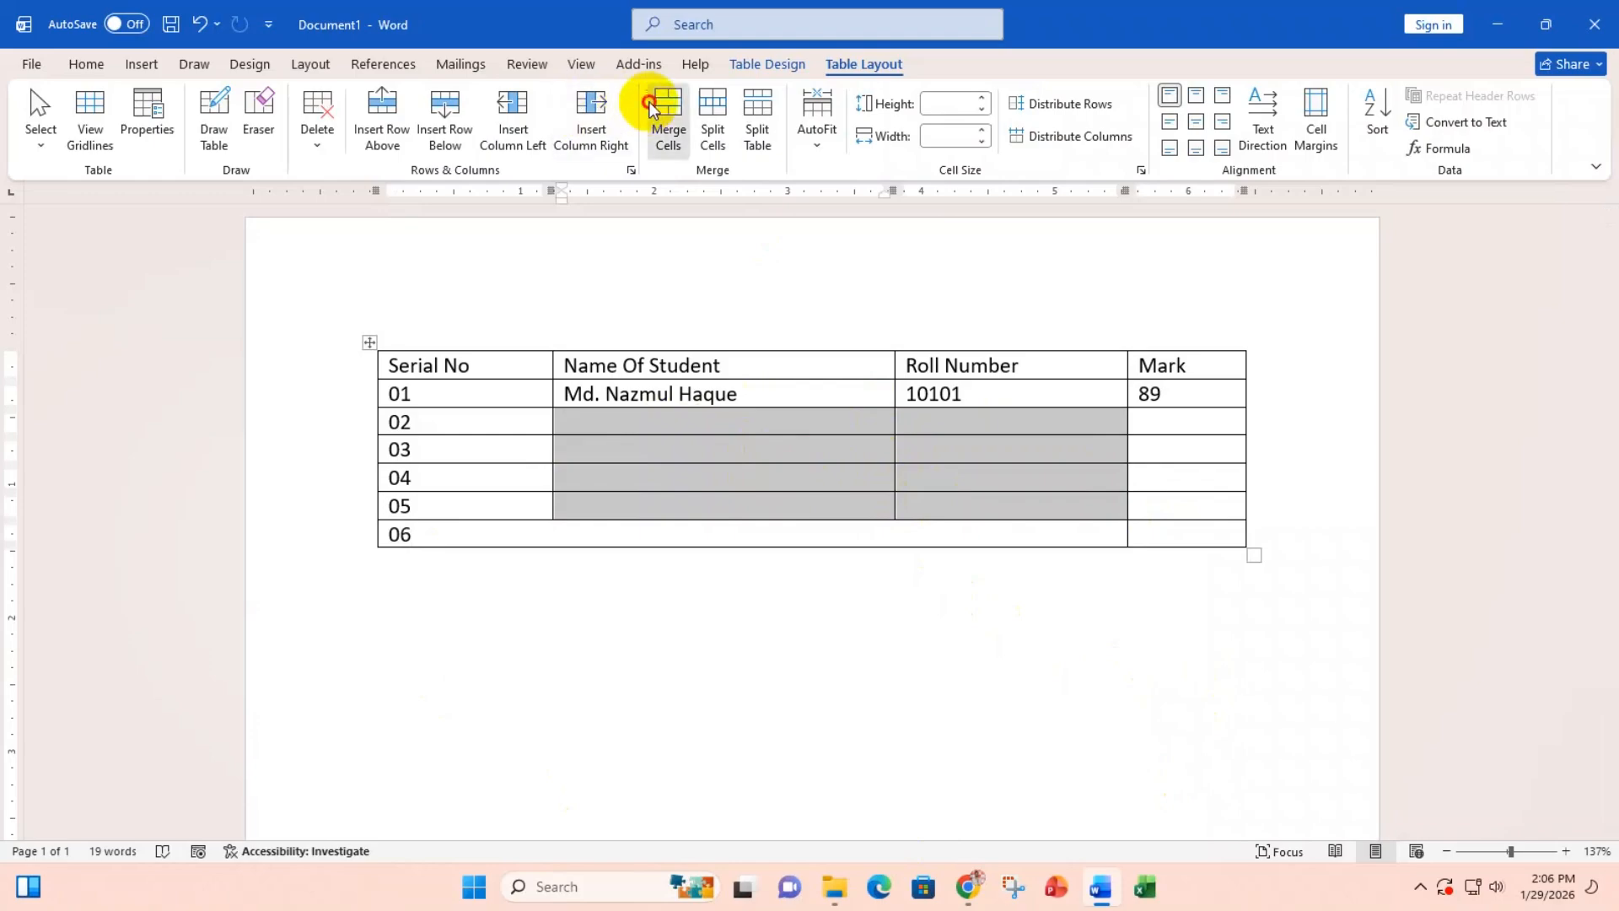
click(662, 111)
drag(1178, 397, 1185, 506)
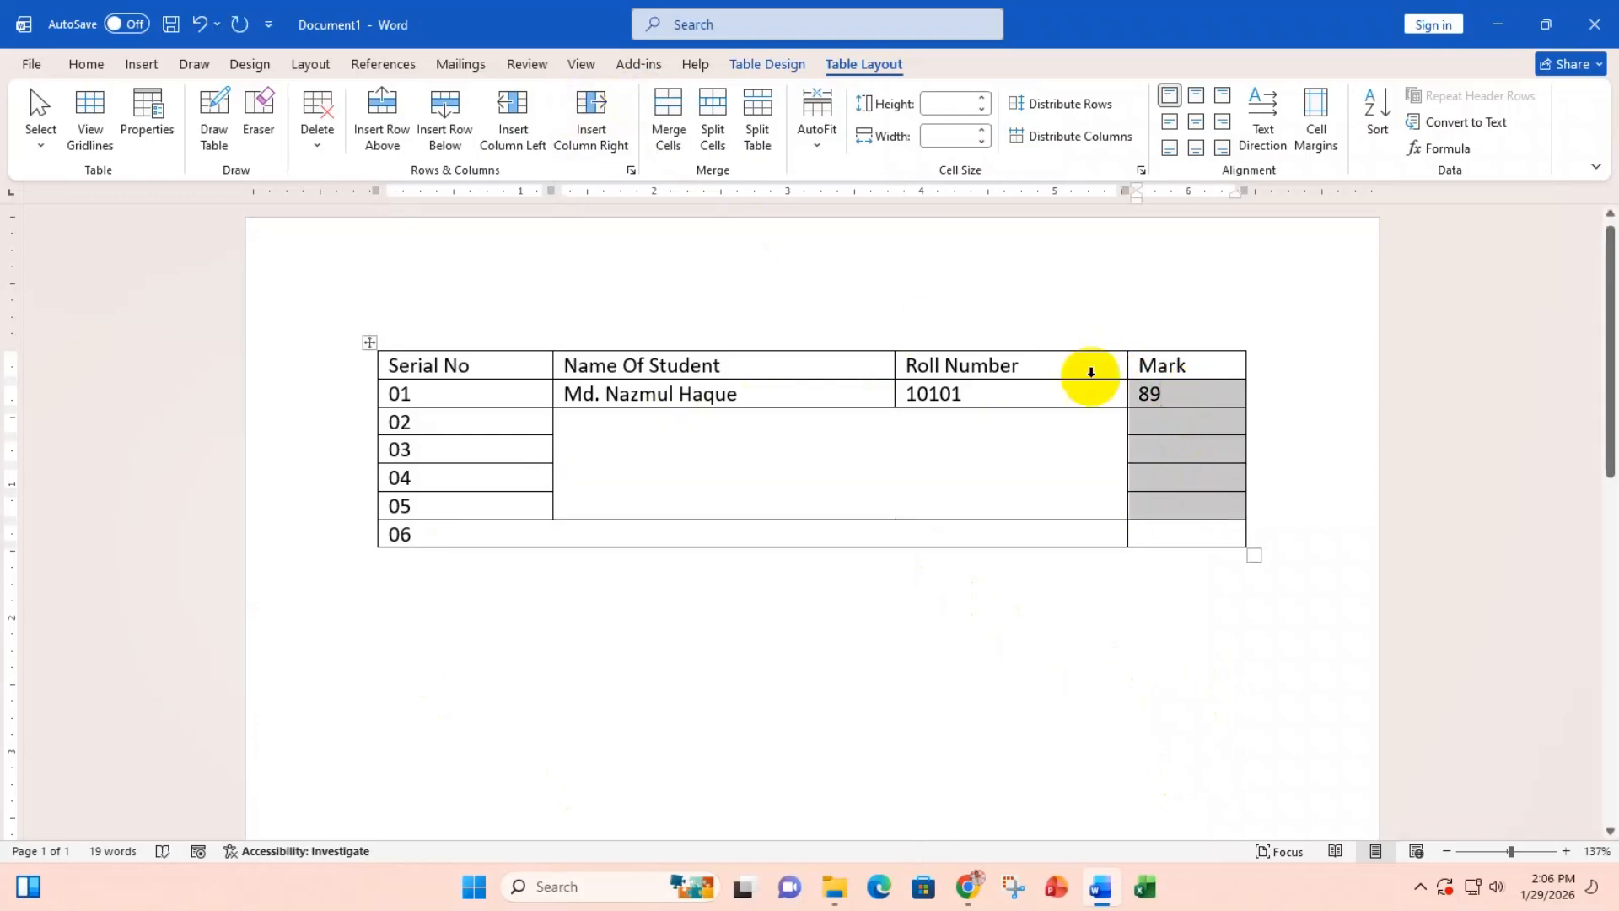
click(667, 108)
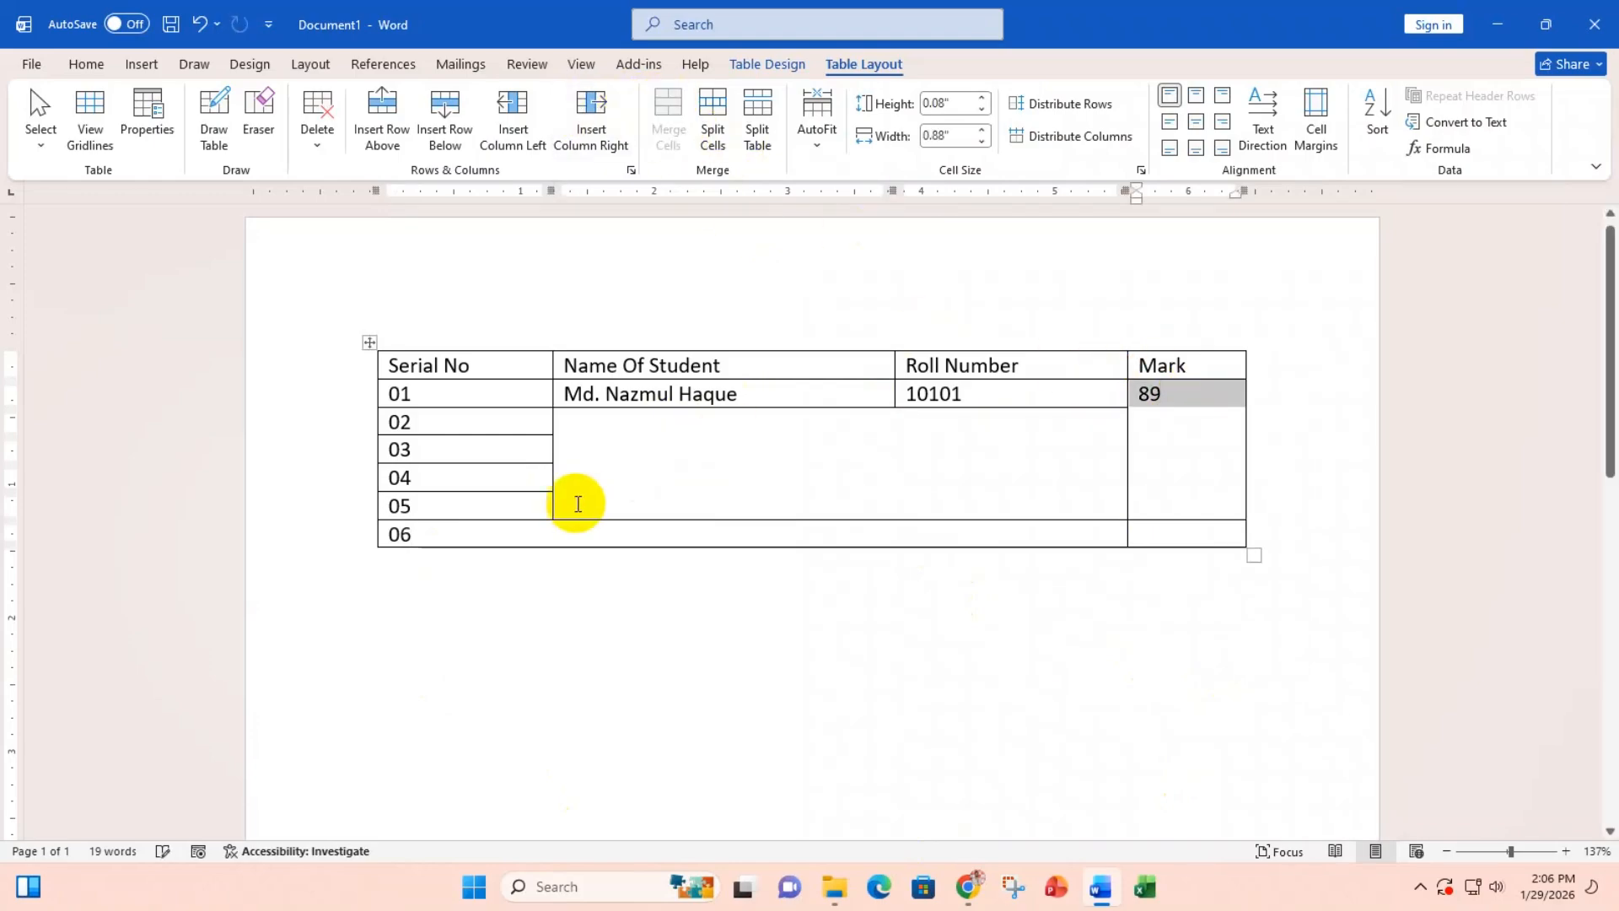
click(1175, 463)
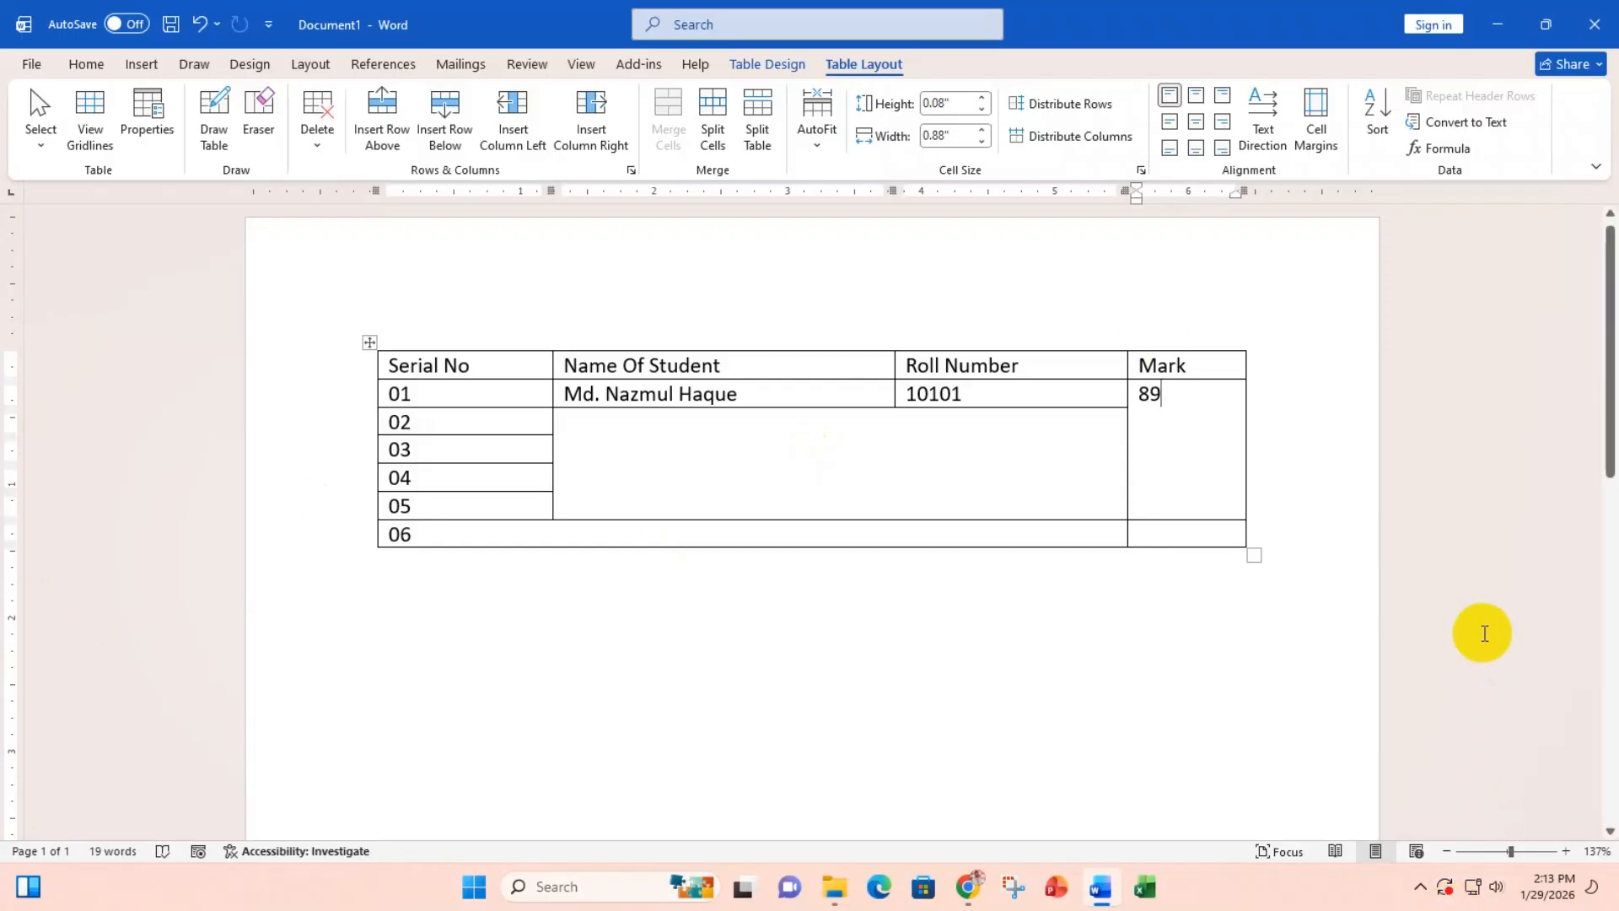
key(ctrl+z)
key(ctrl+z)
key(ctrl+z)
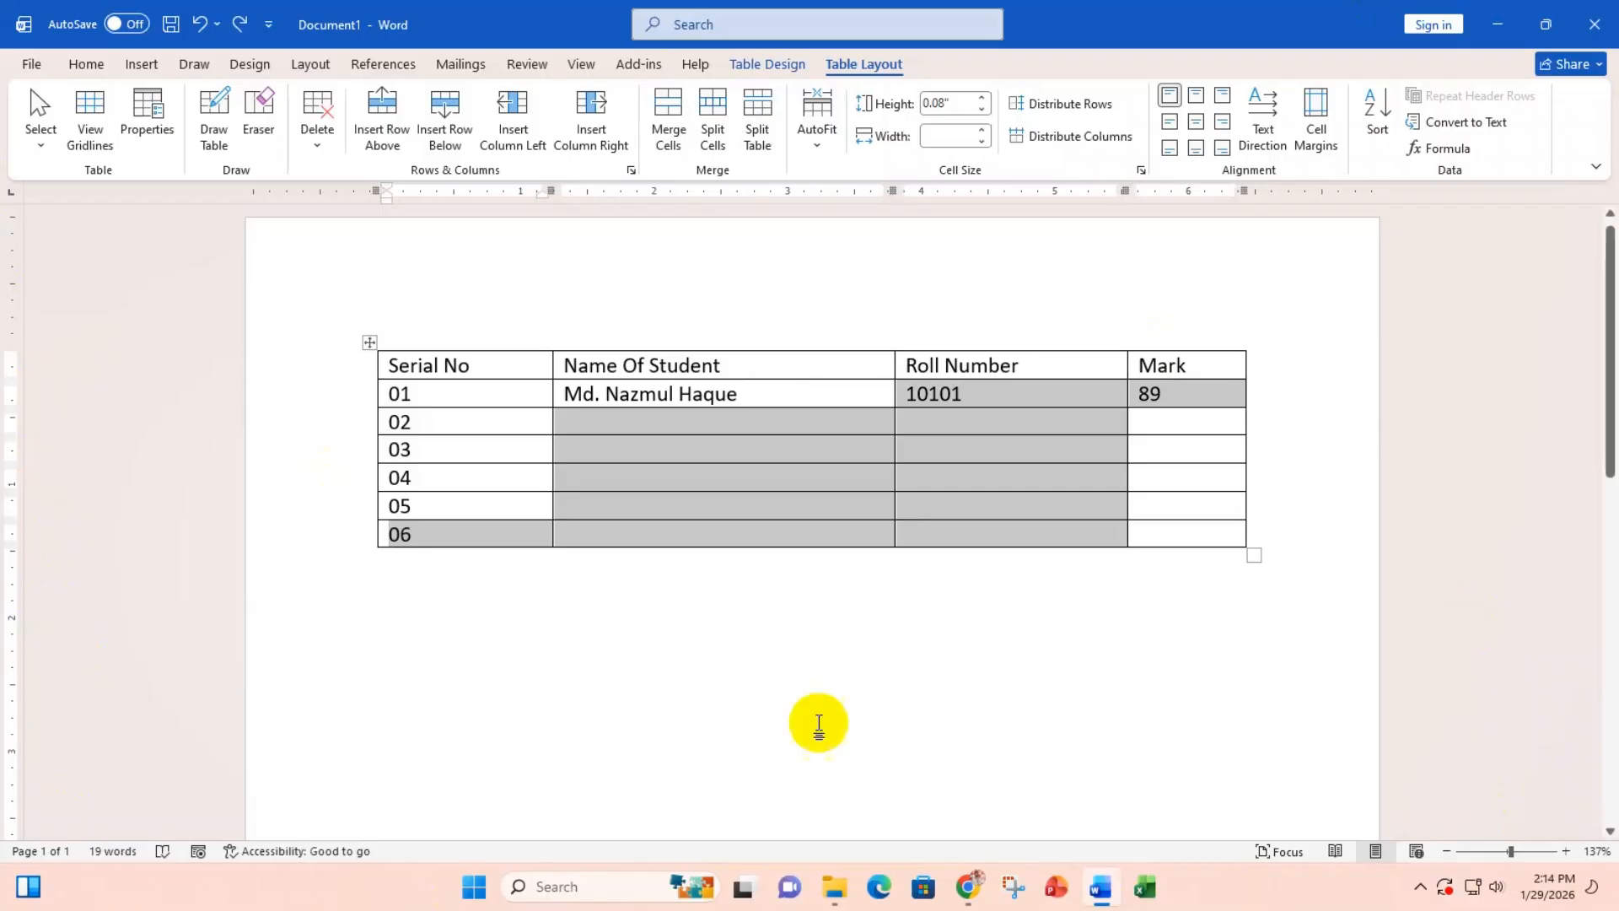
click(639, 432)
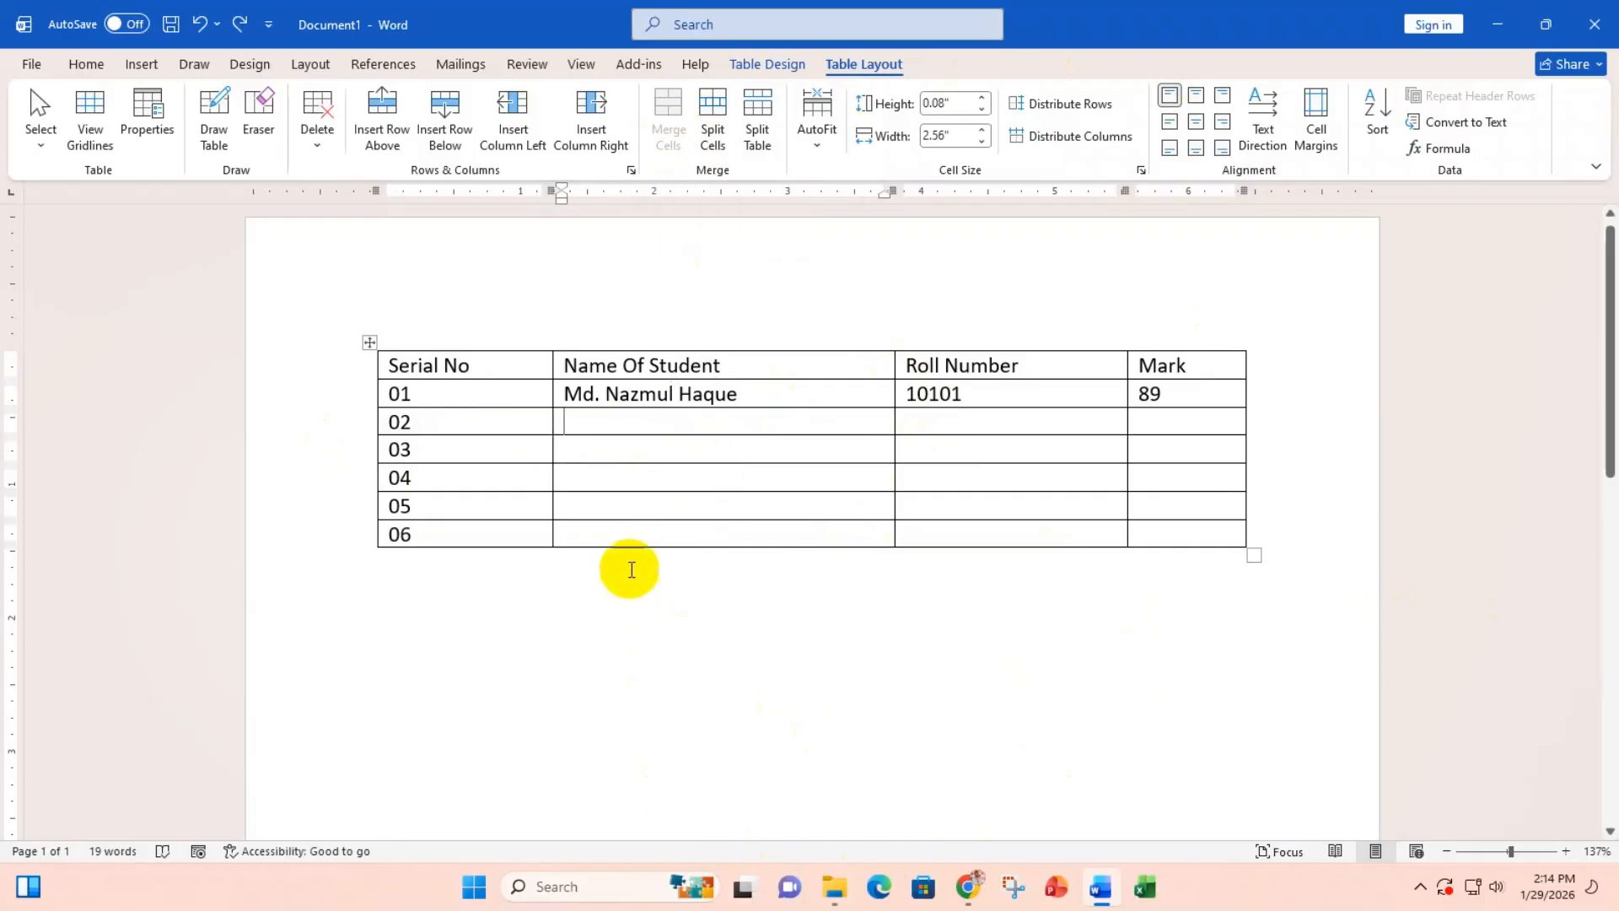
drag(622, 427, 917, 515)
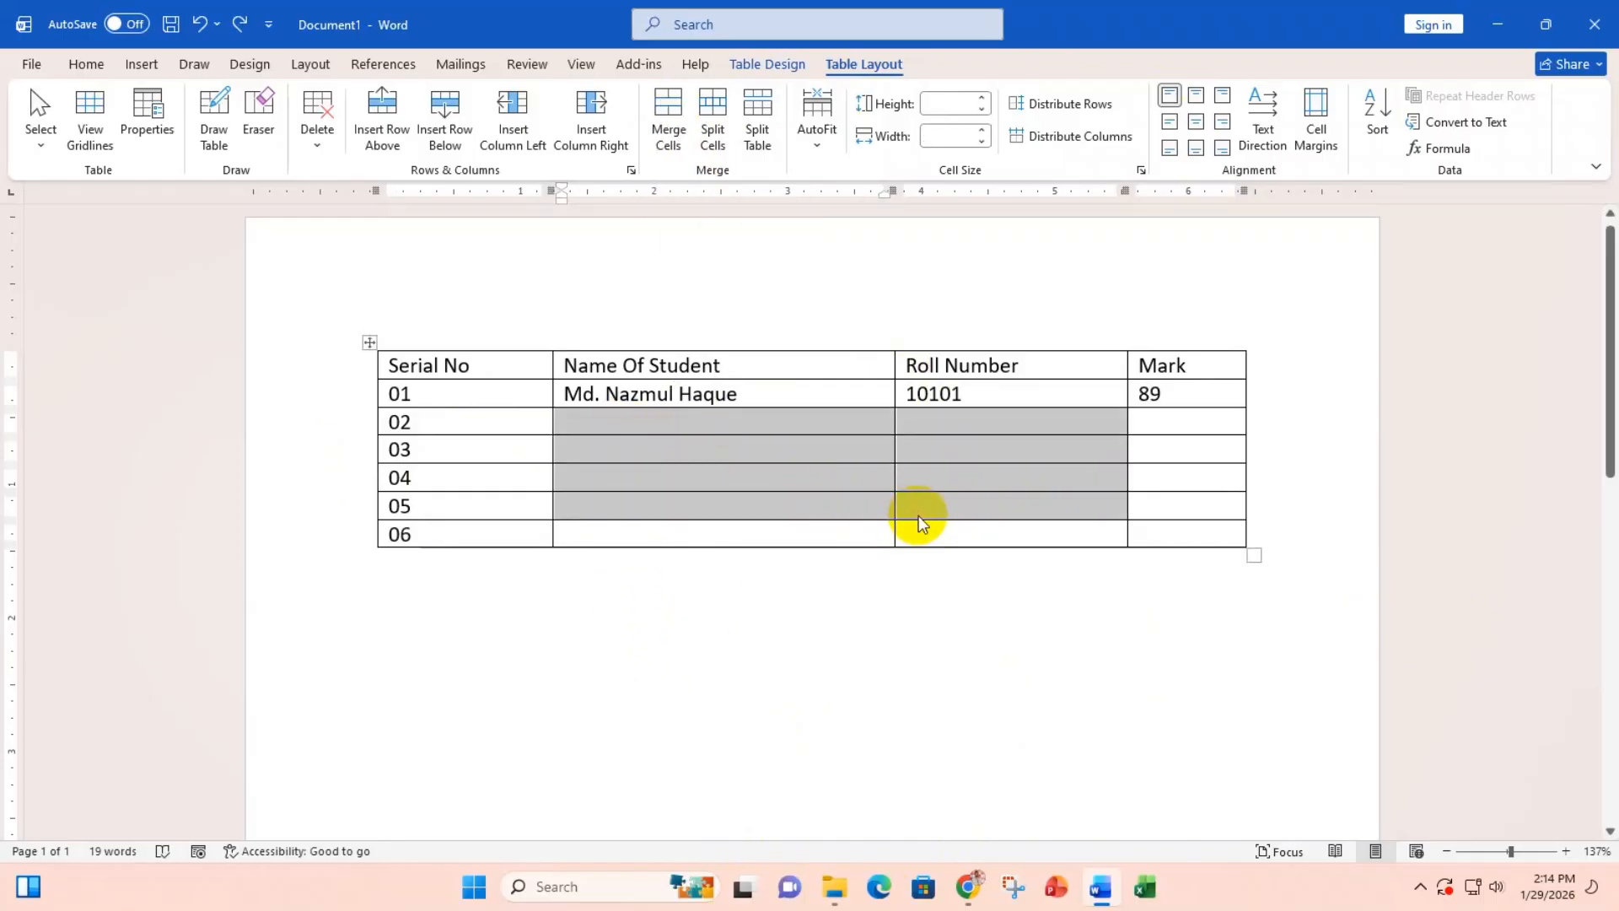
click(662, 123)
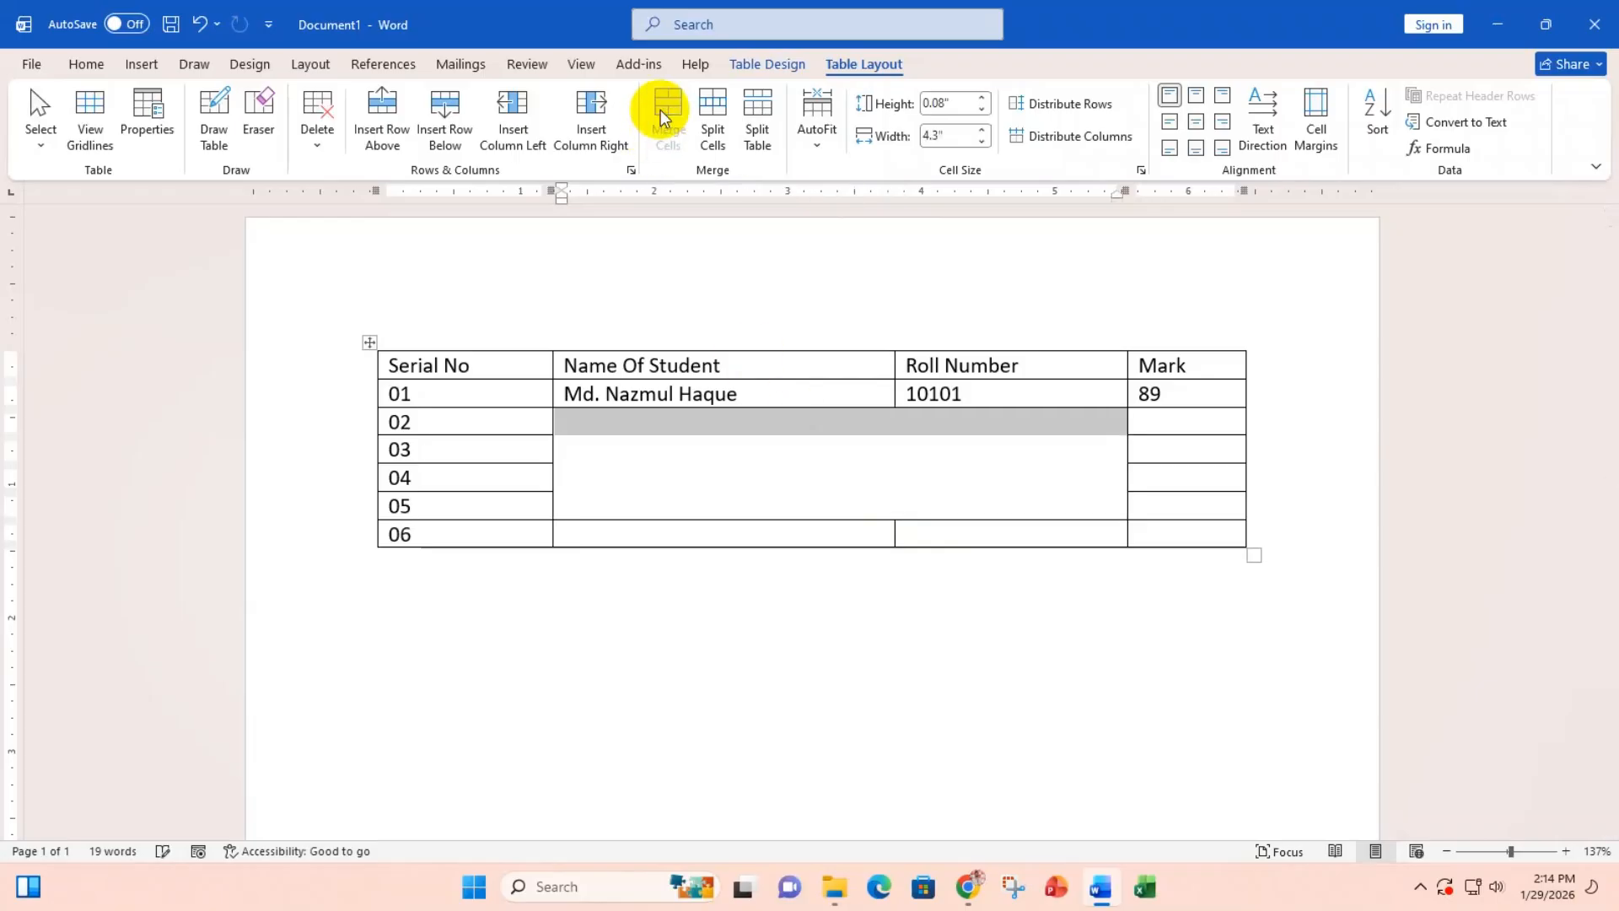
click(702, 462)
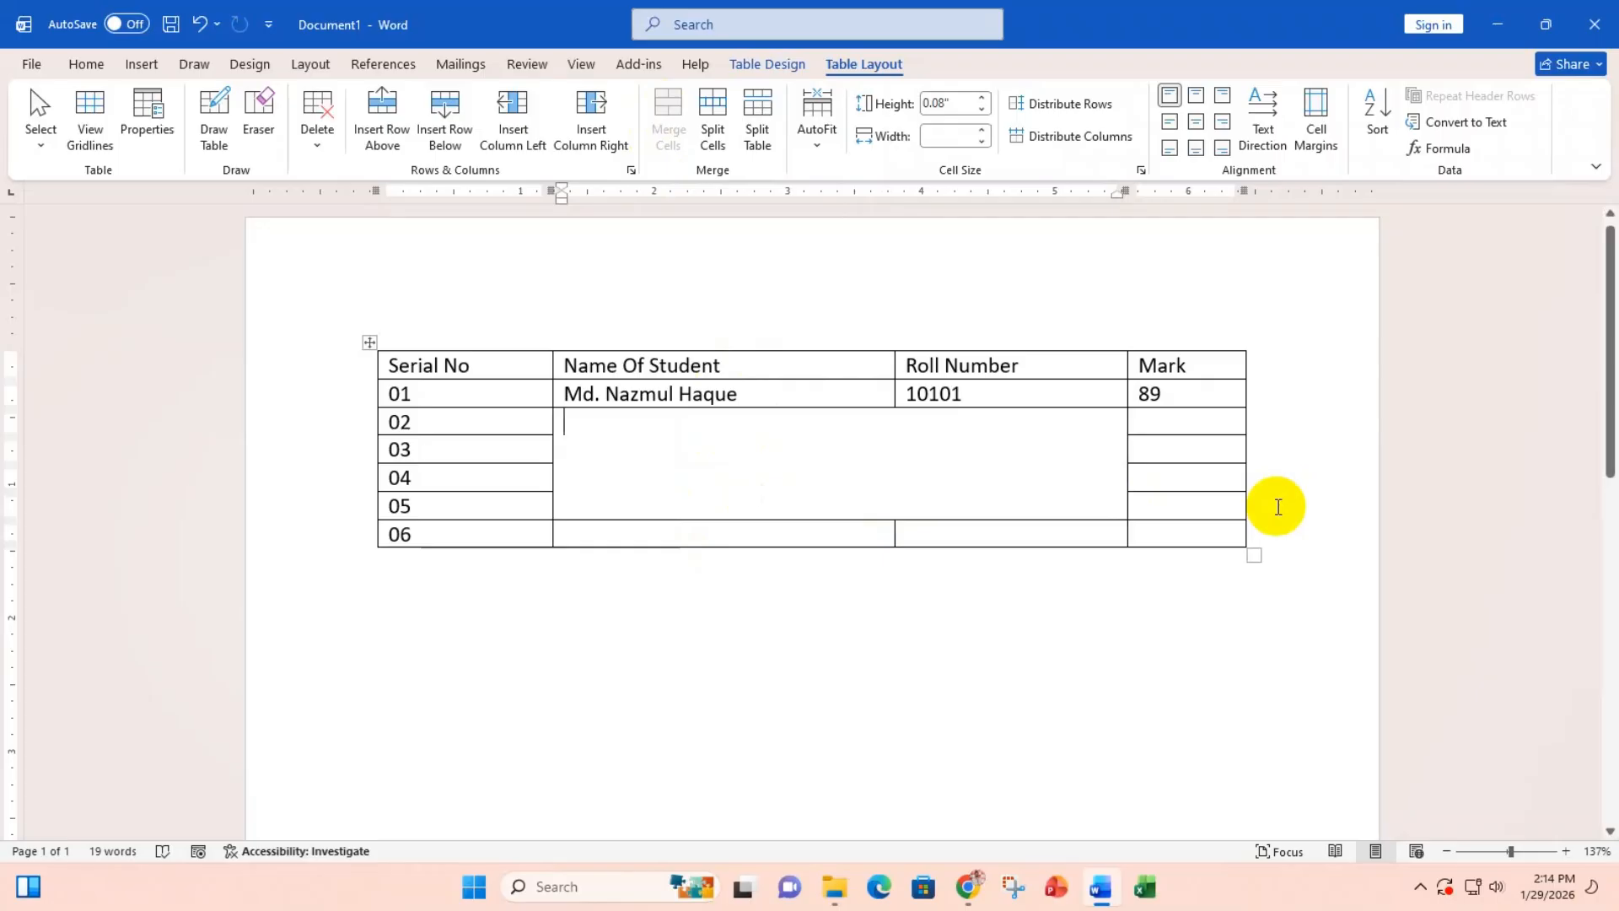
key(ctrl+z)
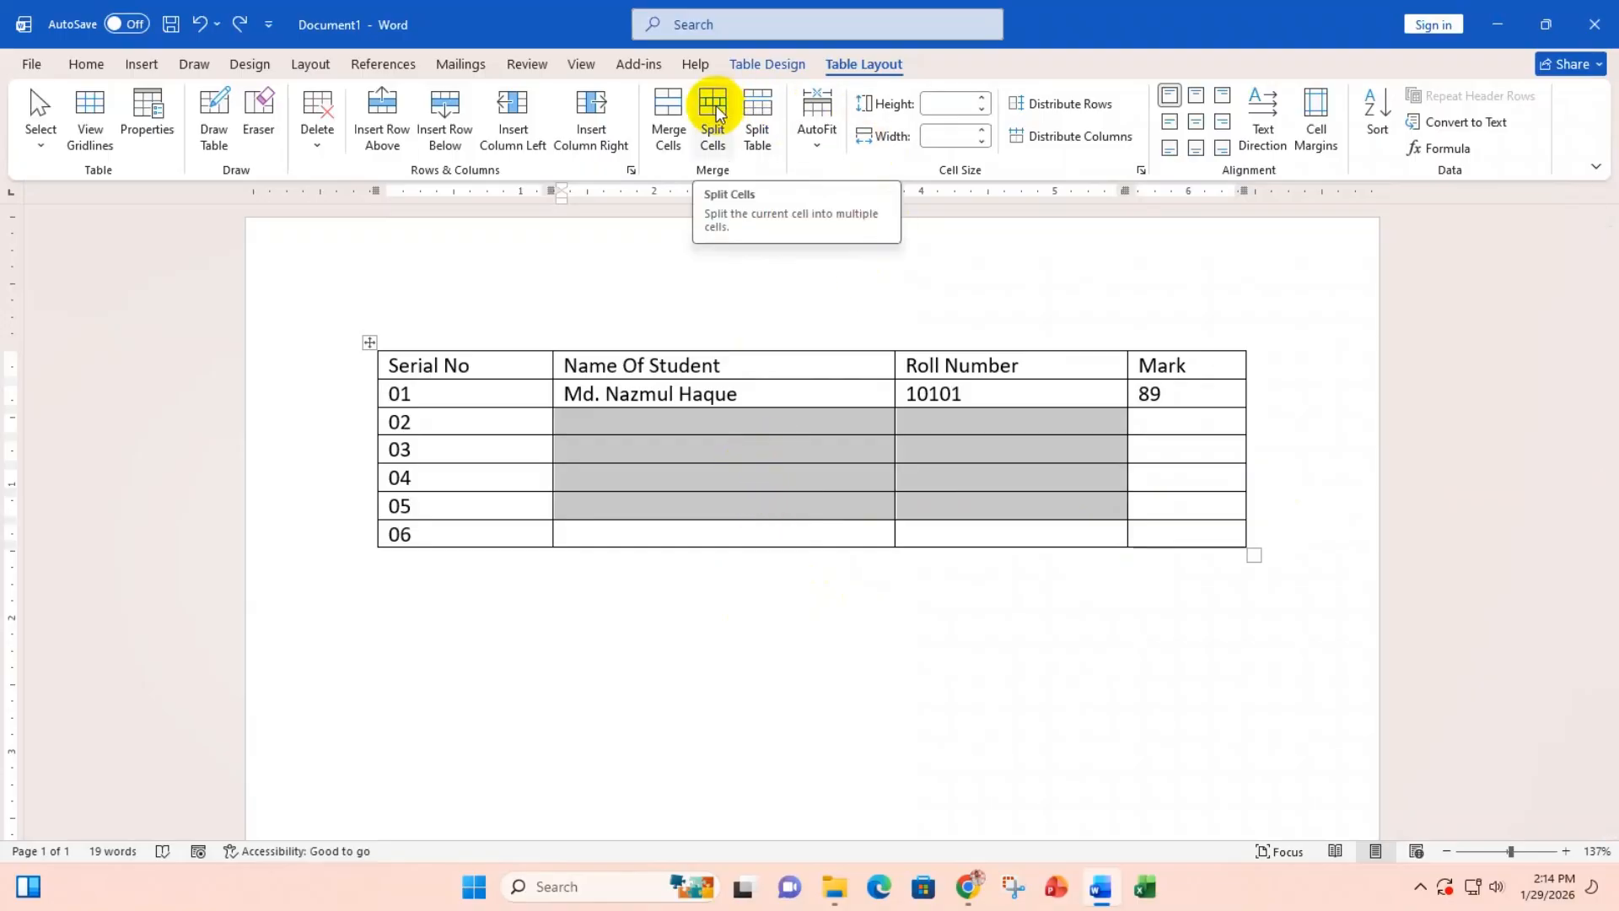
Step: Widen the Mark and Roll Number columns and delete row 01's roll number 10101
click(747, 428)
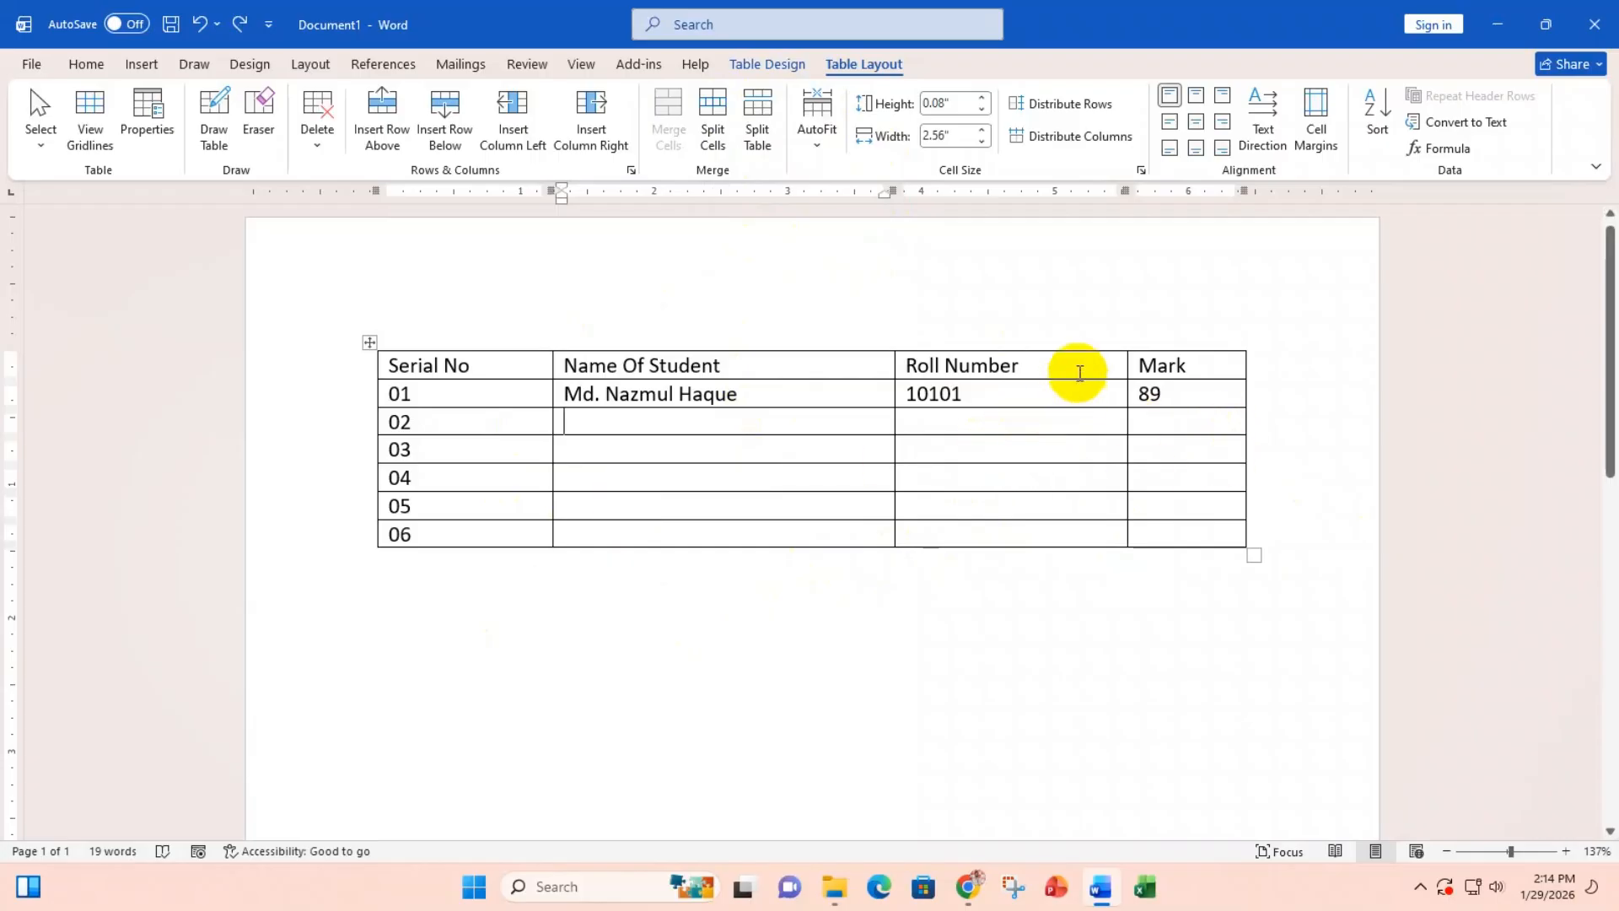
drag(1128, 365, 1071, 365)
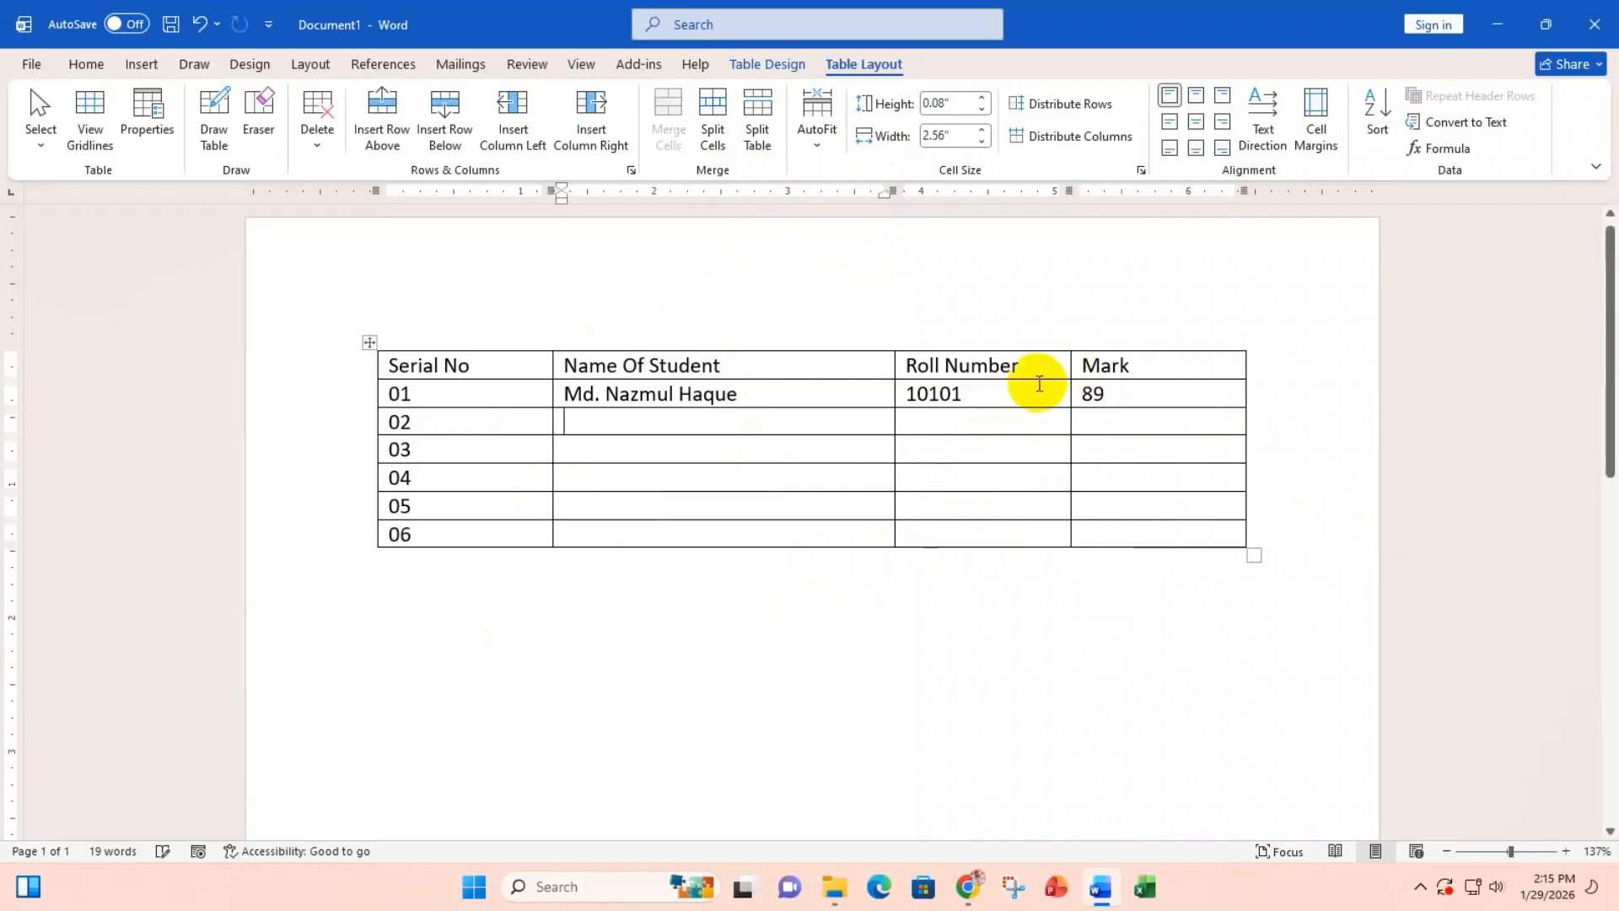
click(976, 398)
key(BackSpace)
key(BackSpace)
key(BackSpace)
key(BackSpace)
key(BackSpace)
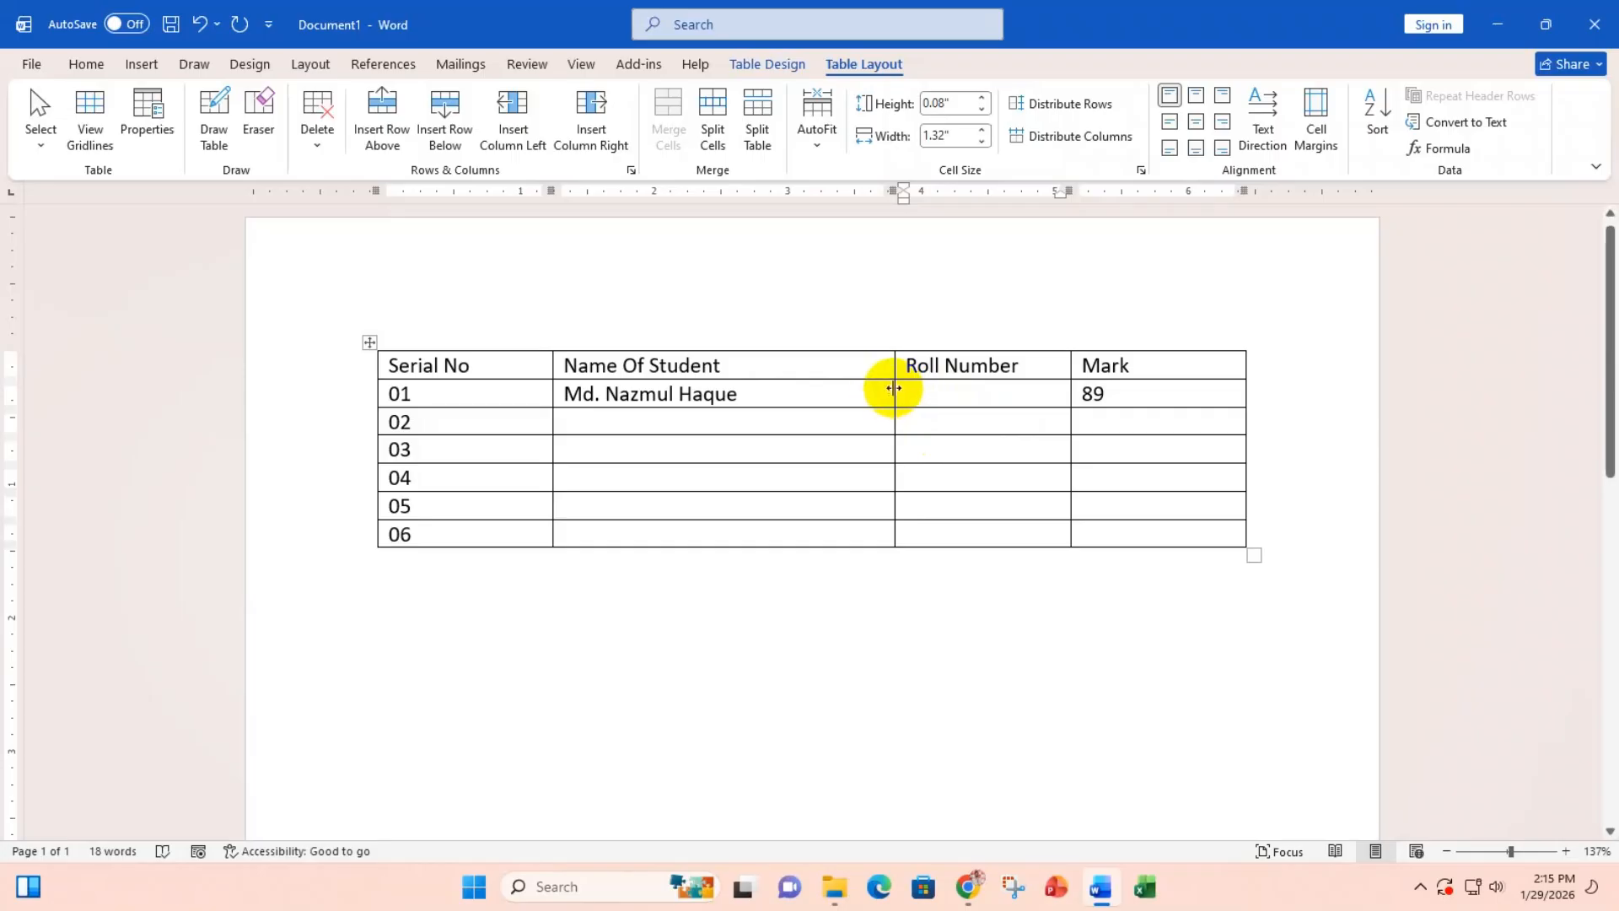
drag(895, 389, 864, 529)
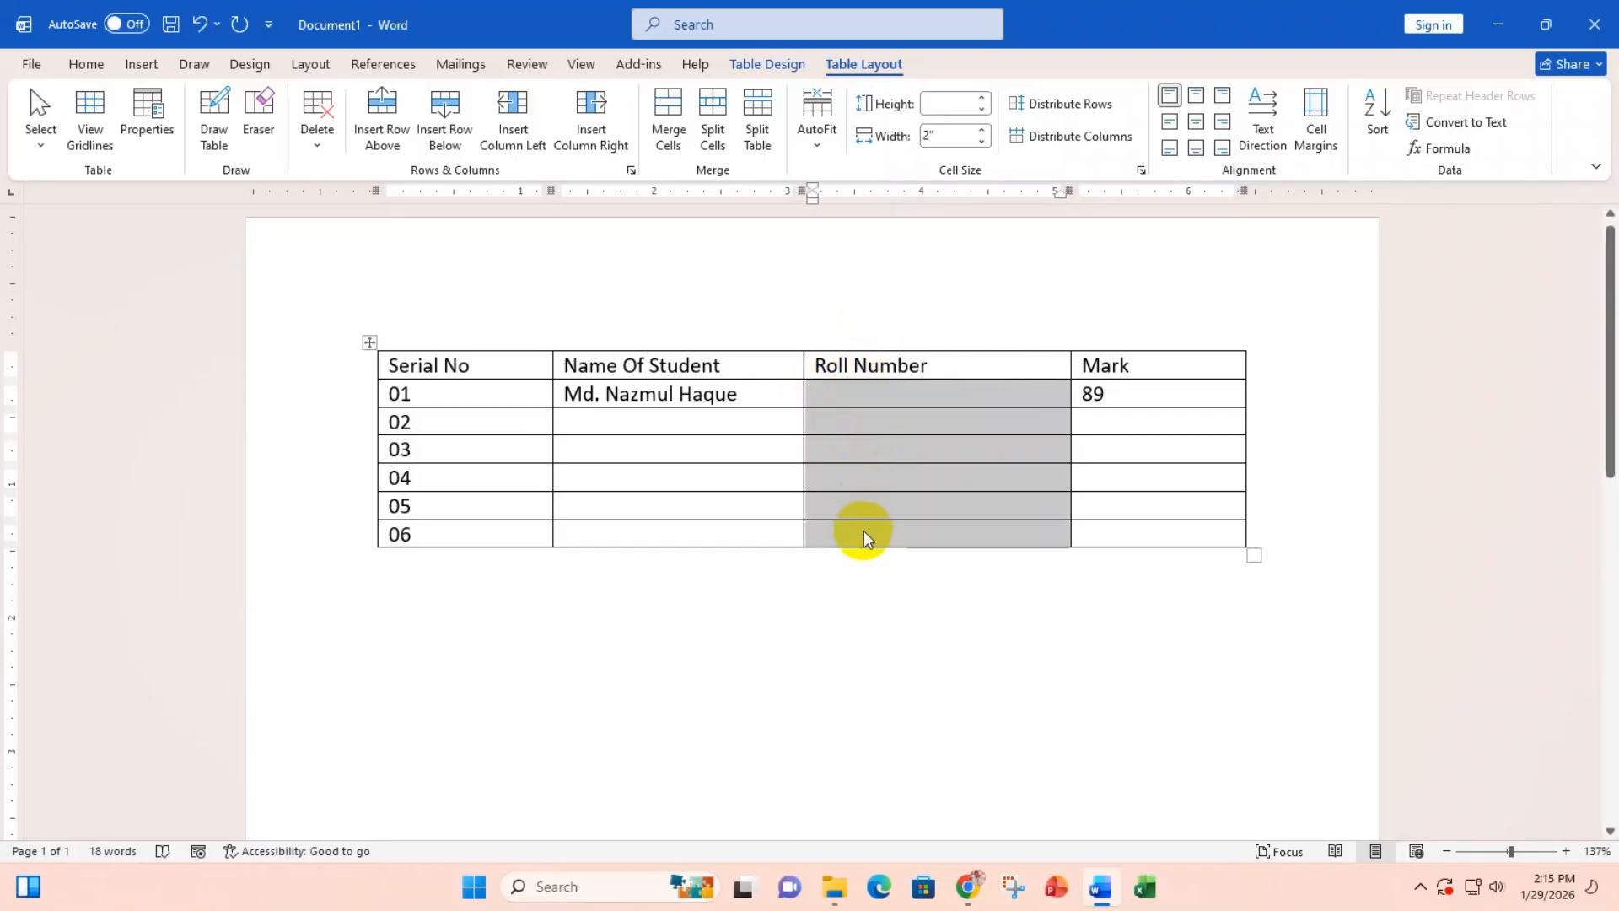
click(889, 397)
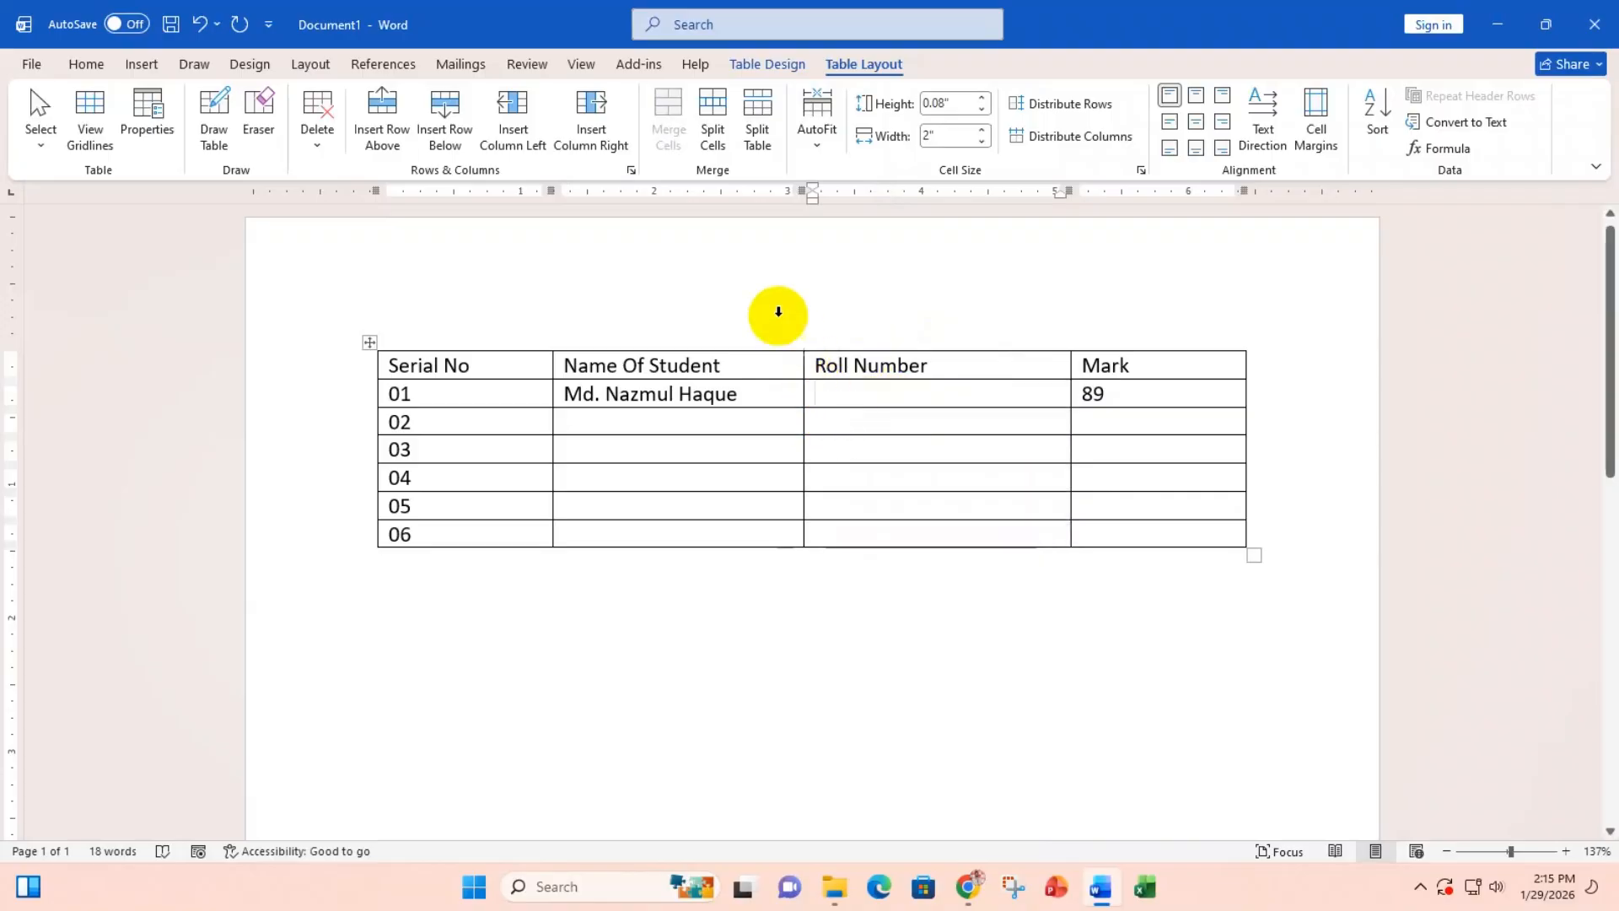
Step: Split row 01's Roll Number cell into 8 columns and select the new cells
click(713, 117)
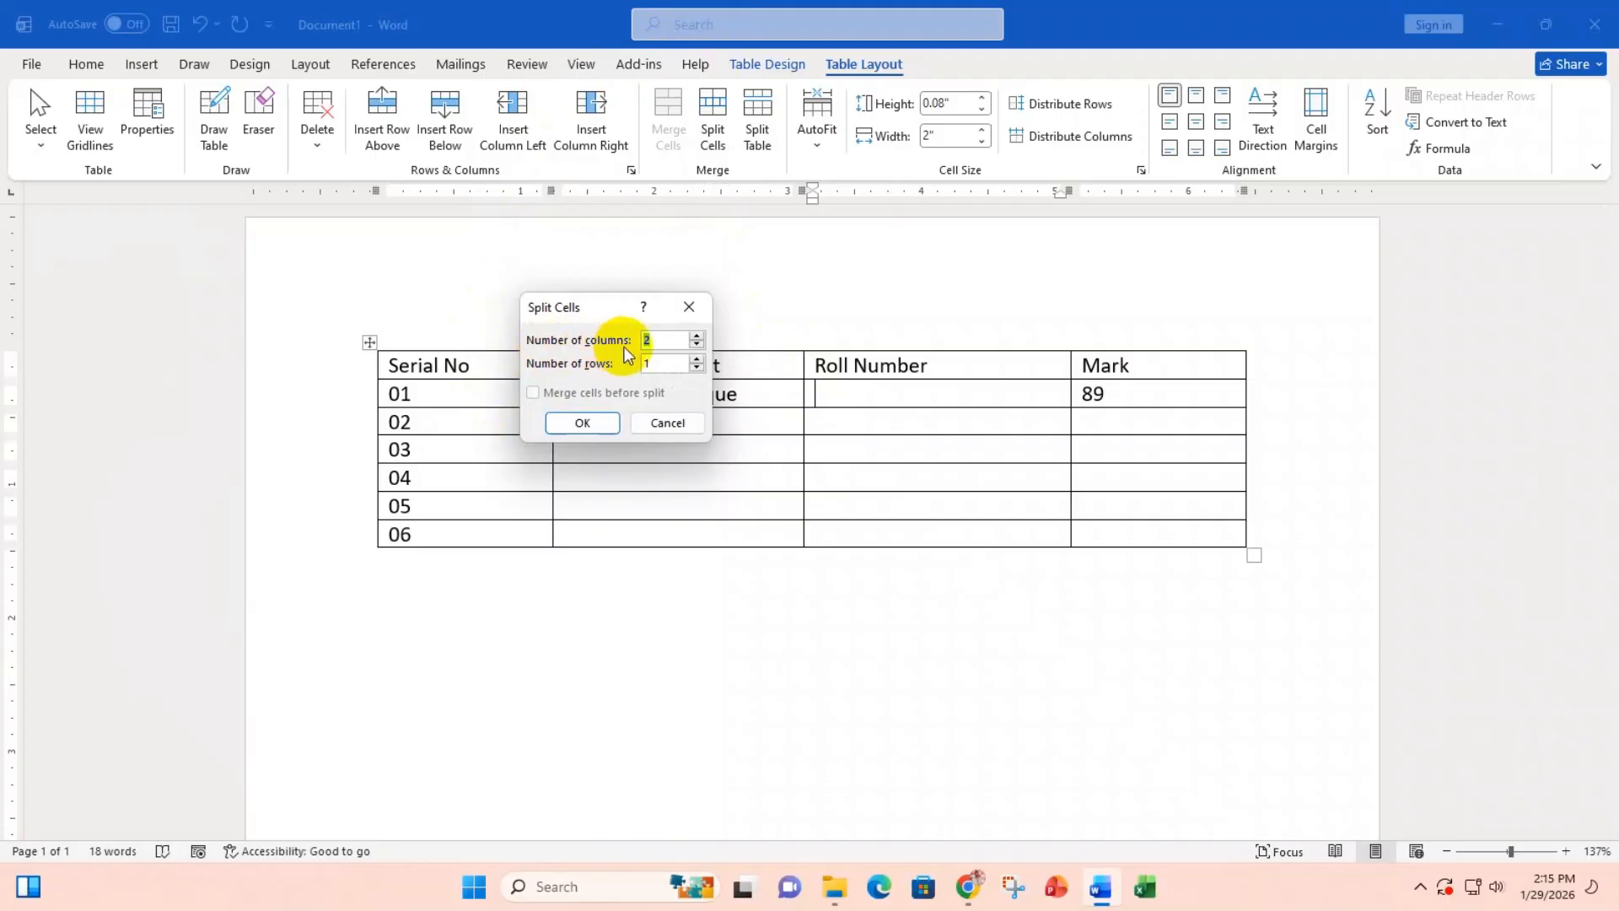
click(696, 337)
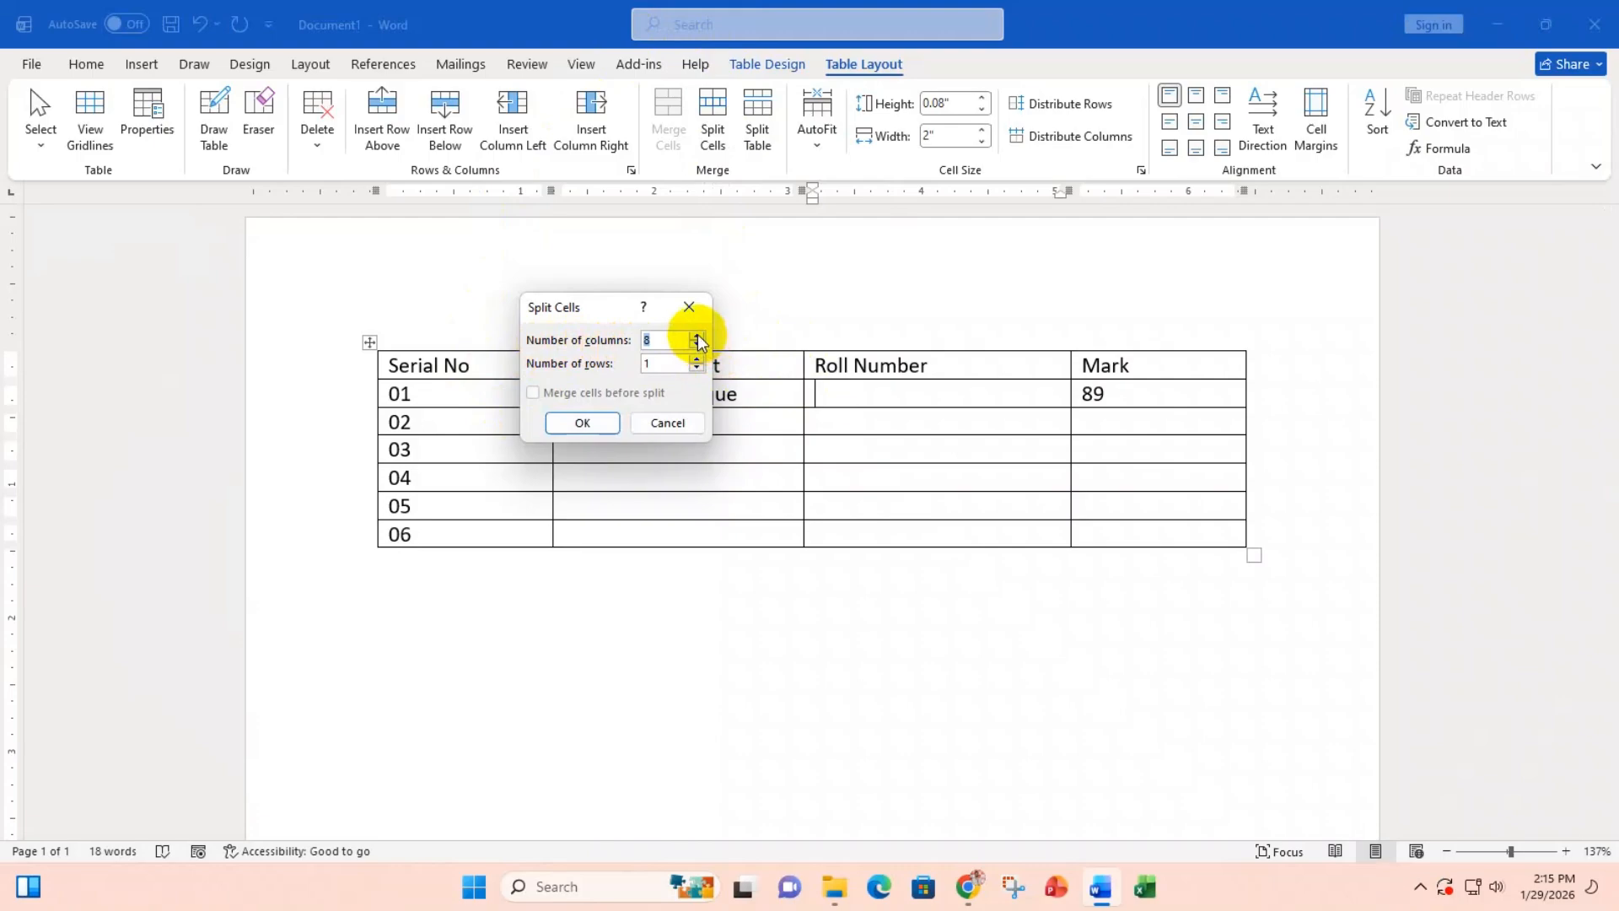
click(566, 424)
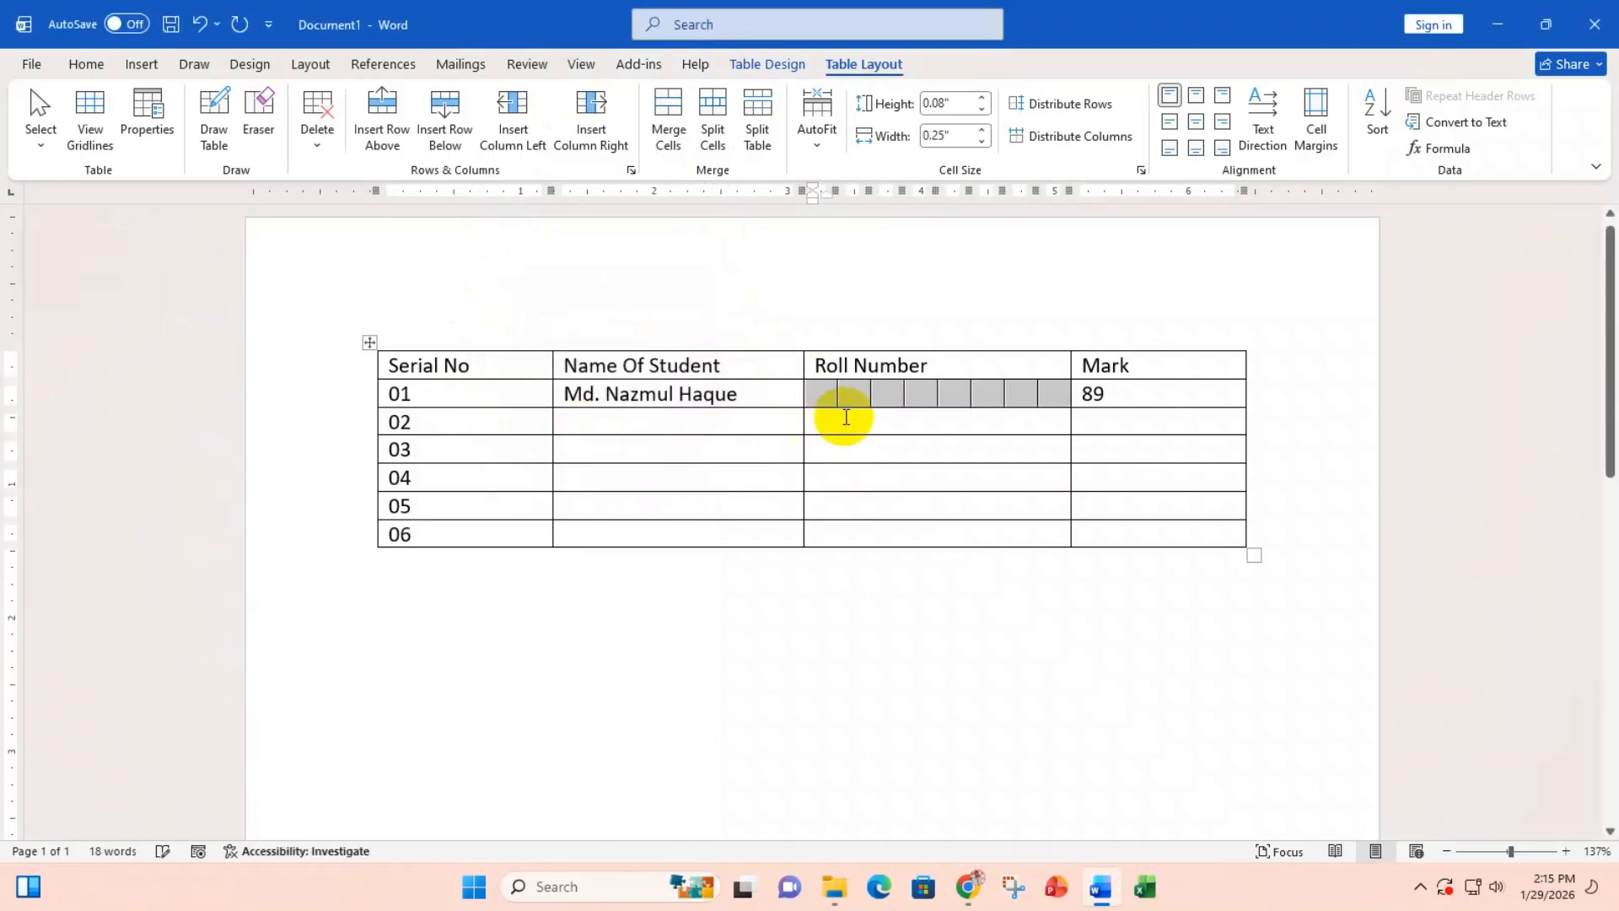
click(827, 395)
drag(827, 394, 1044, 390)
click(667, 101)
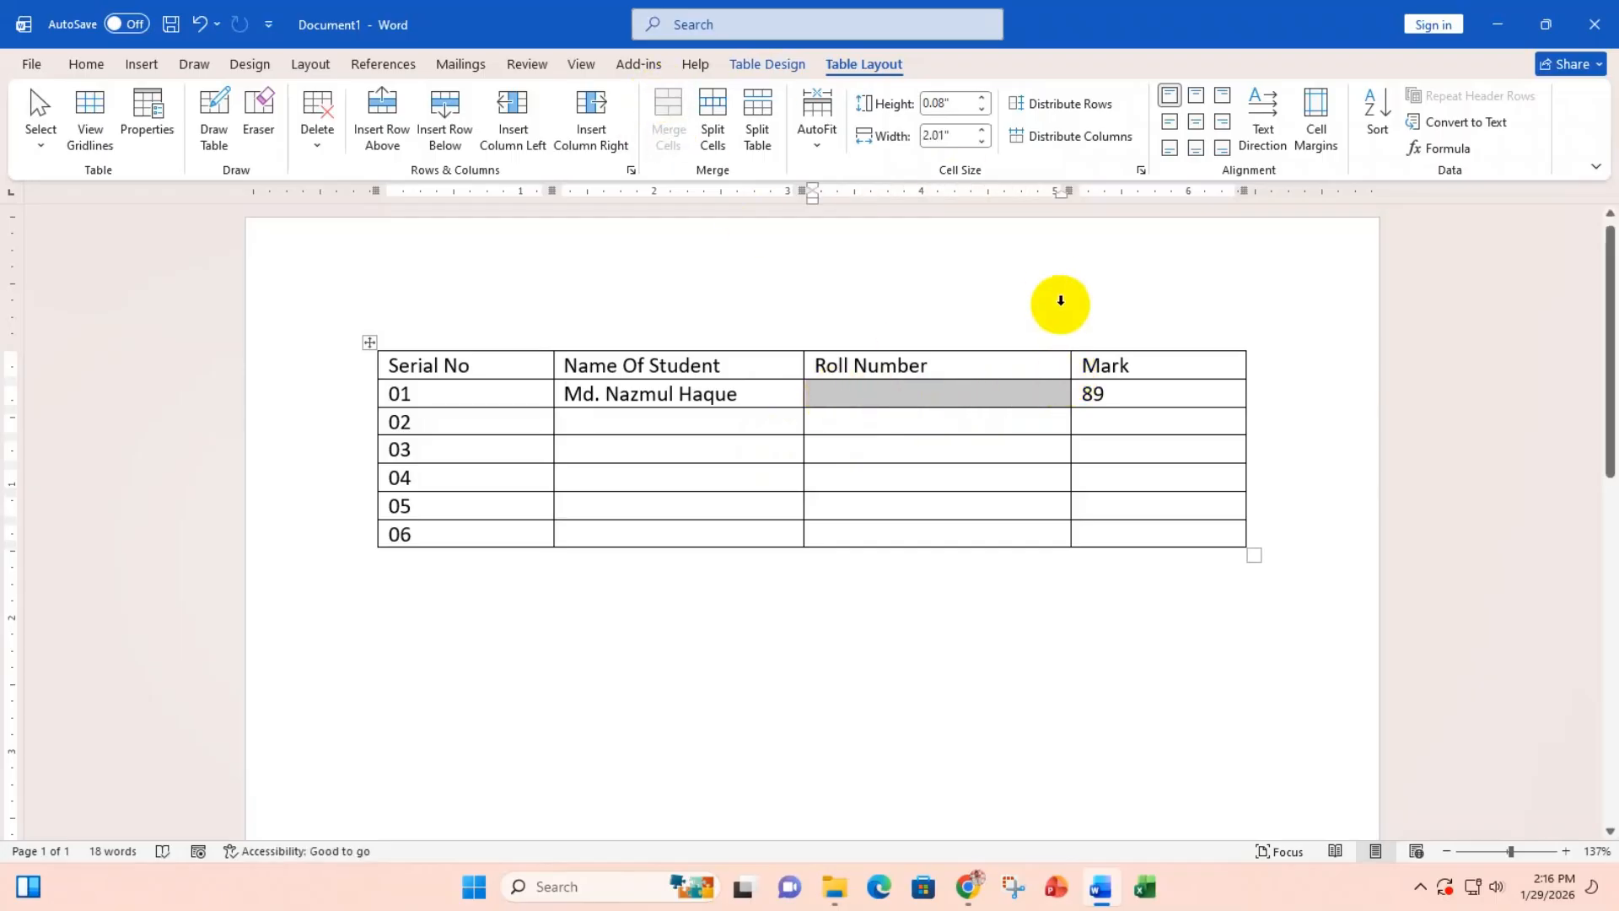
click(905, 392)
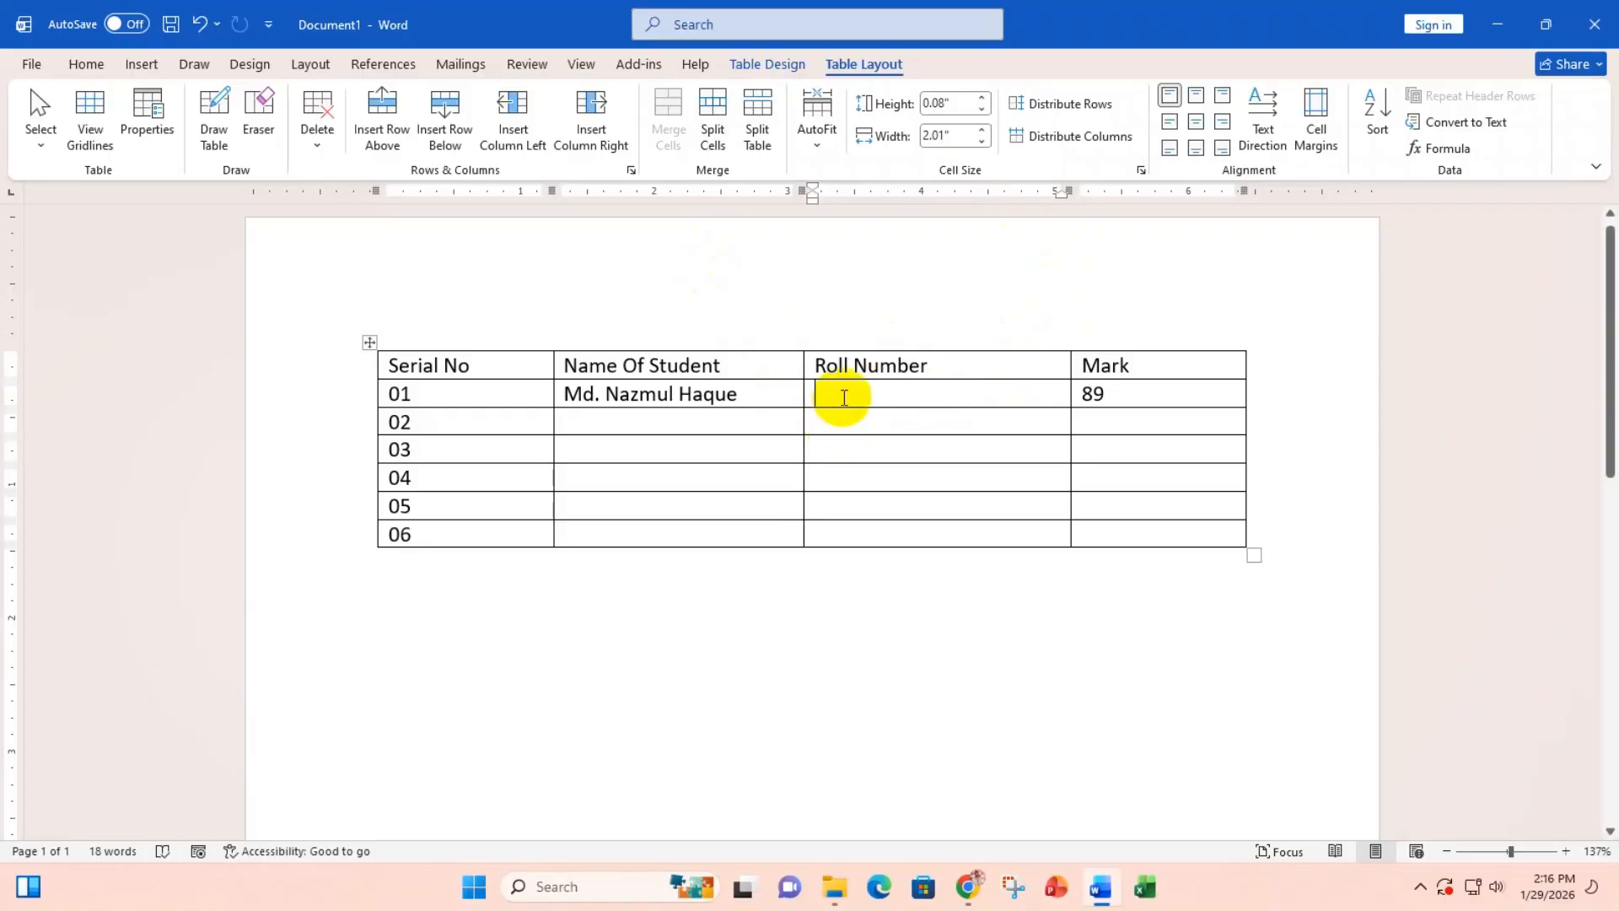
click(713, 122)
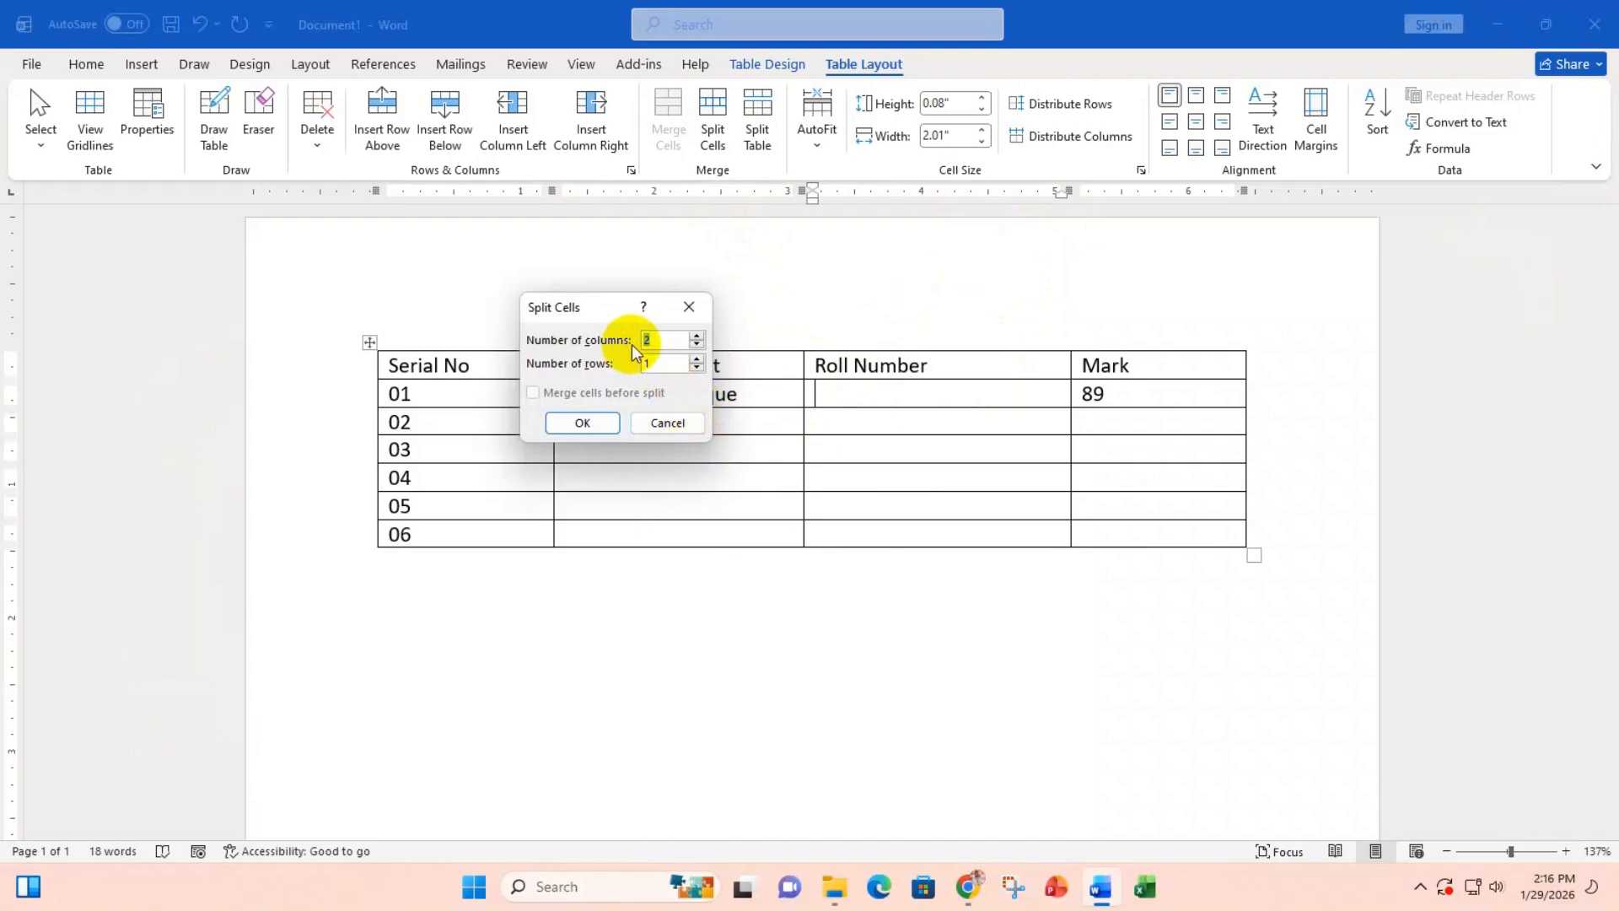
click(697, 345)
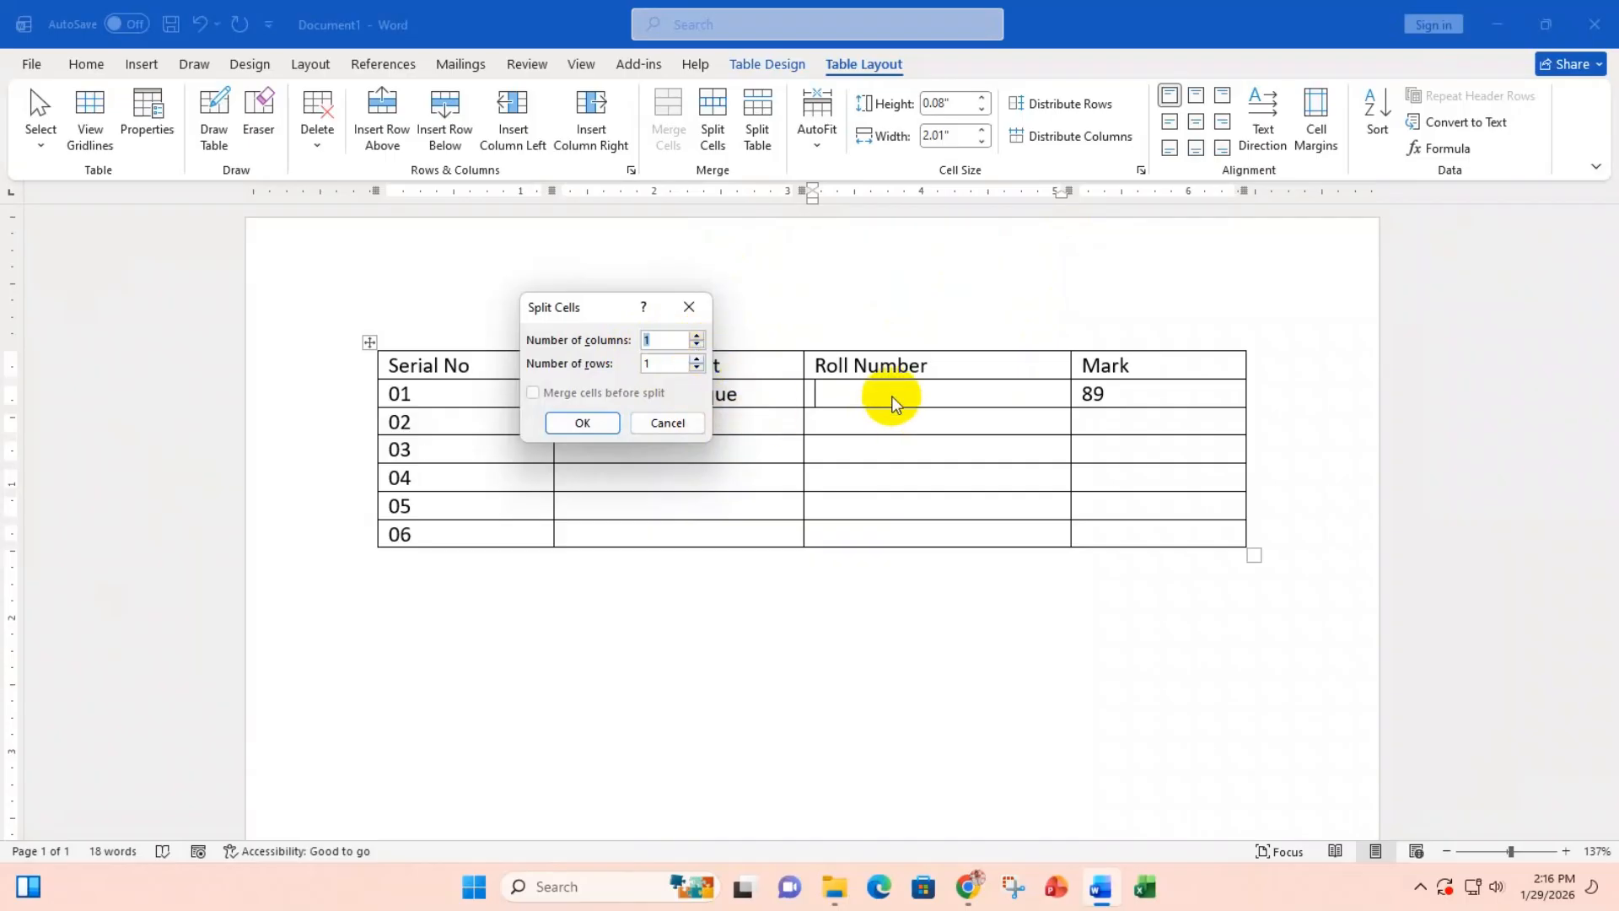
click(697, 360)
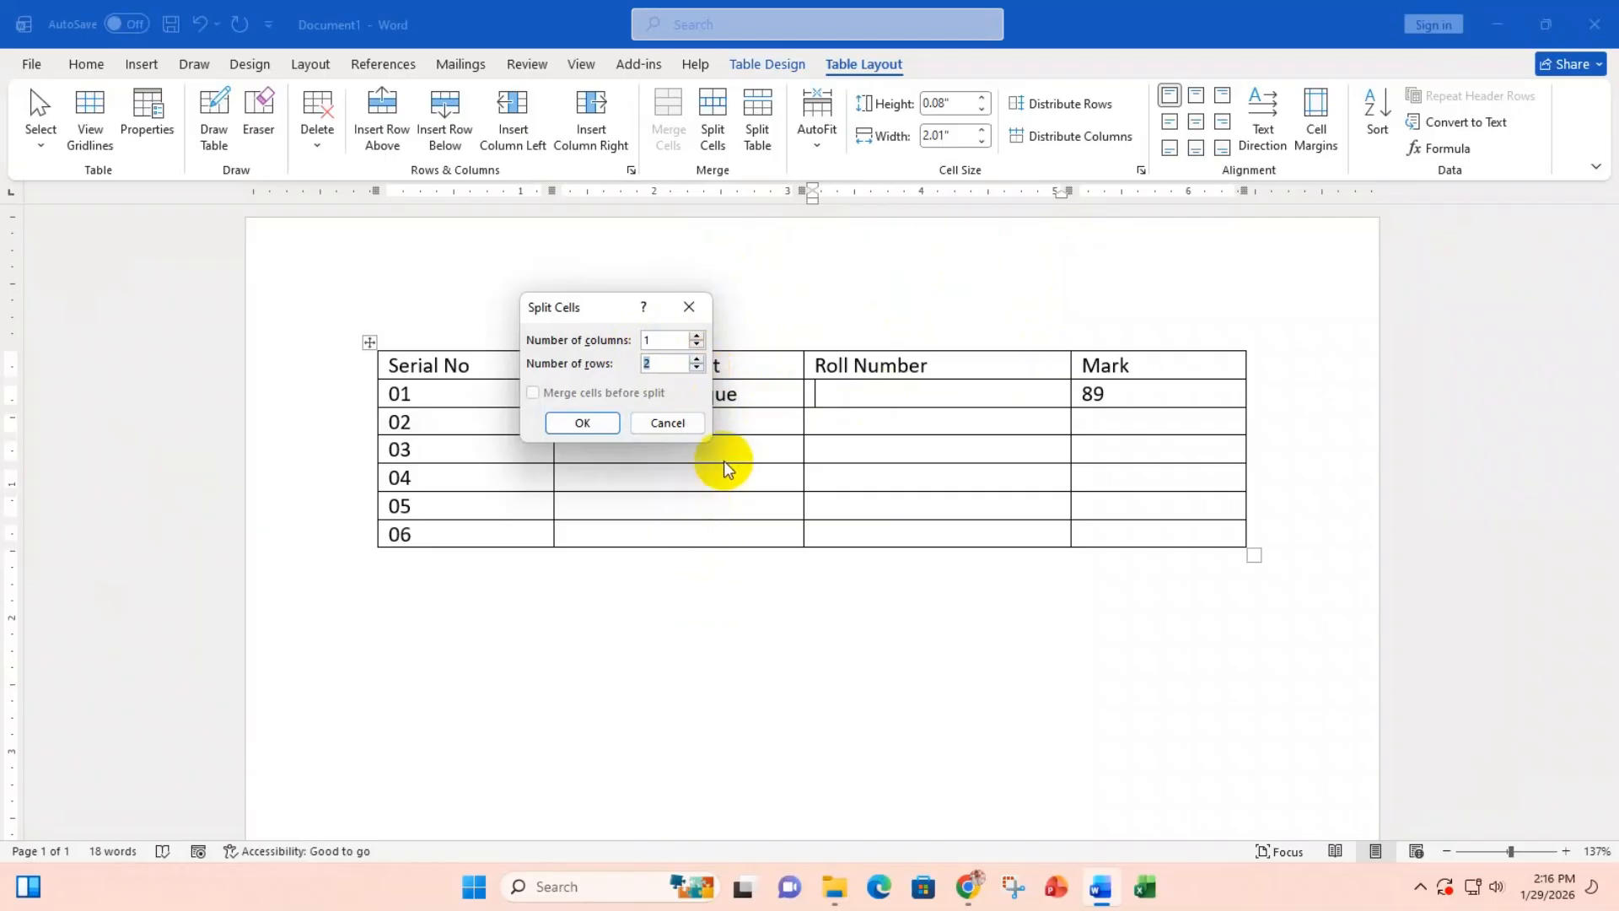
click(696, 359)
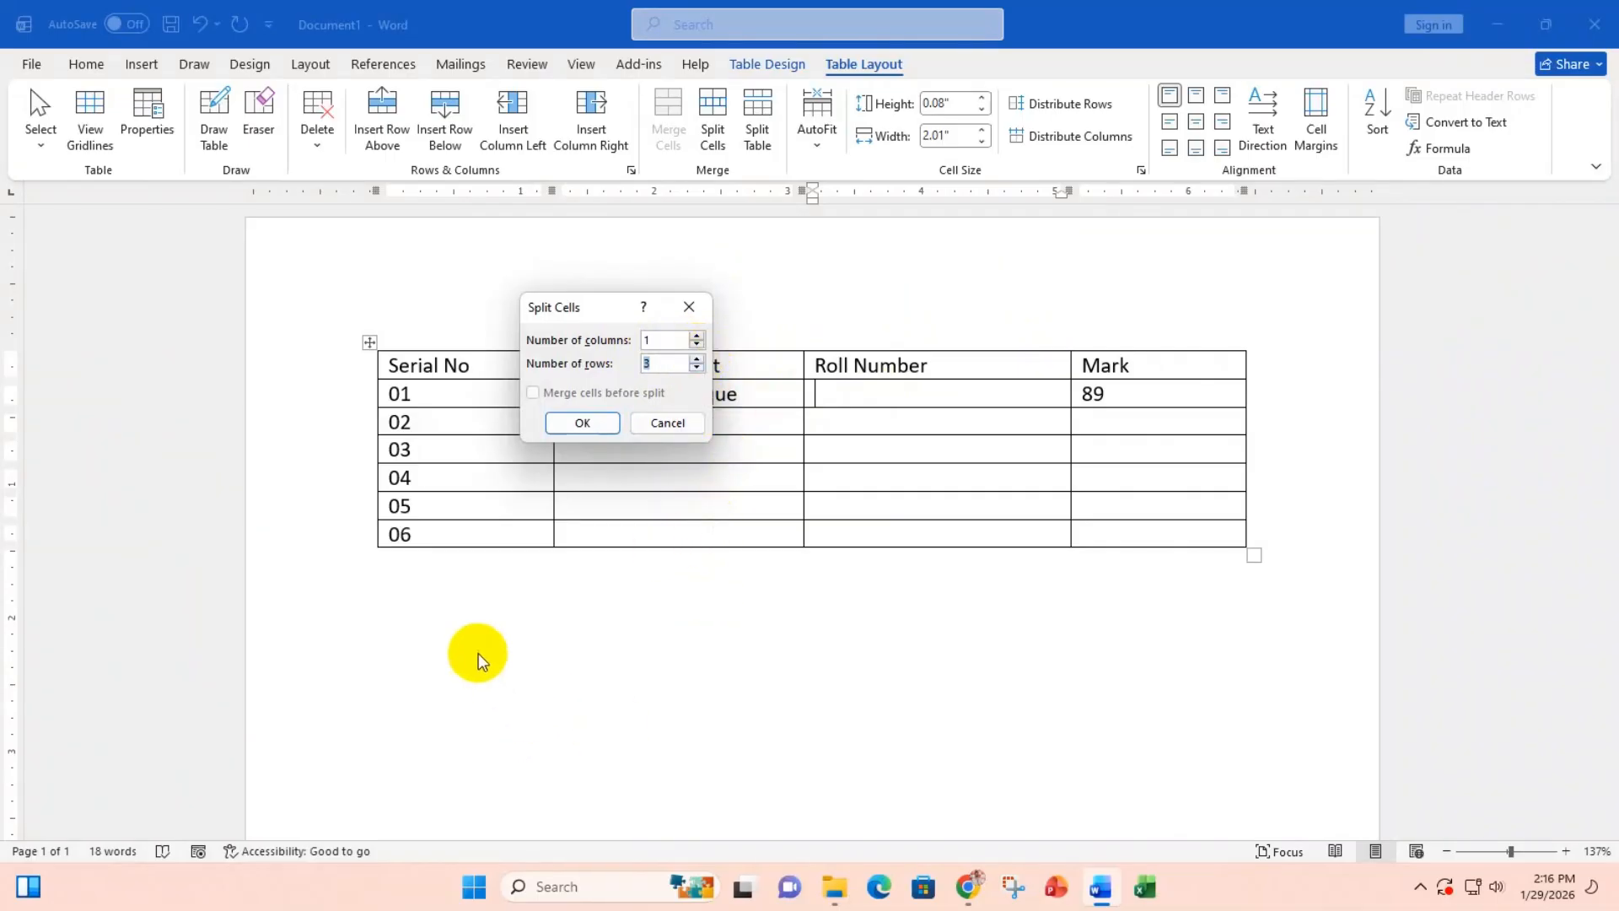
click(582, 424)
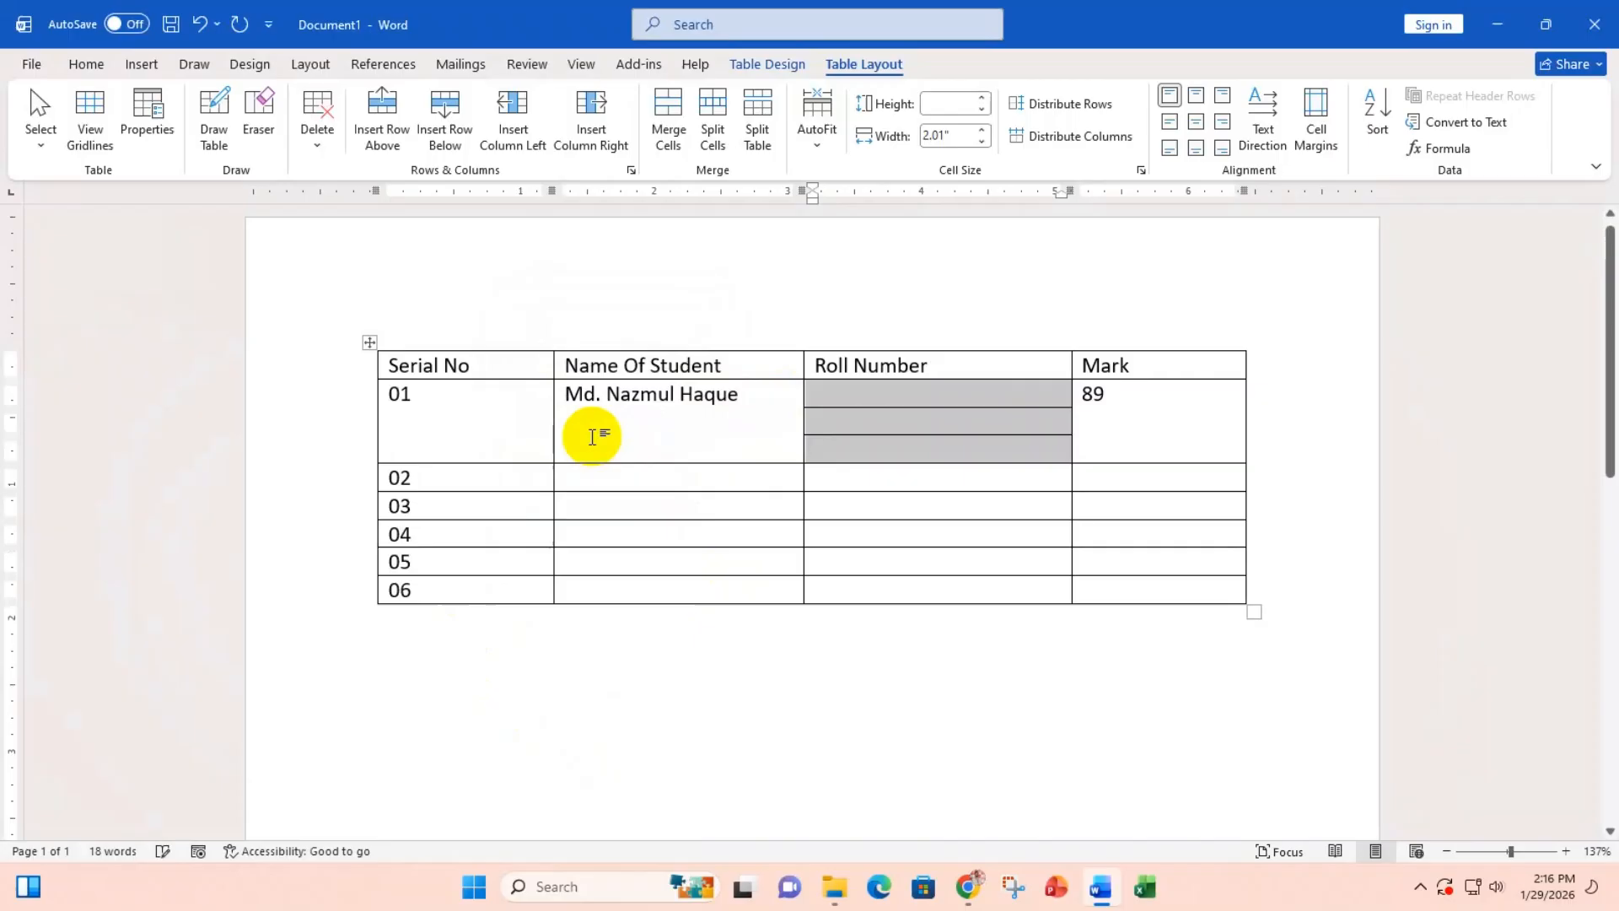
click(911, 430)
drag(904, 403, 904, 447)
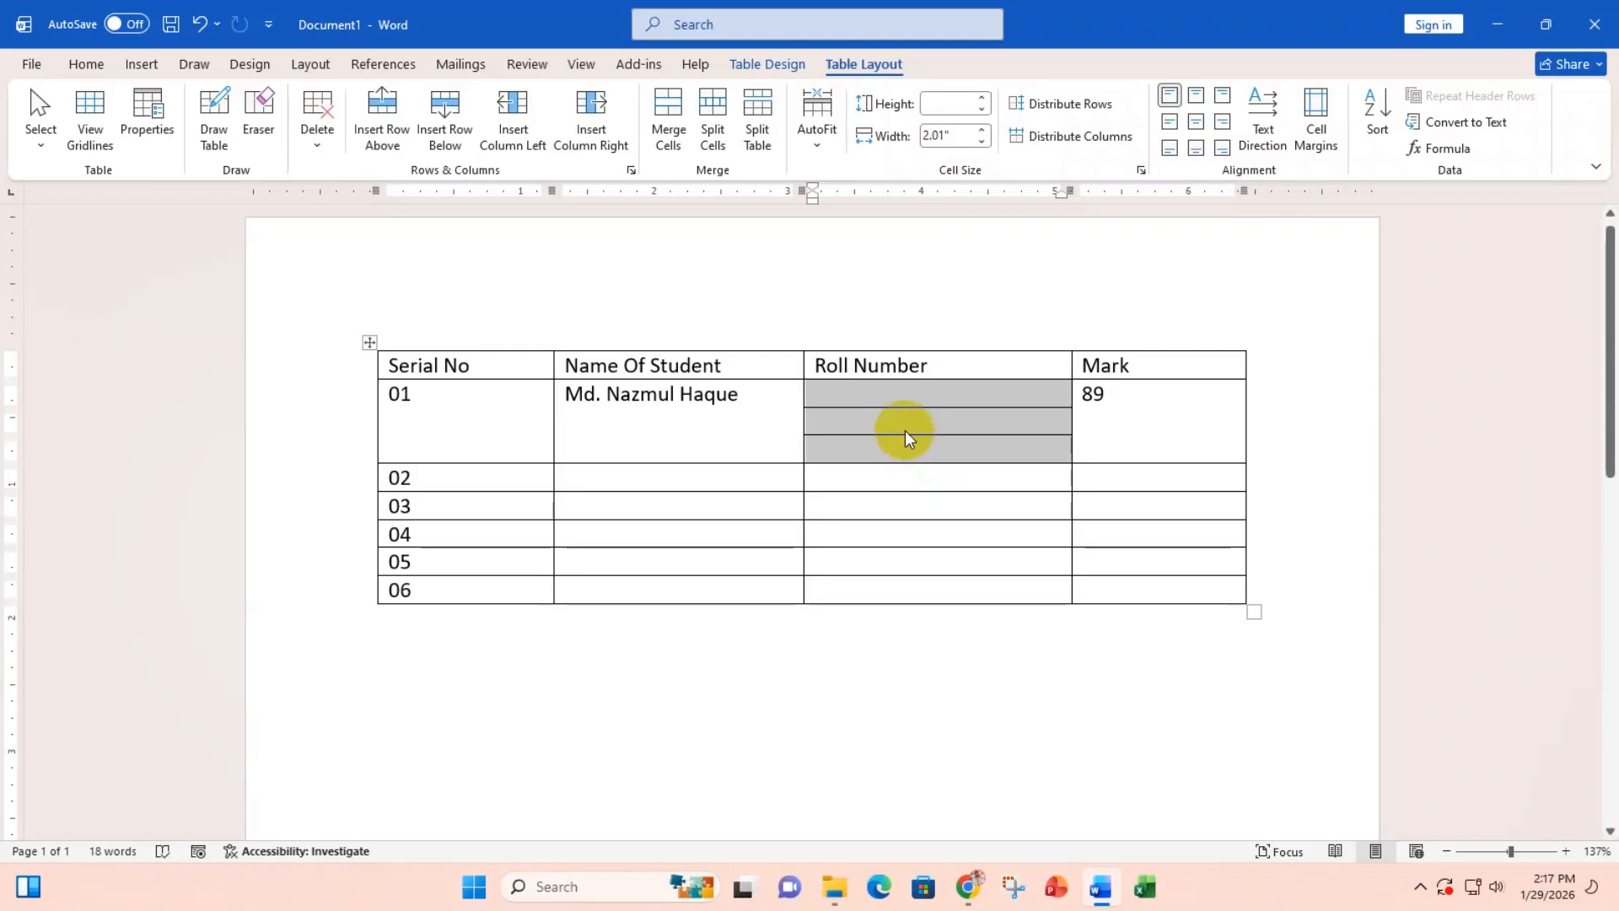
key(ctrl+z)
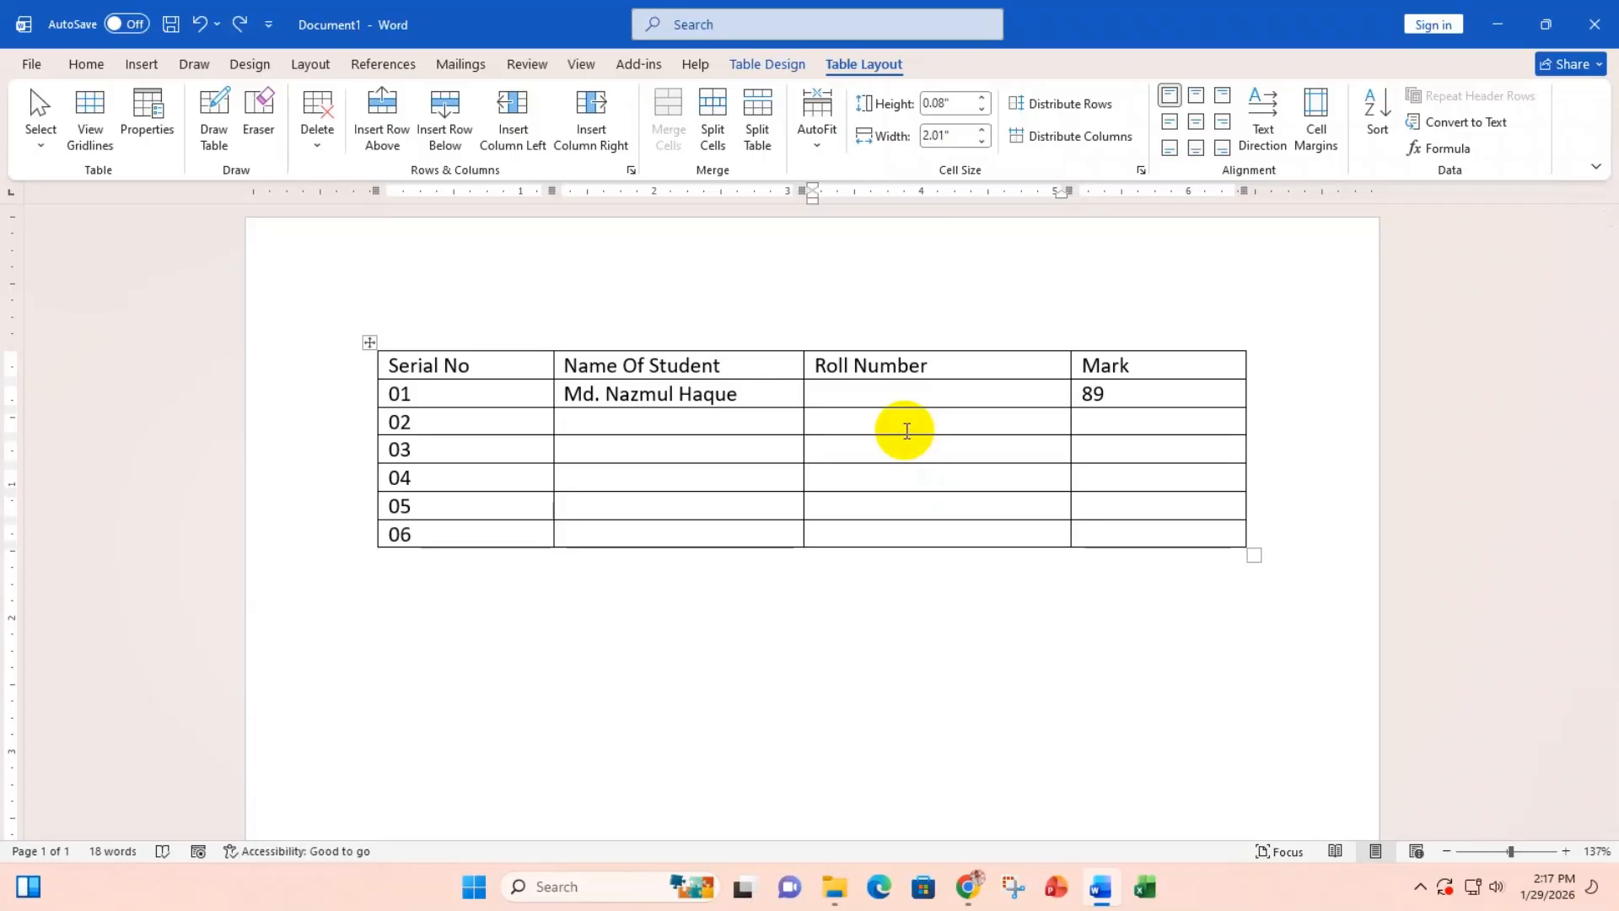
click(716, 115)
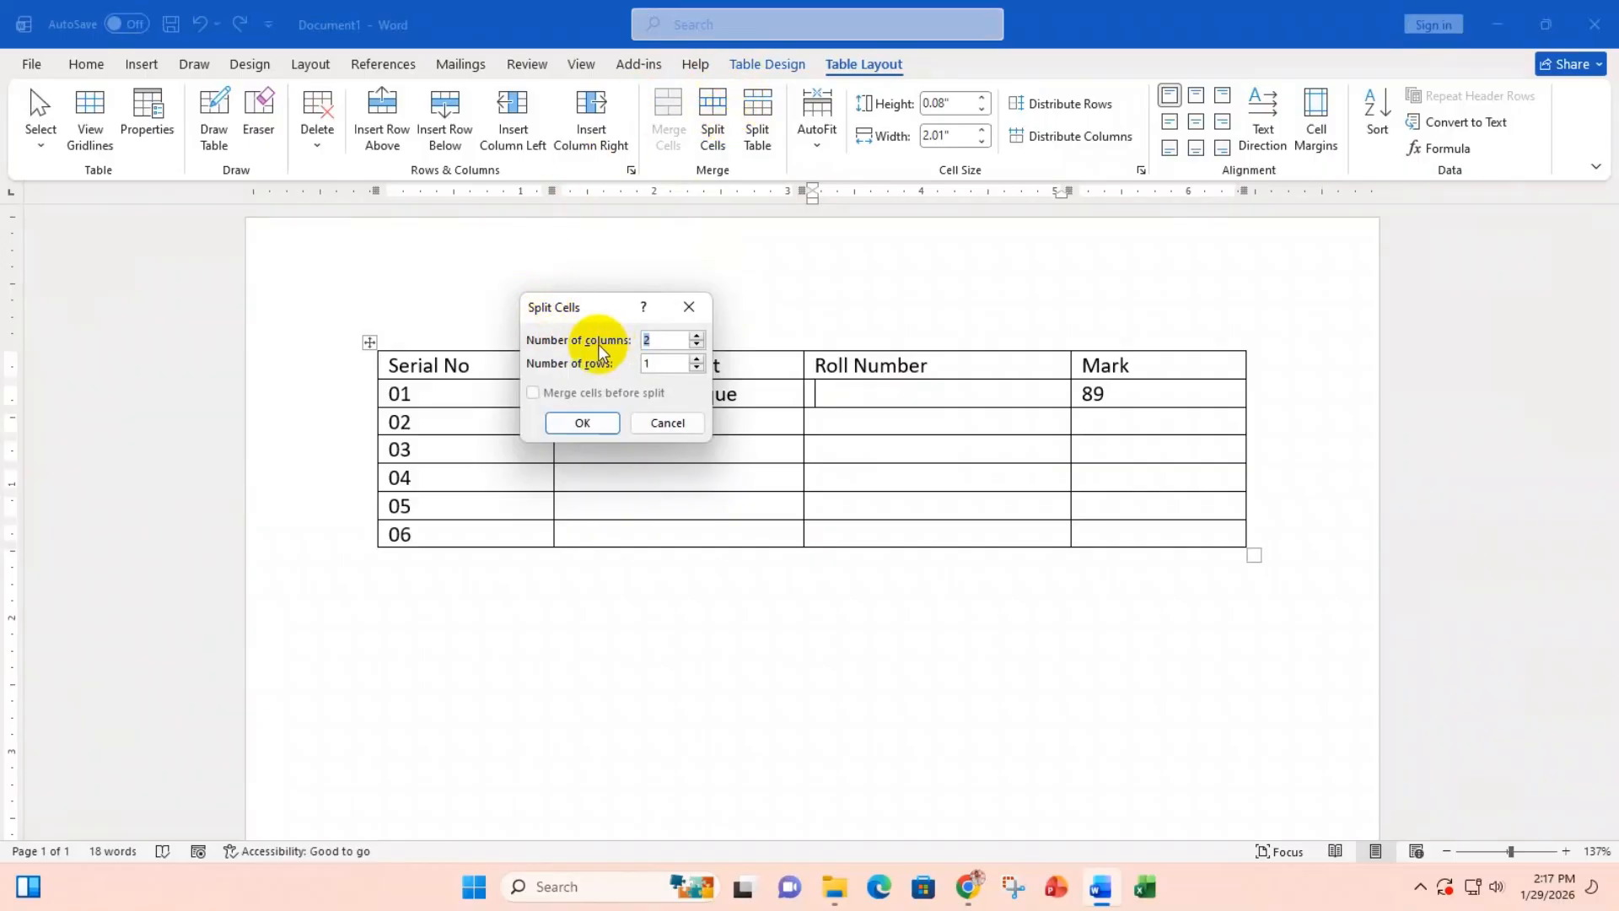
click(695, 359)
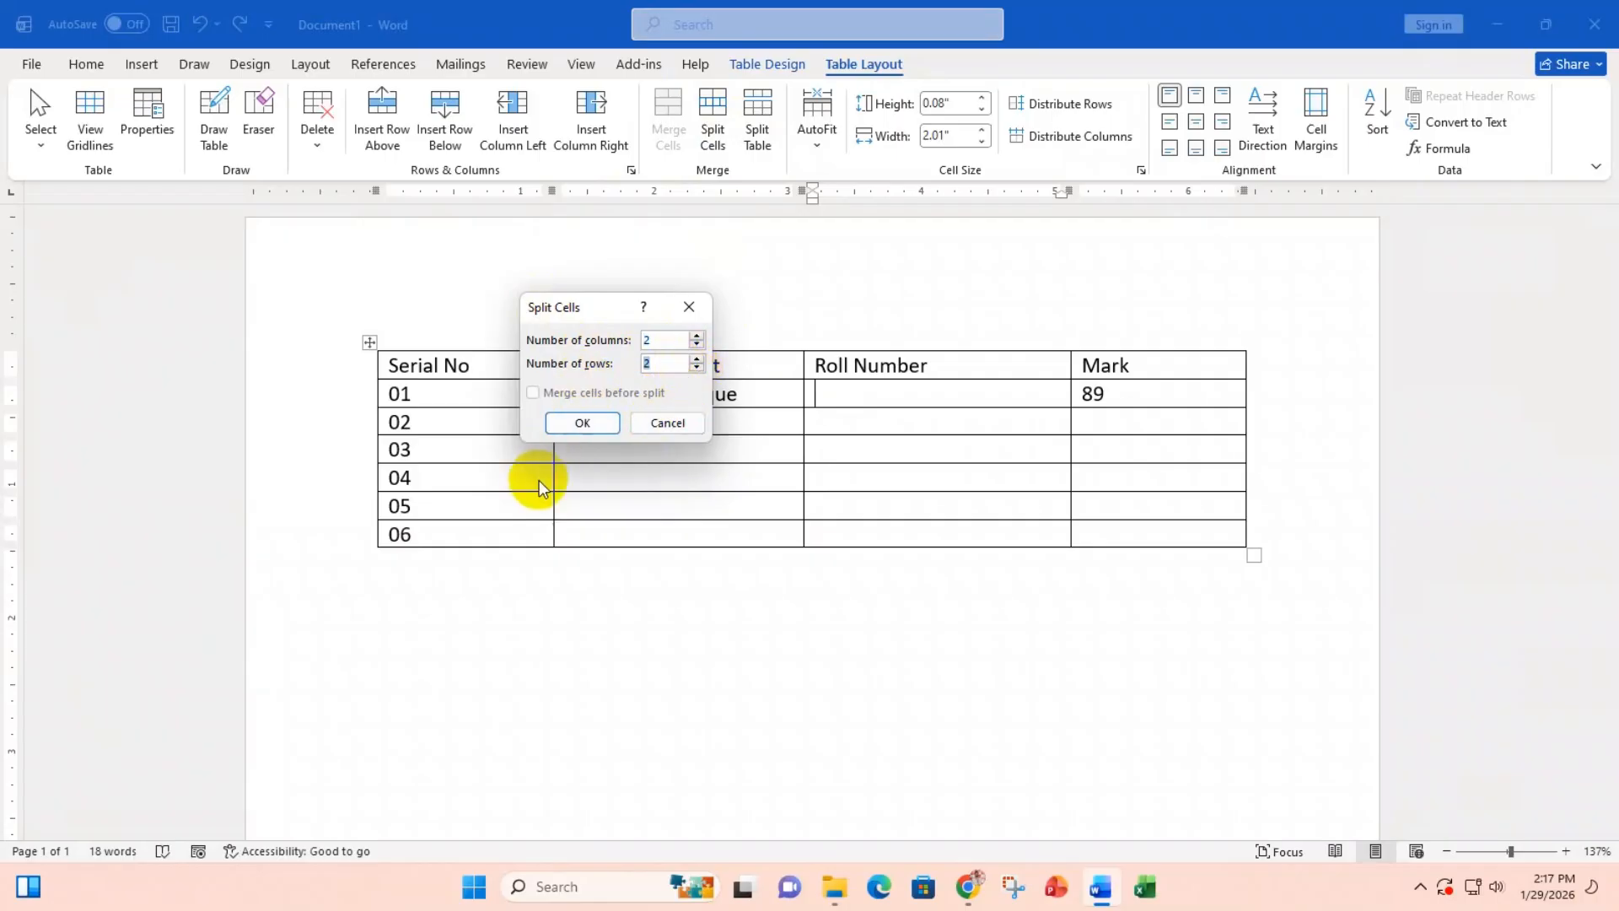
click(592, 426)
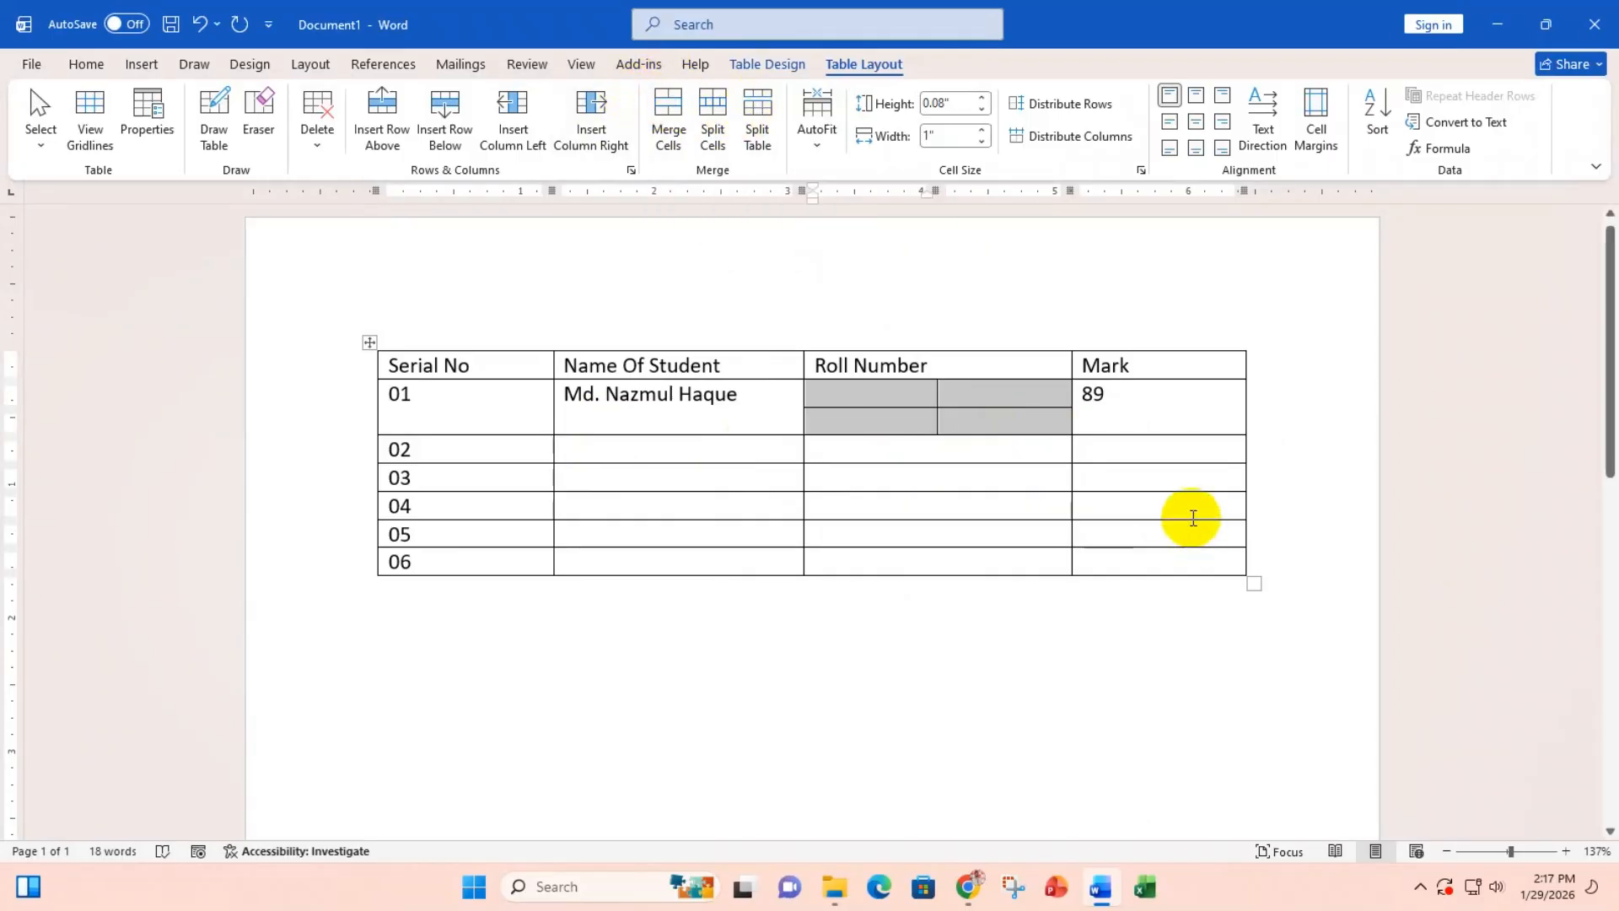
key(ctrl+z)
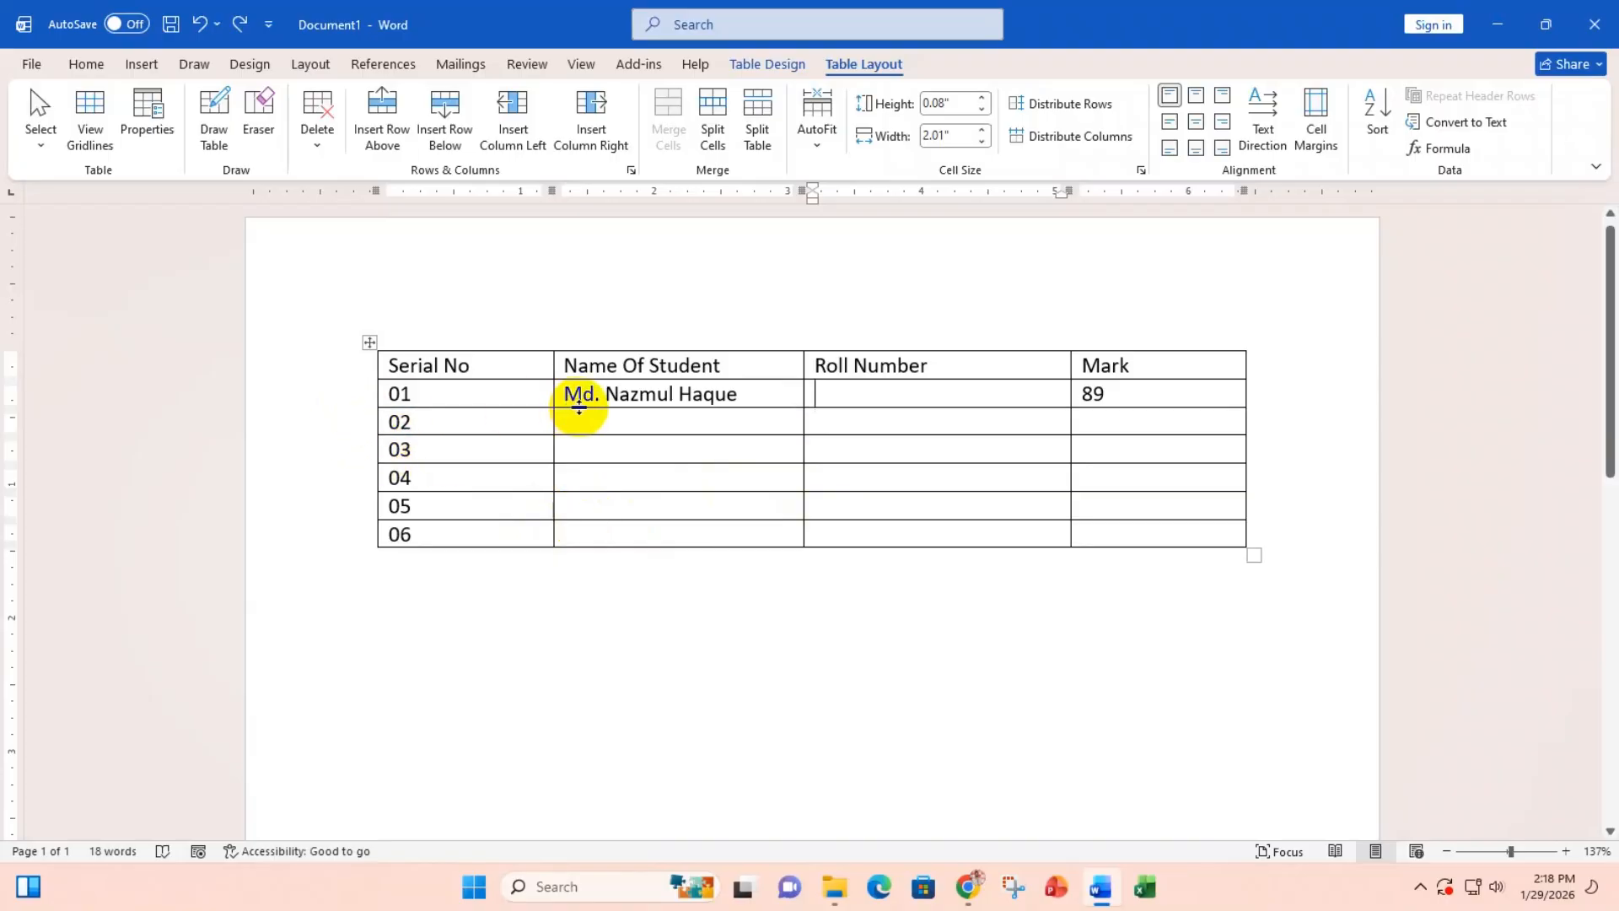
click(341, 459)
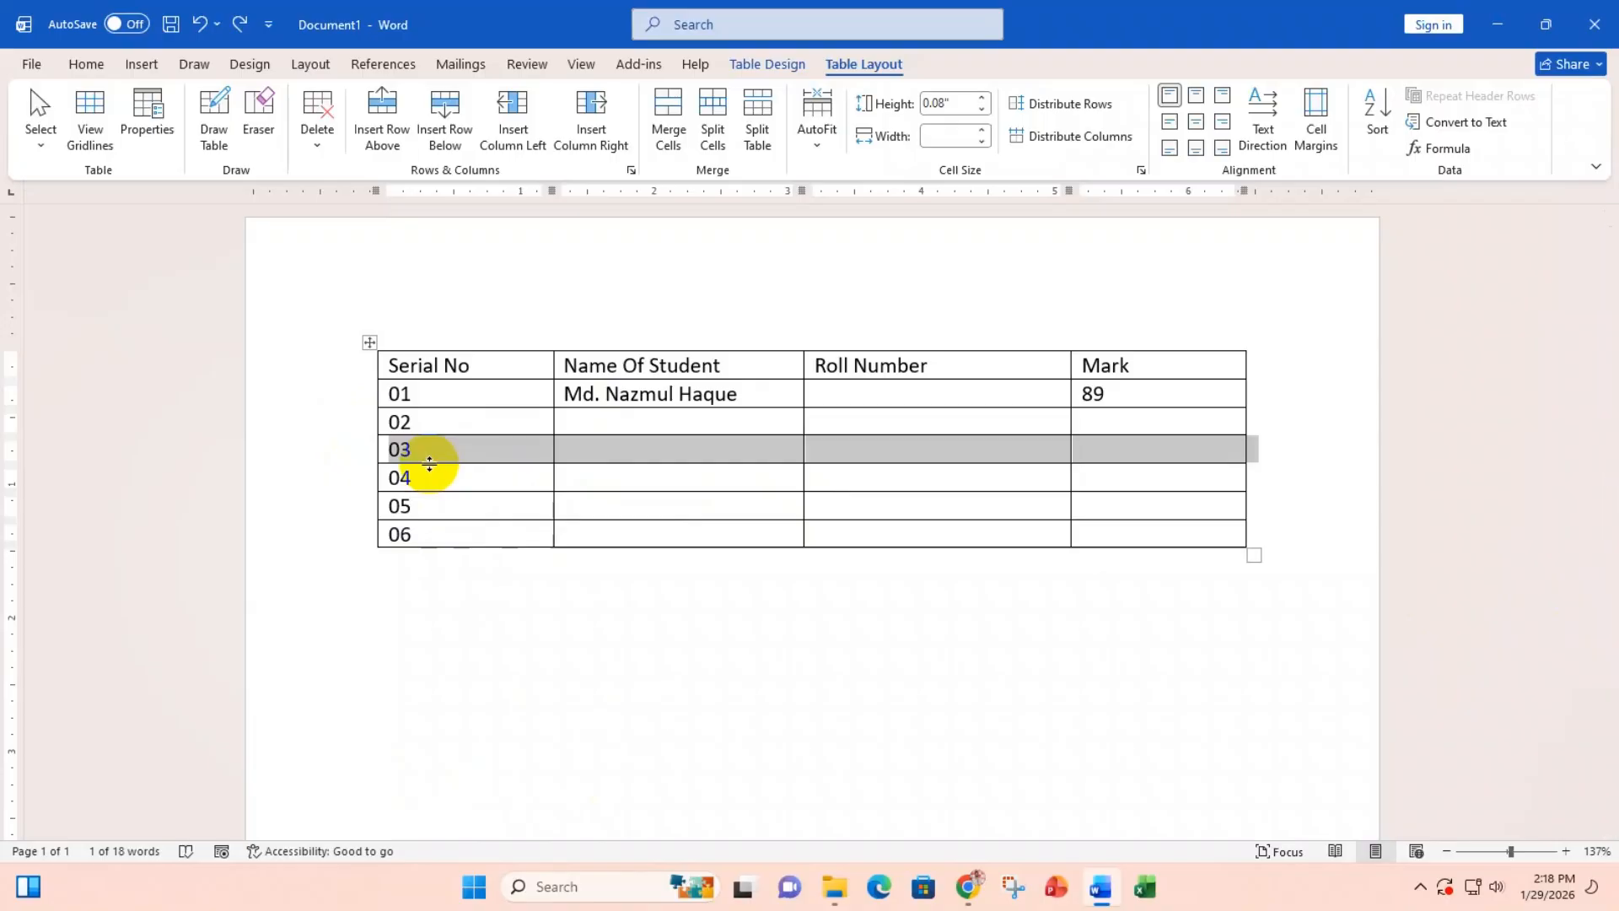
click(758, 120)
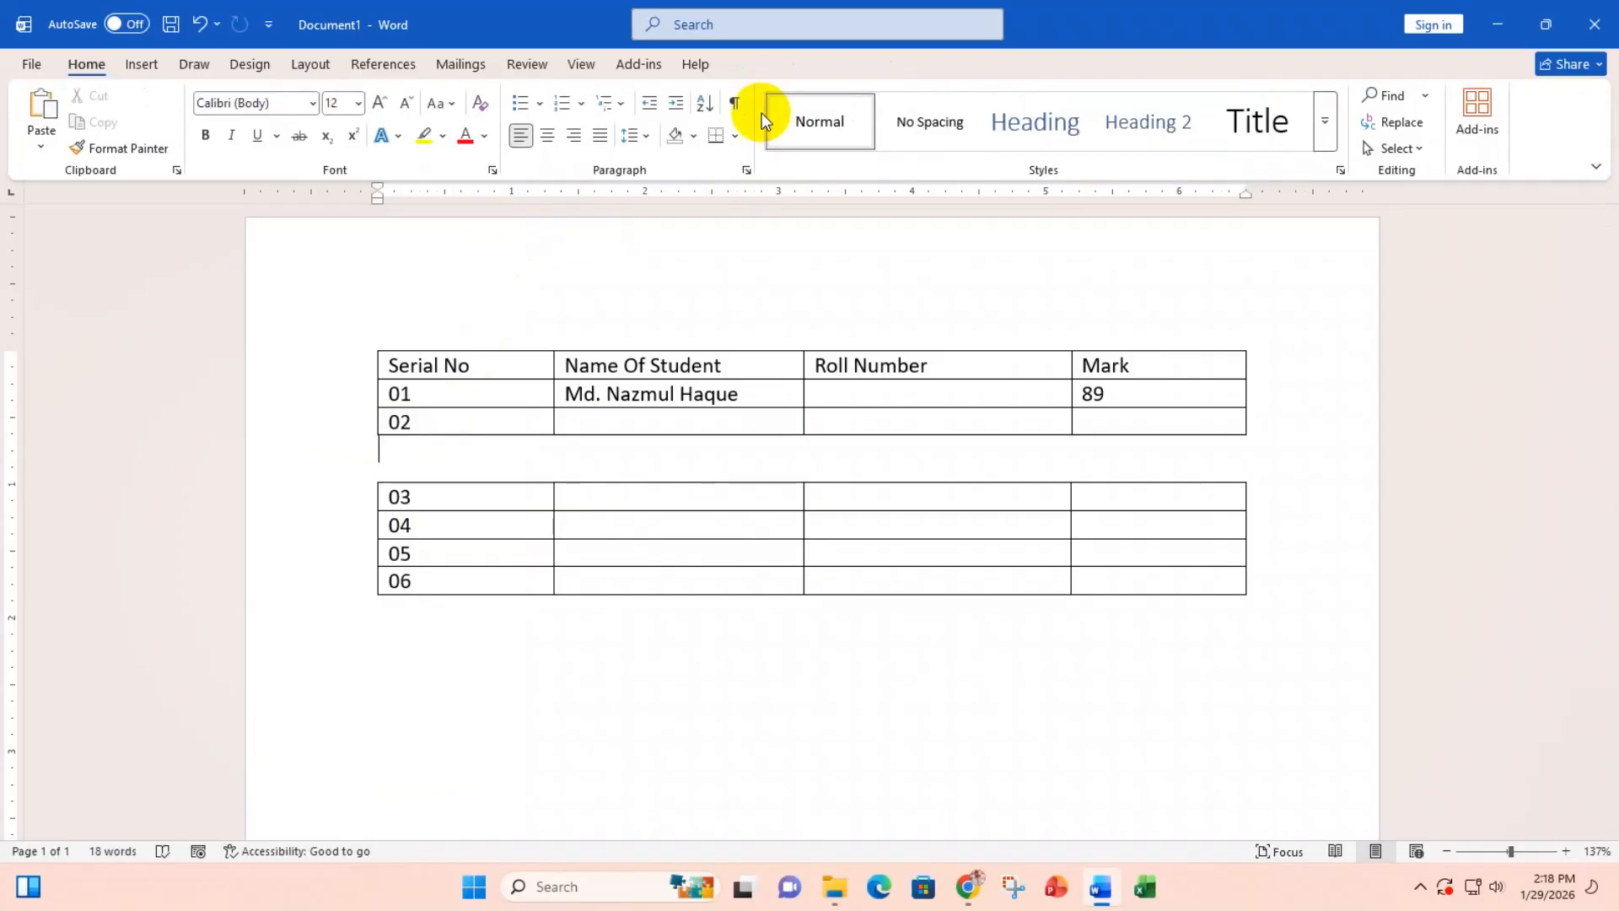
click(463, 524)
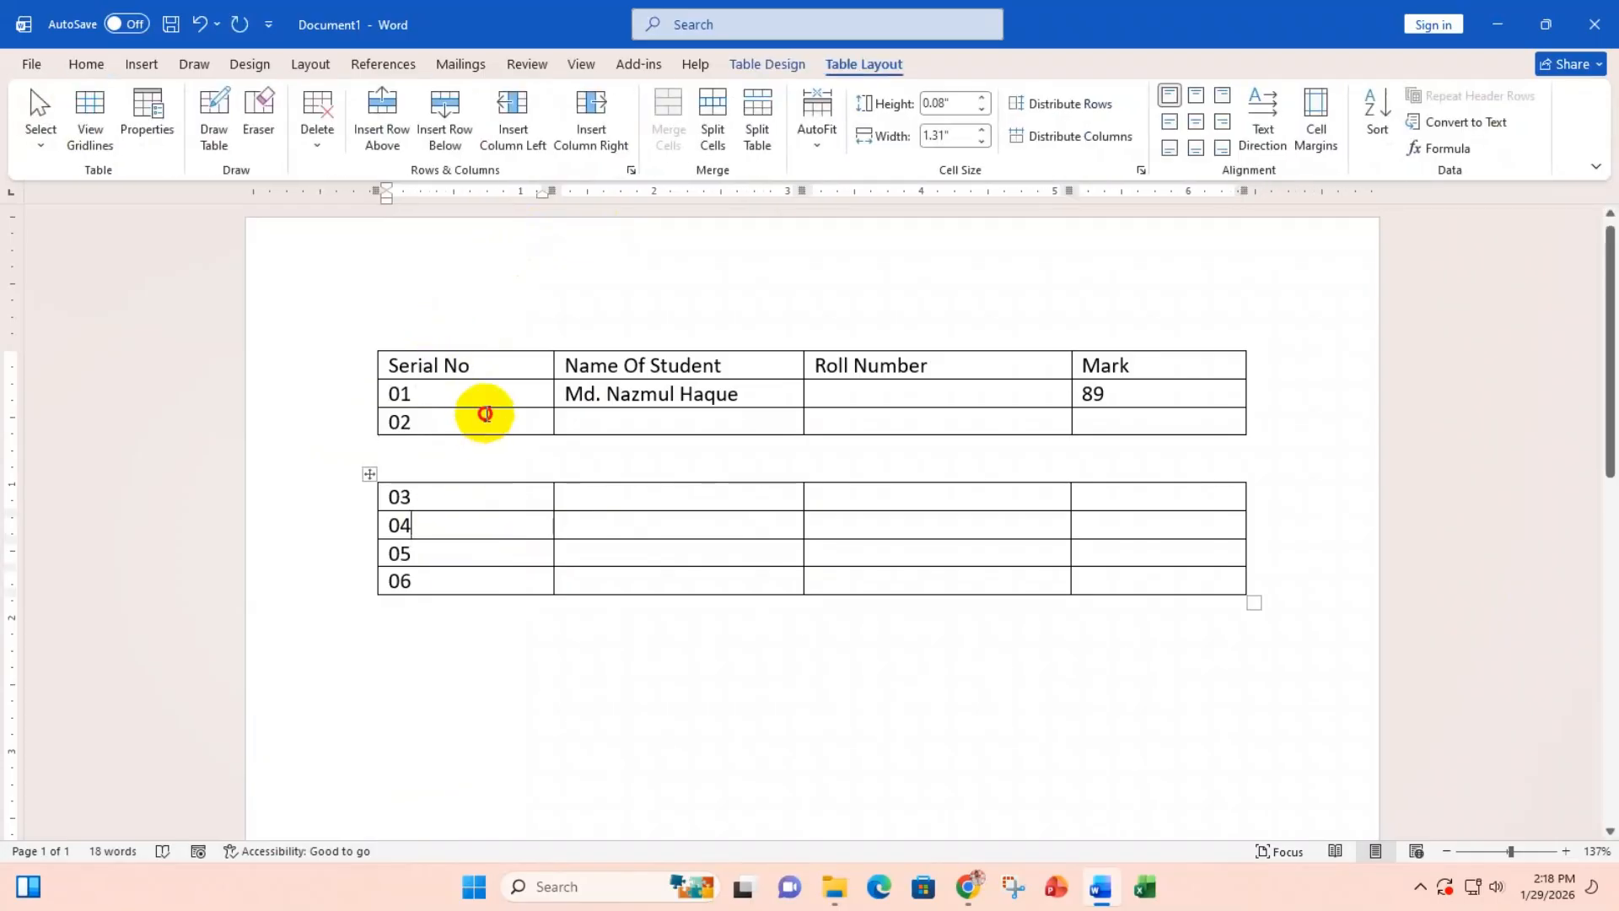
click(485, 413)
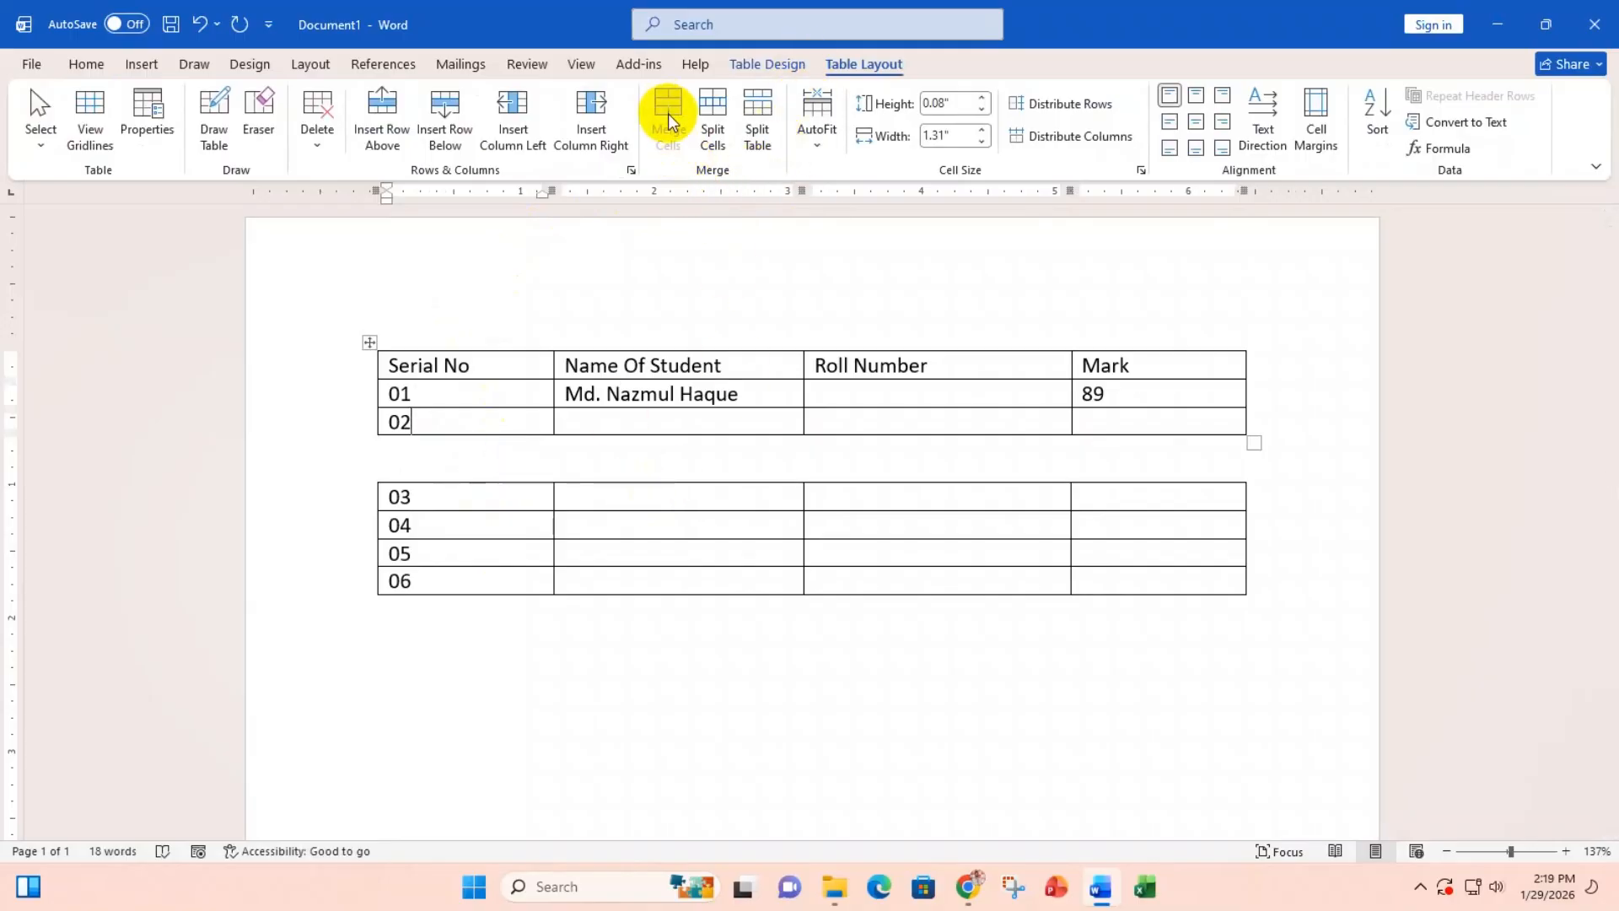
click(446, 475)
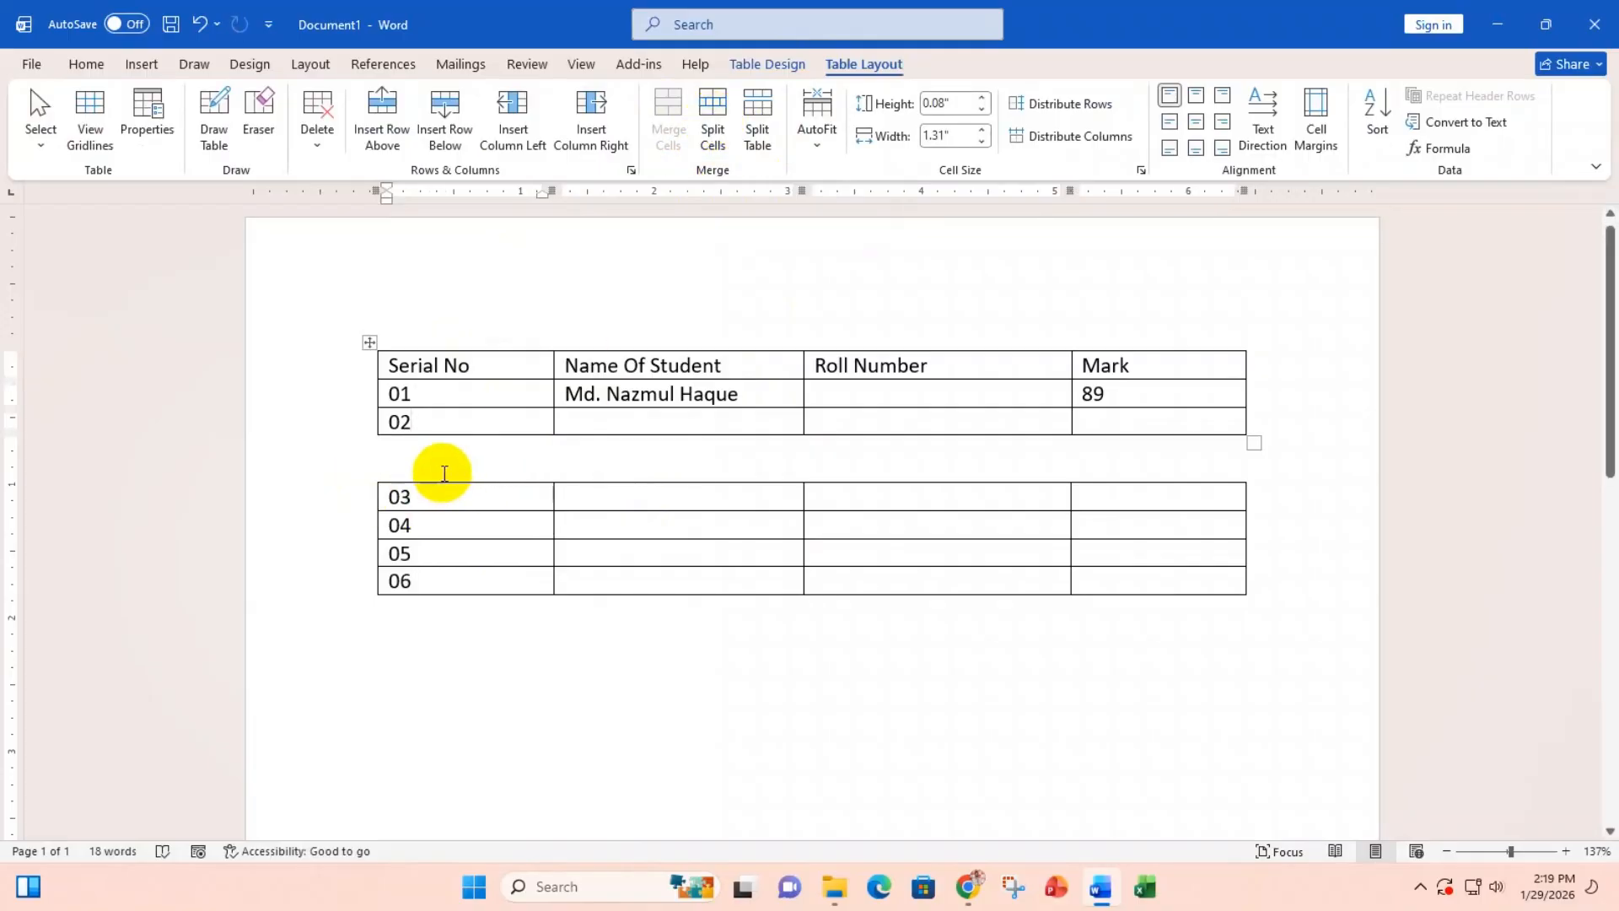
click(397, 459)
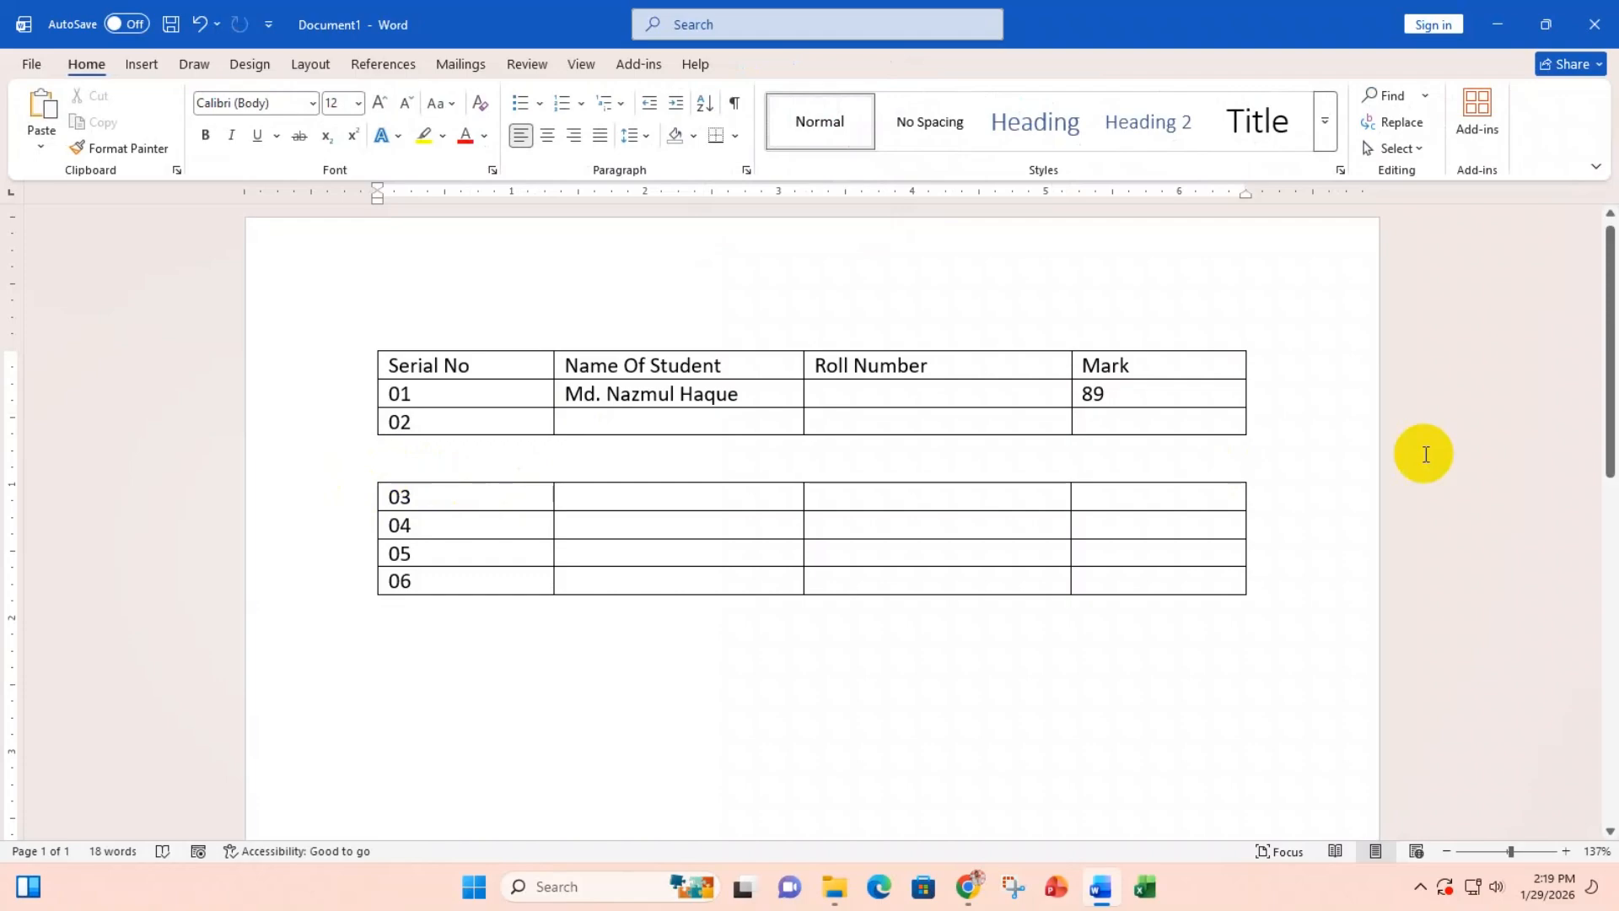
key(Delete)
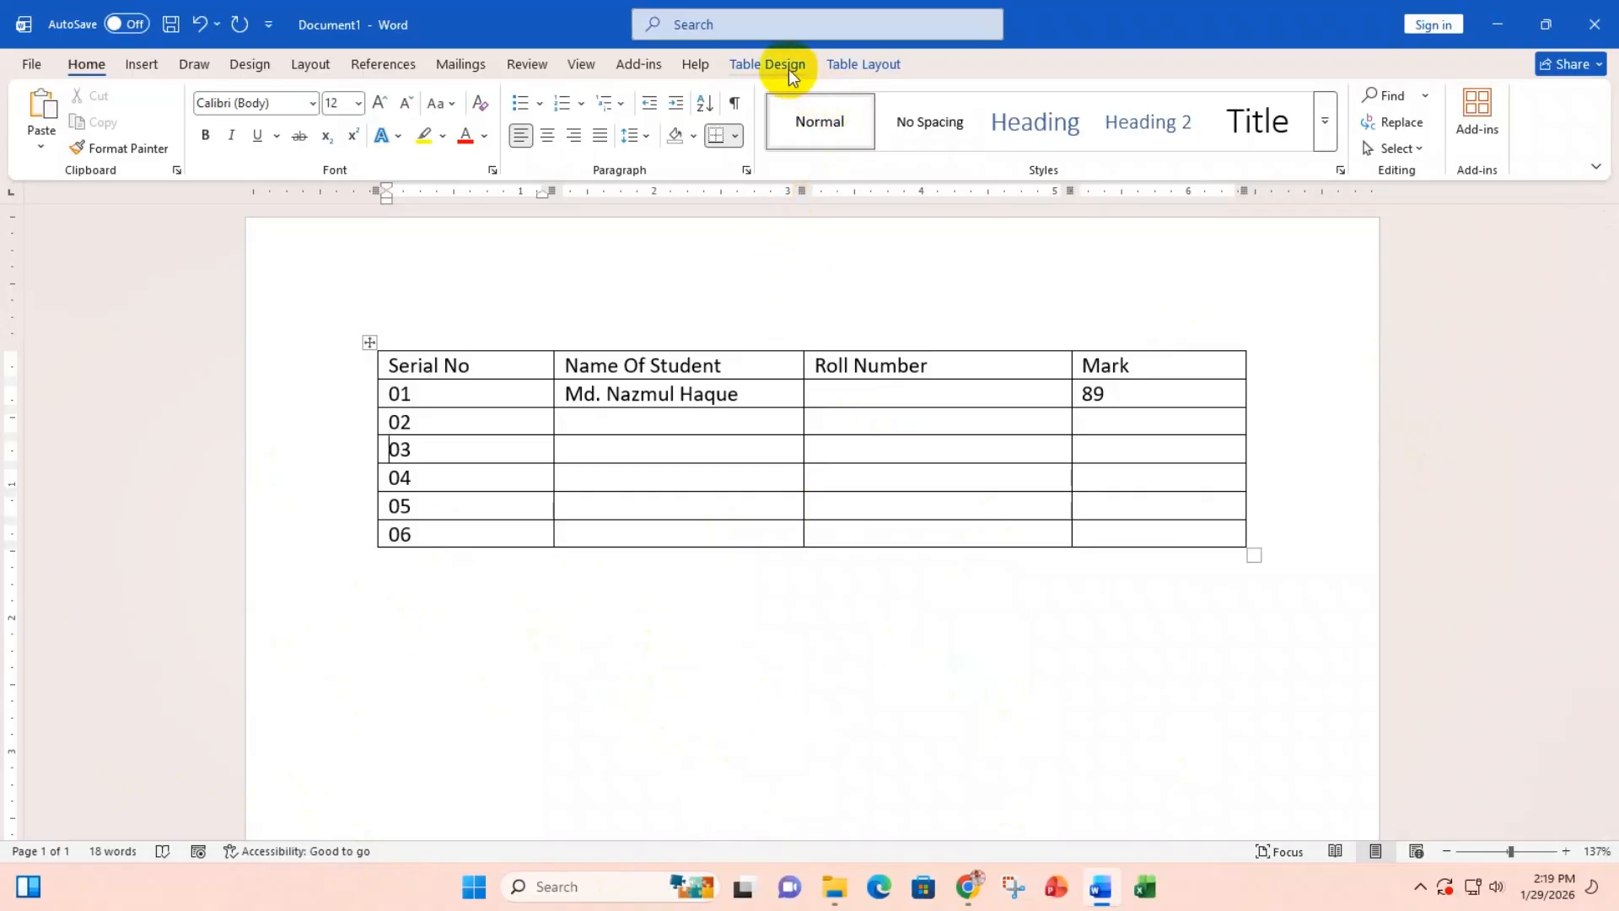
Step: Check the AutoFit options without changes, then nudge the Serial No column border slightly left
click(862, 64)
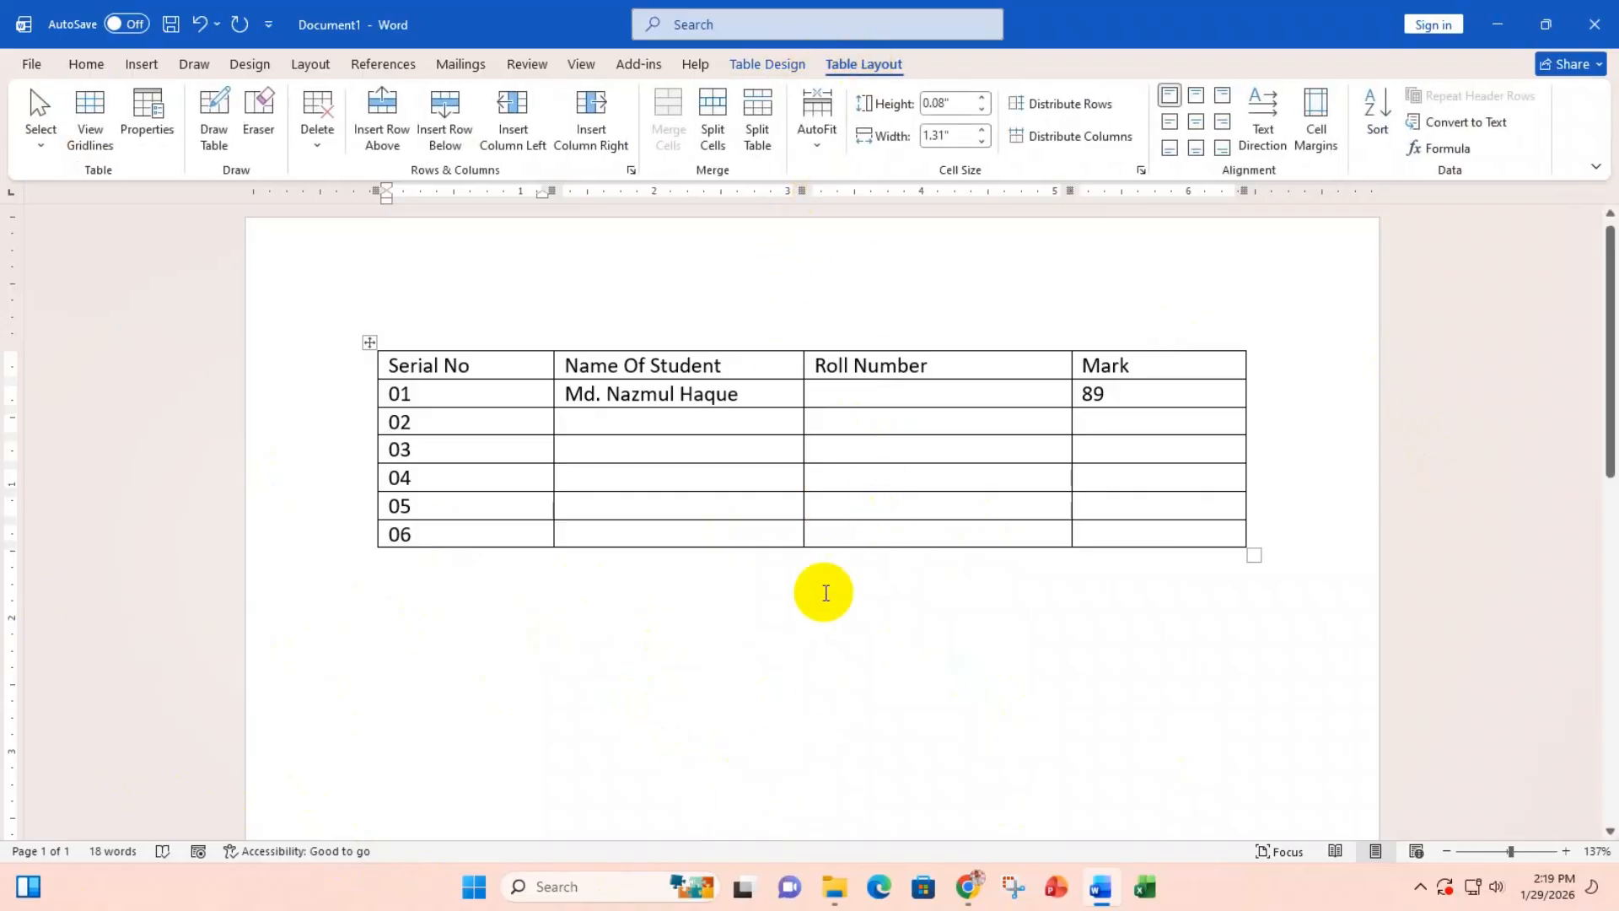
click(523, 364)
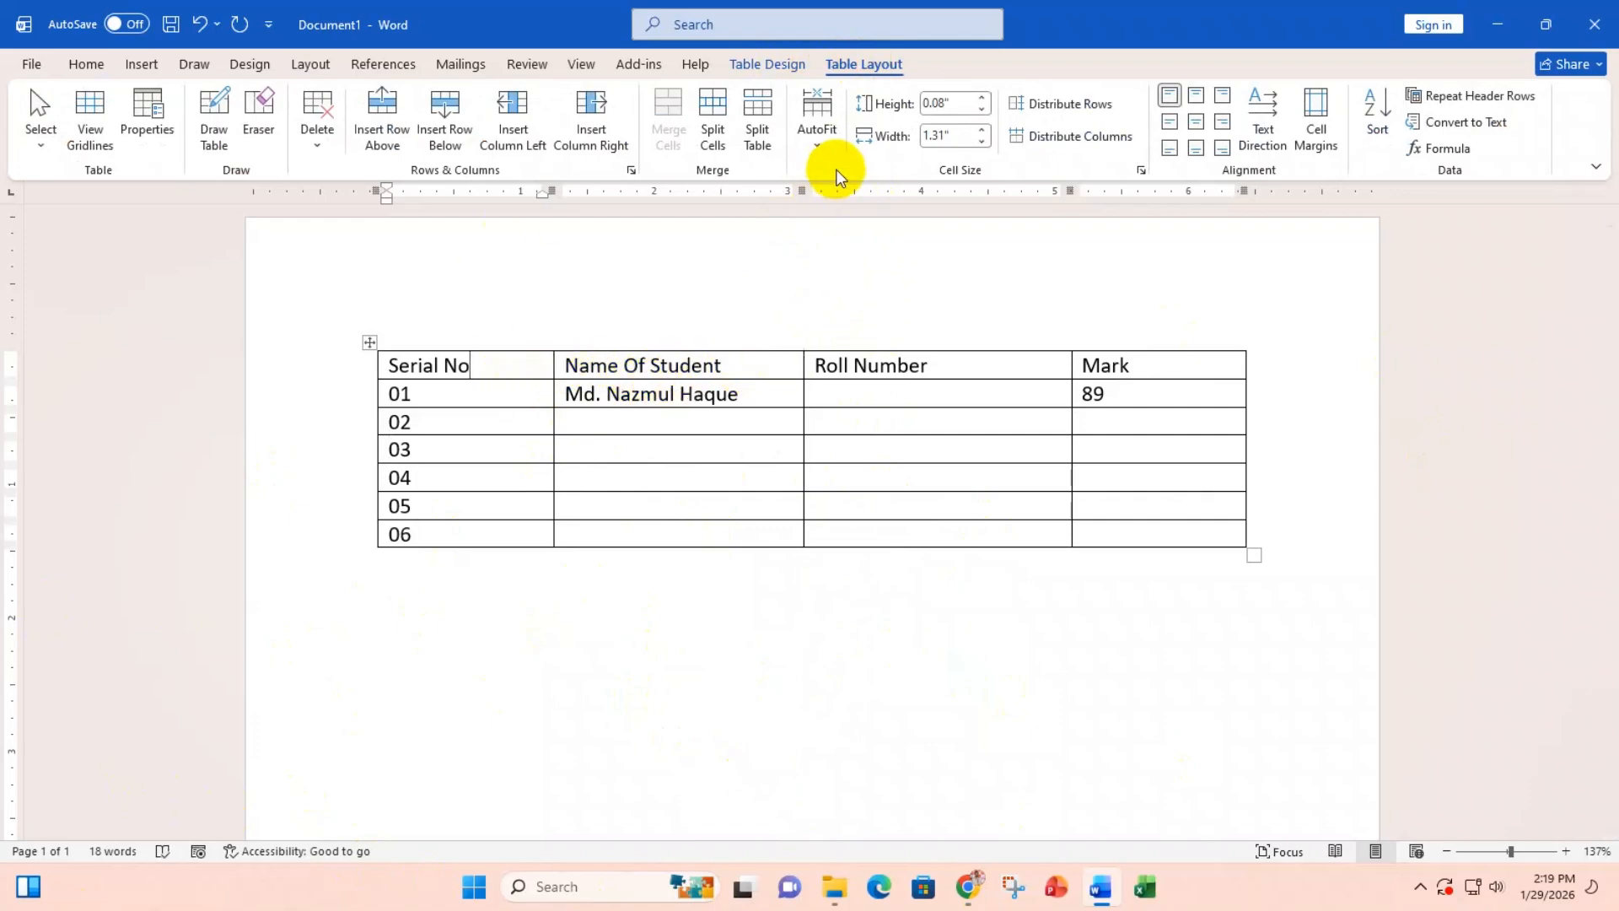
click(818, 145)
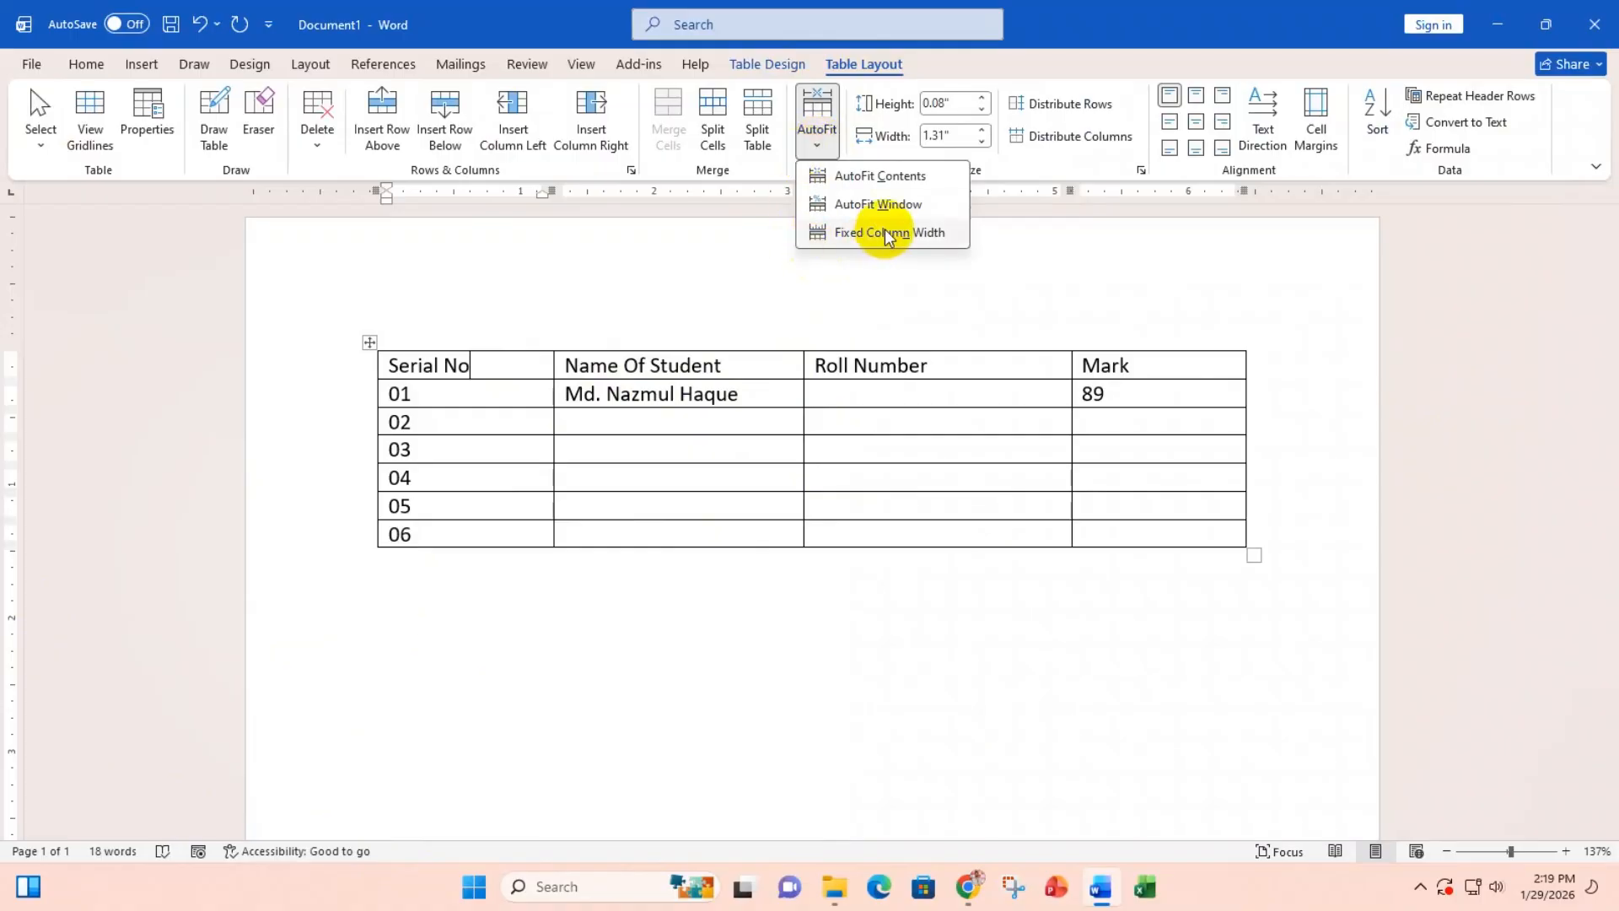
click(817, 143)
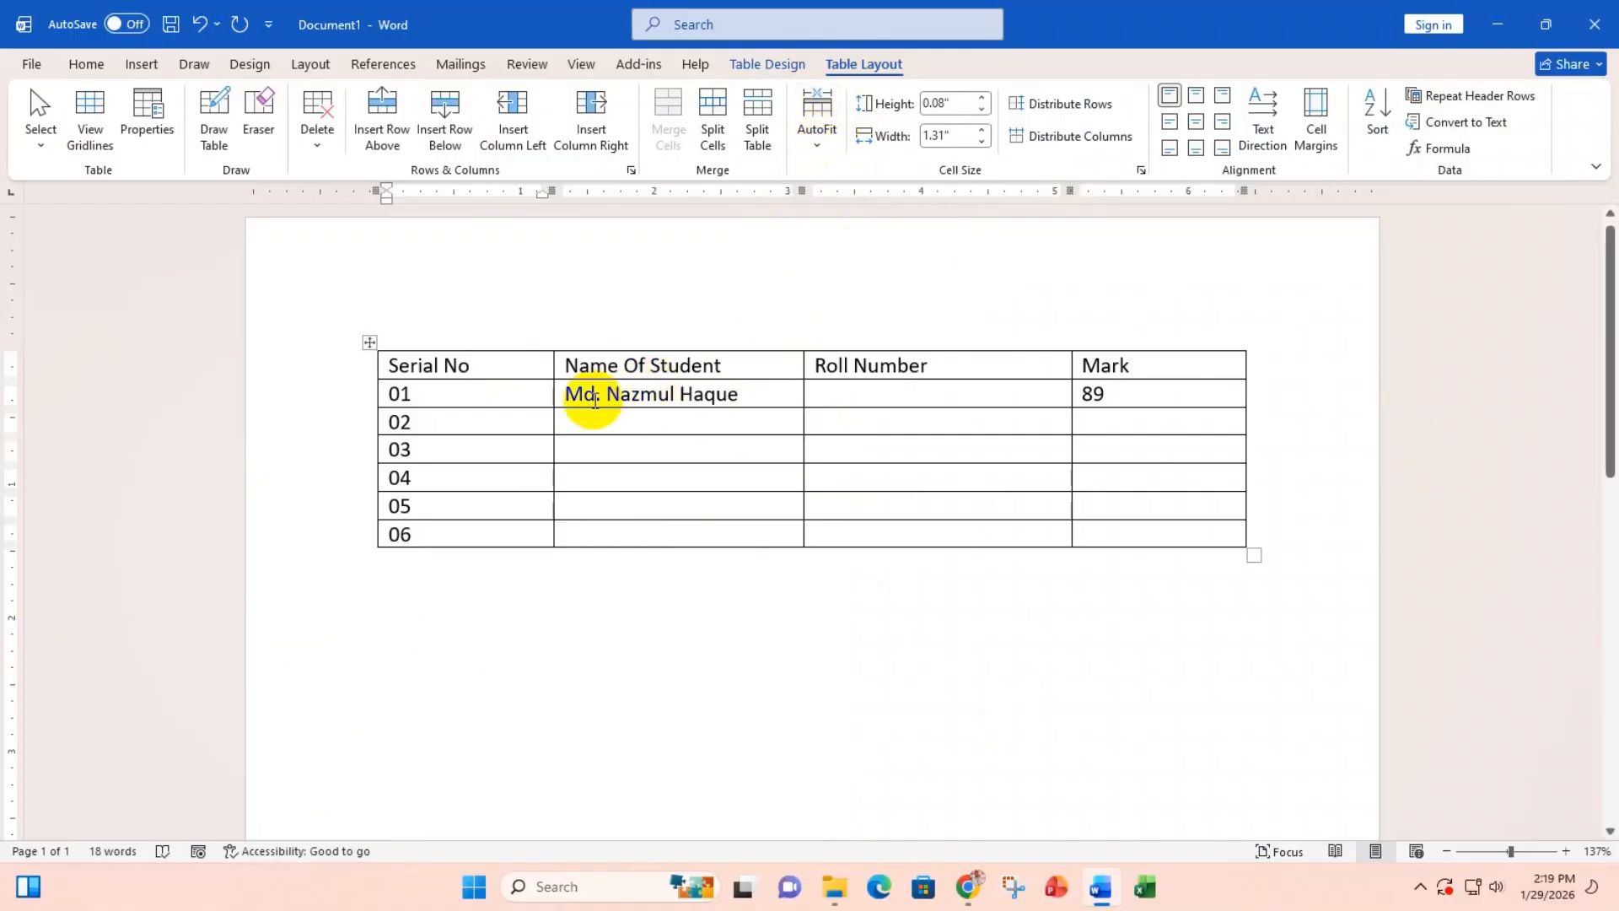
mouse_move(548, 394)
mouse_down()
mouse_move(473, 399)
mouse_move(544, 401)
mouse_up()
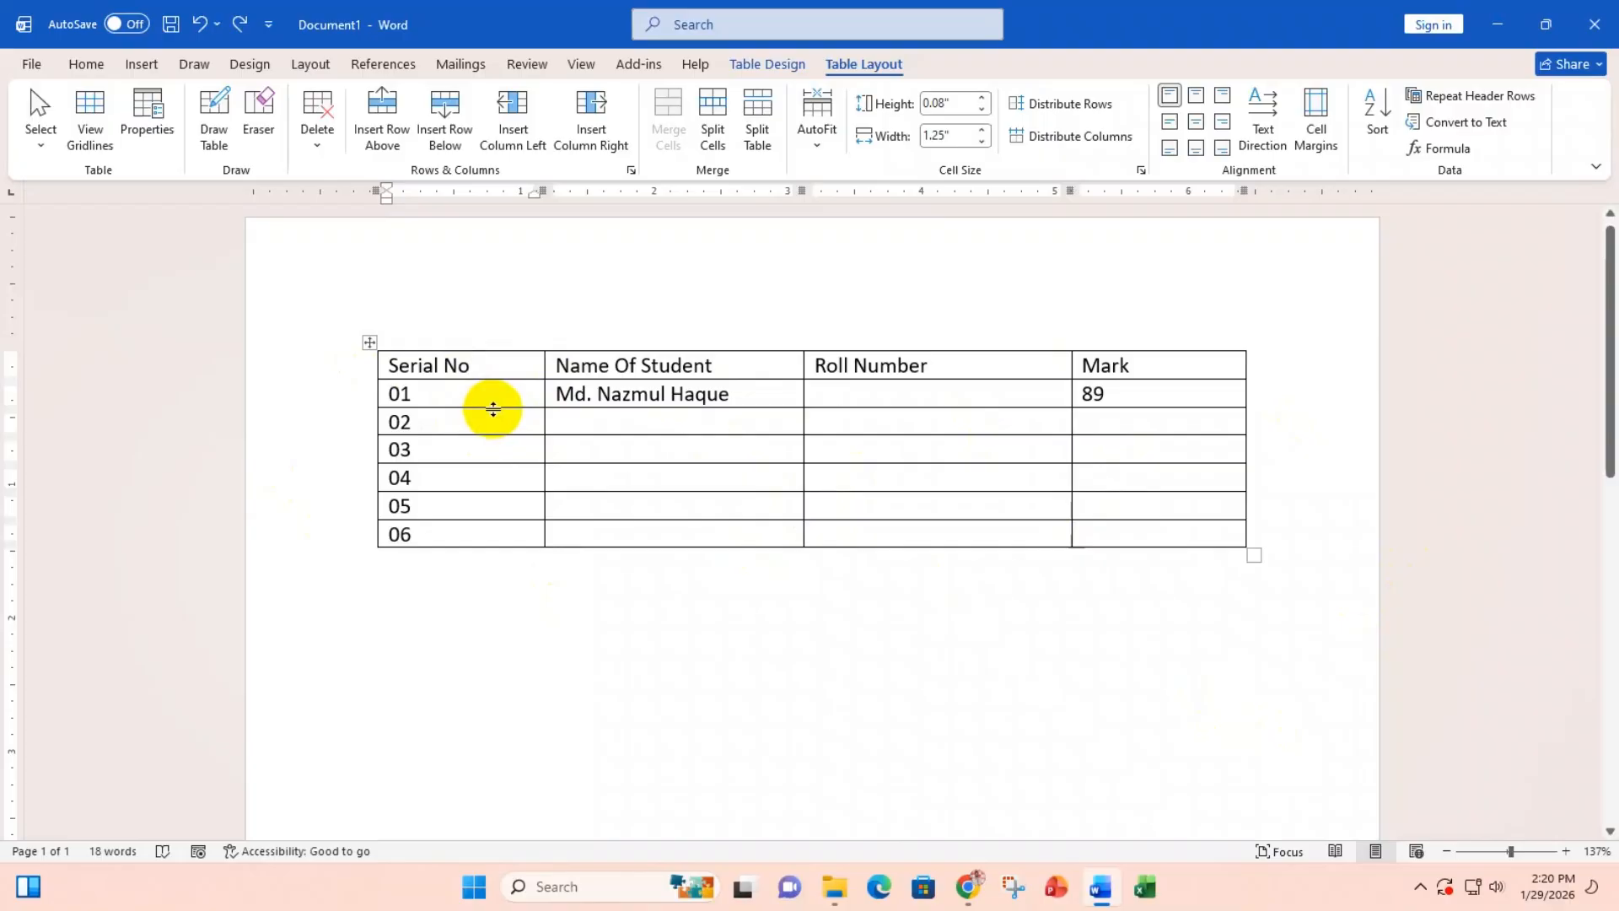
Step: Raise the Serial No header row height, then return it to its original height
click(487, 363)
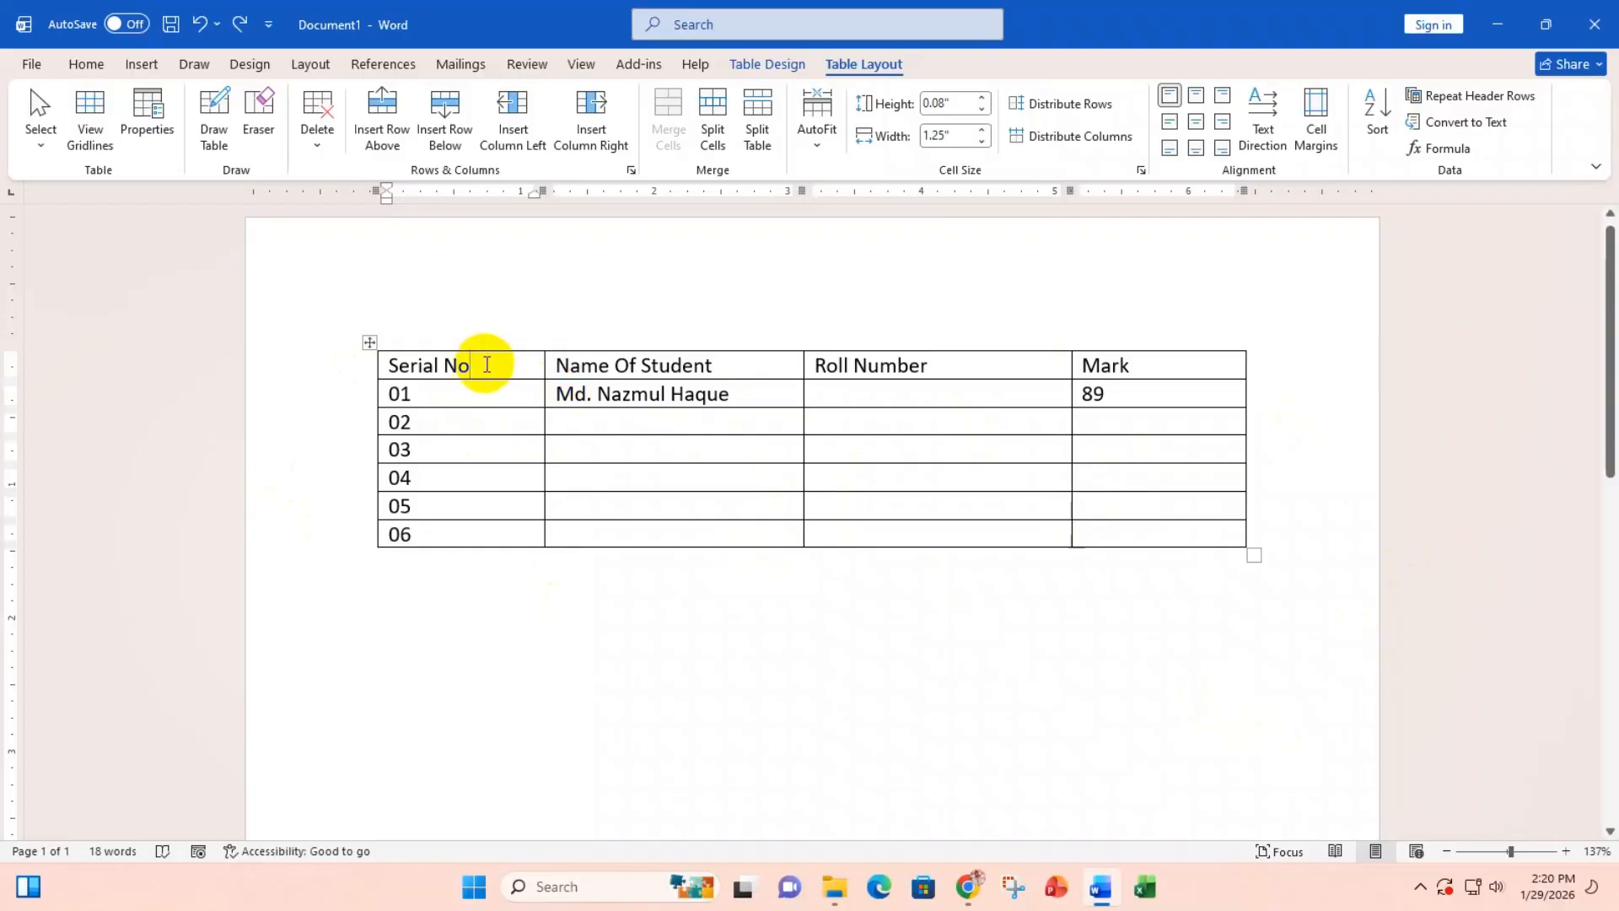
click(983, 98)
click(985, 99)
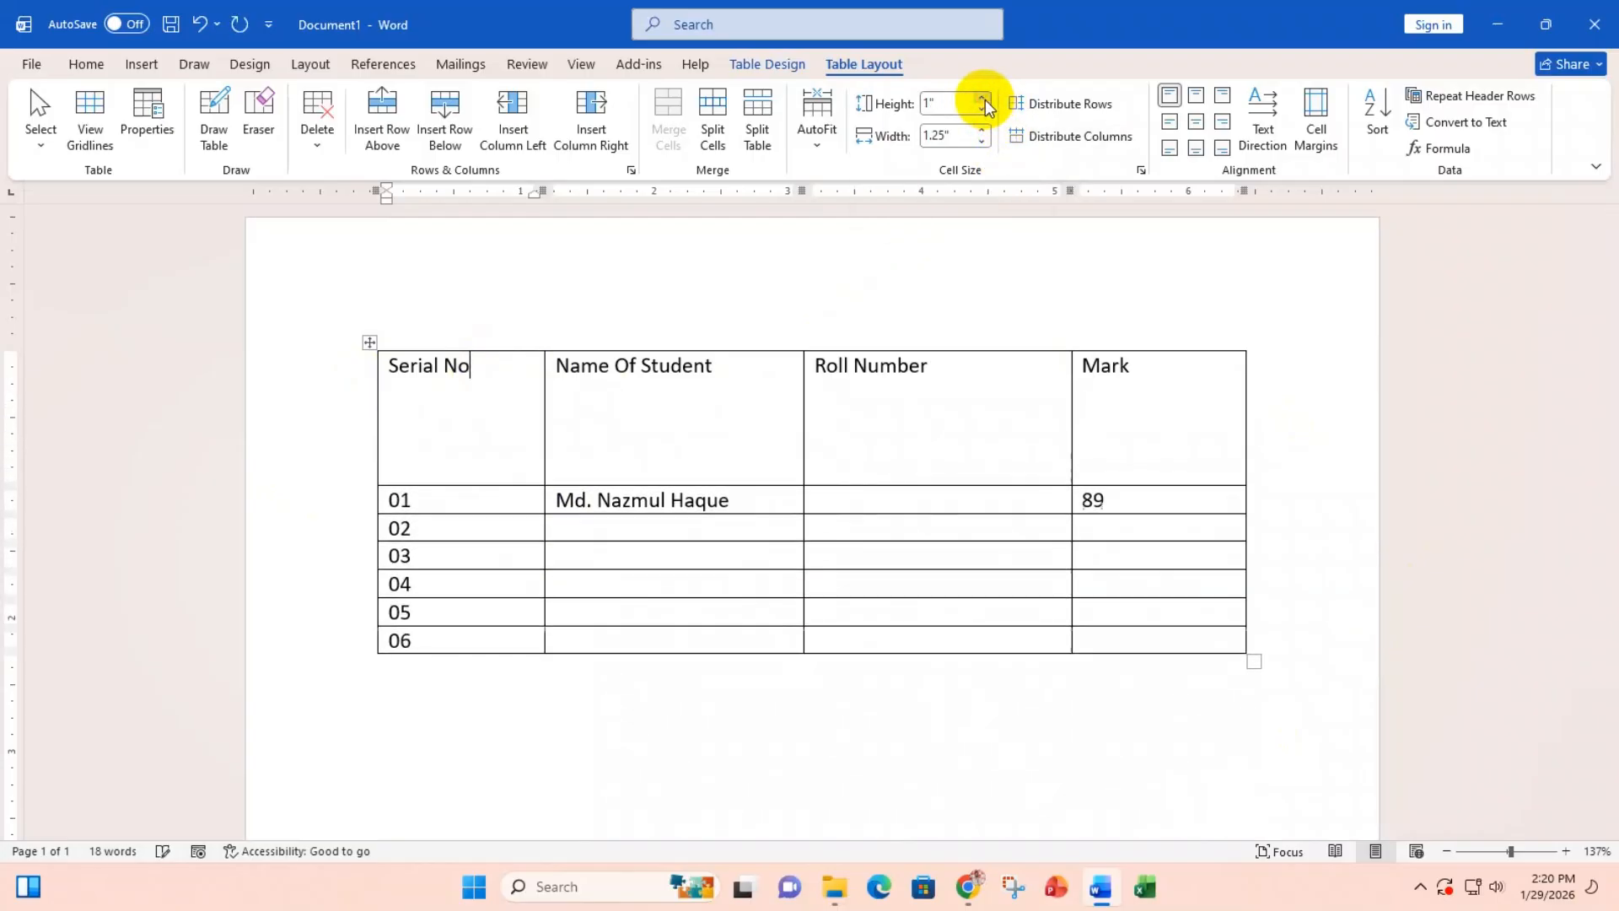
click(985, 99)
click(985, 100)
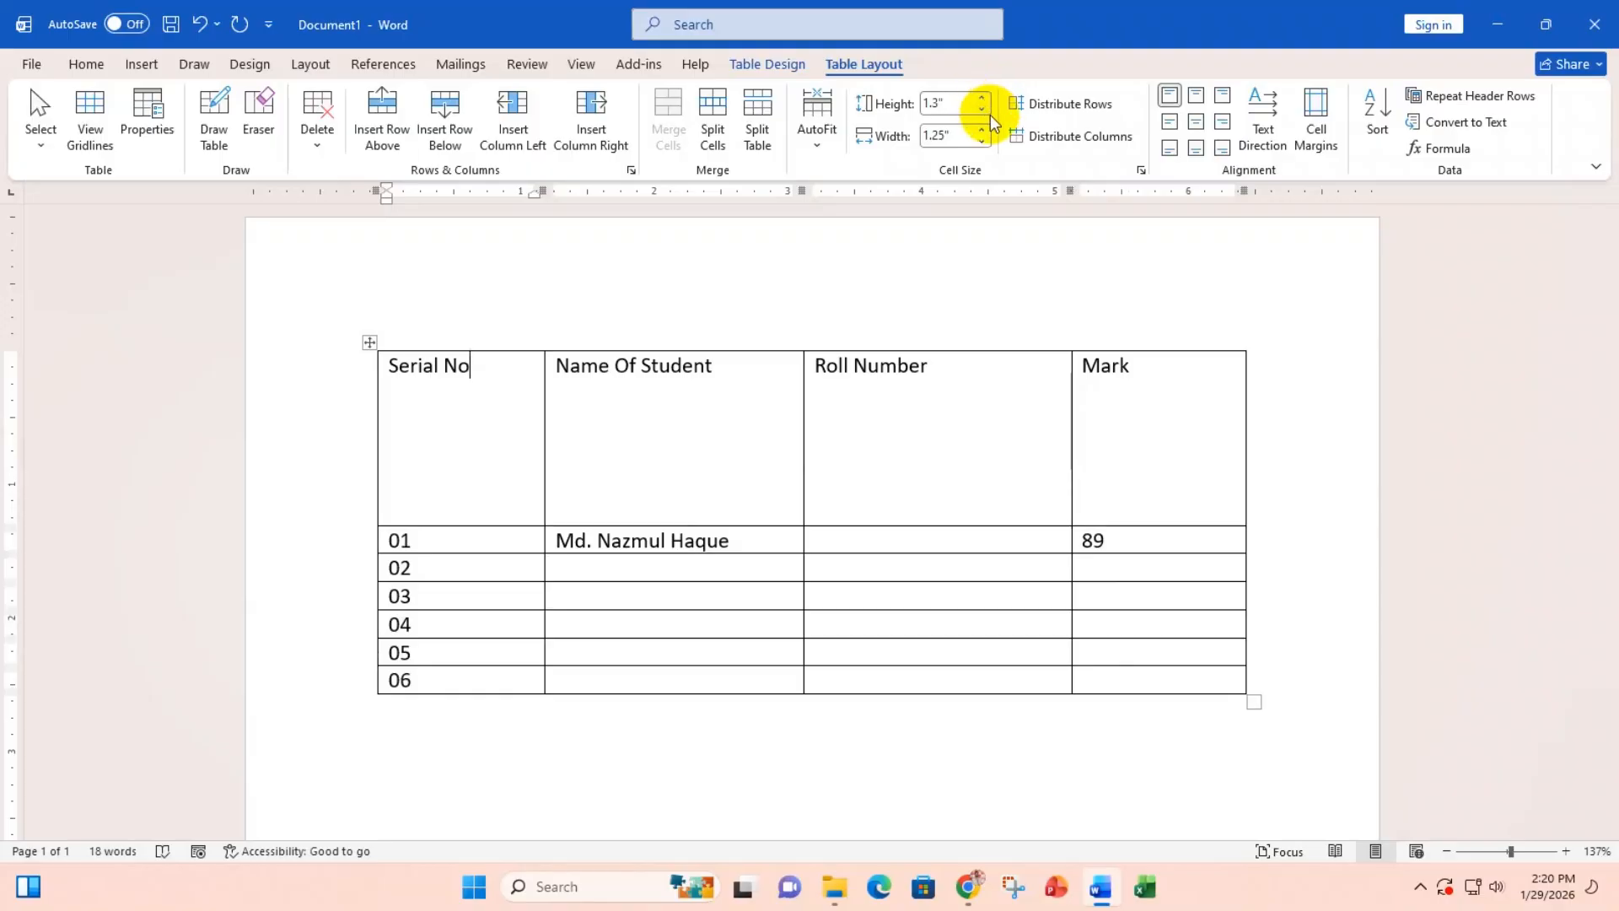
click(985, 112)
click(985, 112)
click(985, 111)
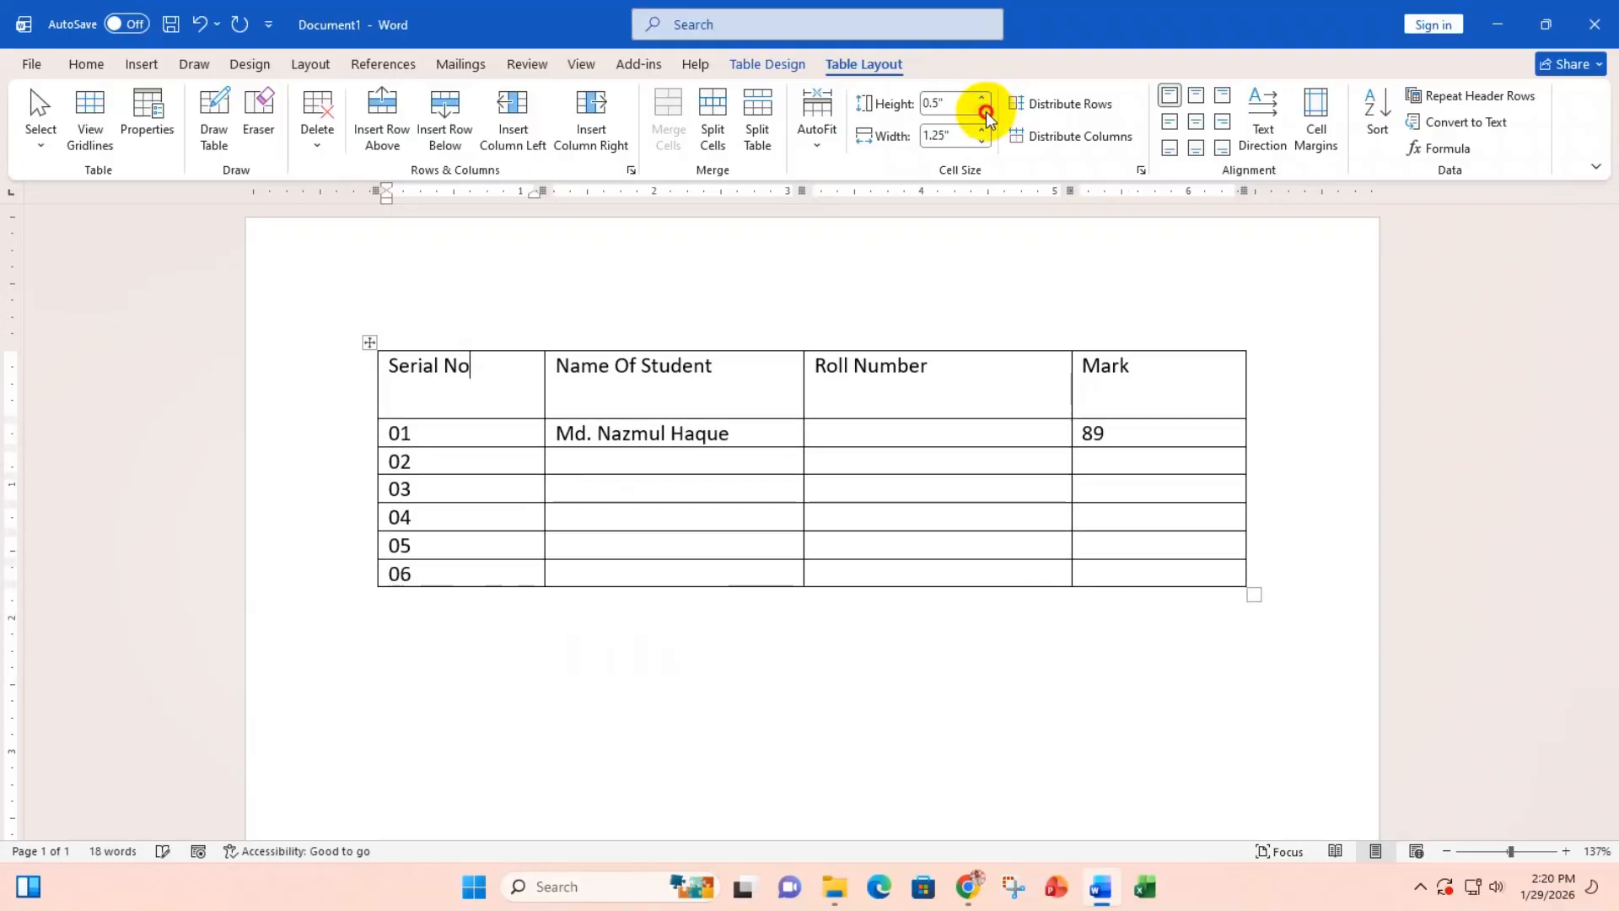
click(985, 112)
click(984, 111)
click(985, 111)
Step: Set the Serial No column width to 1.2"
click(983, 131)
click(983, 130)
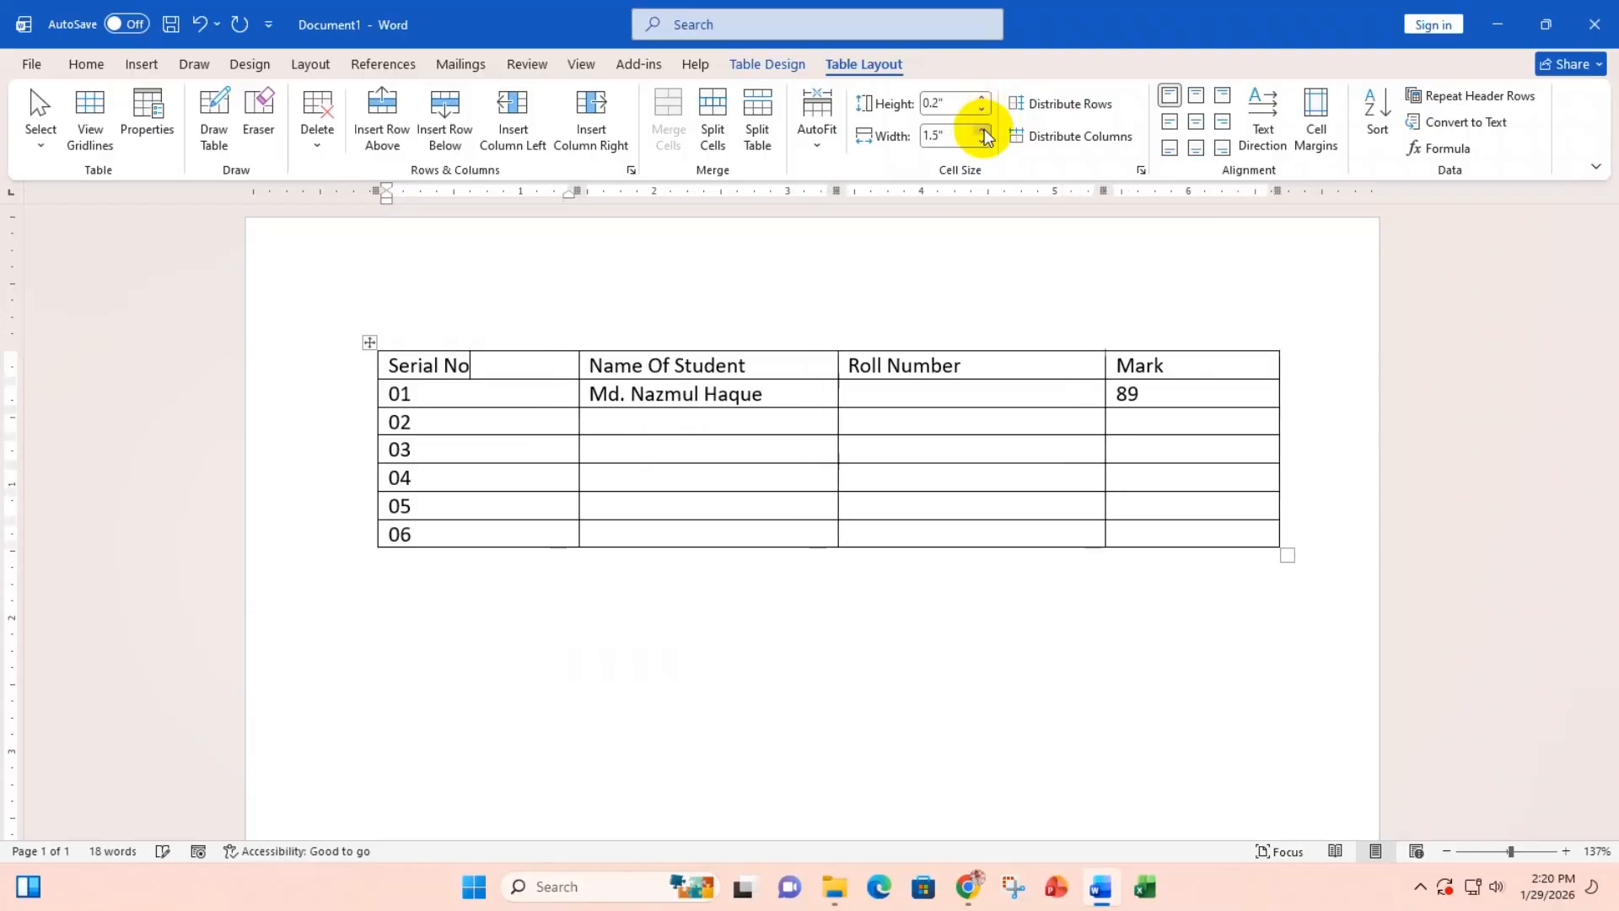
click(983, 131)
click(983, 131)
click(983, 130)
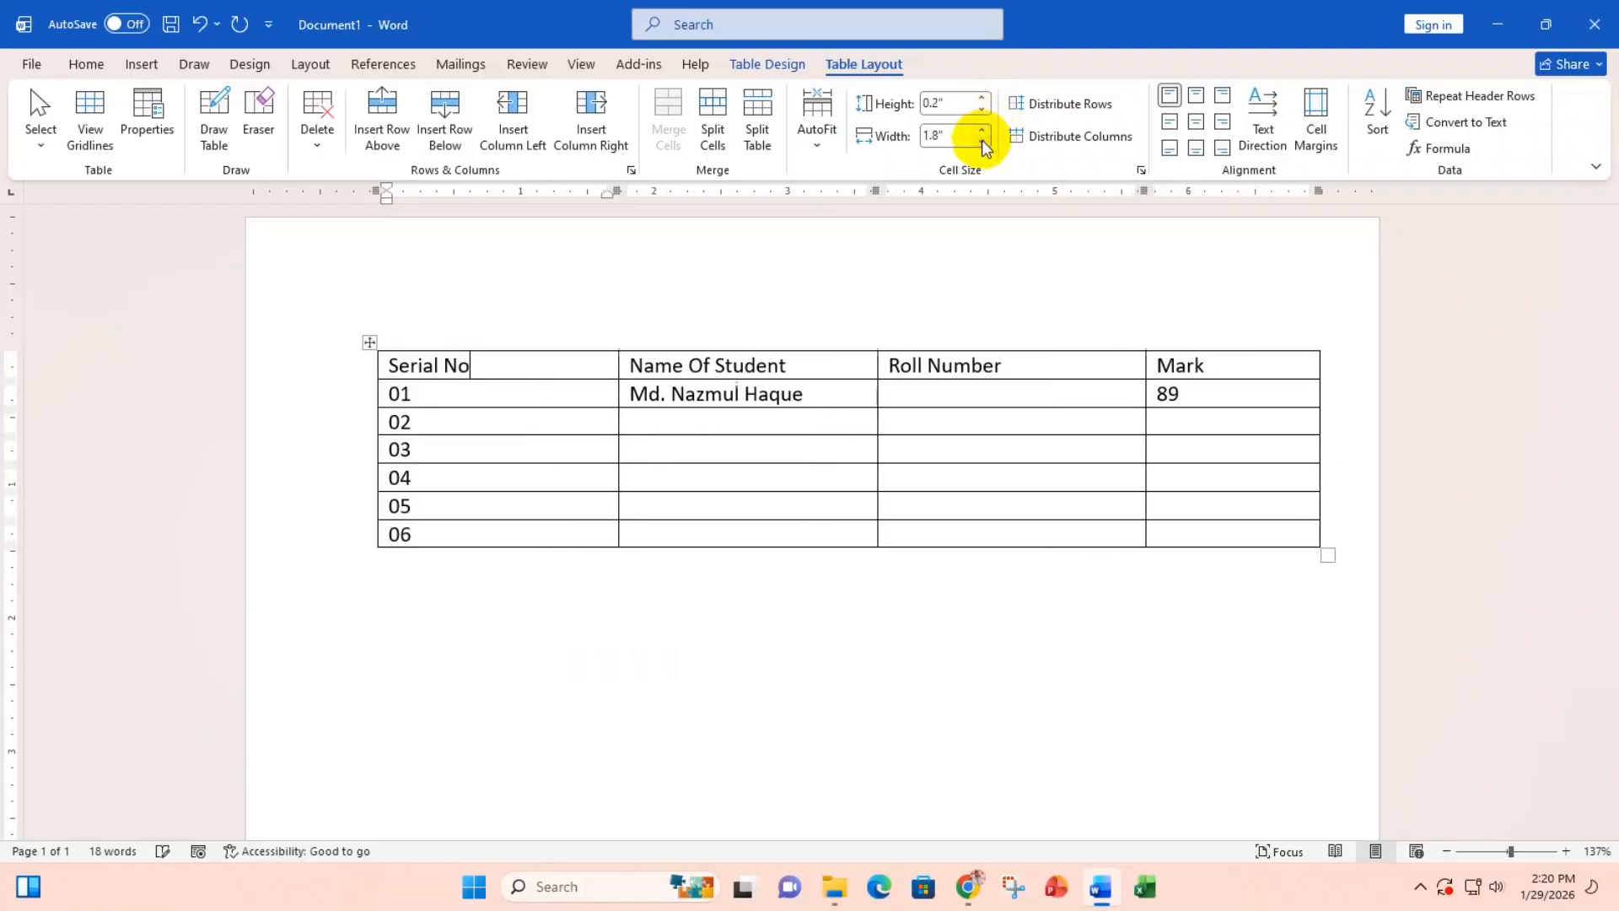
click(983, 143)
click(983, 143)
click(983, 143)
click(983, 144)
click(983, 144)
click(983, 144)
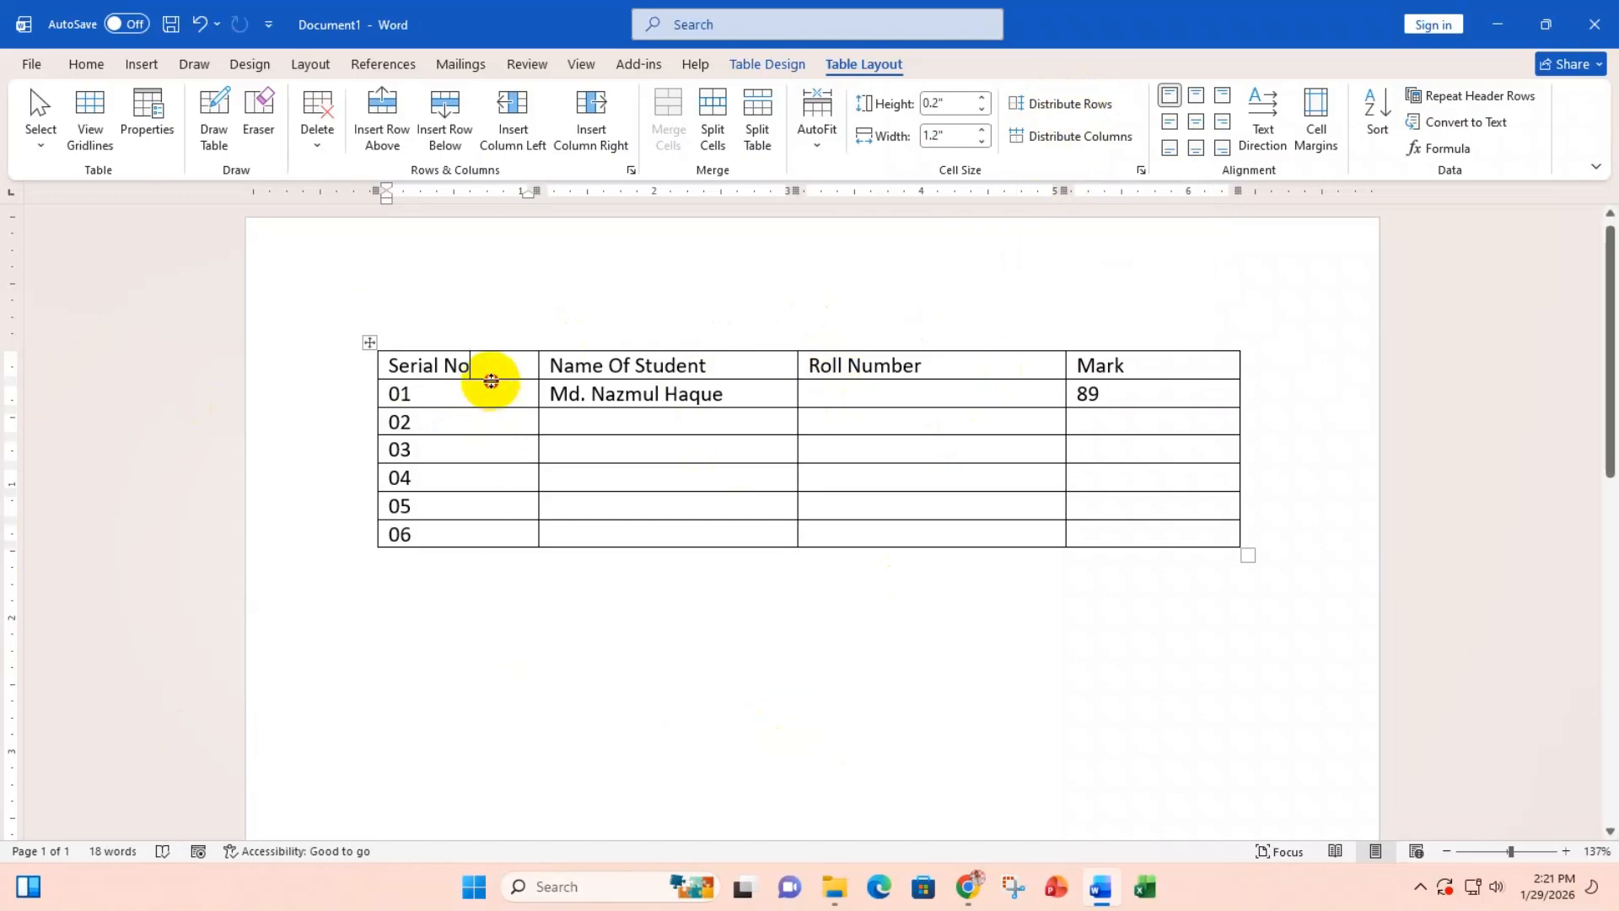
Step: Make the header row about 1.31" tall after trying Distribute Rows and Distribute Columns
drag(490, 379, 499, 474)
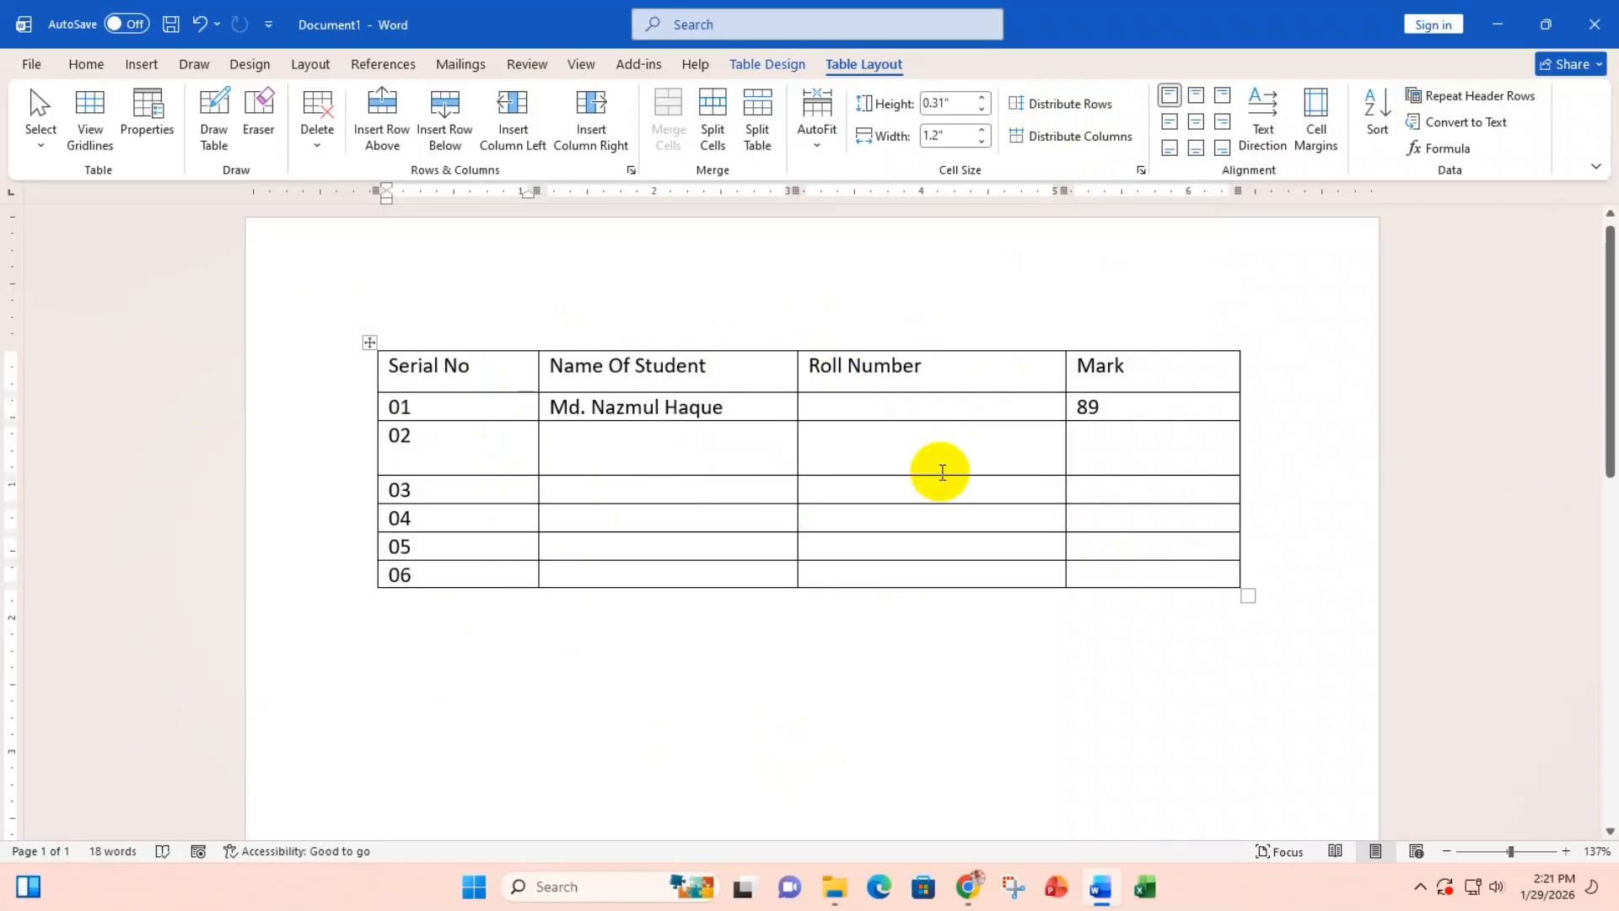
click(1024, 106)
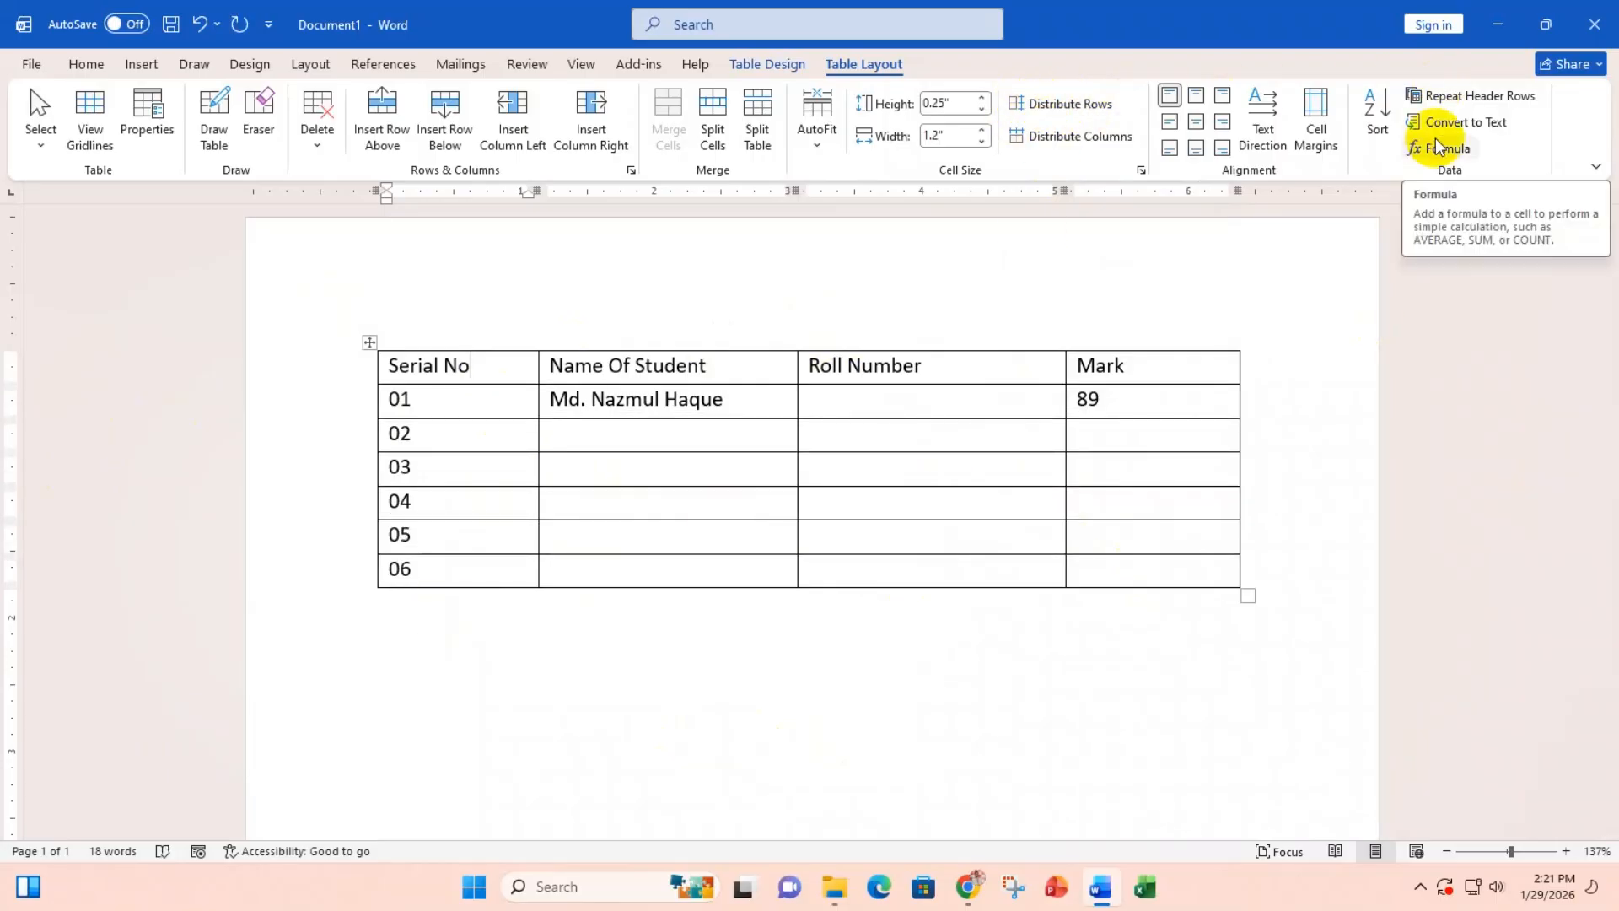
click(1063, 136)
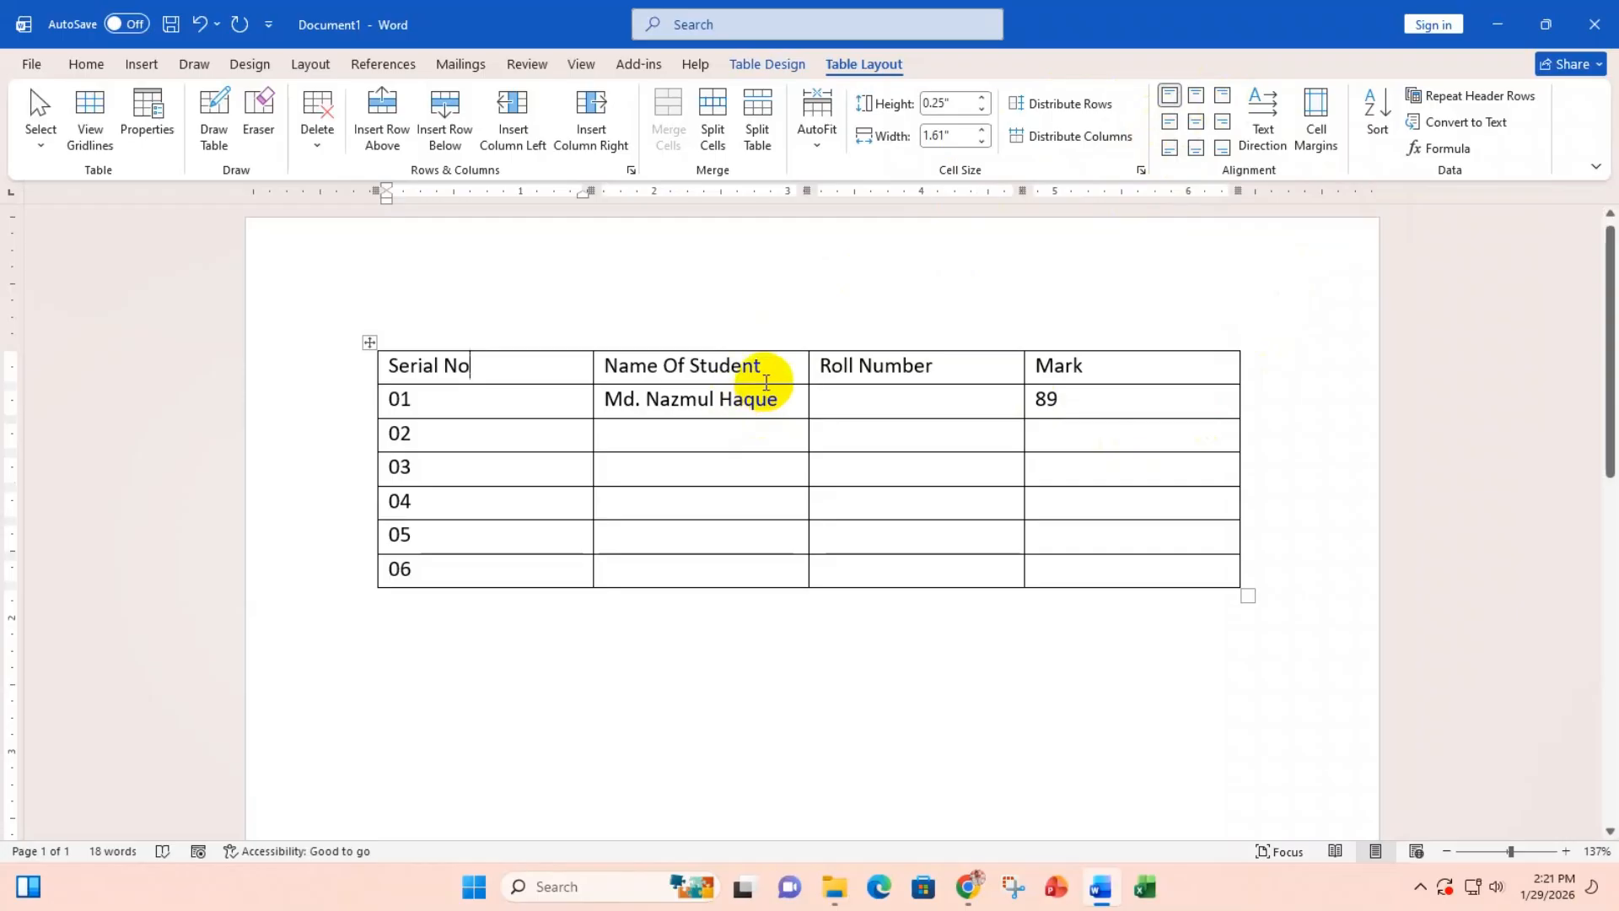
drag(766, 383, 766, 521)
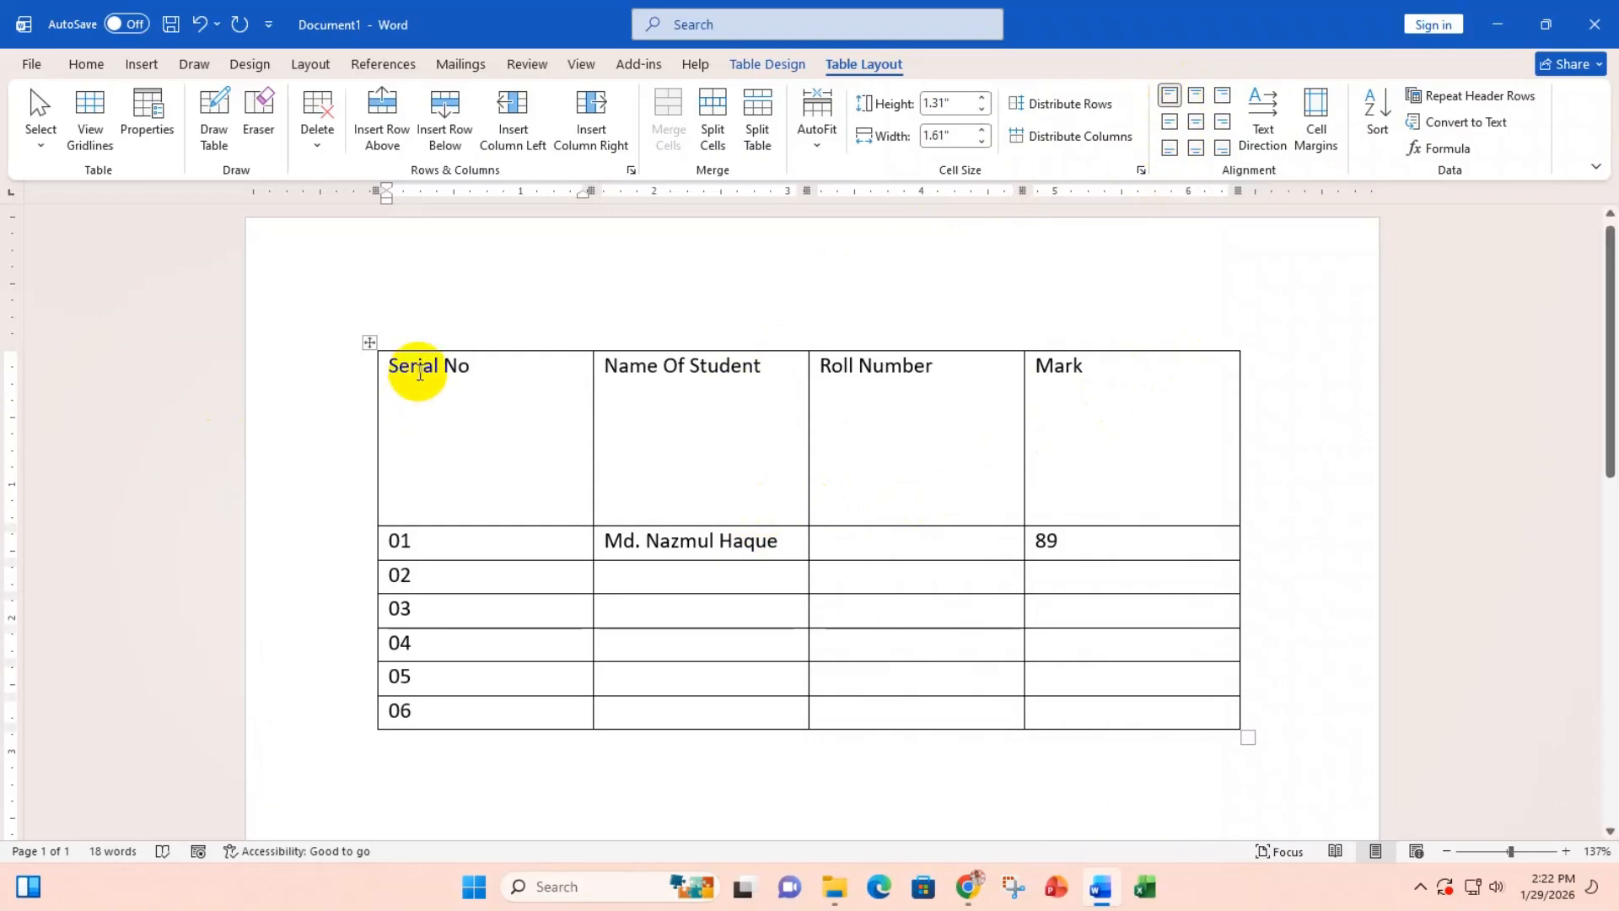
Step: Try middle-left and bottom-left alignment on Serial No, then undo back to top-left
click(1170, 122)
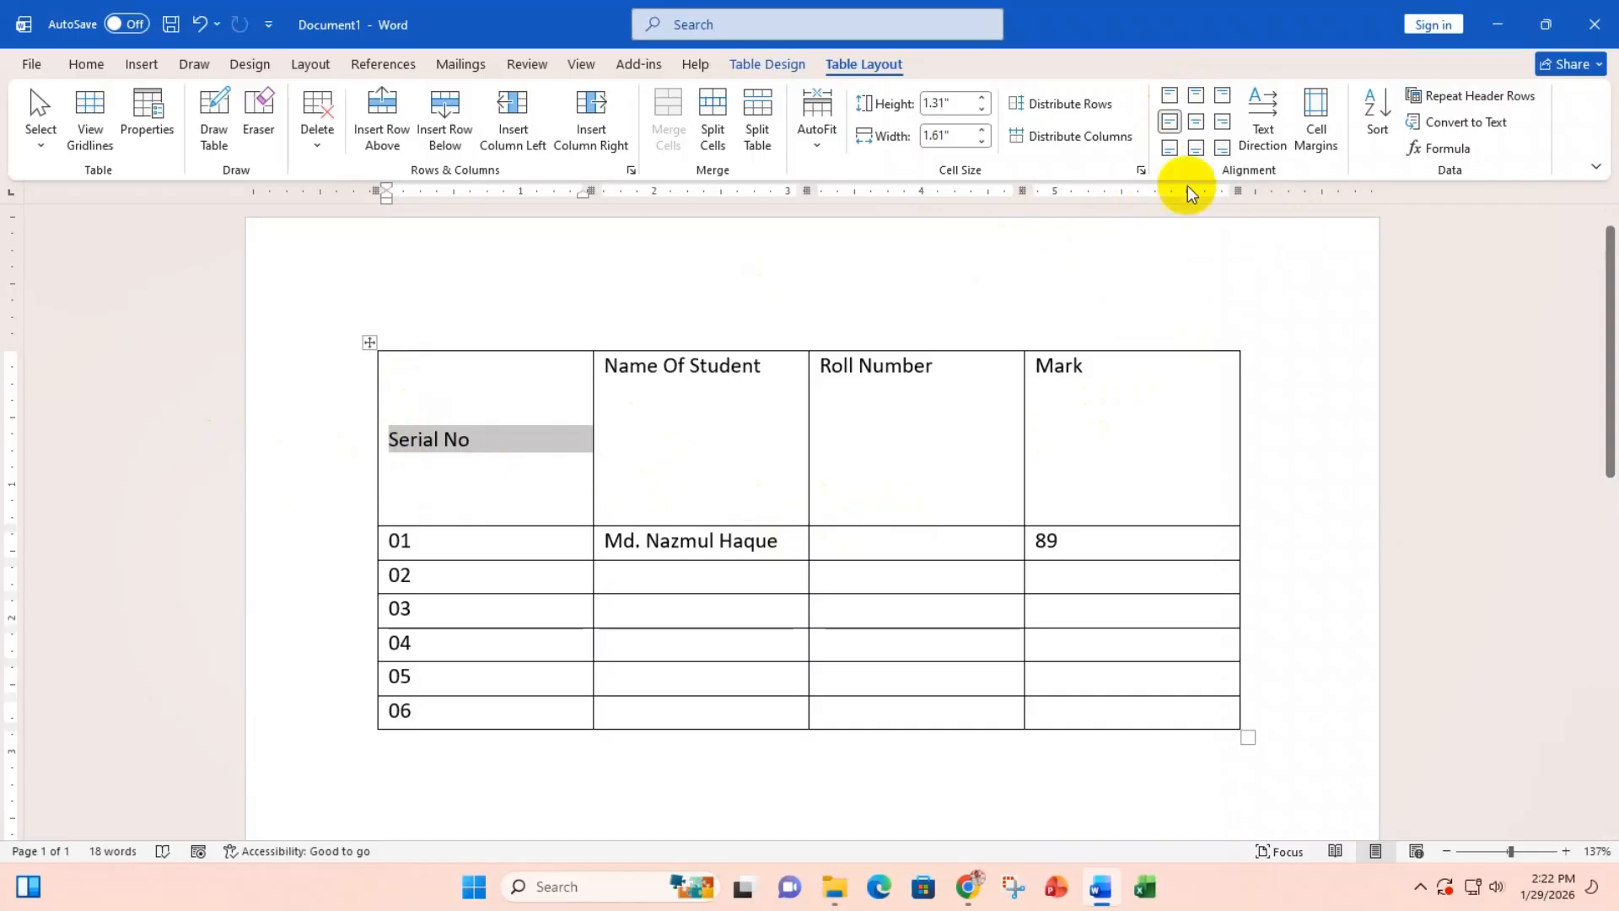
click(1172, 150)
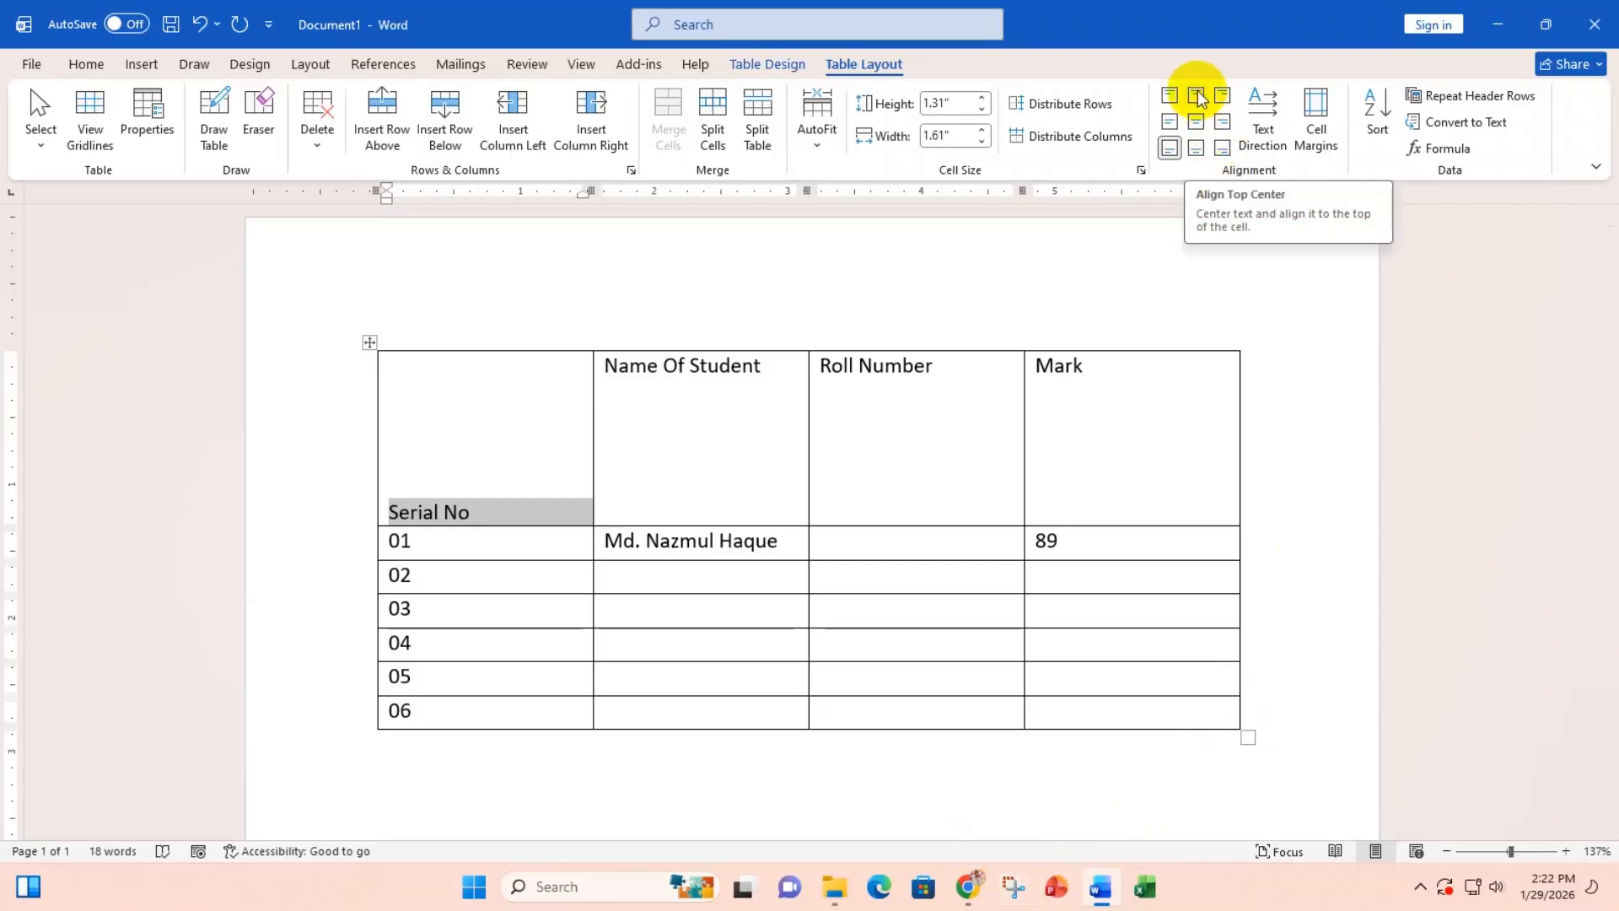
key(ctrl+z)
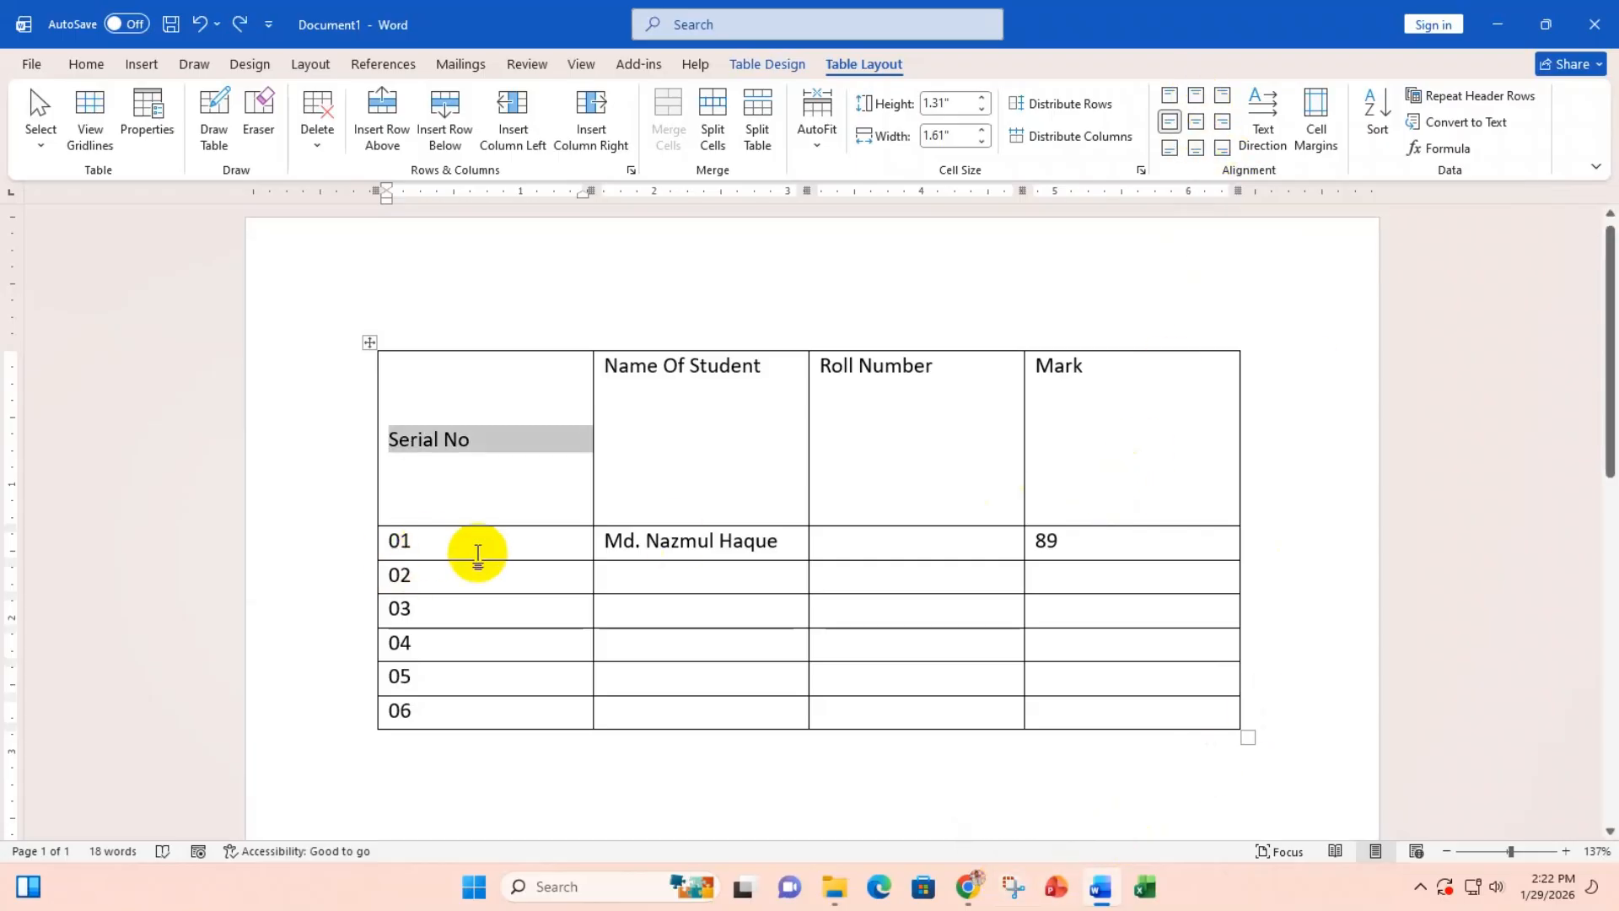
key(ctrl+z)
Step: Try the left and right alignment options on the whole header row
drag(1149, 367, 430, 390)
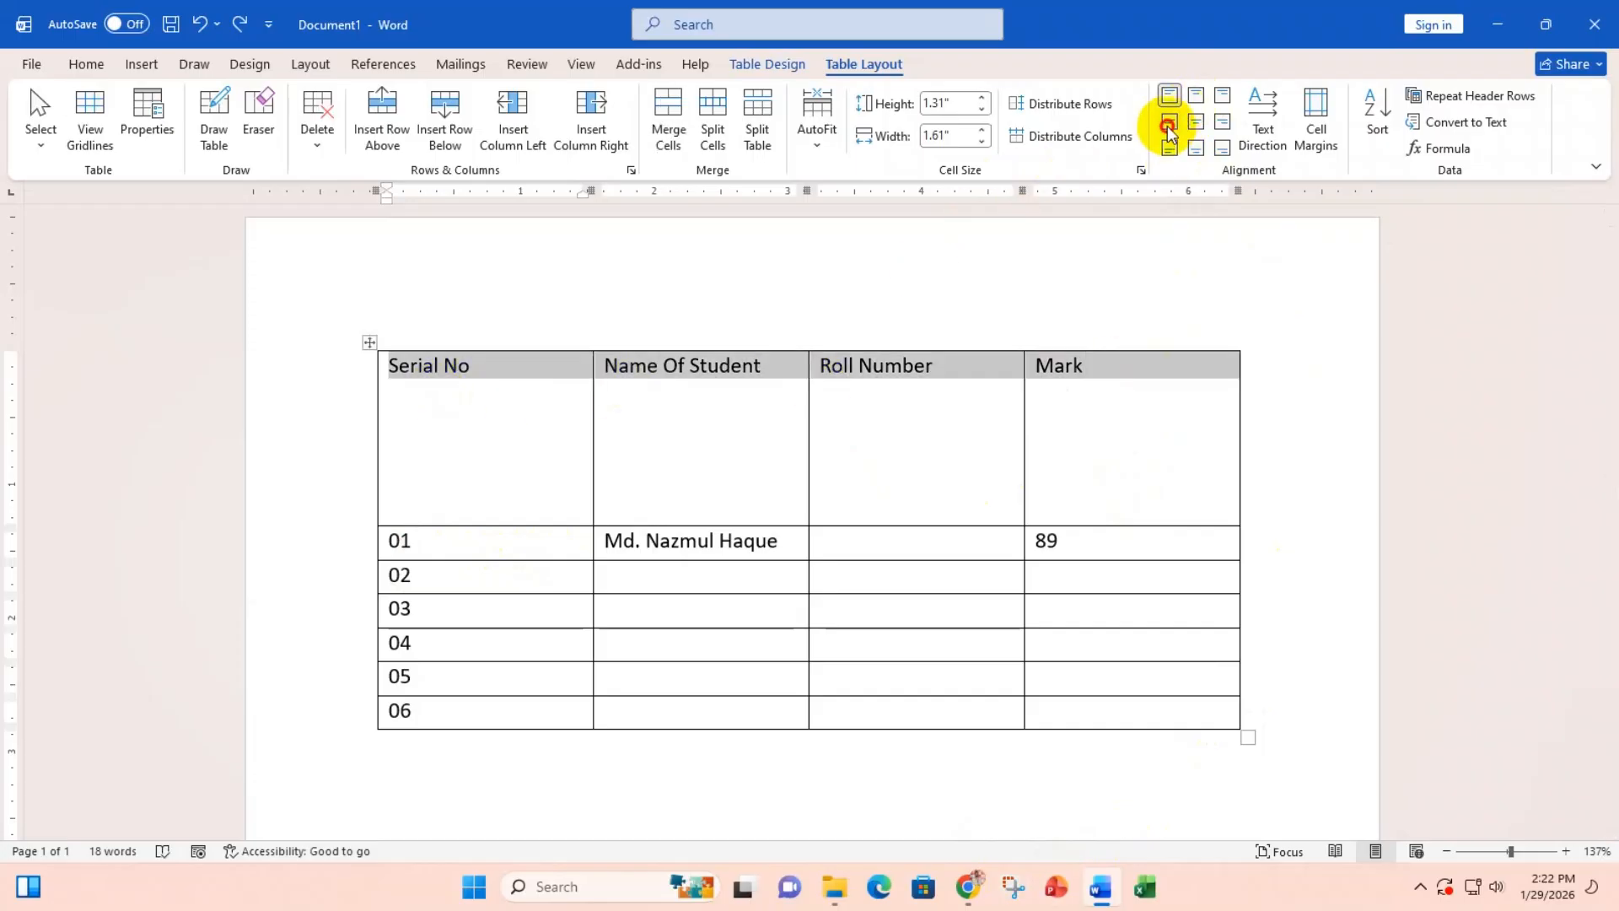
click(1168, 122)
click(1169, 151)
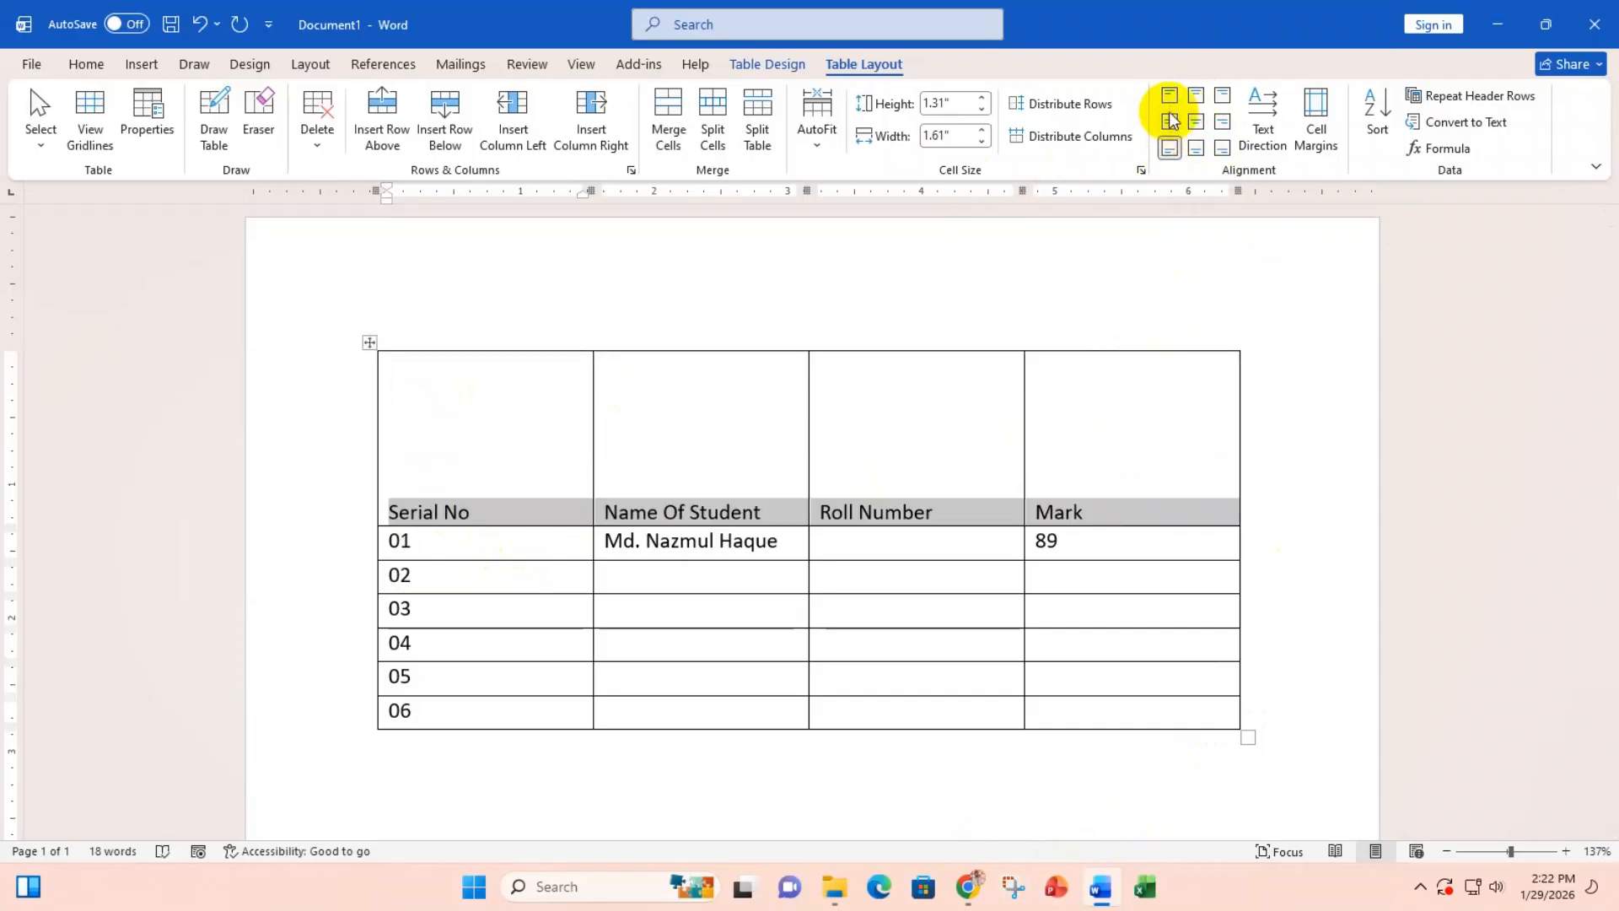
click(1169, 96)
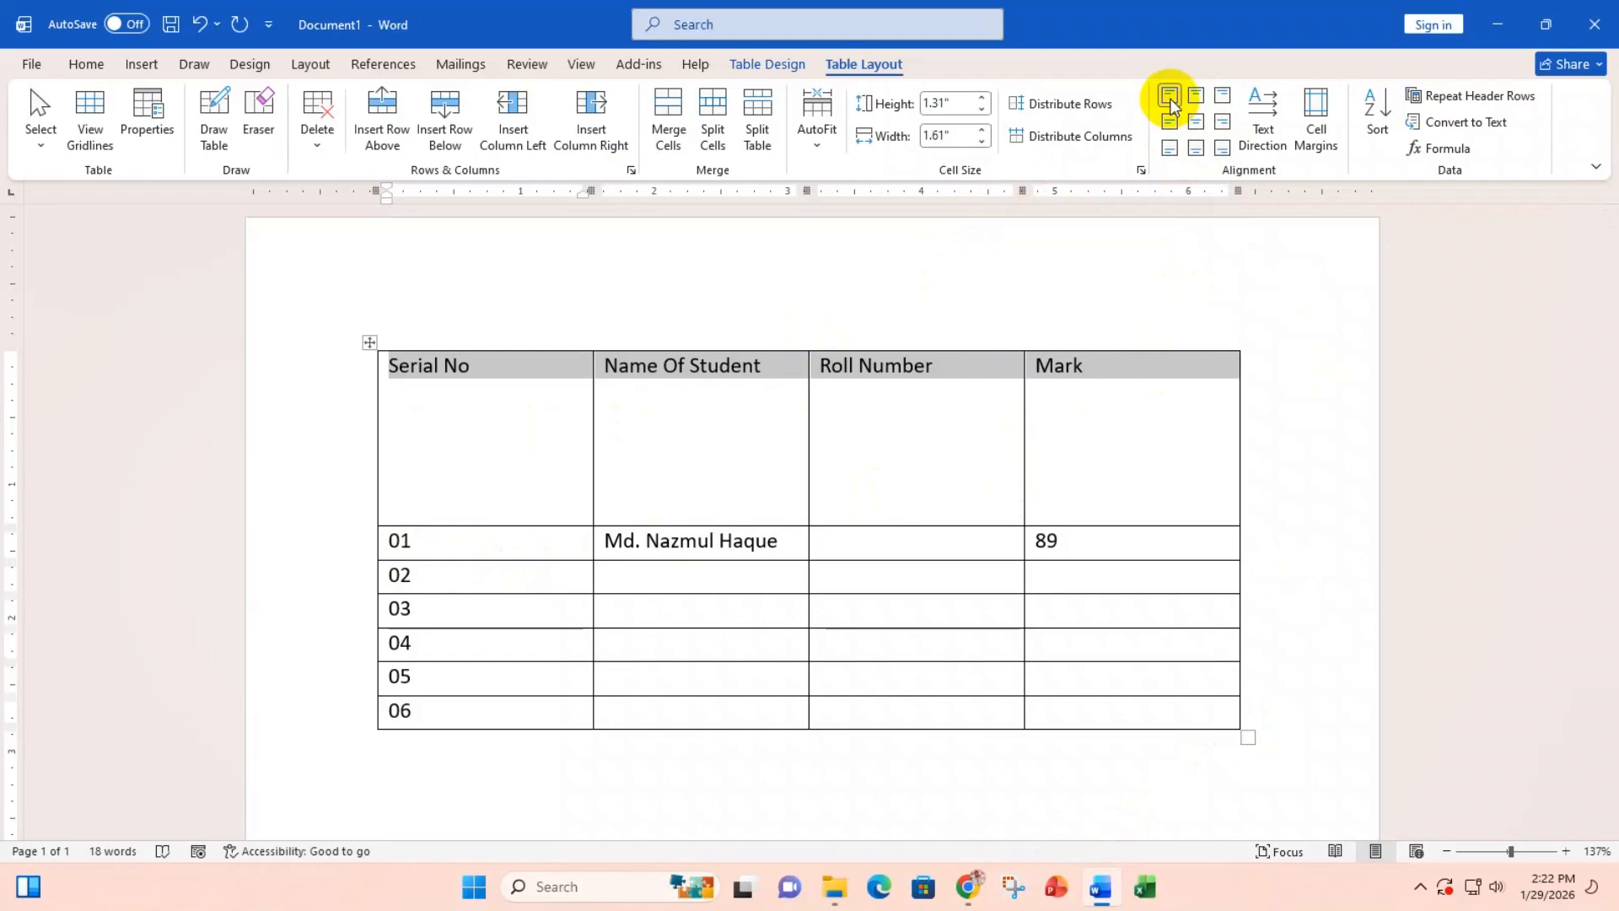
click(1227, 94)
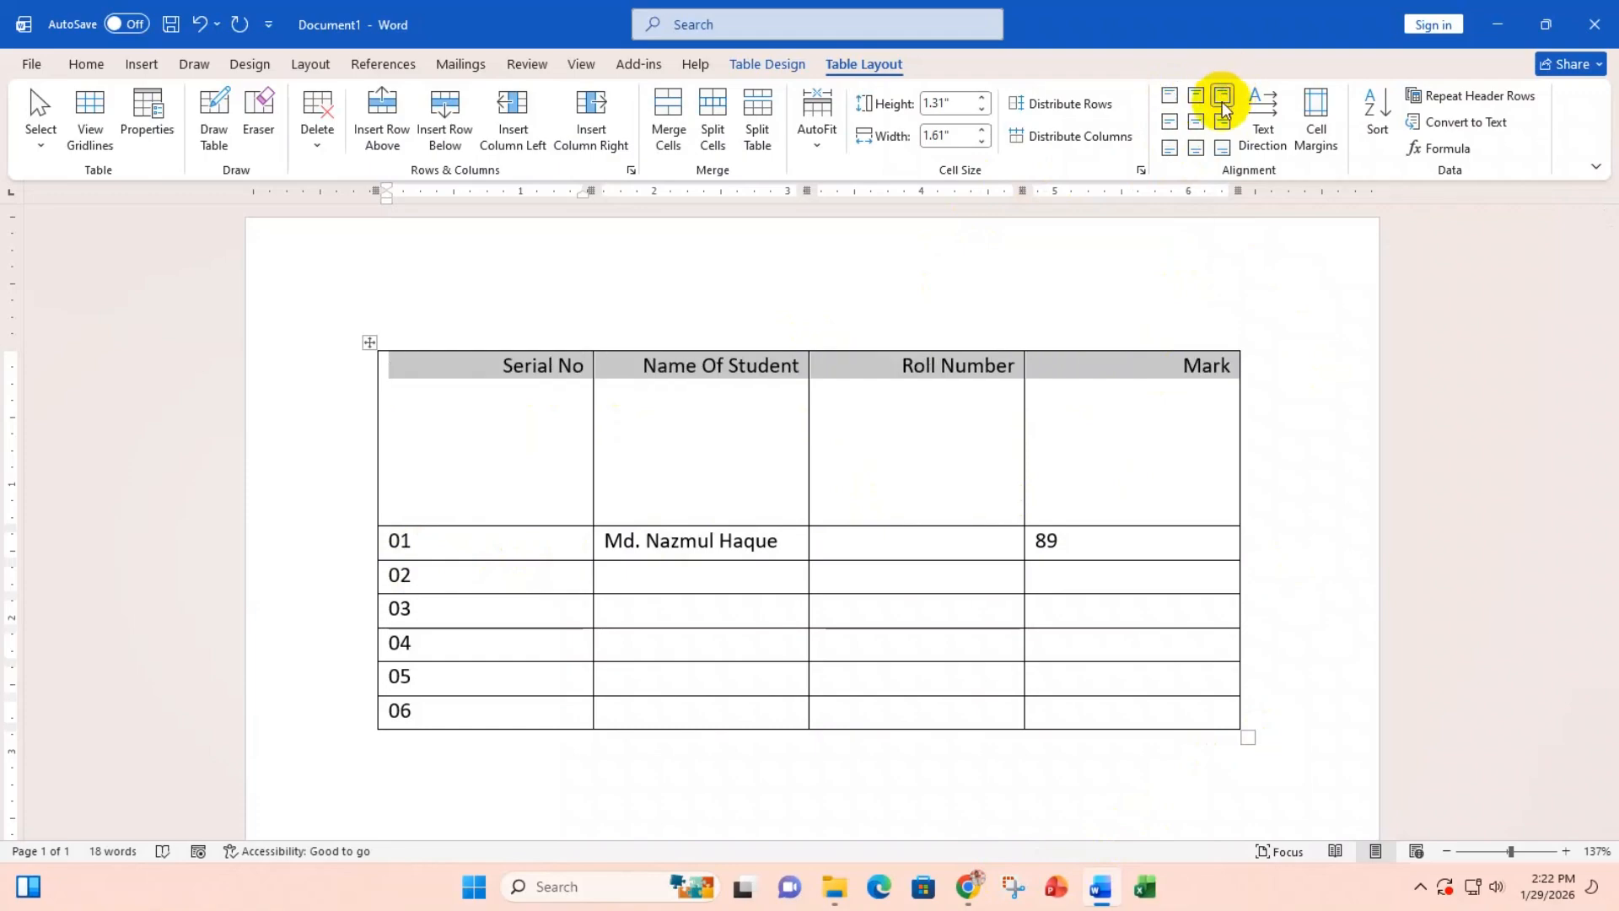
click(1222, 124)
click(1222, 149)
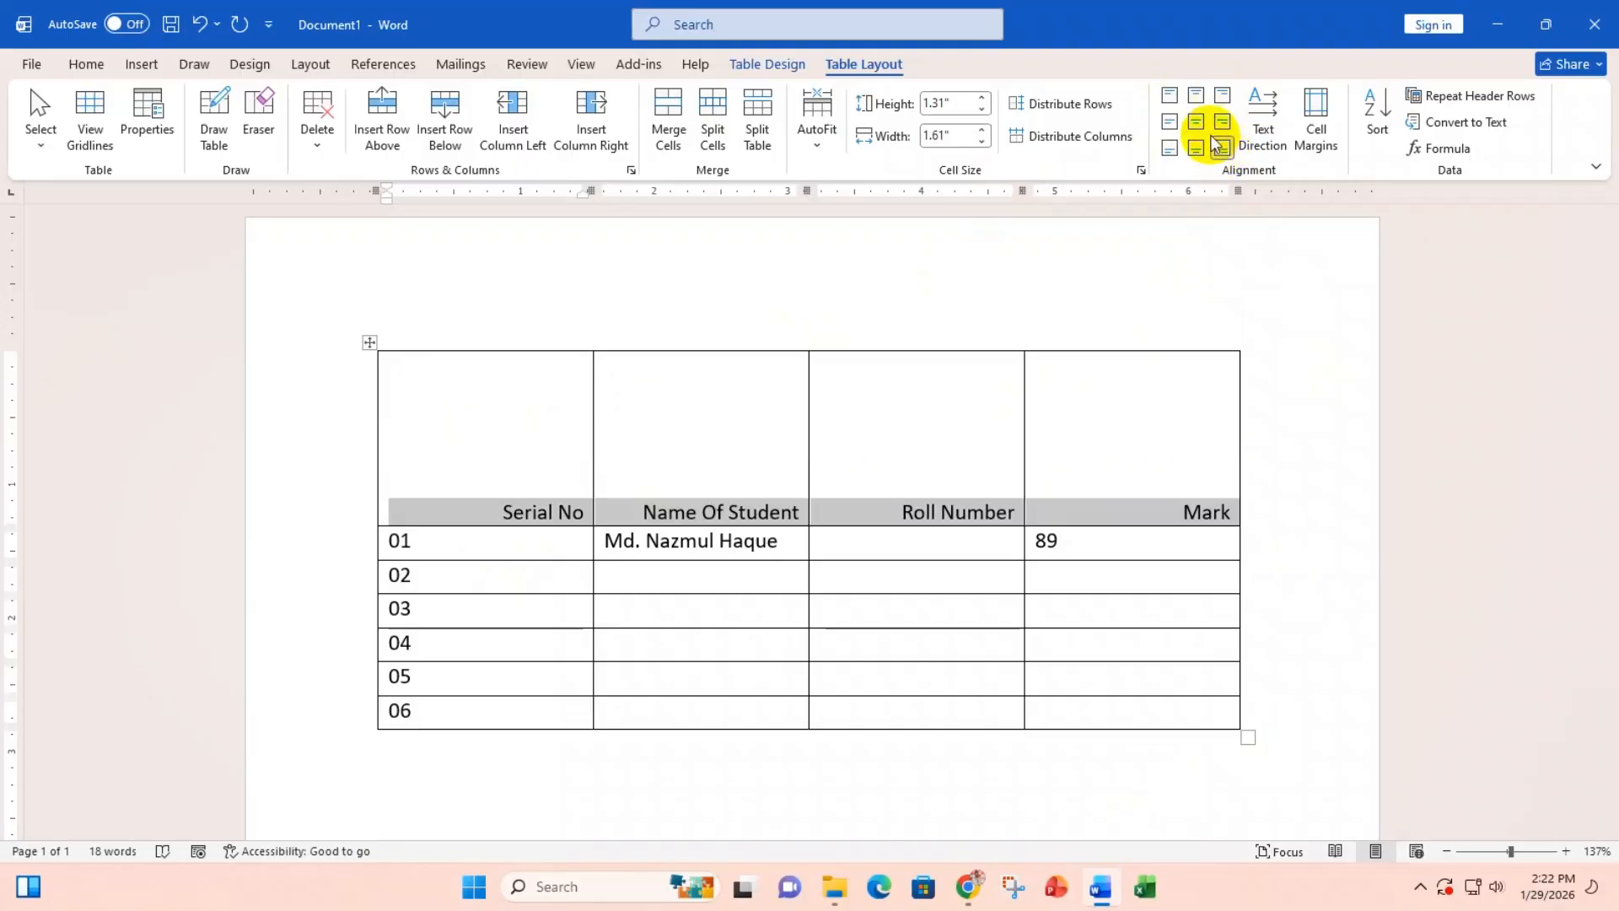
Step: Centre the header labels both ways and resize the header row to about 1.81"
click(1198, 95)
click(1194, 124)
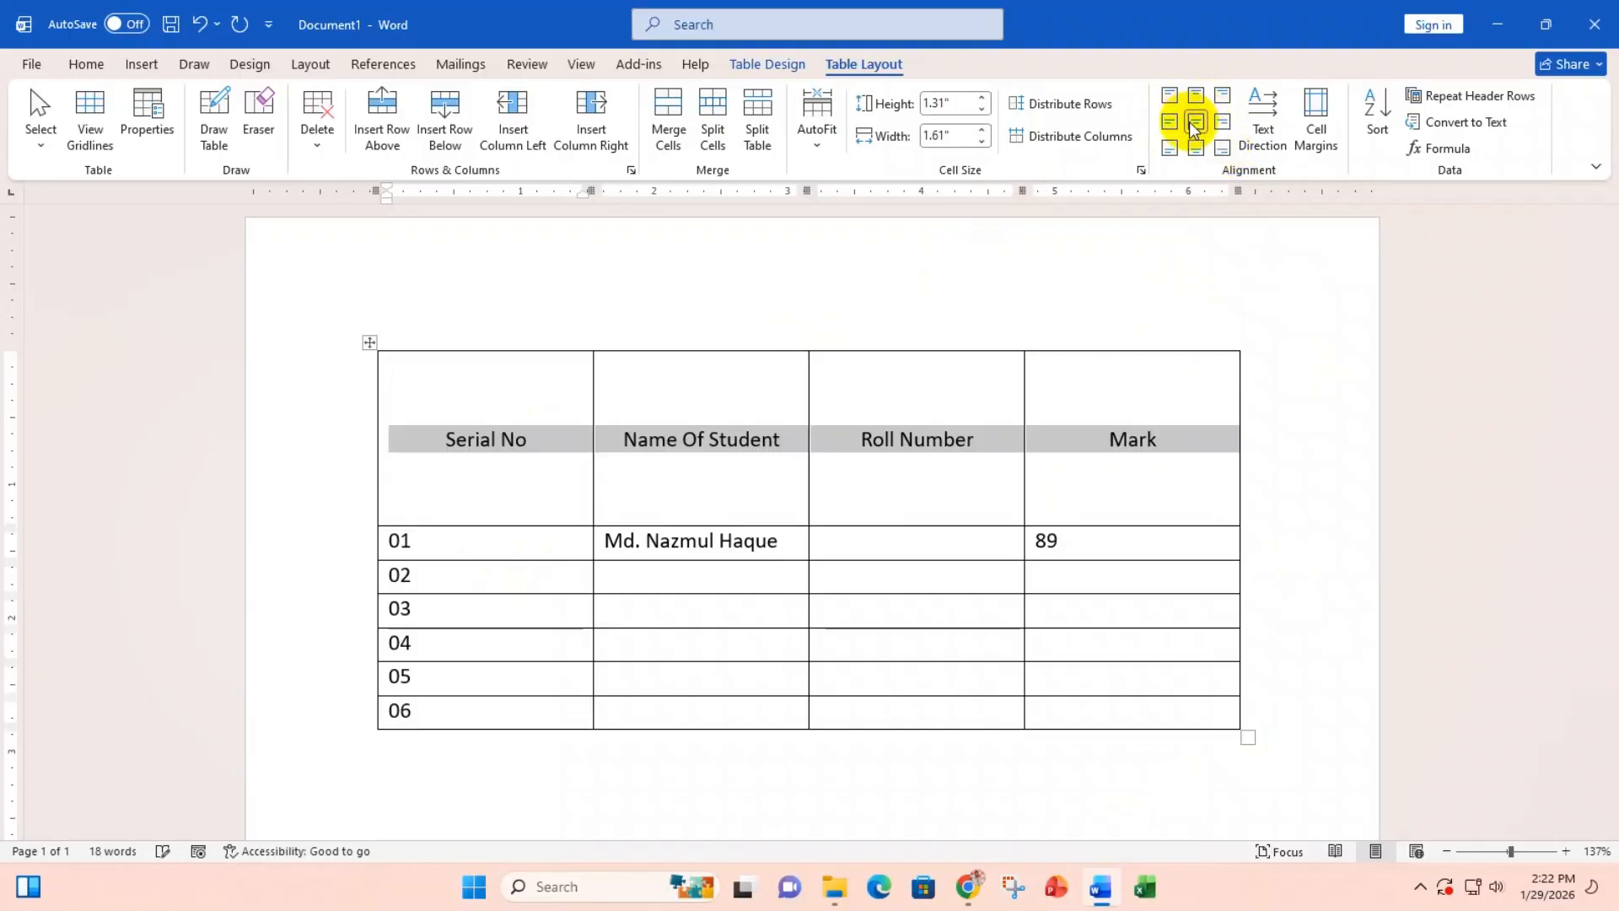
click(1196, 150)
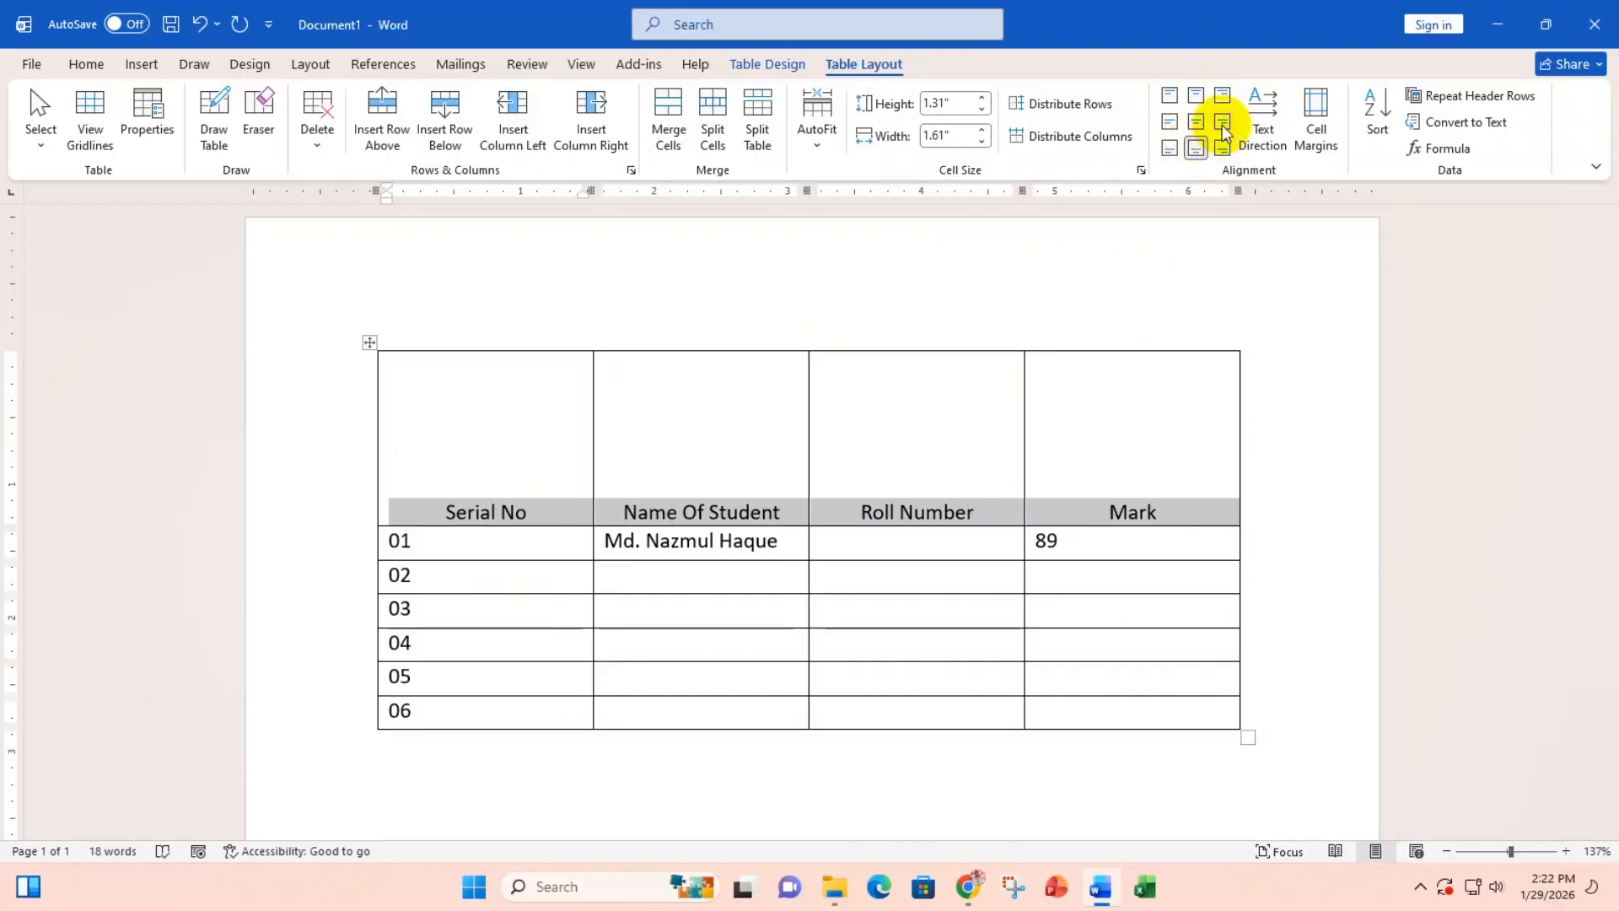
click(1195, 126)
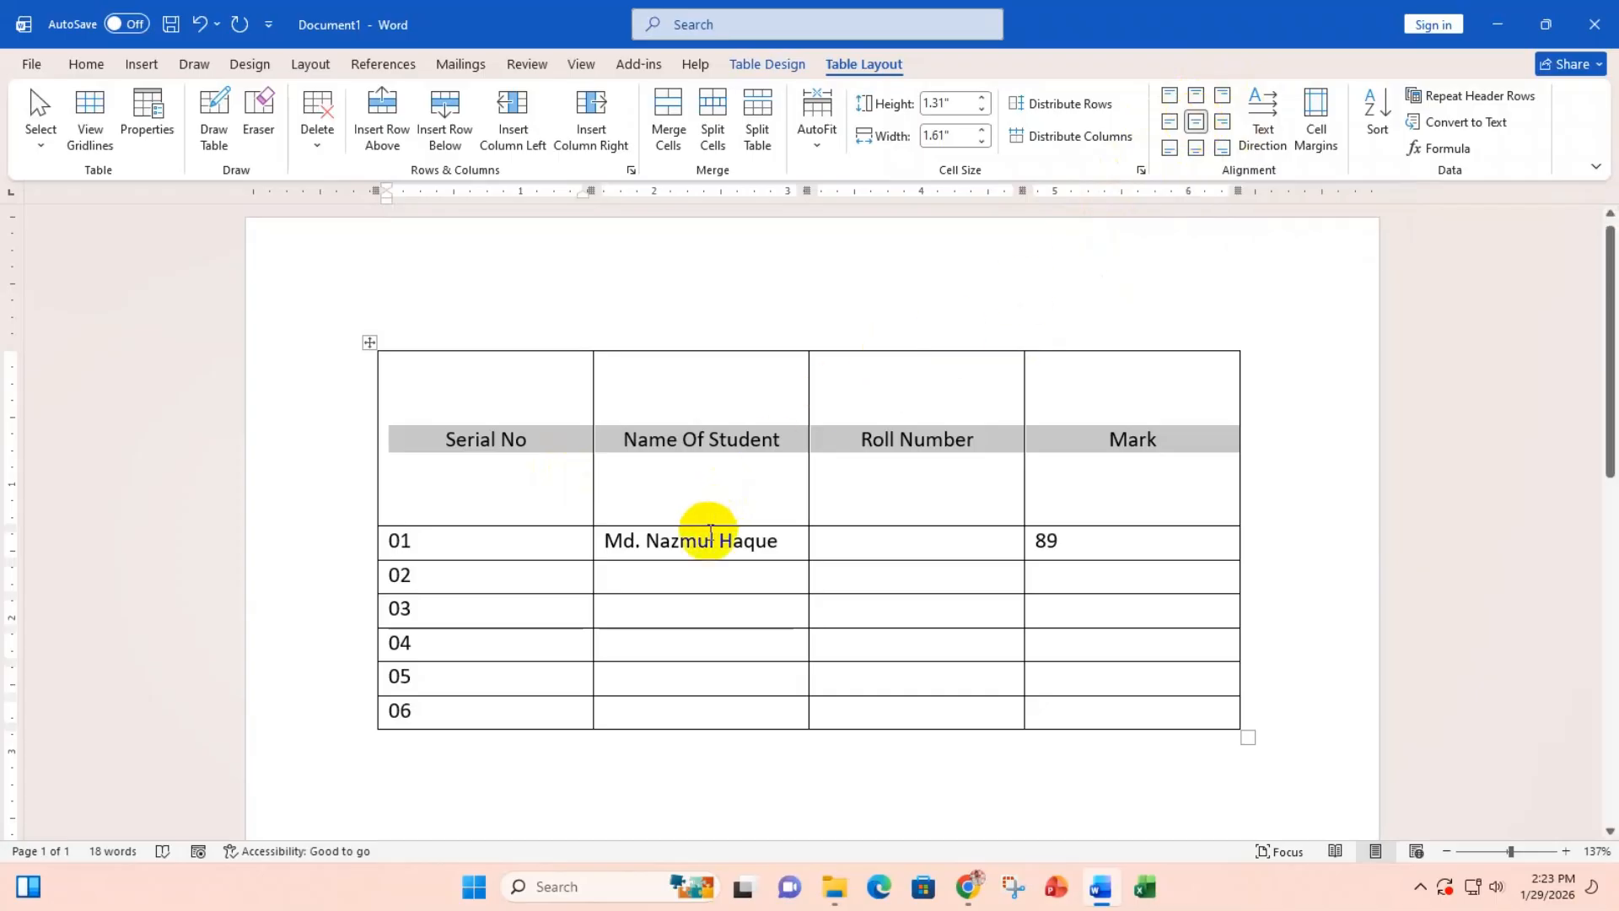
drag(712, 519, 730, 368)
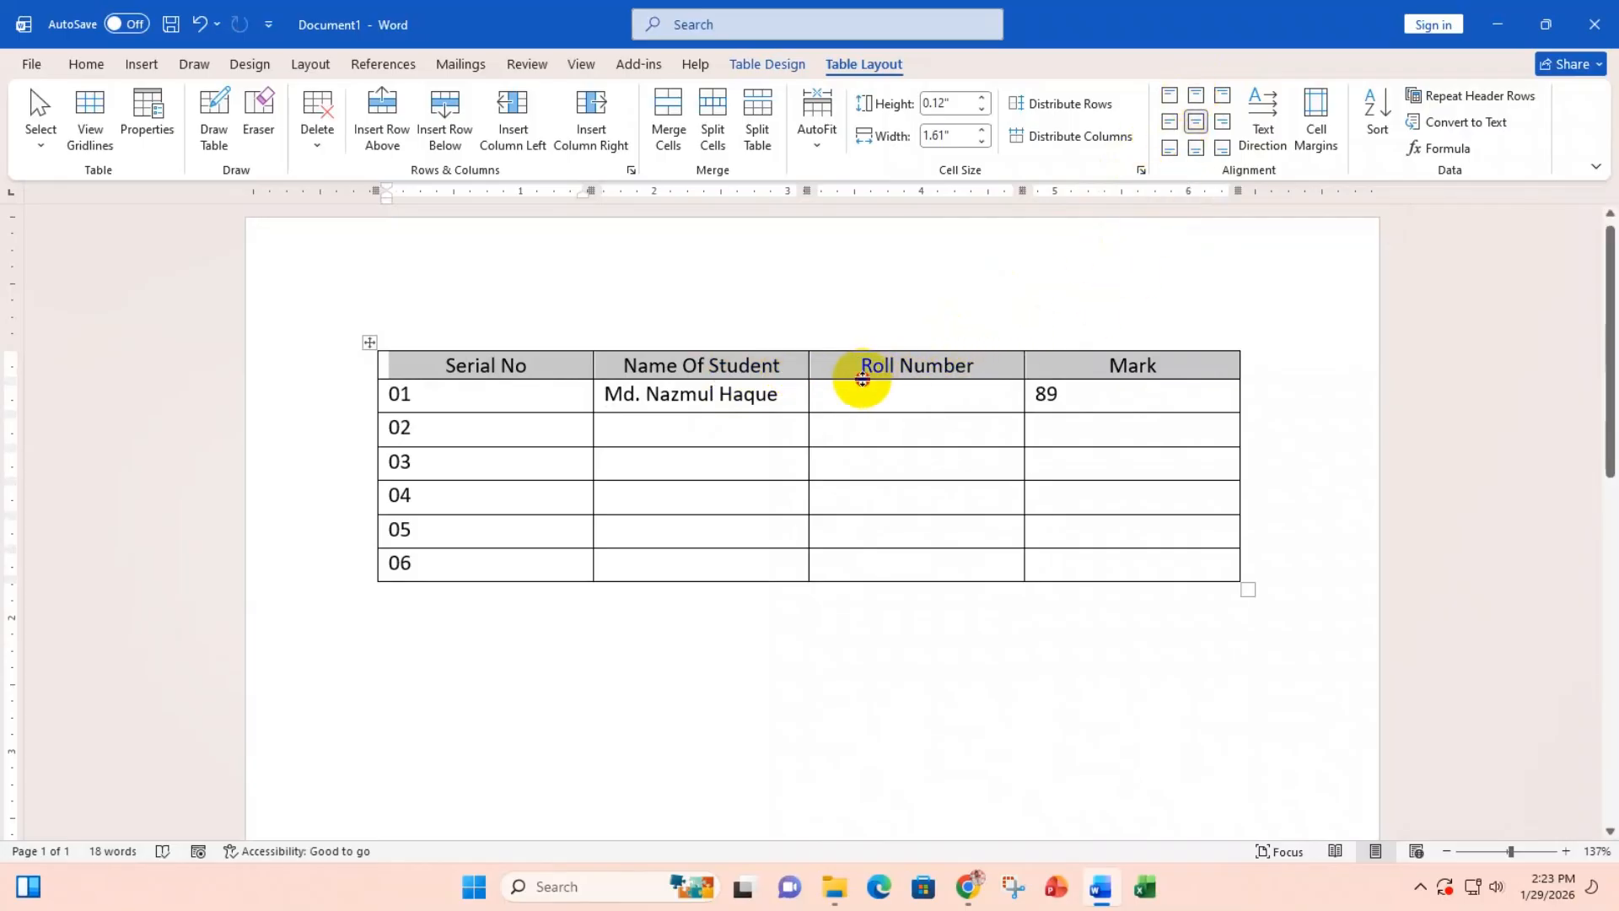
drag(860, 380, 851, 592)
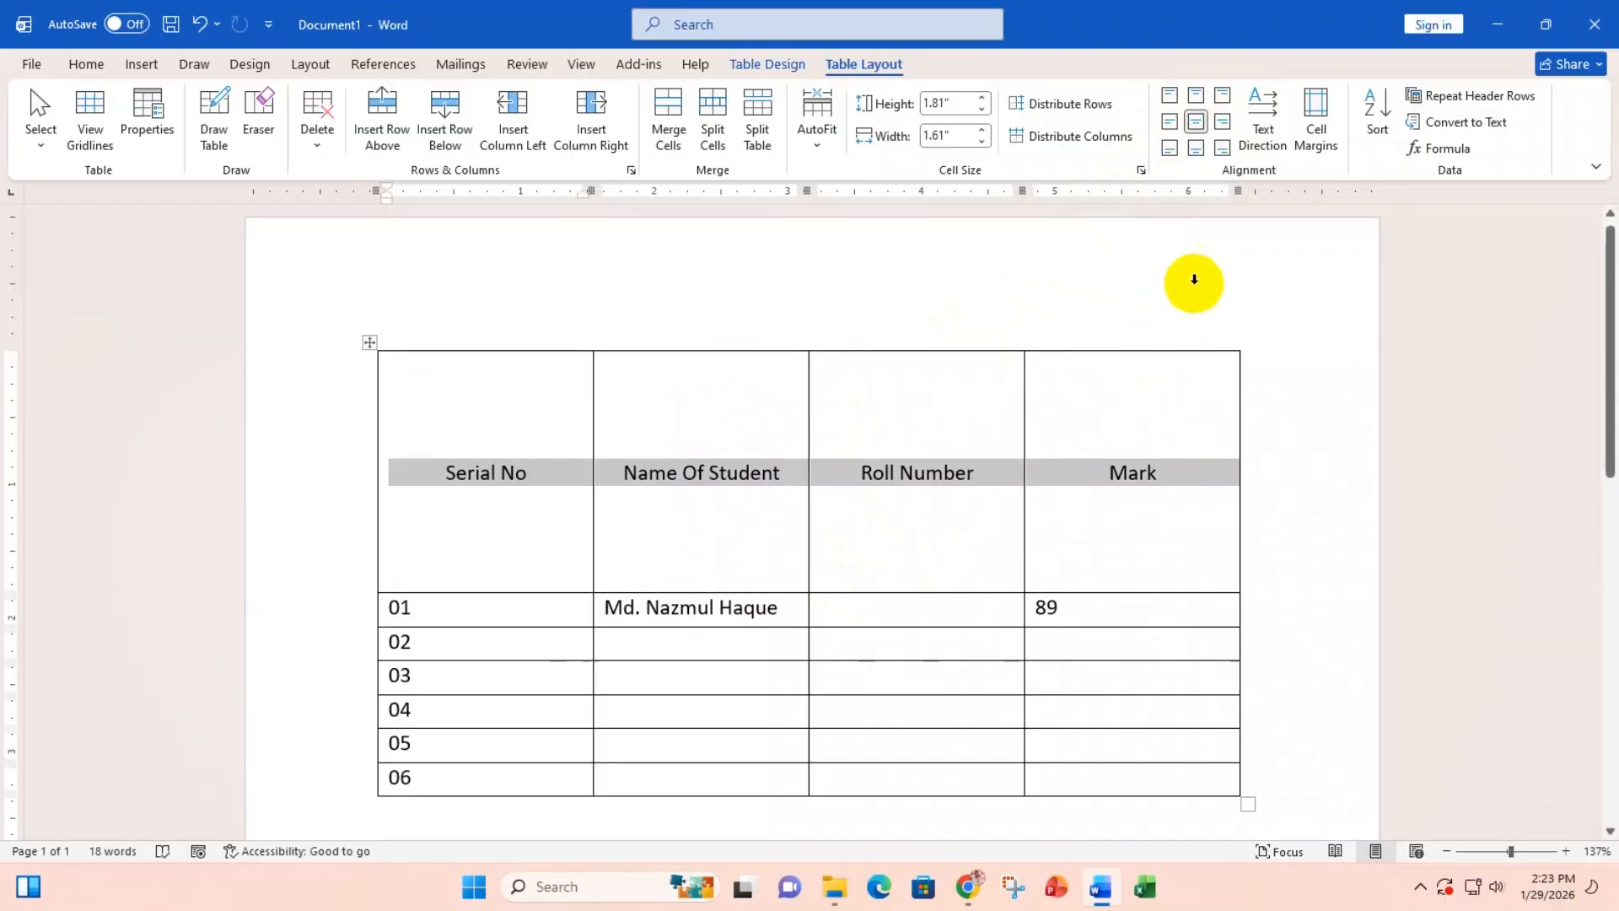
Step: Cycle the header text direction through vertical orientations and back to horizontal
click(1269, 133)
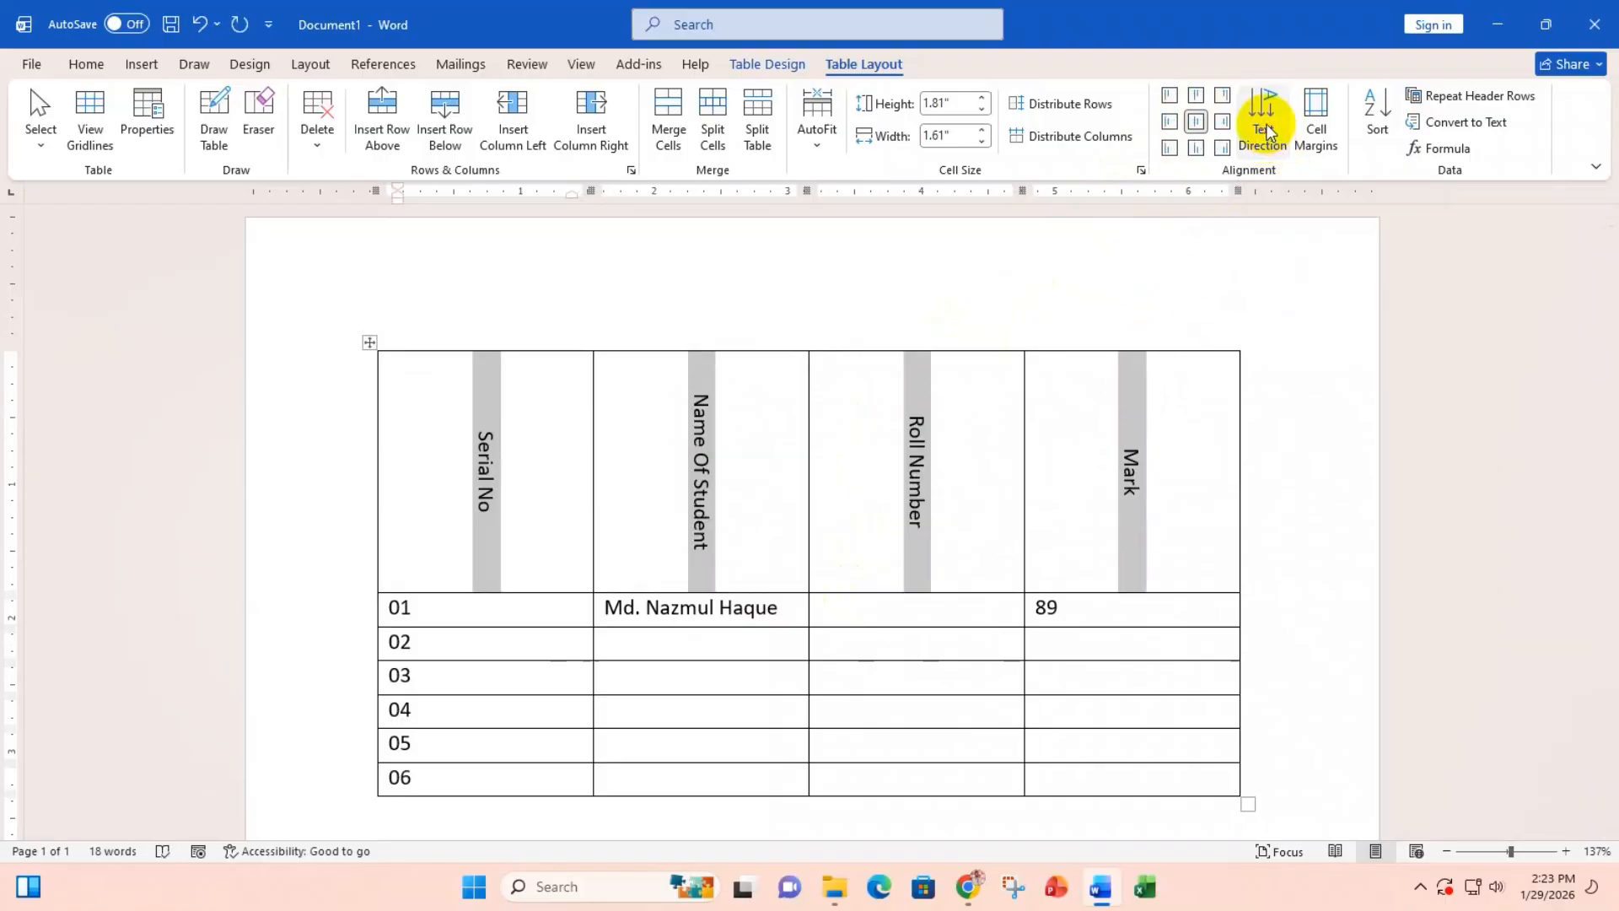
click(1269, 133)
click(1269, 134)
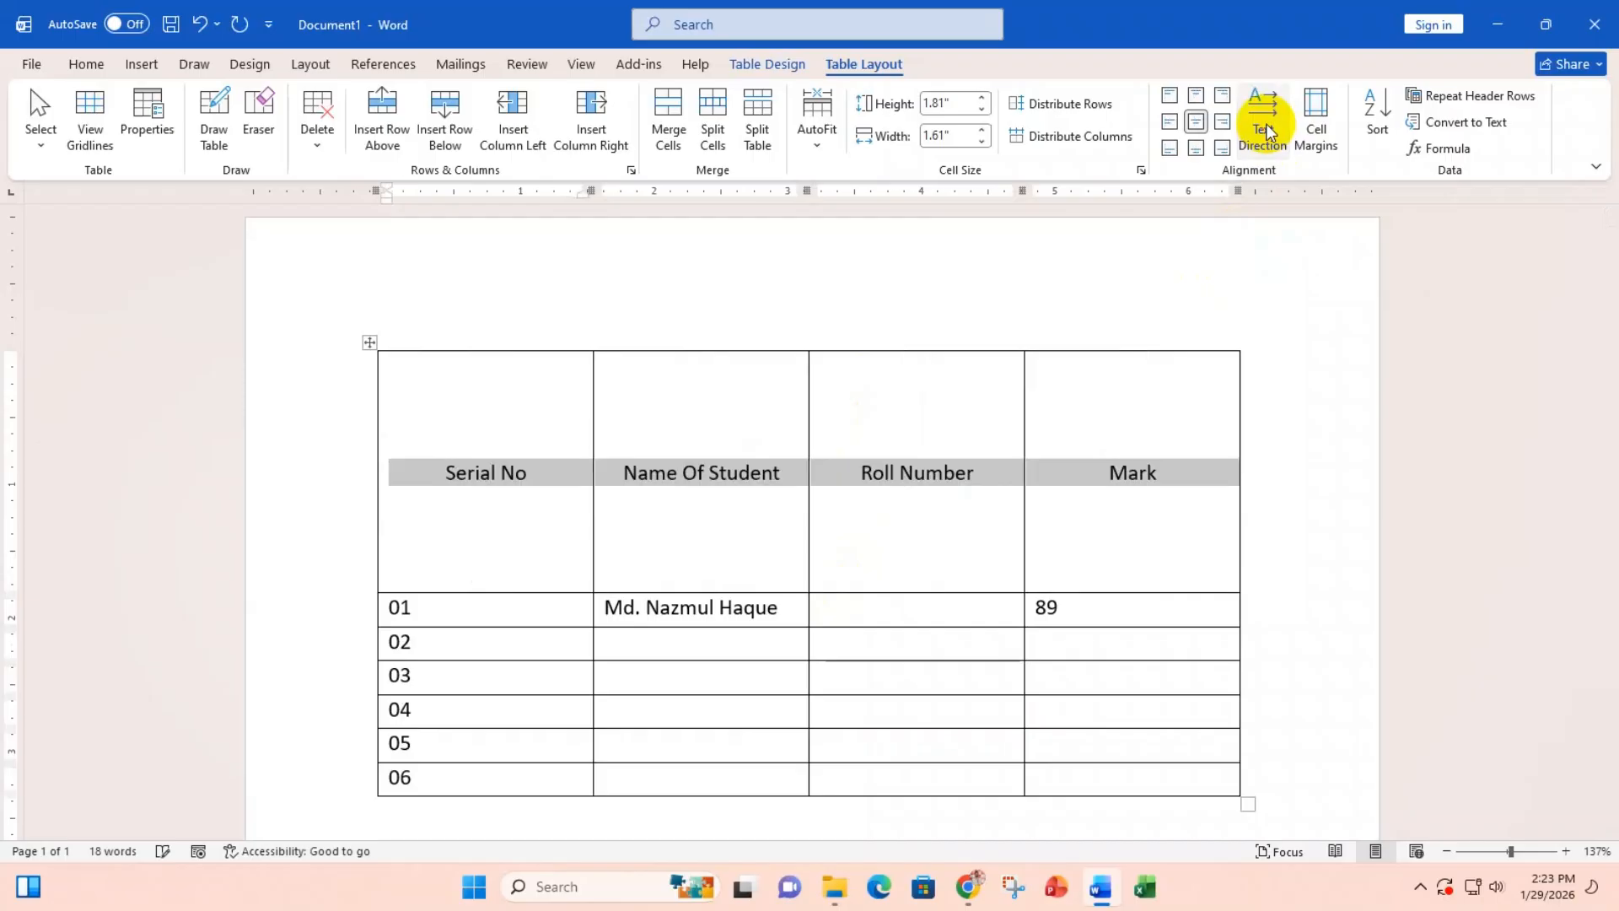
click(1269, 131)
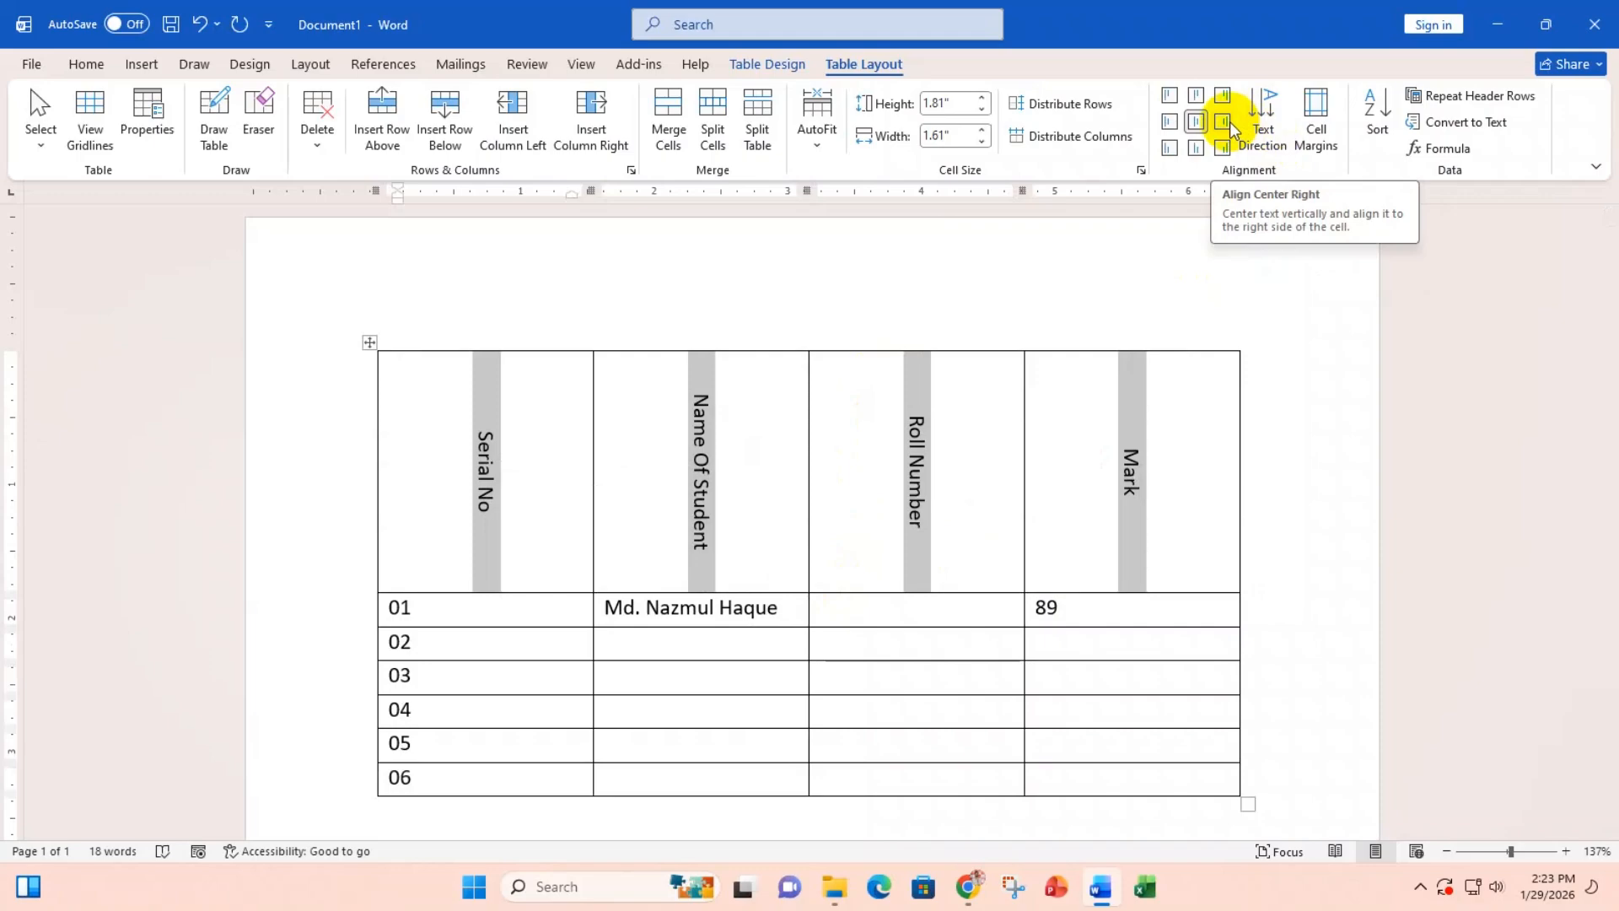
click(1263, 118)
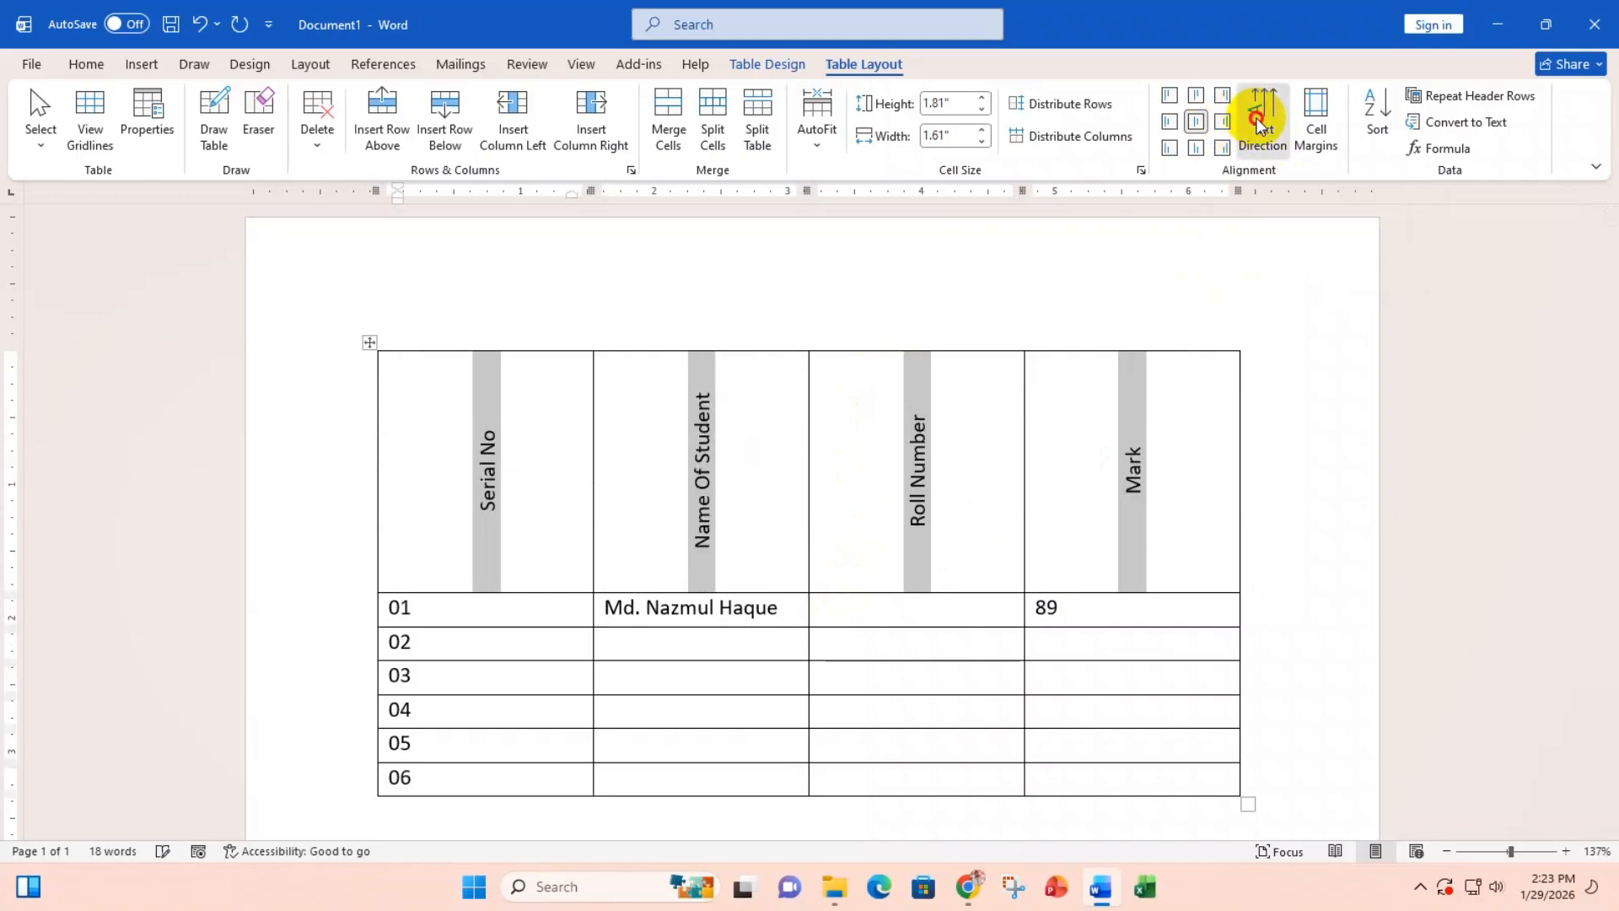
click(1263, 118)
Step: Shrink the header row to a compact 0.12" height and select the header row
drag(845, 594, 853, 363)
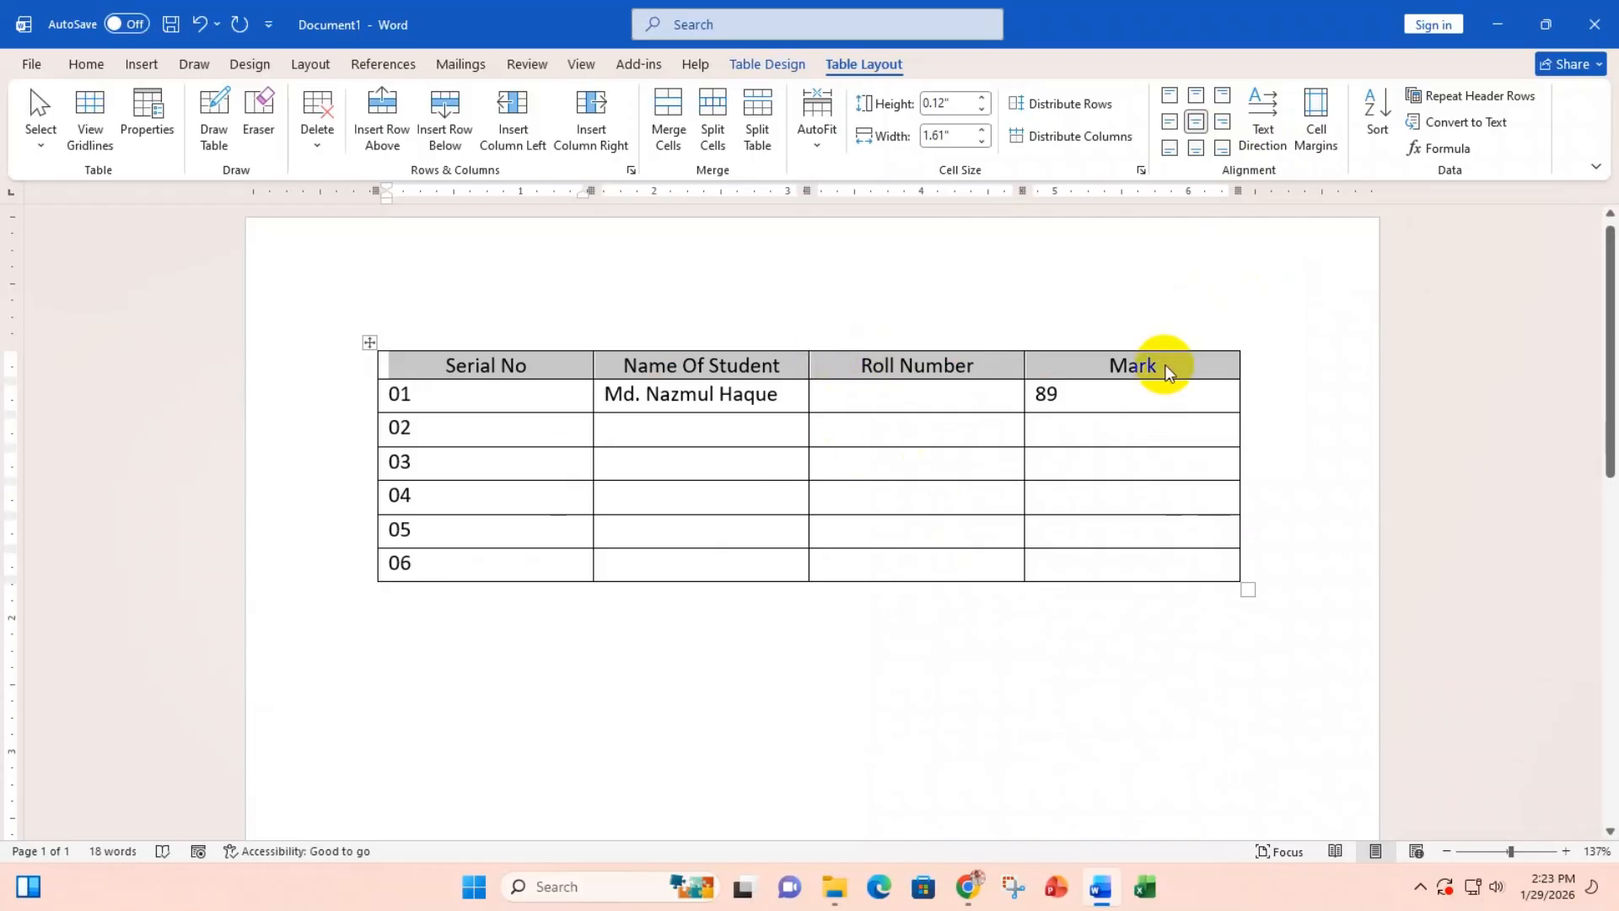
double_click(1133, 364)
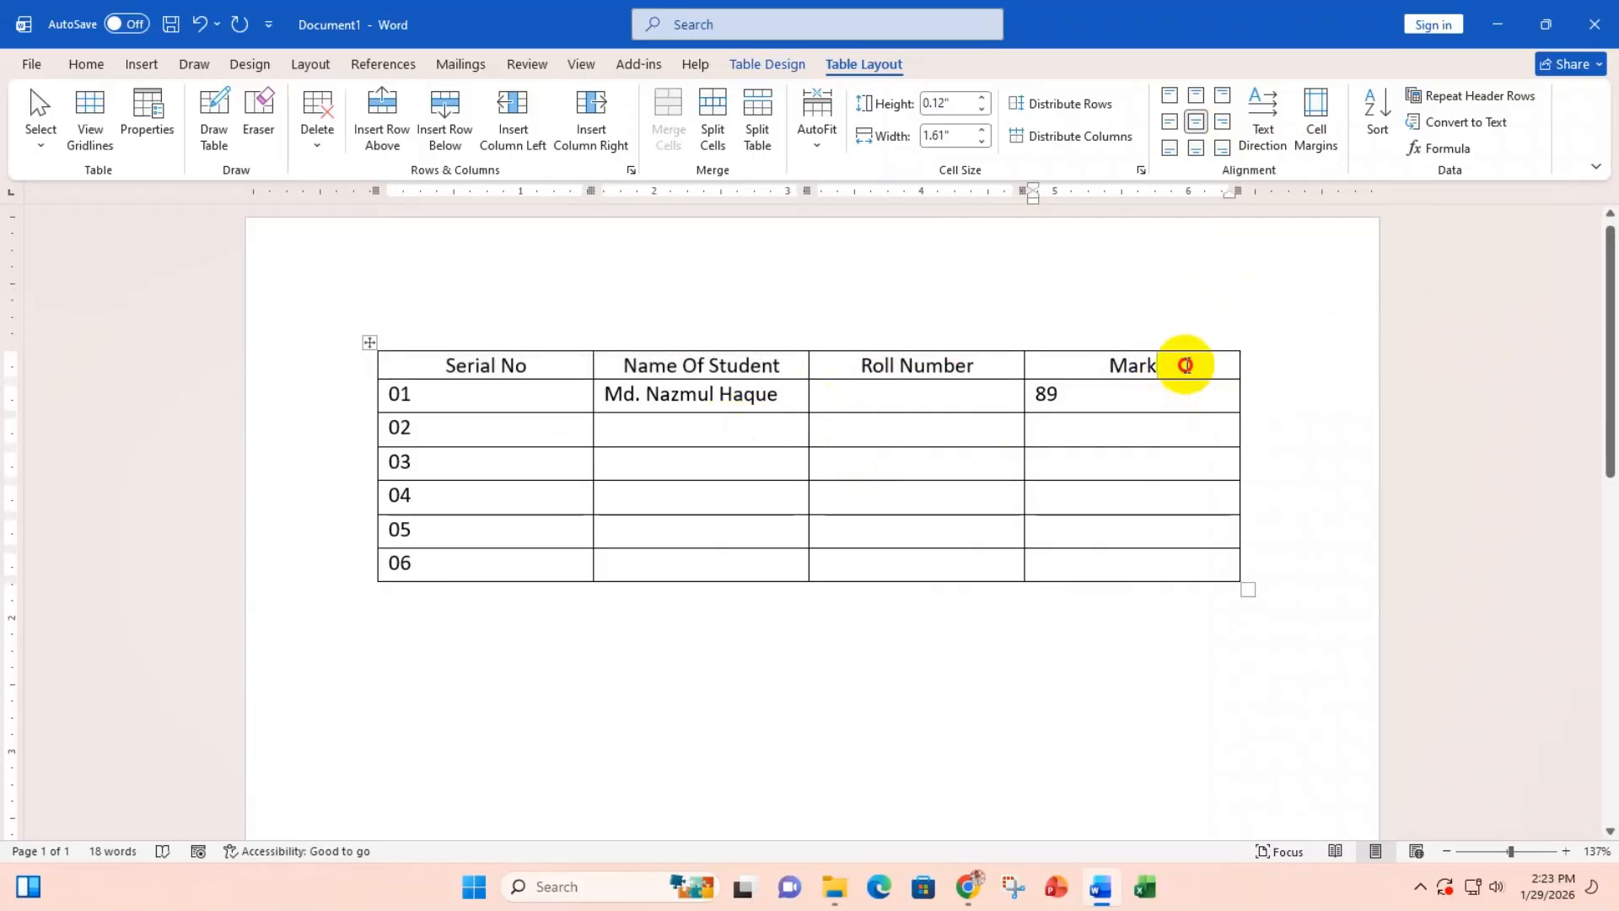
drag(1181, 362, 386, 357)
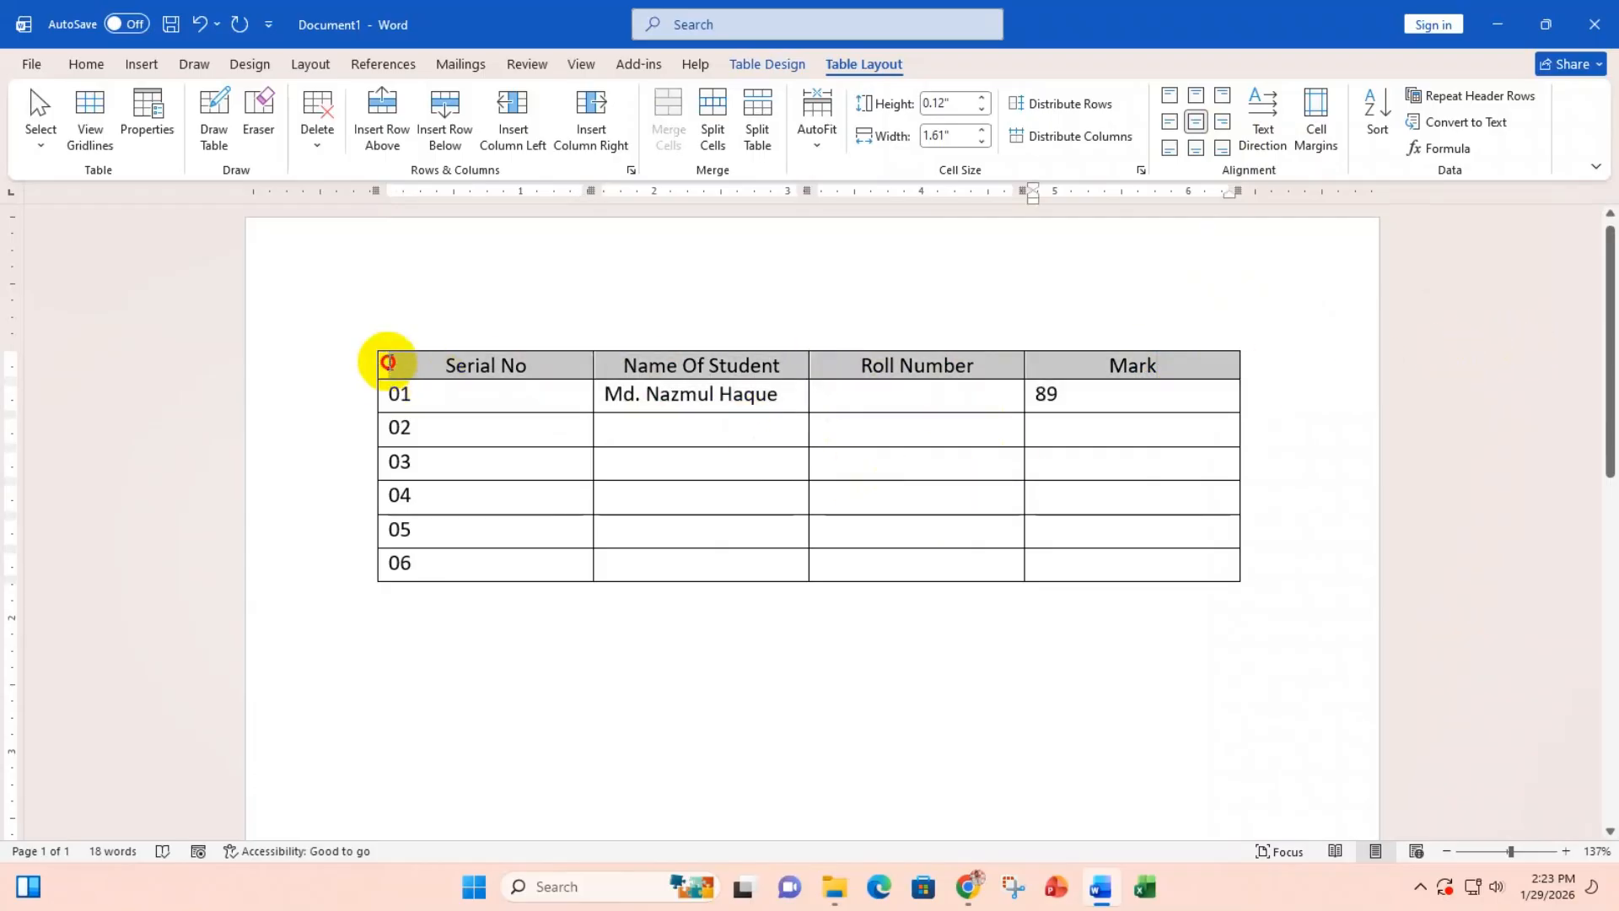
Step: Center the header text, then select the entire Serial No column
click(1188, 136)
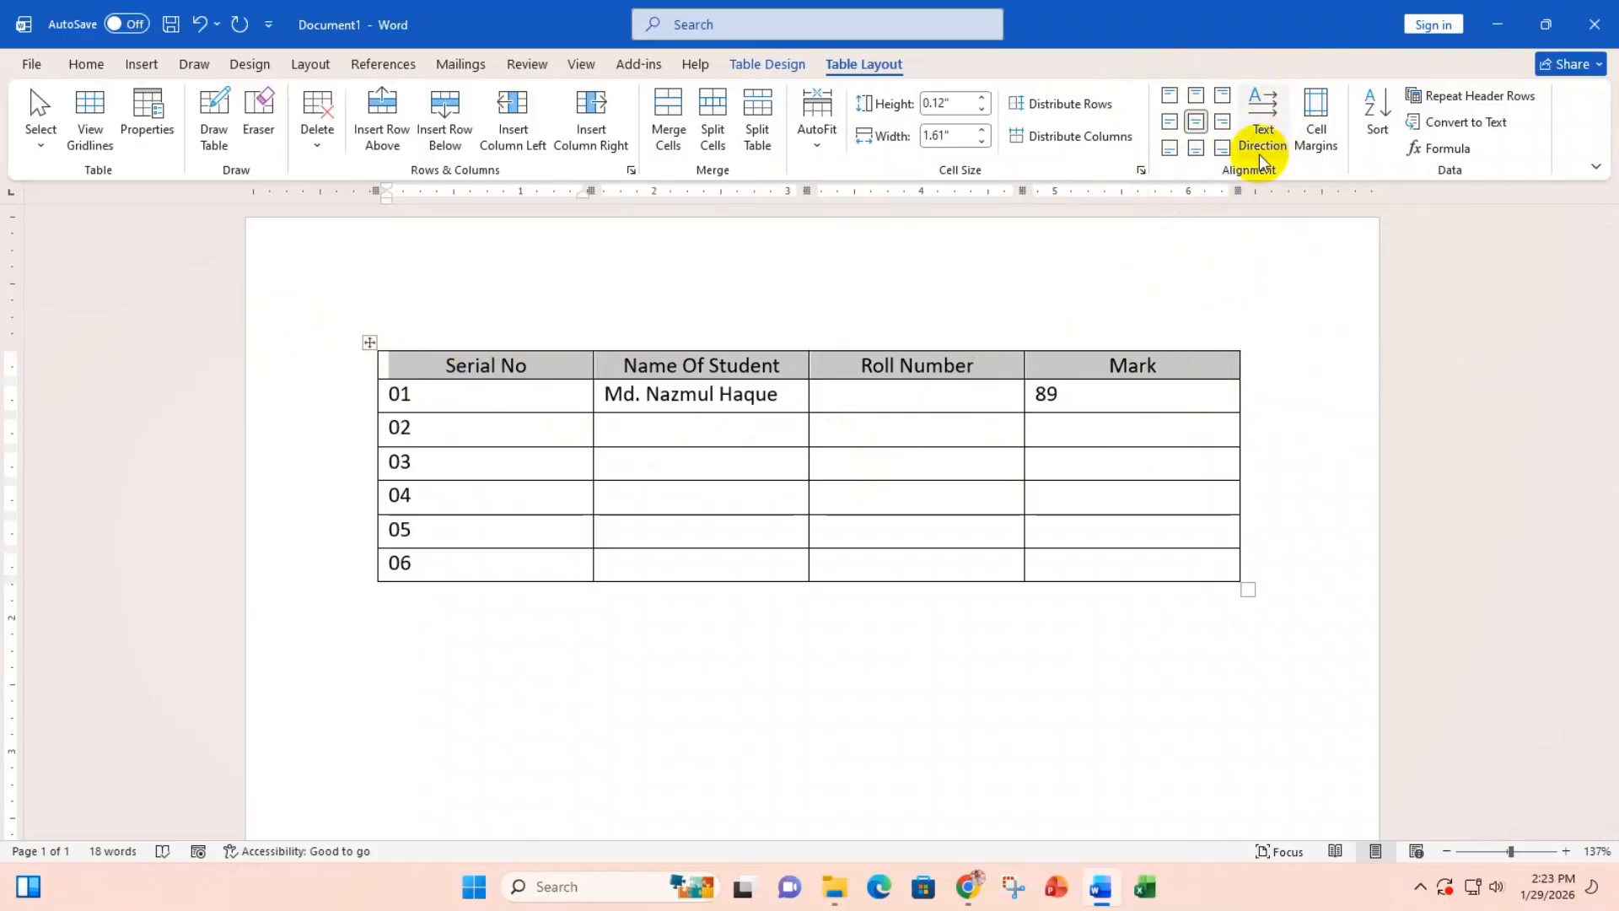
click(447, 397)
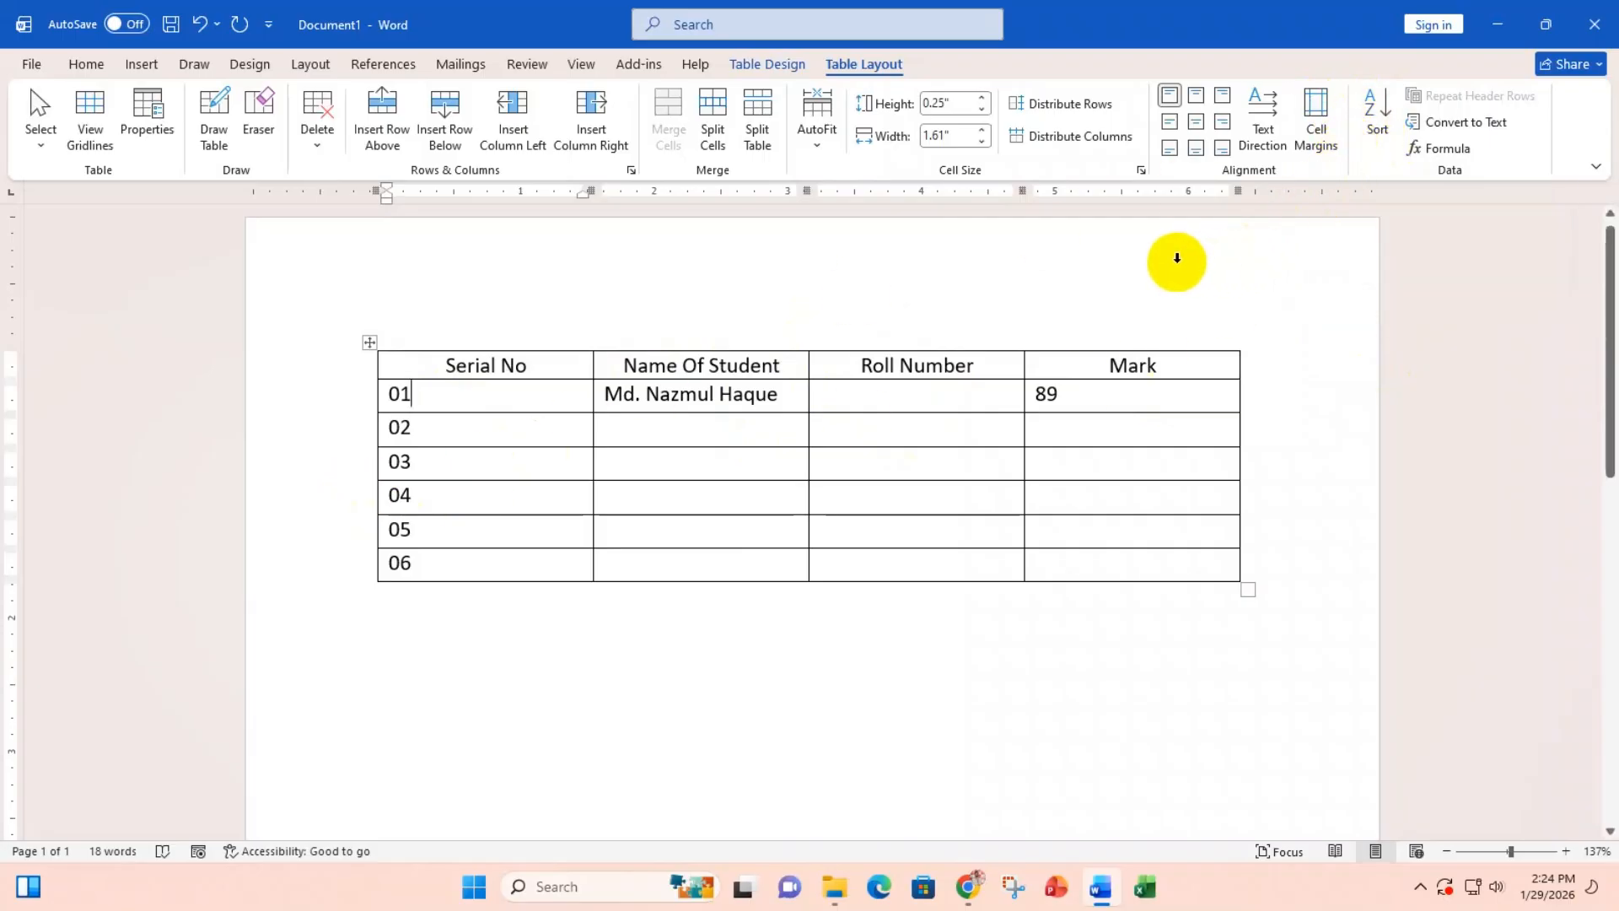
click(487, 324)
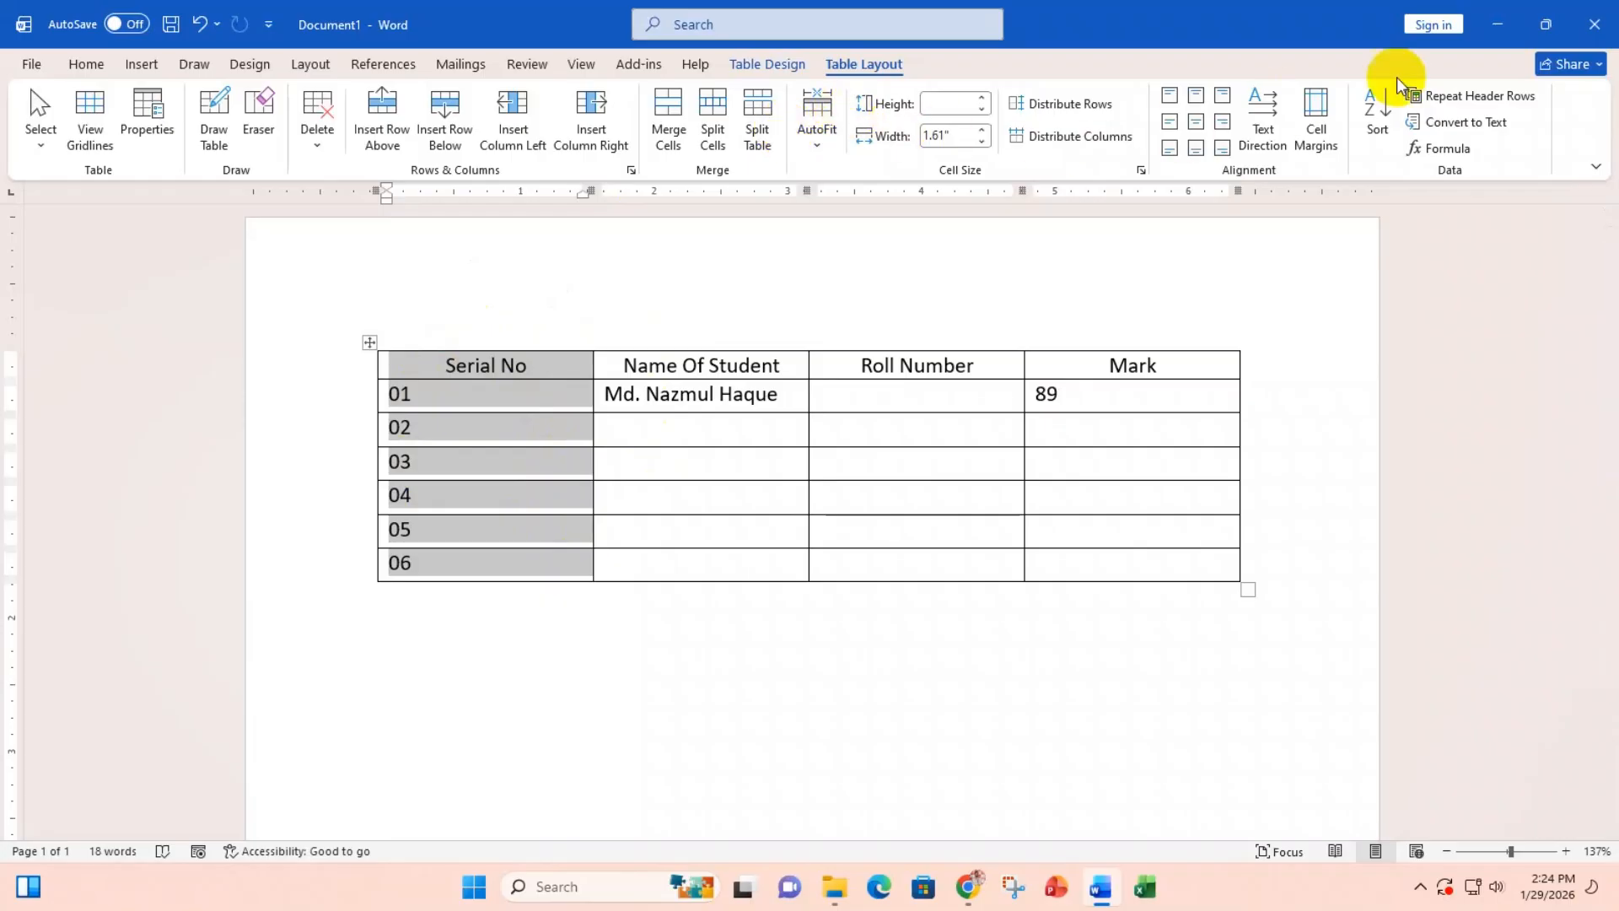
Step: Sort the table by Serial No in descending order, rows 06 to 01
click(1378, 114)
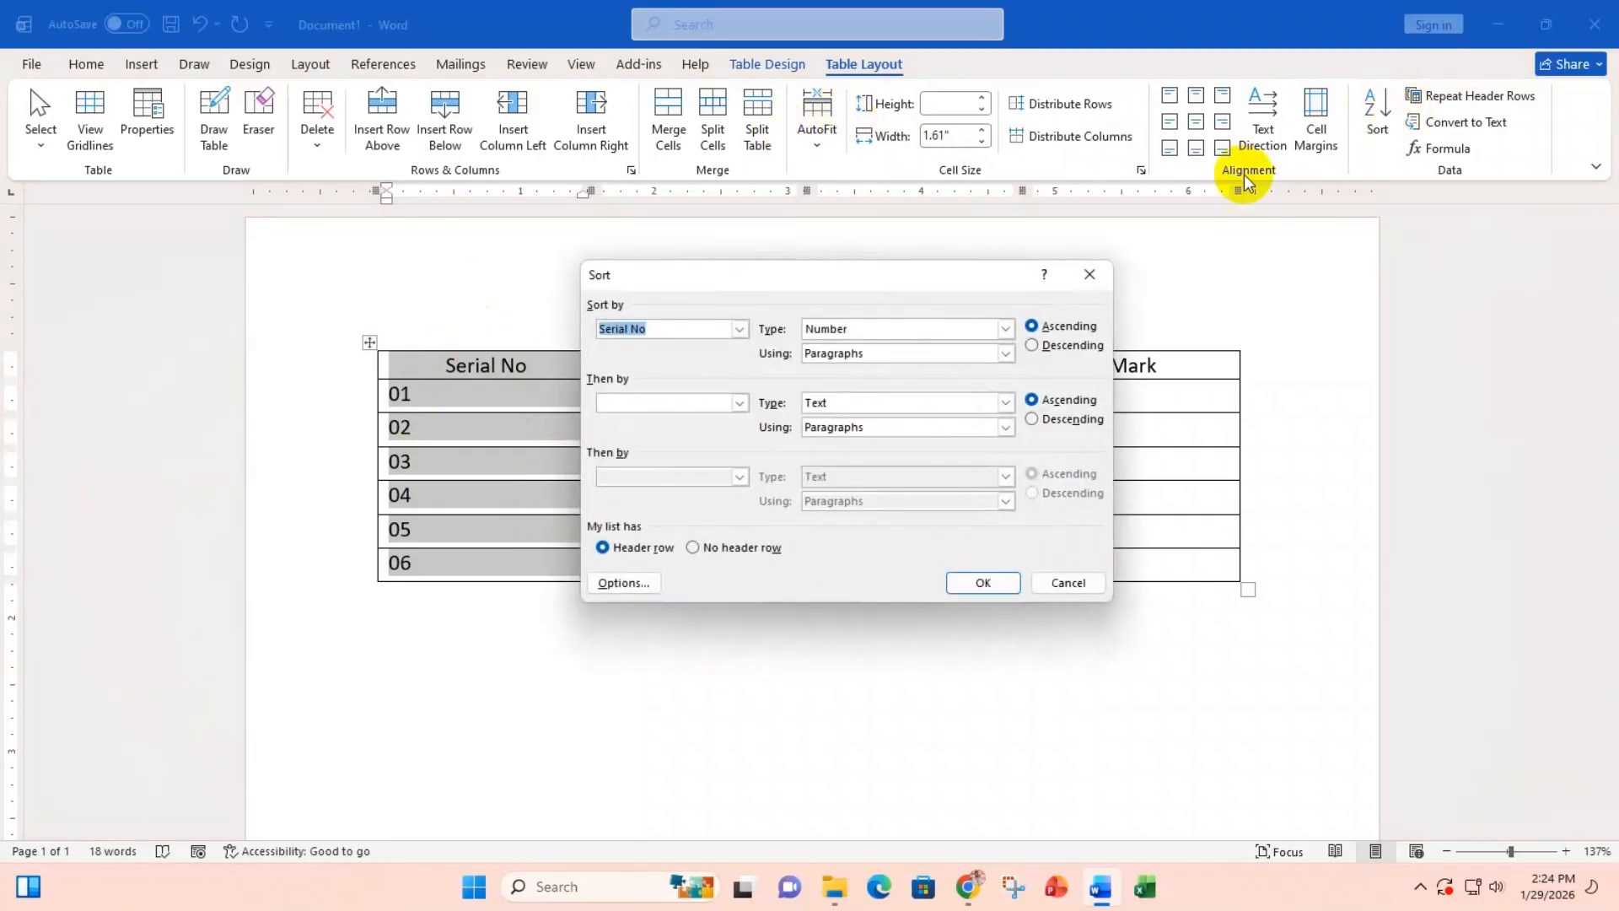
drag(925, 271, 960, 214)
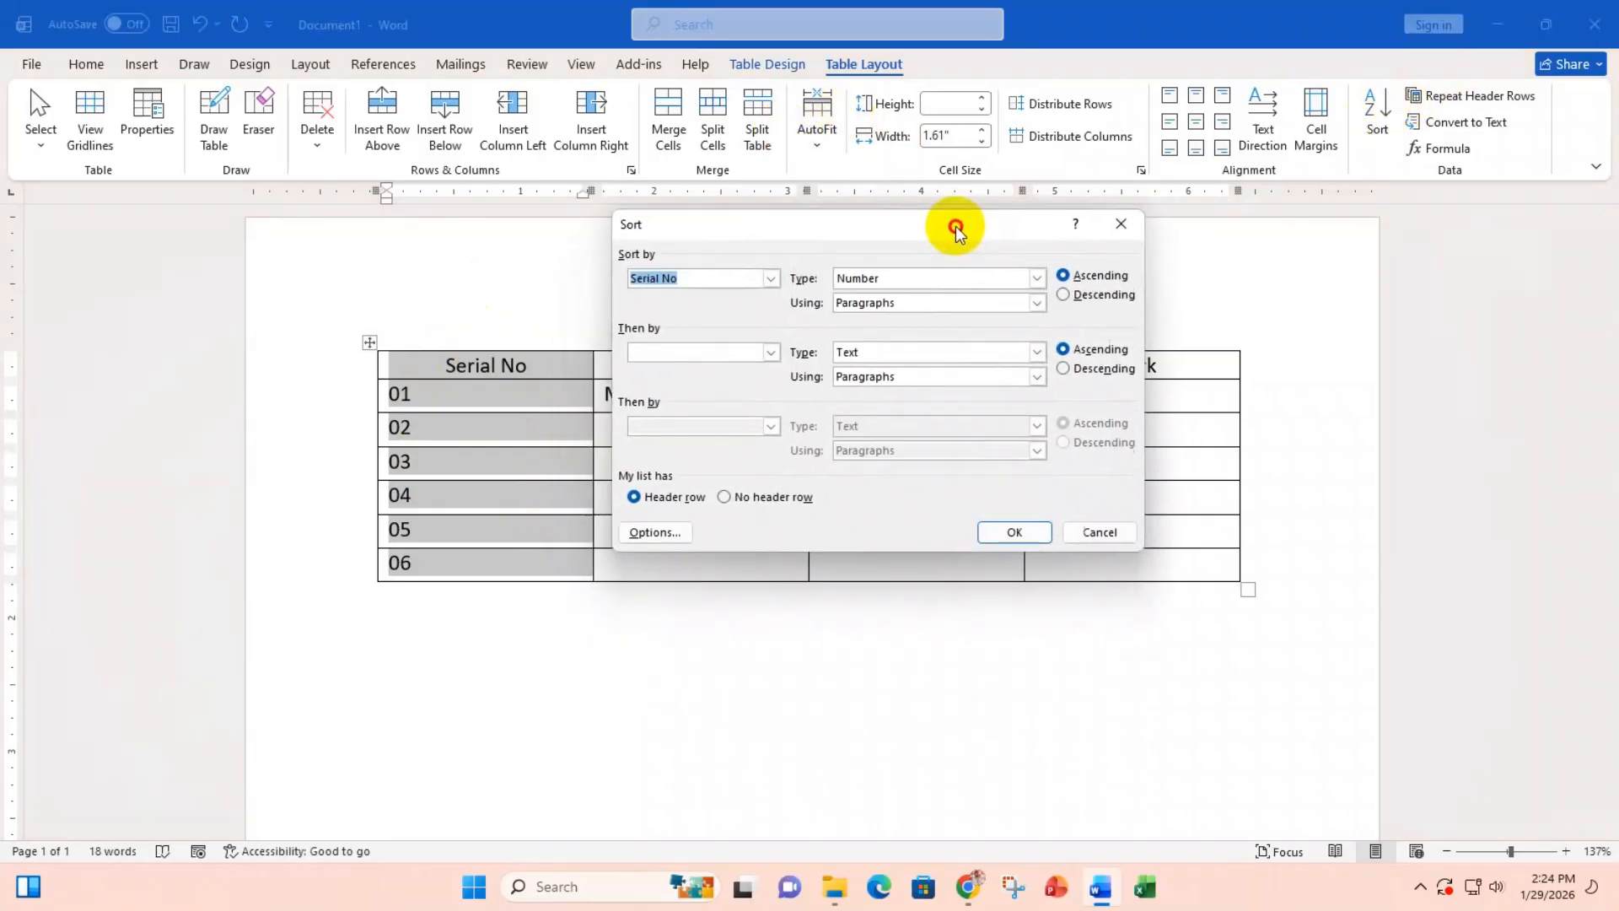
click(1068, 288)
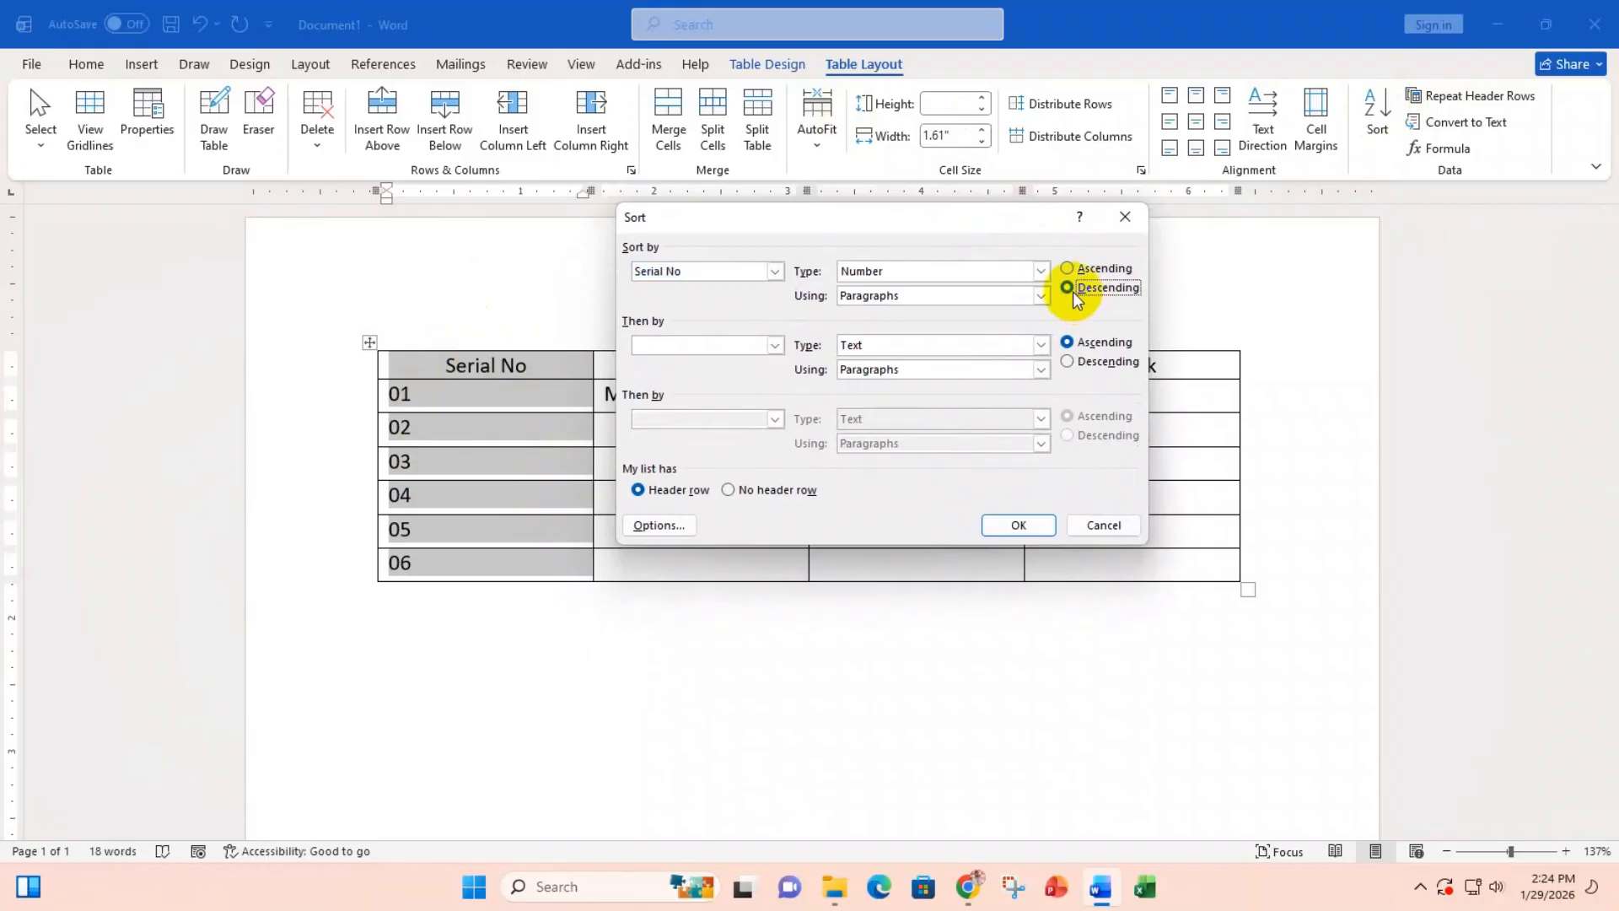
click(1022, 528)
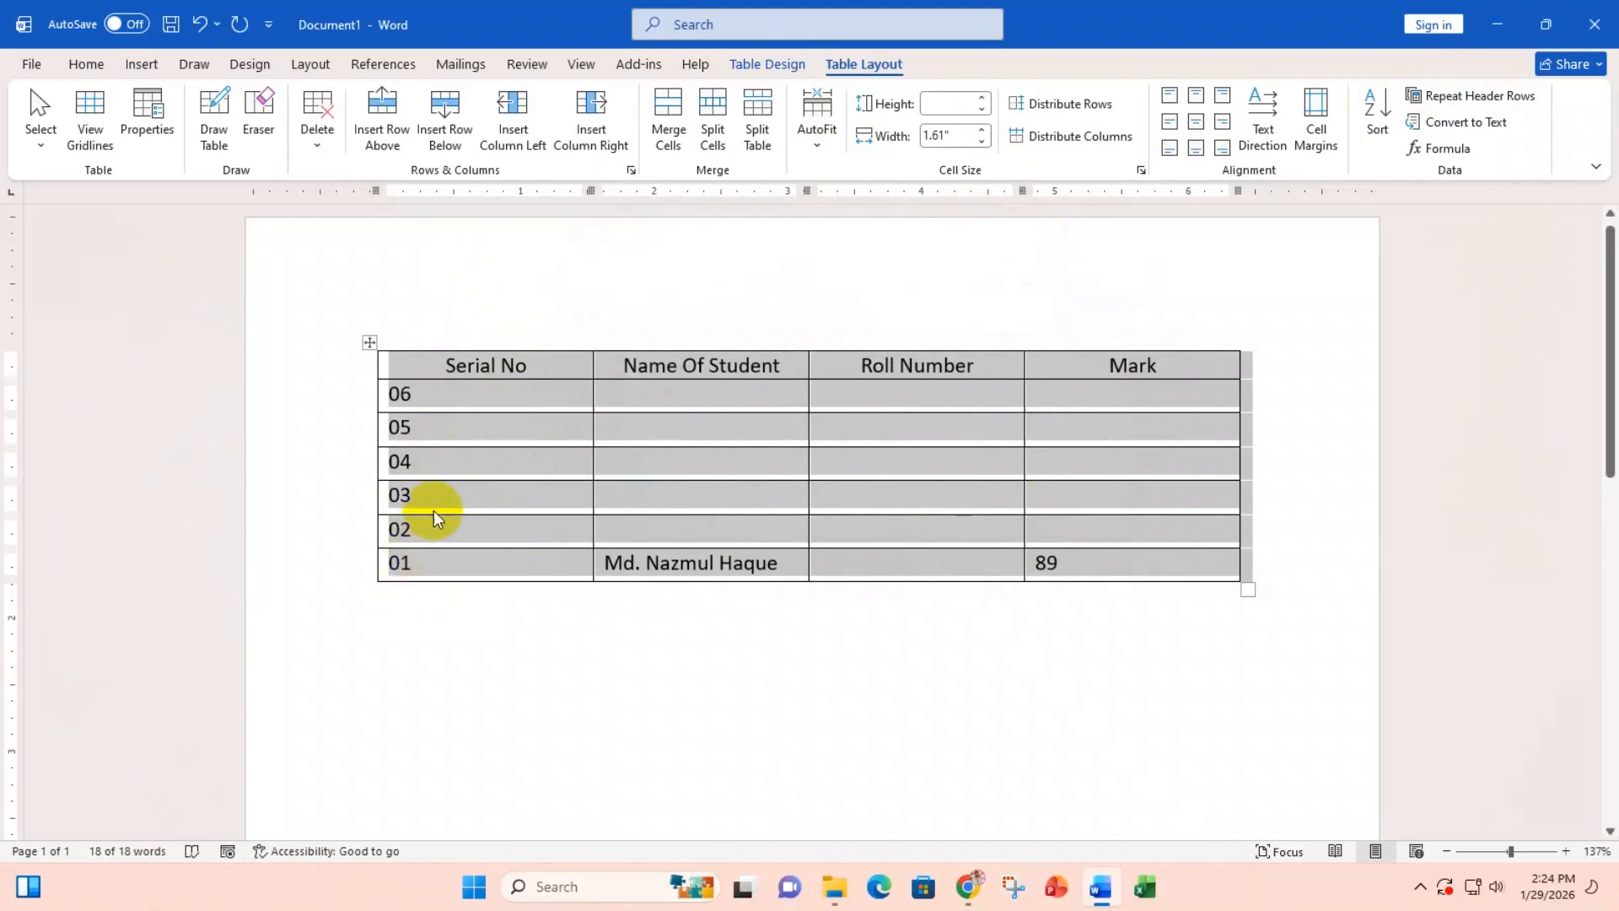
Step: Re-sort the table by Serial No ascending so rows run 01 to 06, header kept on top
click(1389, 110)
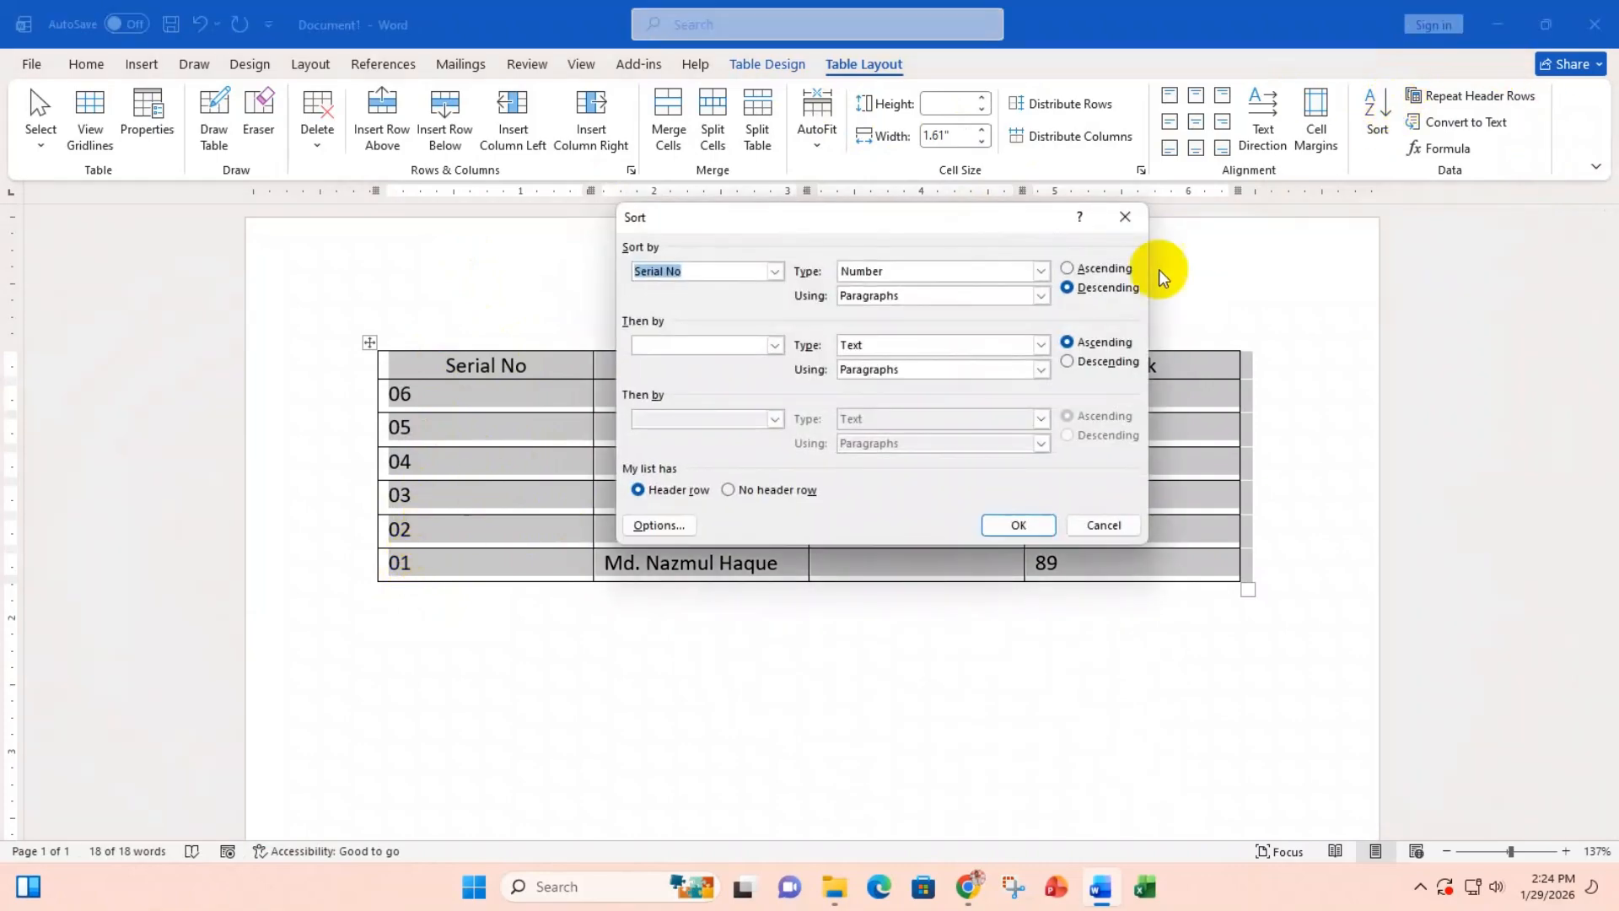
click(1082, 272)
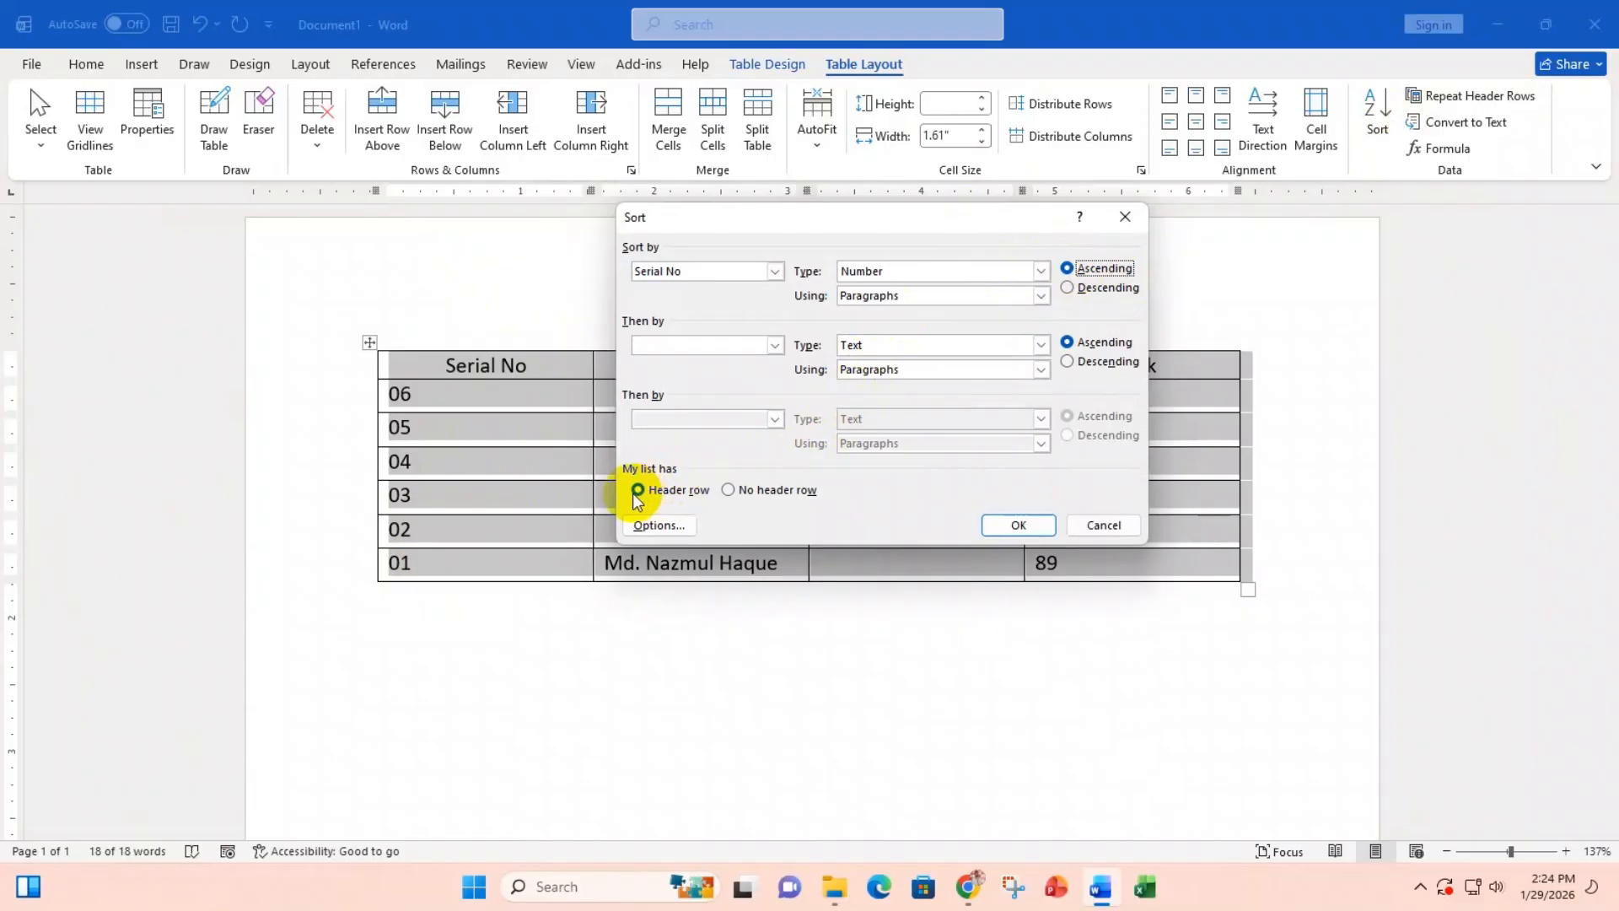
click(1053, 525)
click(510, 299)
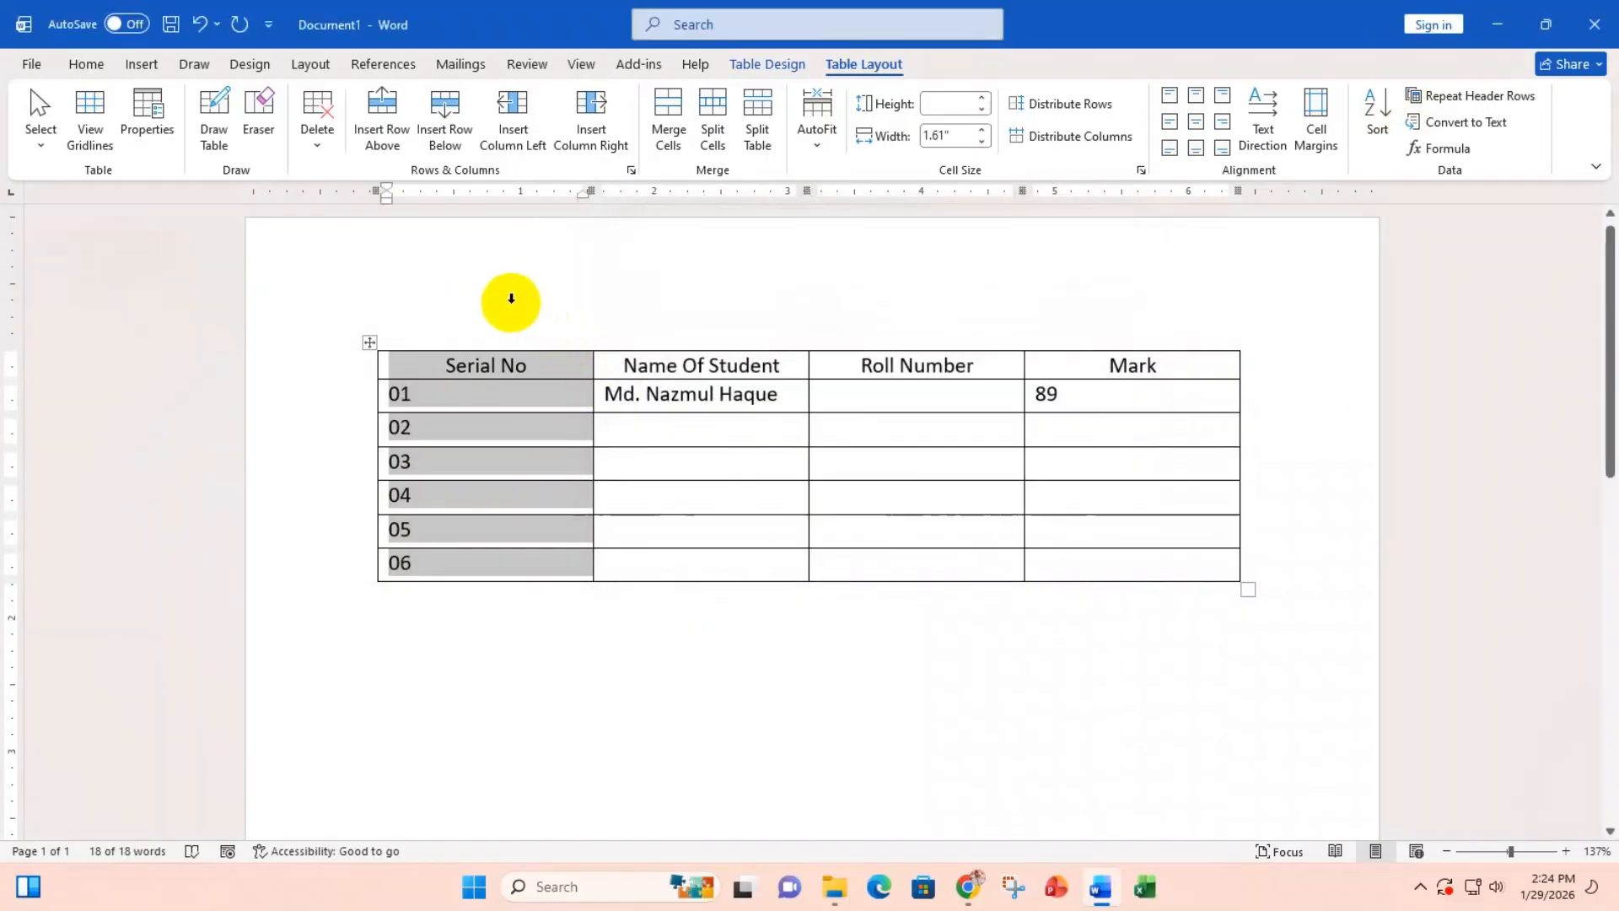
click(505, 493)
click(488, 321)
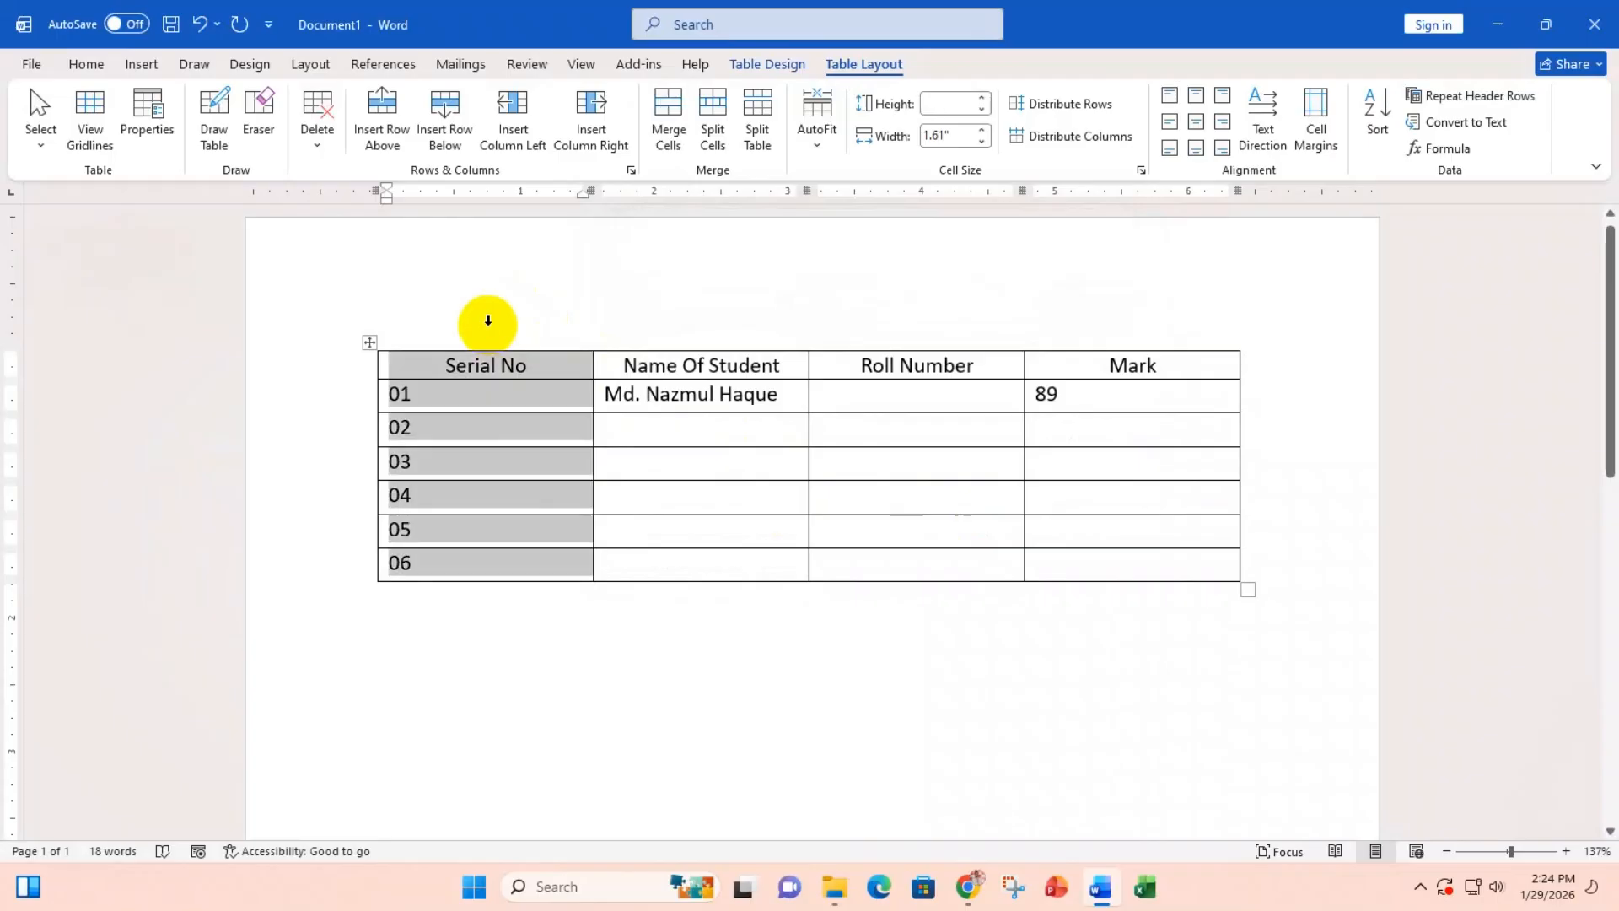
click(1376, 118)
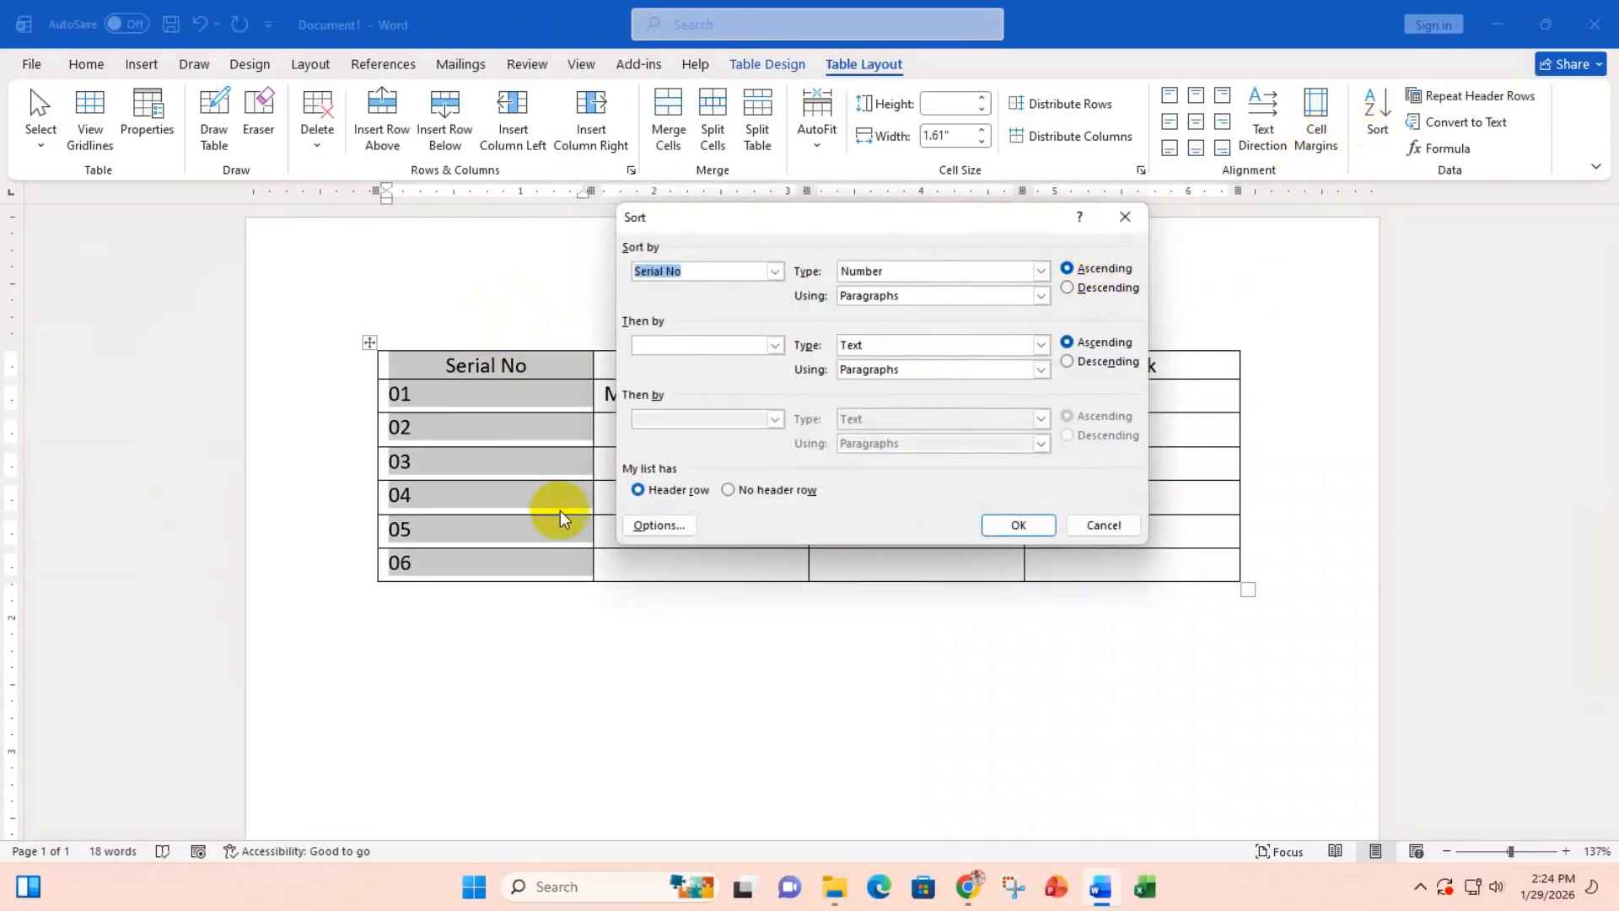
click(1016, 523)
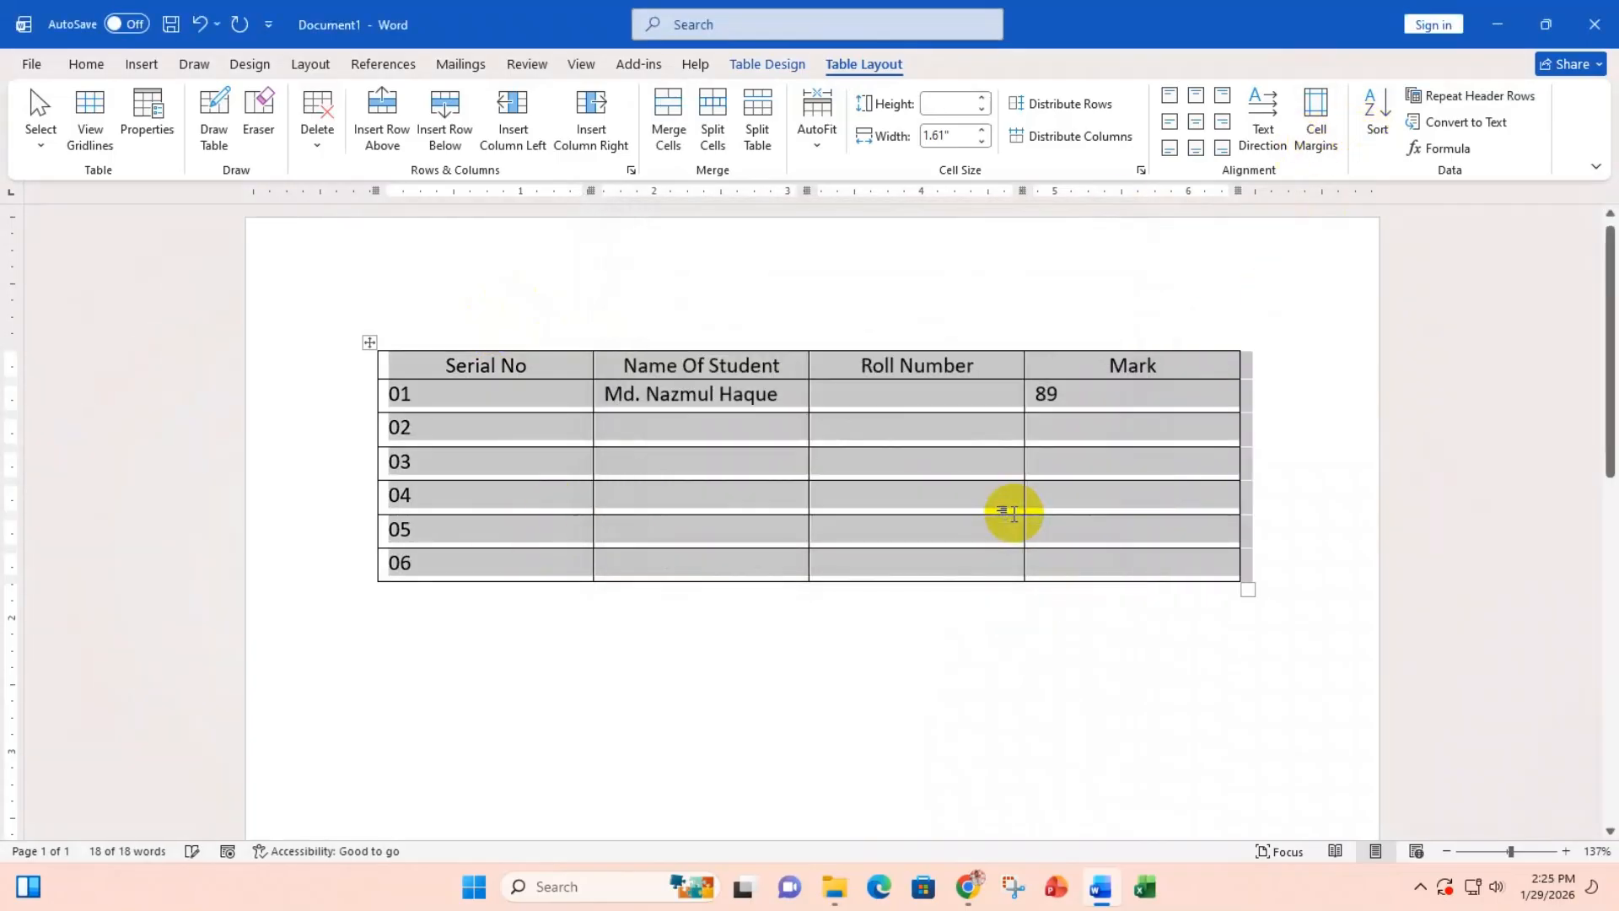
click(461, 404)
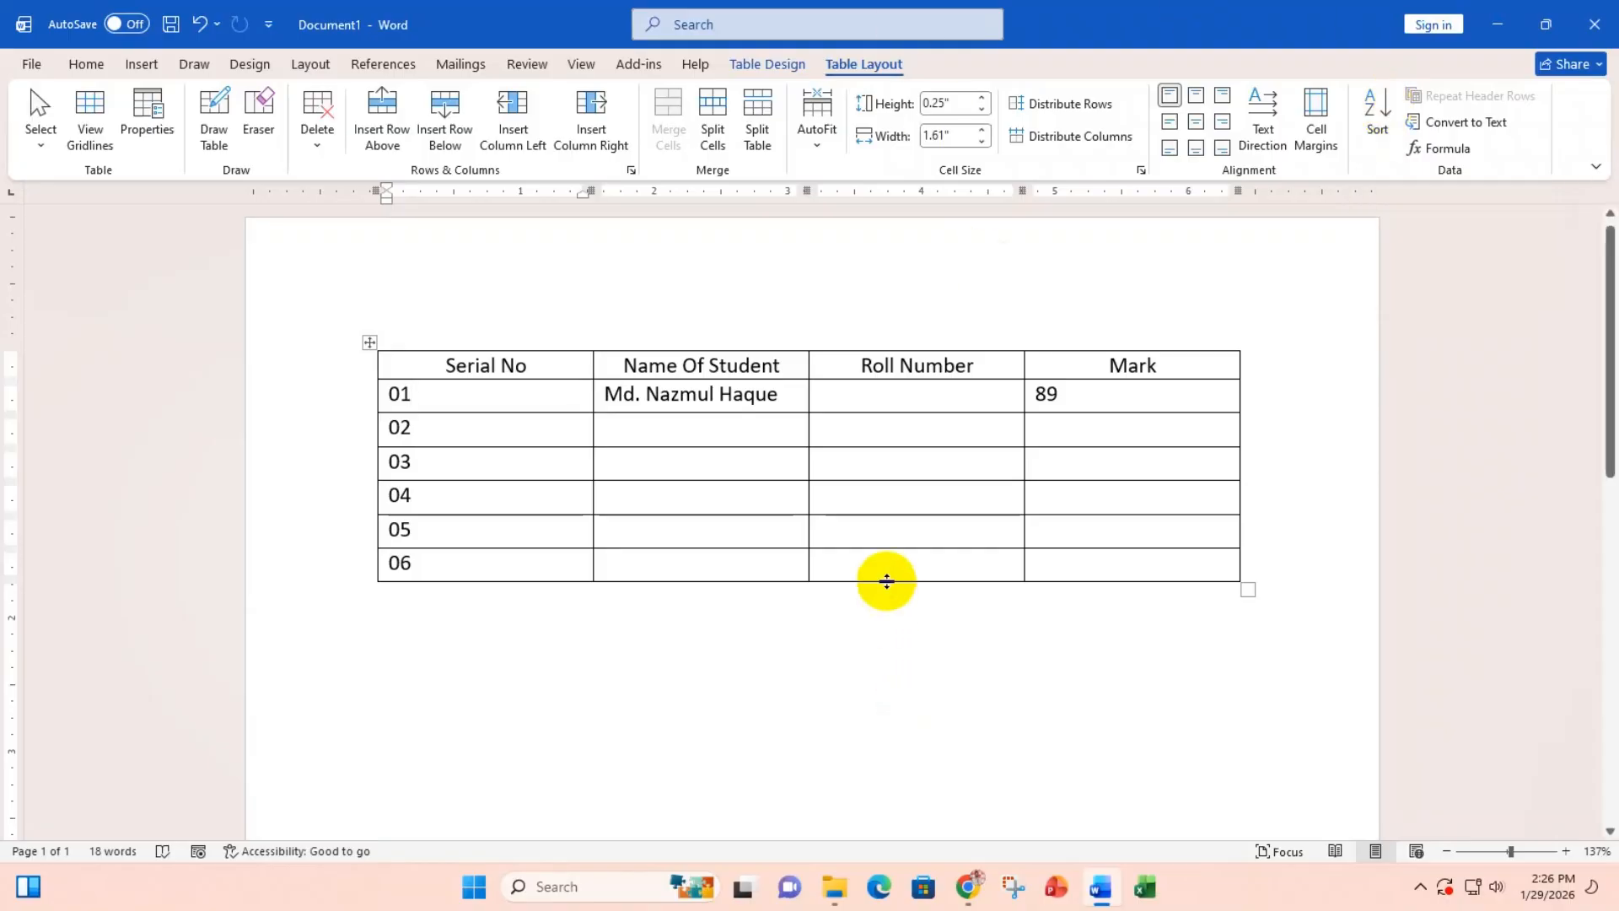
click(750, 424)
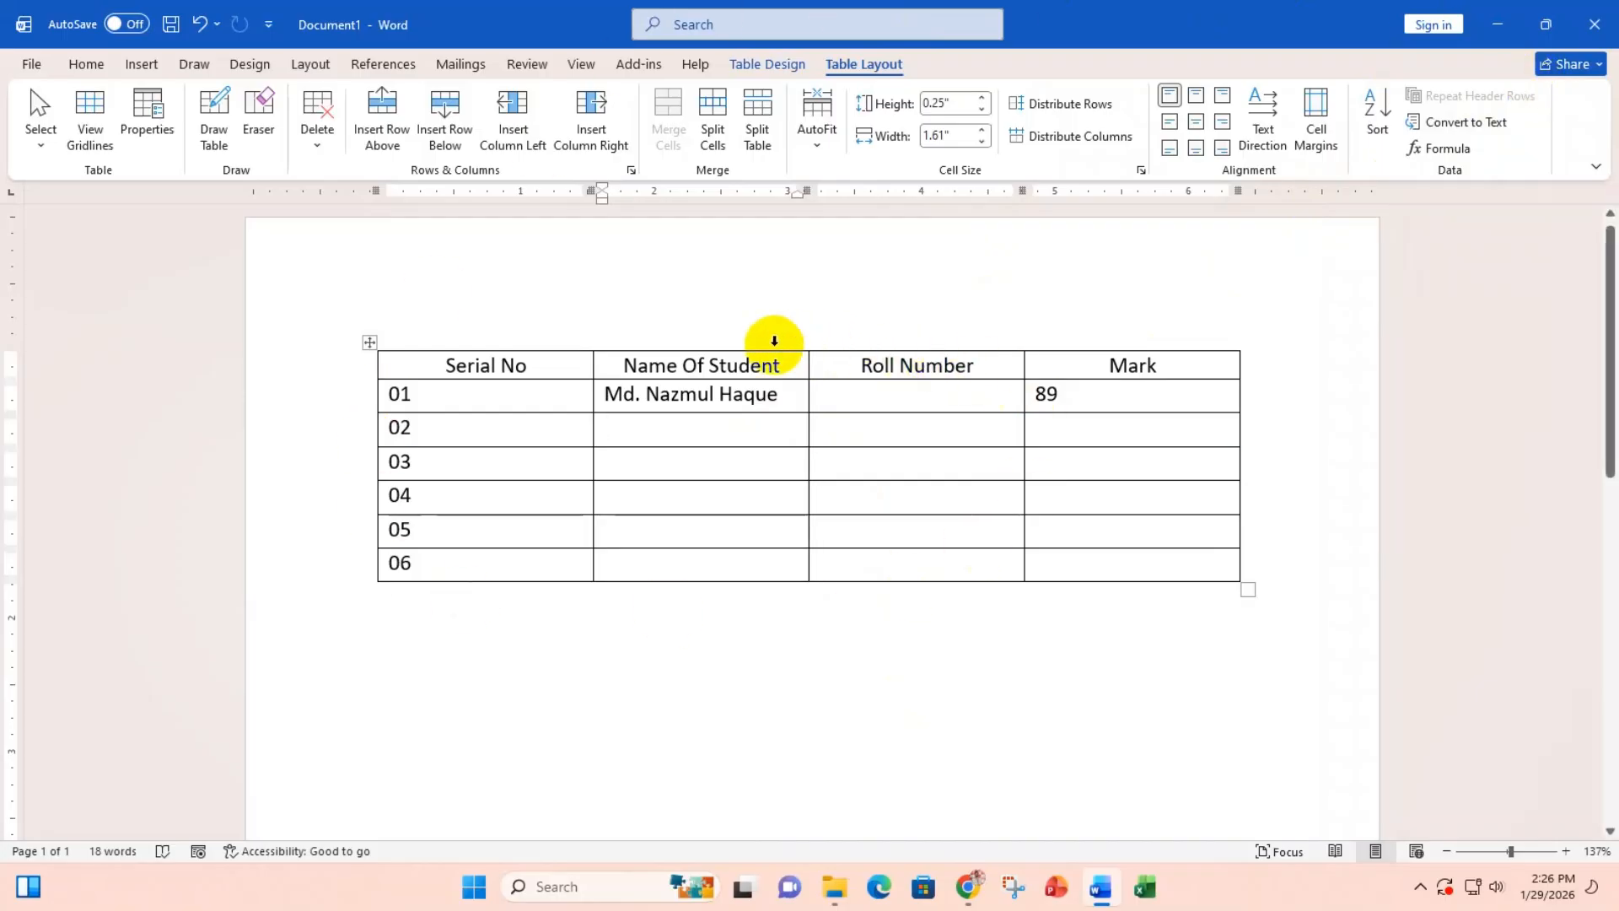
click(365, 342)
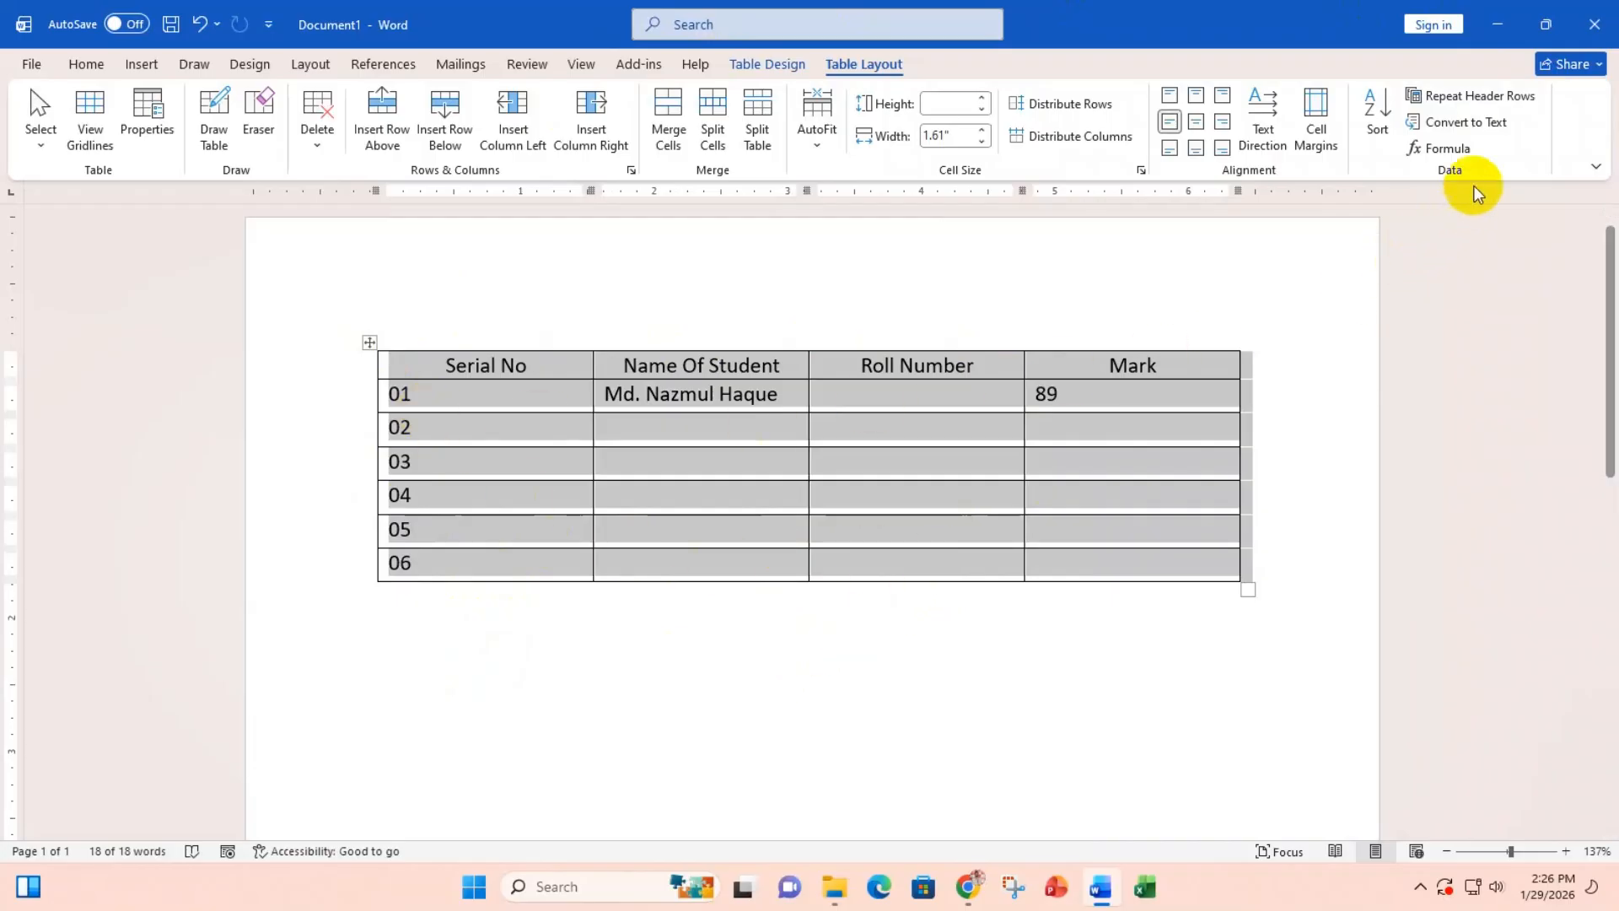
Step: Convert the marks table to plain text separated by tabs
click(1486, 128)
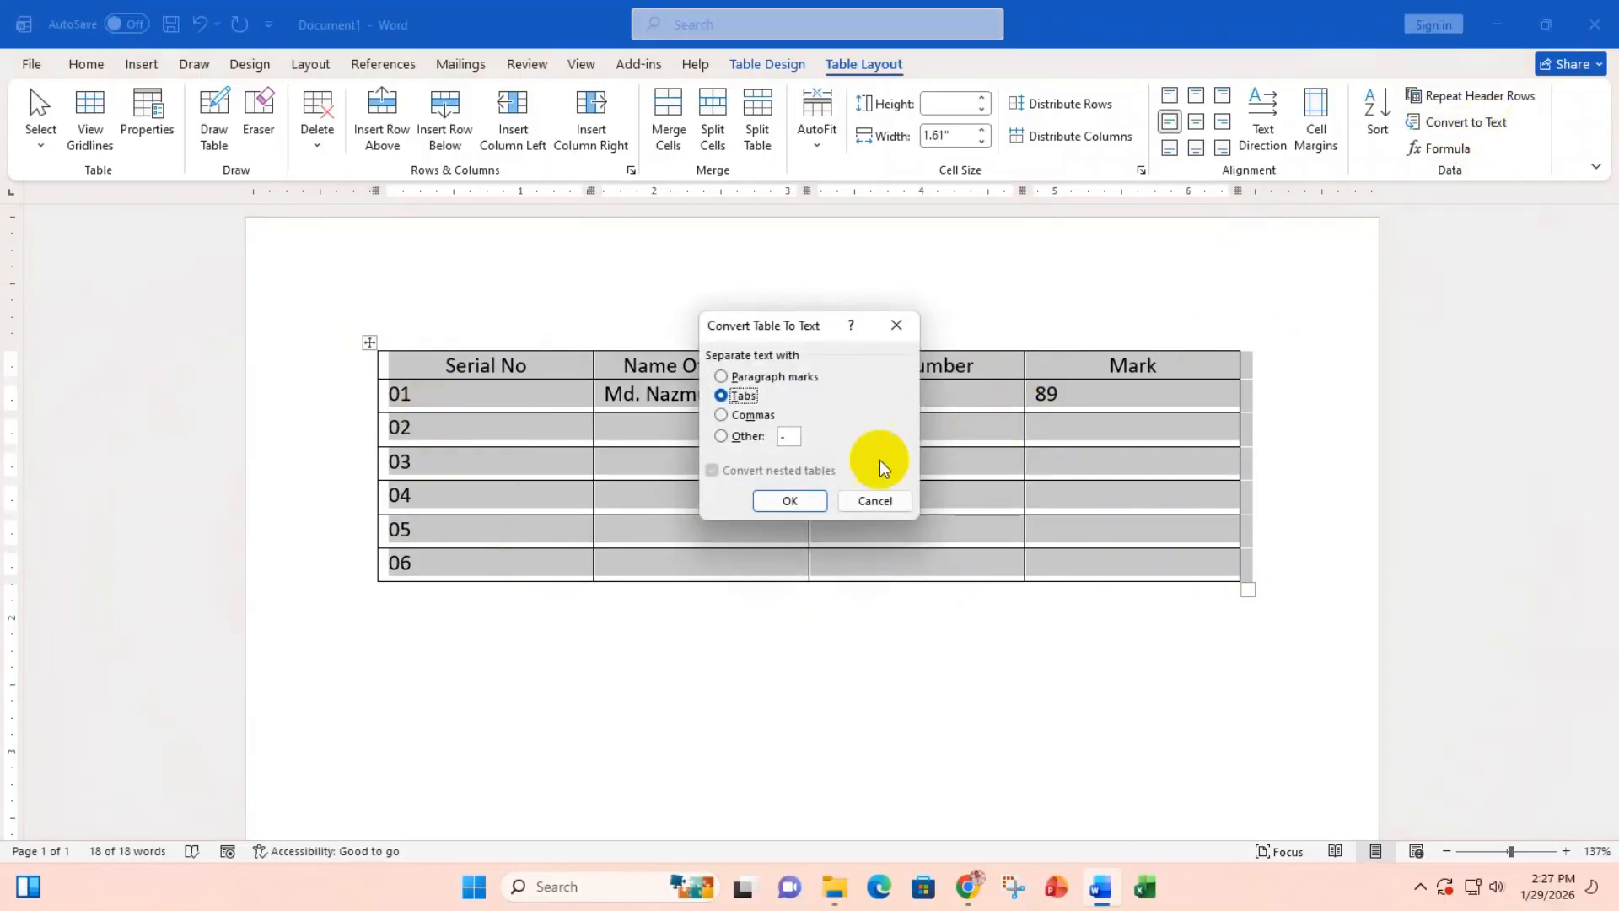
click(787, 499)
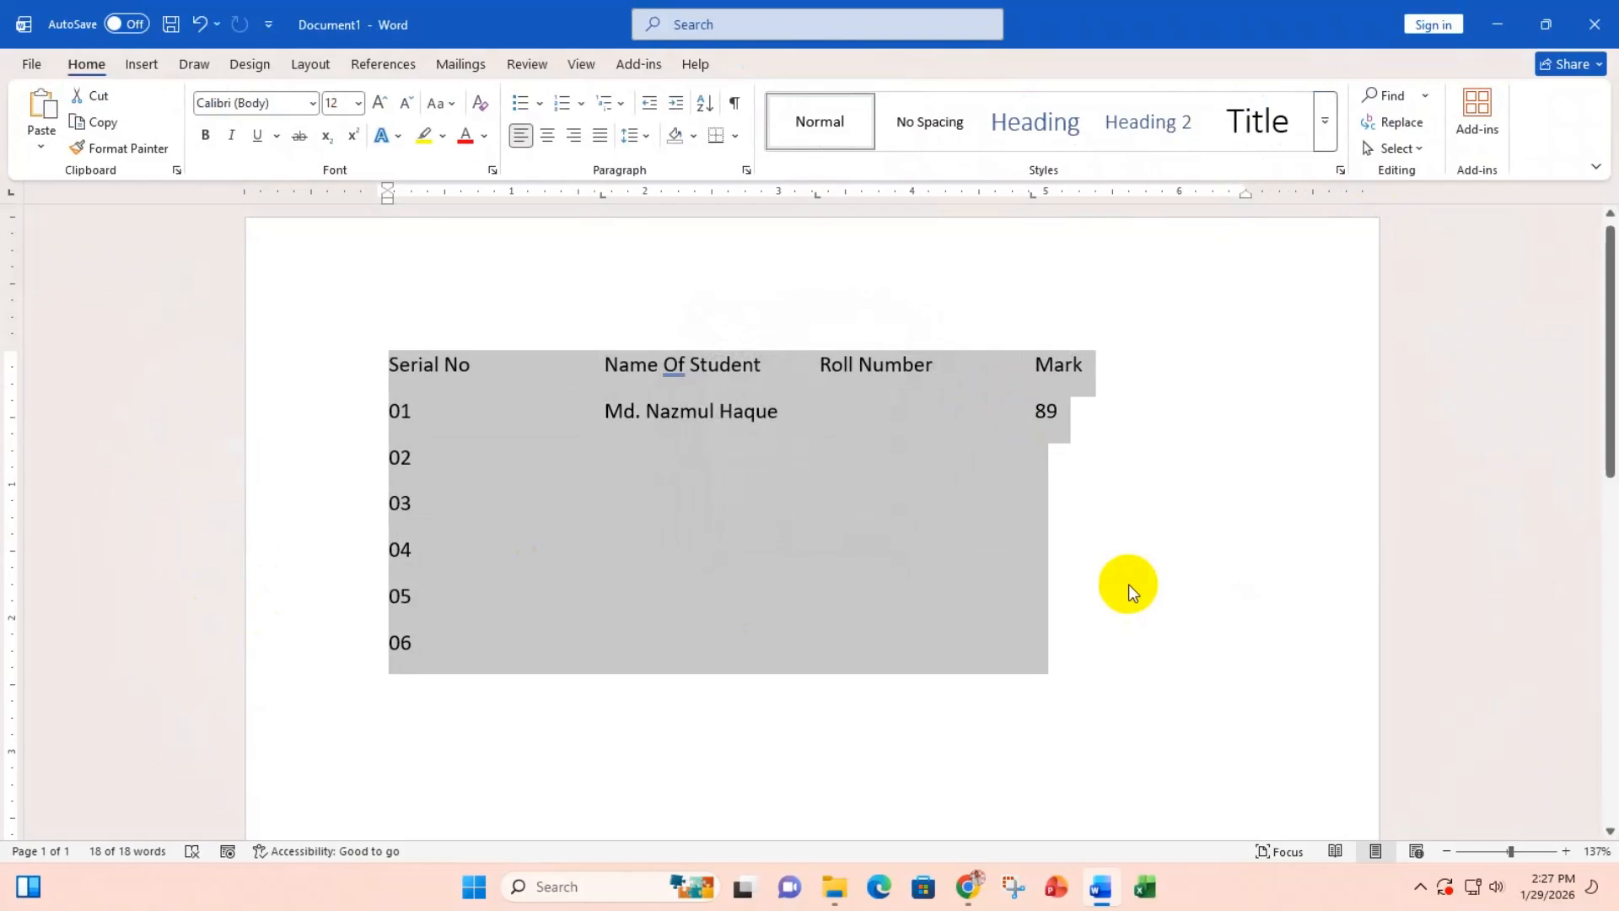
click(1156, 574)
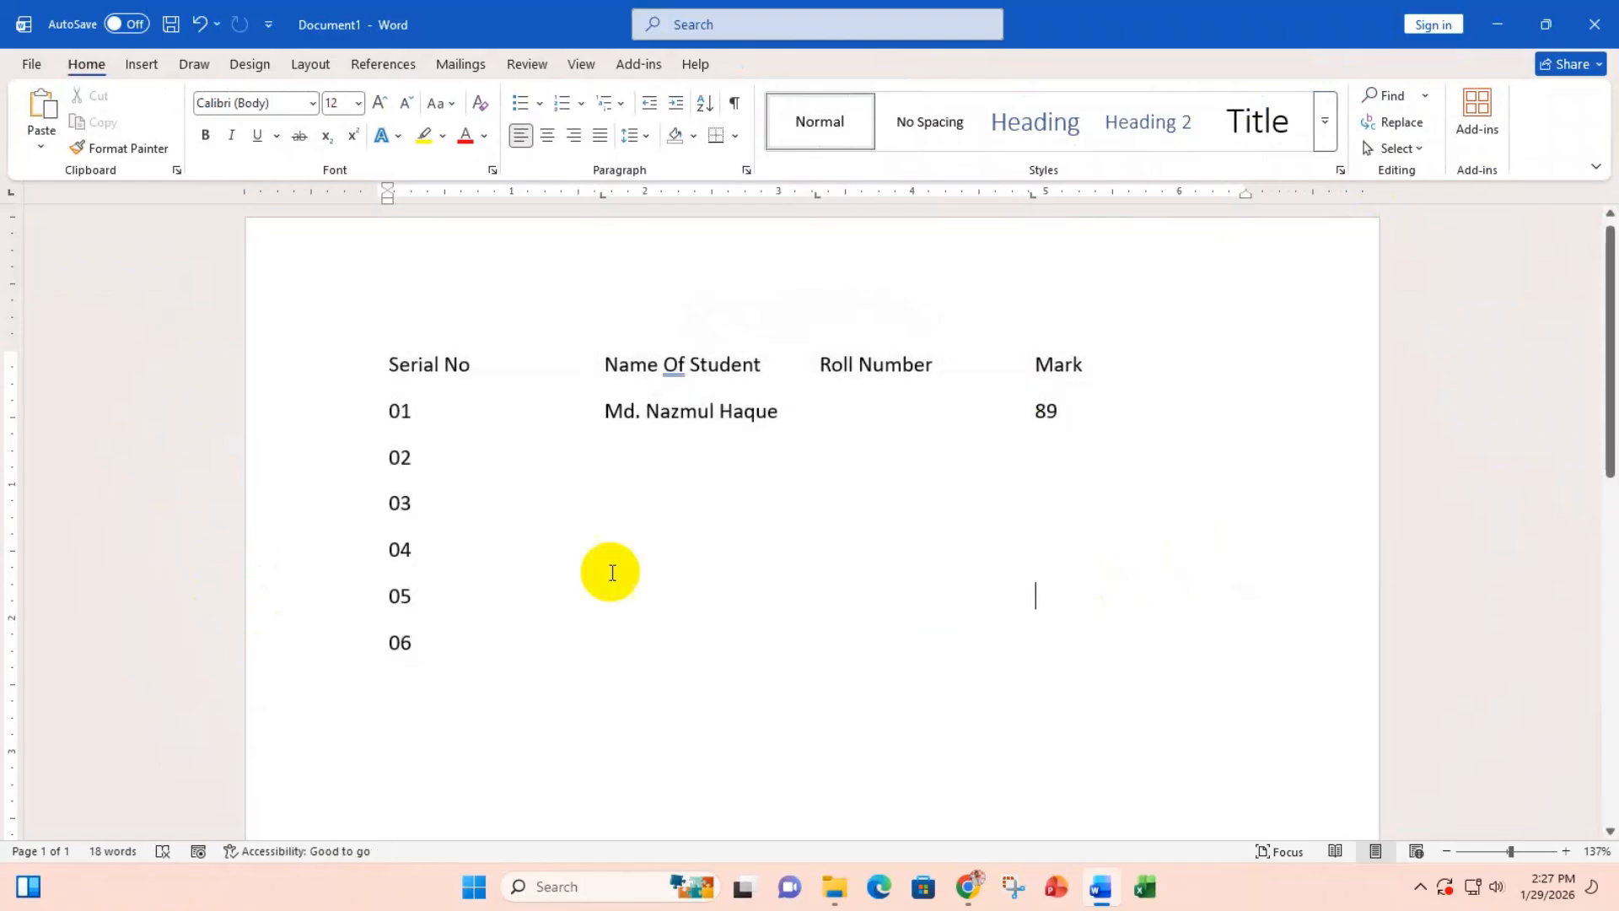
click(500, 497)
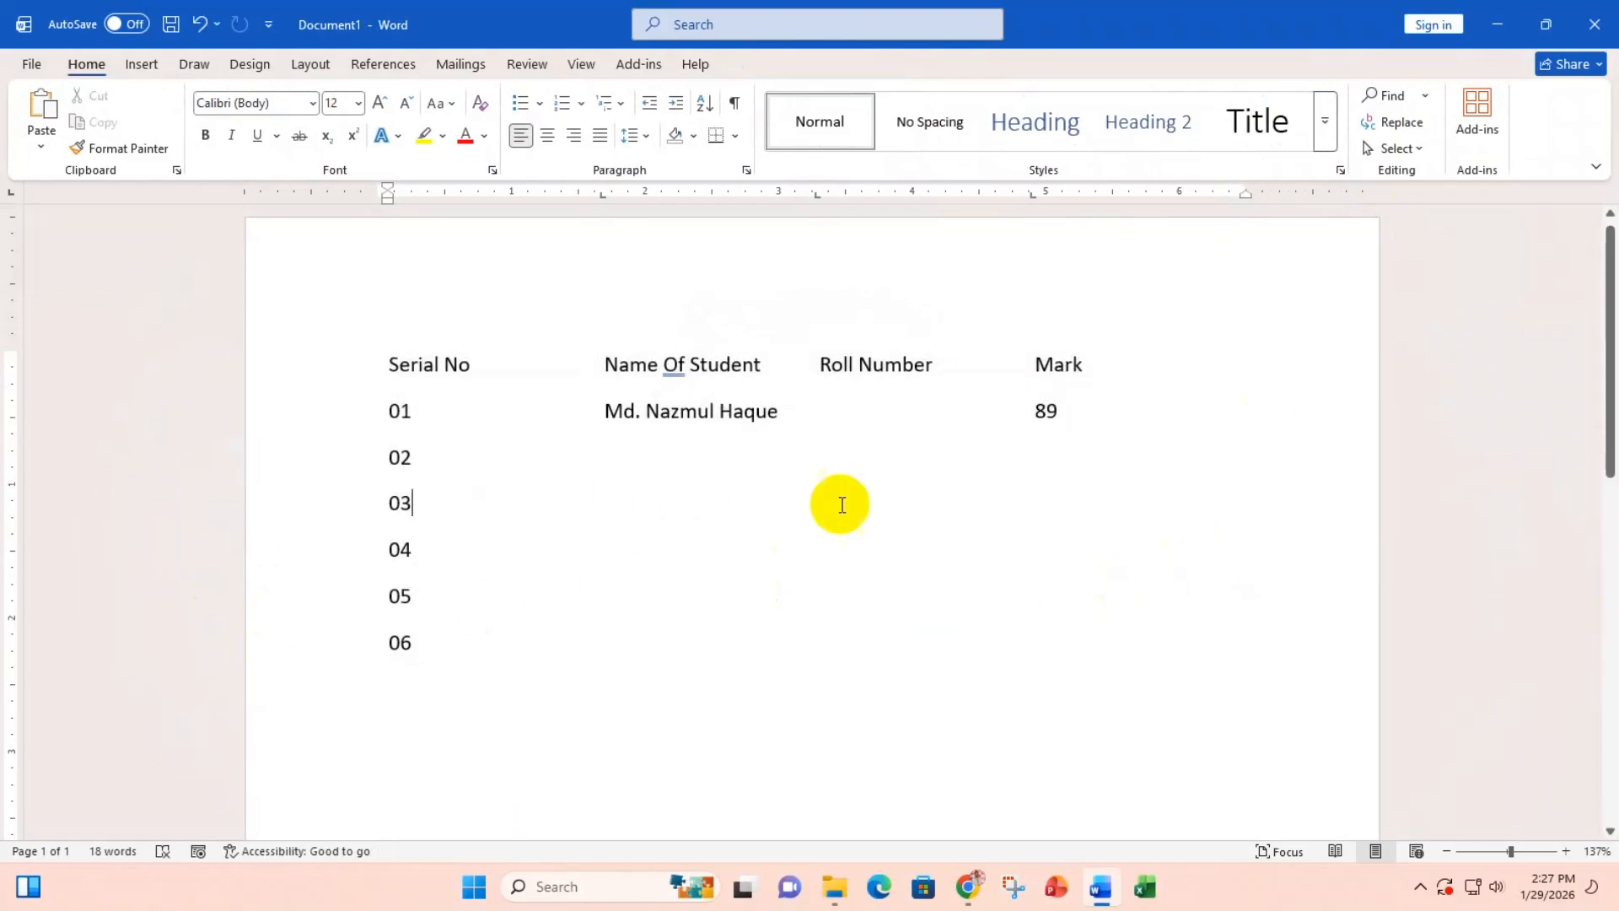
click(452, 638)
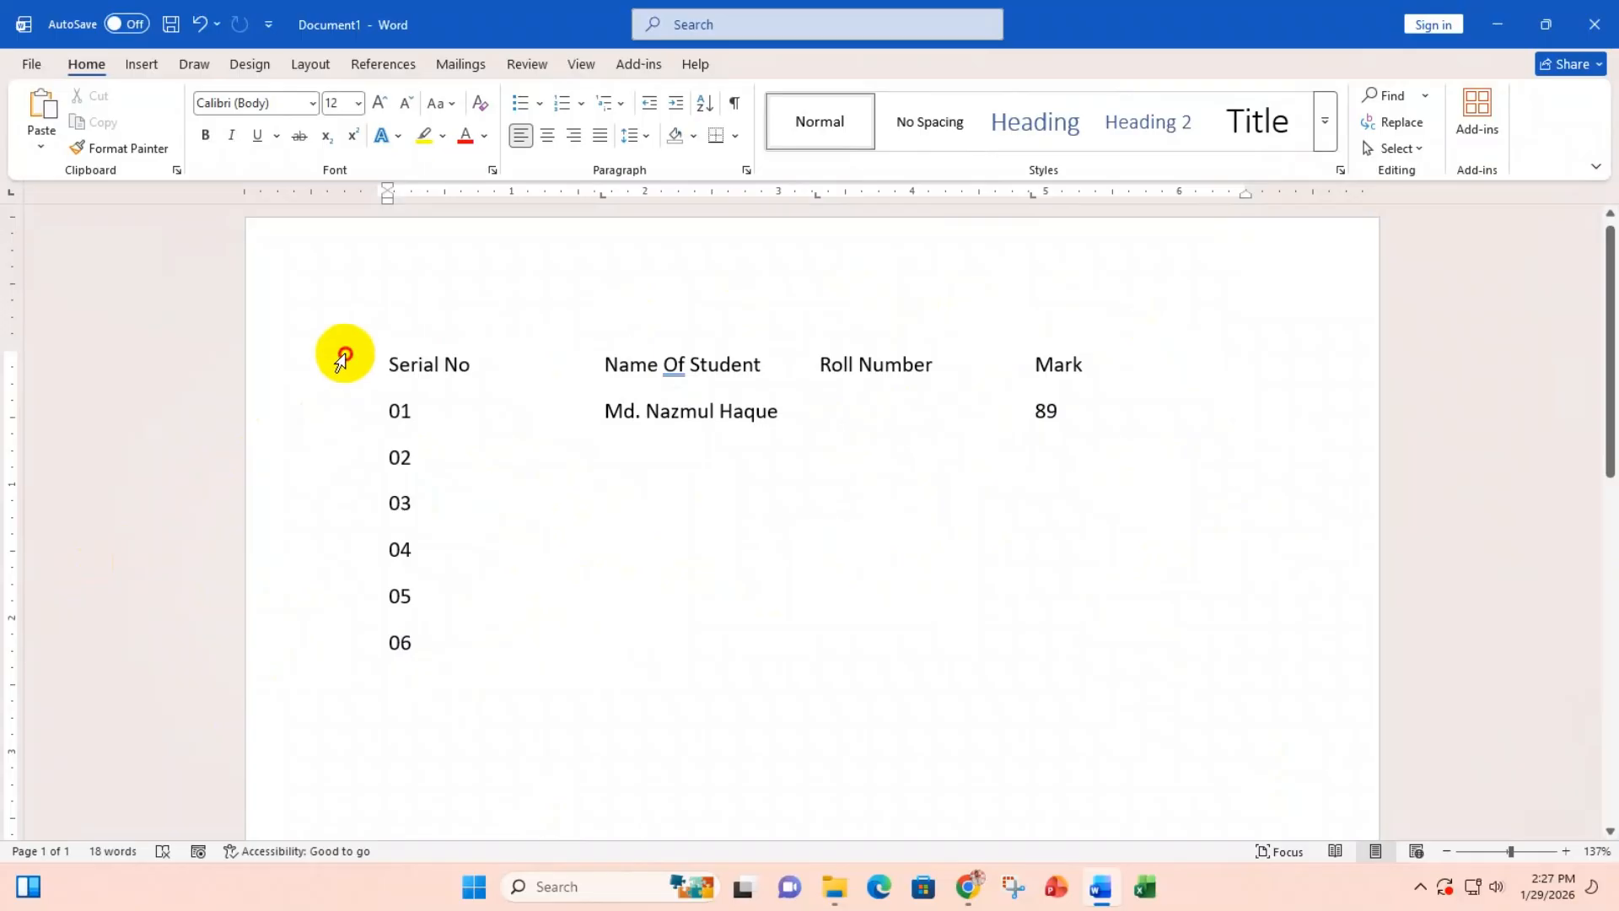
Step: Turn the tab-separated lines back into a bordered four-column table with Convert Text to Table
drag(346, 363, 346, 641)
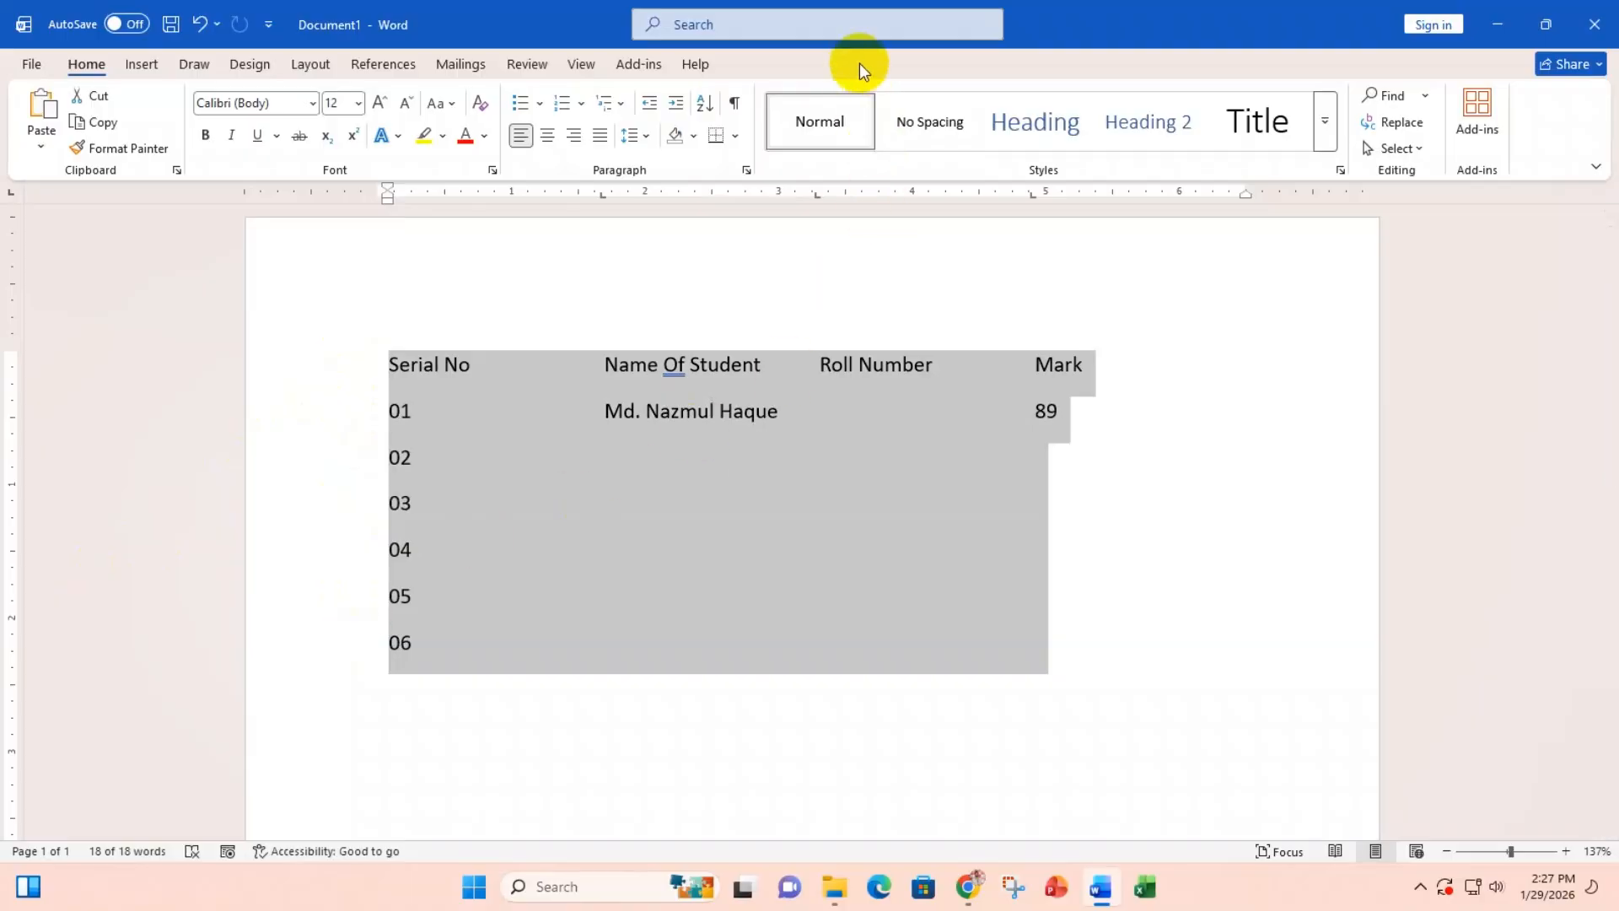
click(142, 66)
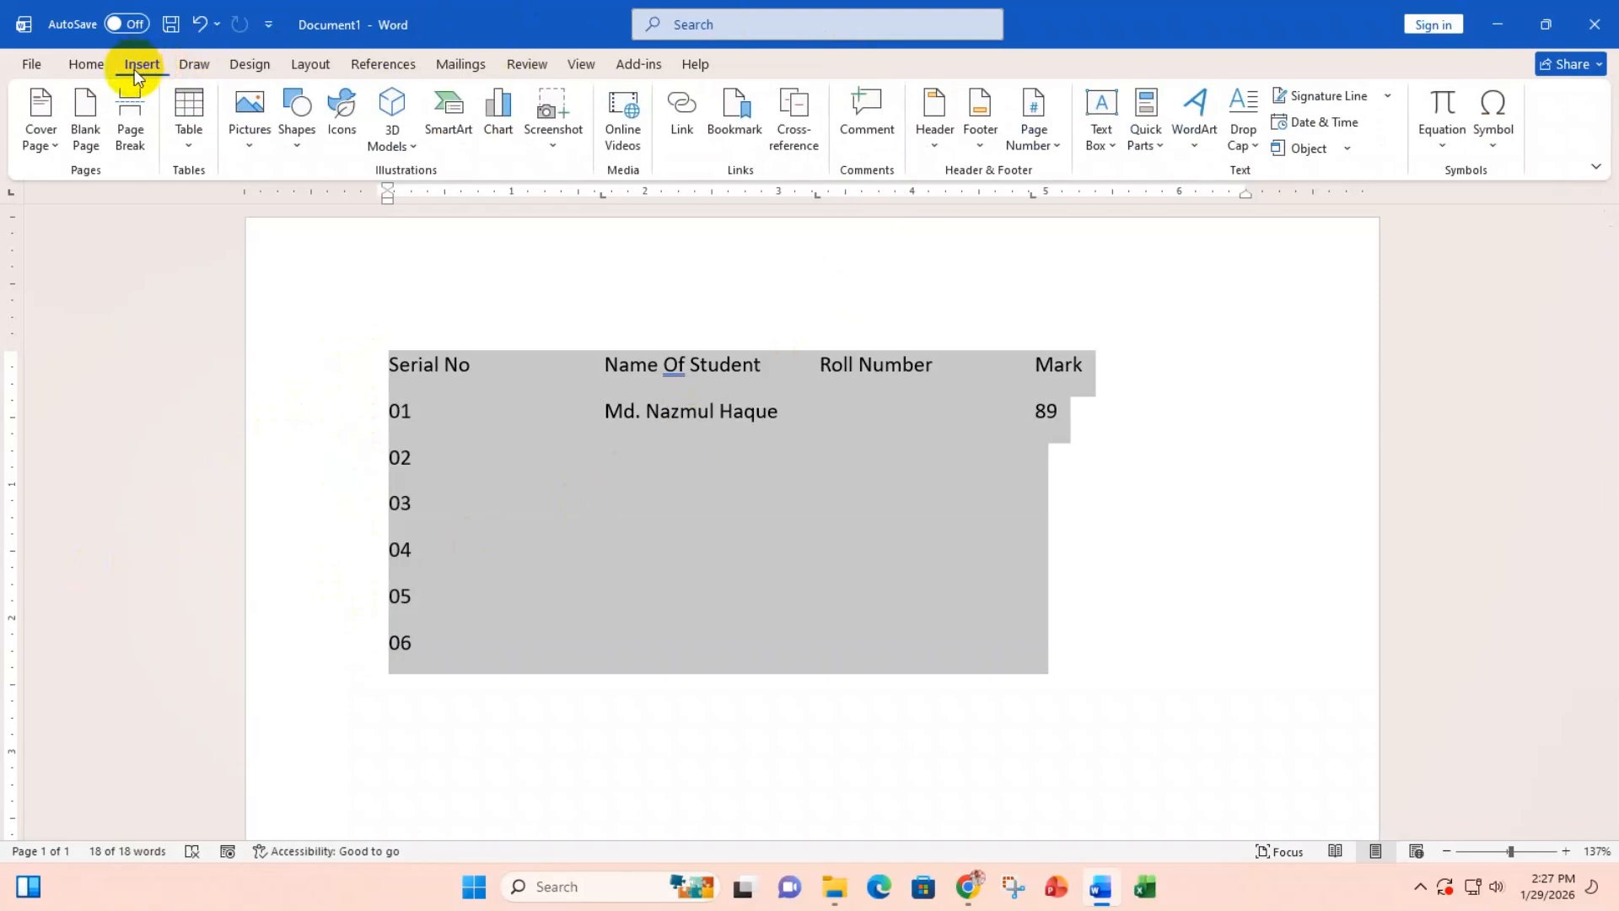
click(184, 139)
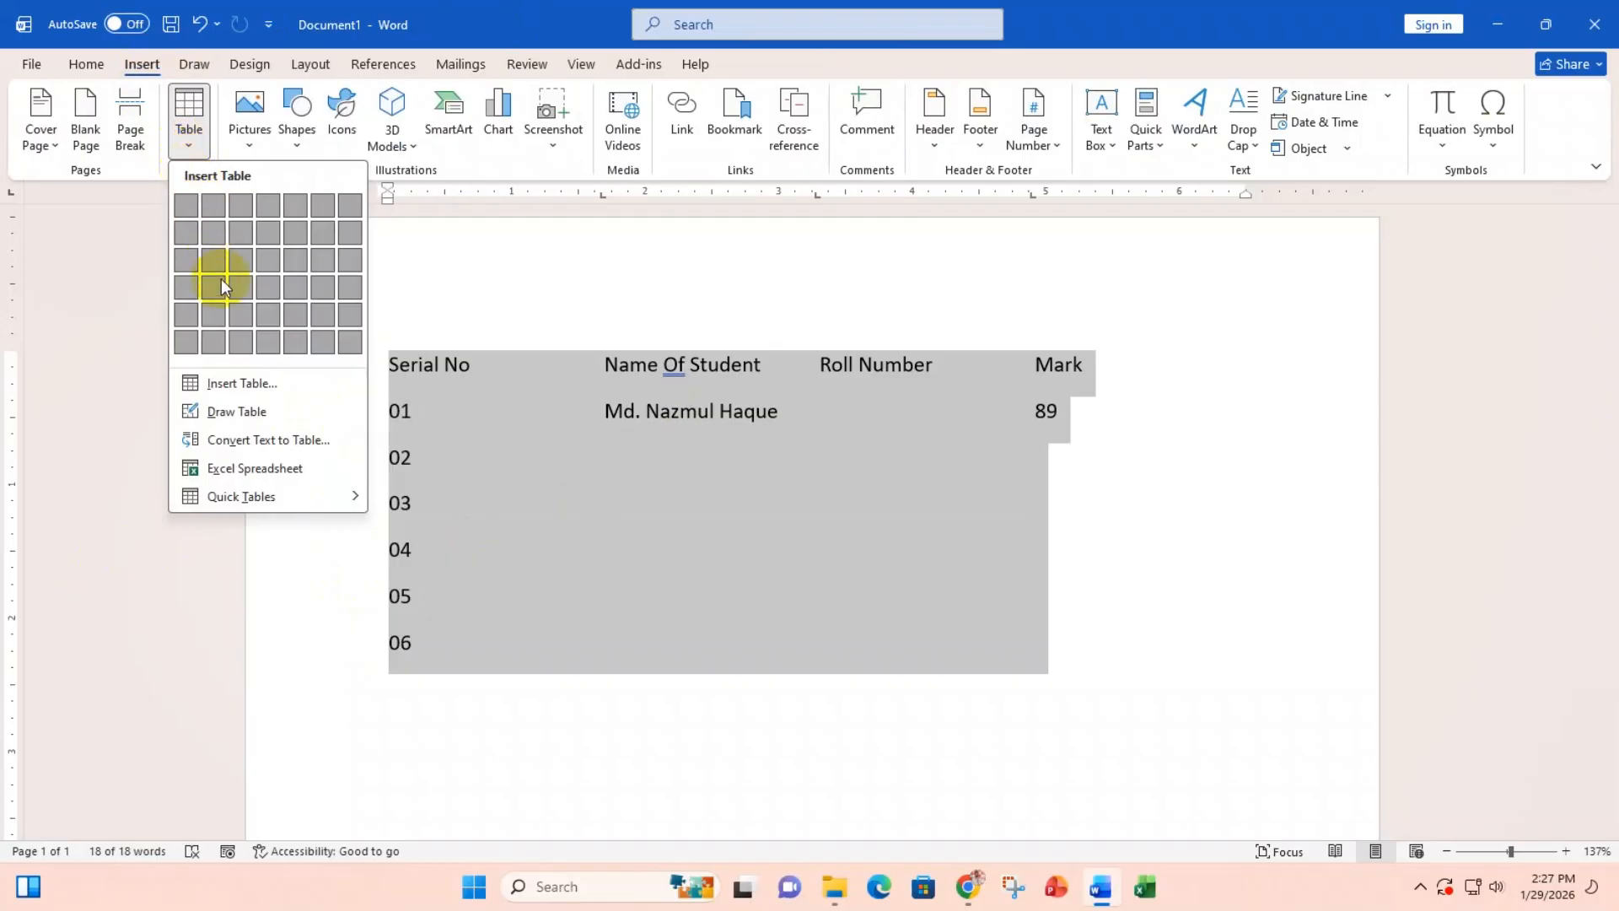
click(306, 442)
click(648, 568)
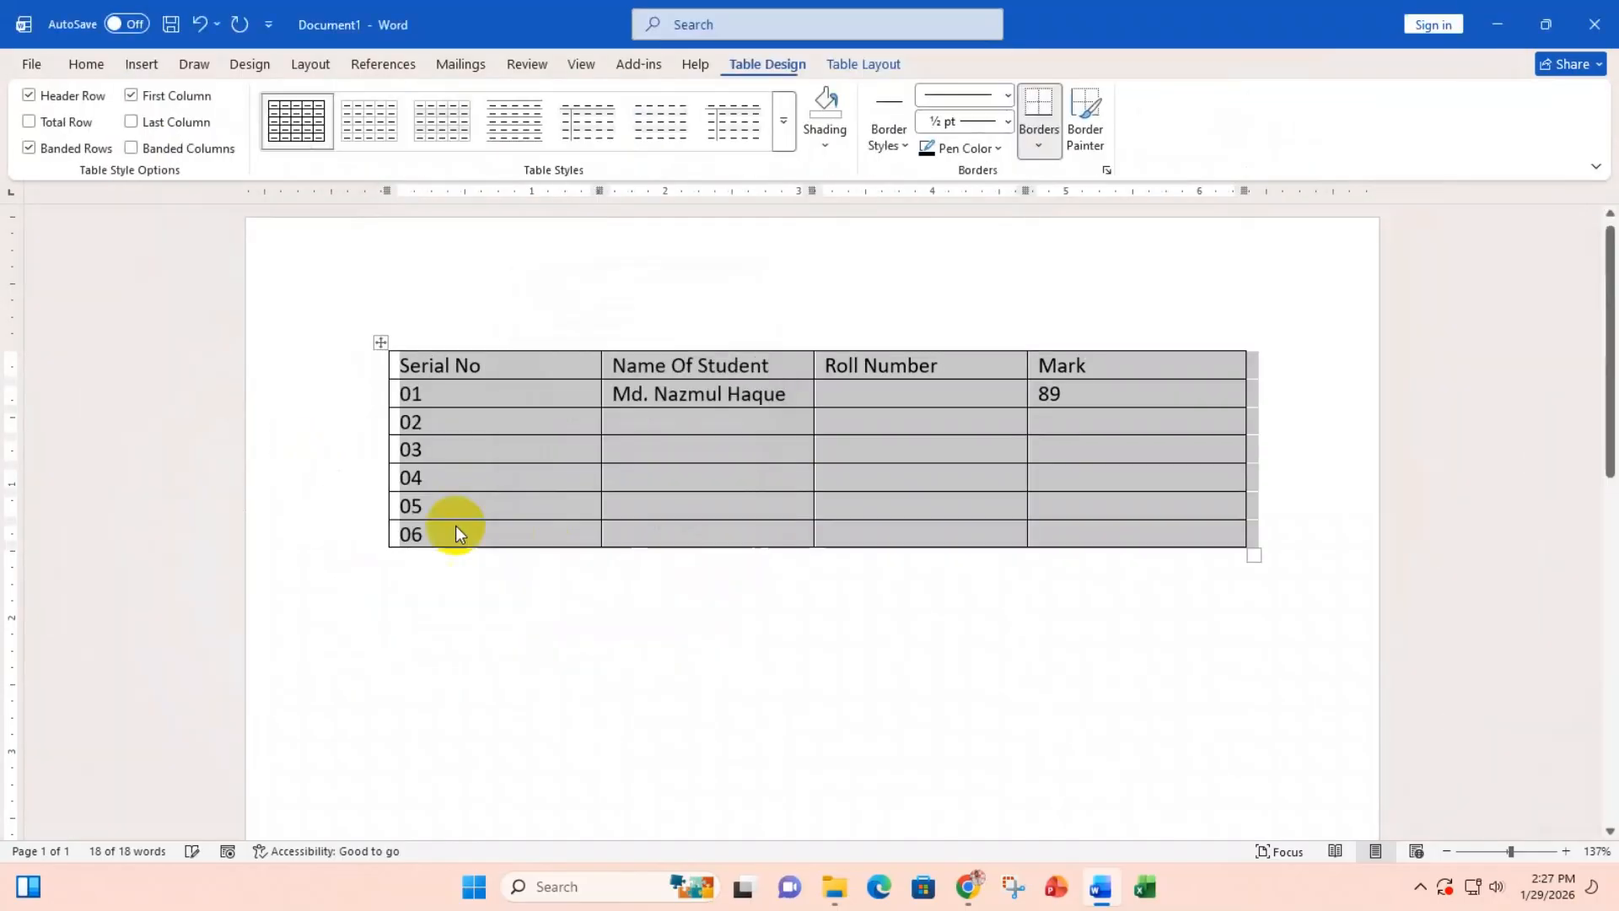
click(921, 460)
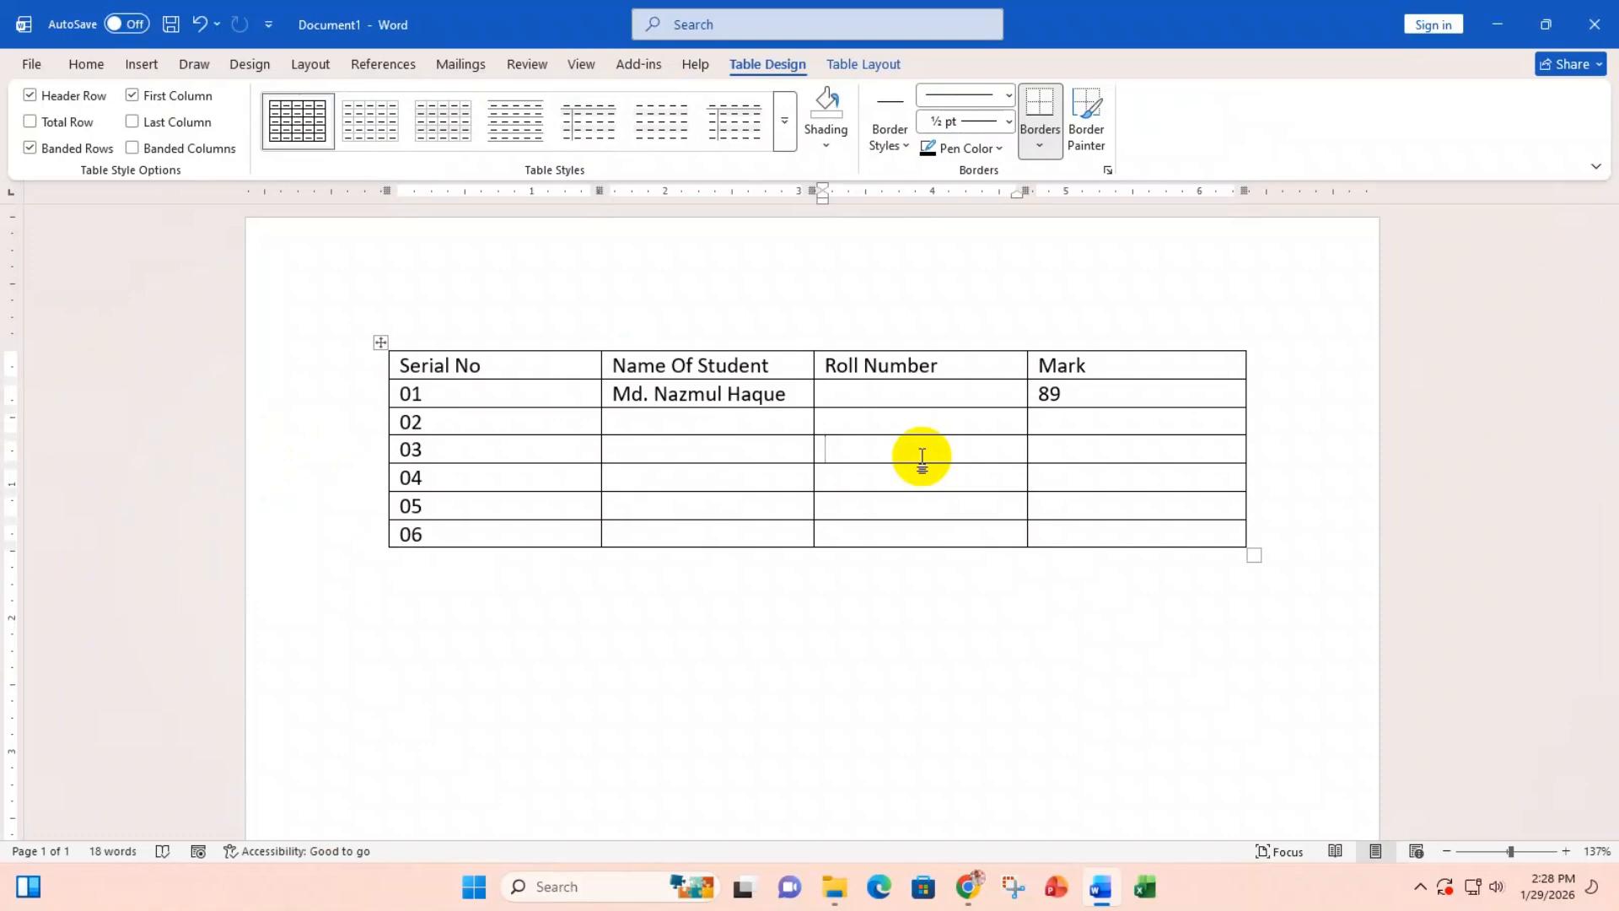
click(921, 457)
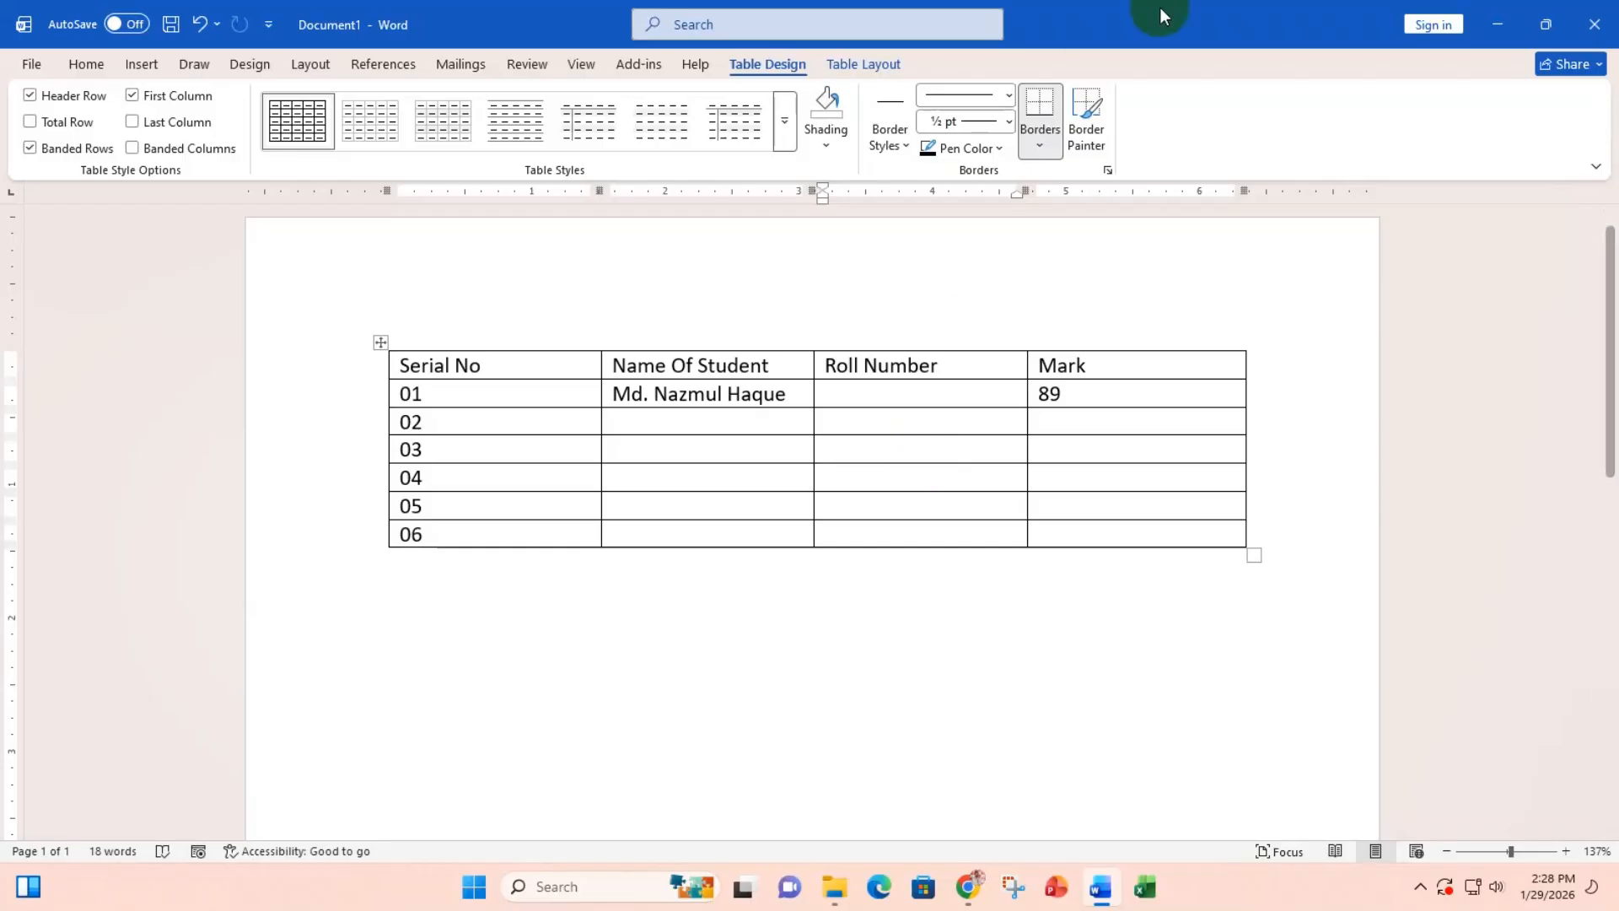
click(875, 65)
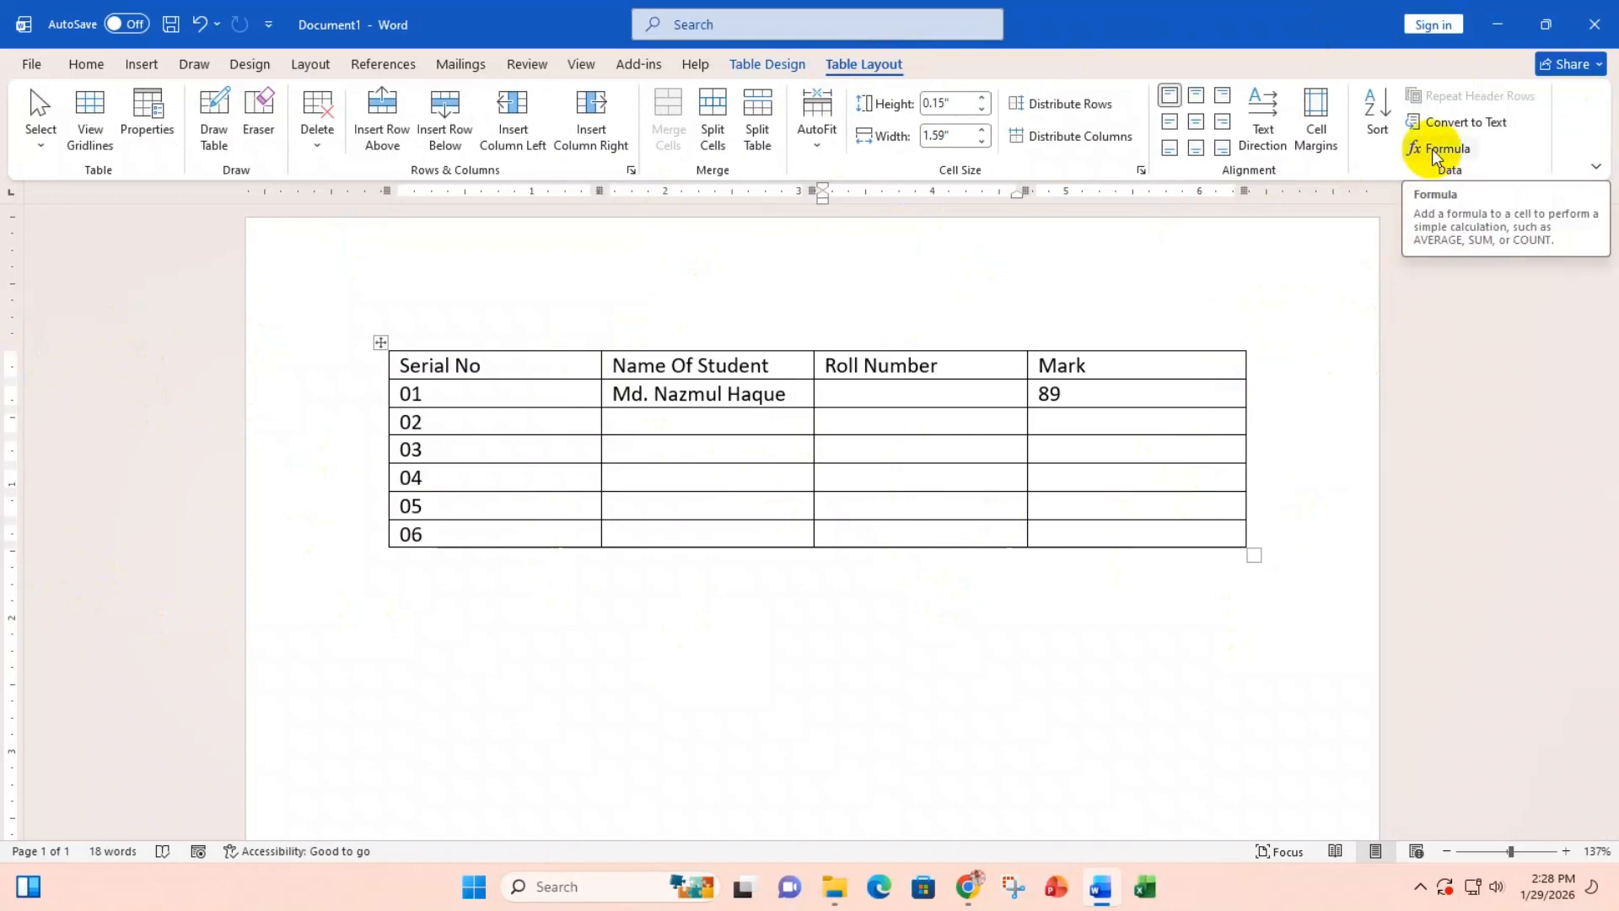
Step: Enter marks 75, 65, 72 and 95 in the Mark cells of rows 02 to 05
click(1044, 420)
text(75)
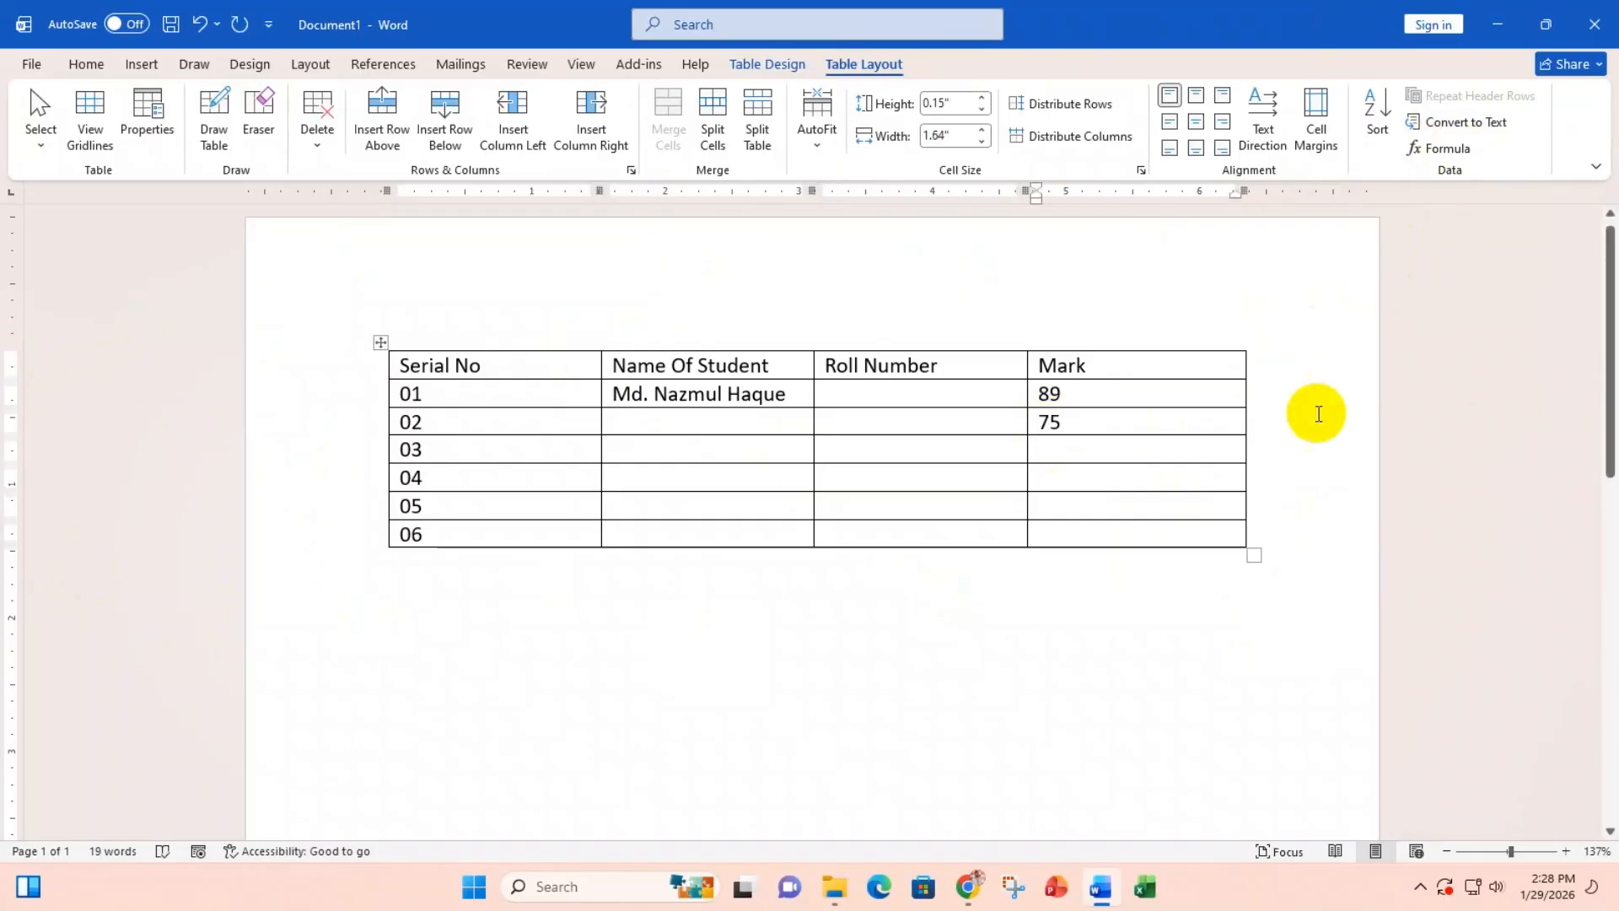
click(1107, 448)
text(65)
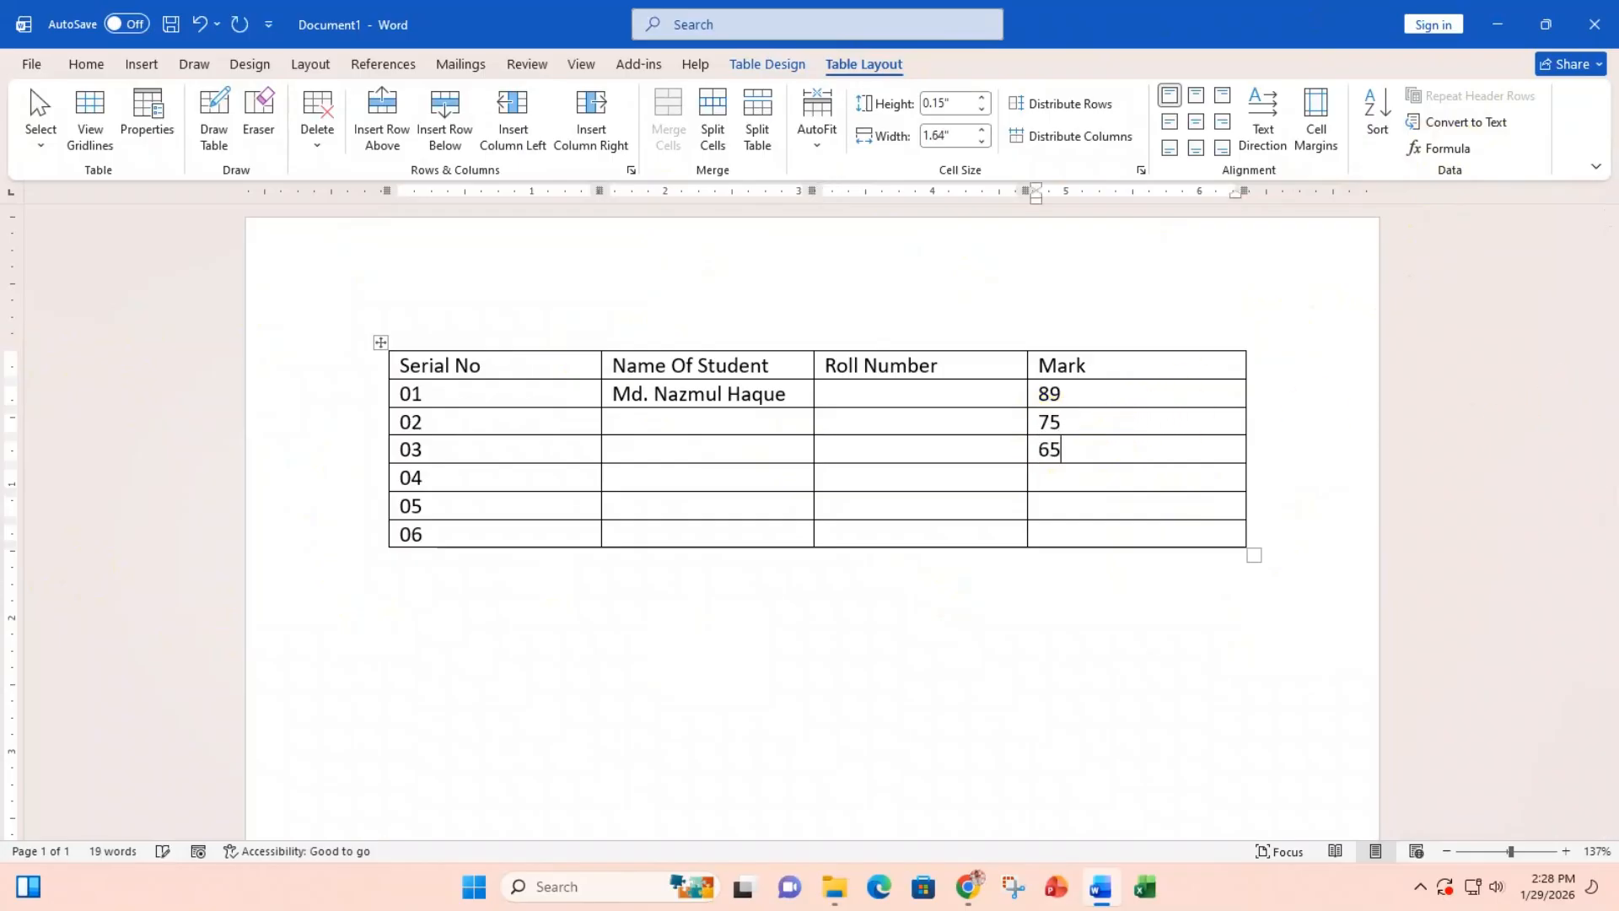
click(1091, 470)
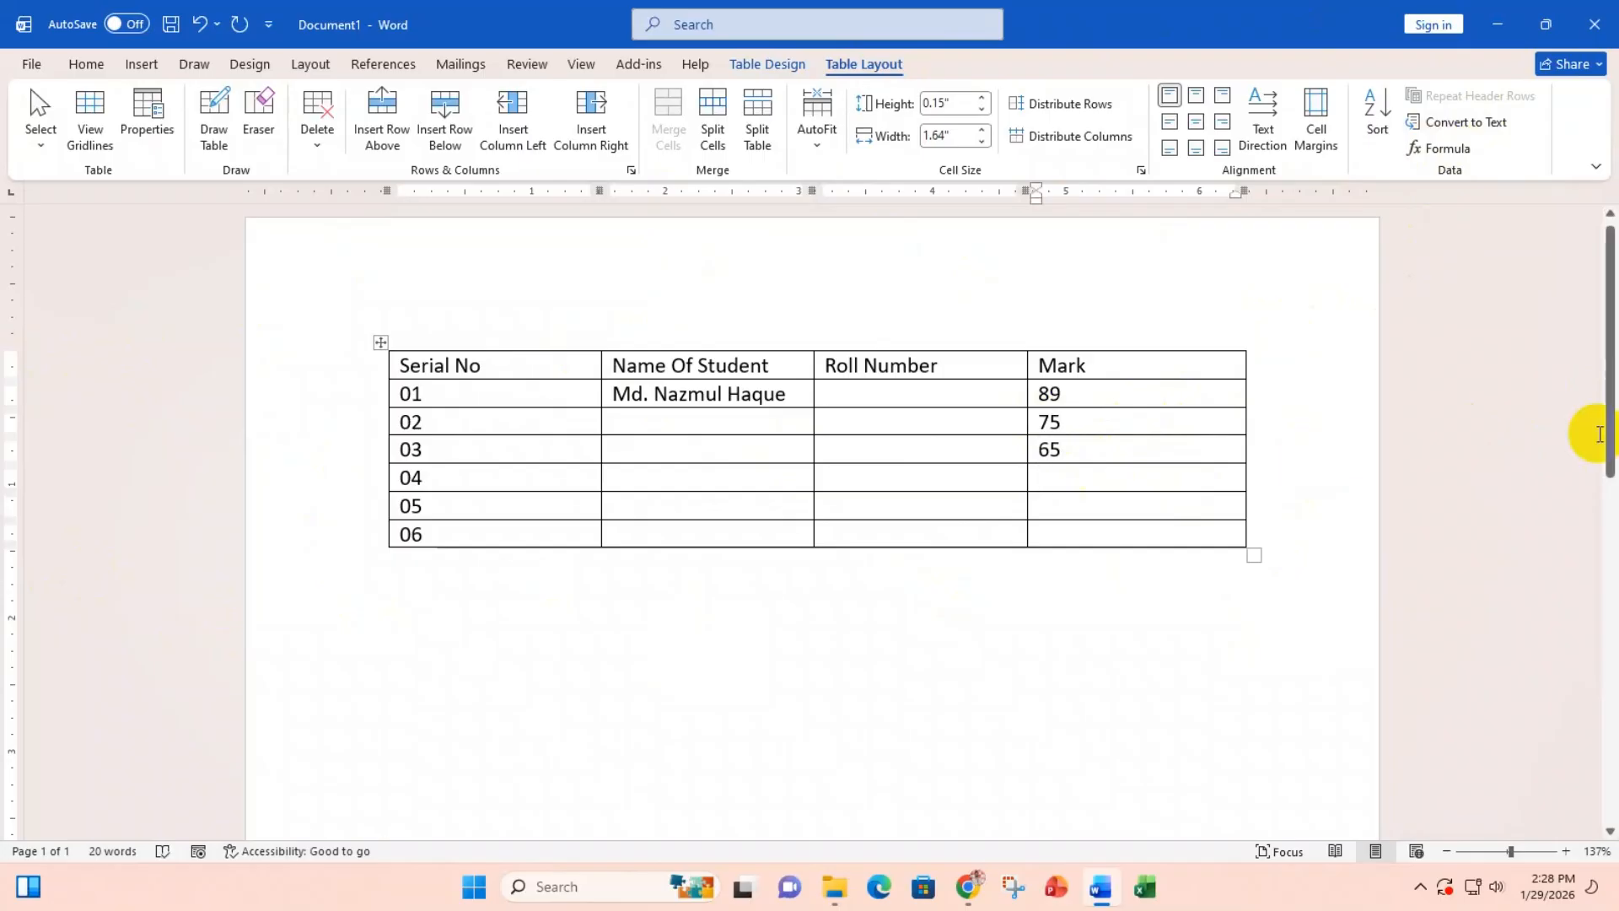
text(72)
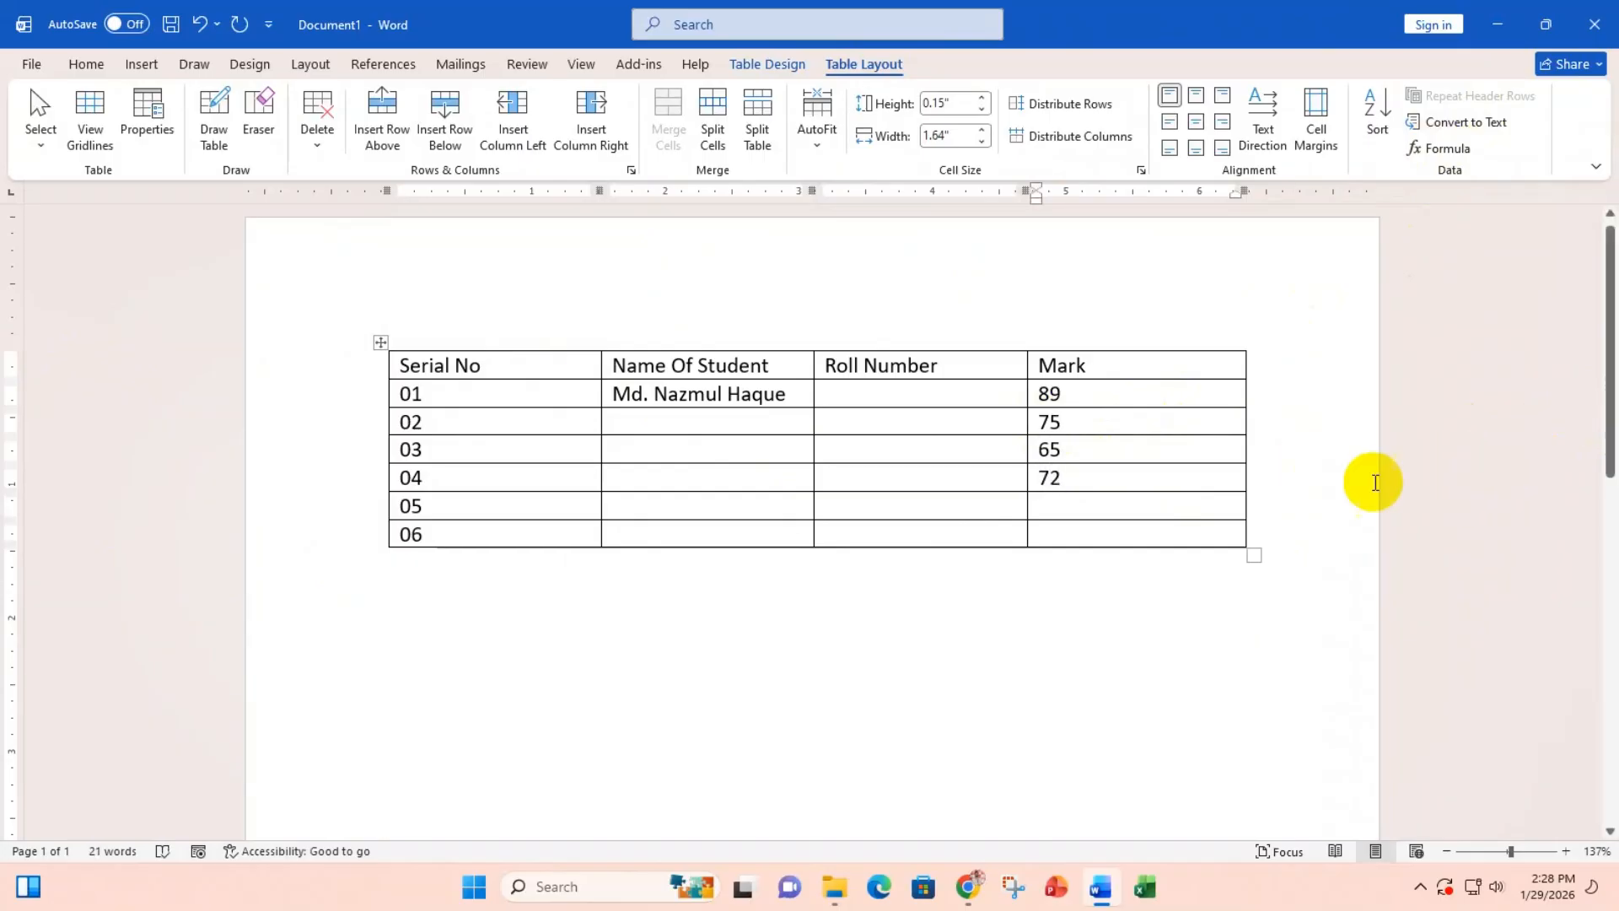
click(1051, 509)
text(95)
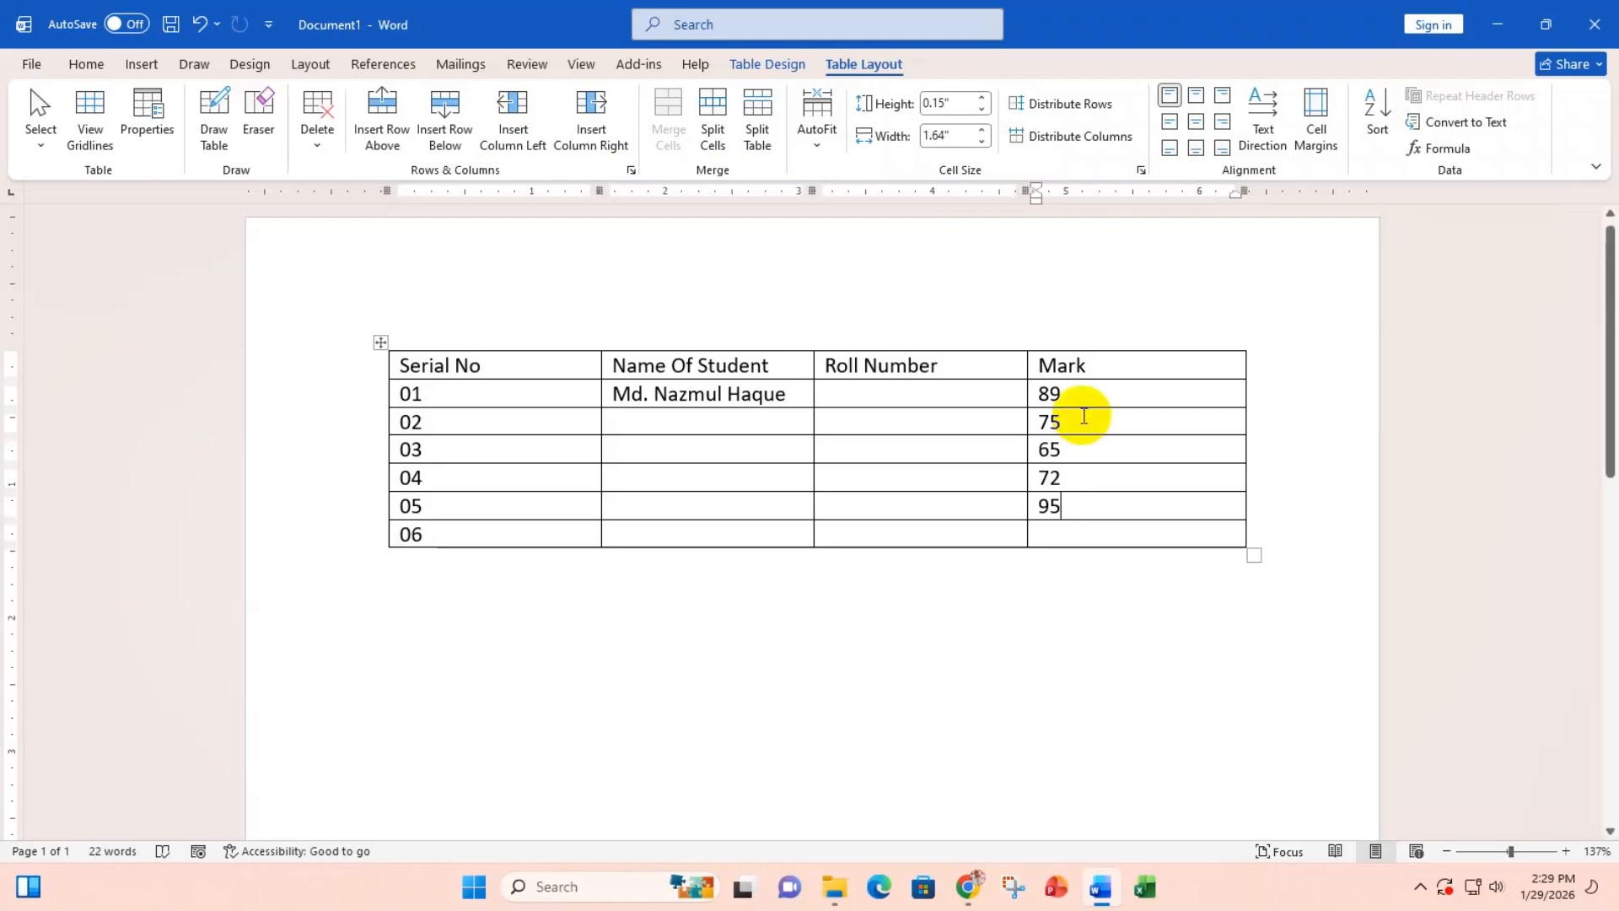
click(1055, 535)
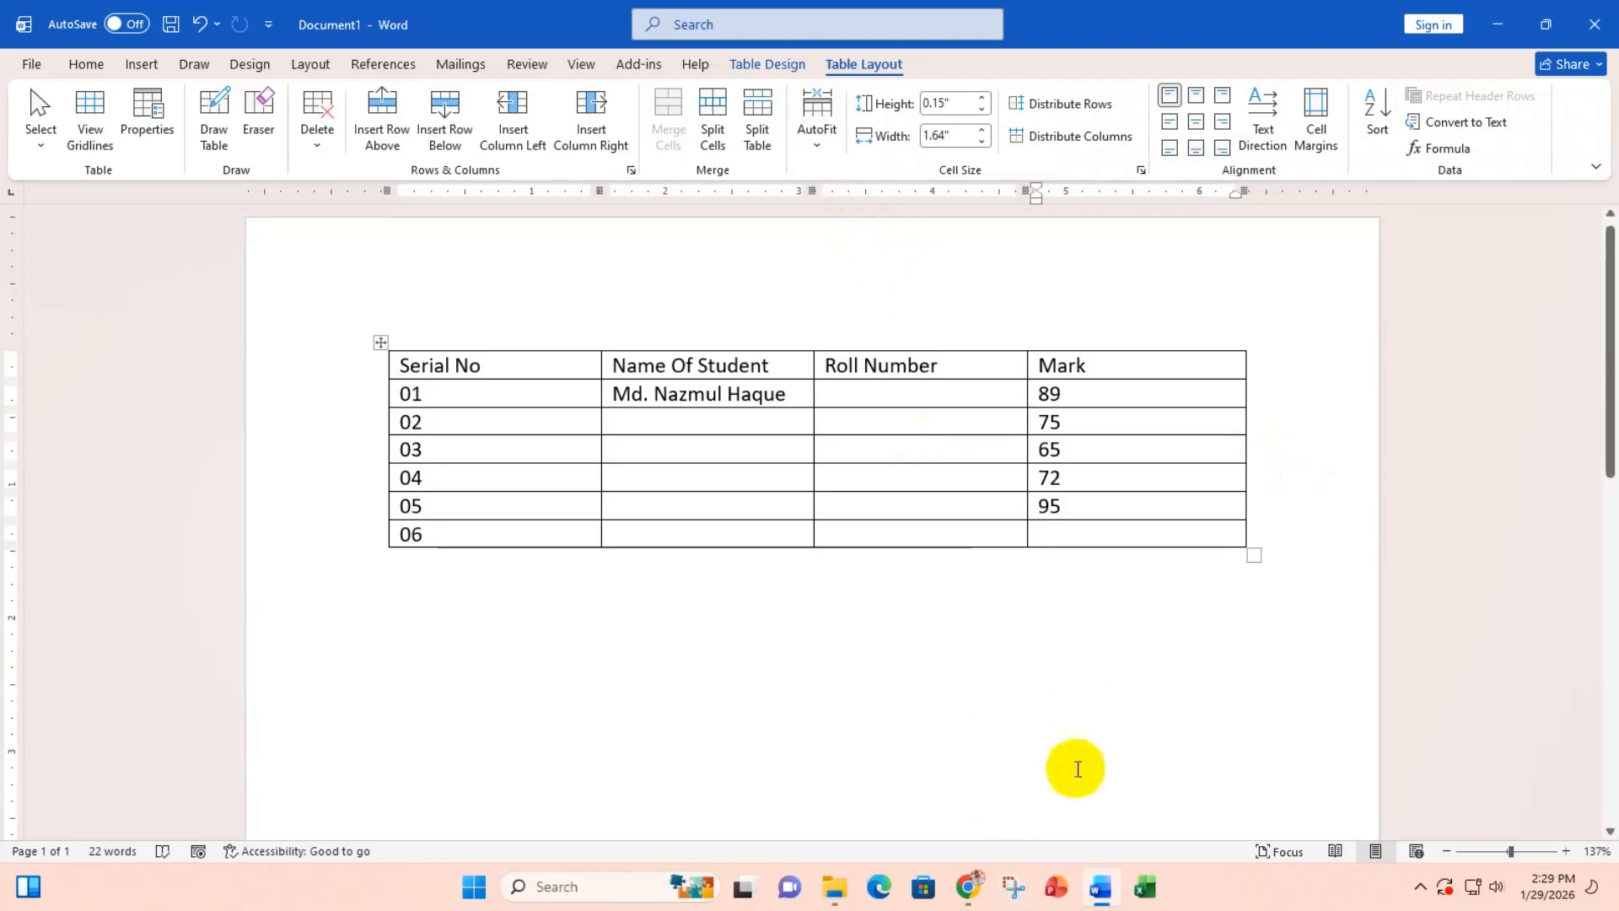
drag(1056, 394, 1060, 529)
click(1060, 530)
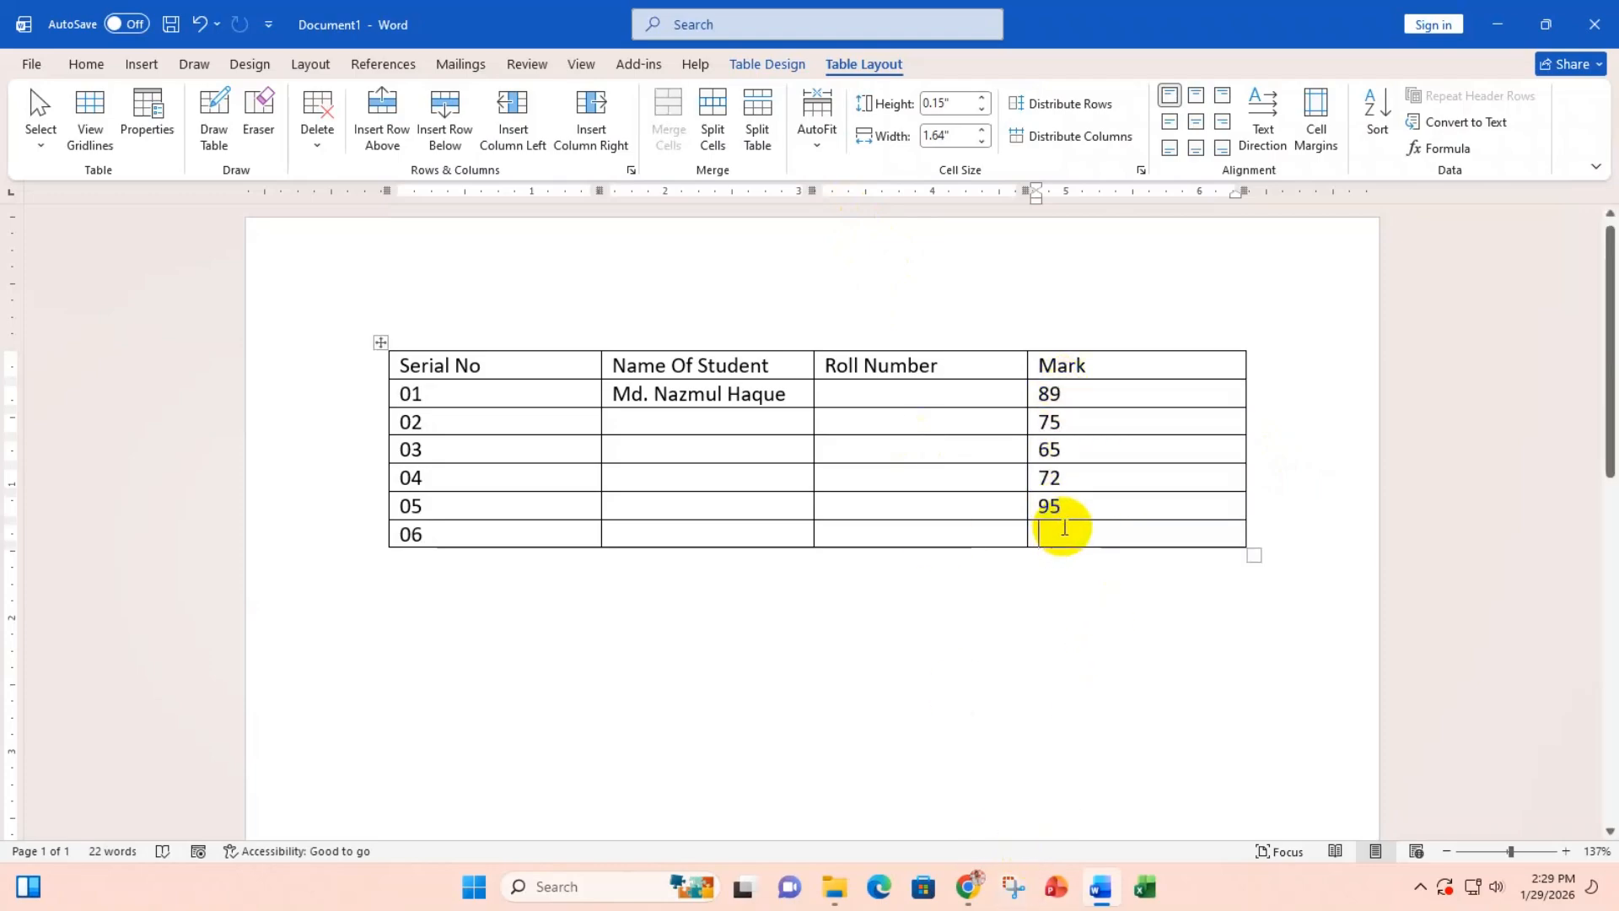
click(1441, 152)
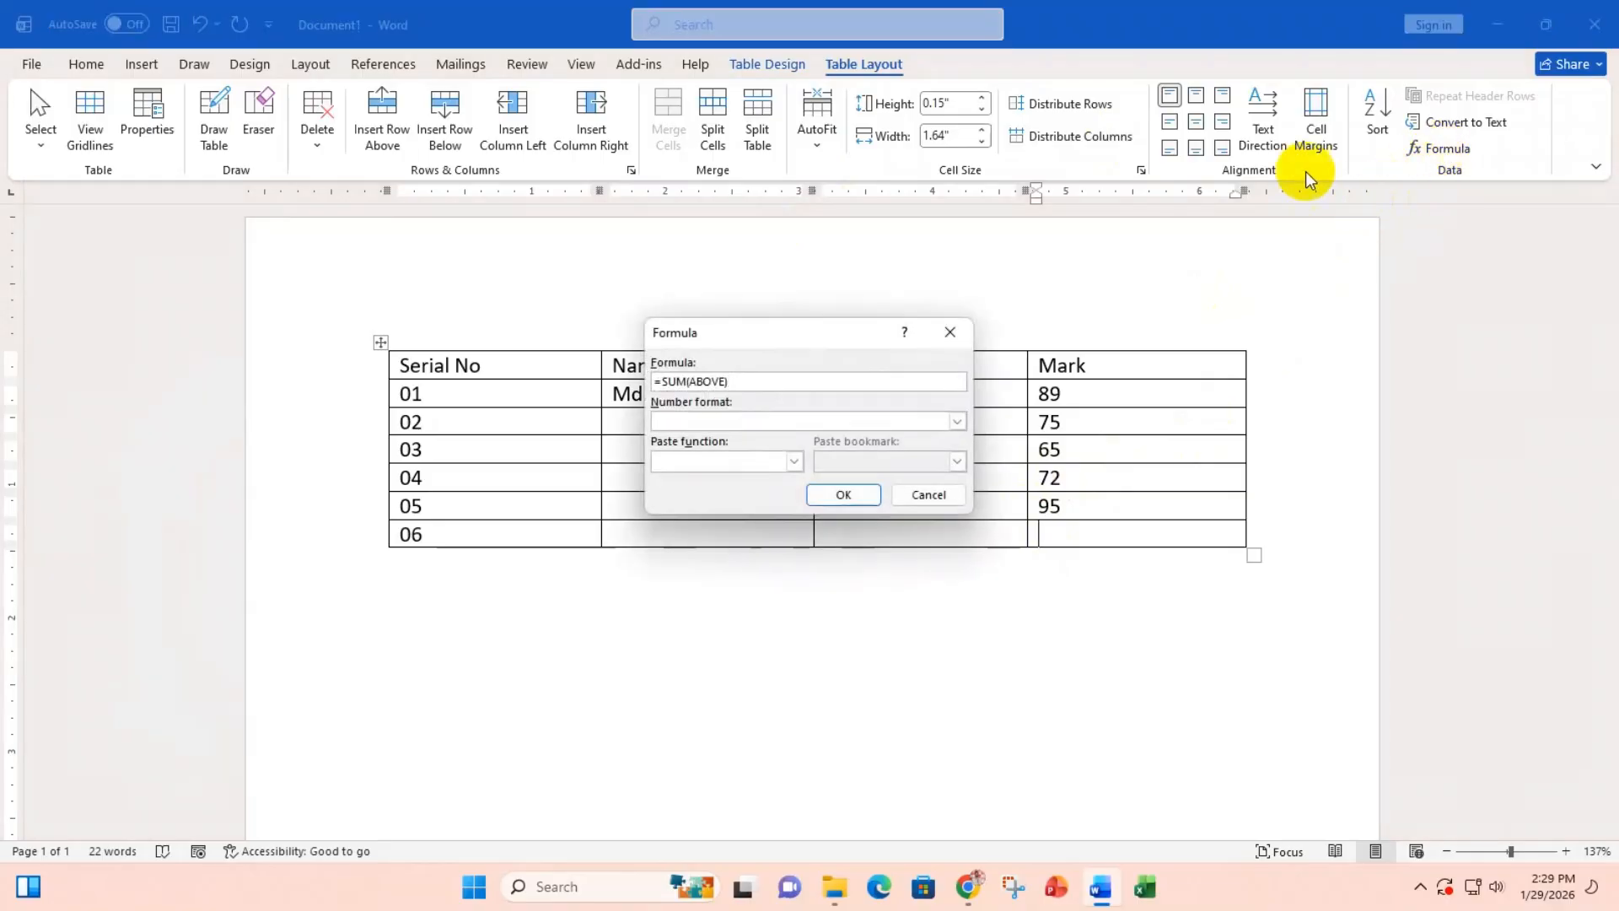
click(843, 494)
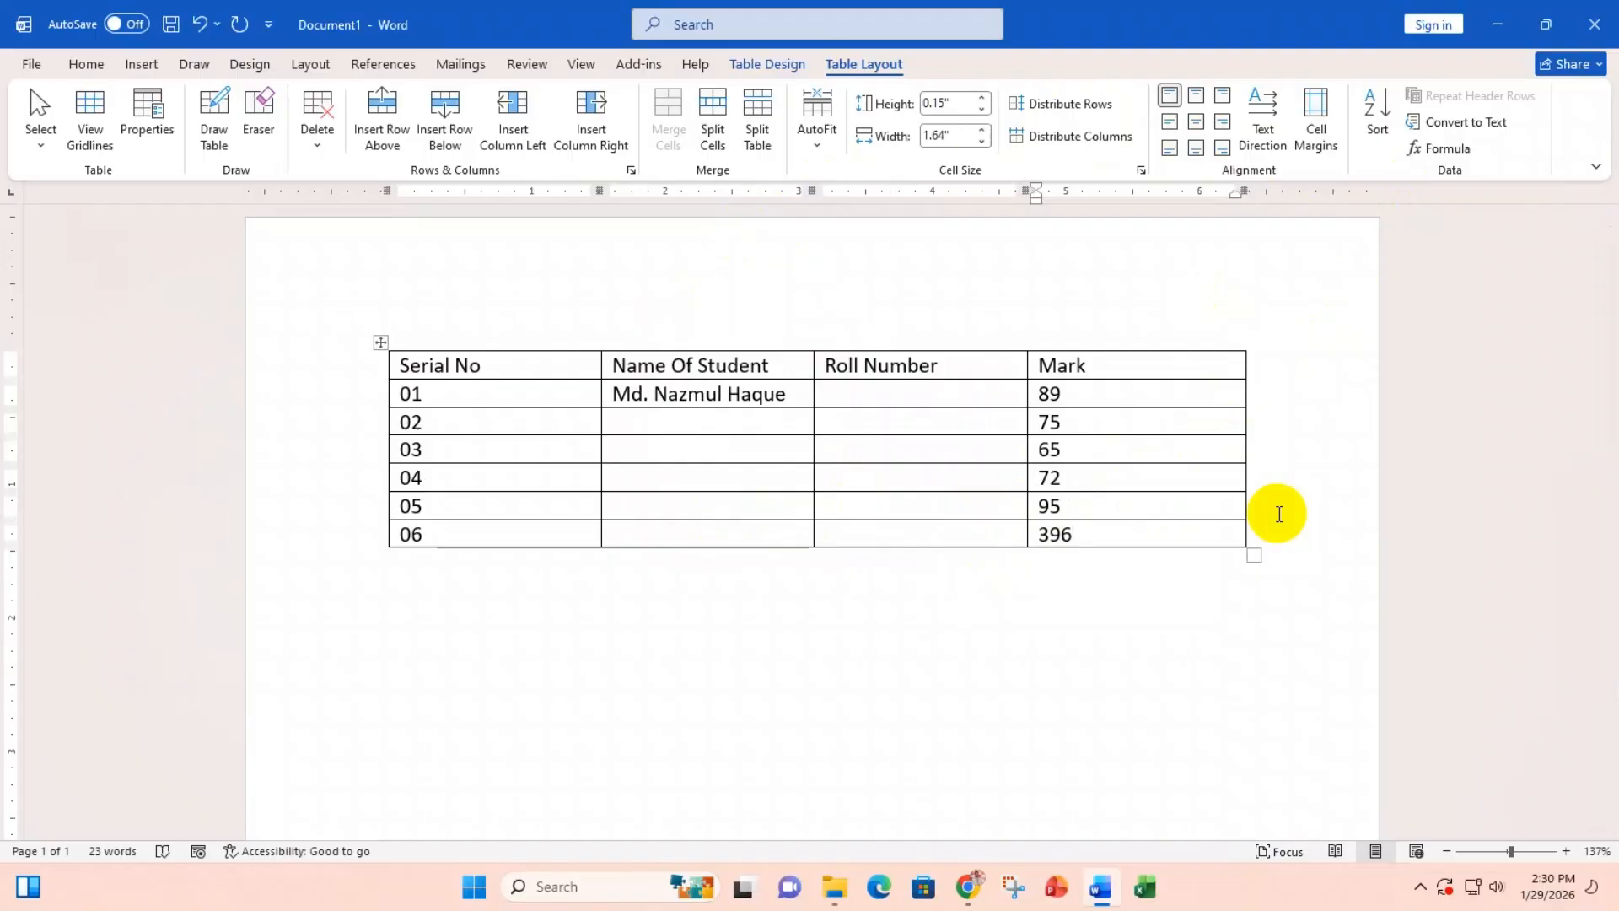
key(shift+Home)
key(BackSpace)
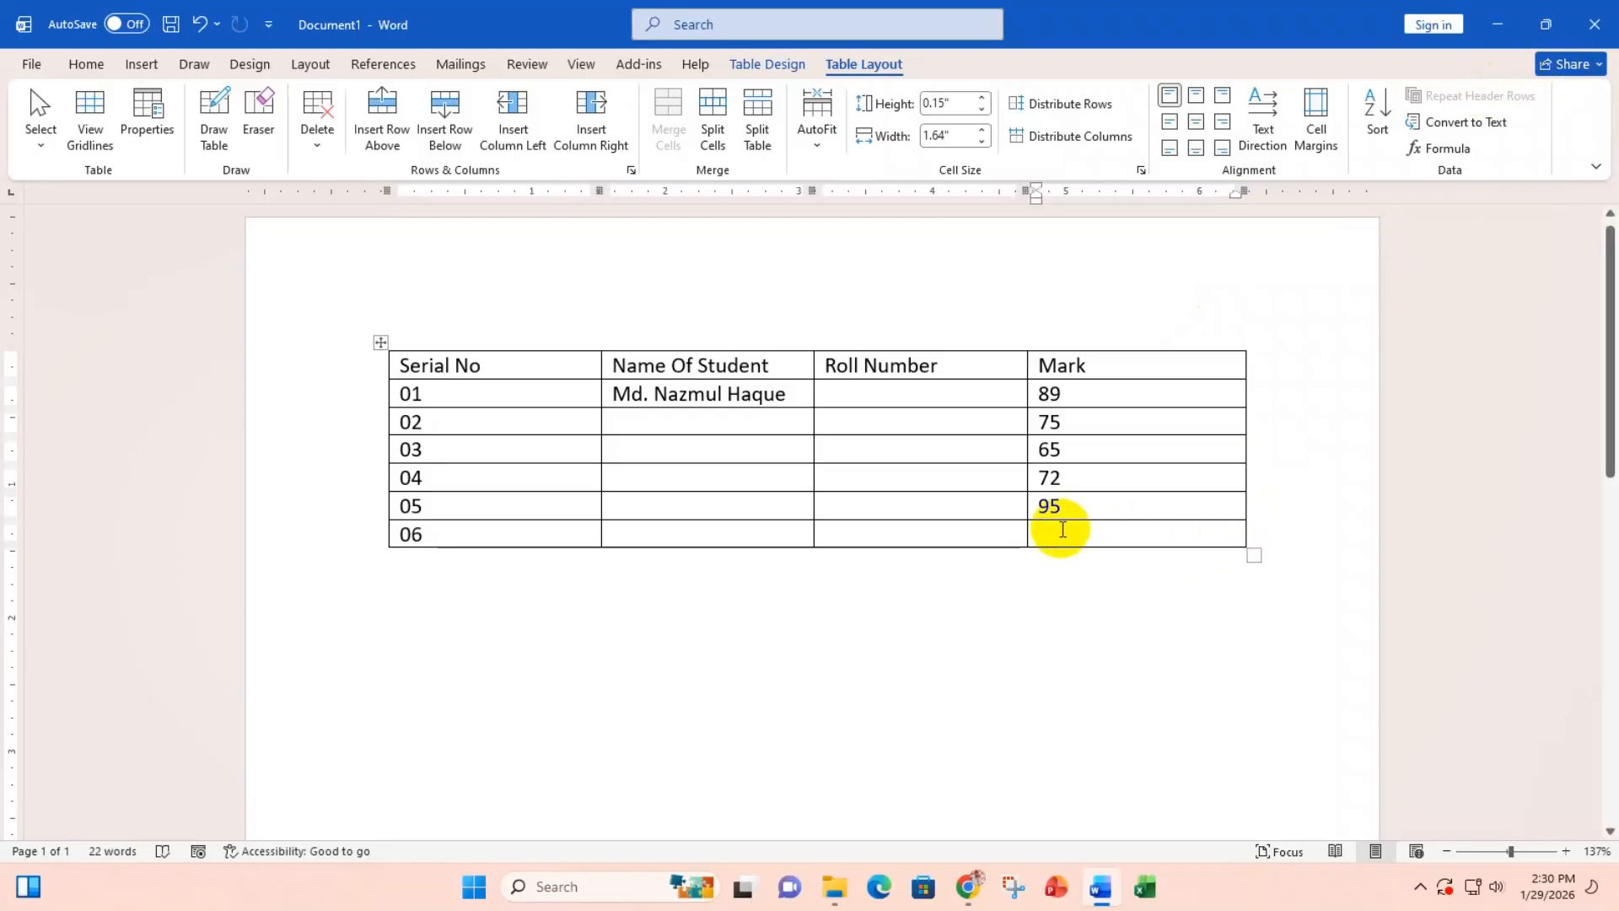
click(1446, 150)
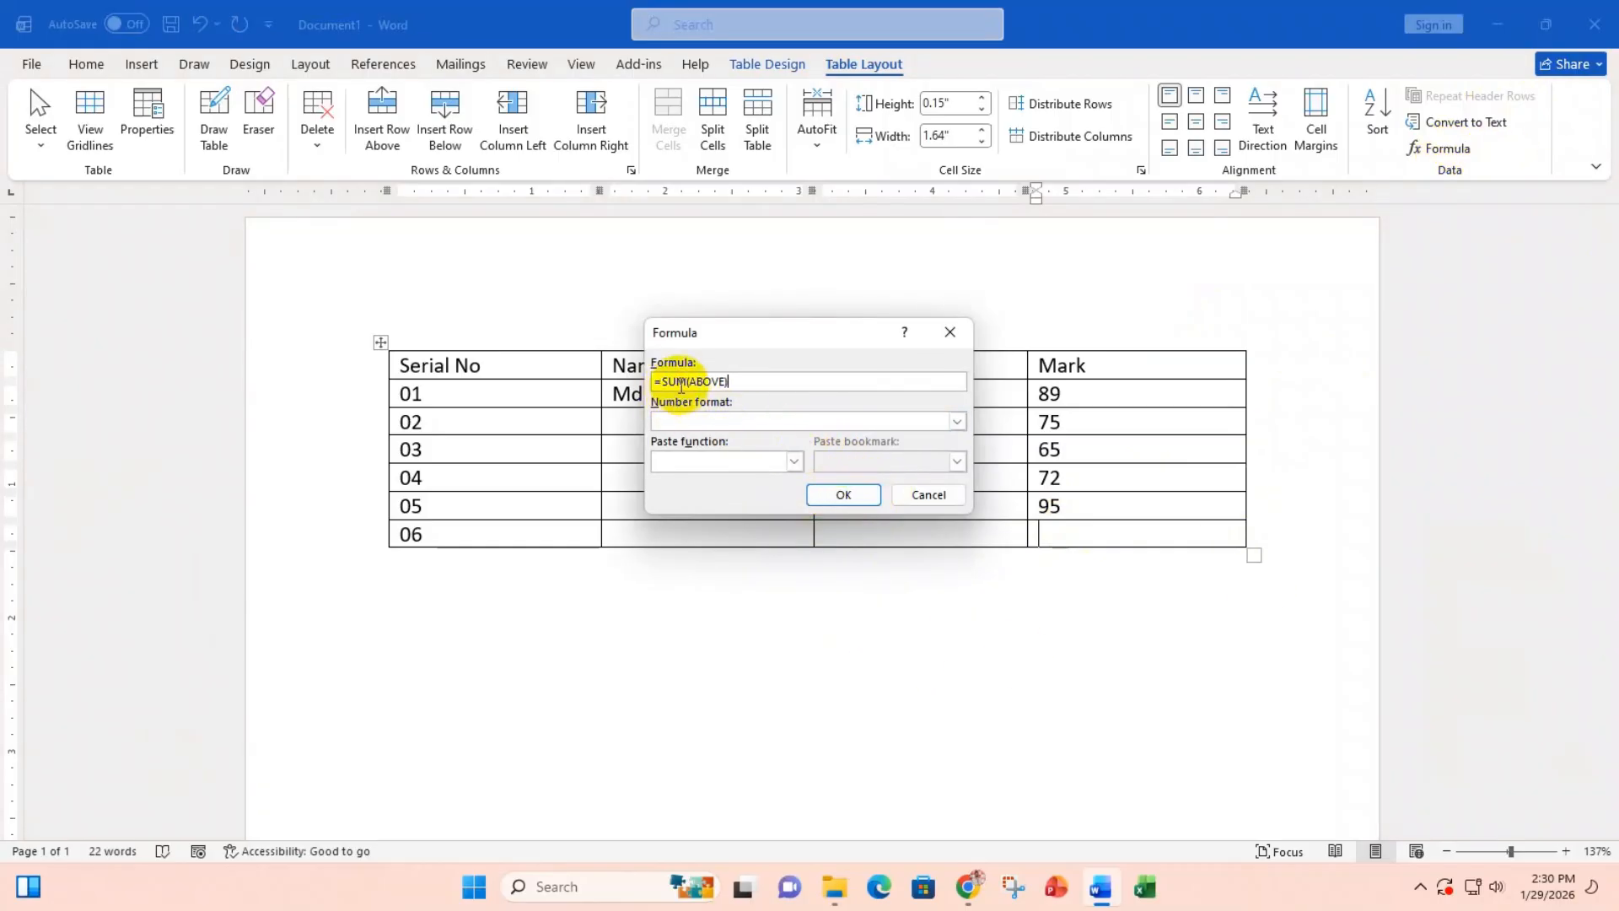
drag(727, 379, 634, 375)
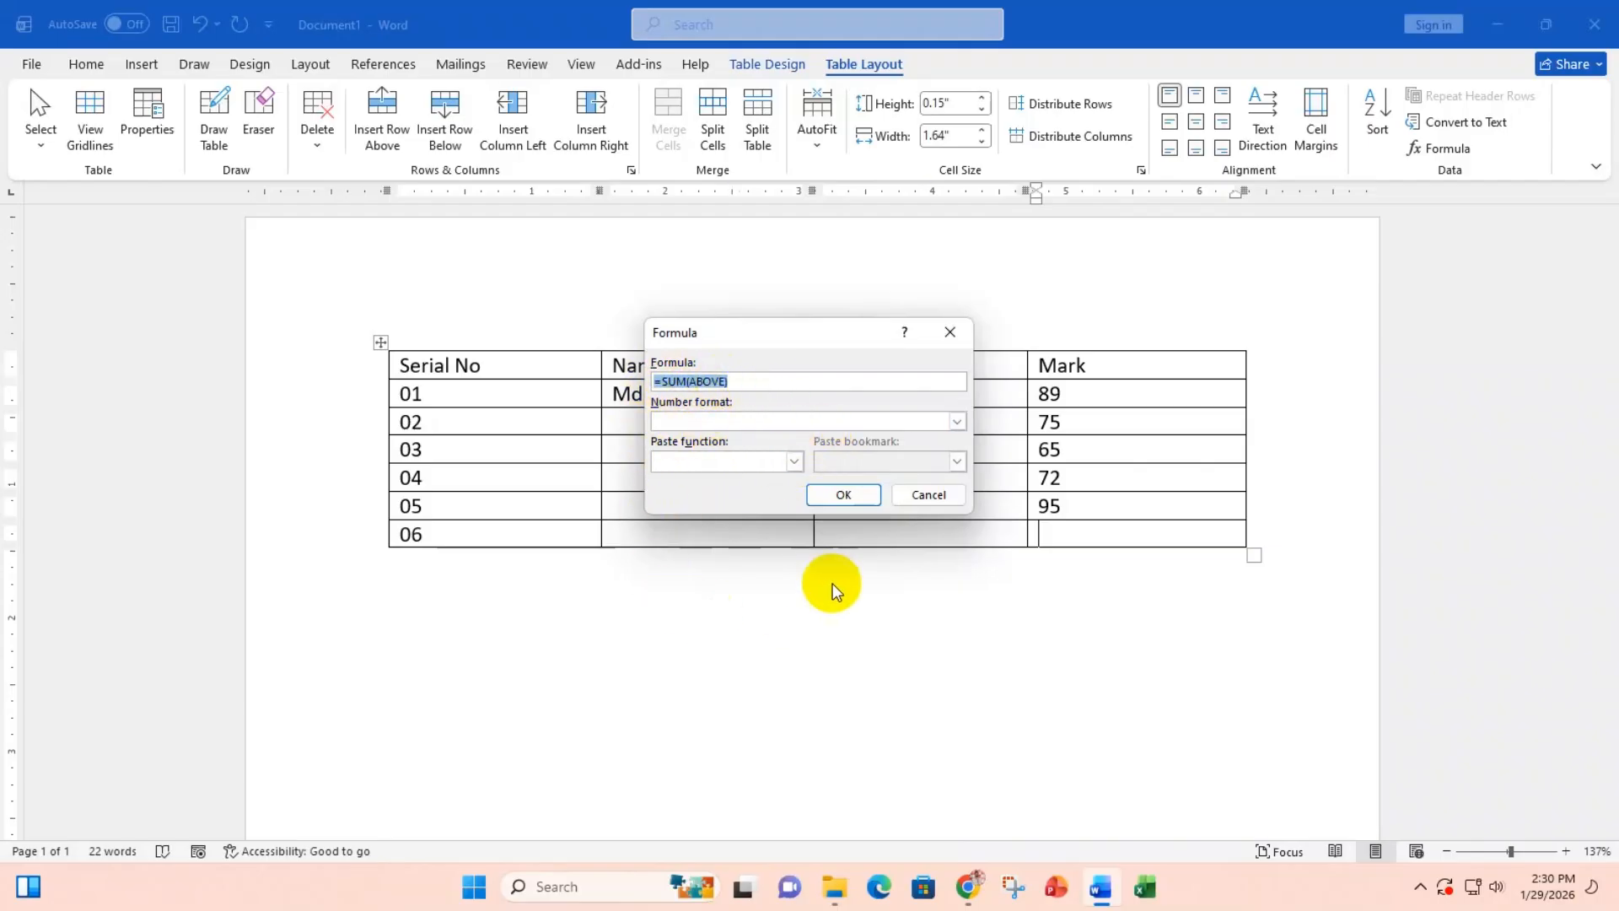
click(841, 495)
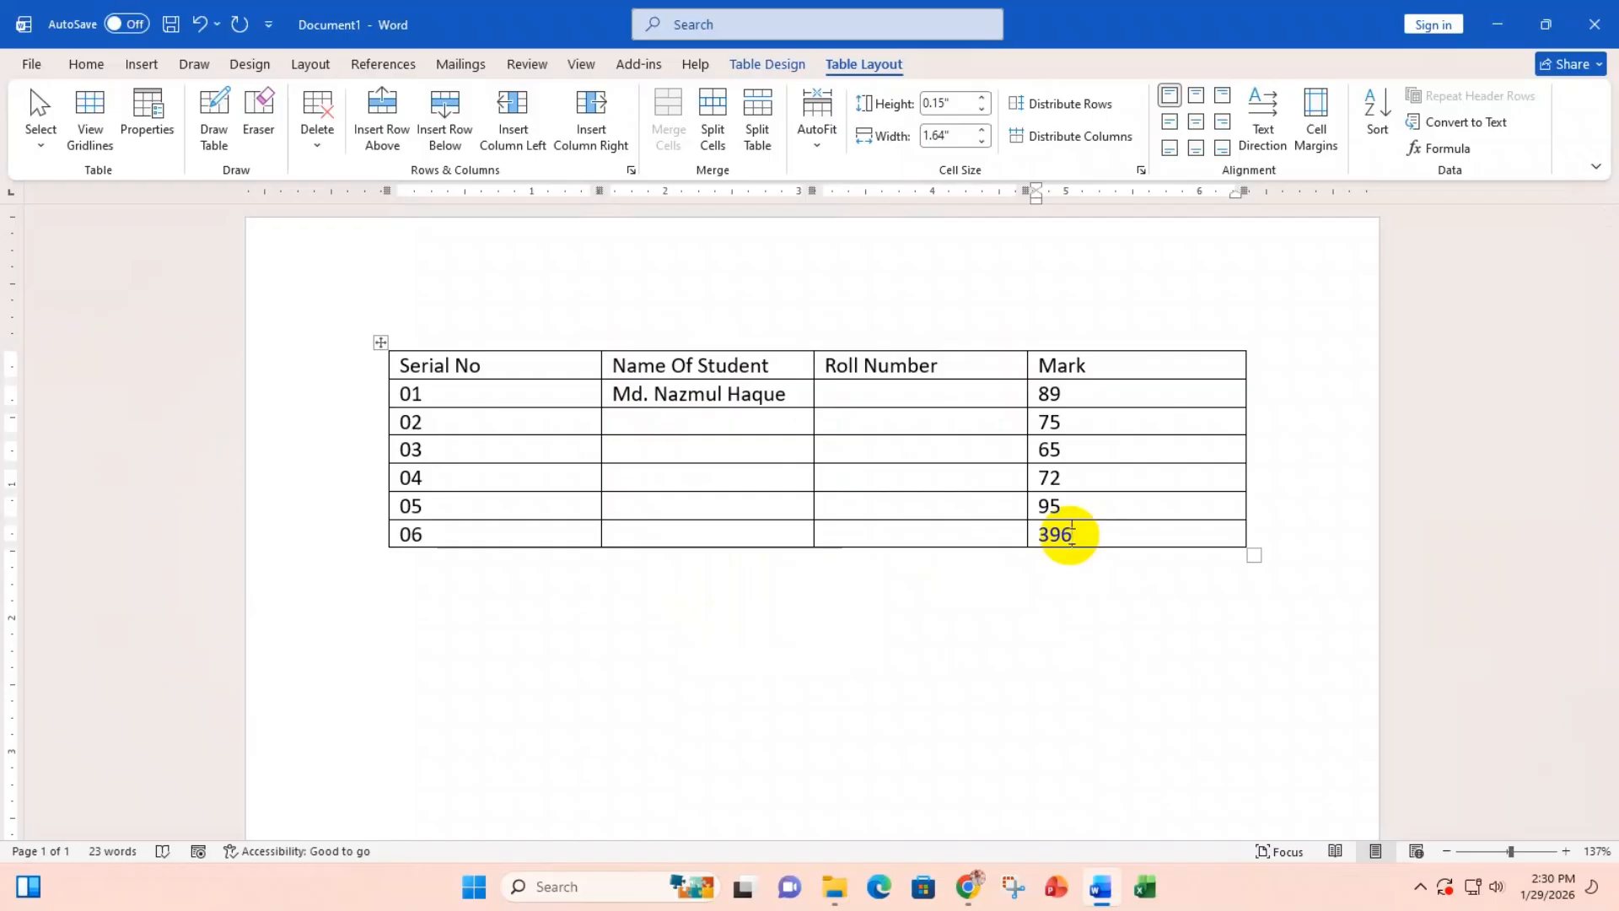
Step: Delete the 396 total from the last Mark cell and bring up the =SUM(ABOVE) formula
key(Delete)
click(1445, 152)
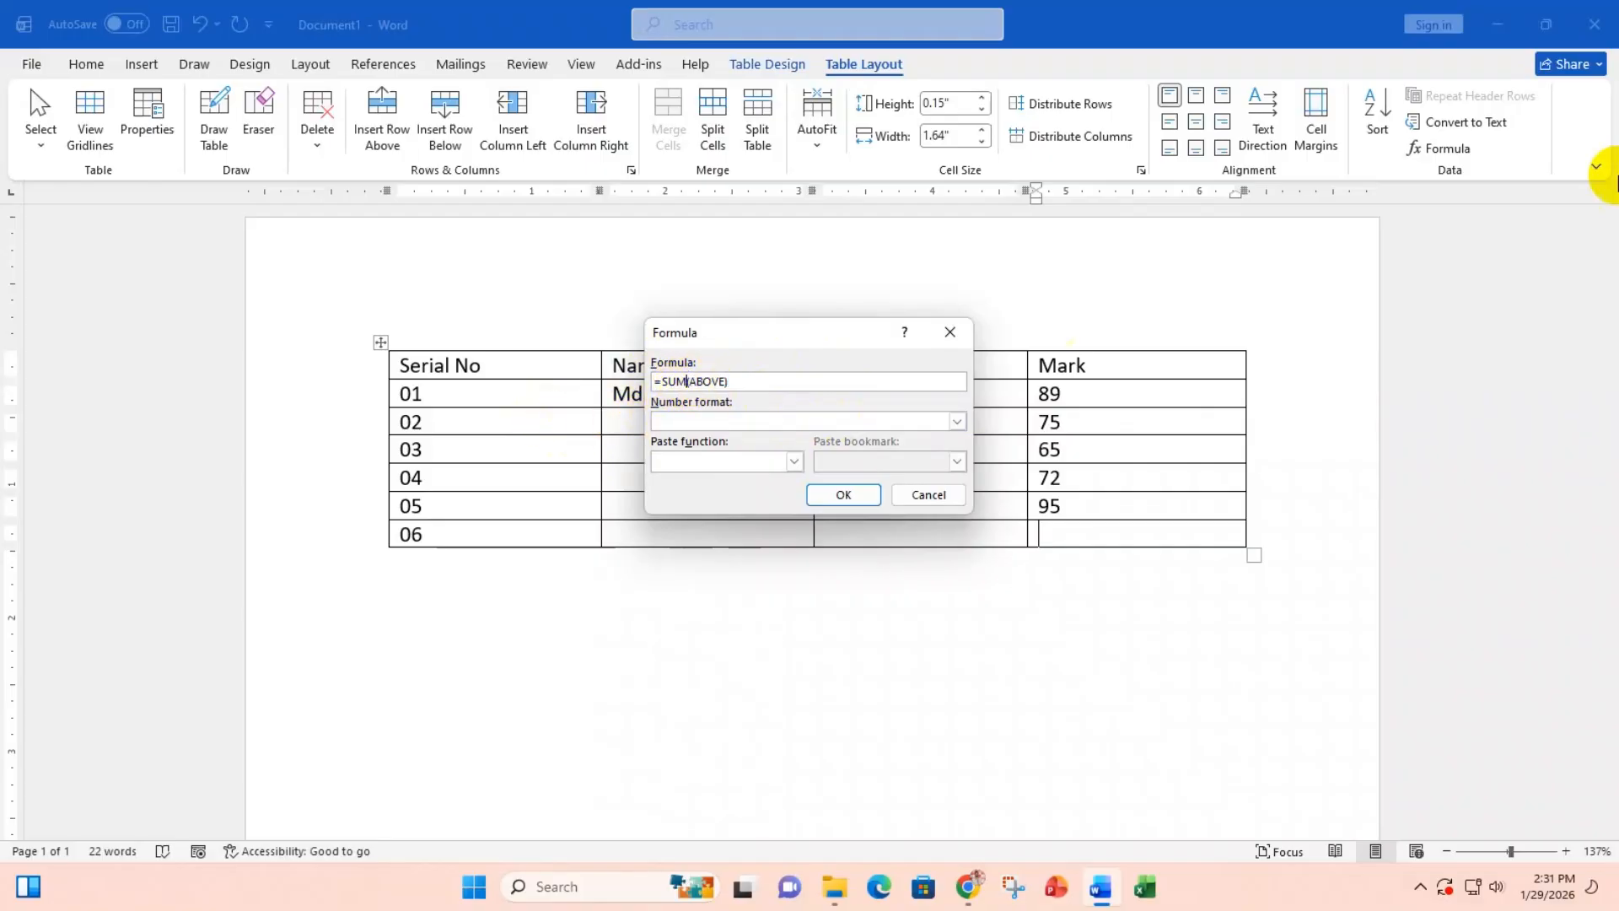
Step: Compute the marks' average, 79.2, with an AVERAGE formula, then delete the result
key(BackSpace)
key(BackSpace)
key(BackSpace)
text(Ave)
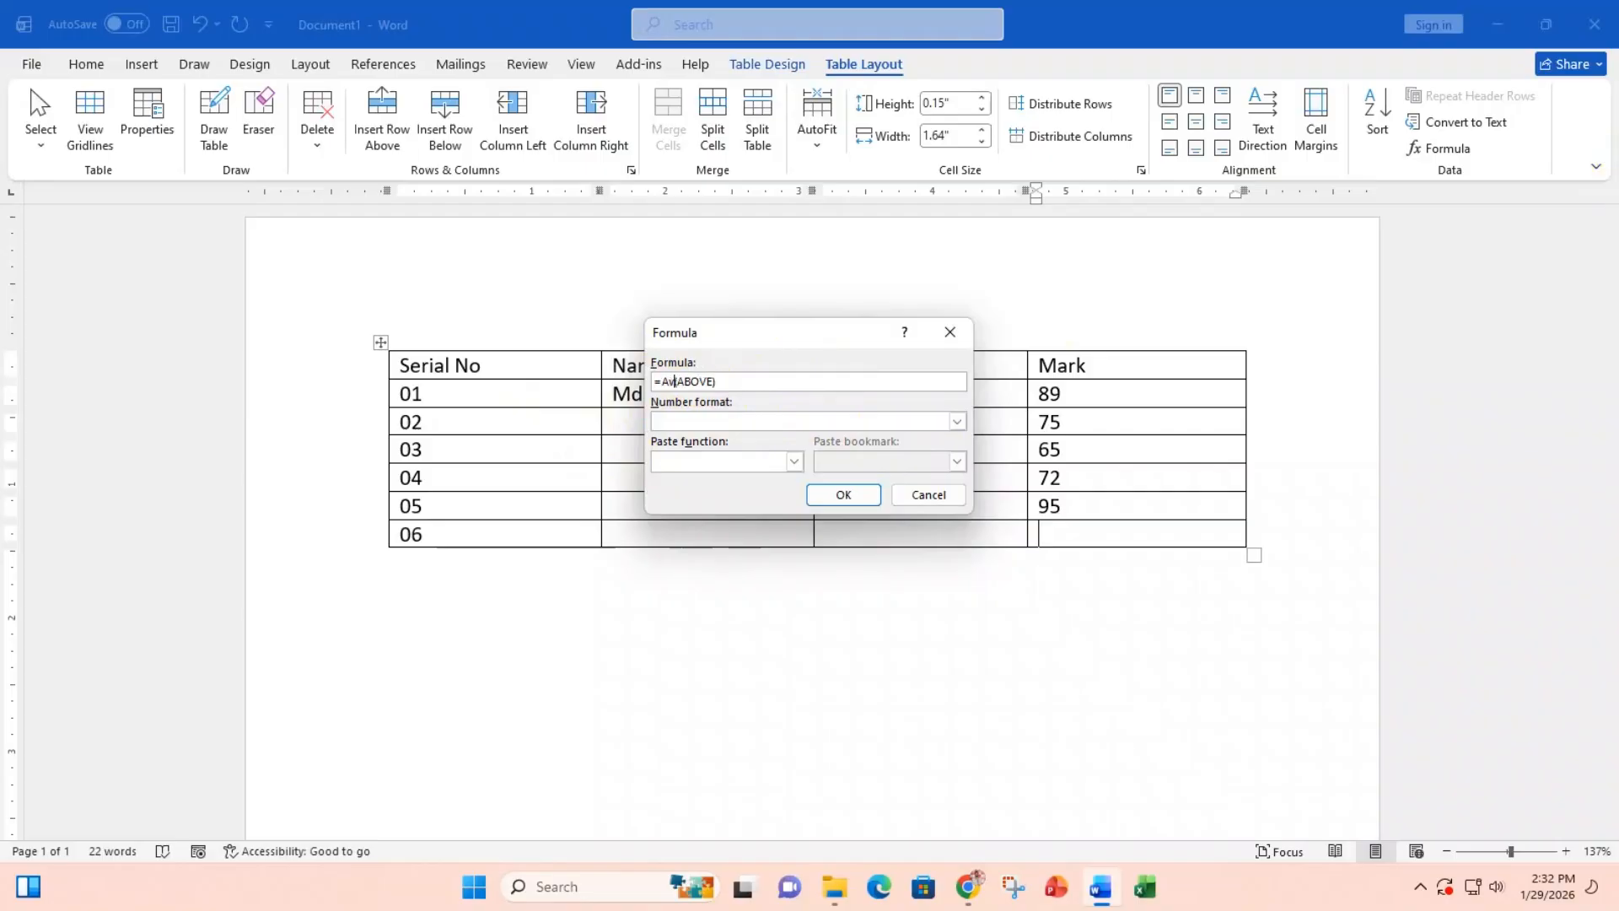
text(rage)
click(845, 495)
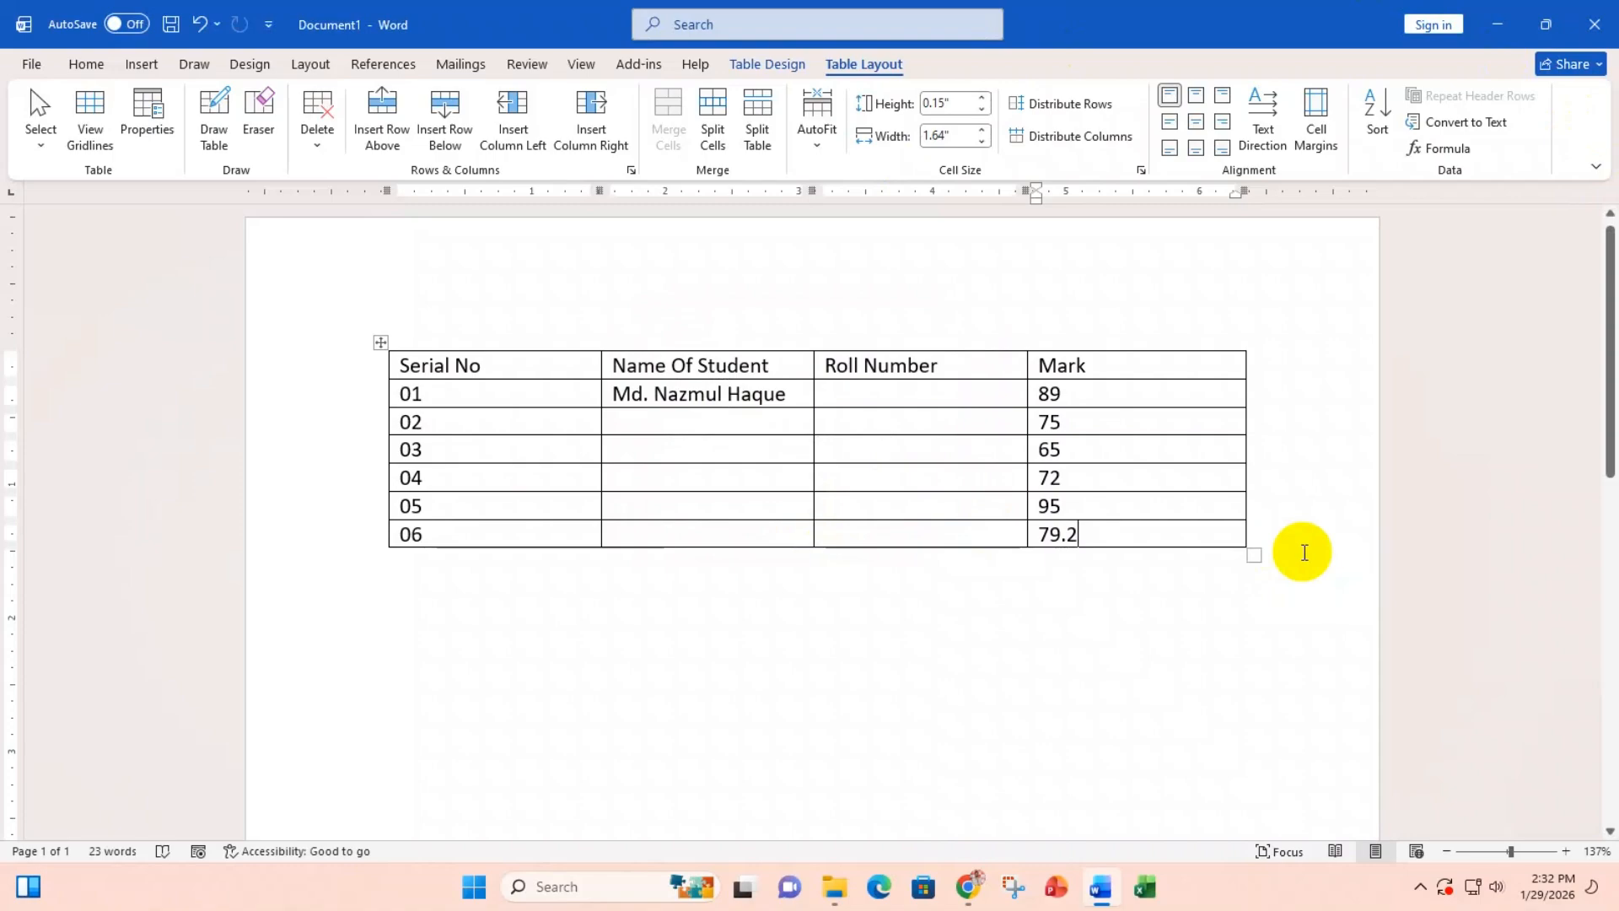
key(BackSpace)
key(BackSpace)
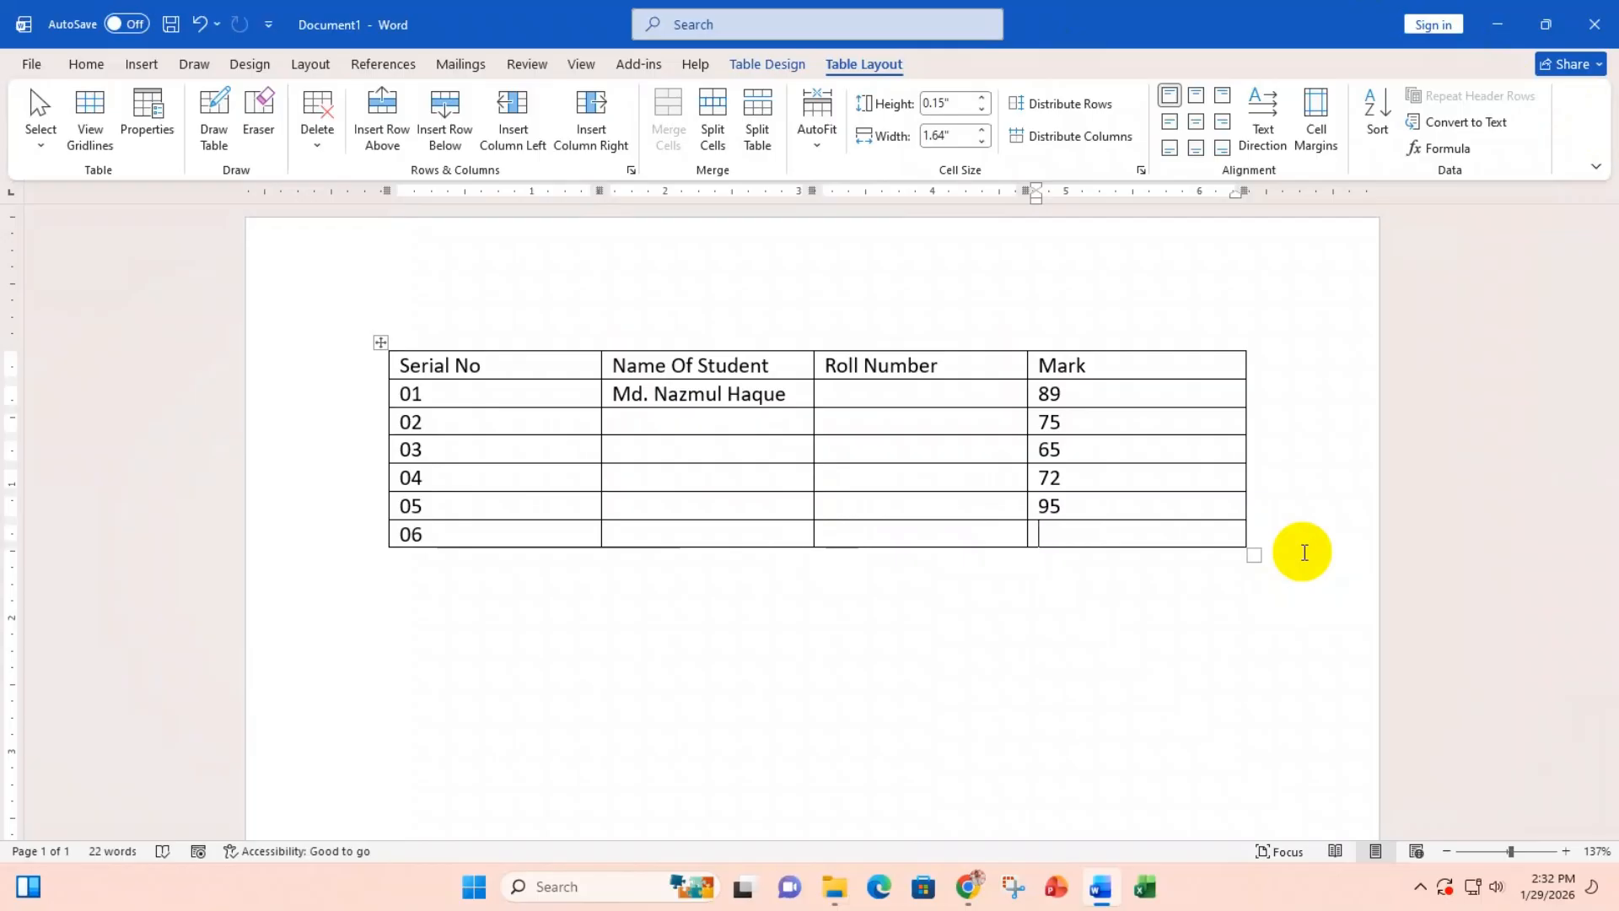
Step: Compute the highest mark, 95, with a MAX formula, then delete the result
click(1441, 149)
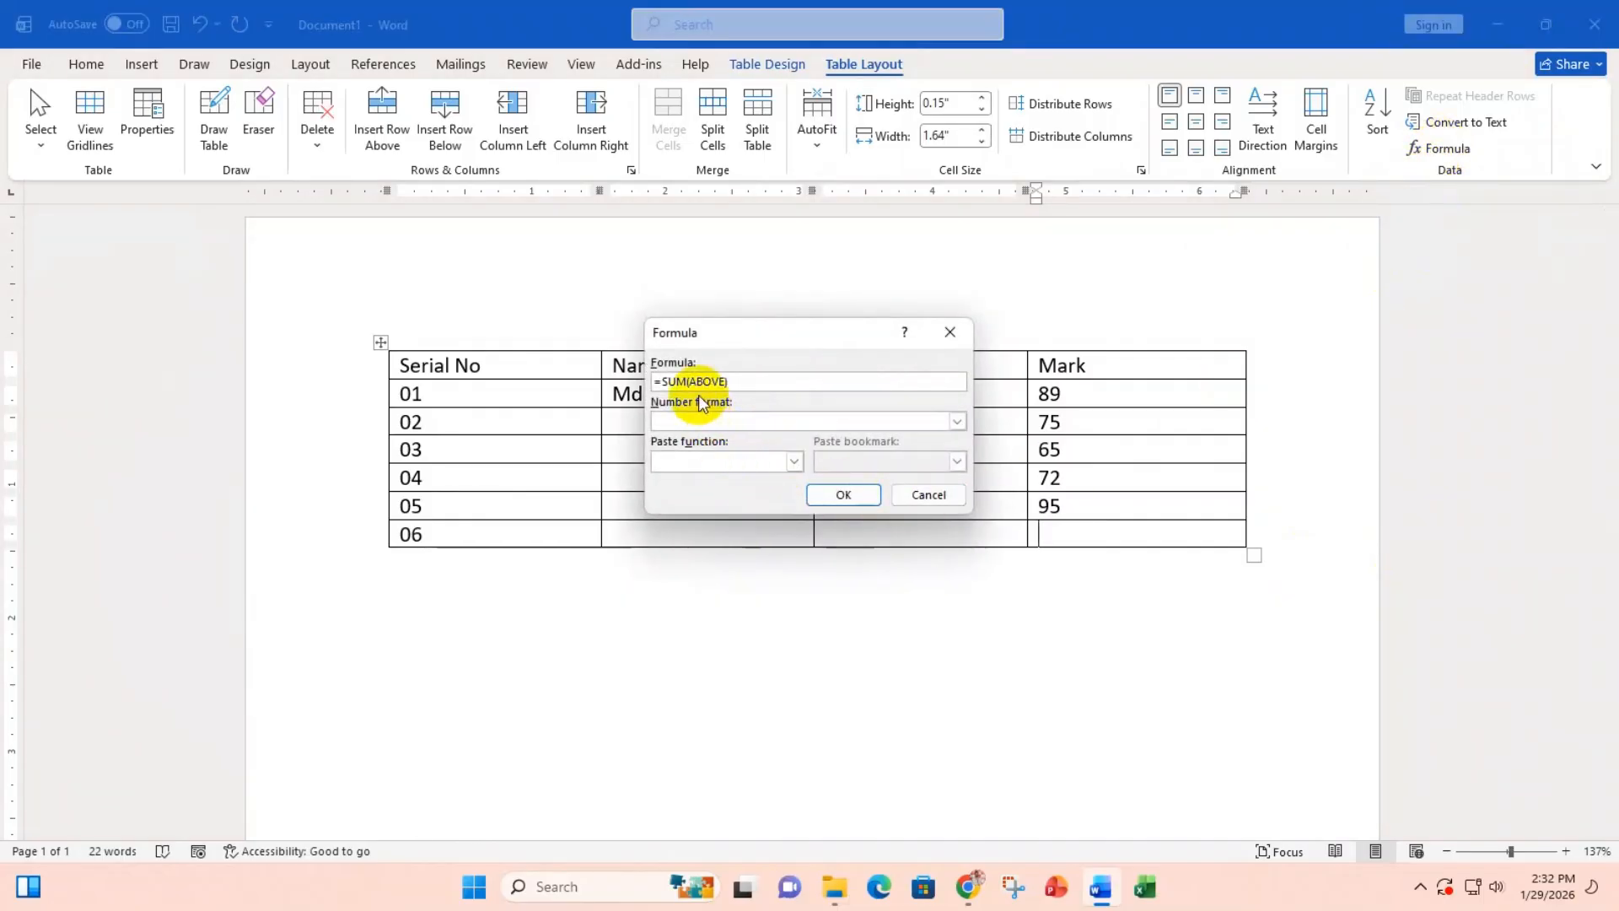
click(672, 381)
key(BackSpace)
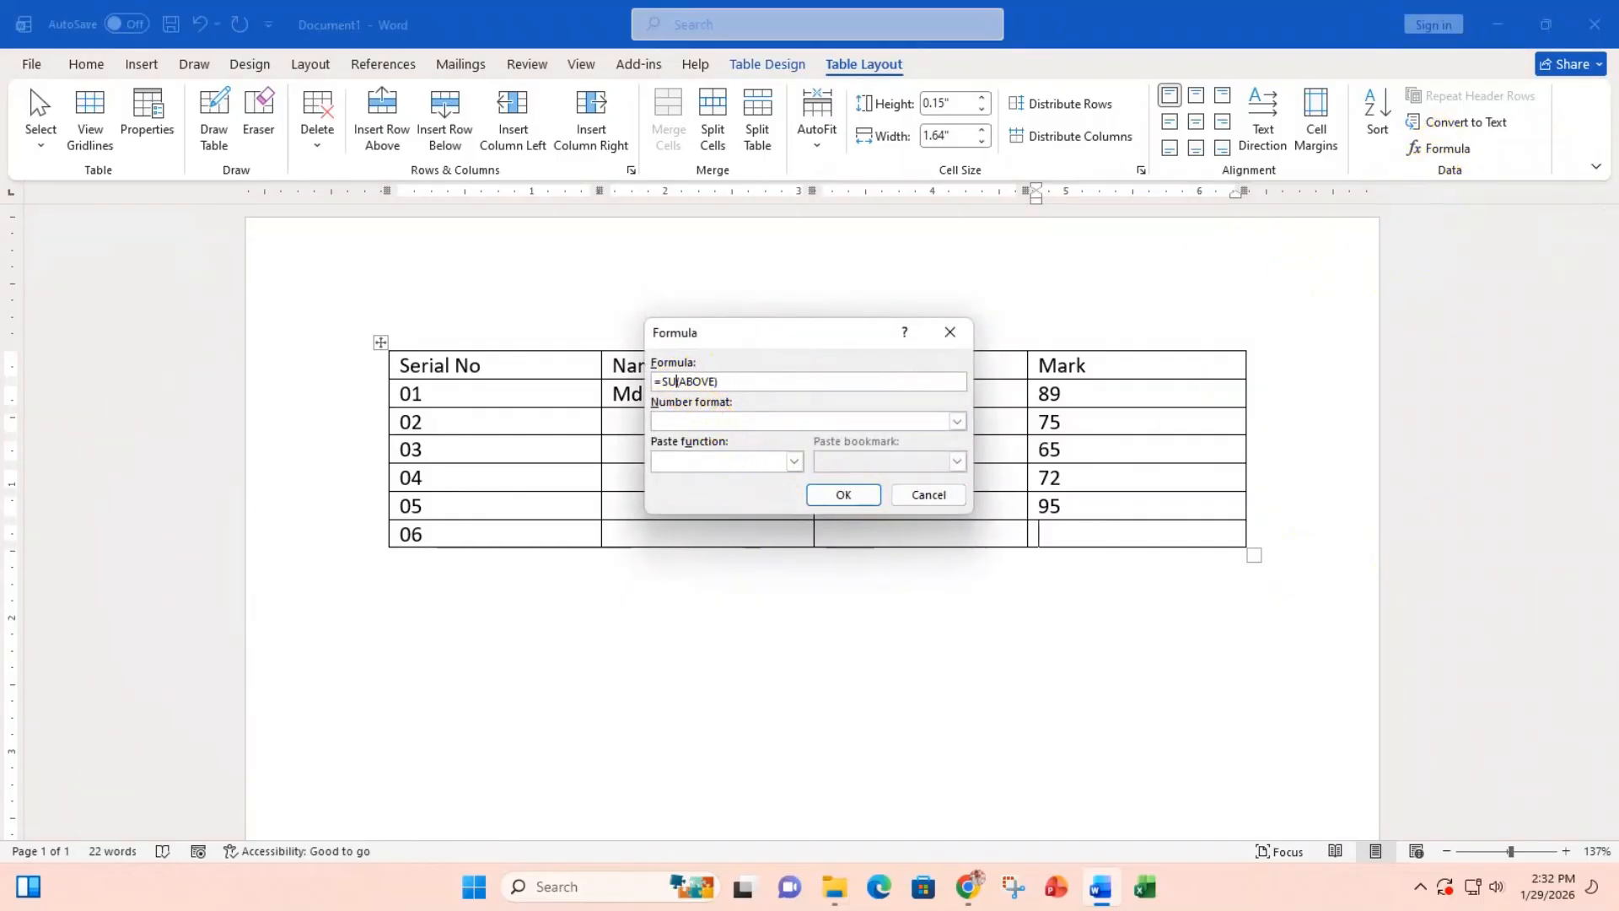
key(BackSpace)
key(BackSpace)
text(max)
click(837, 497)
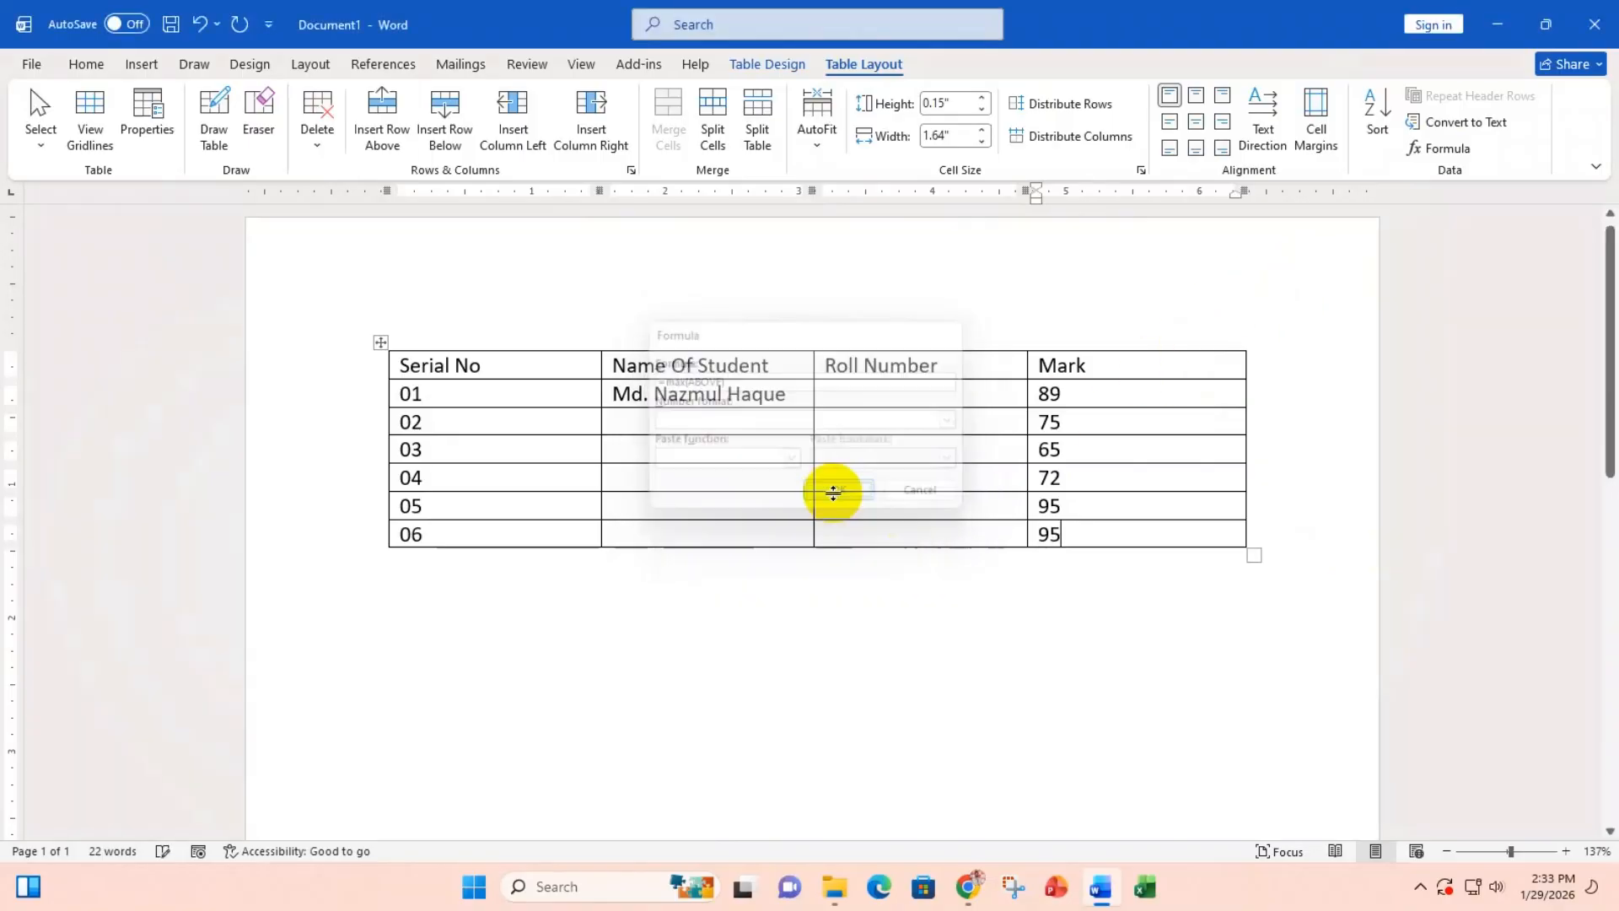
key(BackSpace)
key(BackSpace)
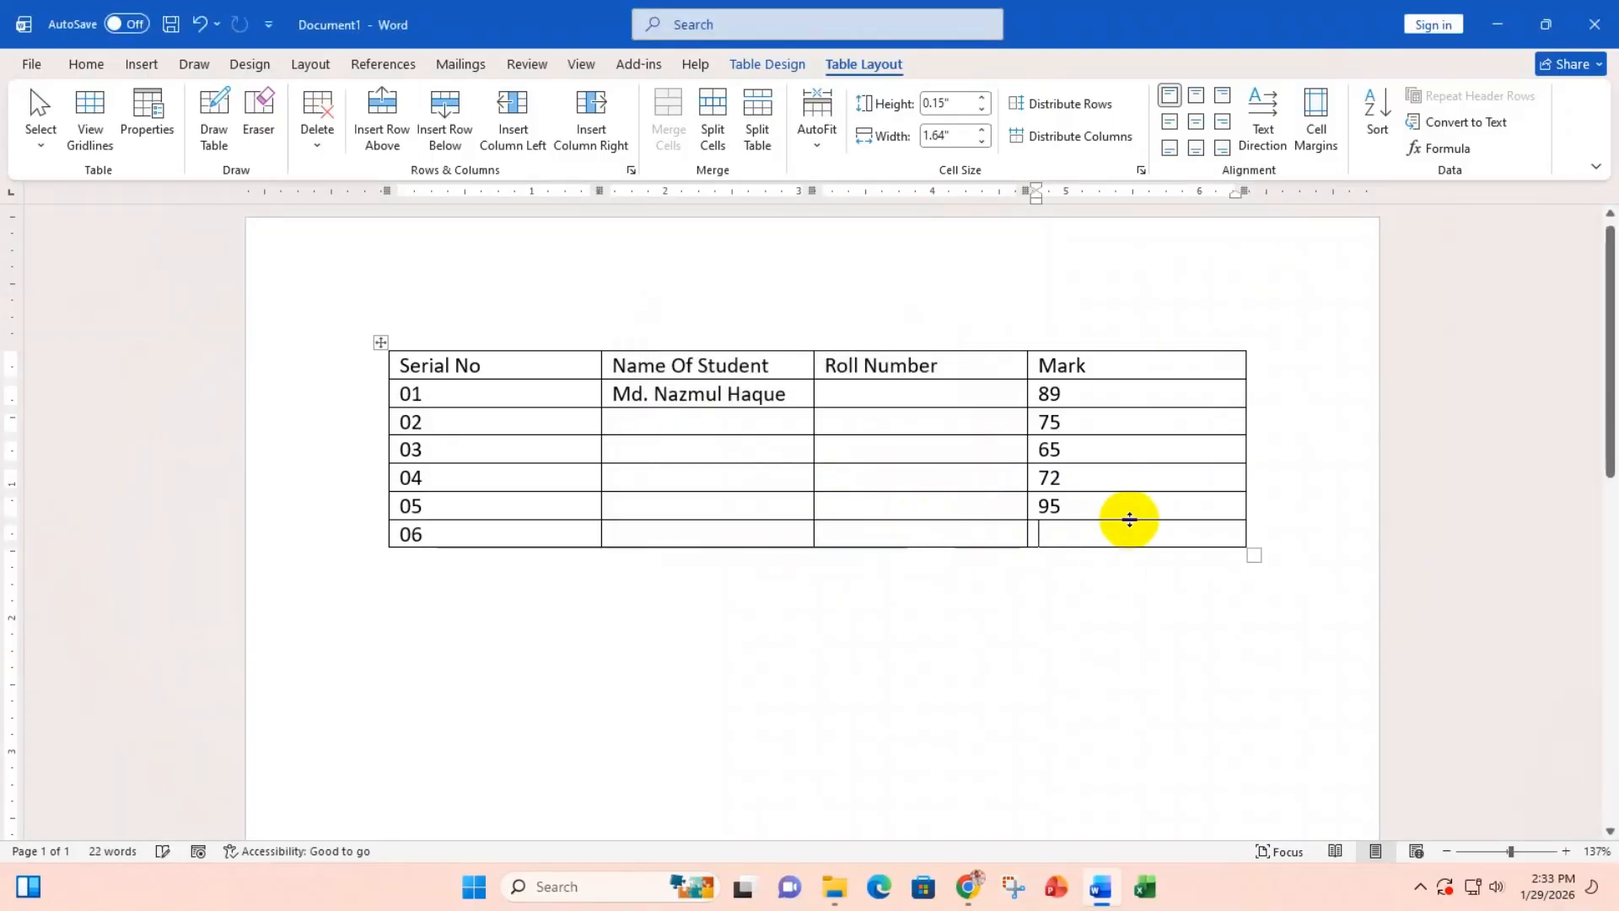
Step: Put the lowest mark, 65, in row 06's Mark cell using a MIN formula
click(1425, 150)
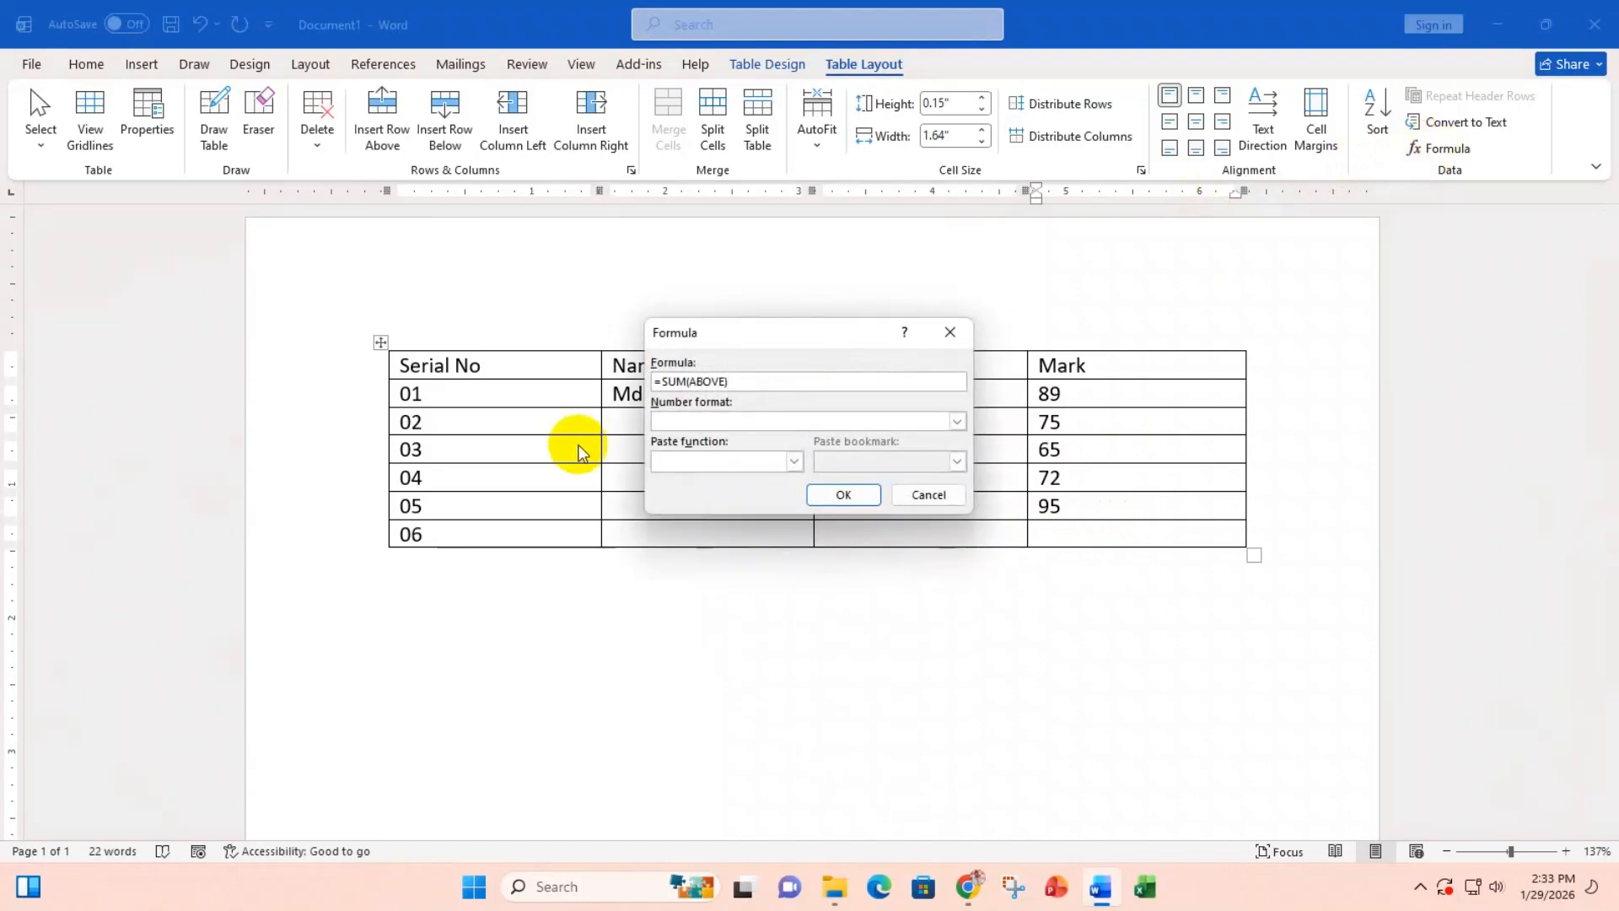
double_click(675, 381)
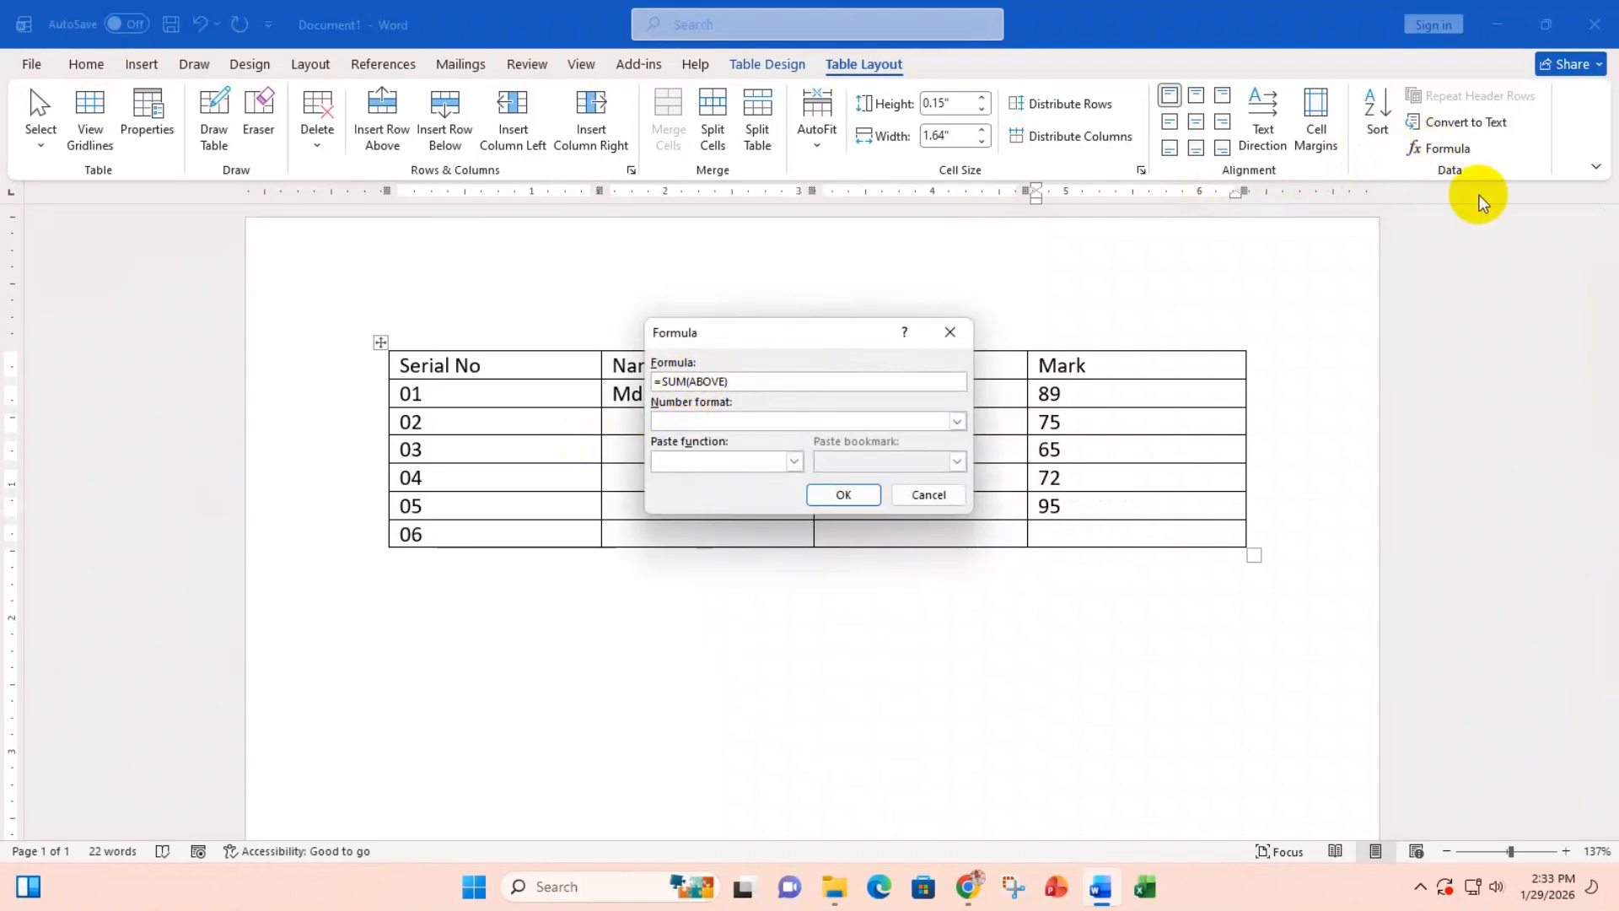
key(BackSpace)
text(min)
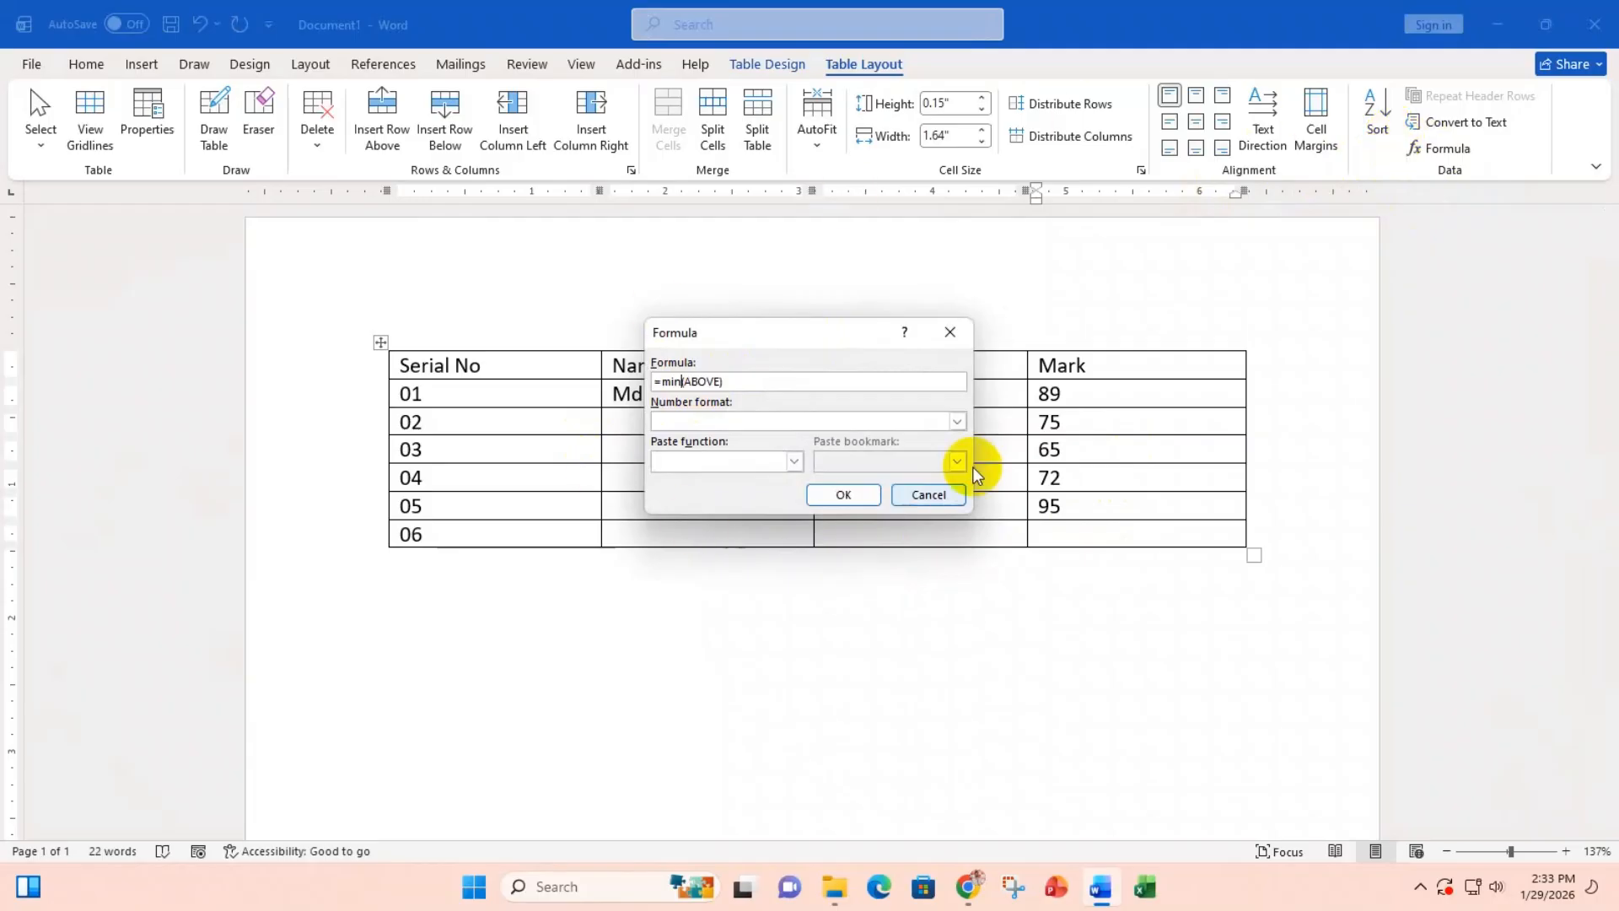
click(844, 495)
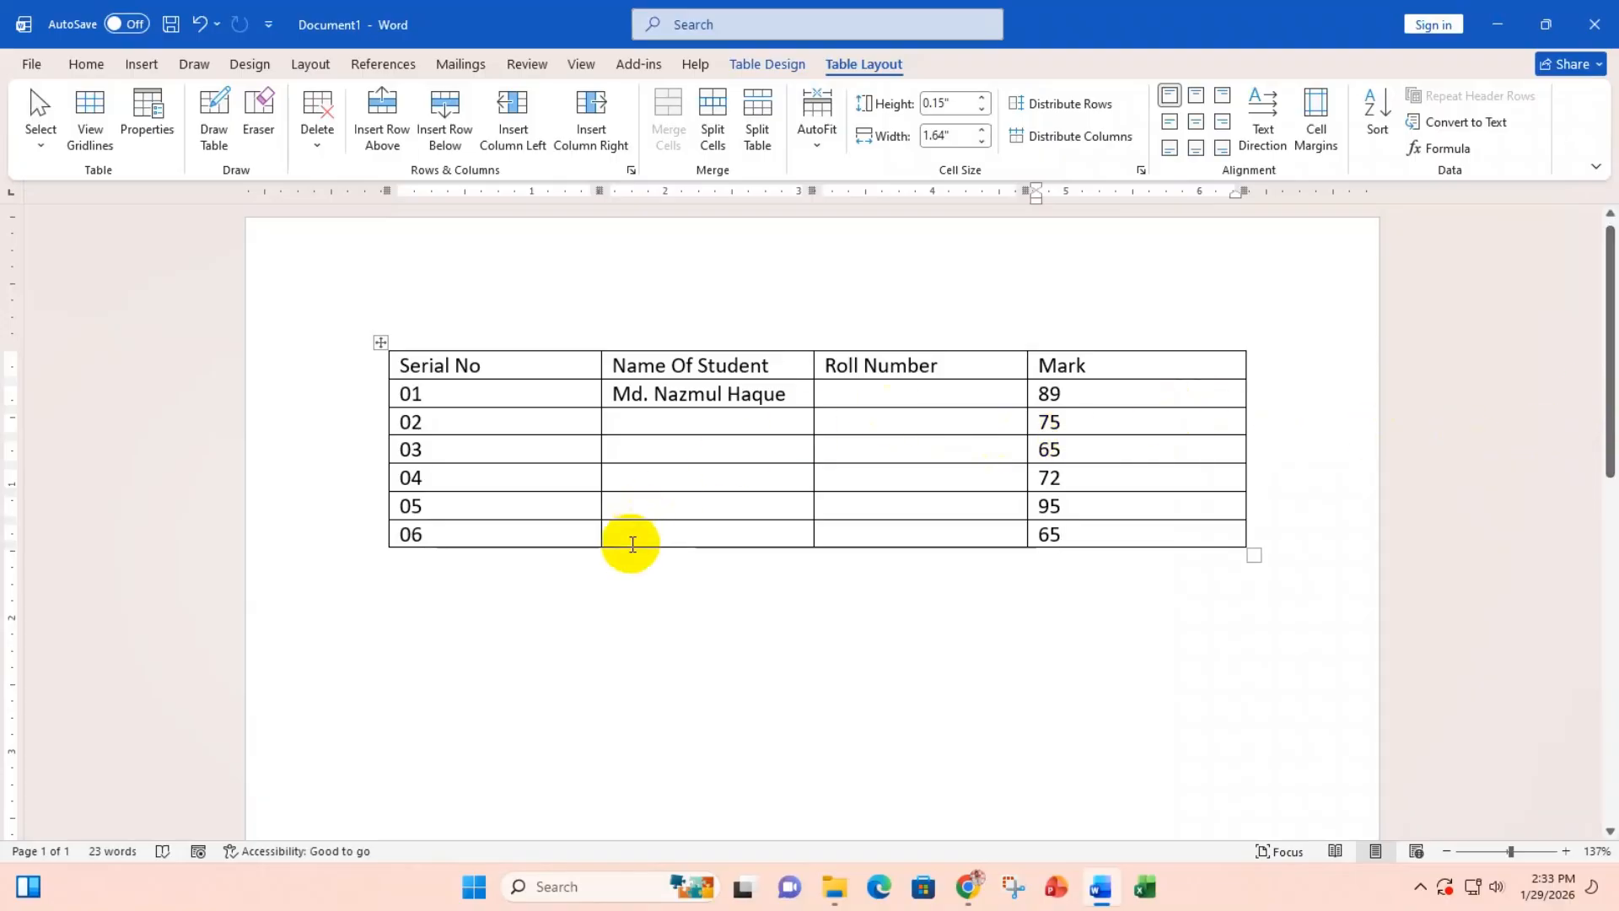
Step: Type 50 in row 02's Name Of Student cell and 25 in its Roll Number cell
click(637, 425)
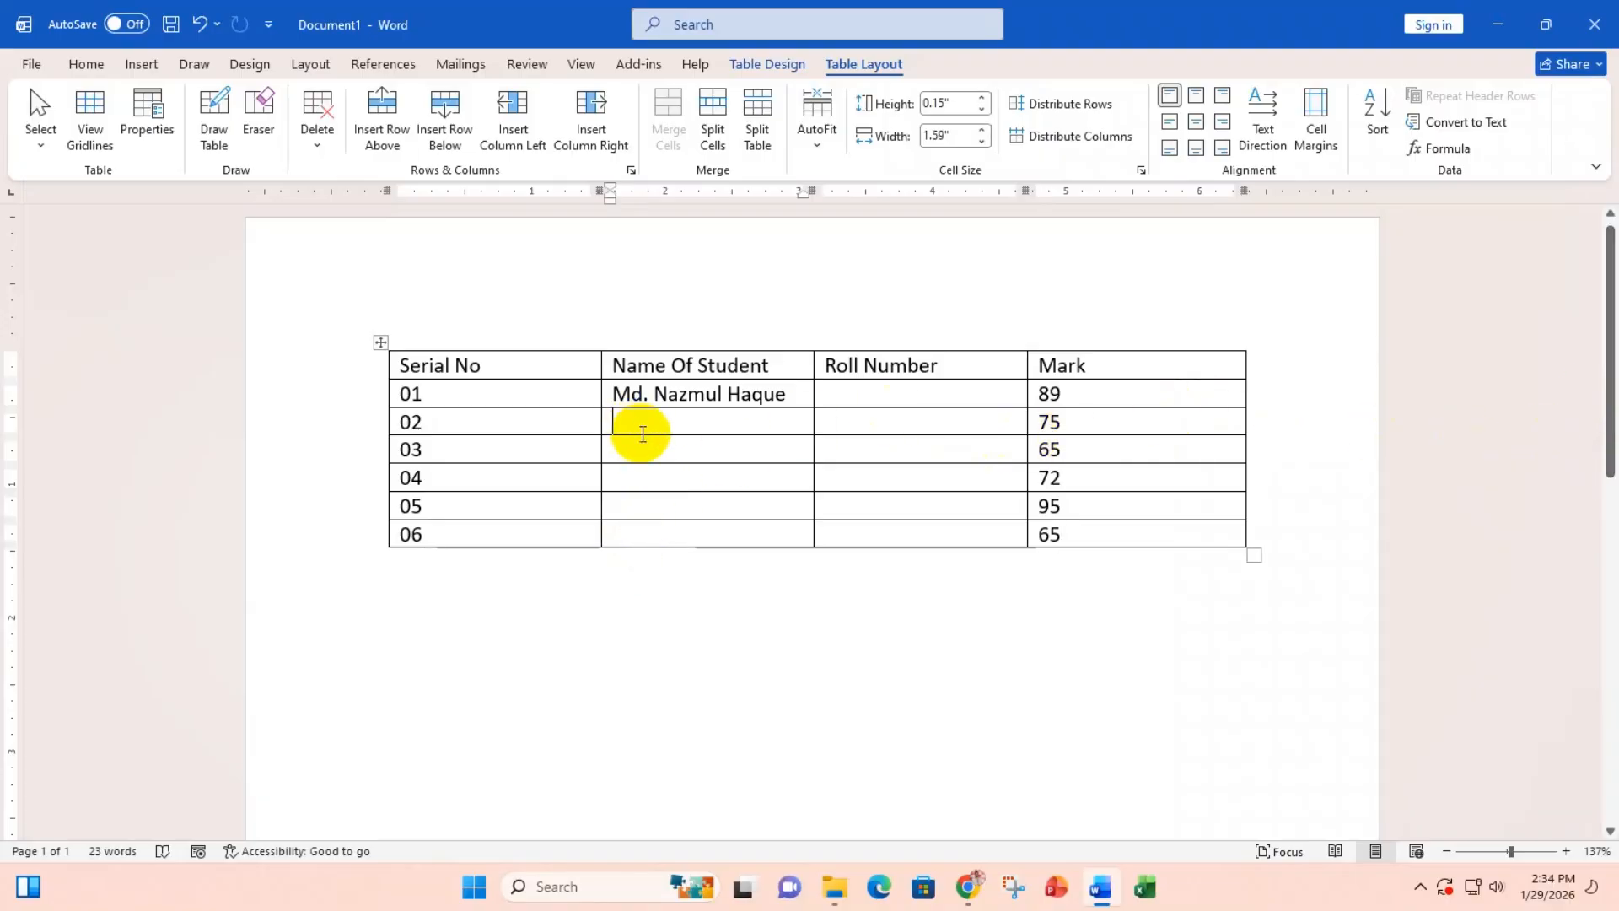
text(50)
click(878, 422)
text(25)
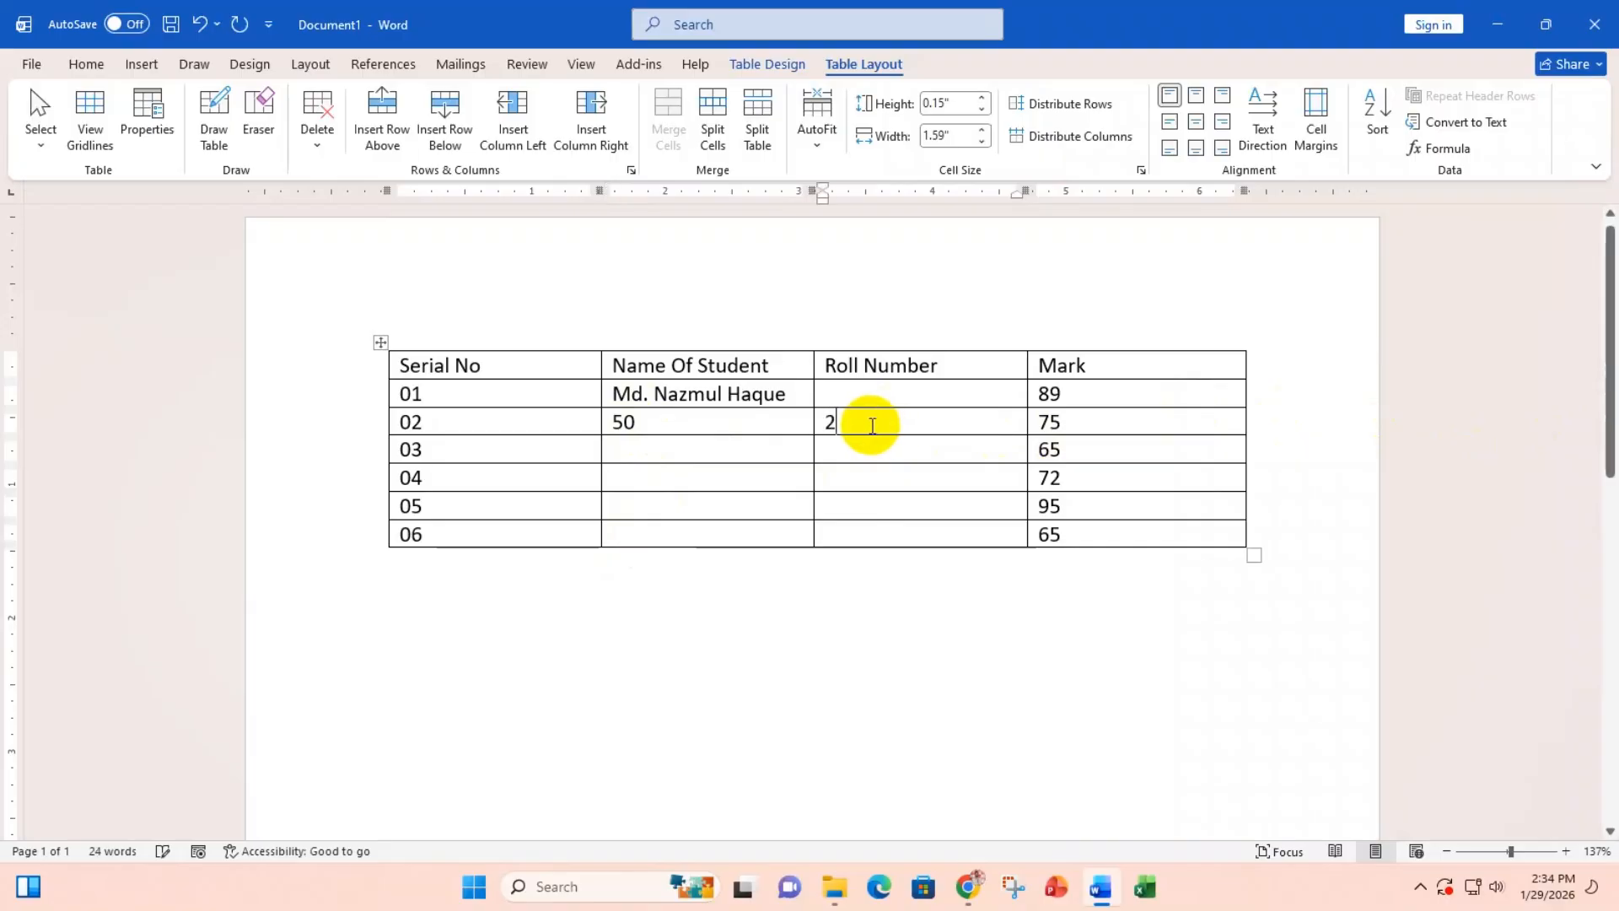
click(783, 504)
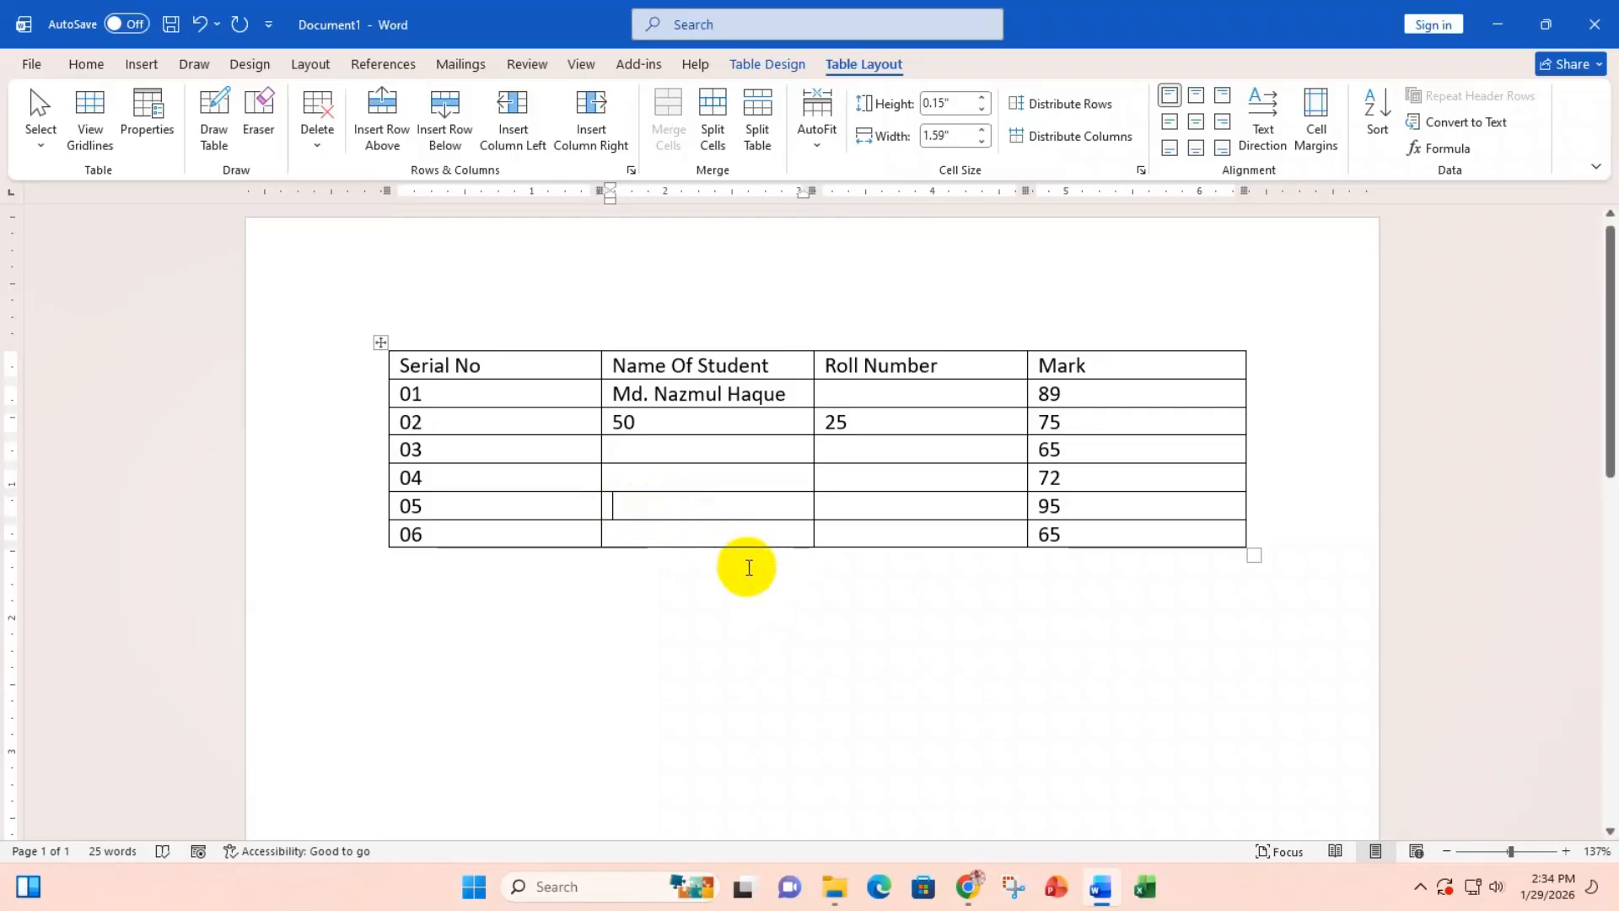
Step: Compute =50+25 with Formula in row 05's Name cell, then delete the 75 result
click(1436, 148)
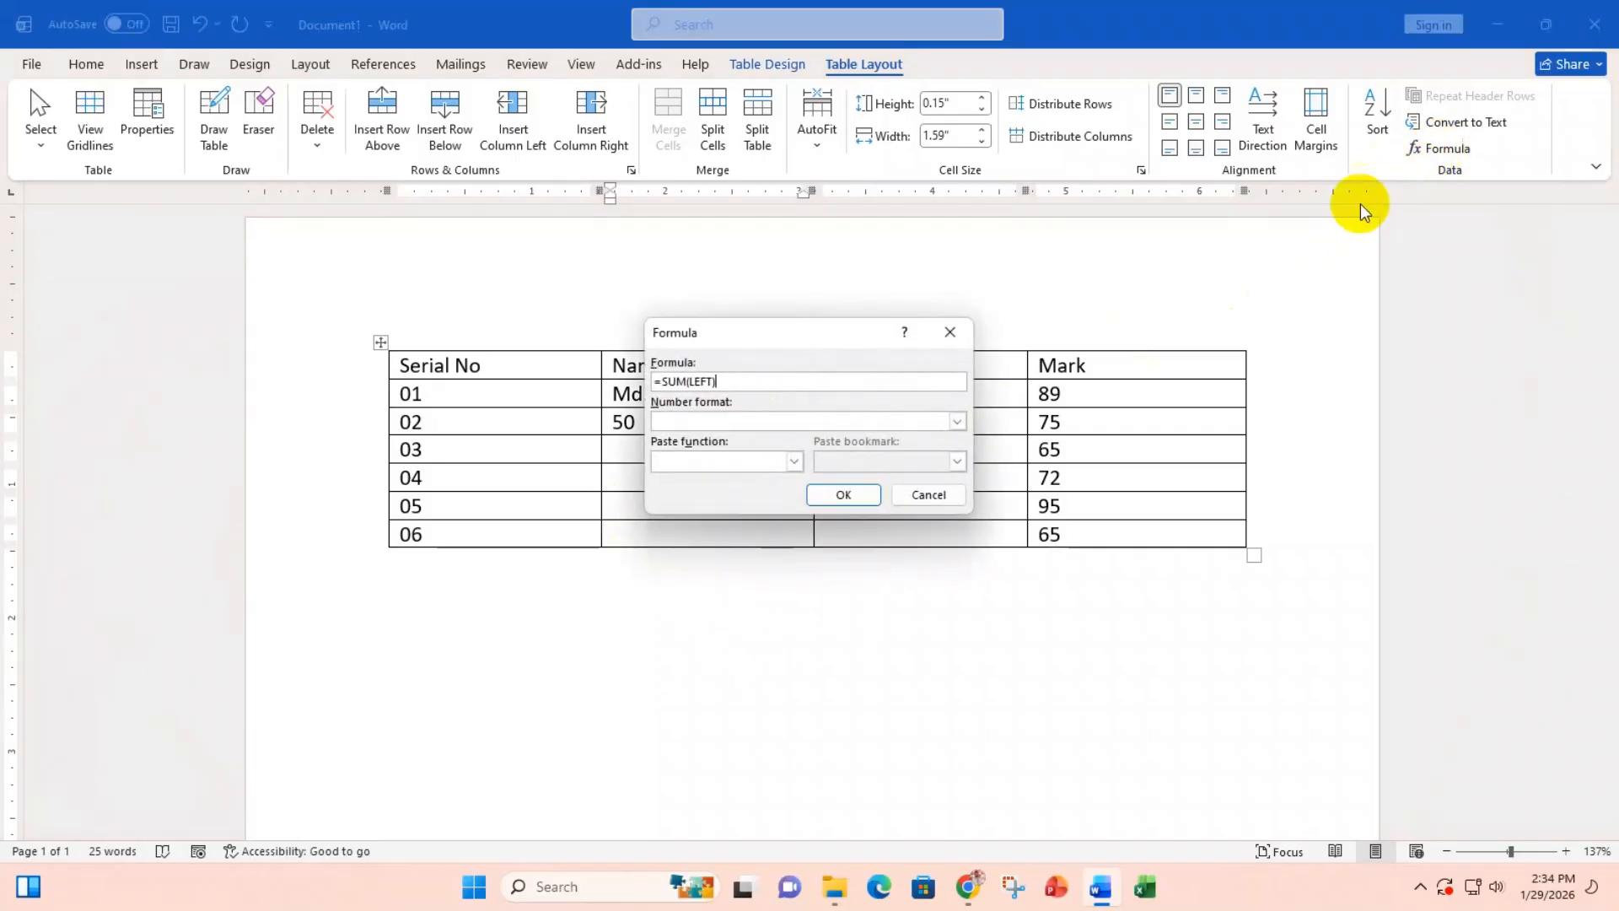
drag(815, 329, 1169, 295)
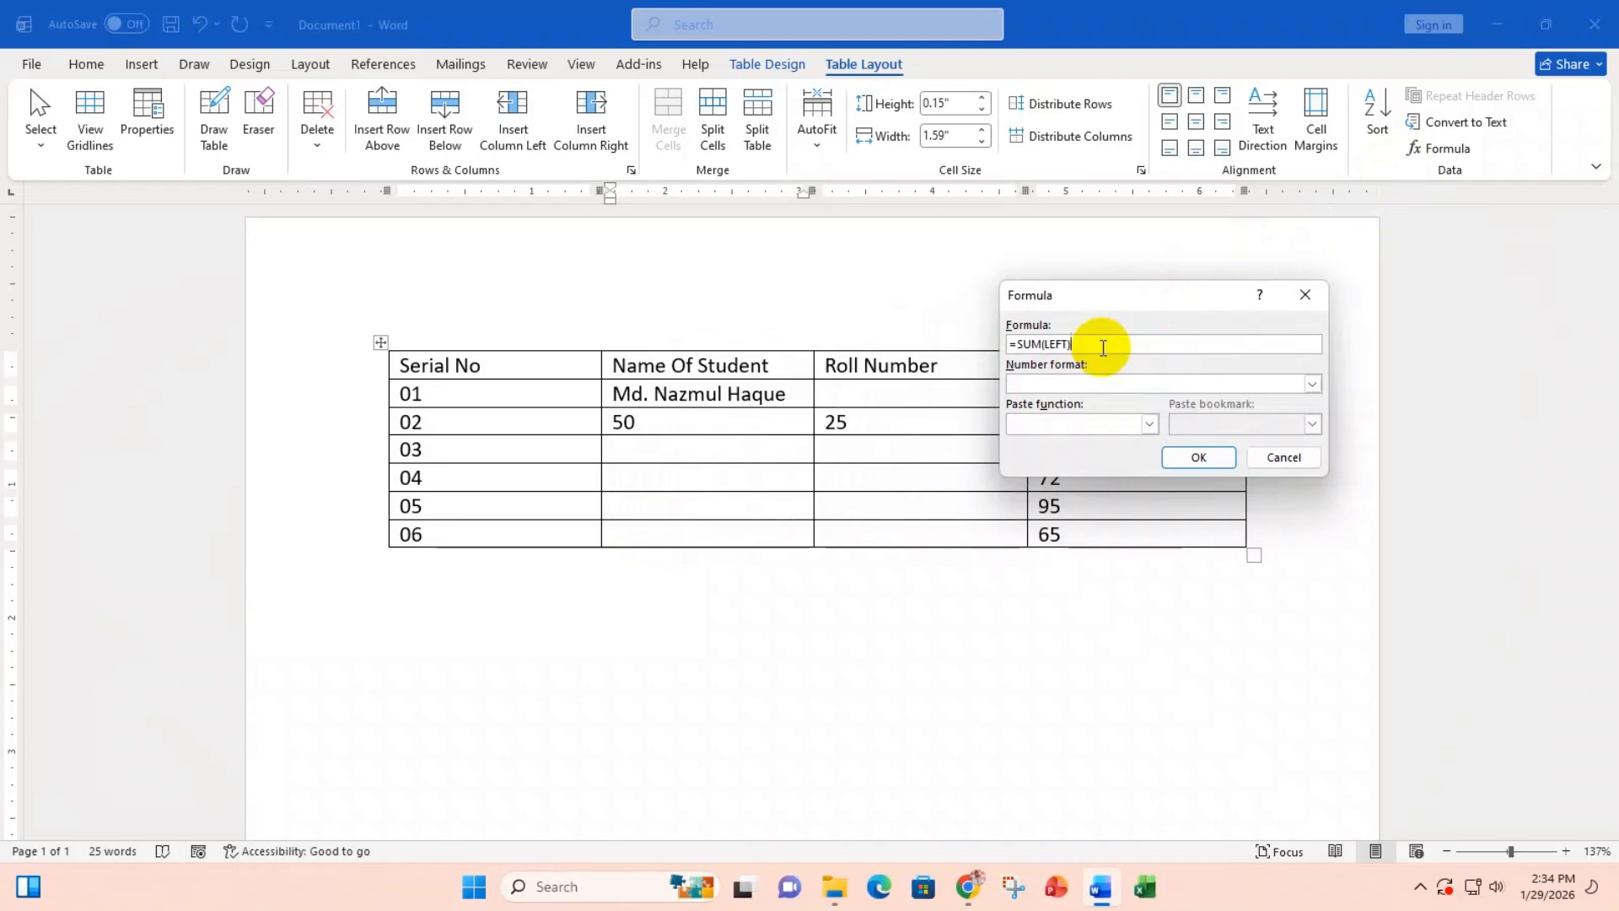
key(BackSpace)
key(BackSpace)
key(BackSpace)
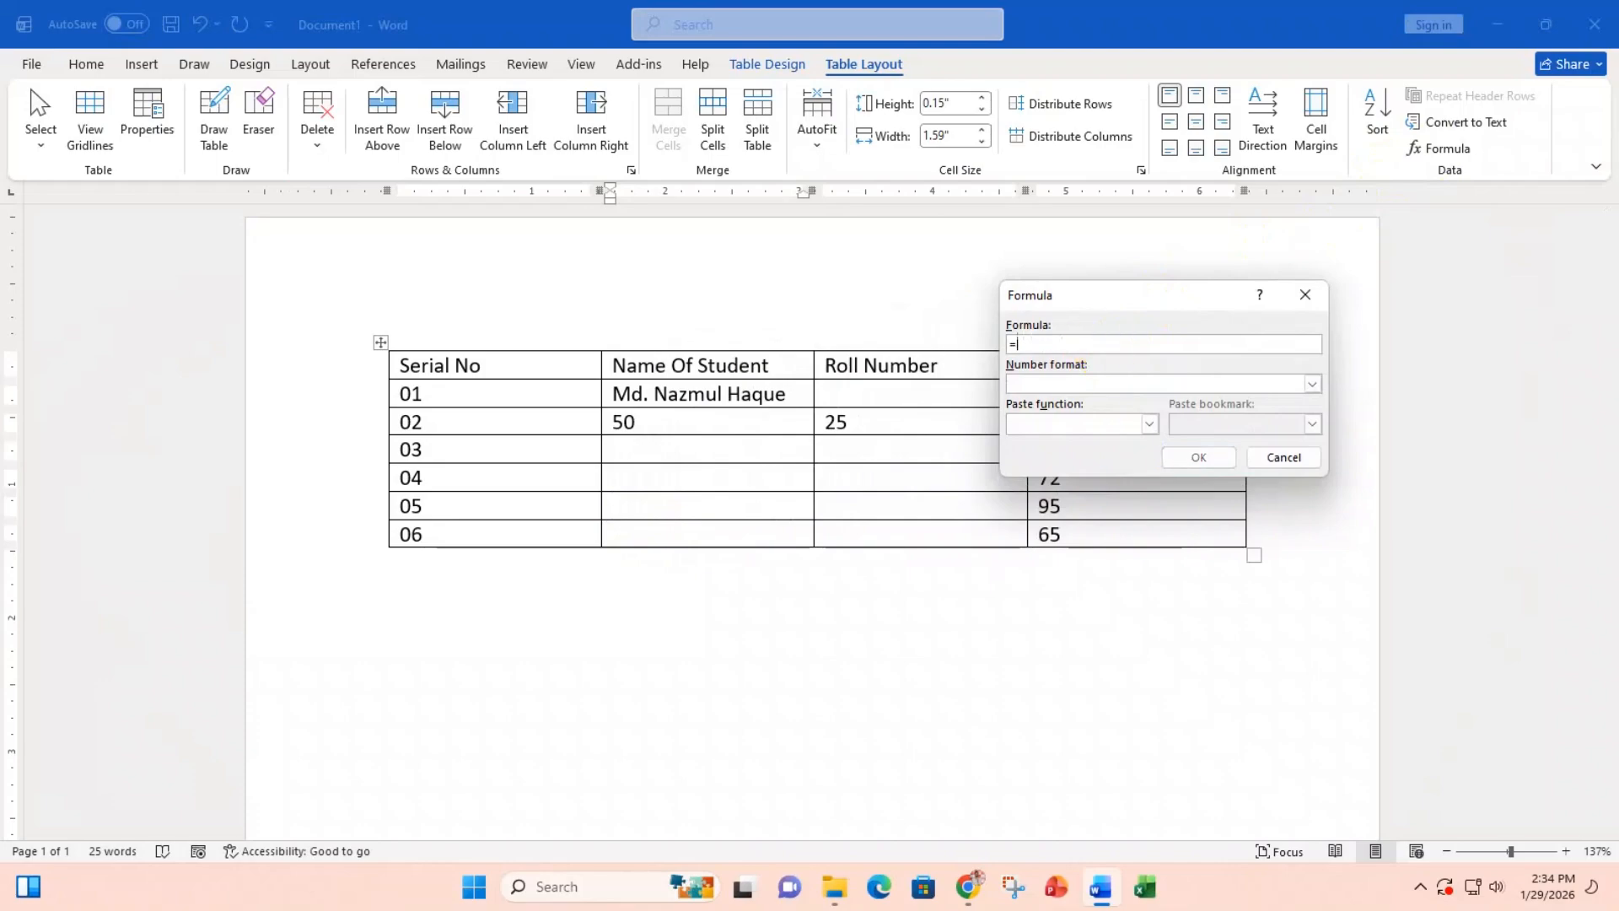
click(1103, 347)
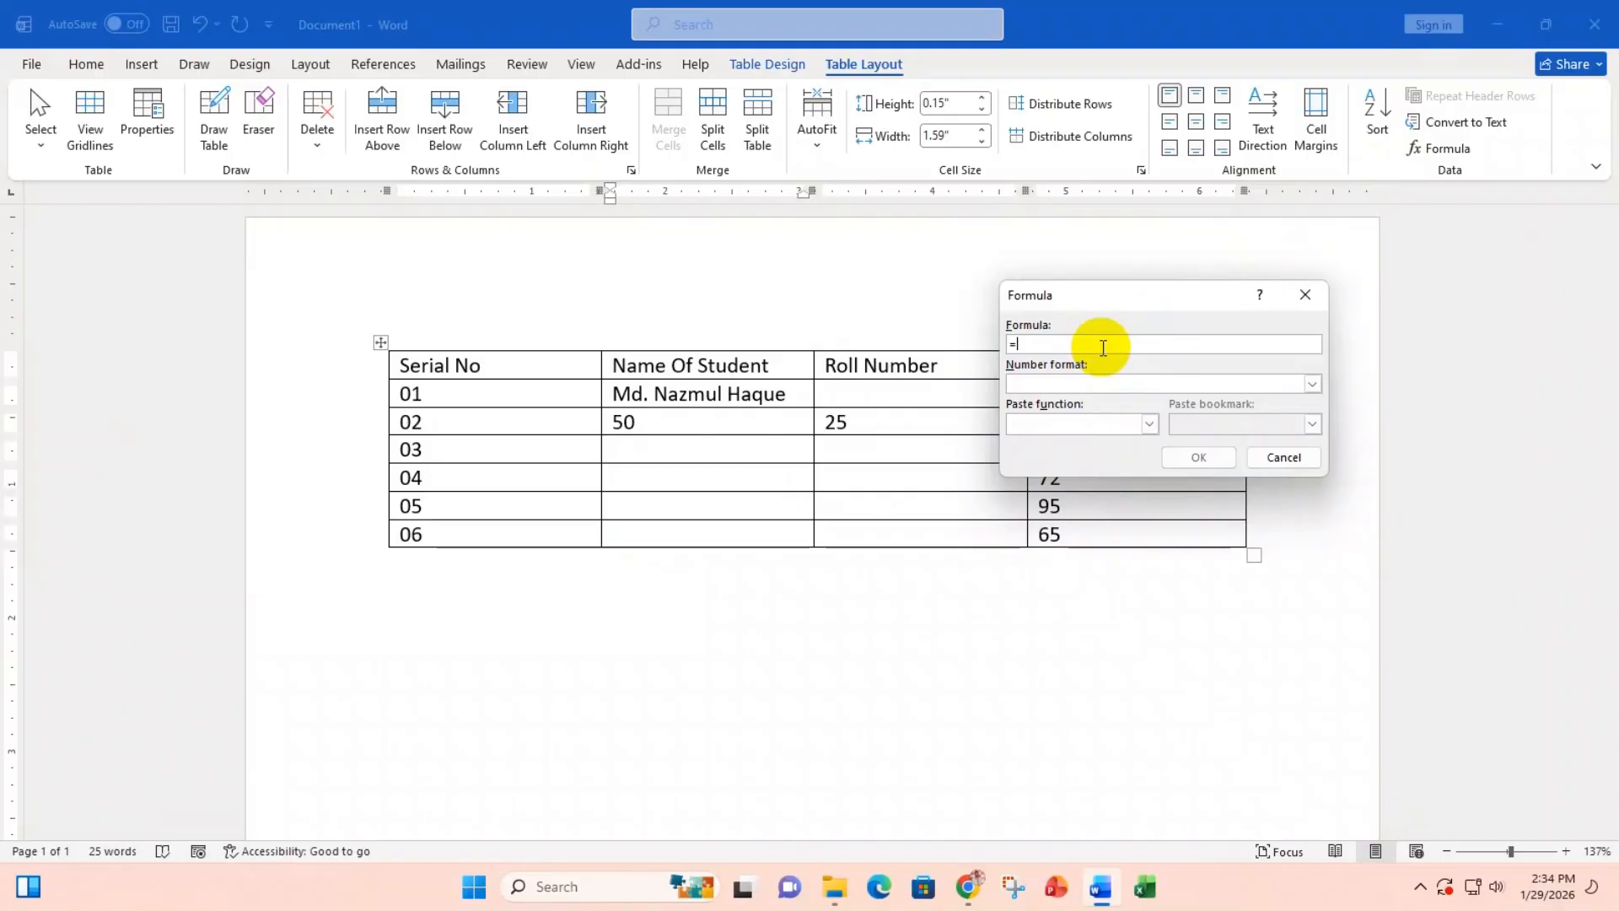
text(50+25)
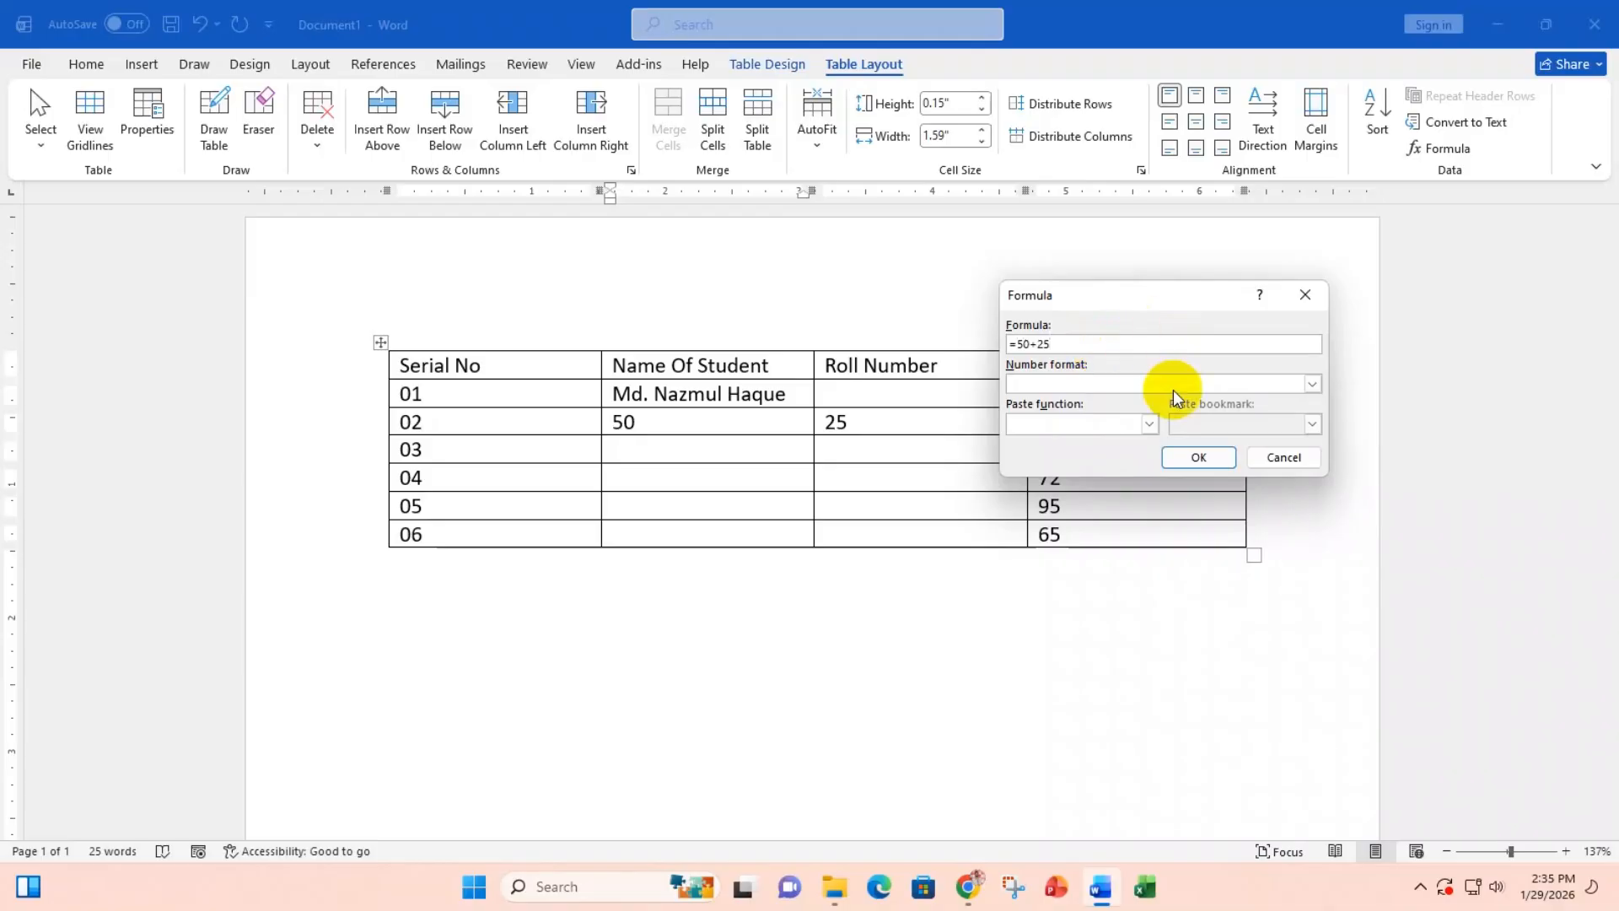
click(1197, 457)
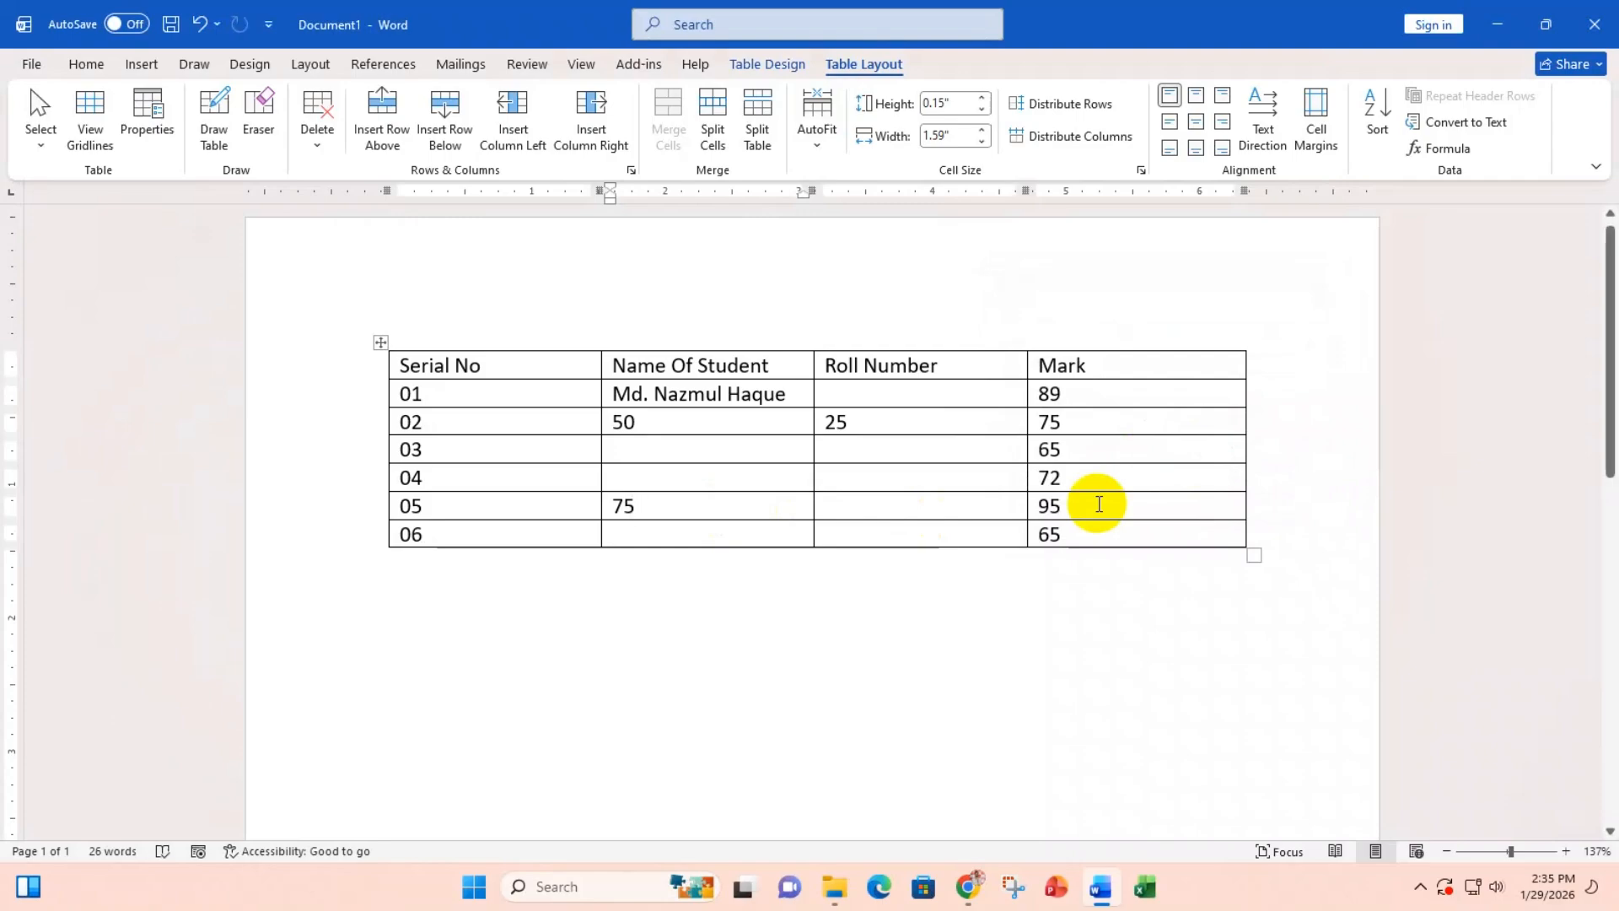
key(BackSpace)
key(BackSpace)
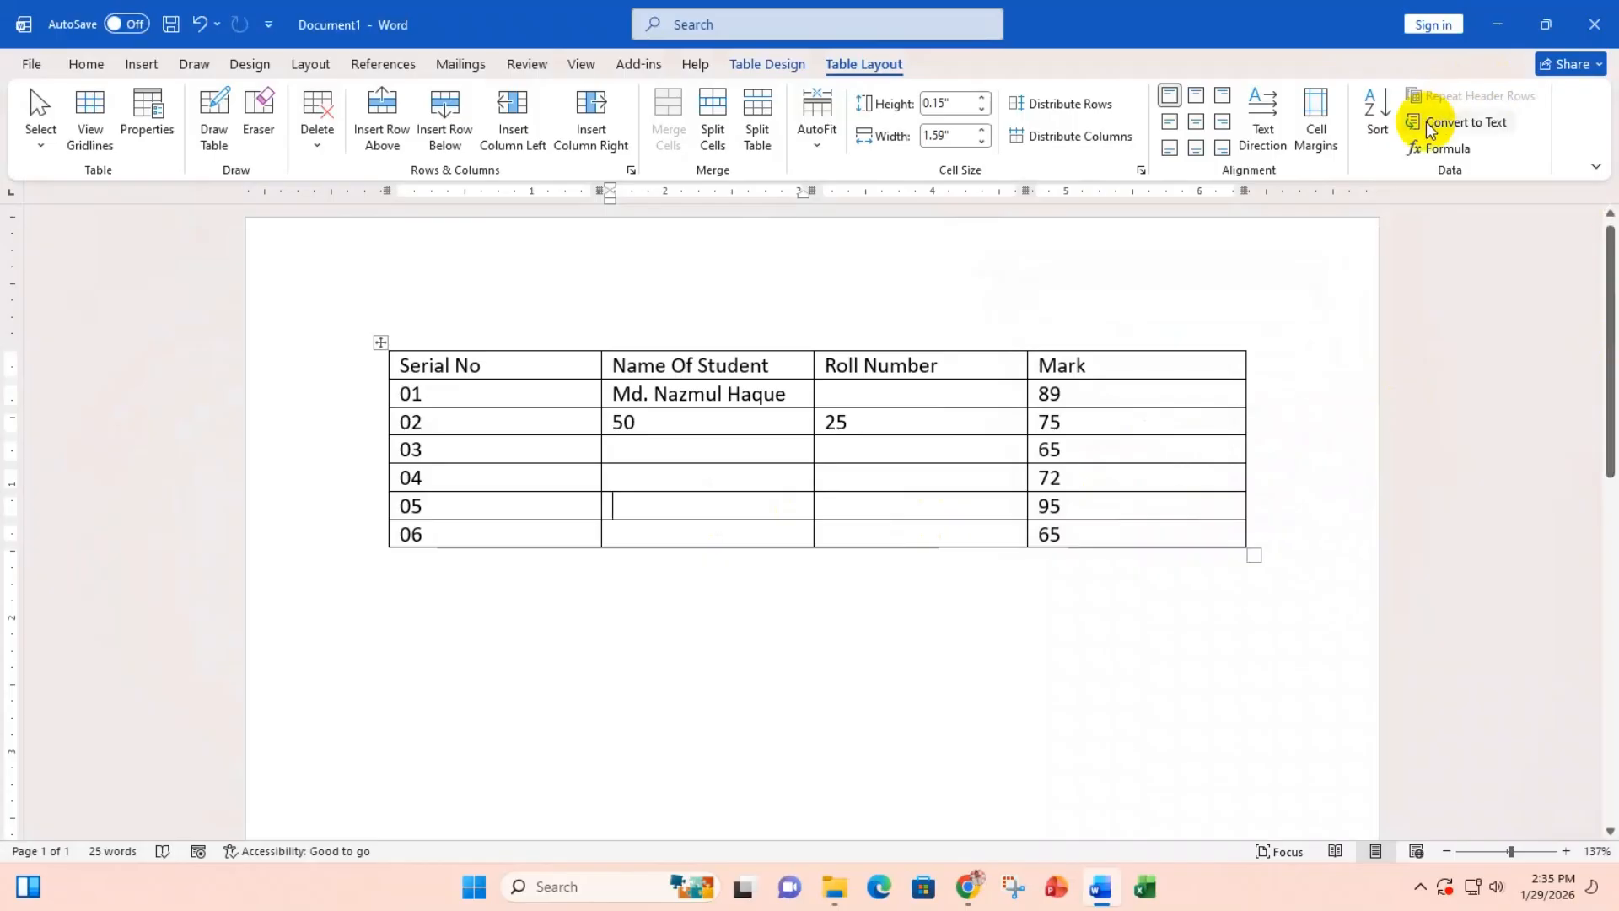
Step: Compute =50-25 in the same cell, then delete the resulting 25
click(1444, 148)
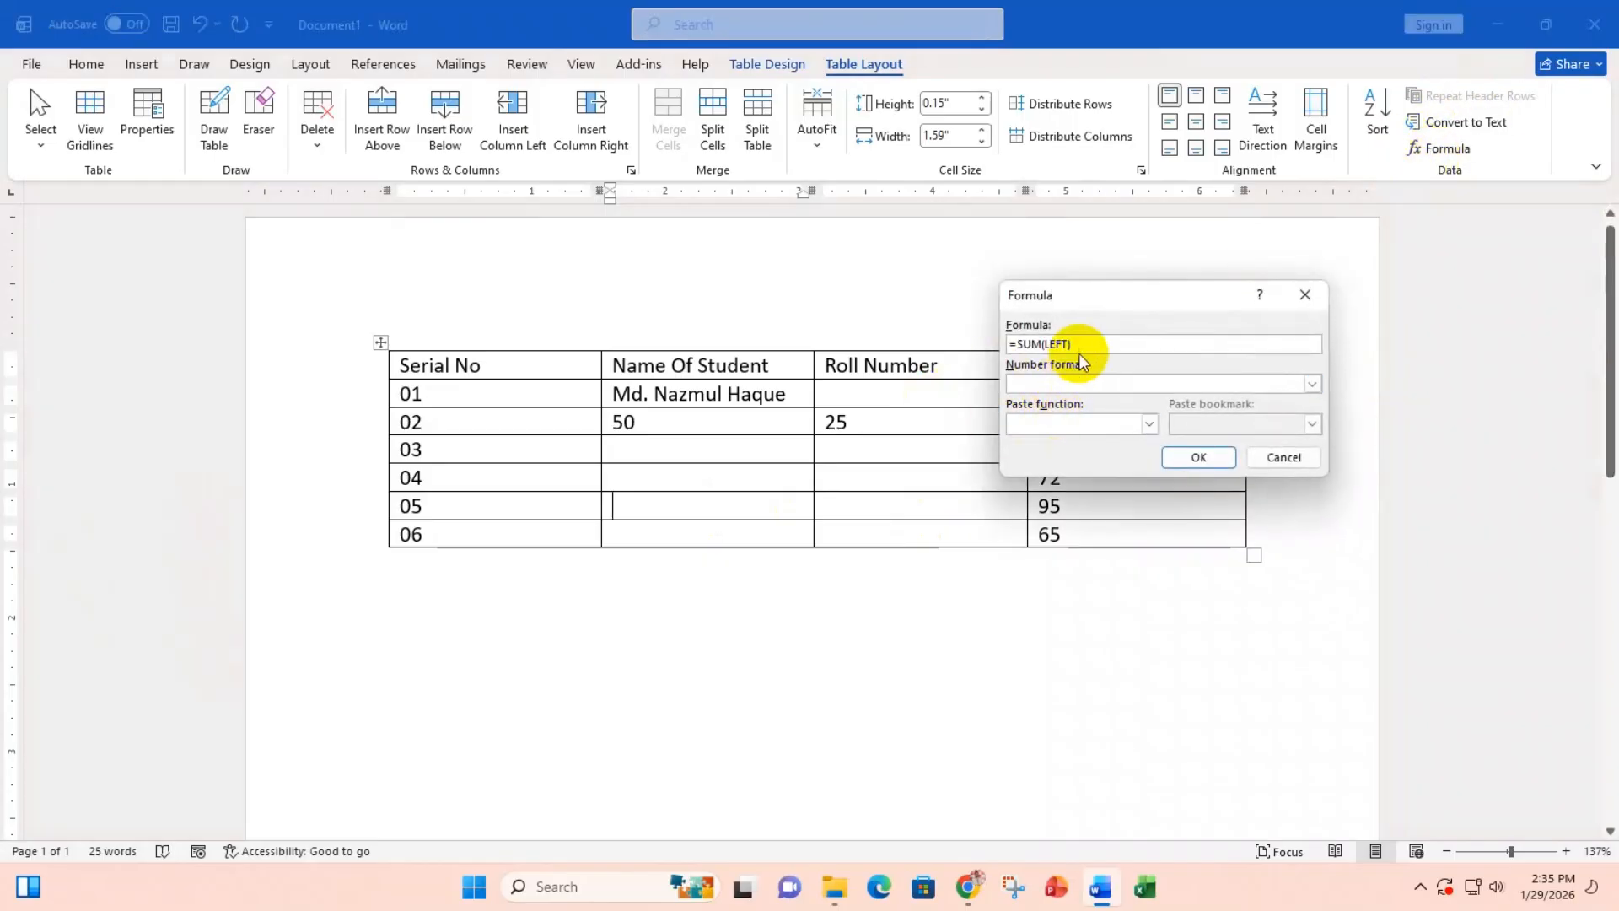
drag(1073, 345, 1015, 348)
key(BackSpace)
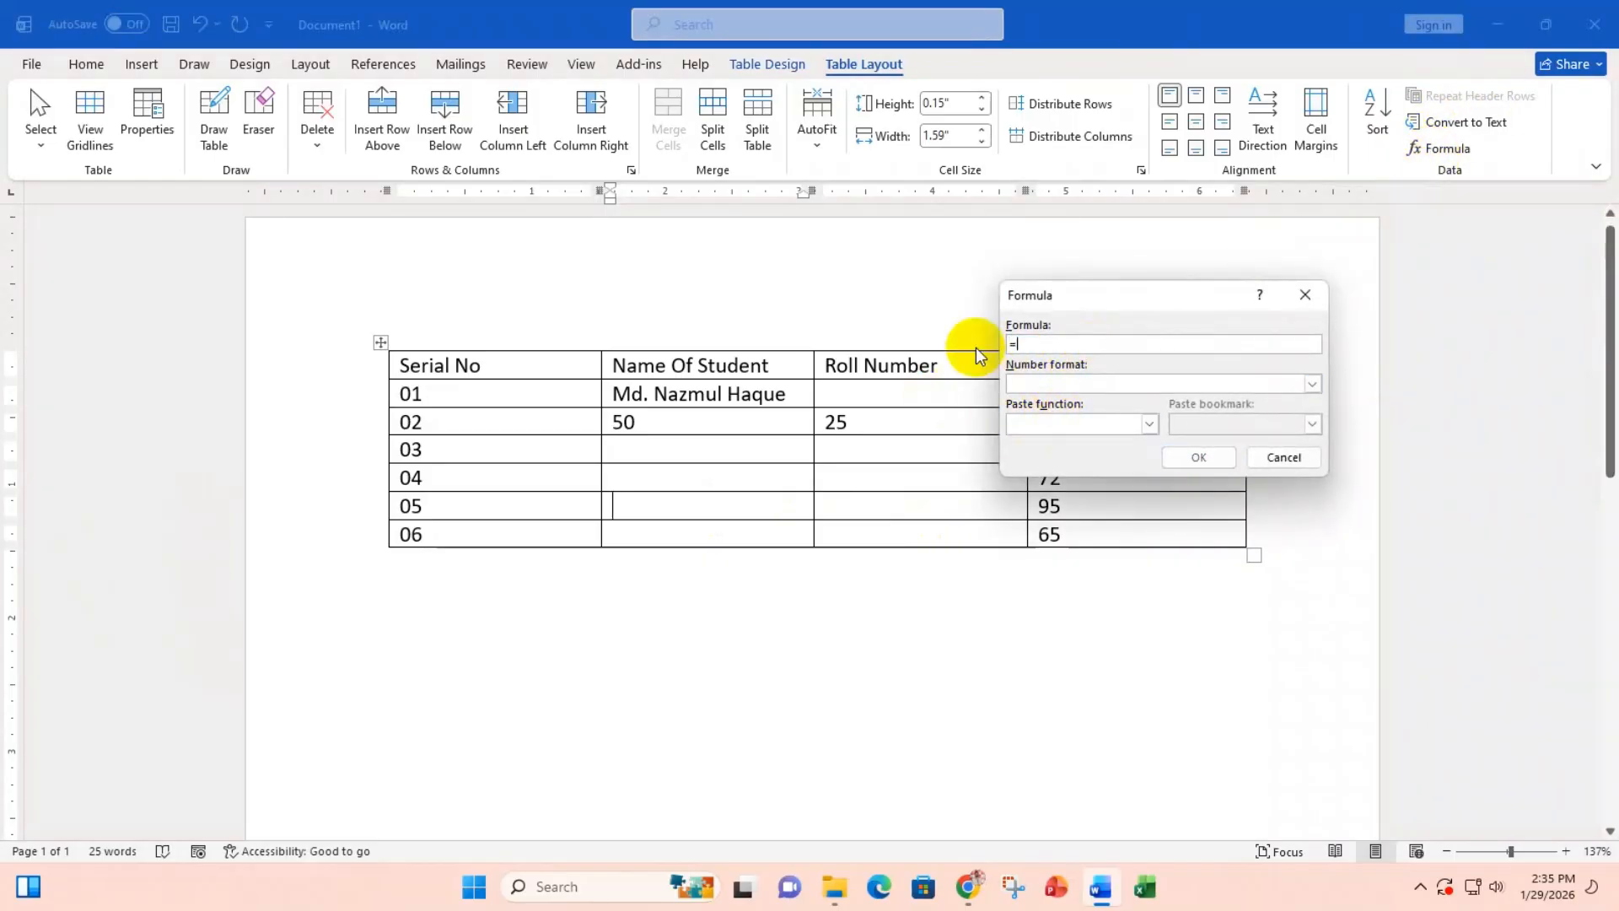
text(50-25)
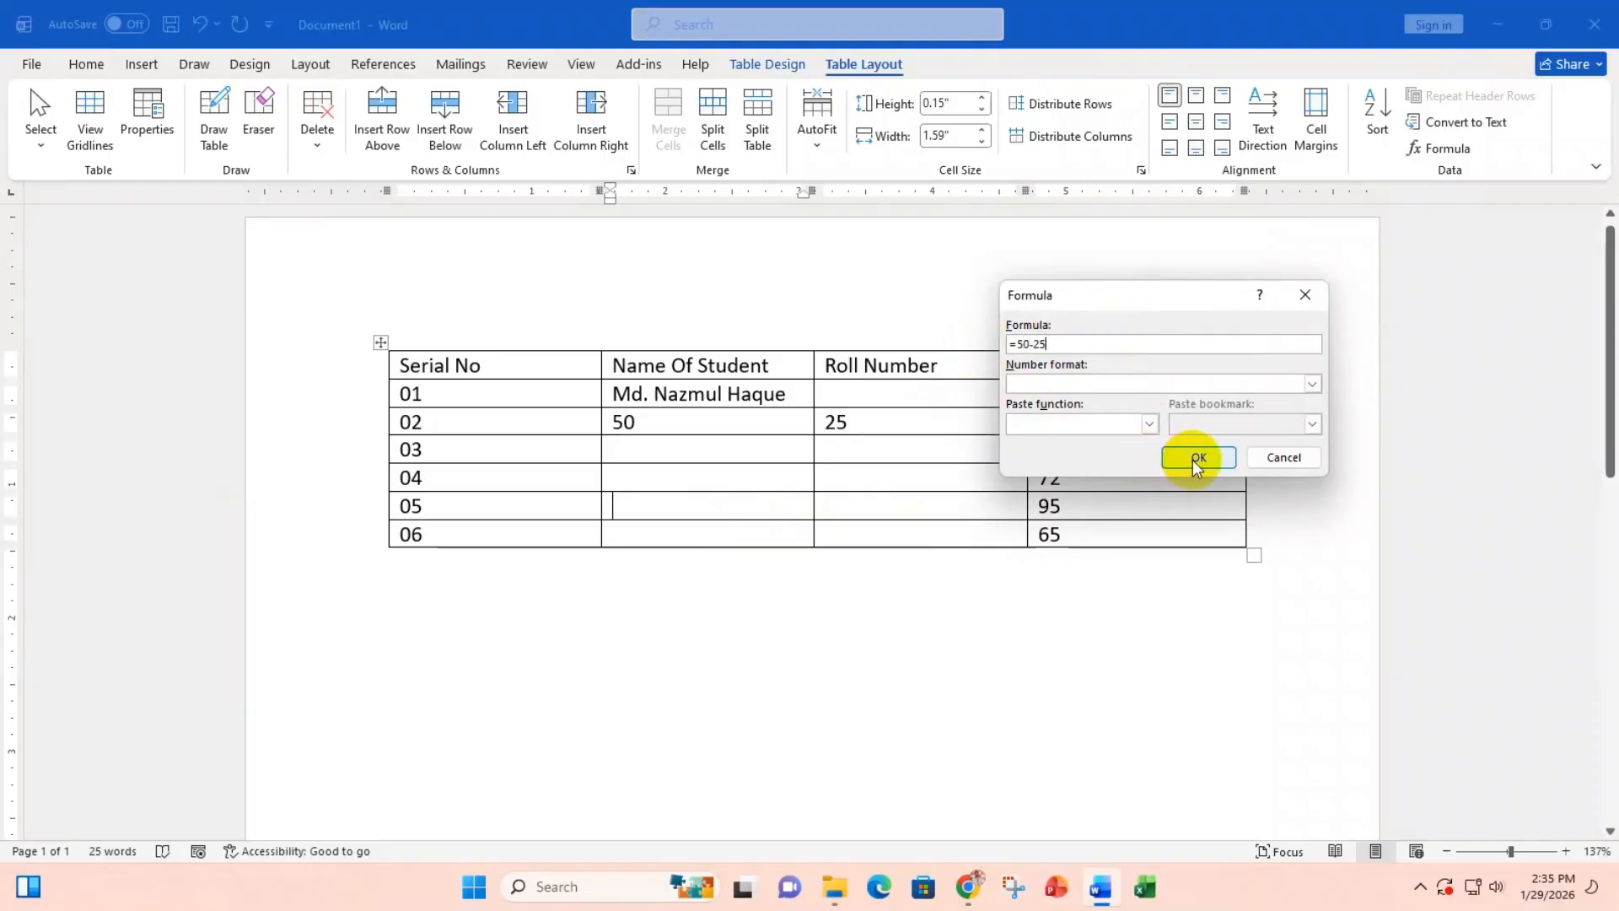
click(1196, 457)
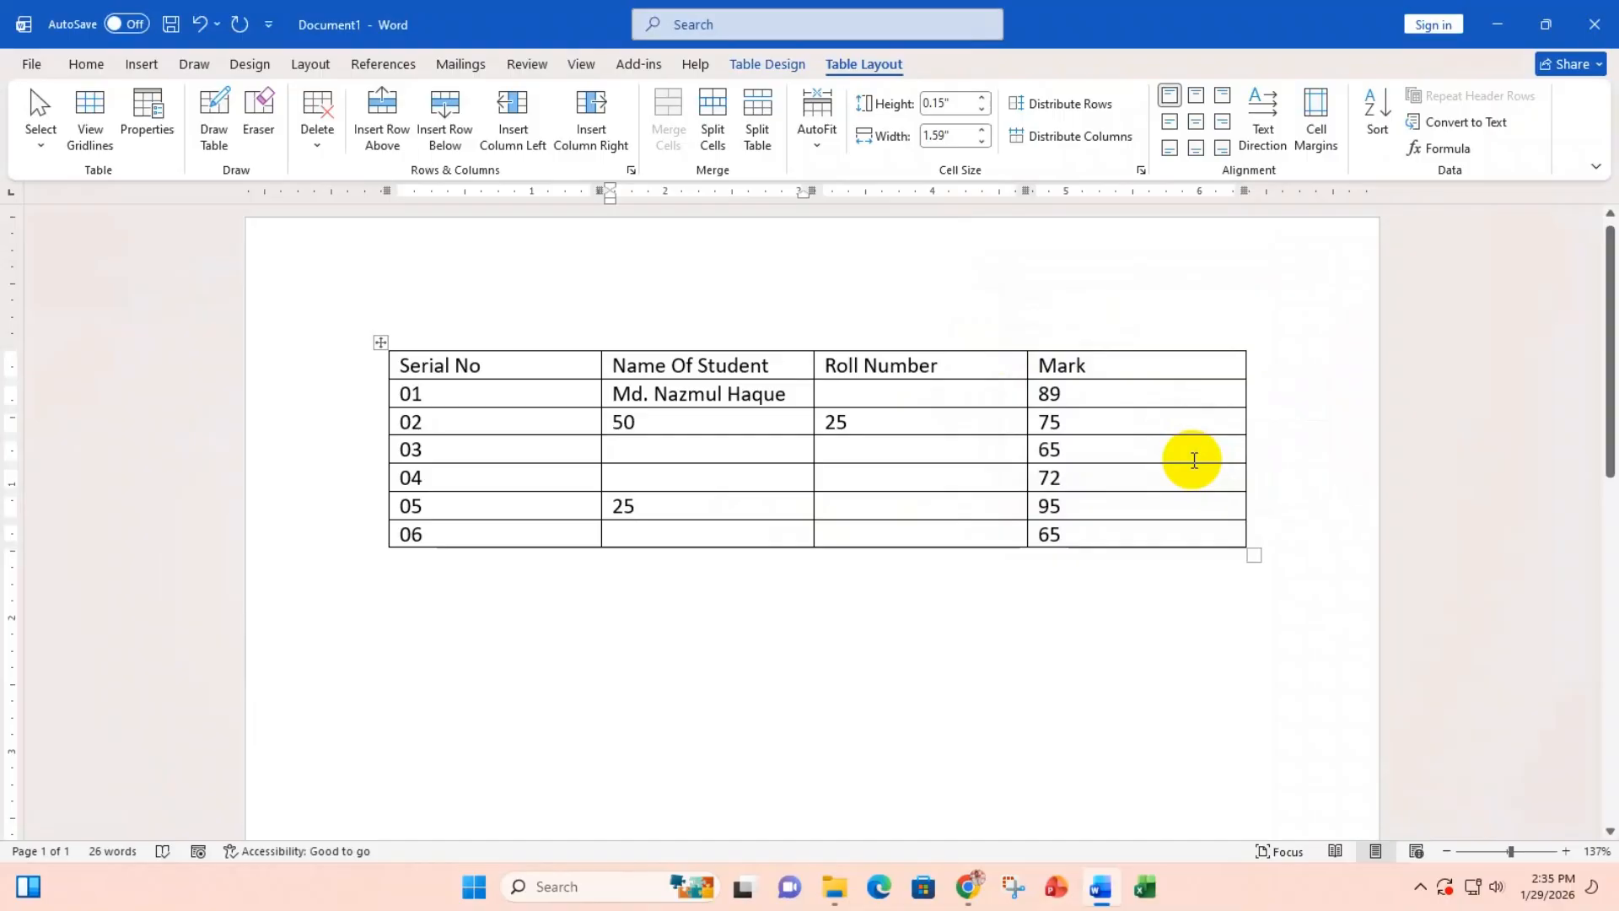
key(BackSpace)
key(BackSpace)
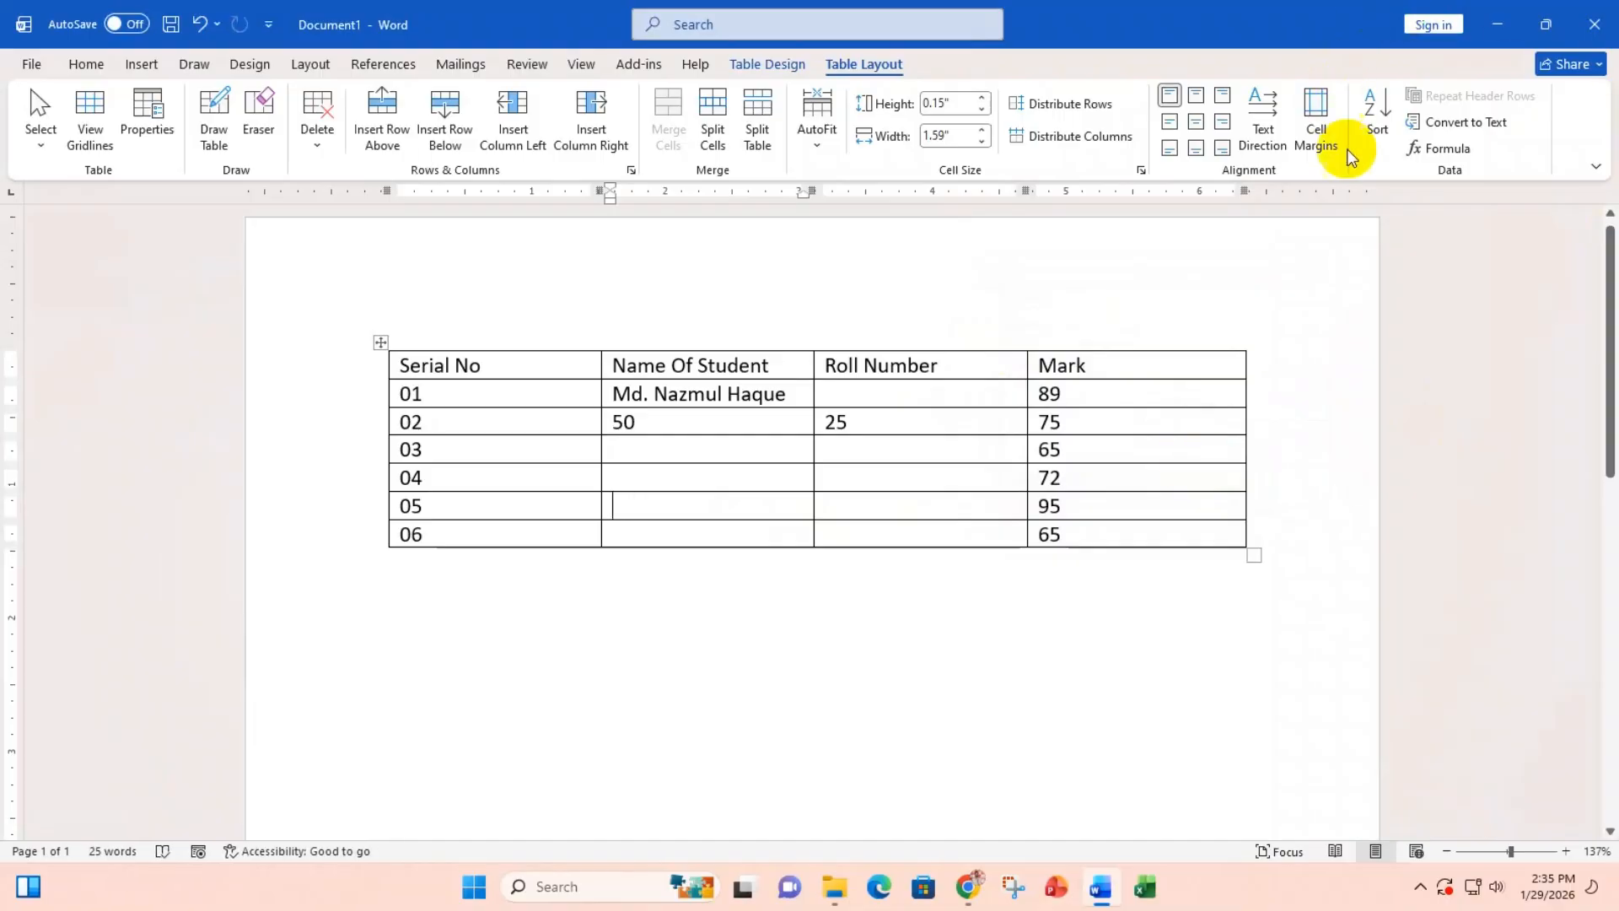
Step: Insert =50*25 in row 05's Name cell, then delete the 1250 result
click(1441, 149)
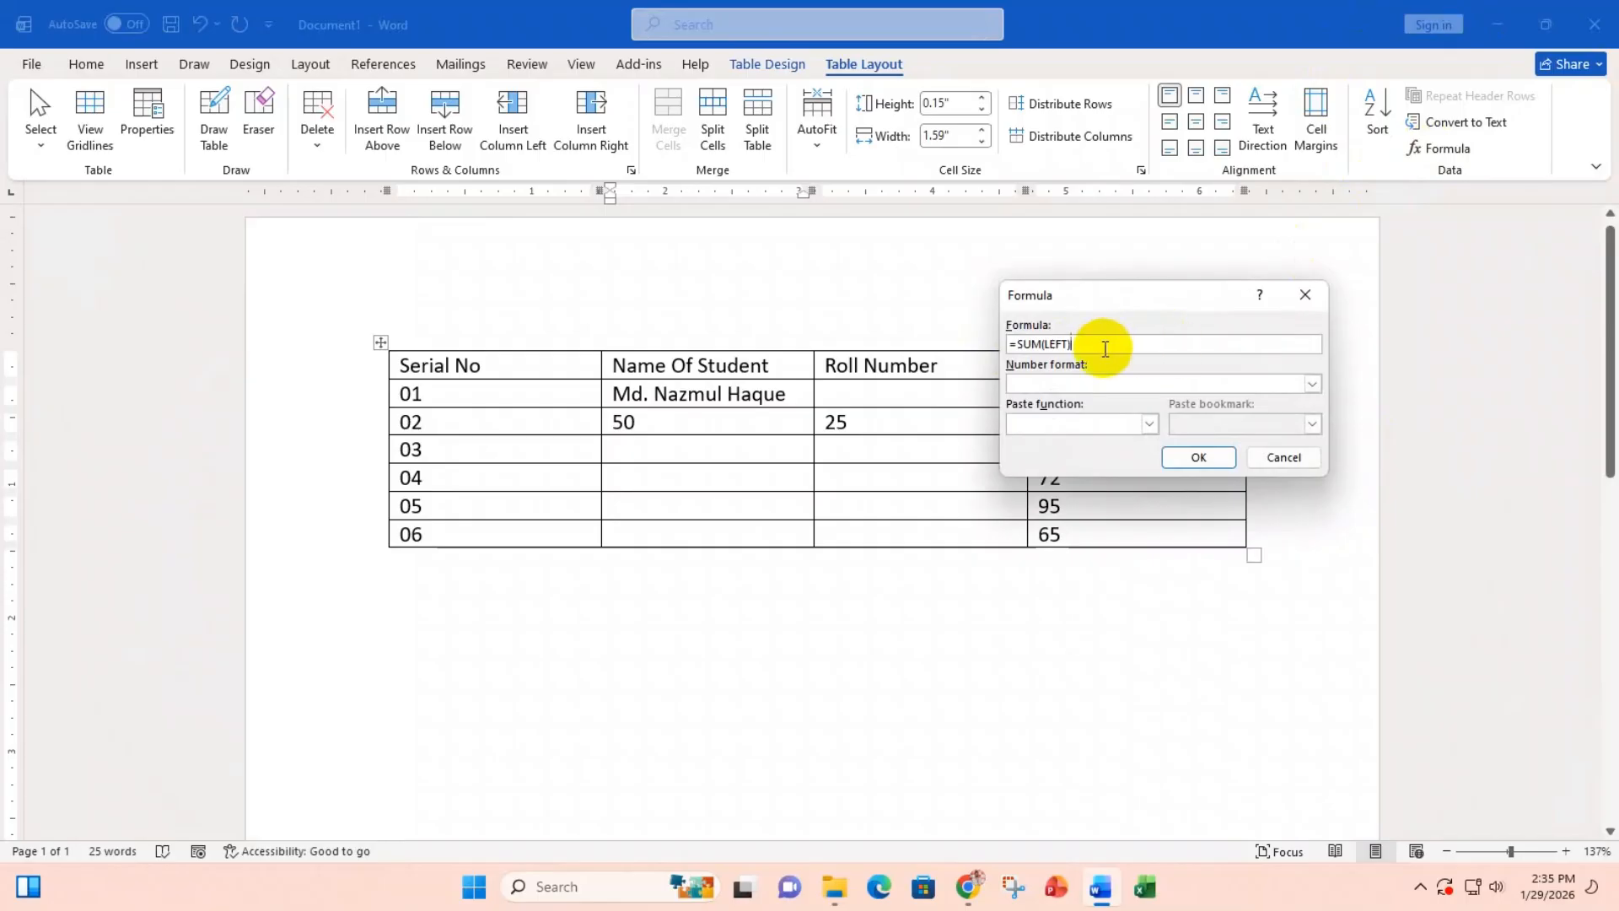
drag(1105, 349, 1016, 344)
key(BackSpace)
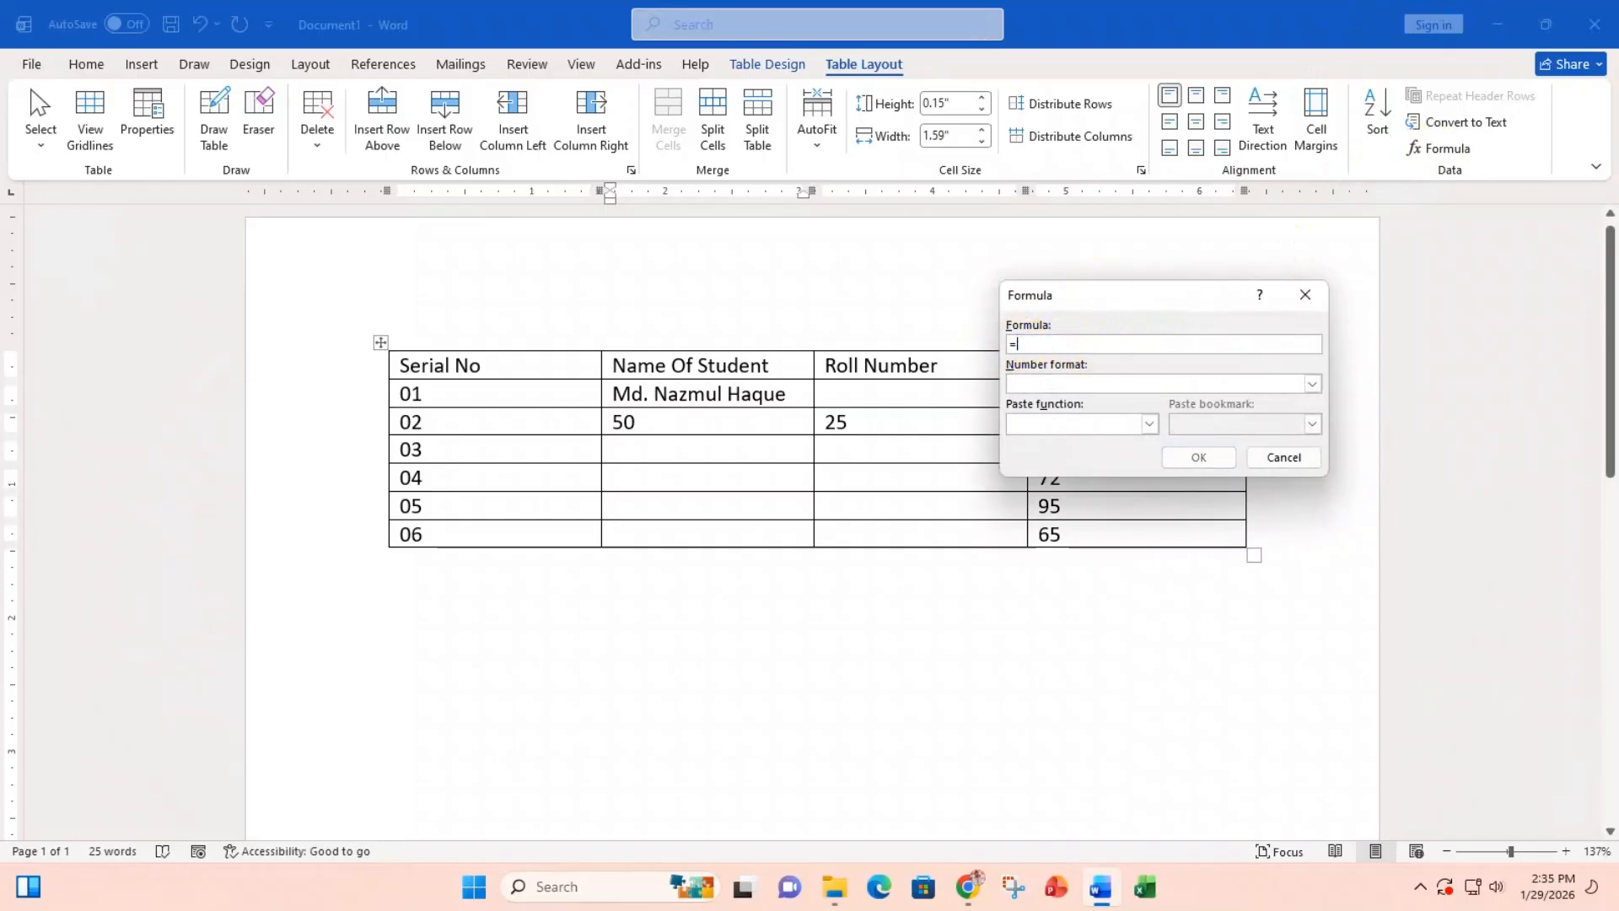
text(50*25)
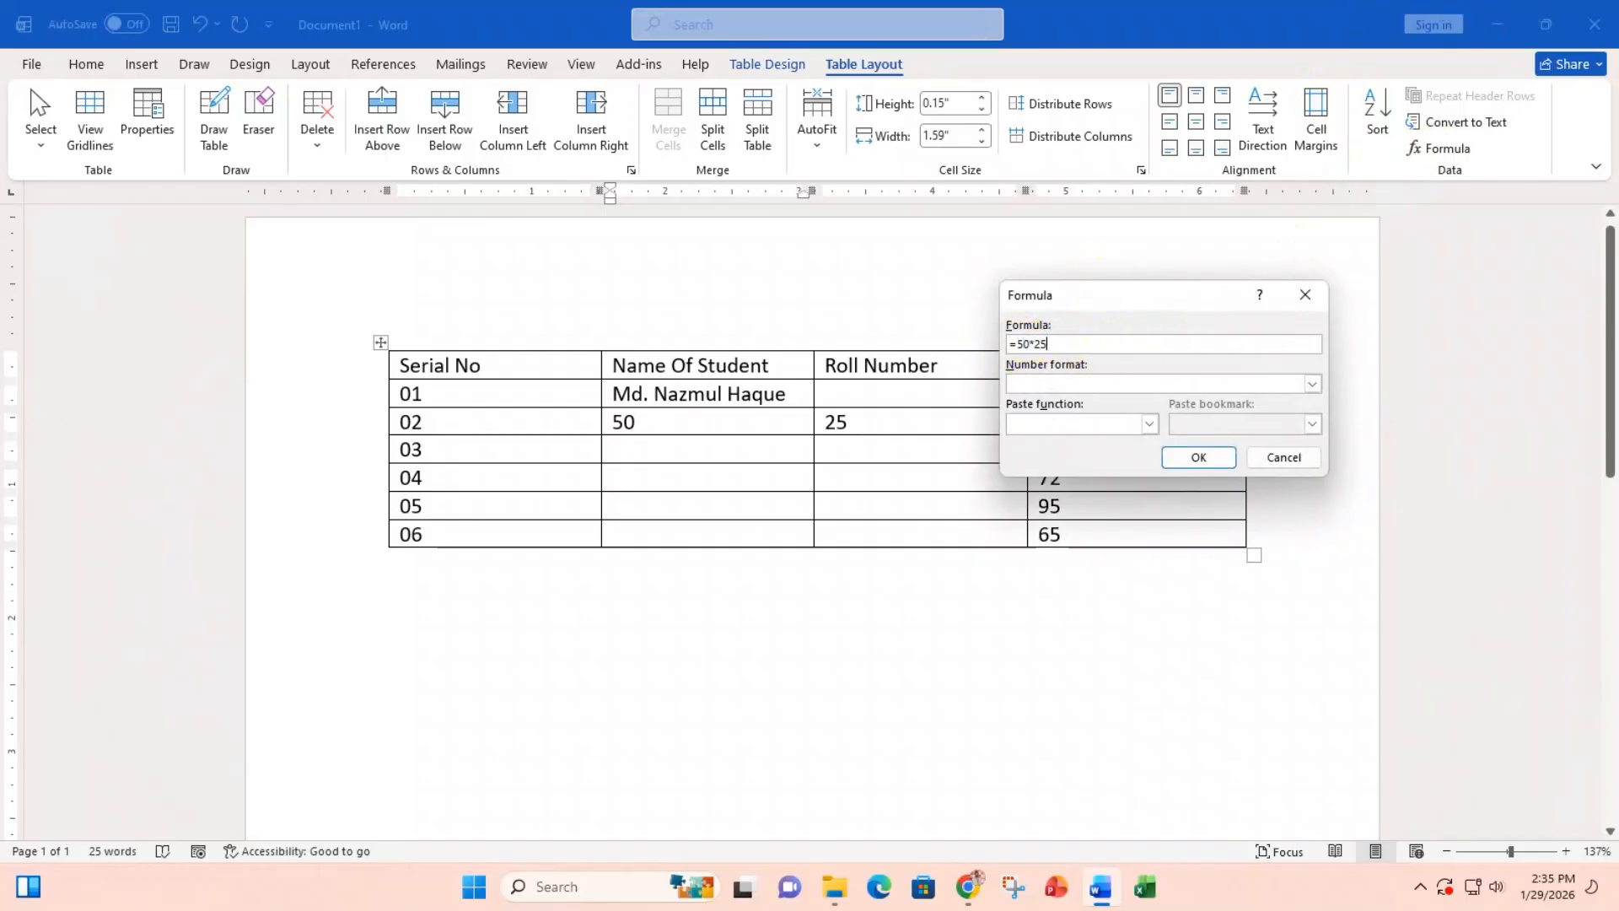
click(1198, 461)
key(BackSpace)
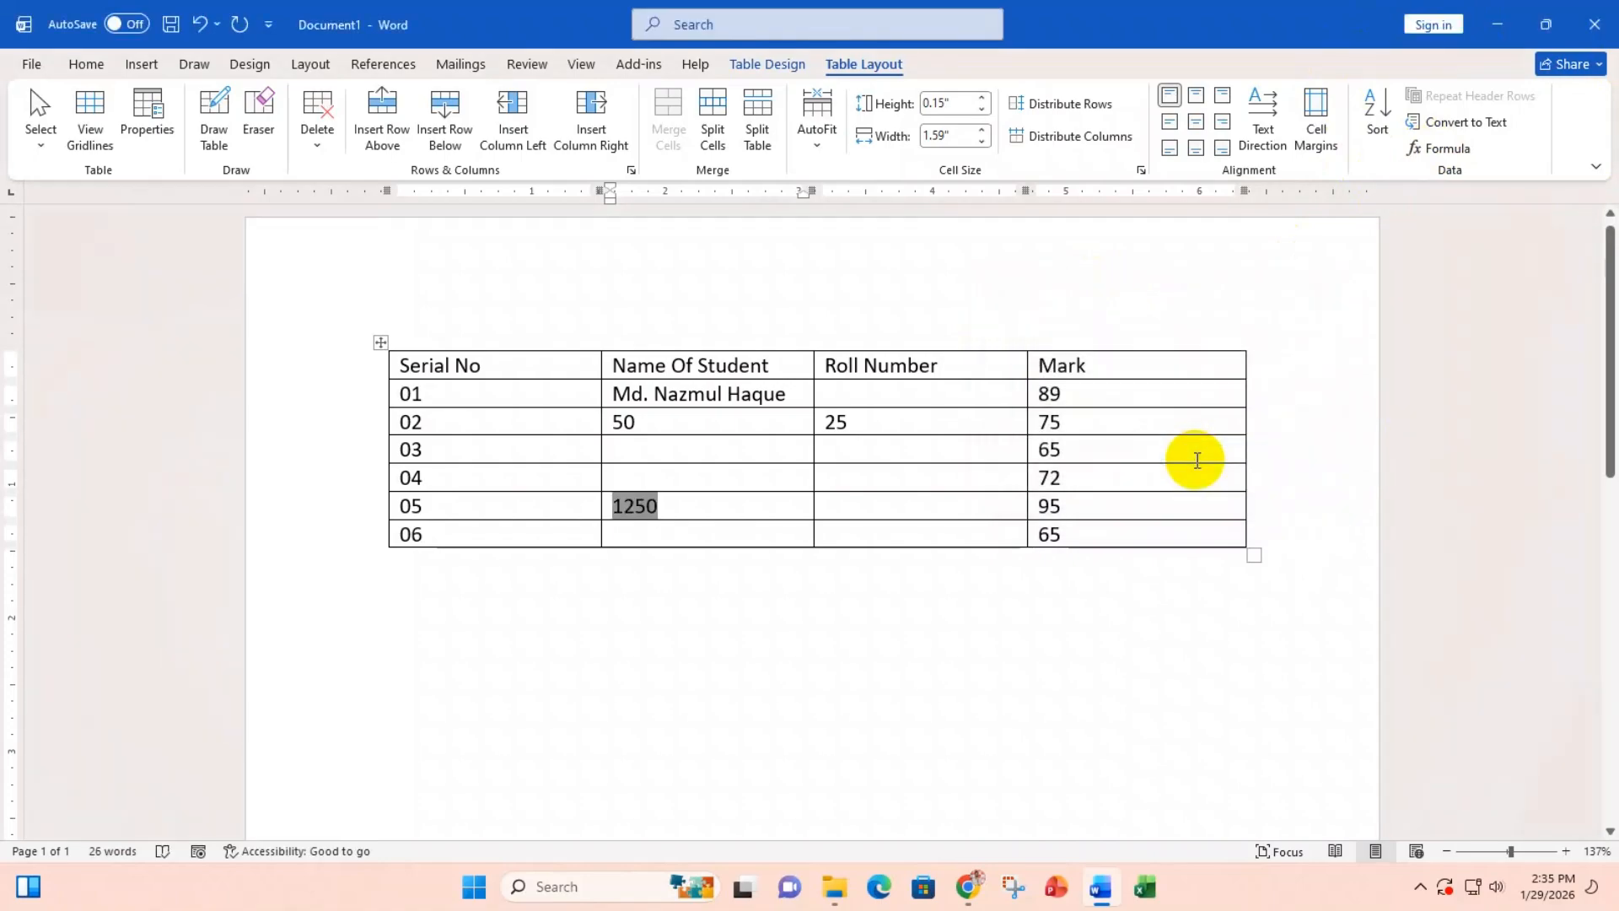
key(BackSpace)
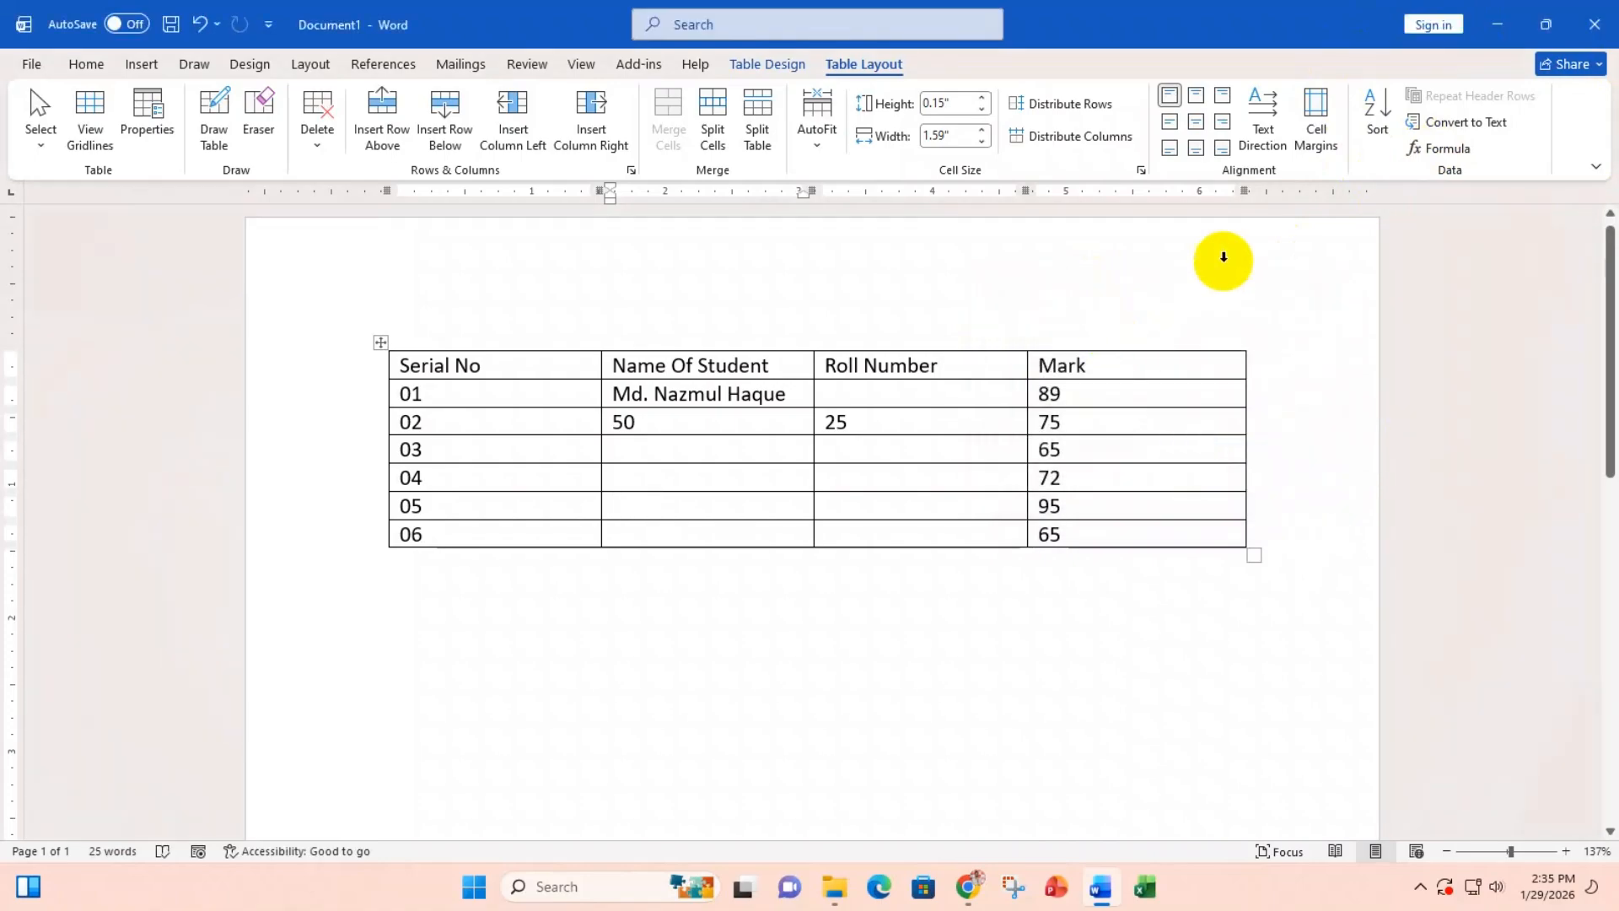
Step: Replace the default SUM(LEFT) with =50/25 so the cell shows 2
click(1441, 148)
drag(1102, 337, 1019, 343)
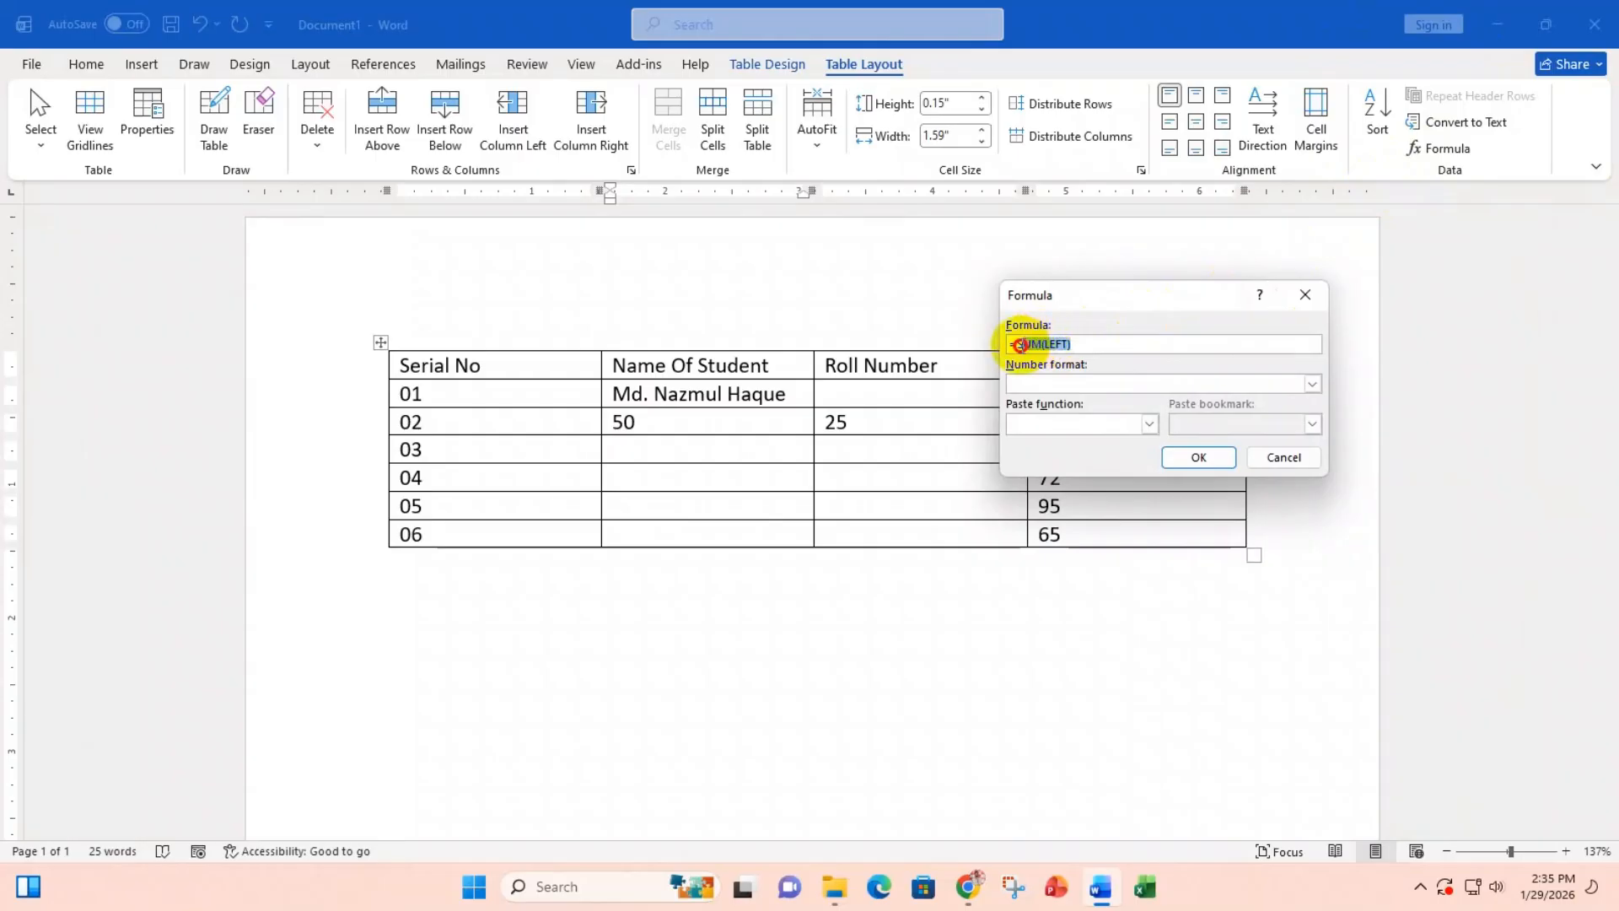
key(BackSpace)
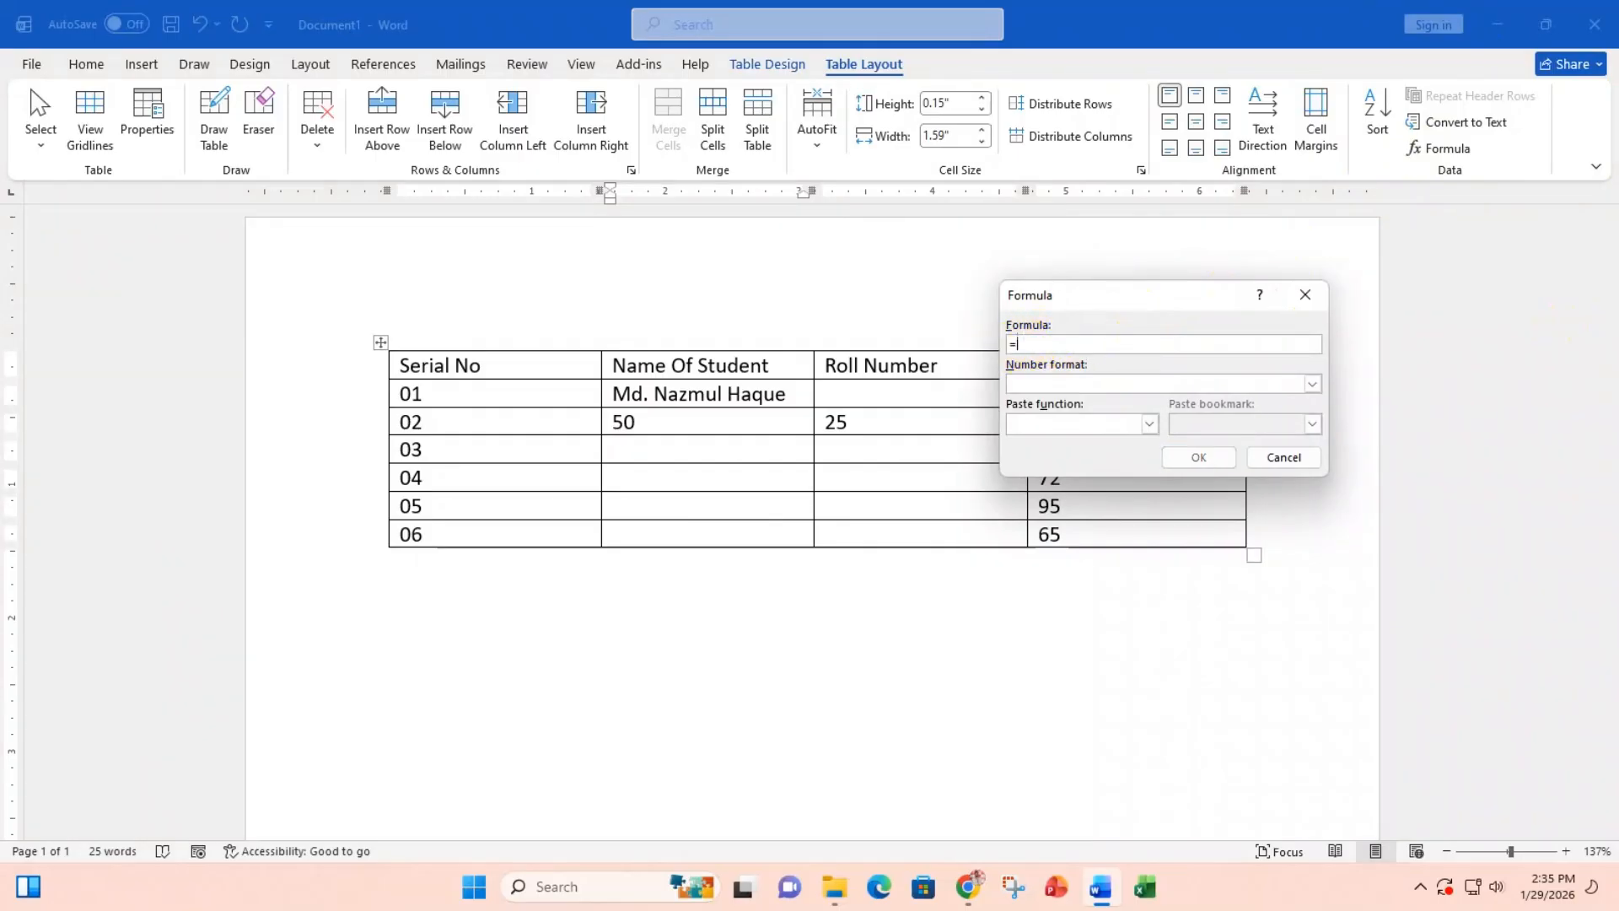
text(50/25)
key(Return)
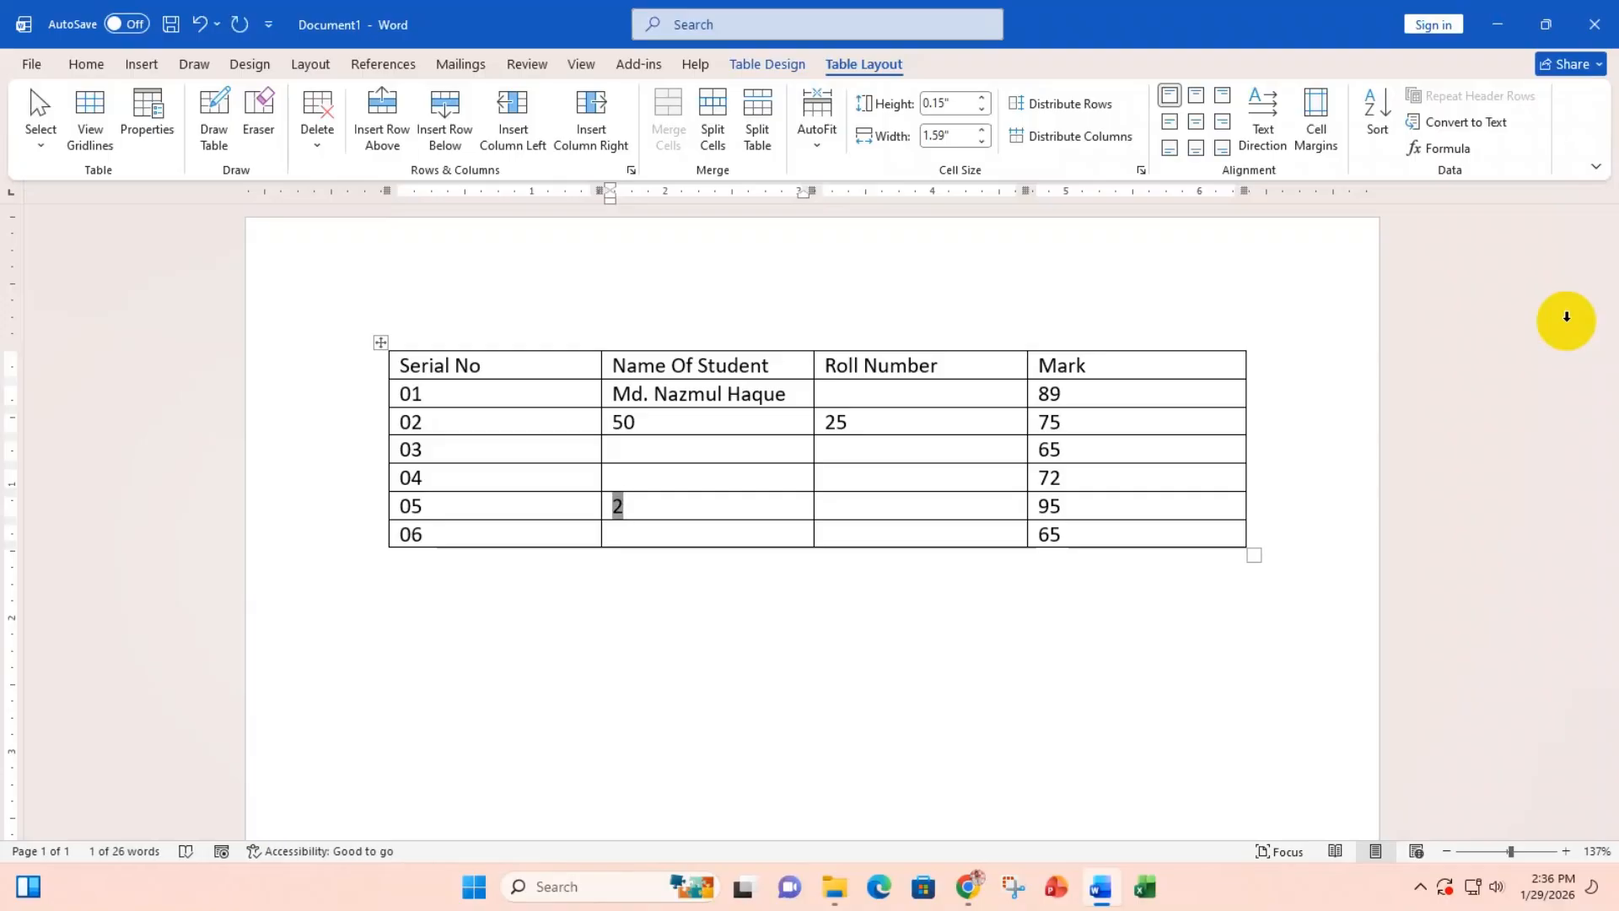
click(715, 499)
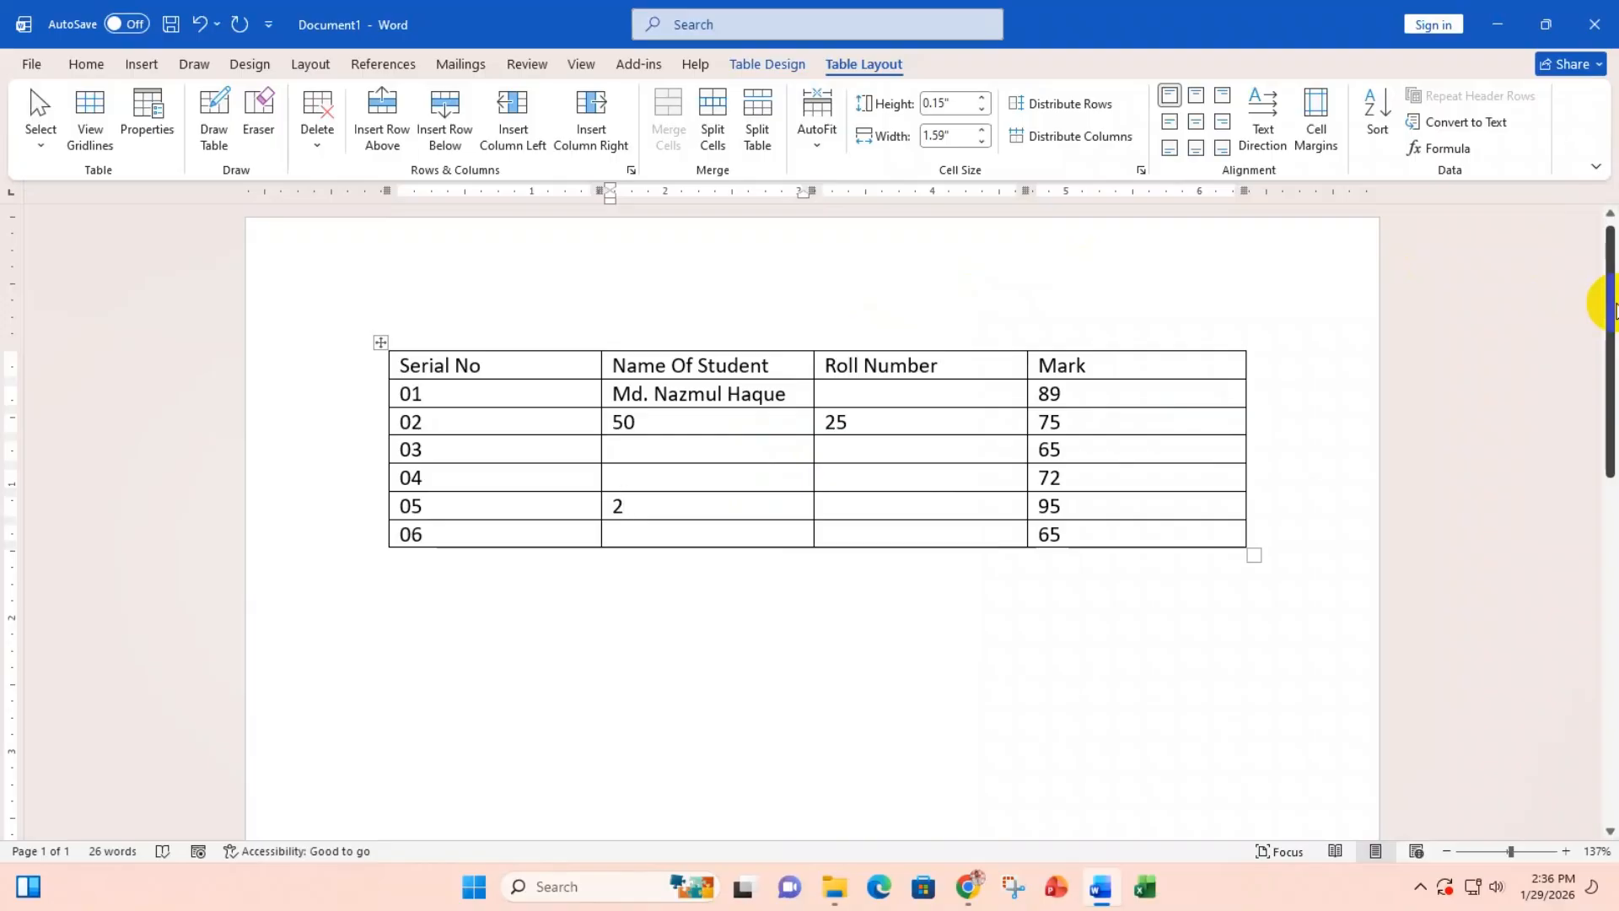
Step: Tab from the last cell twelve times, adding empty rows that extend onto page 4
key(Tab)
key(Tab)
key(Tab)
key(Tab)
key(Tab)
key(Tab)
key(Tab)
key(Tab)
key(Tab)
key(Tab)
key(Tab)
key(Tab)
key(Tab)
key(Tab)
key(Tab)
key(Tab)
key(Tab)
key(Tab)
key(Tab)
key(Tab)
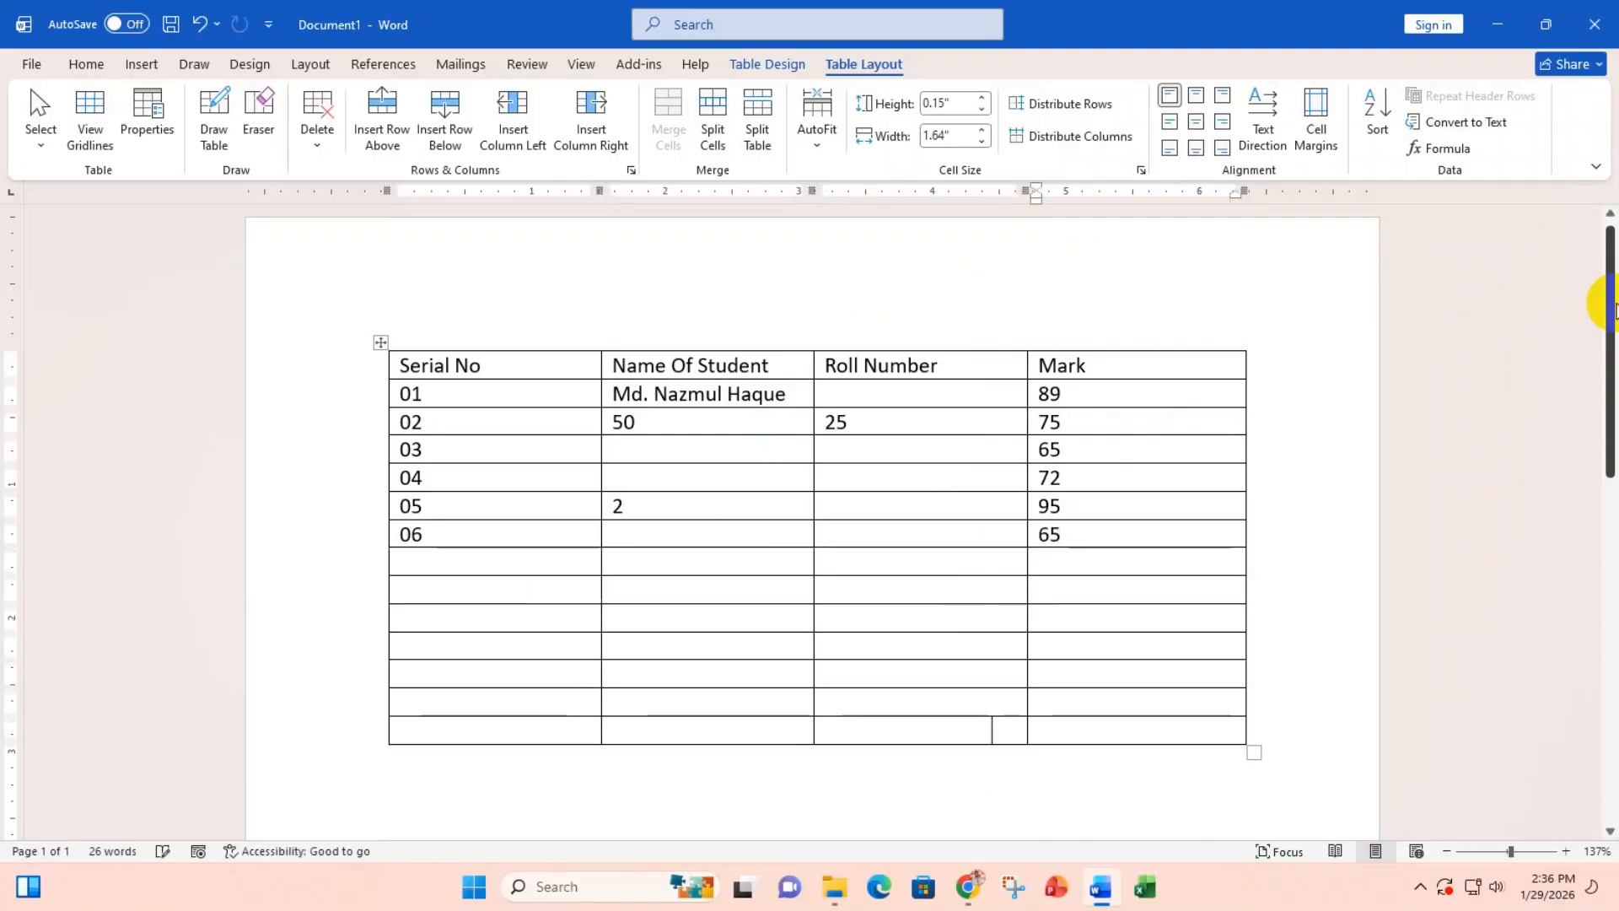
key(Tab)
key(Tab)
key(Tab)
key(Tab)
key(Tab)
key(Tab)
key(Tab)
key(Tab)
key(Tab)
key(Tab)
key(Tab)
key(Tab)
key(Tab)
key(Tab)
key(Tab)
key(Tab)
key(Tab)
key(Tab)
key(Tab)
key(Tab)
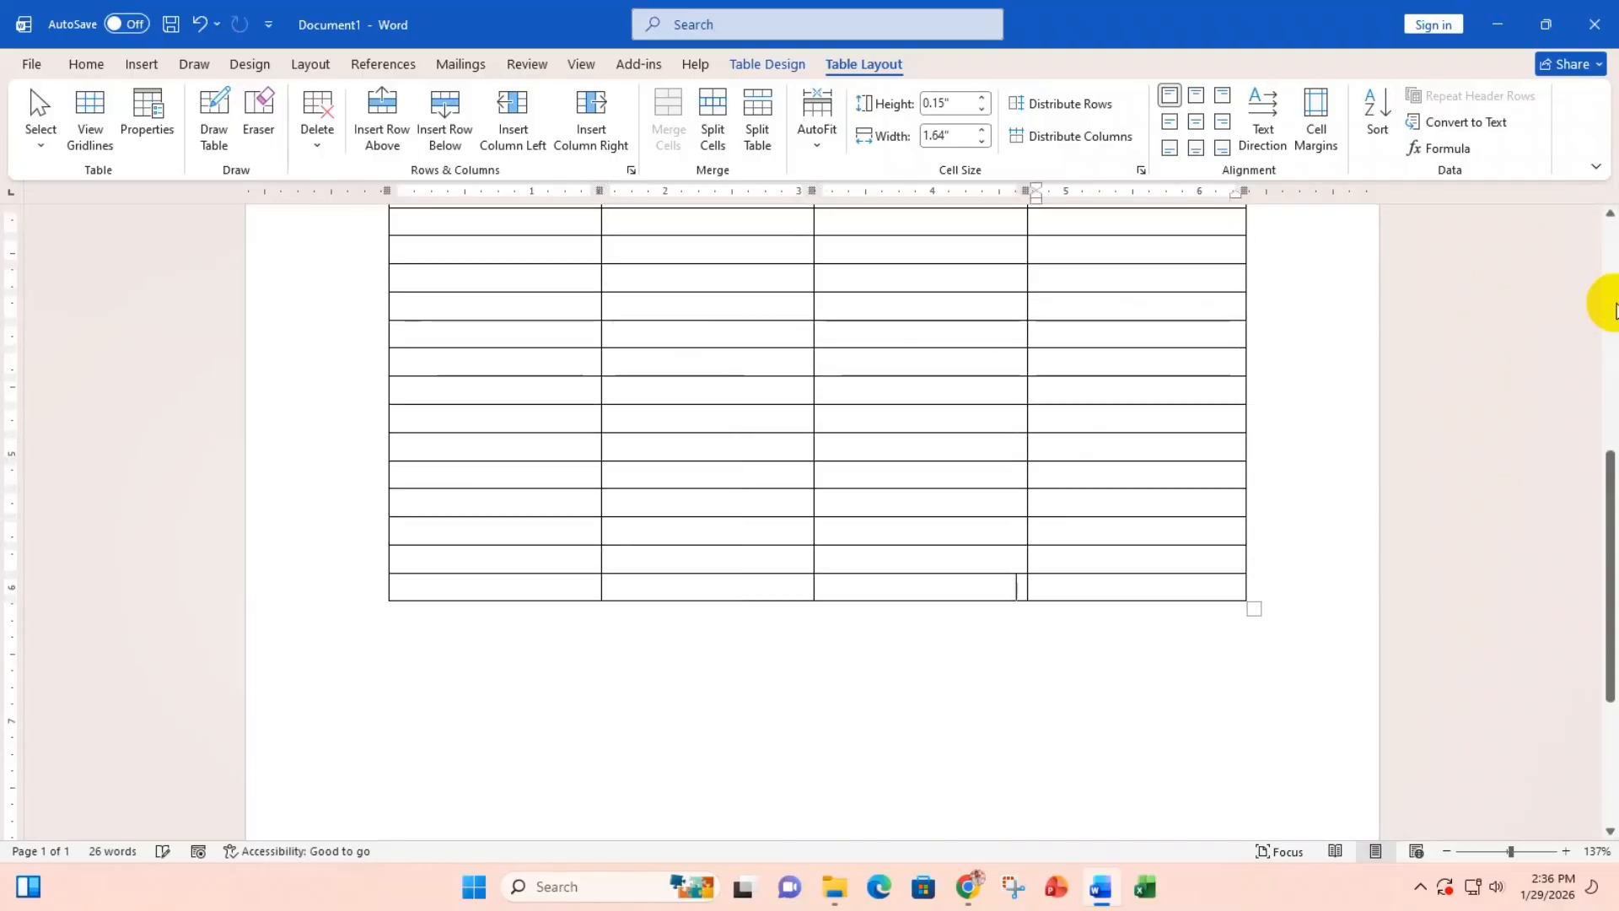
key(Tab)
key(Tab)
key(Tab)
key(Tab)
key(Tab)
key(Tab)
key(Tab)
key(Tab)
key(Tab)
key(Tab)
key(Tab)
key(Tab)
key(Tab)
key(Tab)
key(Tab)
key(Tab)
key(Tab)
key(Tab)
key(Tab)
key(Tab)
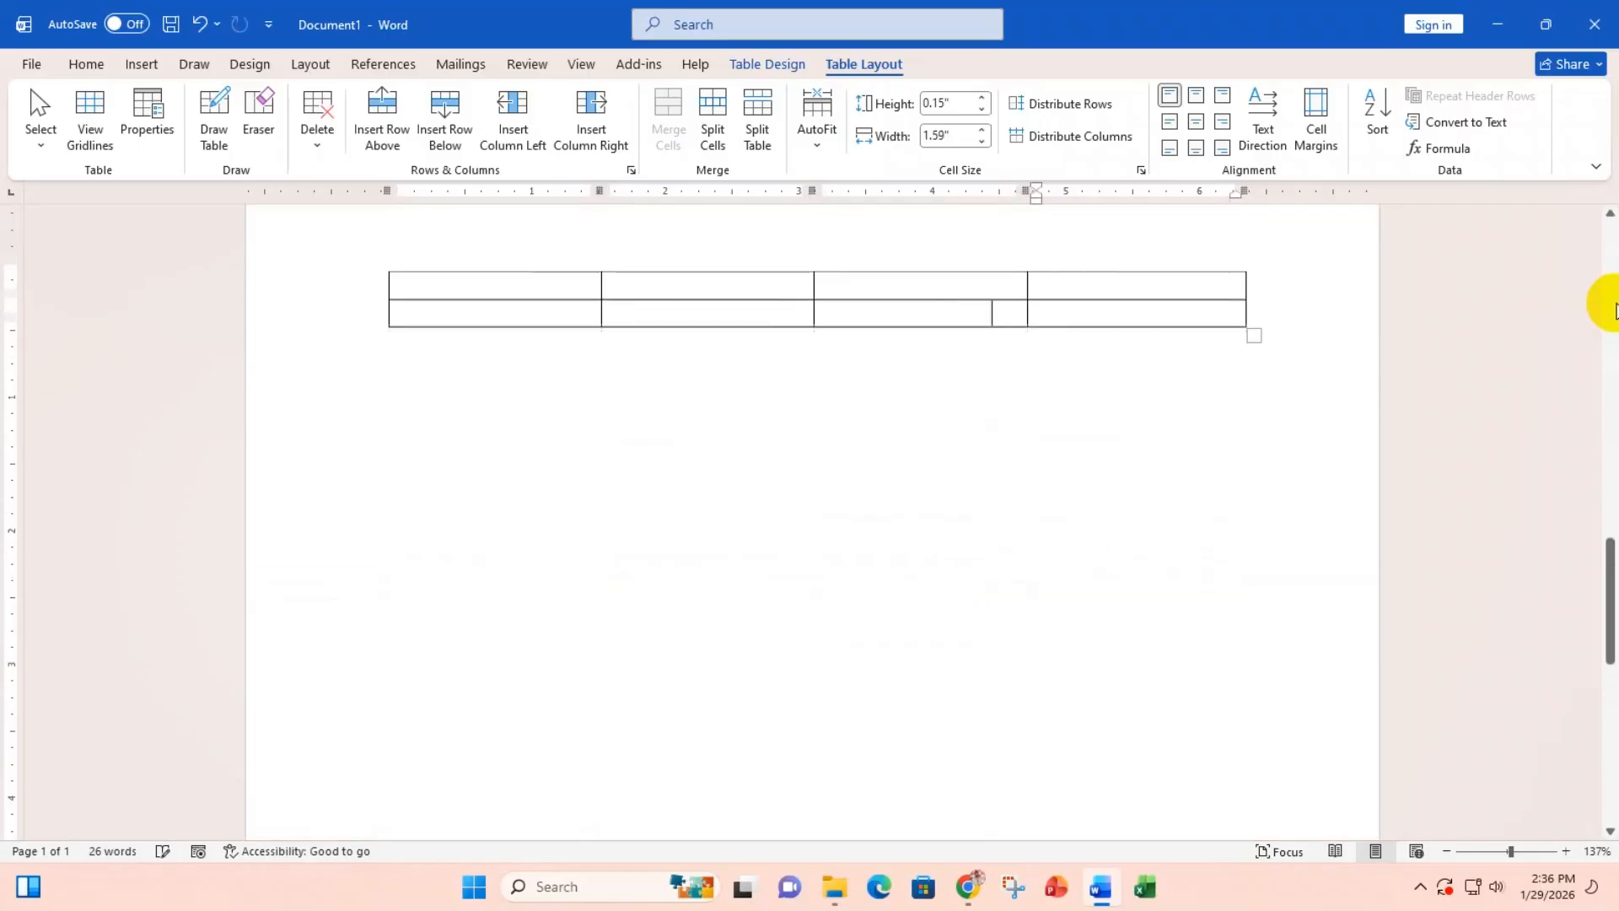
key(Tab)
key(Tab)
key(Tab)
key(Tab)
key(Tab)
key(Tab)
key(Tab)
key(Tab)
key(Tab)
key(Tab)
key(Tab)
key(Tab)
key(Tab)
key(Tab)
key(Tab)
key(Tab)
key(Tab)
key(Tab)
key(Tab)
key(Tab)
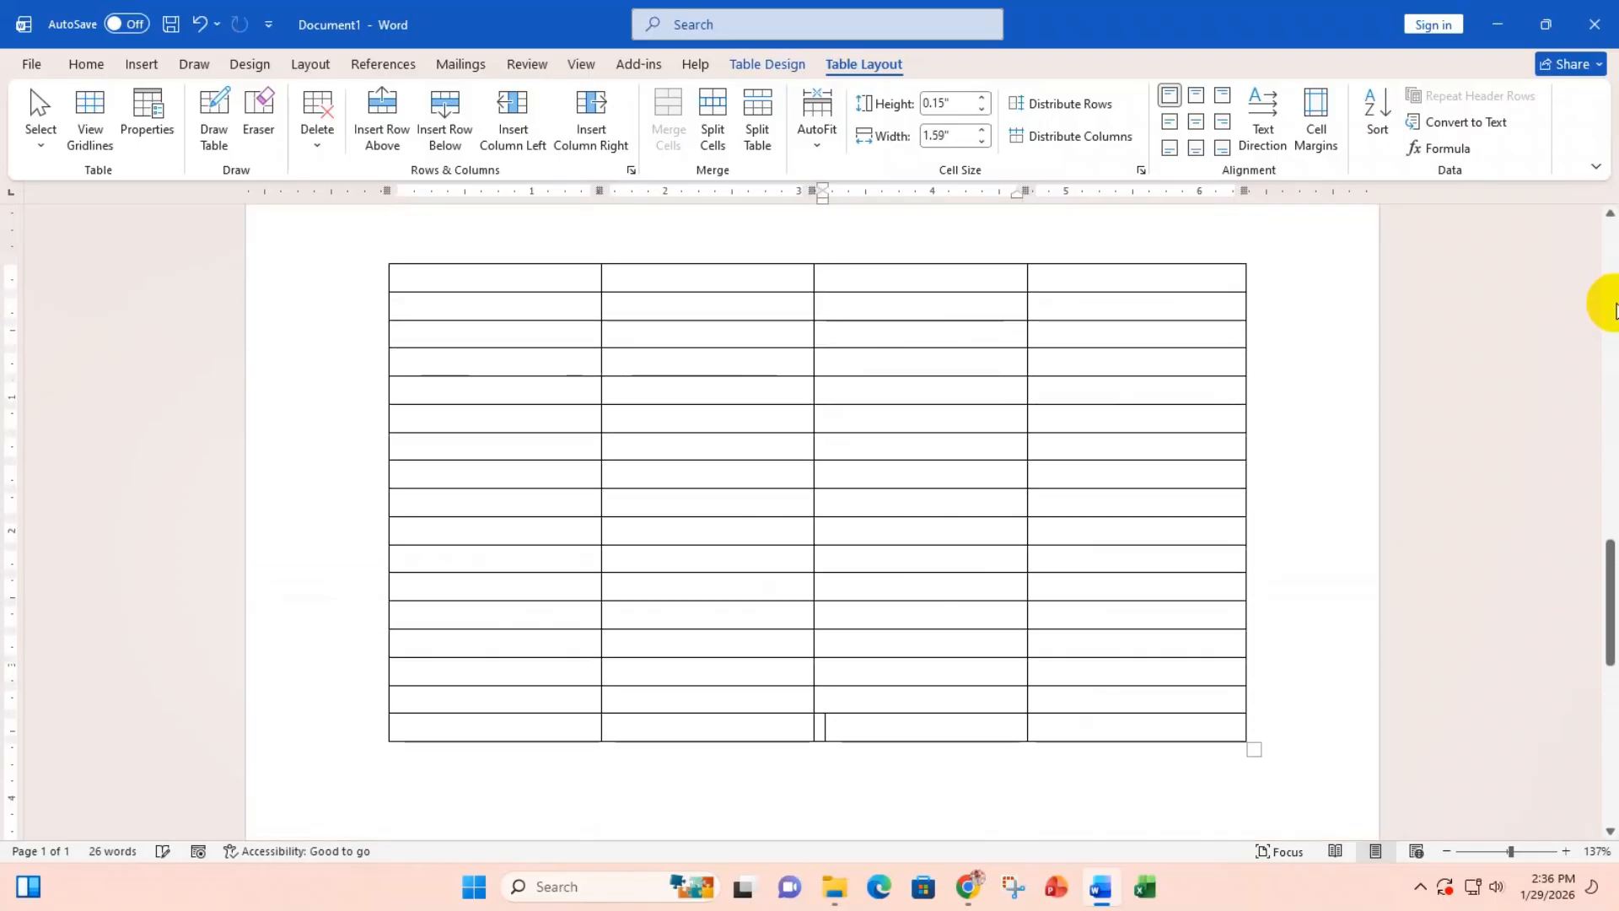
key(Tab)
key(Tab)
key(Tab)
key(Tab)
key(Tab)
key(Tab)
key(Tab)
key(Tab)
key(Tab)
key(Tab)
key(Tab)
key(Tab)
key(Tab)
key(Tab)
key(Tab)
key(Tab)
key(Tab)
key(Tab)
key(Tab)
key(Tab)
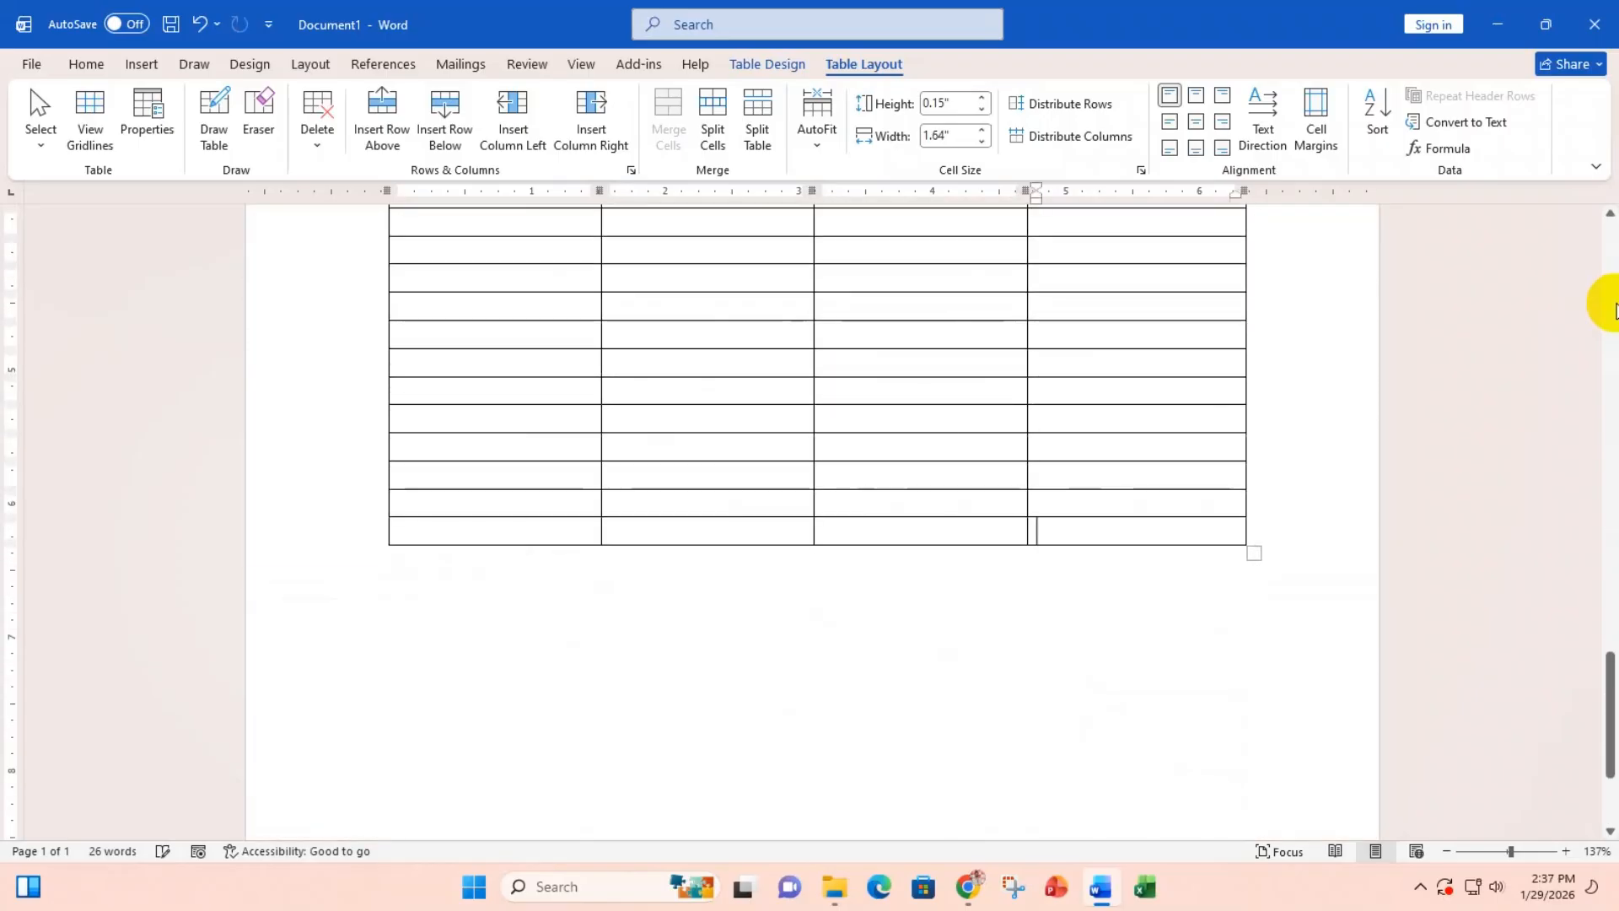
key(Tab)
key(Tab)
key(Tab)
key(Tab)
key(Tab)
key(Tab)
key(Tab)
key(Tab)
key(Tab)
key(Tab)
key(Tab)
key(Tab)
key(Tab)
key(Tab)
key(Tab)
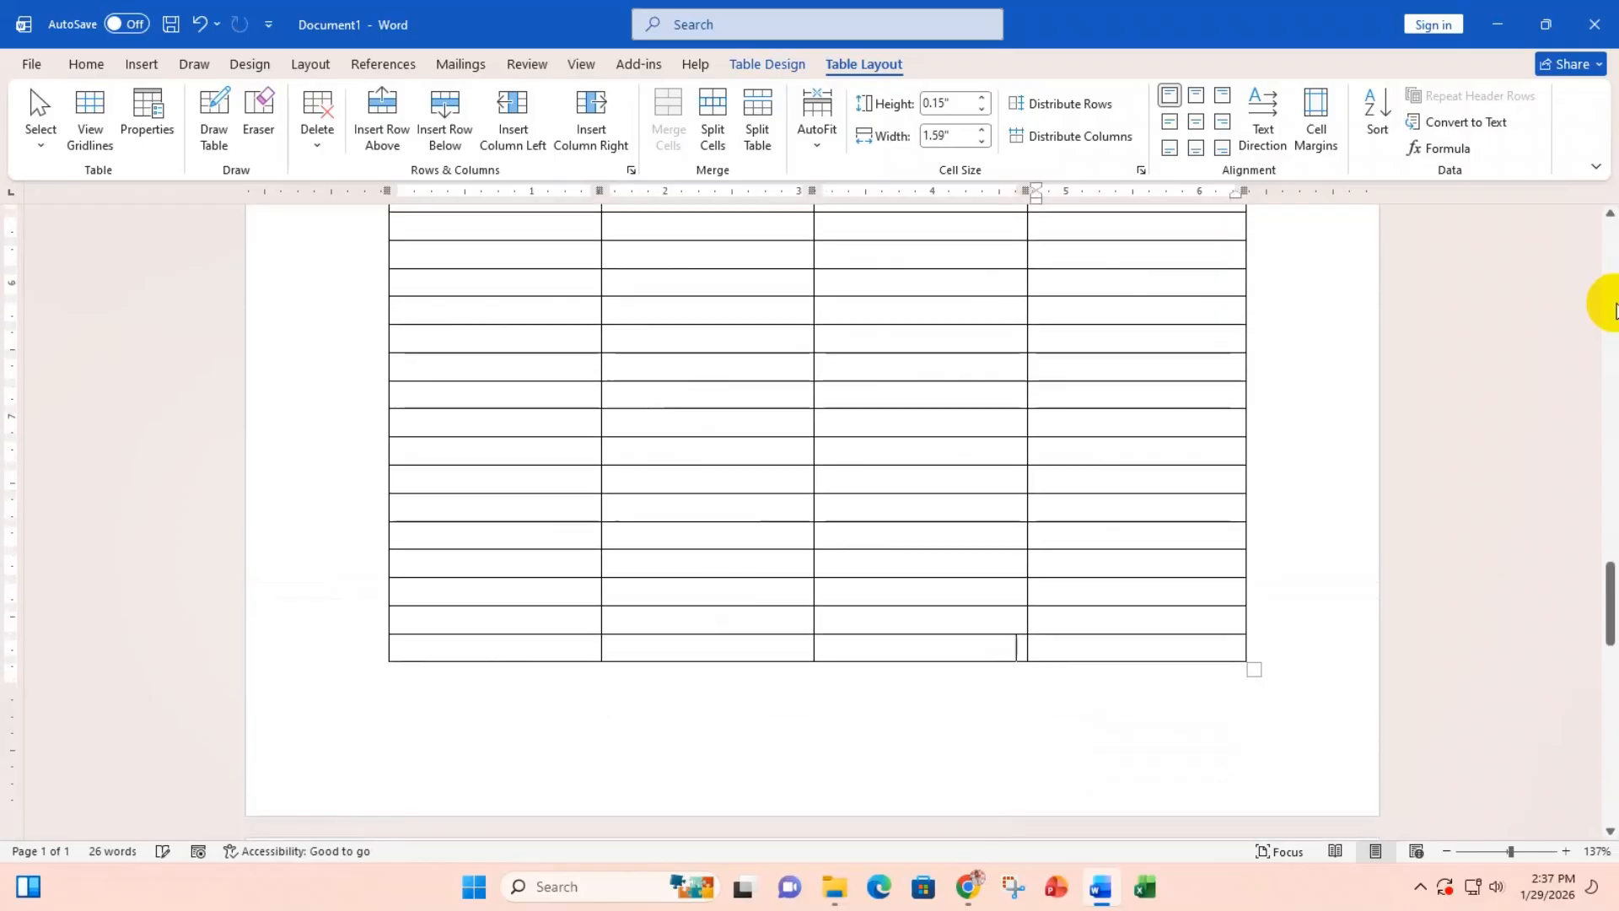
key(Tab)
key(Tab)
key(Tab)
key(Tab)
key(Tab)
key(Tab)
key(Tab)
key(Tab)
key(Tab)
key(Tab)
key(Tab)
key(Tab)
key(Tab)
key(Tab)
key(Tab)
key(Tab)
key(Tab)
key(Tab)
key(Tab)
key(Tab)
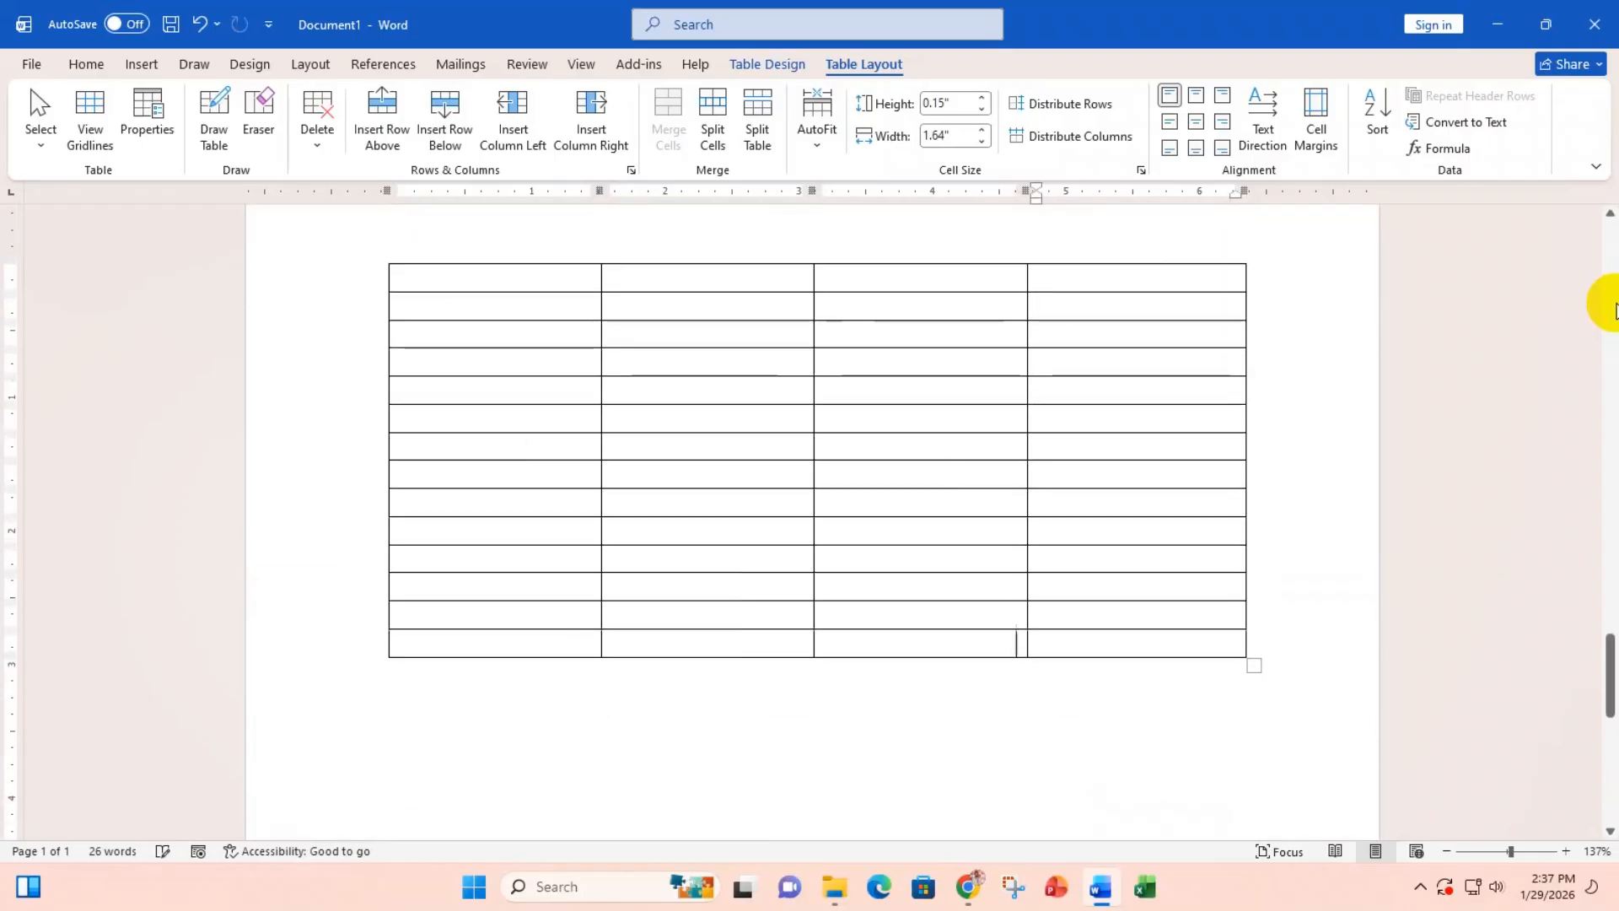
key(Tab)
key(Tab)
key(Tab)
key(Tab)
key(Tab)
key(Tab)
key(Tab)
key(Tab)
key(Tab)
key(Tab)
key(Tab)
key(Tab)
key(Tab)
key(Tab)
key(Tab)
key(Tab)
key(Tab)
key(Tab)
key(Tab)
key(Tab)
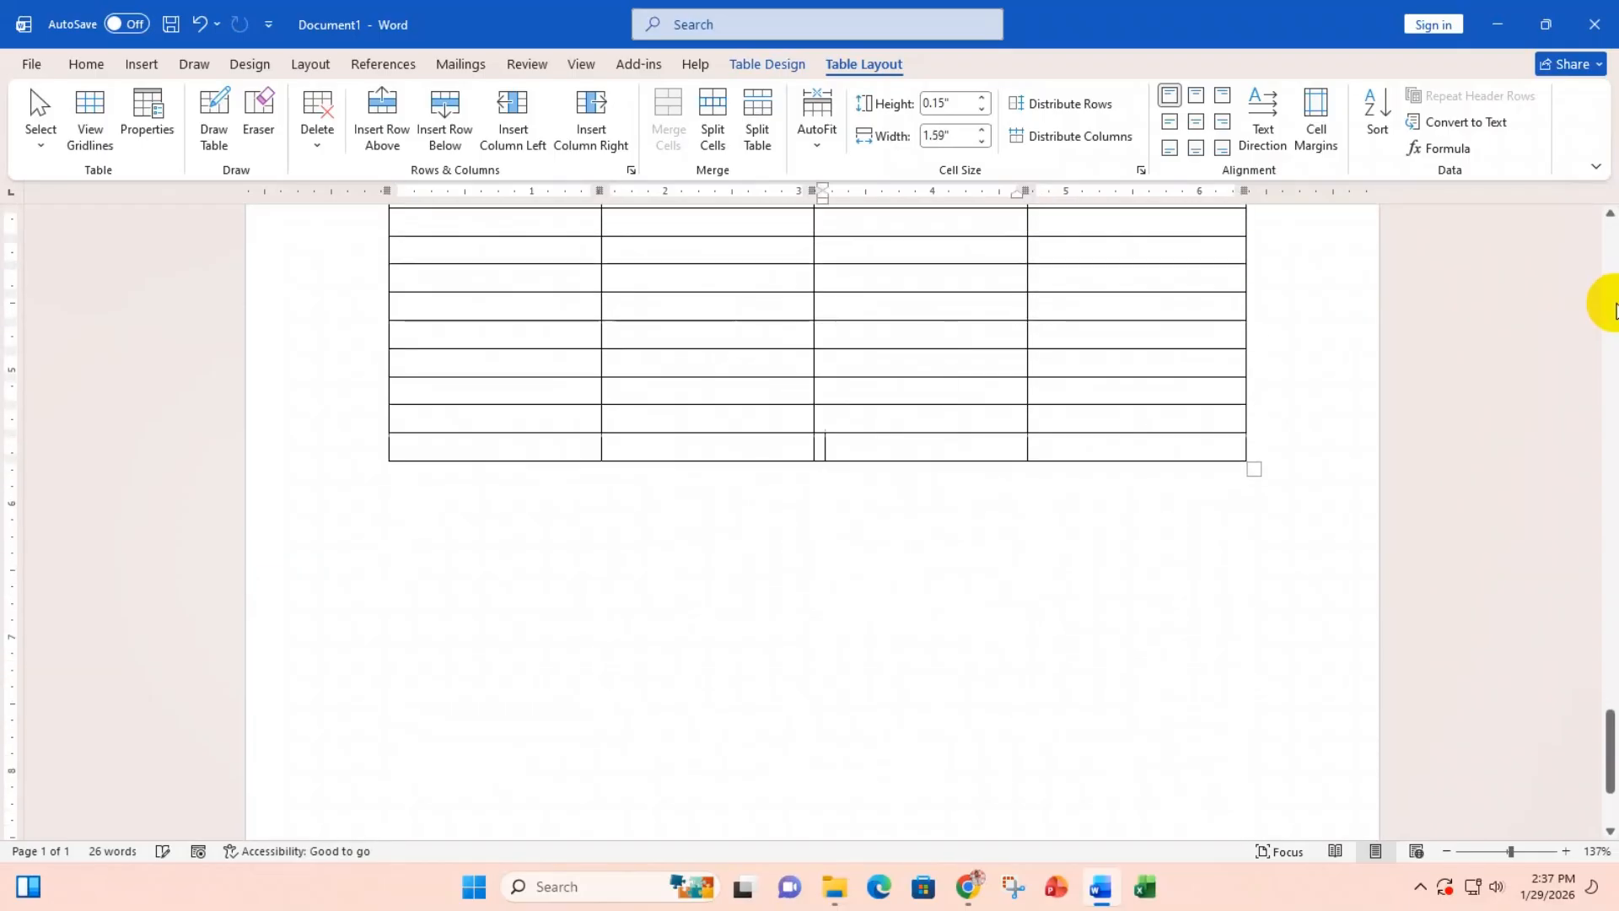
key(Tab)
key(Tab)
key(Tab)
key(Tab)
key(Tab)
key(Tab)
key(Tab)
key(Tab)
key(Tab)
key(Tab)
key(Tab)
key(Tab)
key(Tab)
key(Tab)
key(Tab)
key(Tab)
key(Tab)
key(Tab)
key(Tab)
key(Tab)
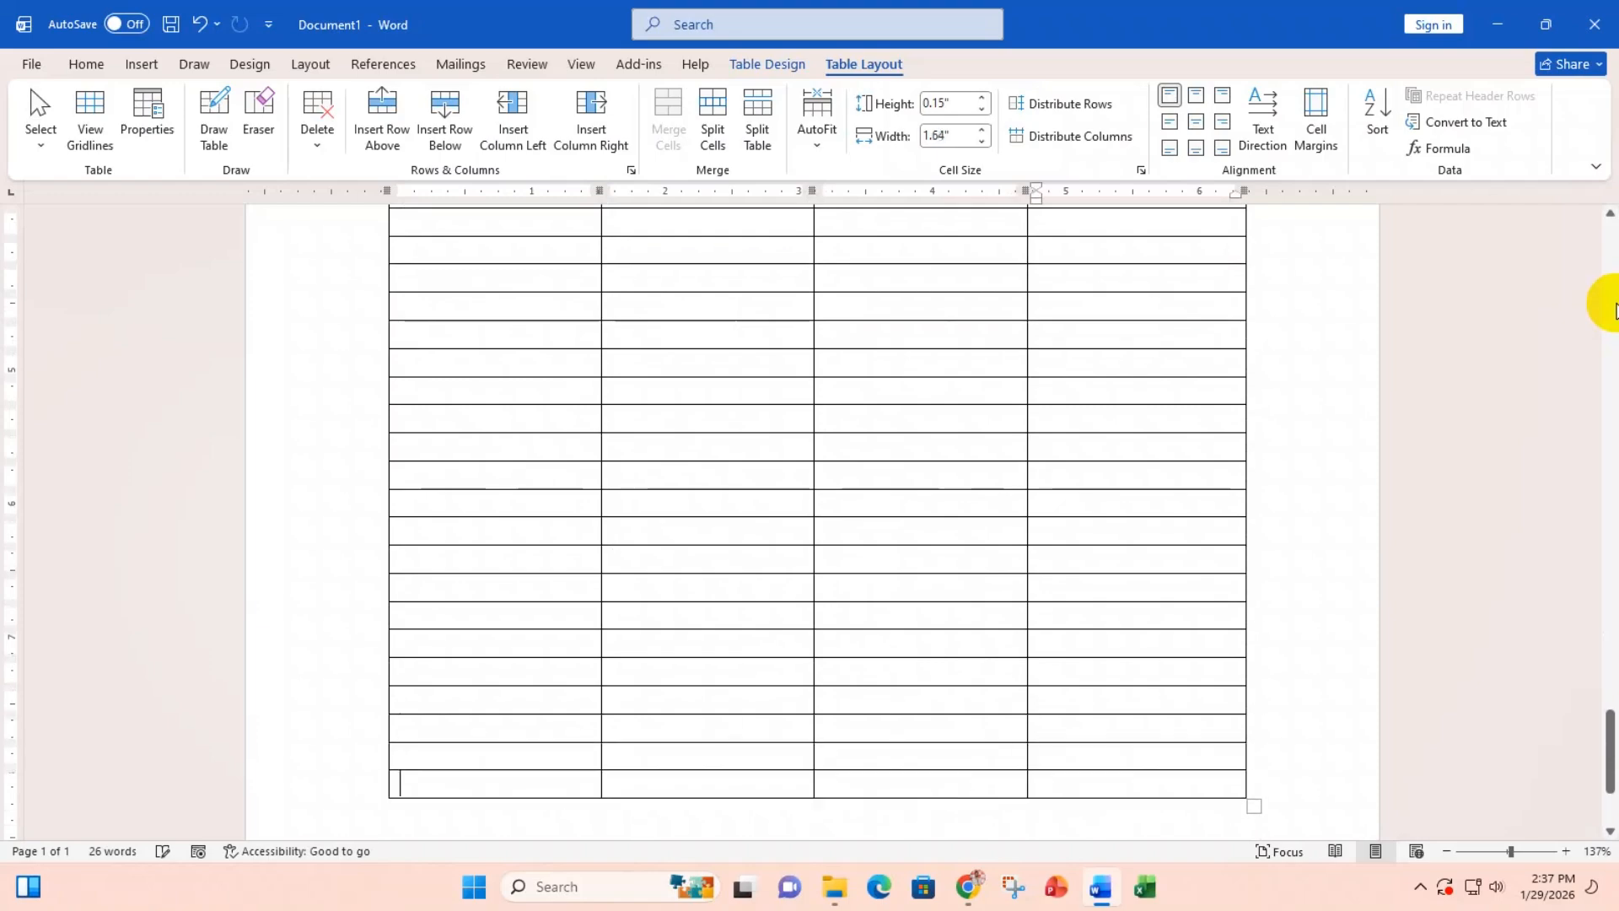
key(Tab)
key(Tab)
key(Tab)
key(Tab)
key(Tab)
key(Tab)
key(Tab)
key(Tab)
key(Tab)
key(Tab)
key(Tab)
key(Tab)
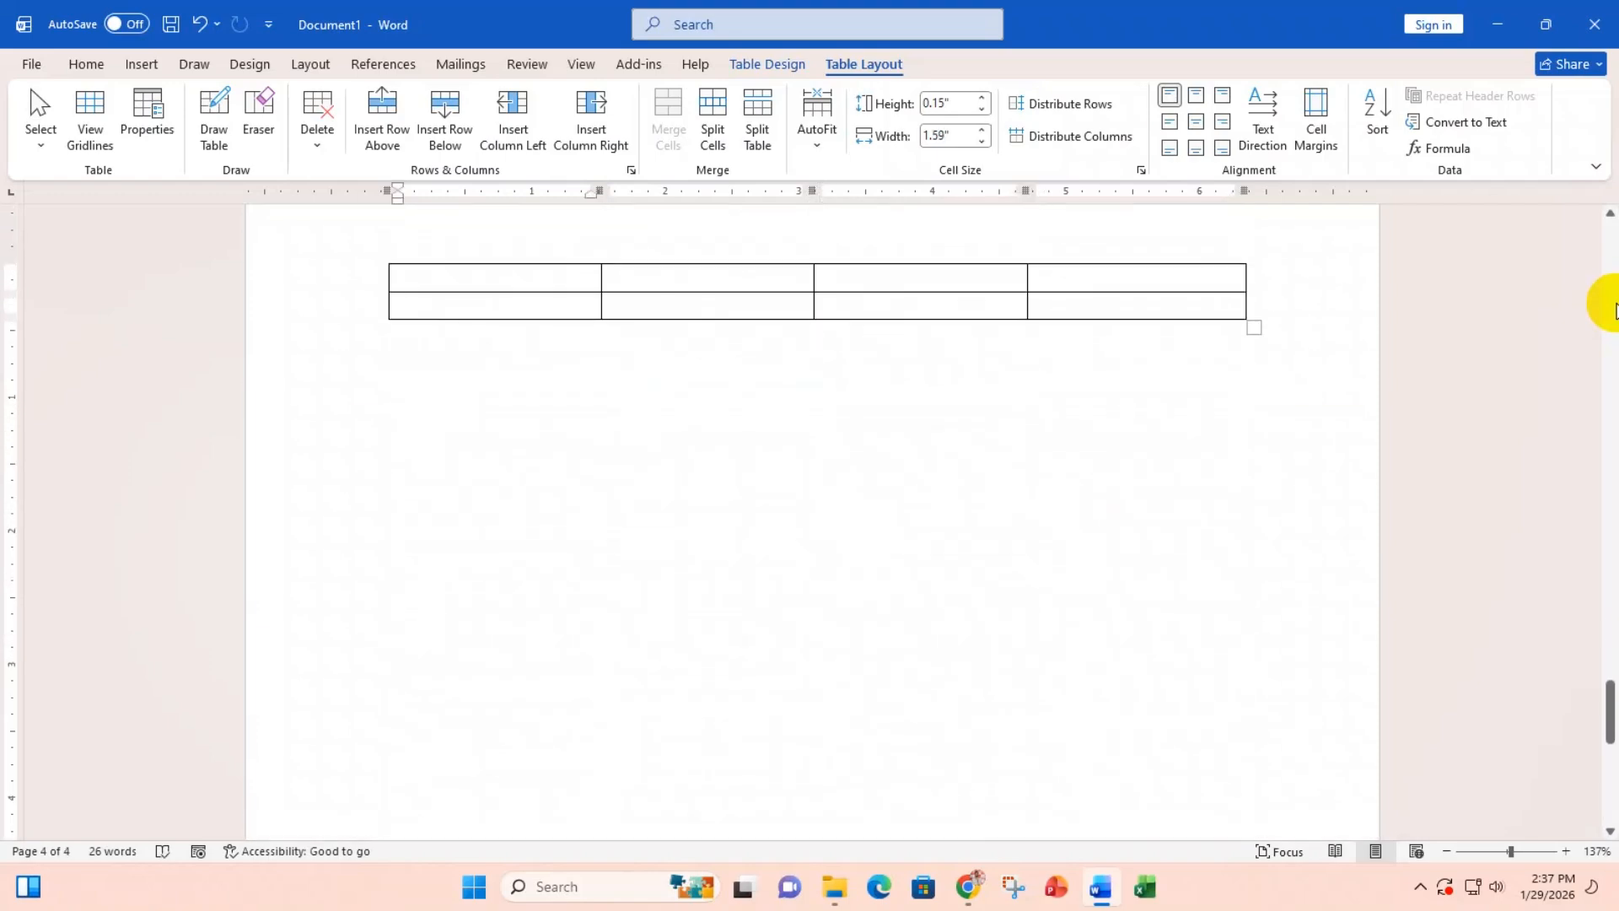
key(Tab)
key(Tab)
key(Tab)
key(Tab)
key(Tab)
key(Tab)
key(Tab)
key(Tab)
key(Tab)
key(Tab)
key(Tab)
key(Tab)
key(Tab)
key(Tab)
key(Tab)
key(Tab)
key(Tab)
key(Tab)
key(Tab)
key(Tab)
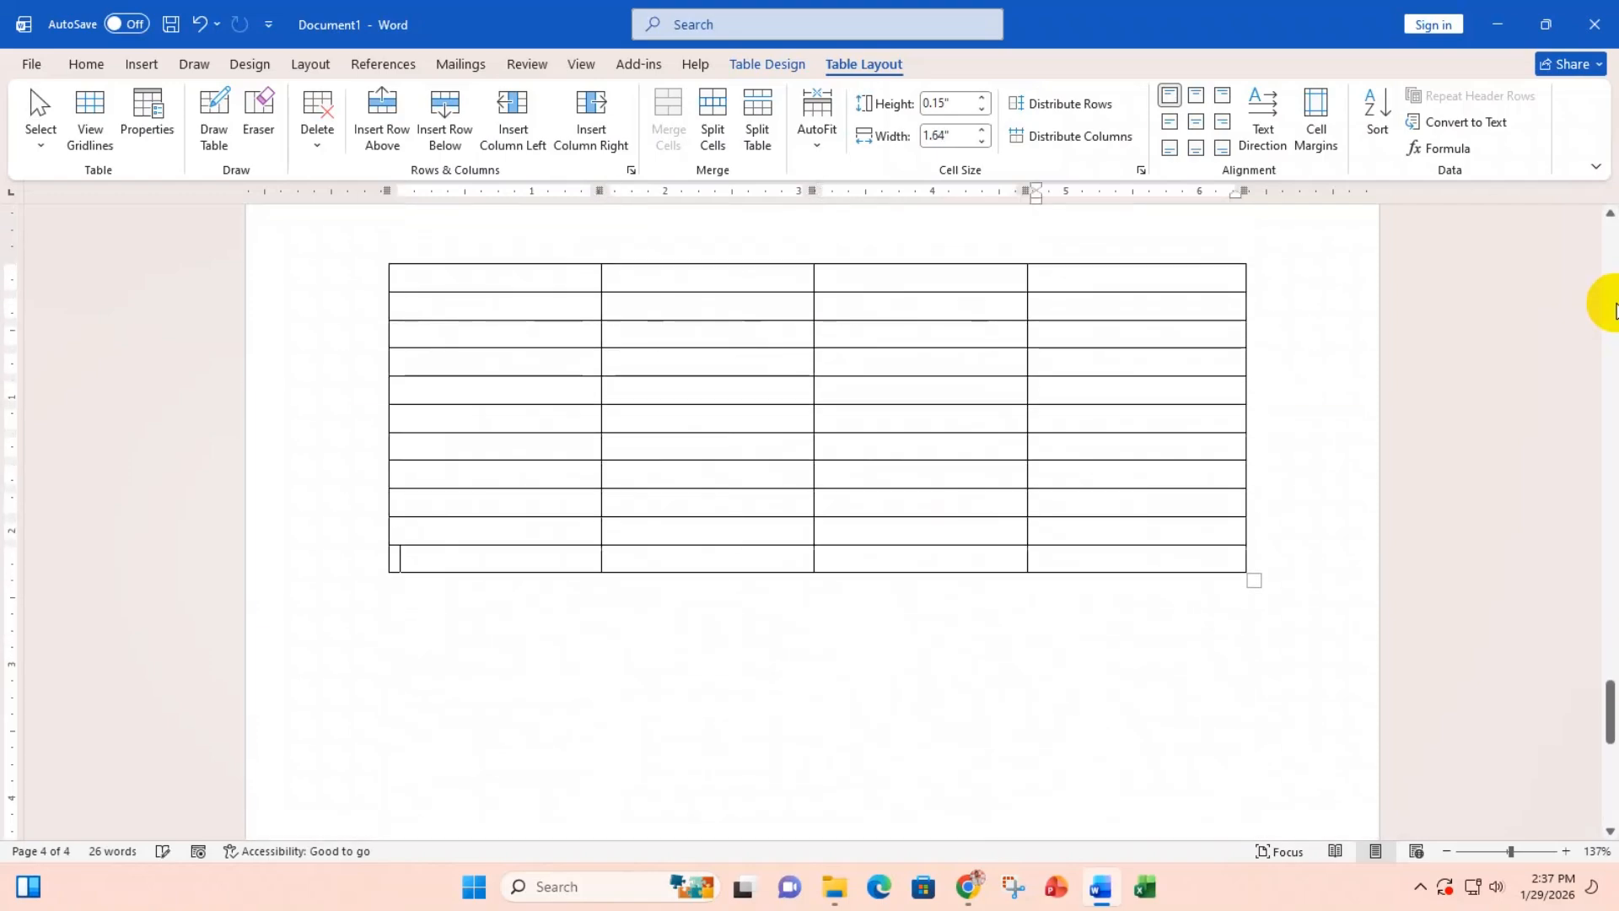
key(Tab)
key(Tab)
key(Tab)
key(Tab)
key(Tab)
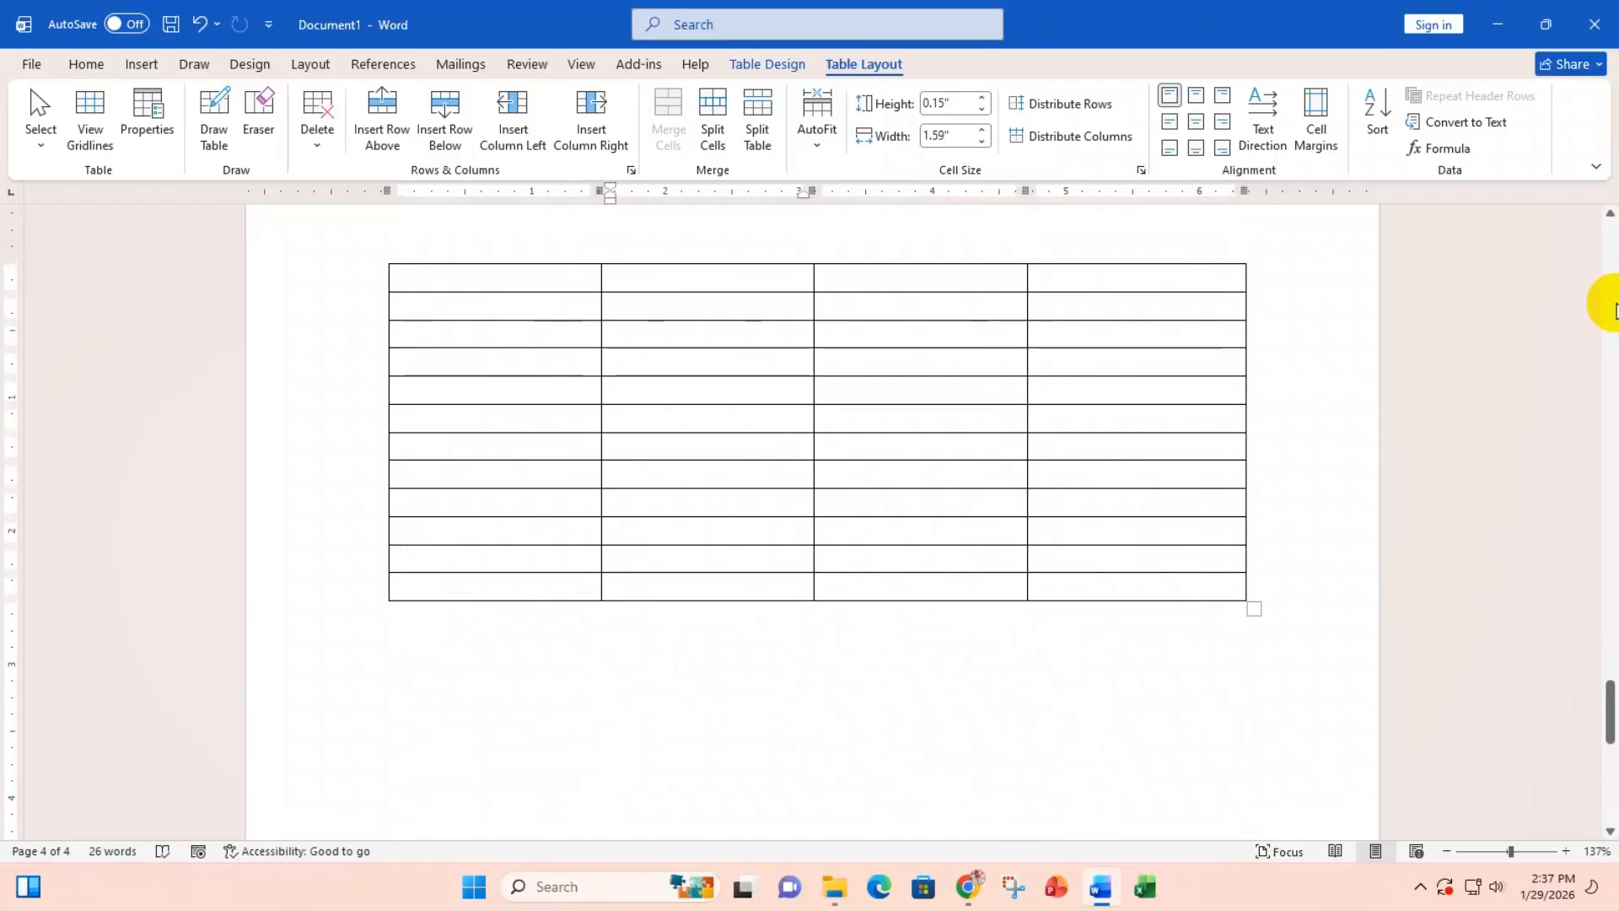
Step: Select the header row, then the filled cells of rows 01–06 column by column
scroll(801, 586, up, 3)
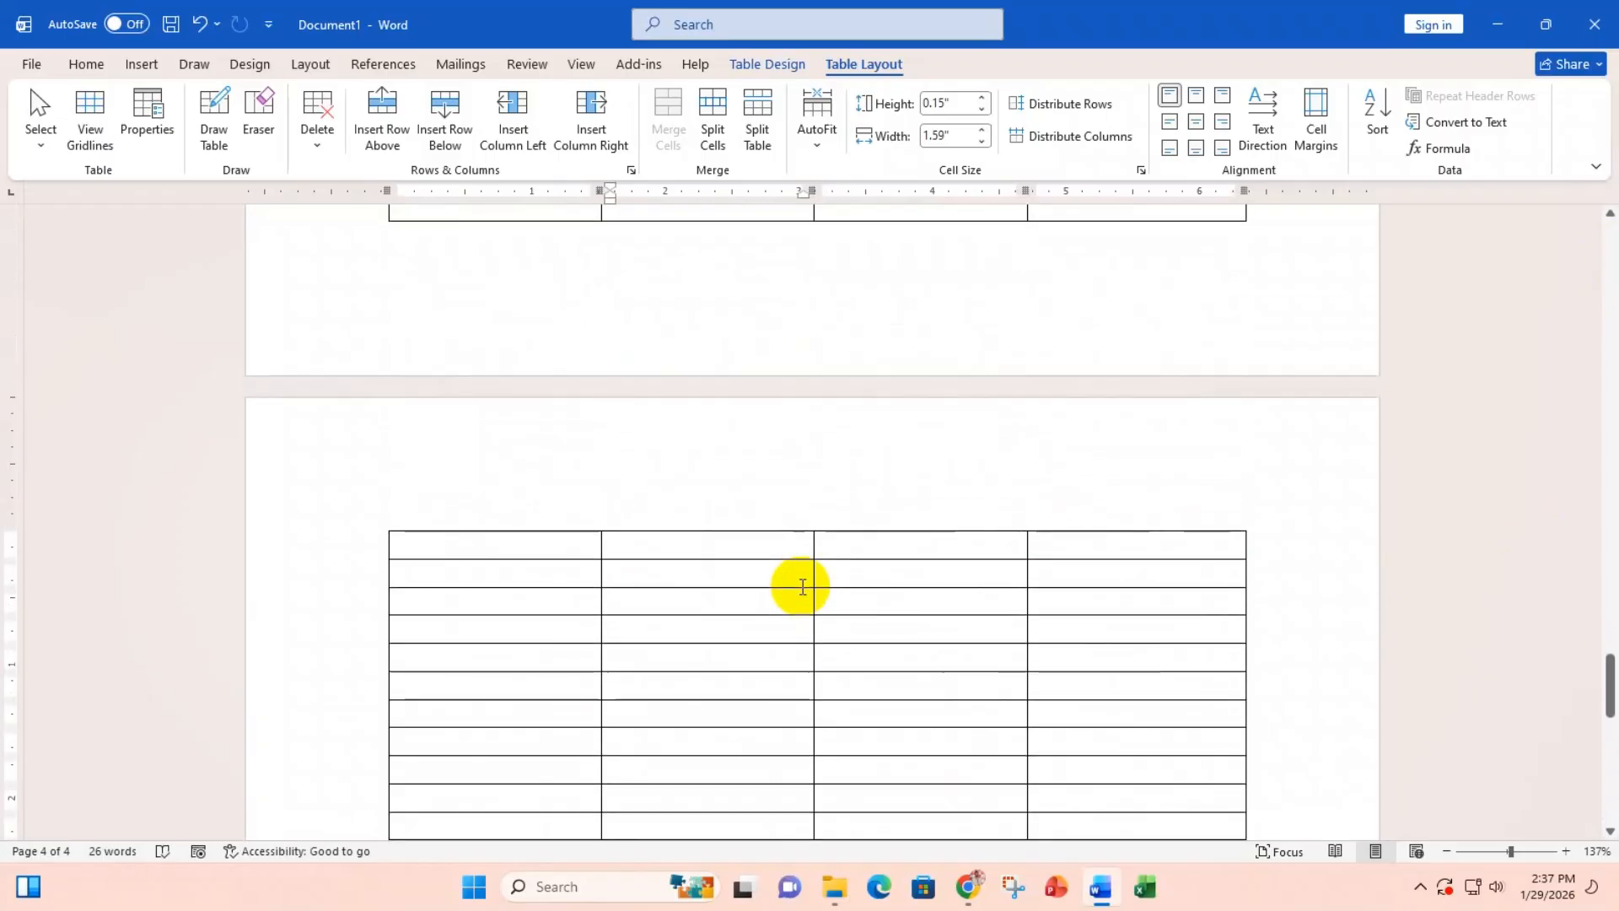
scroll(803, 586, up, 15)
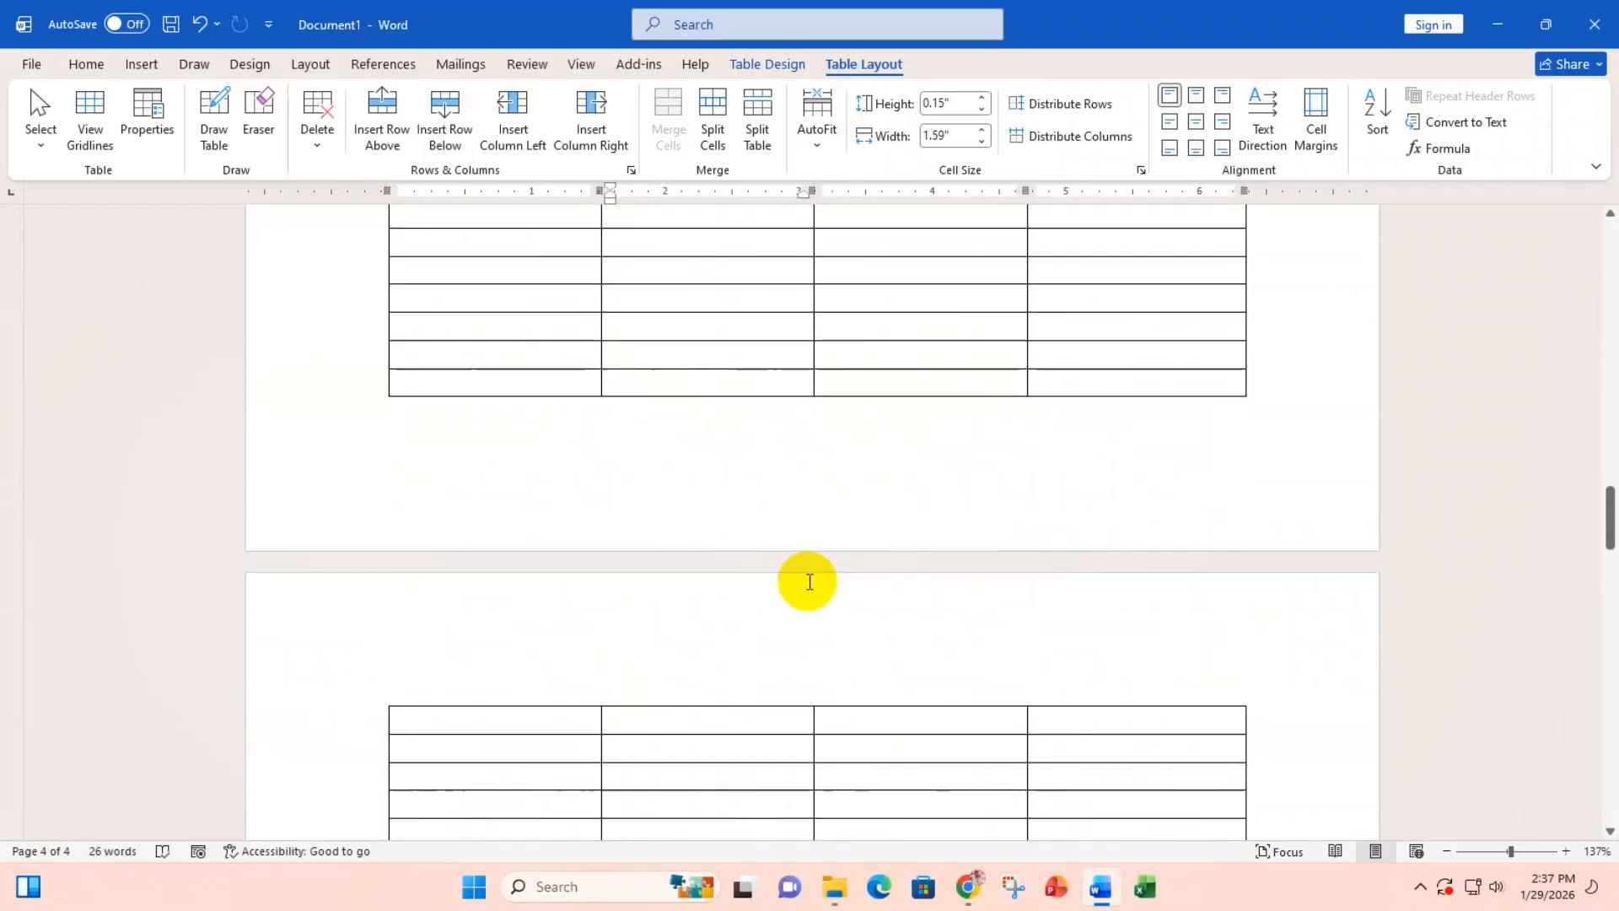
scroll(810, 581, up, 15)
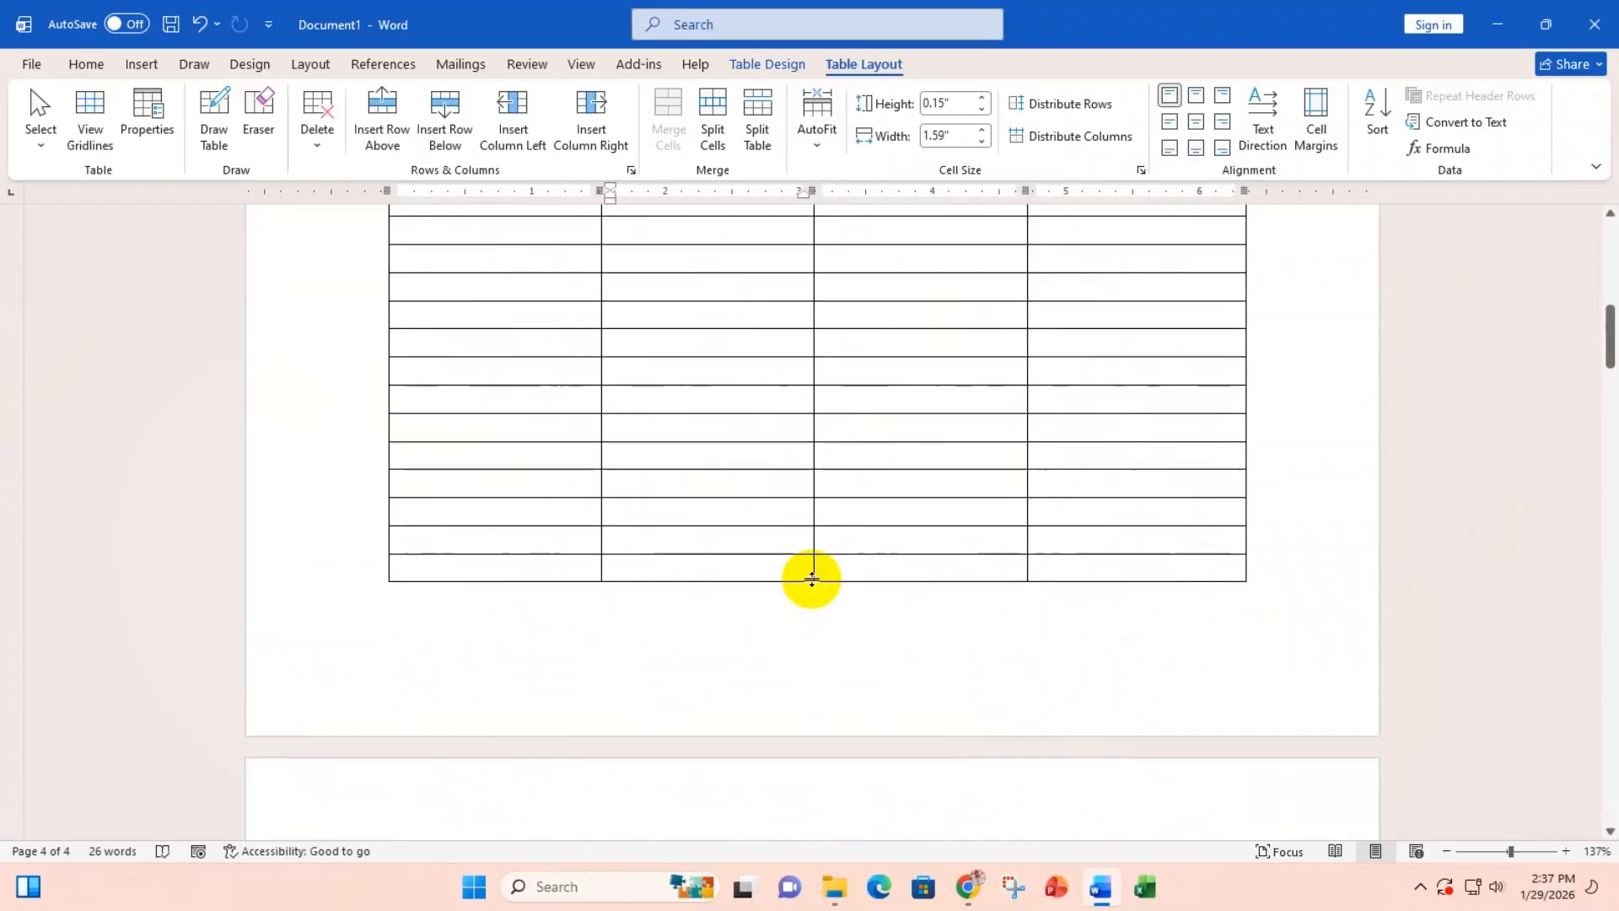
scroll(812, 579, up, 12)
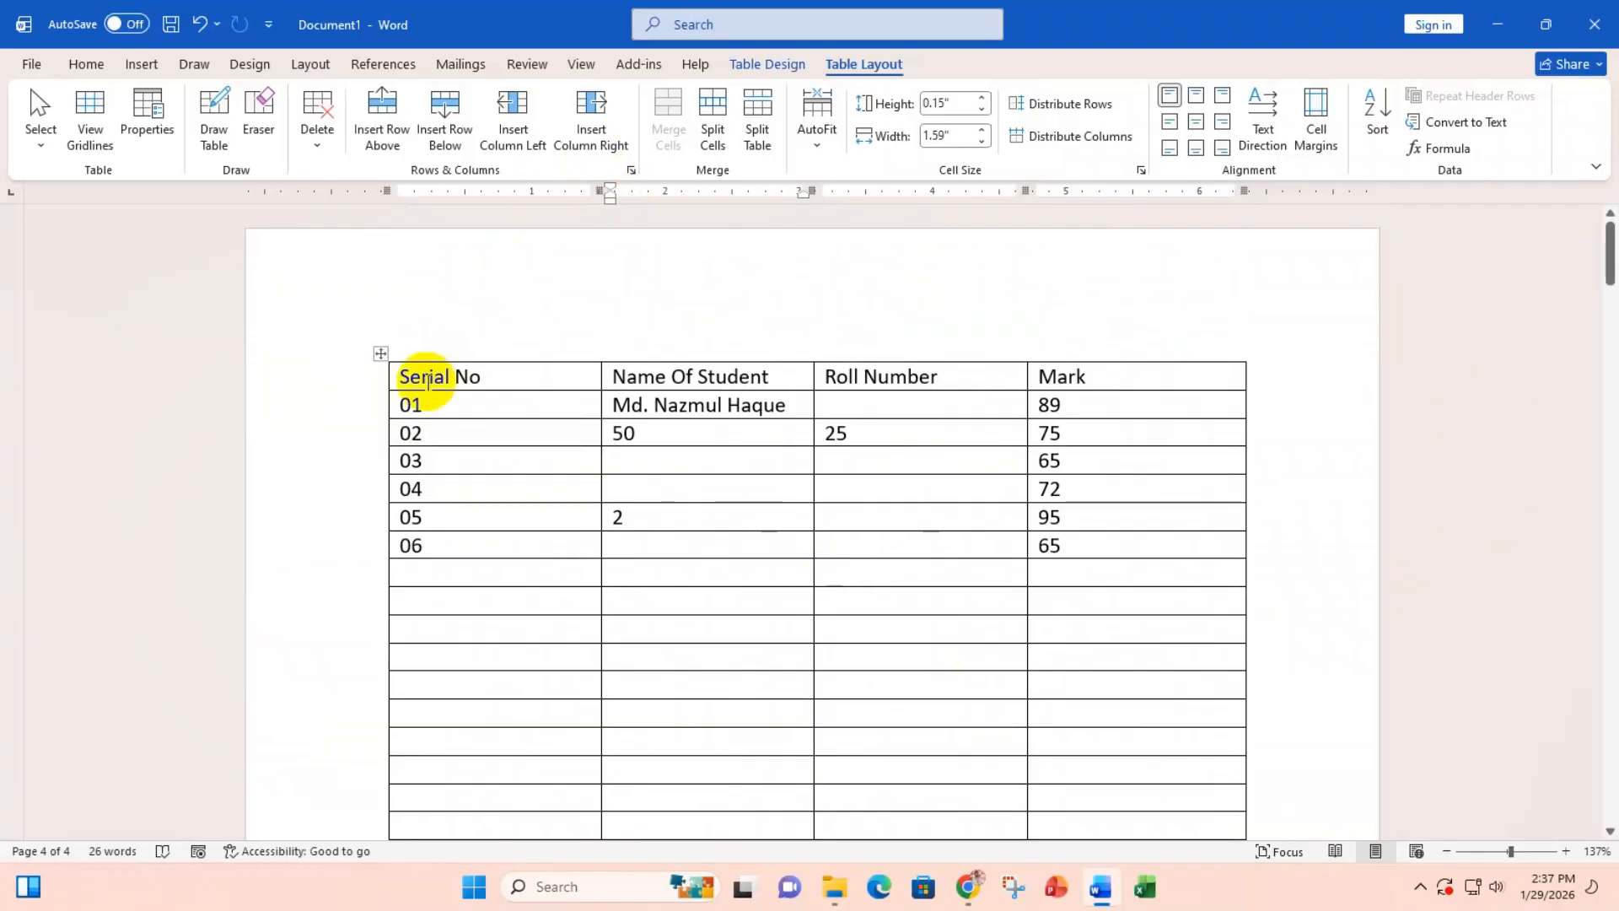
drag(392, 382, 1079, 373)
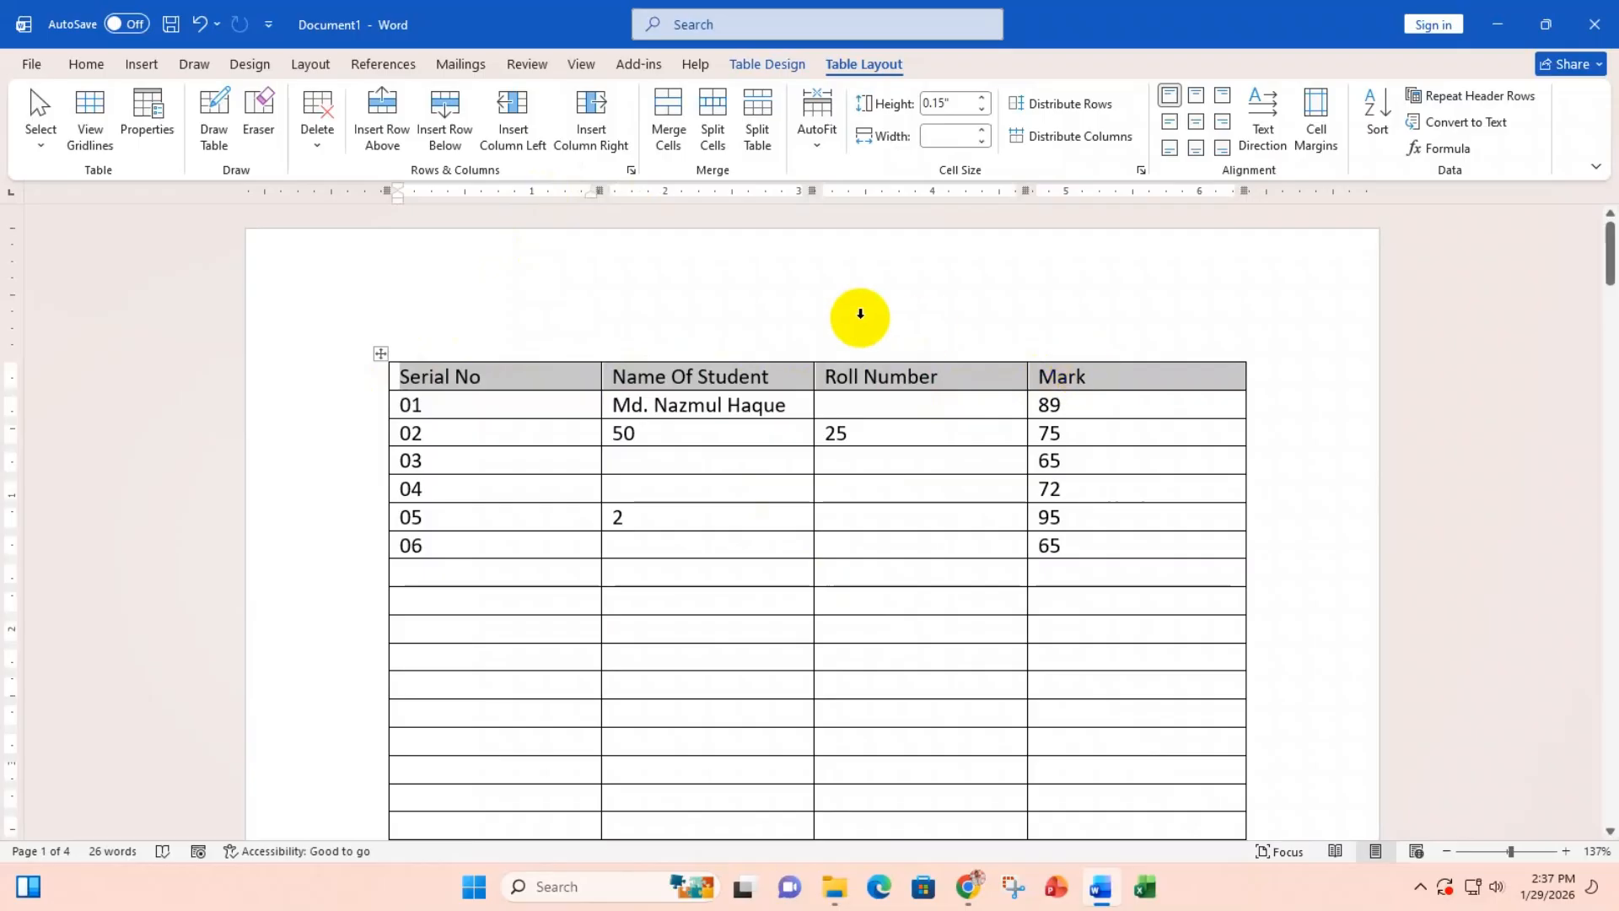
drag(426, 410, 419, 531)
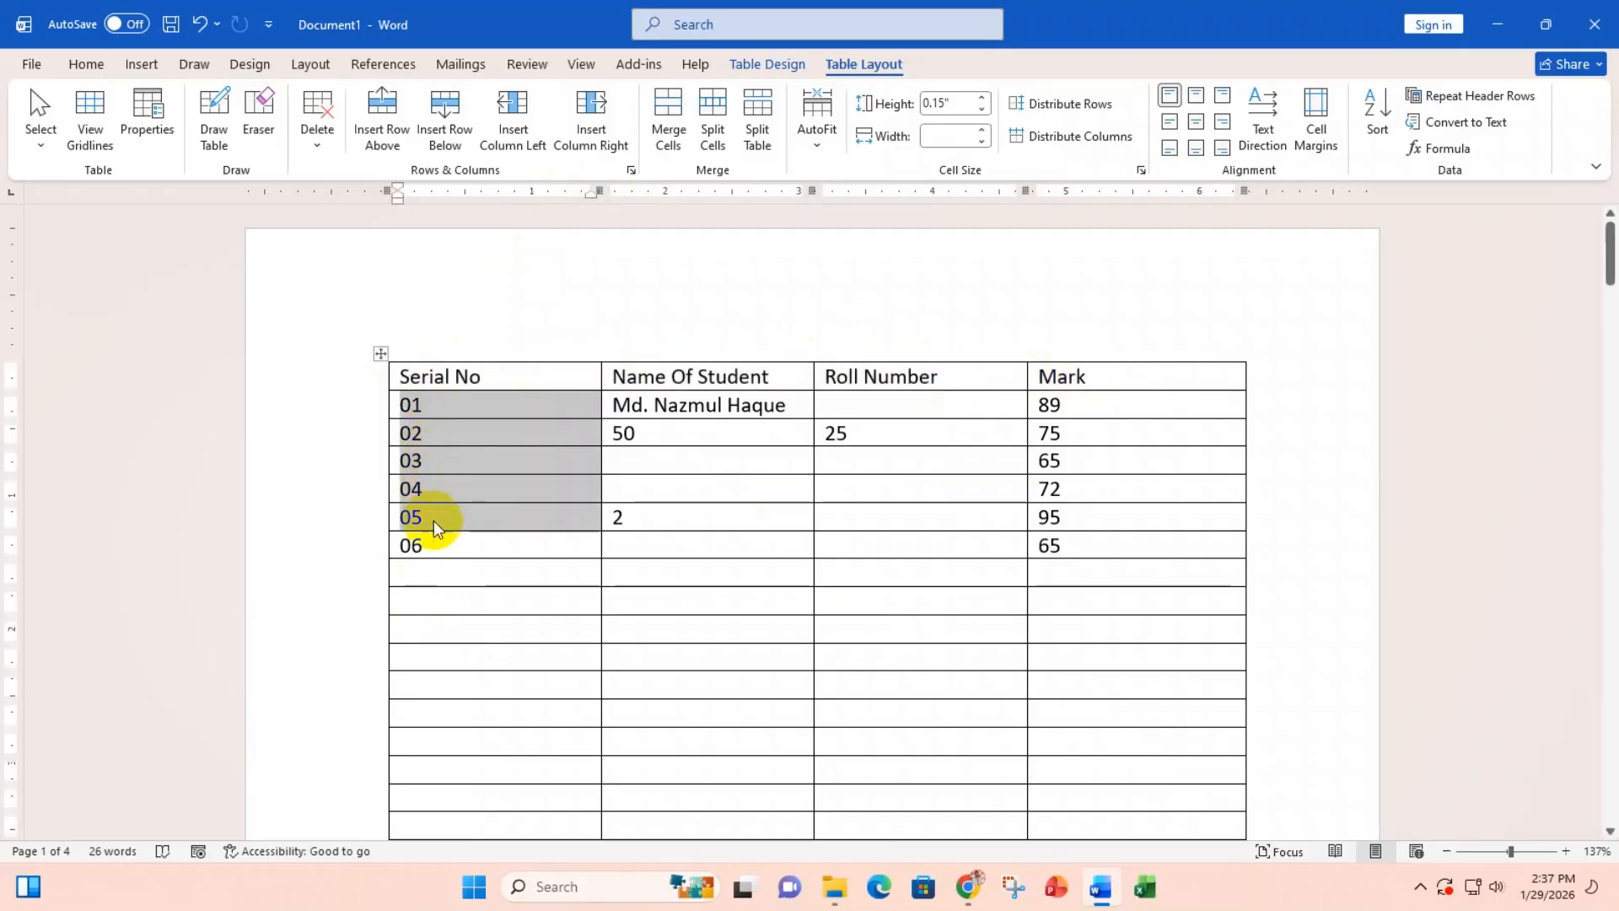
drag(734, 404, 748, 520)
drag(925, 430, 928, 484)
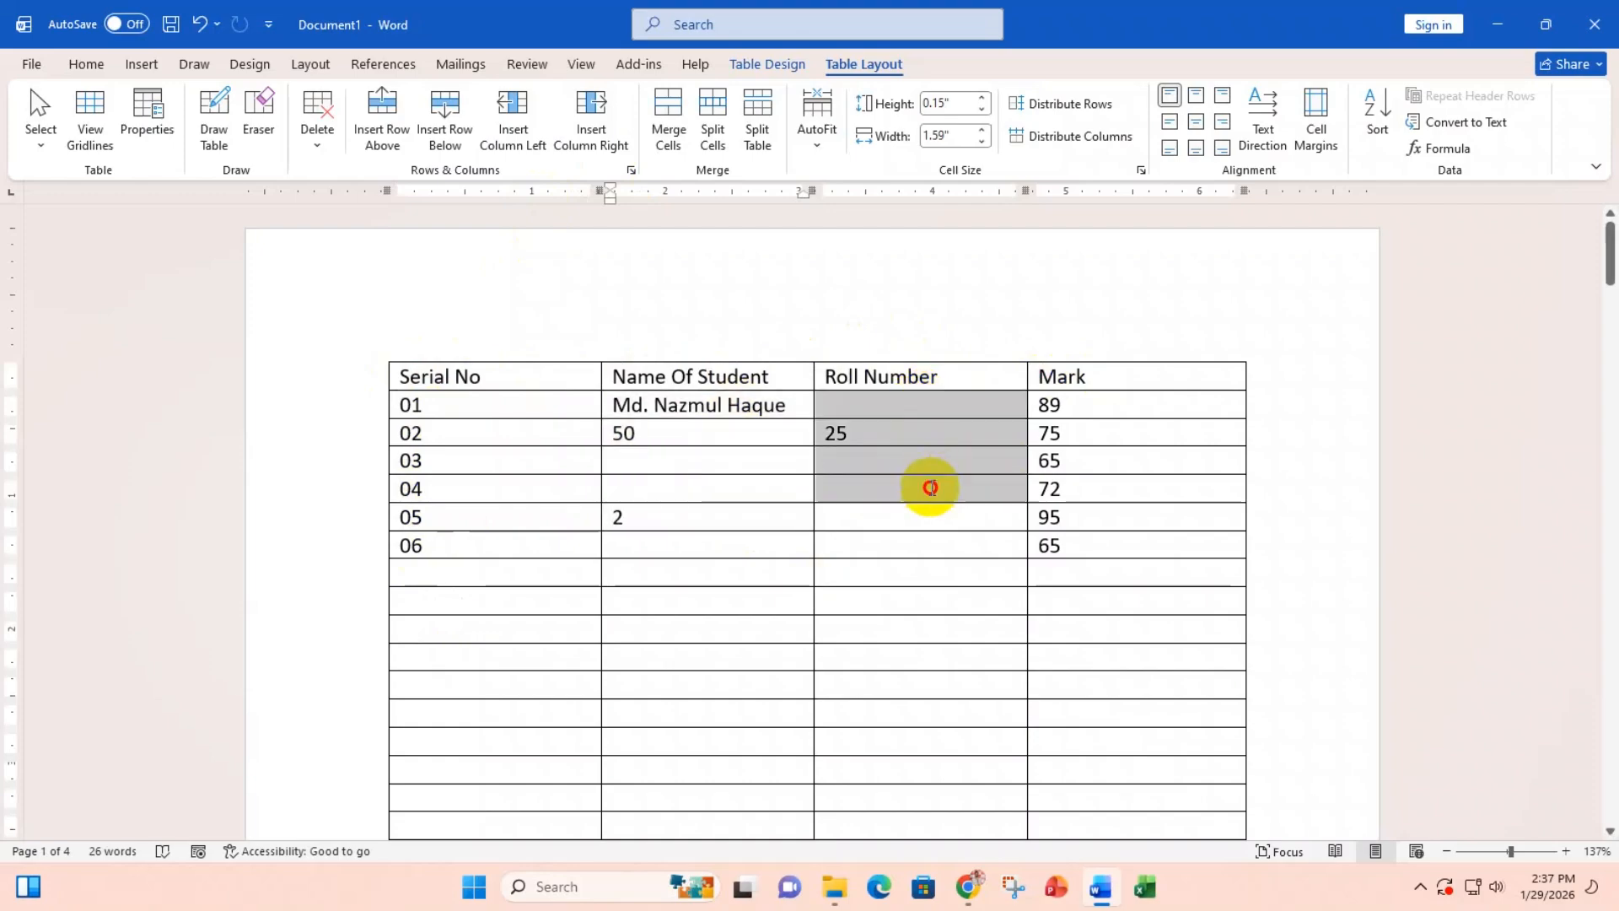
drag(1102, 405, 1105, 517)
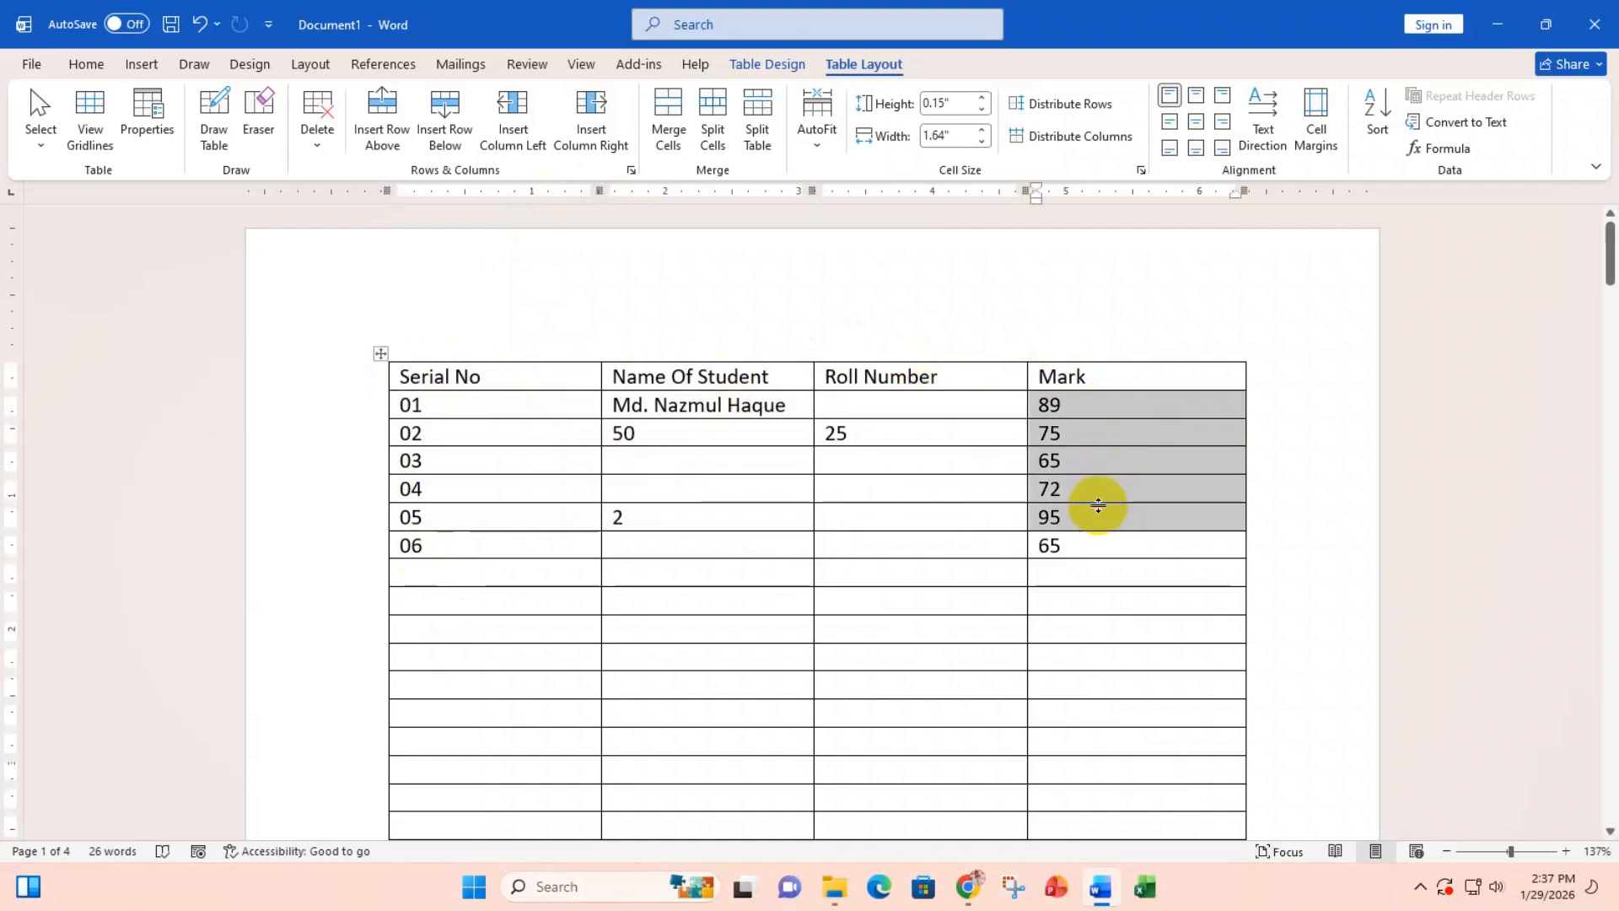
Step: Select cell blocks in the blank continued rows, then return to the top of page 1
scroll(729, 426, down, 3)
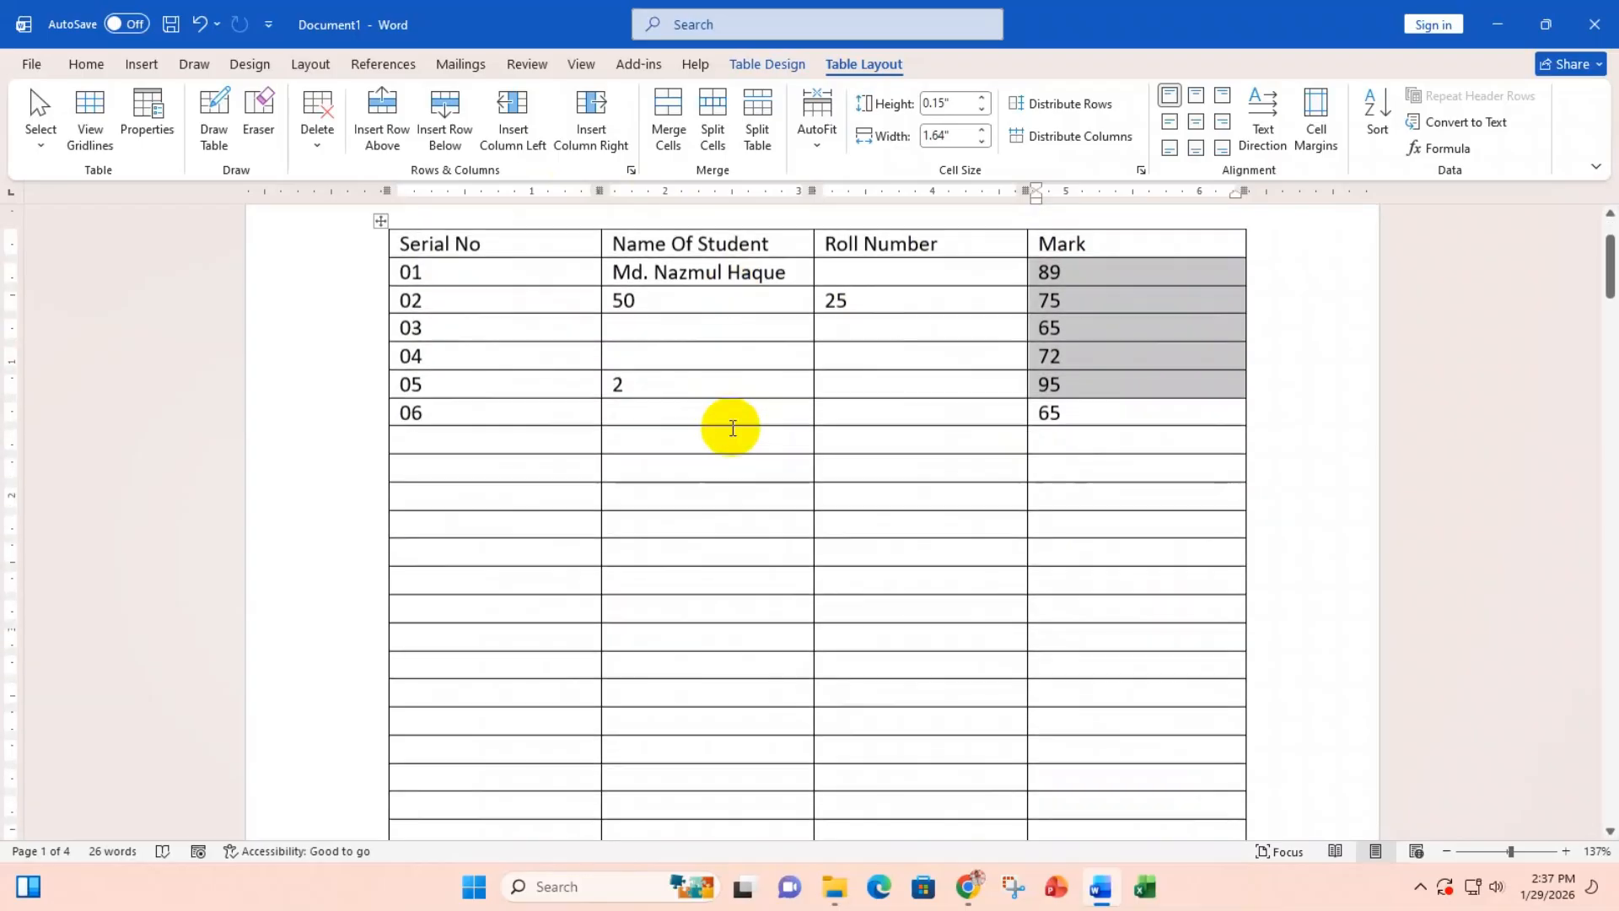
scroll(733, 428, down, 5)
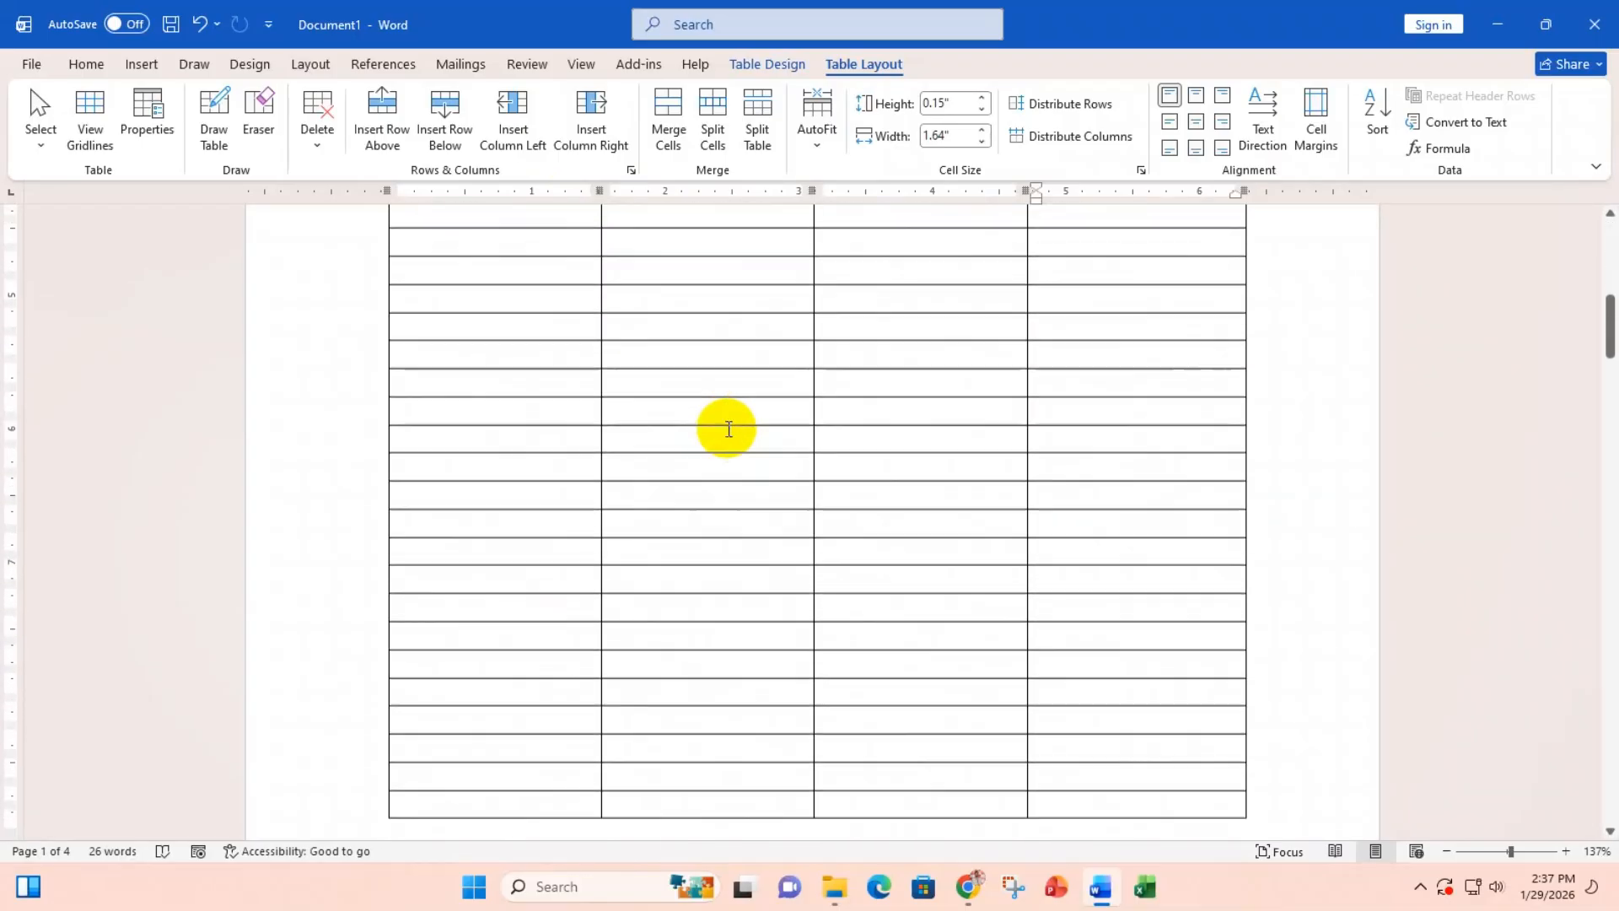
scroll(729, 429, down, 10)
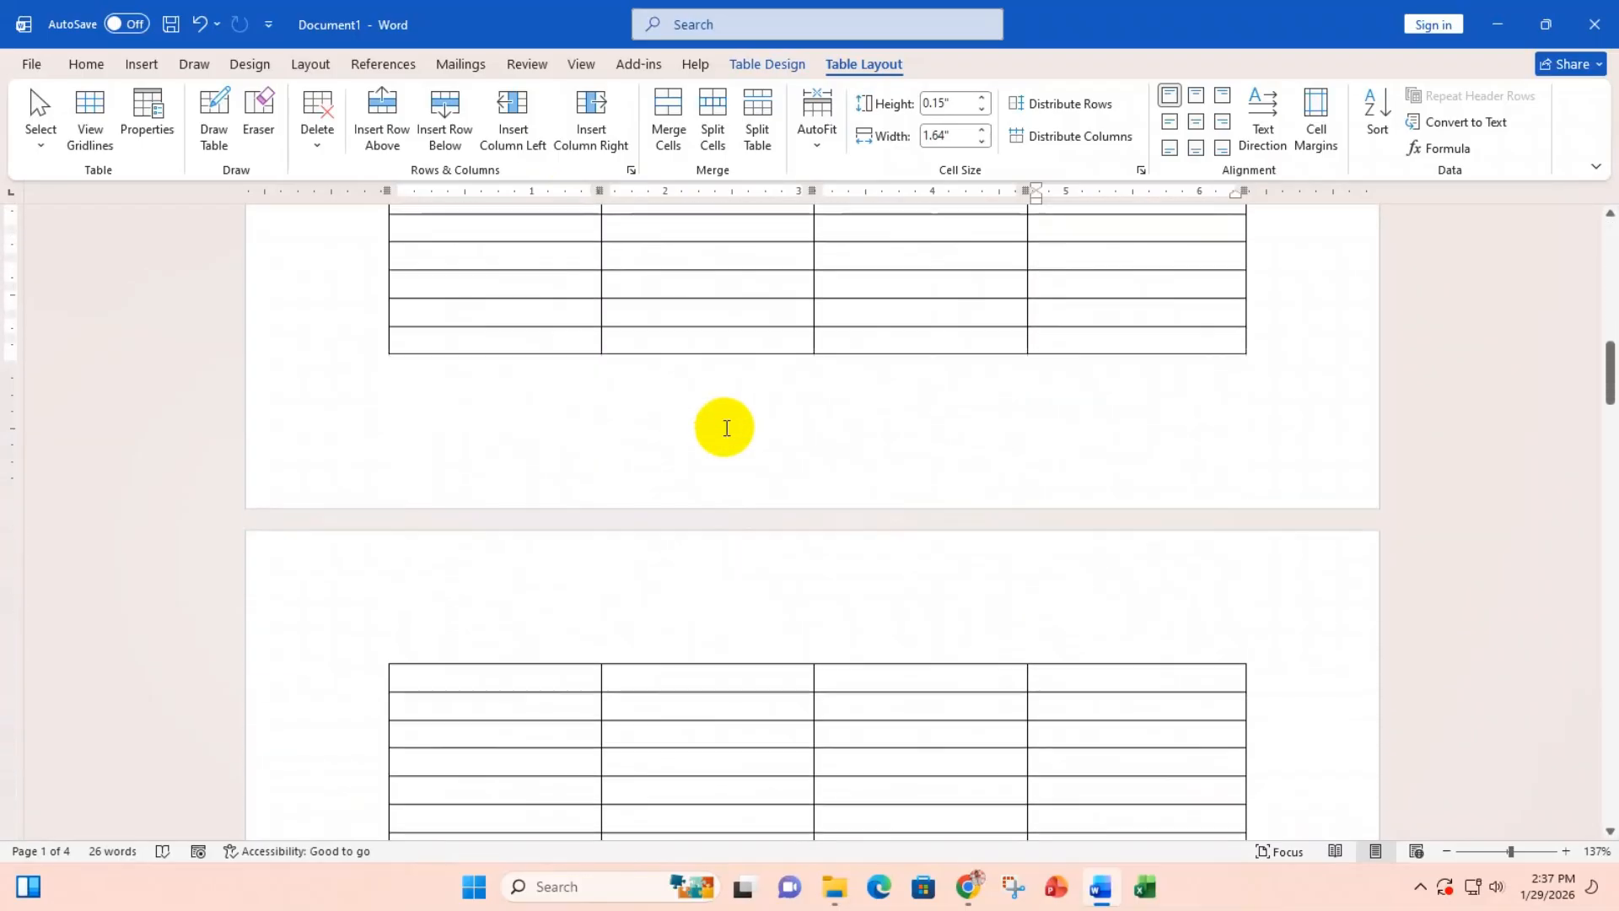
scroll(726, 427, down, 6)
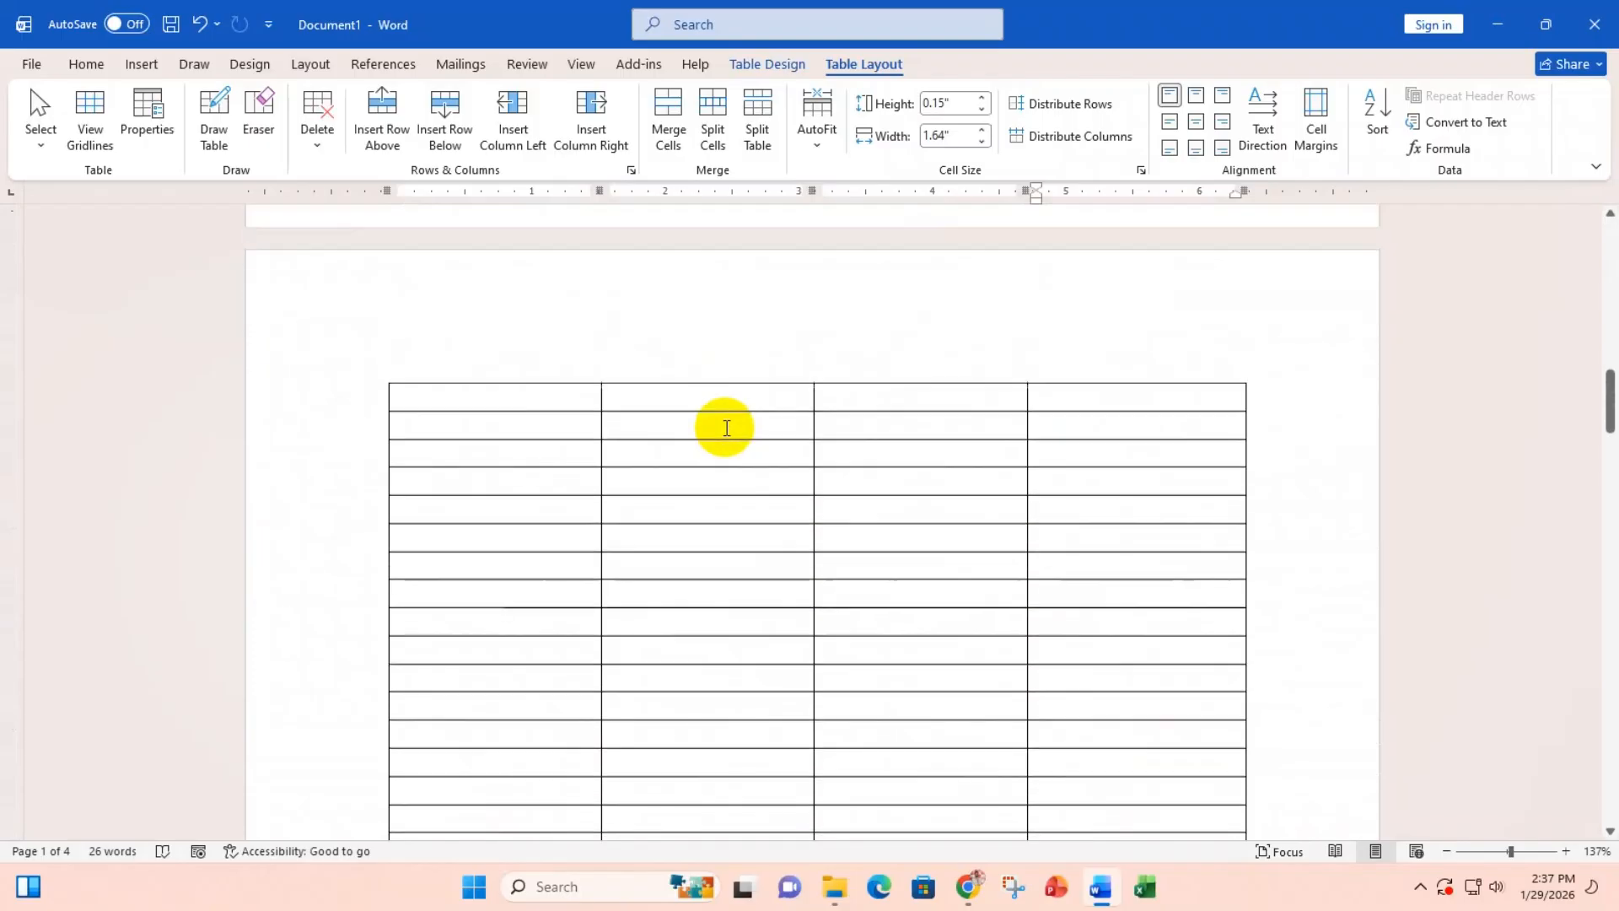
drag(492, 401, 491, 680)
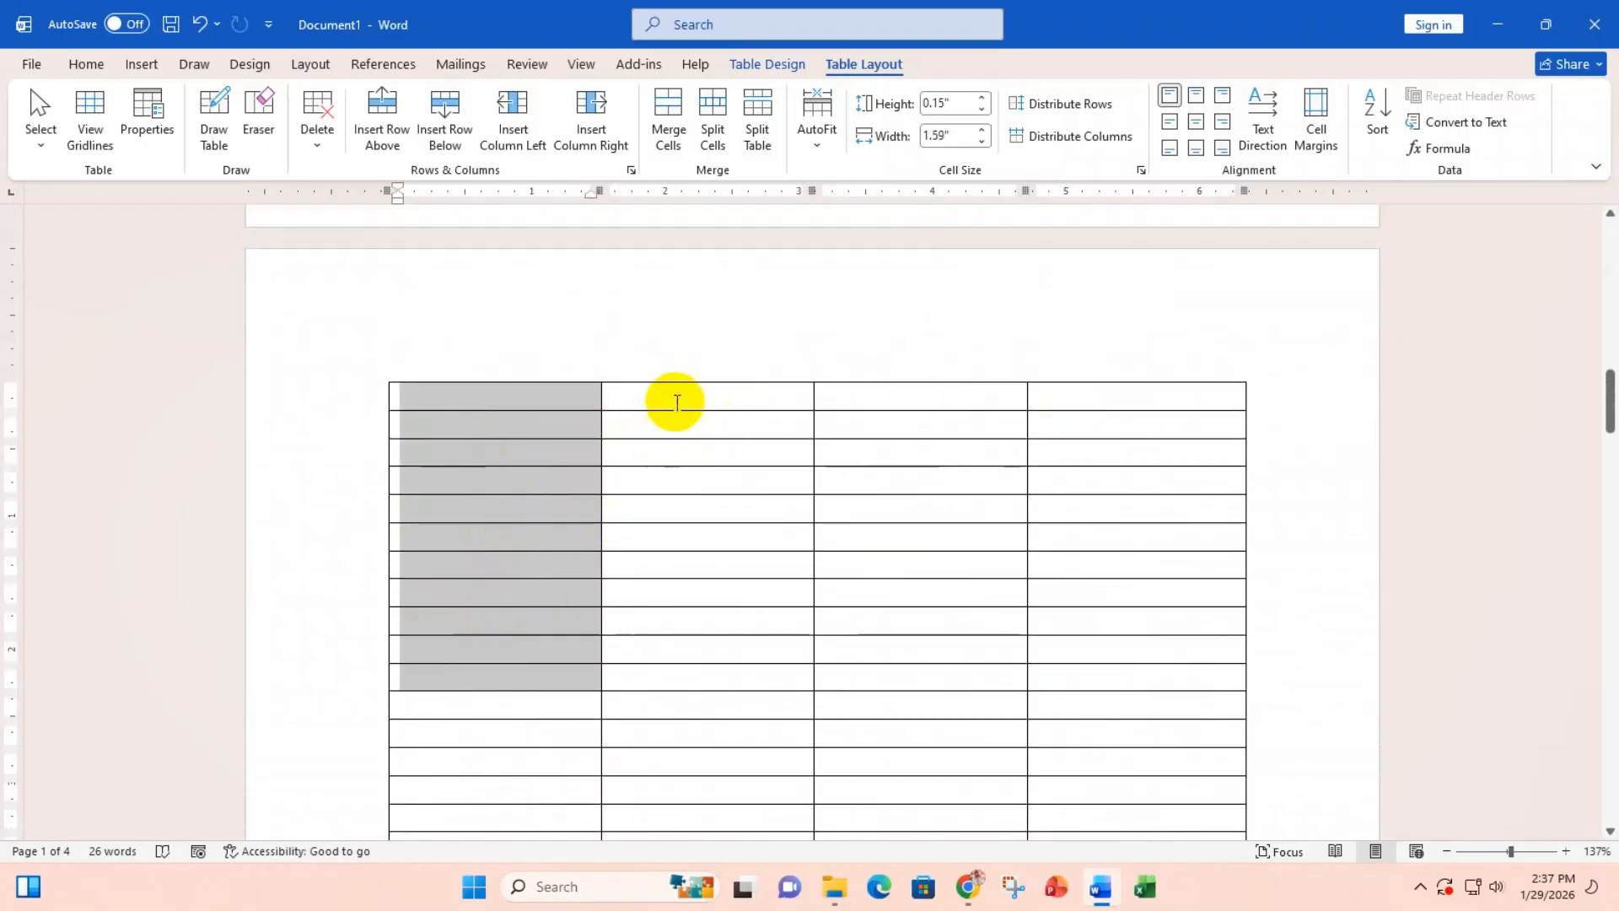
drag(676, 402, 677, 622)
drag(950, 408, 958, 565)
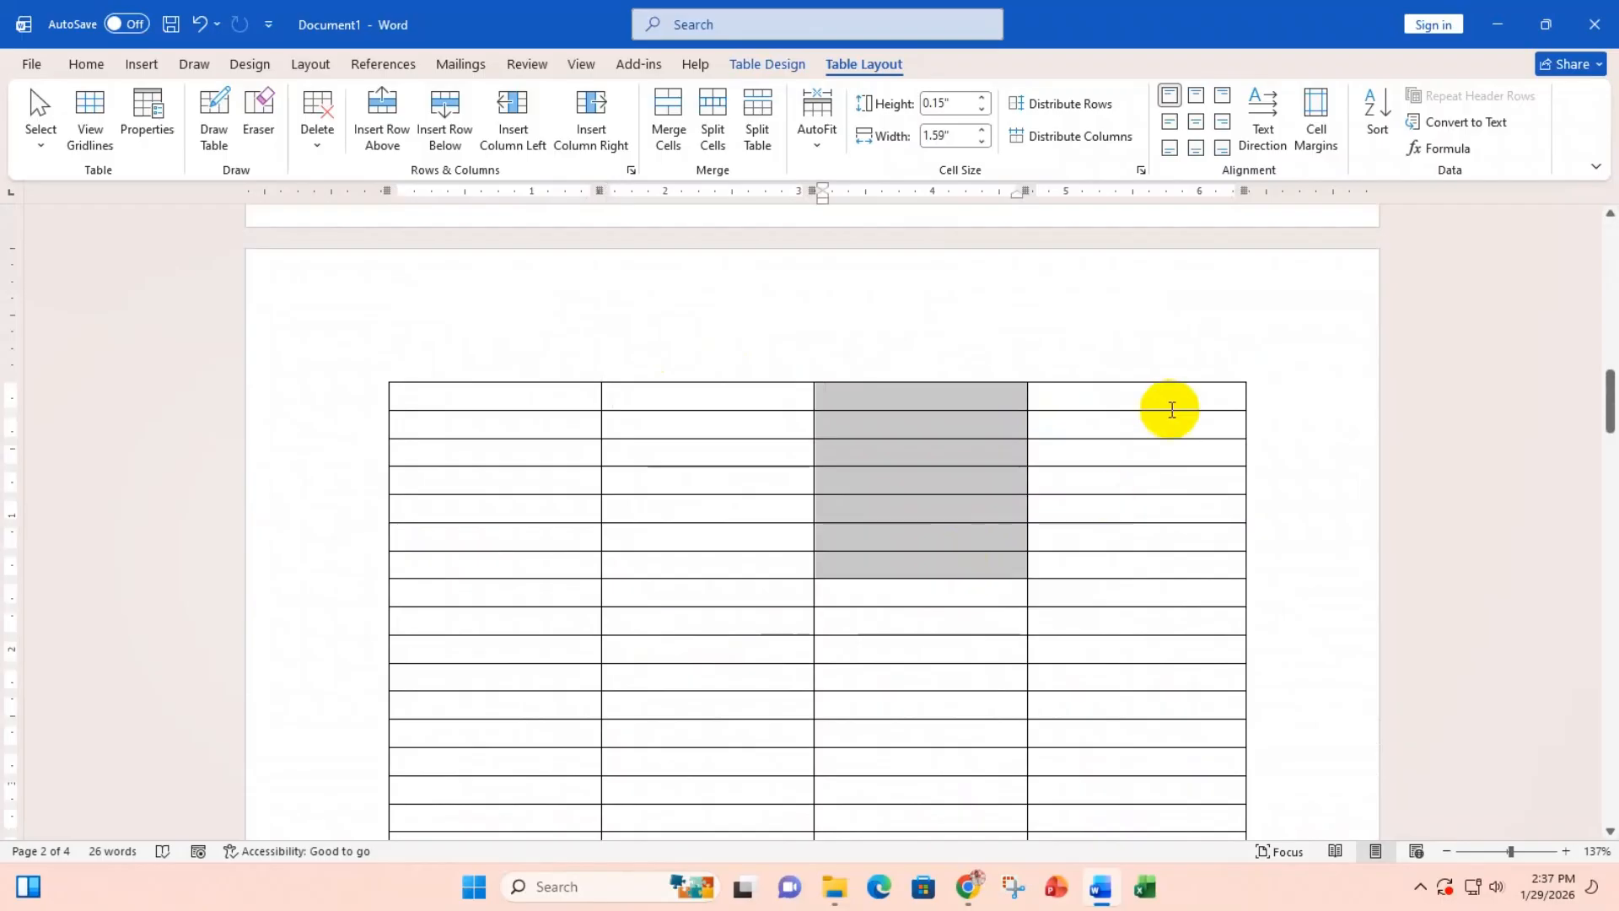
drag(1171, 406, 1142, 549)
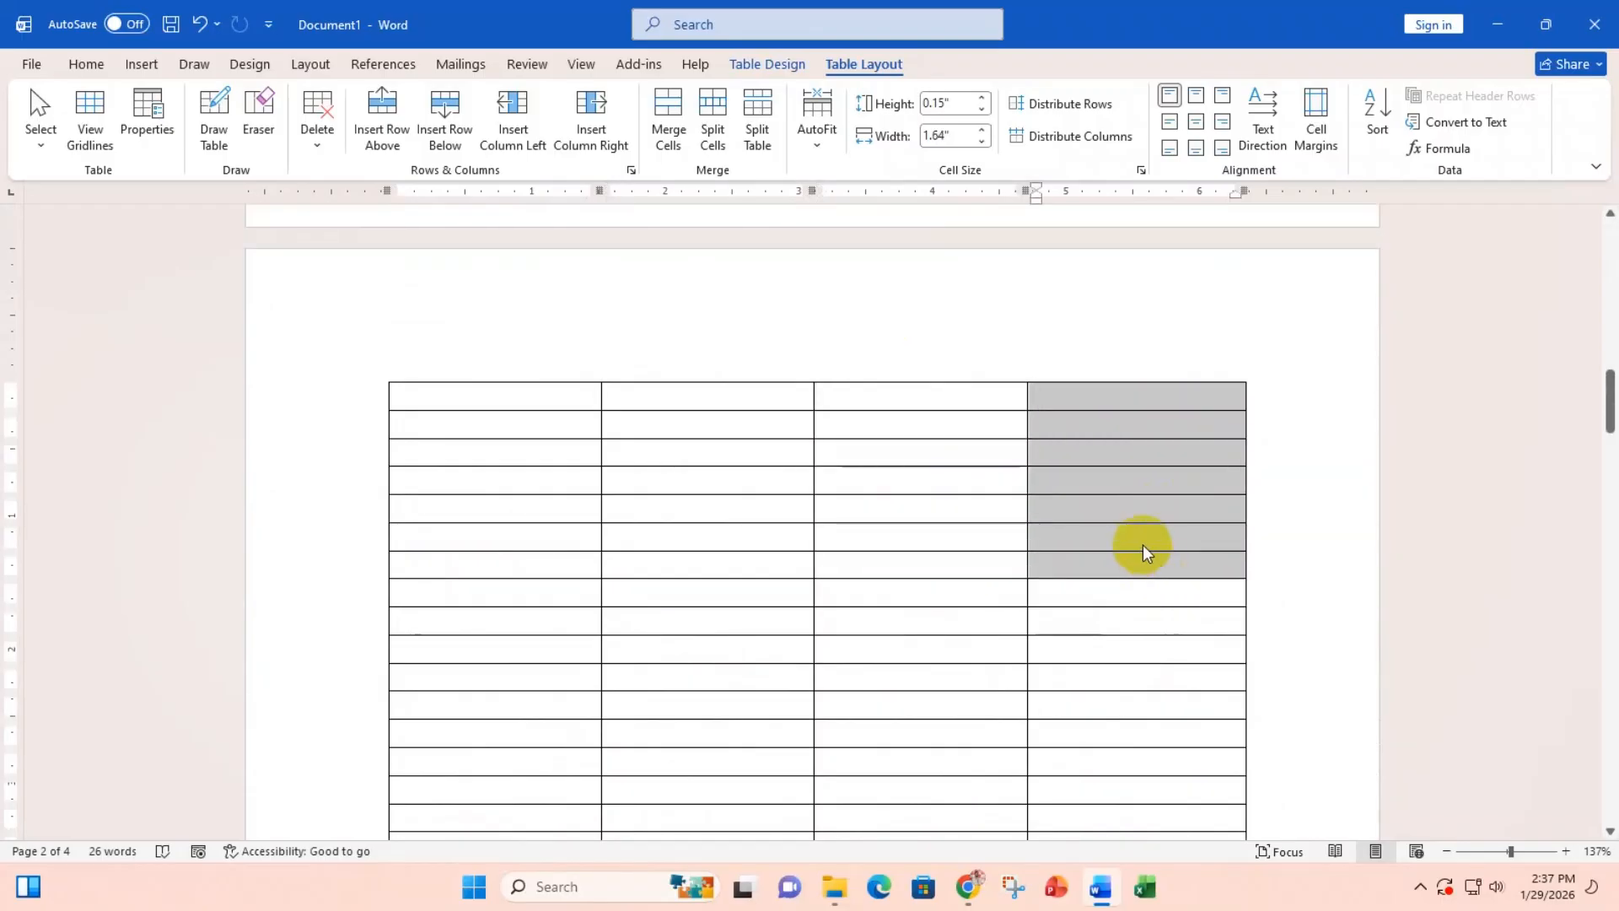
scroll(859, 457, up, 3)
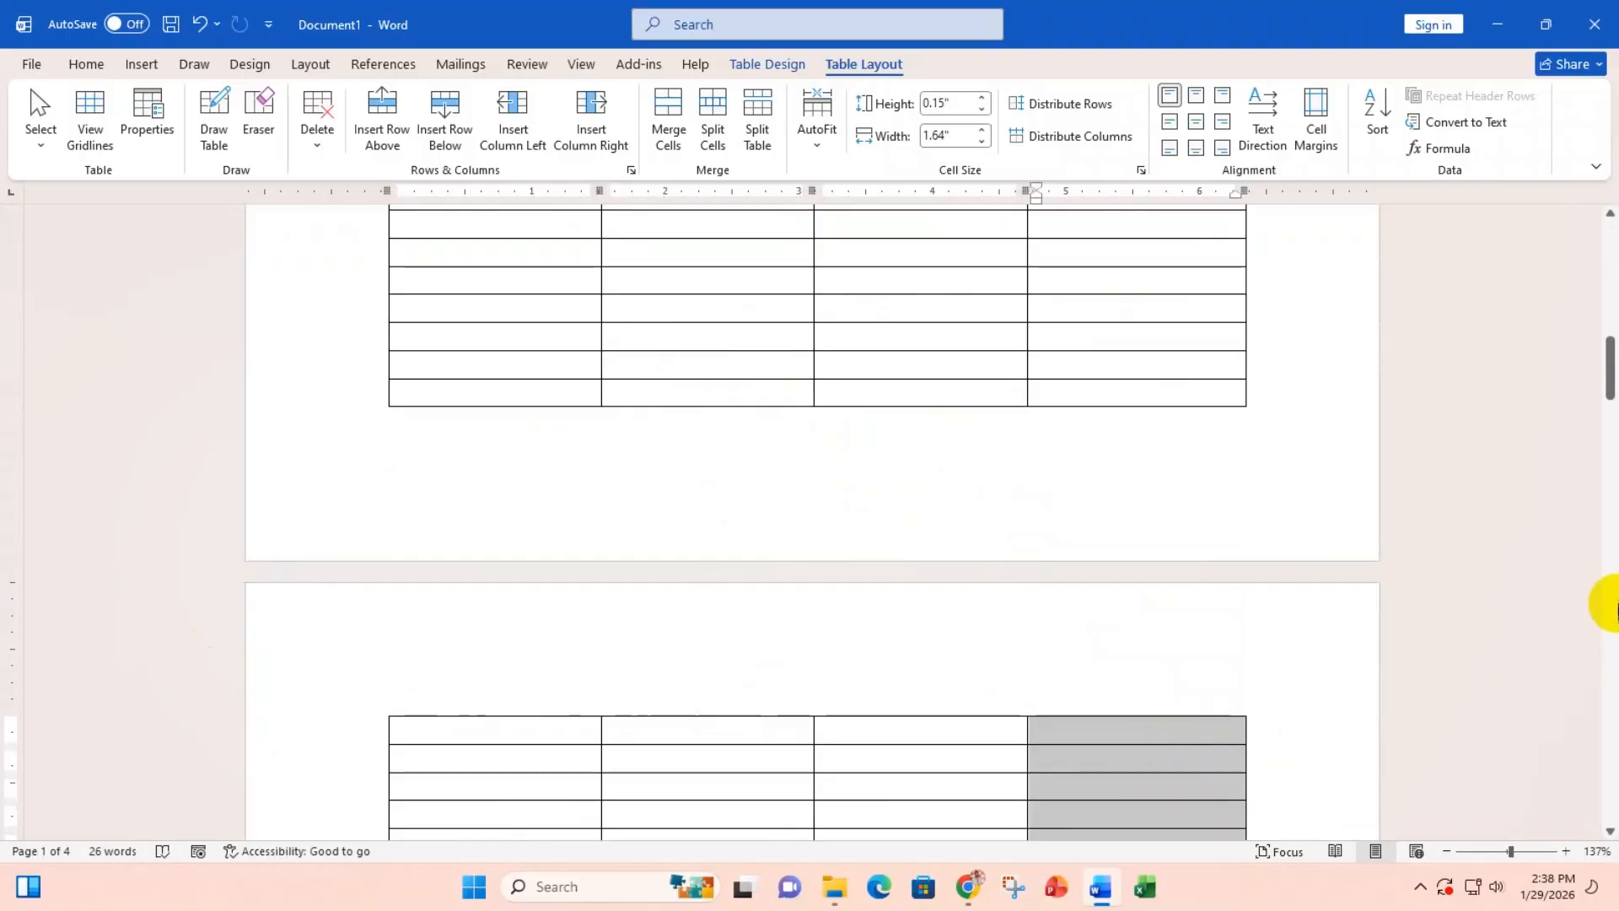
drag(1608, 388, 1610, 253)
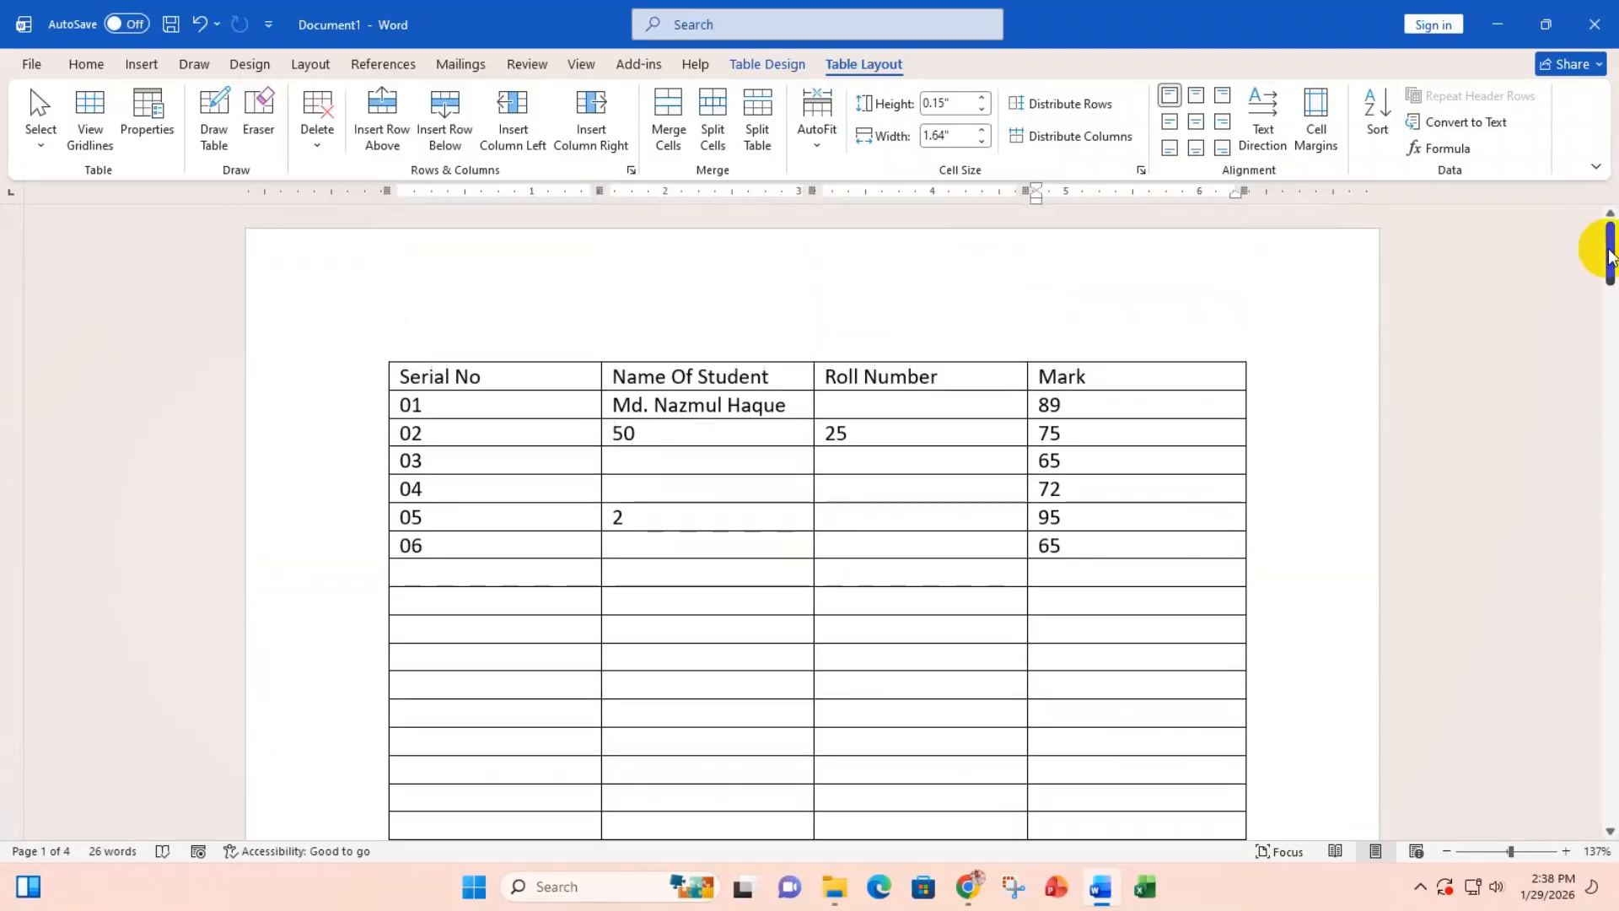
Step: Select the header row from the Serial No cell across to Mark
click(481, 377)
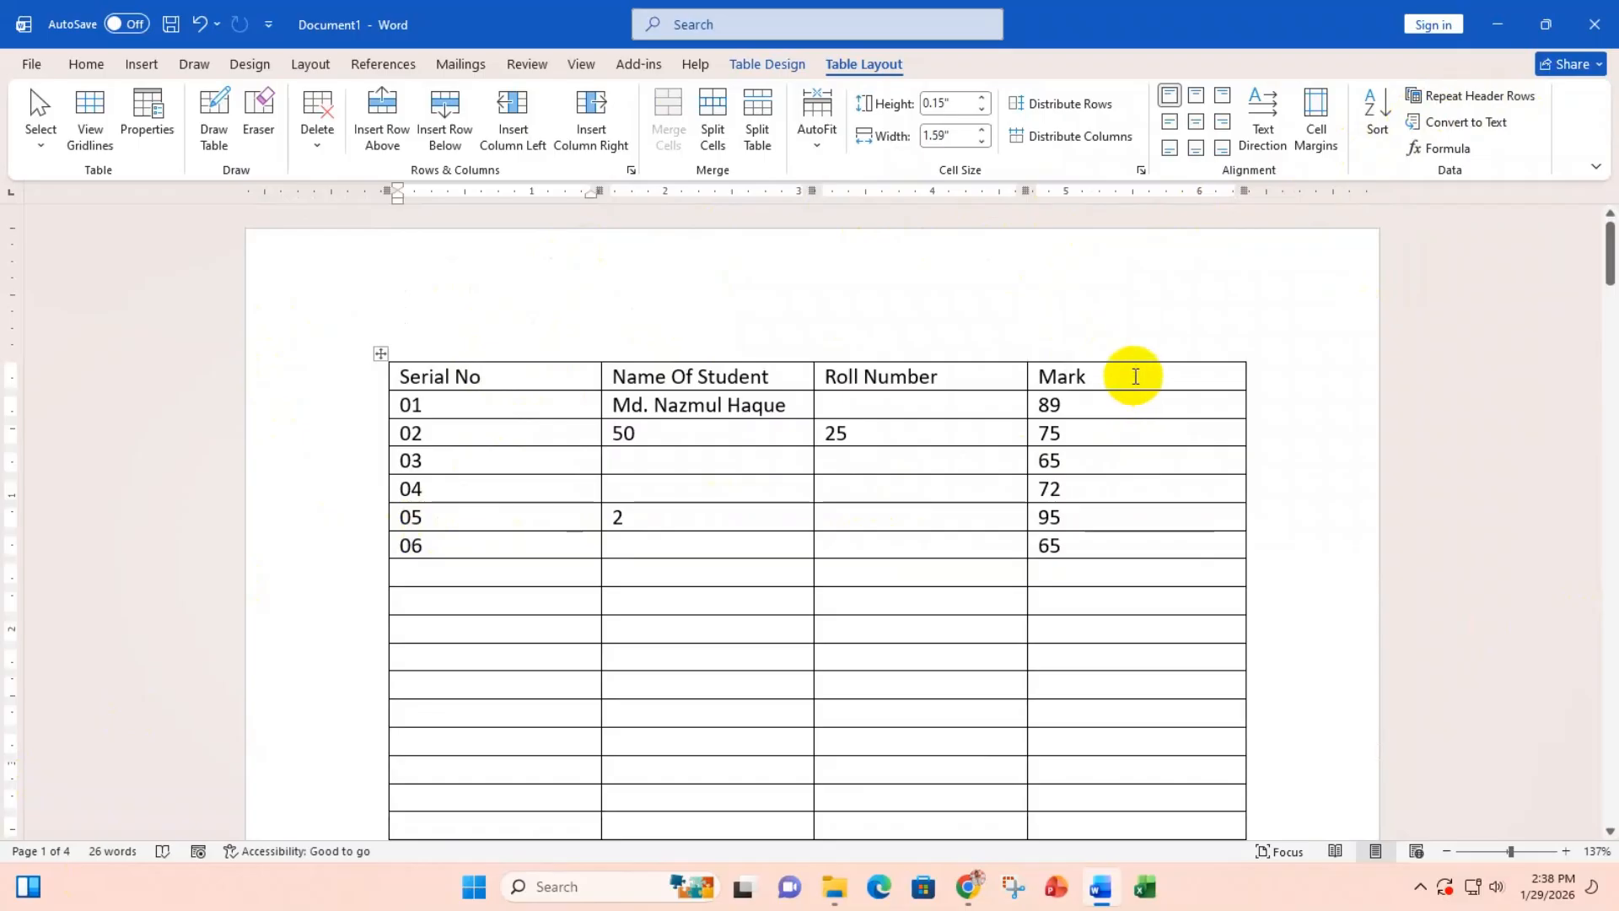
drag(1134, 376, 568, 387)
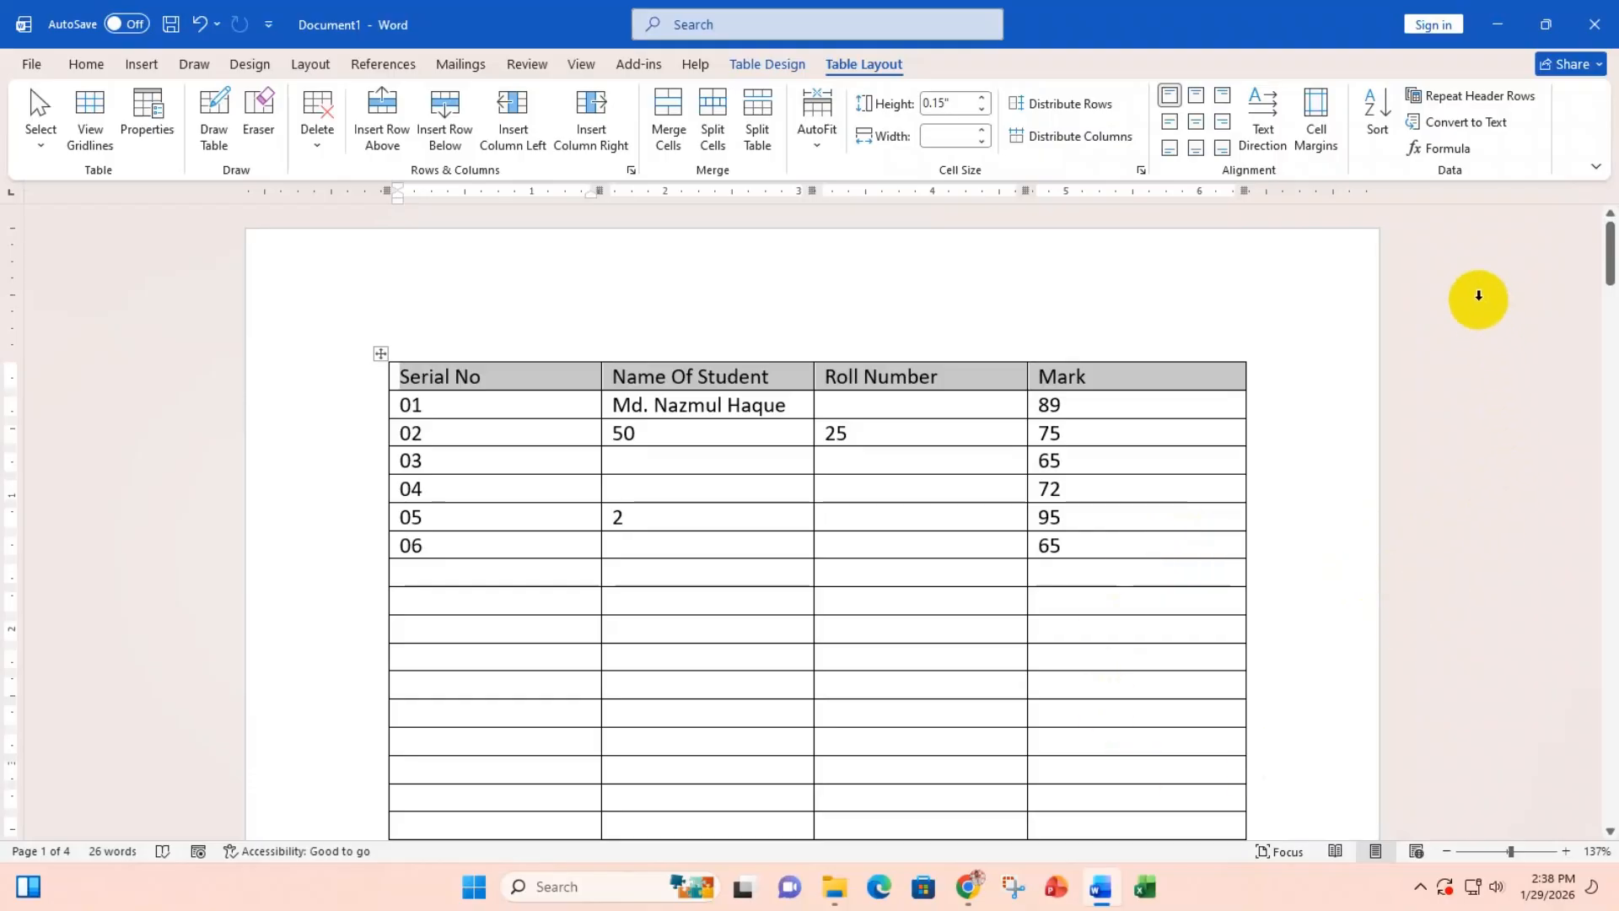
Step: Turn on Repeat Header Rows and check the repeated headings across pages 1 and 2
click(1456, 103)
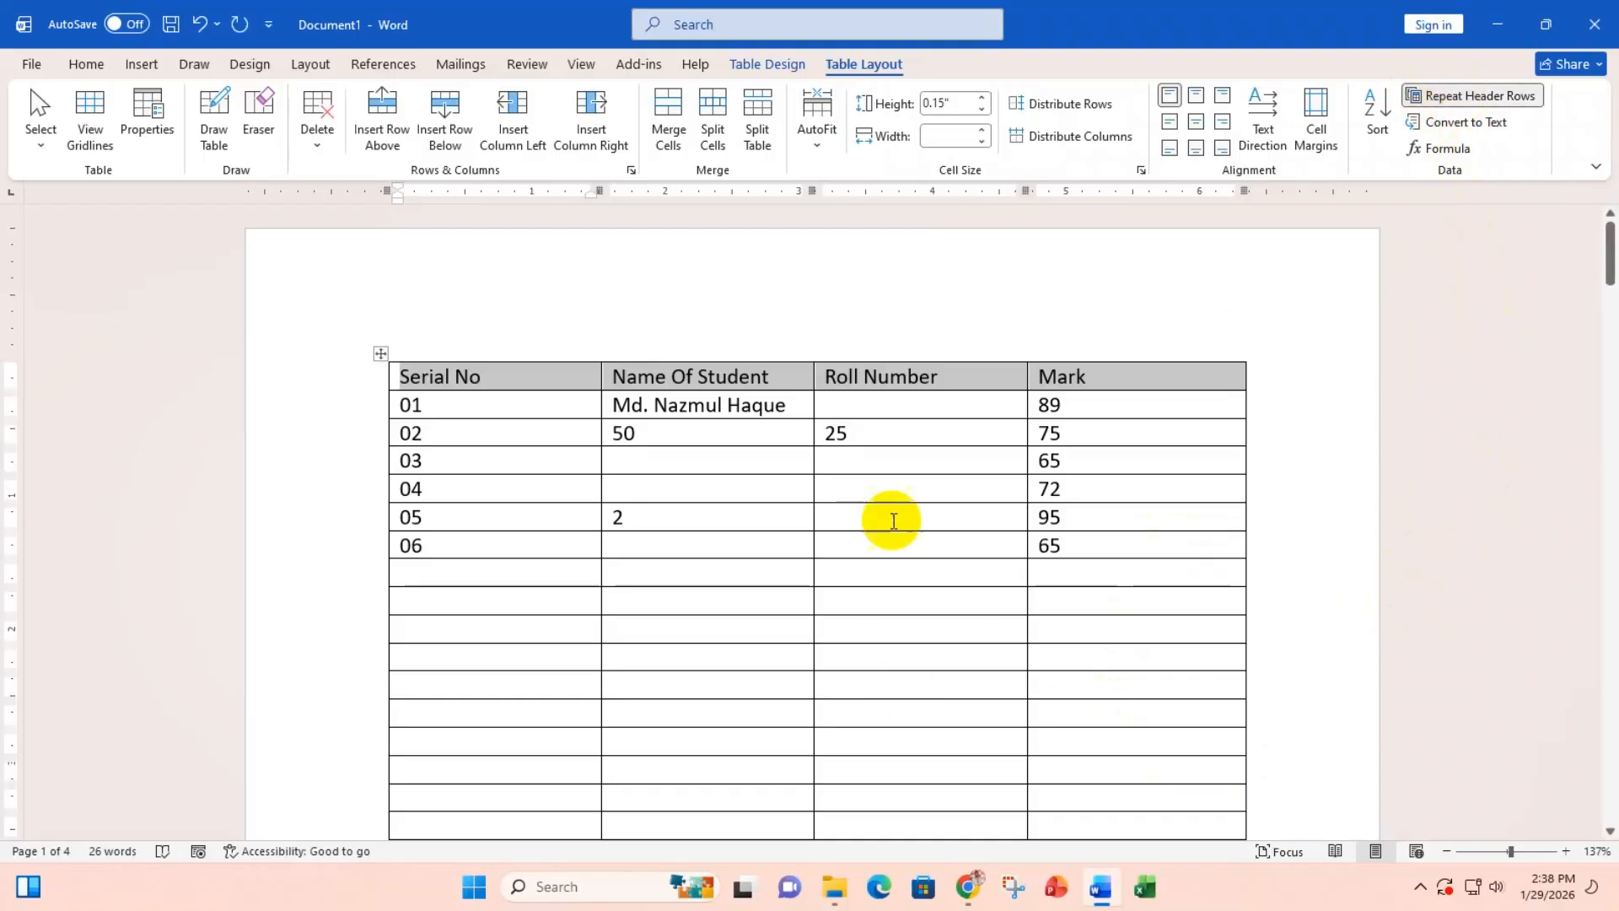
scroll(889, 489, down, 8)
scroll(891, 492, down, 8)
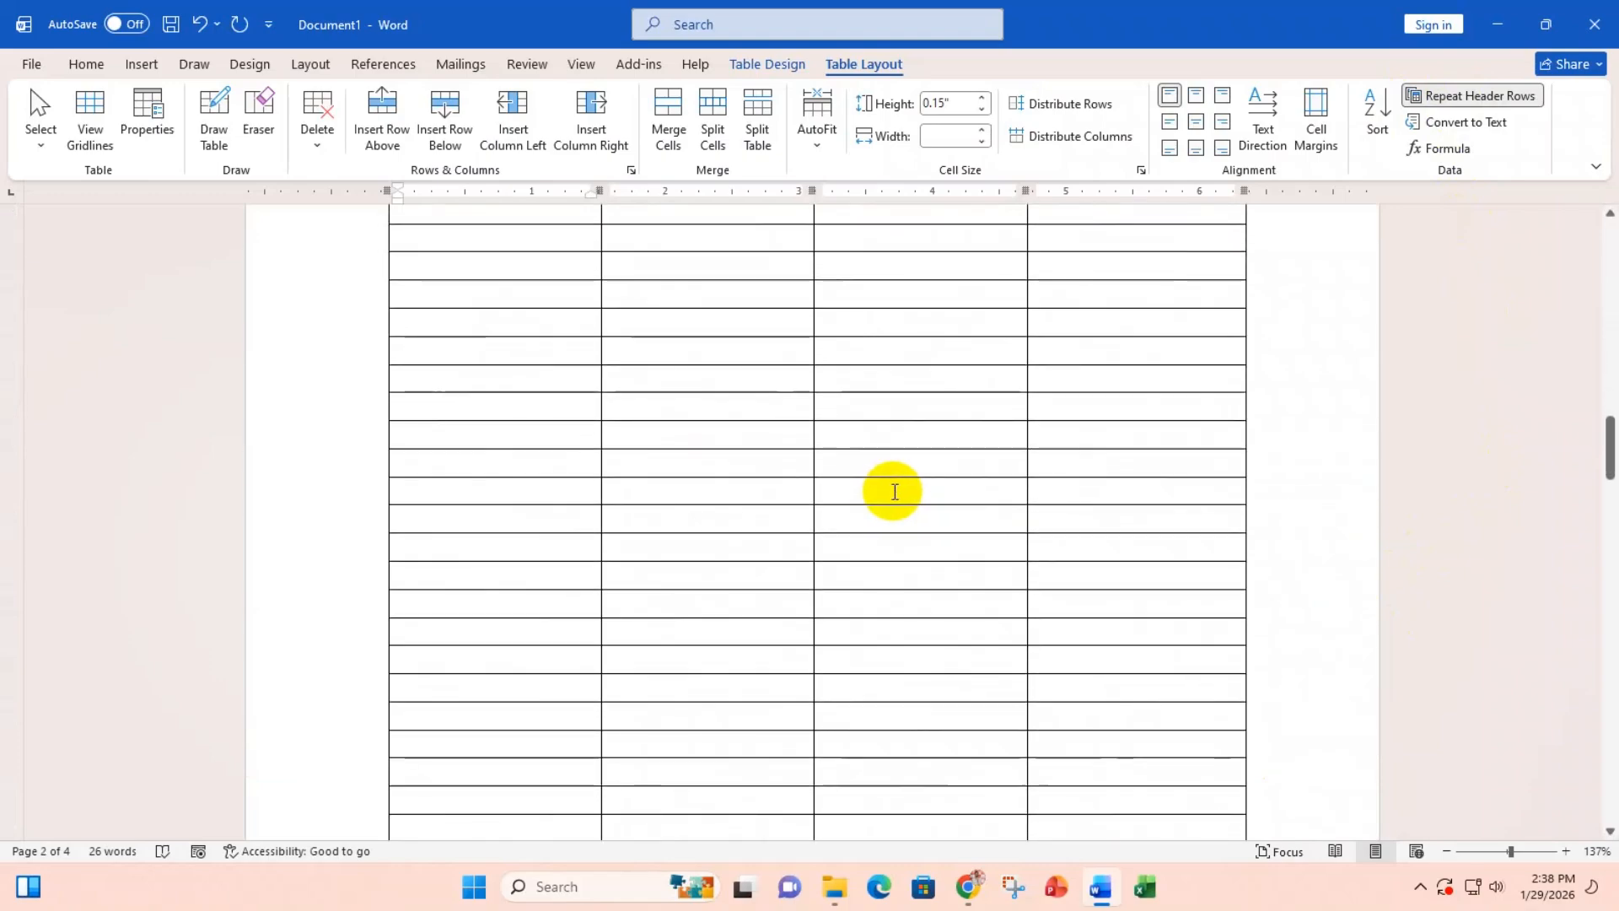
scroll(894, 492, up, 10)
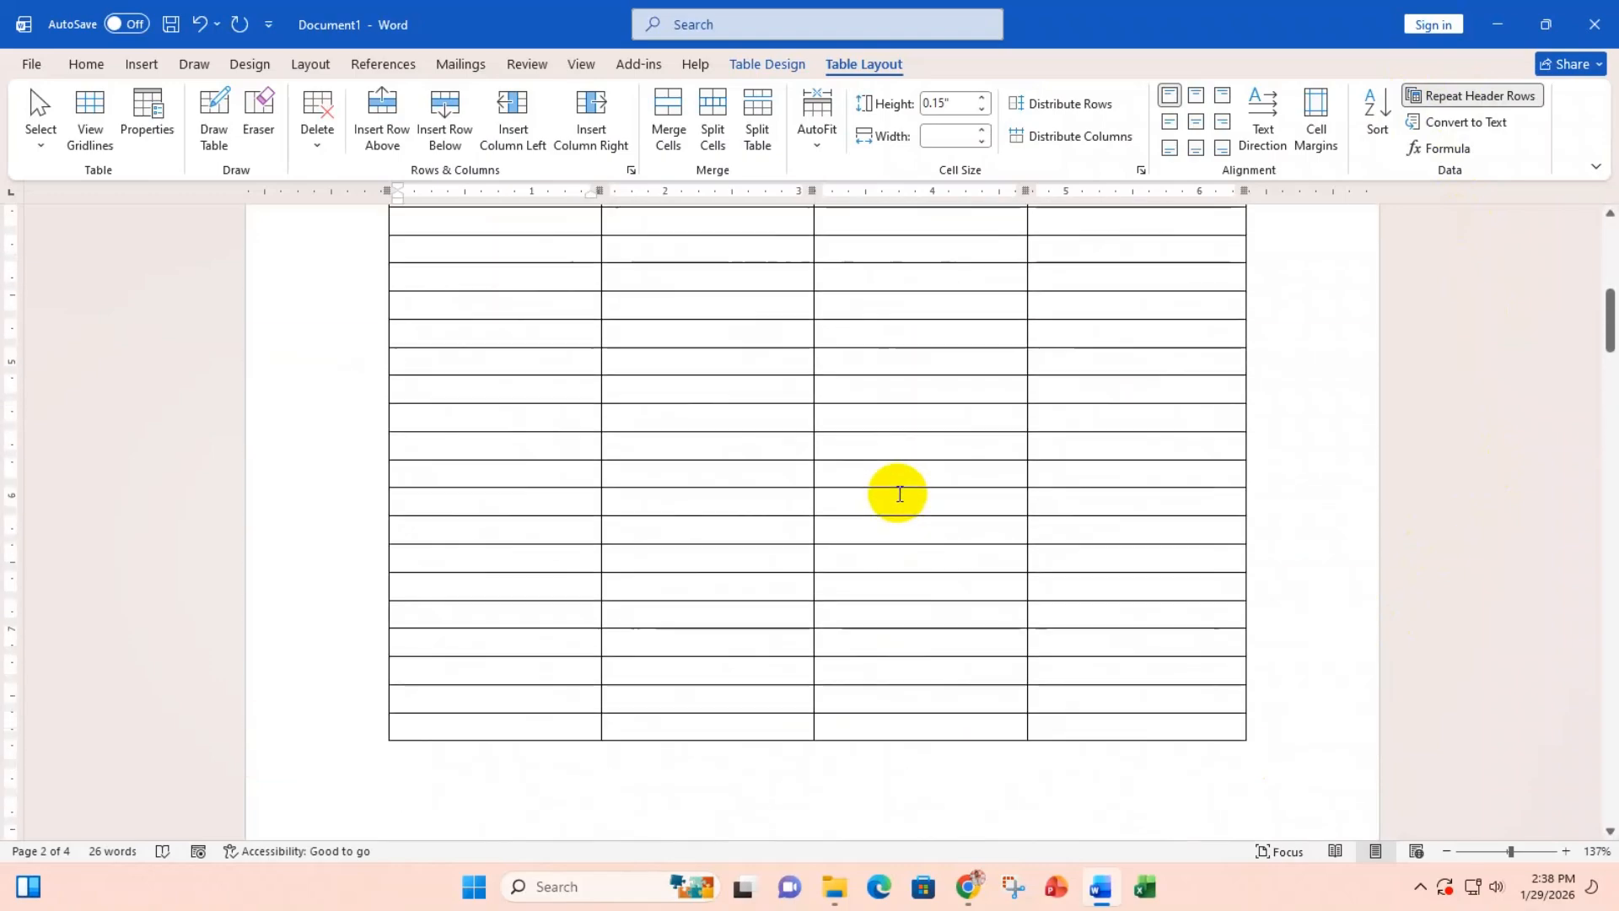
scroll(900, 493, up, 6)
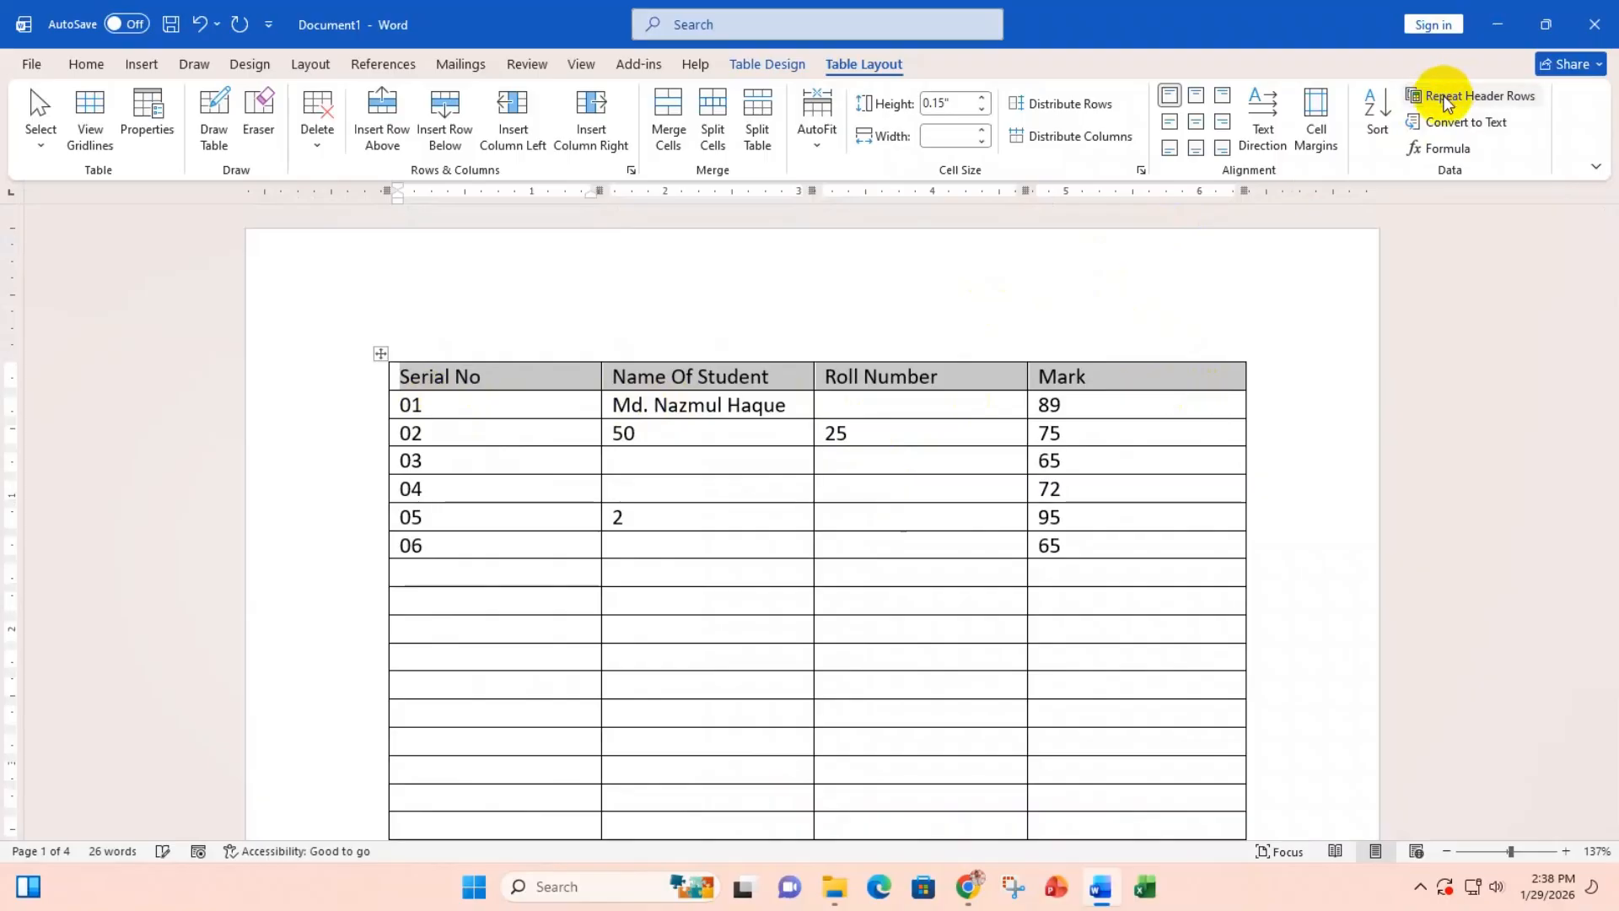
scroll(997, 516, down, 5)
scroll(997, 516, down, 6)
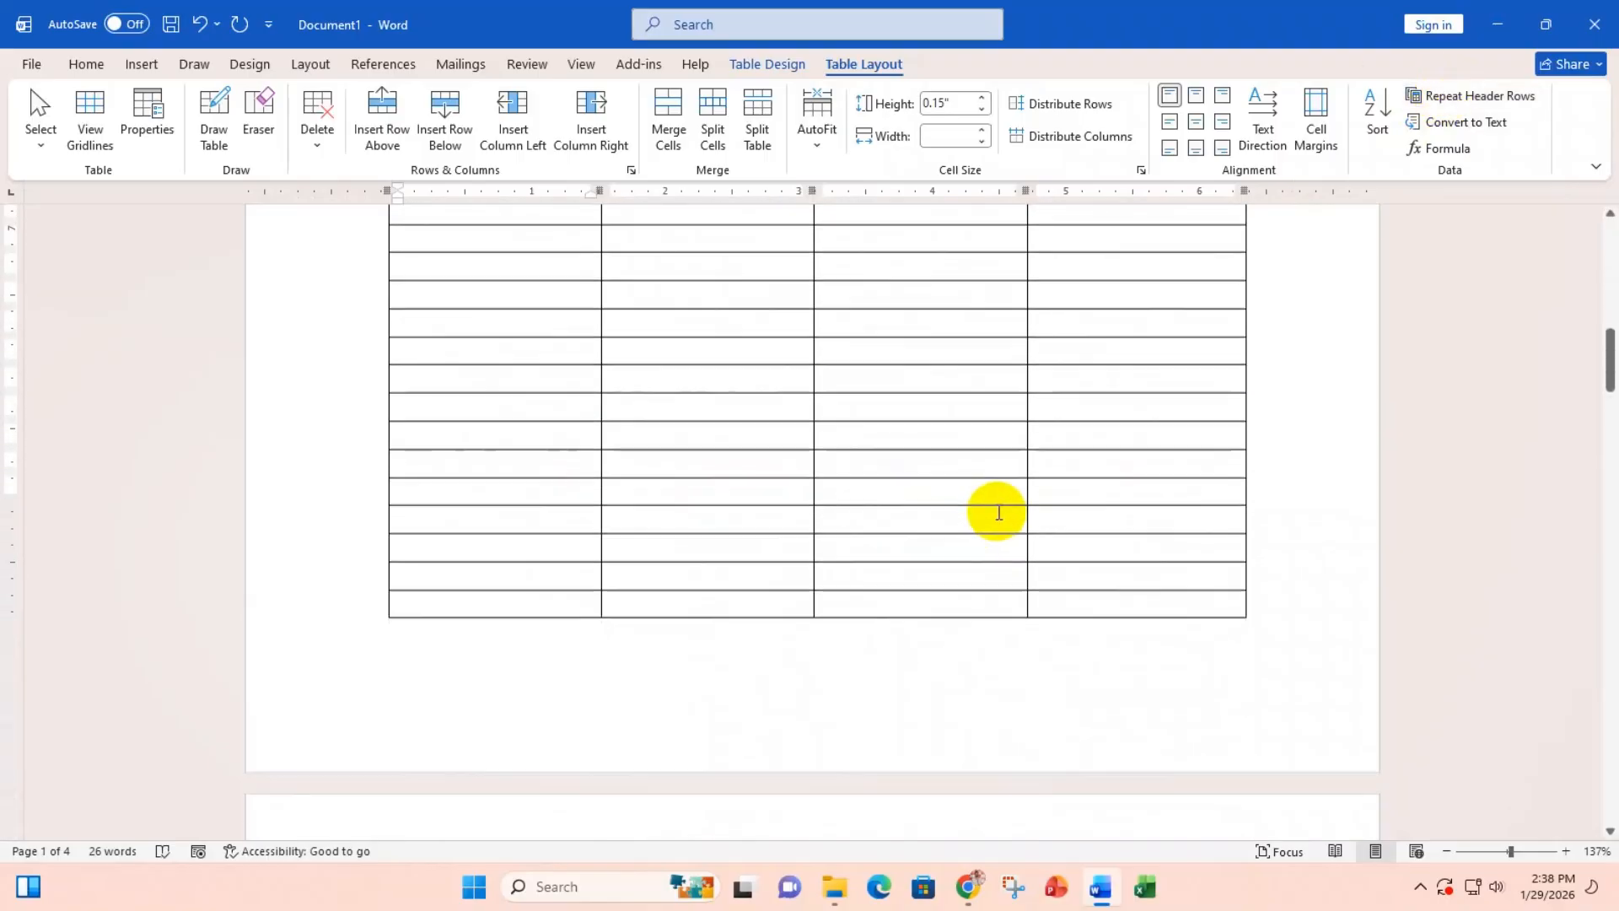
scroll(998, 512, up, 10)
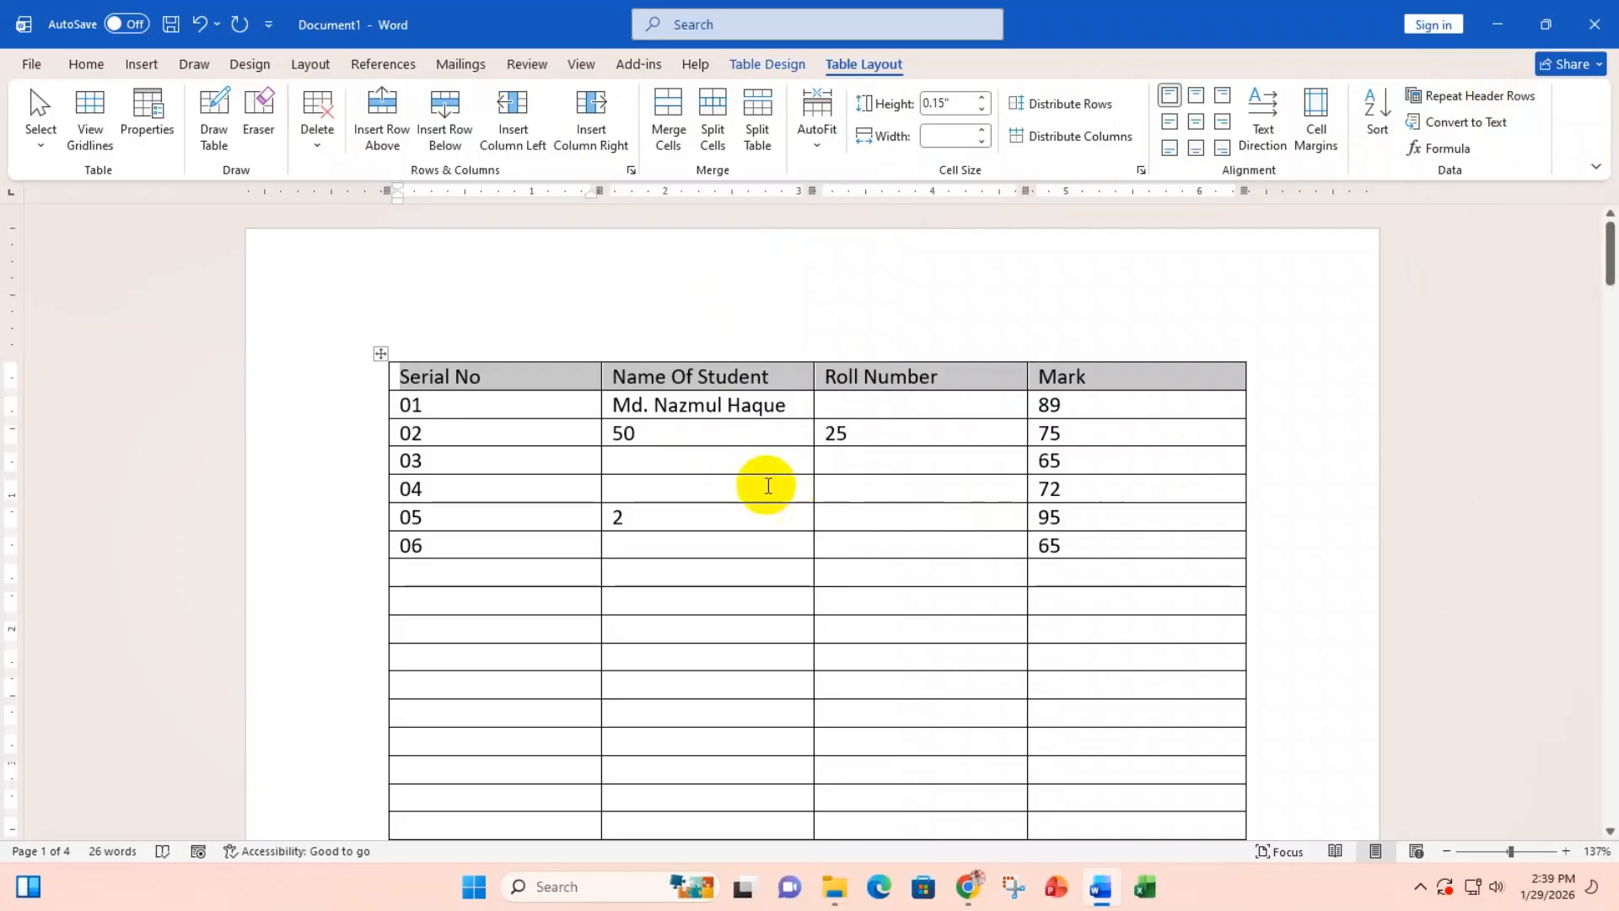
click(650, 435)
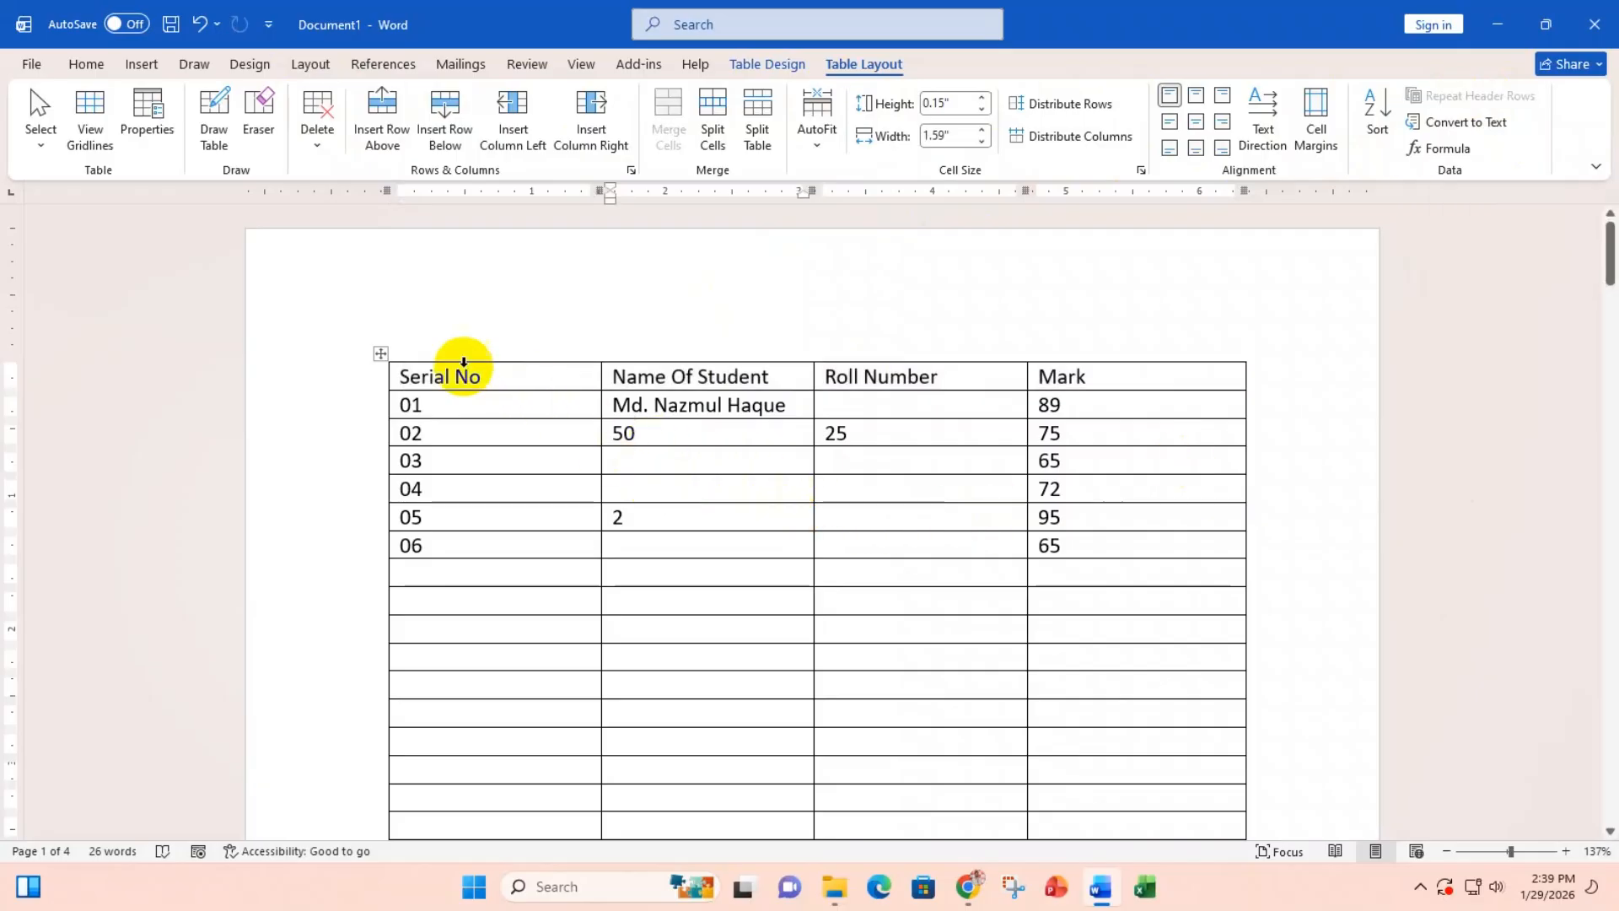
click(317, 149)
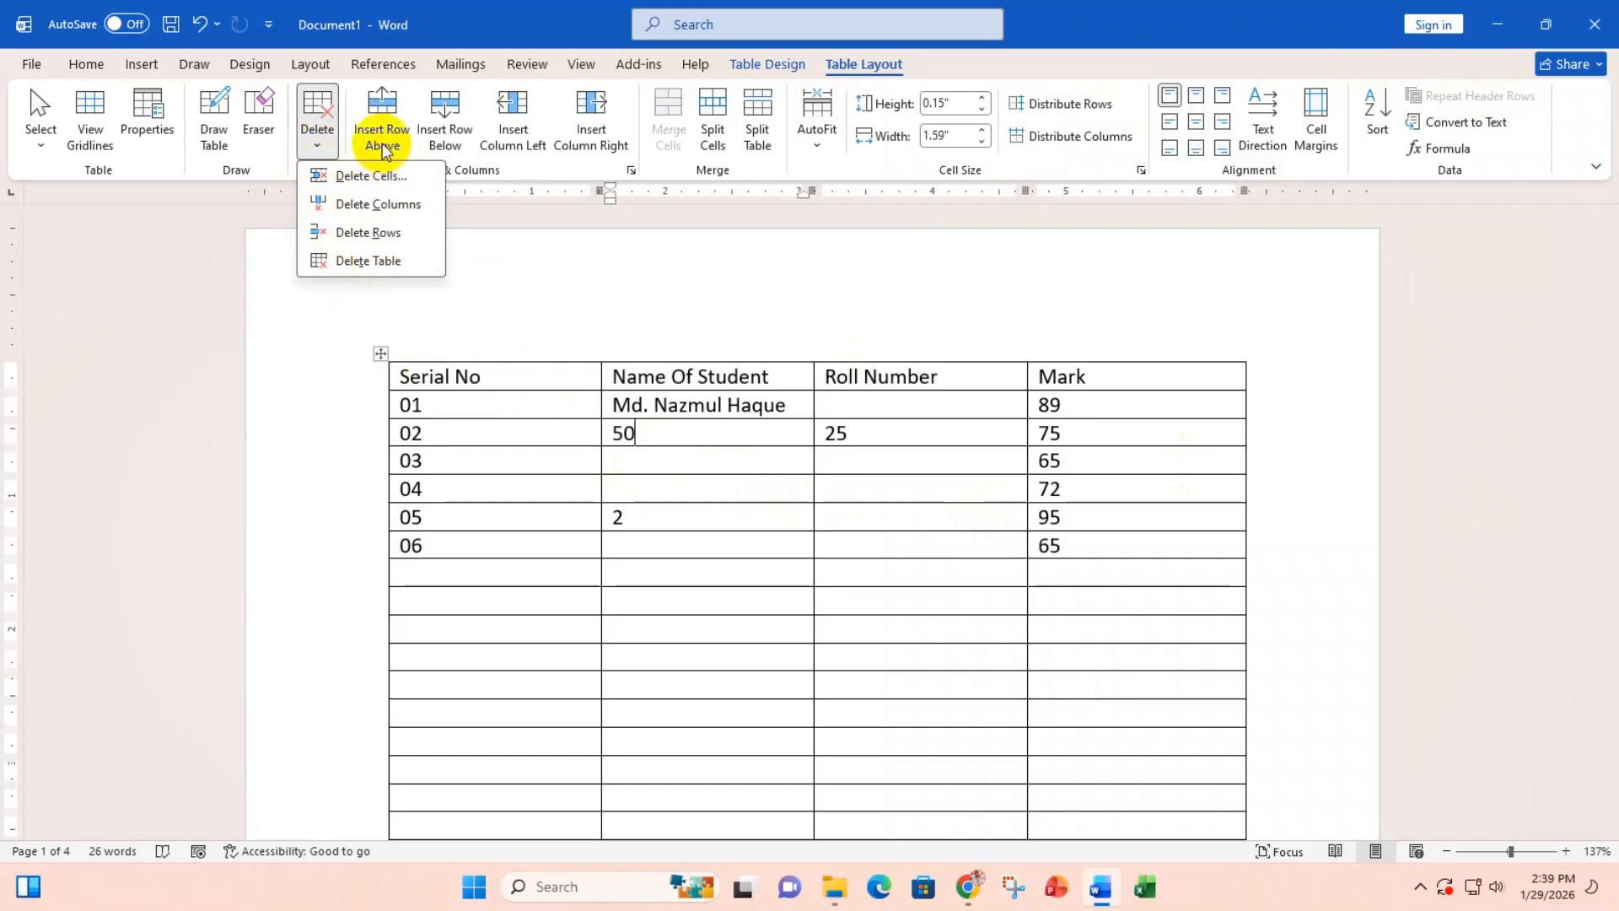
click(661, 467)
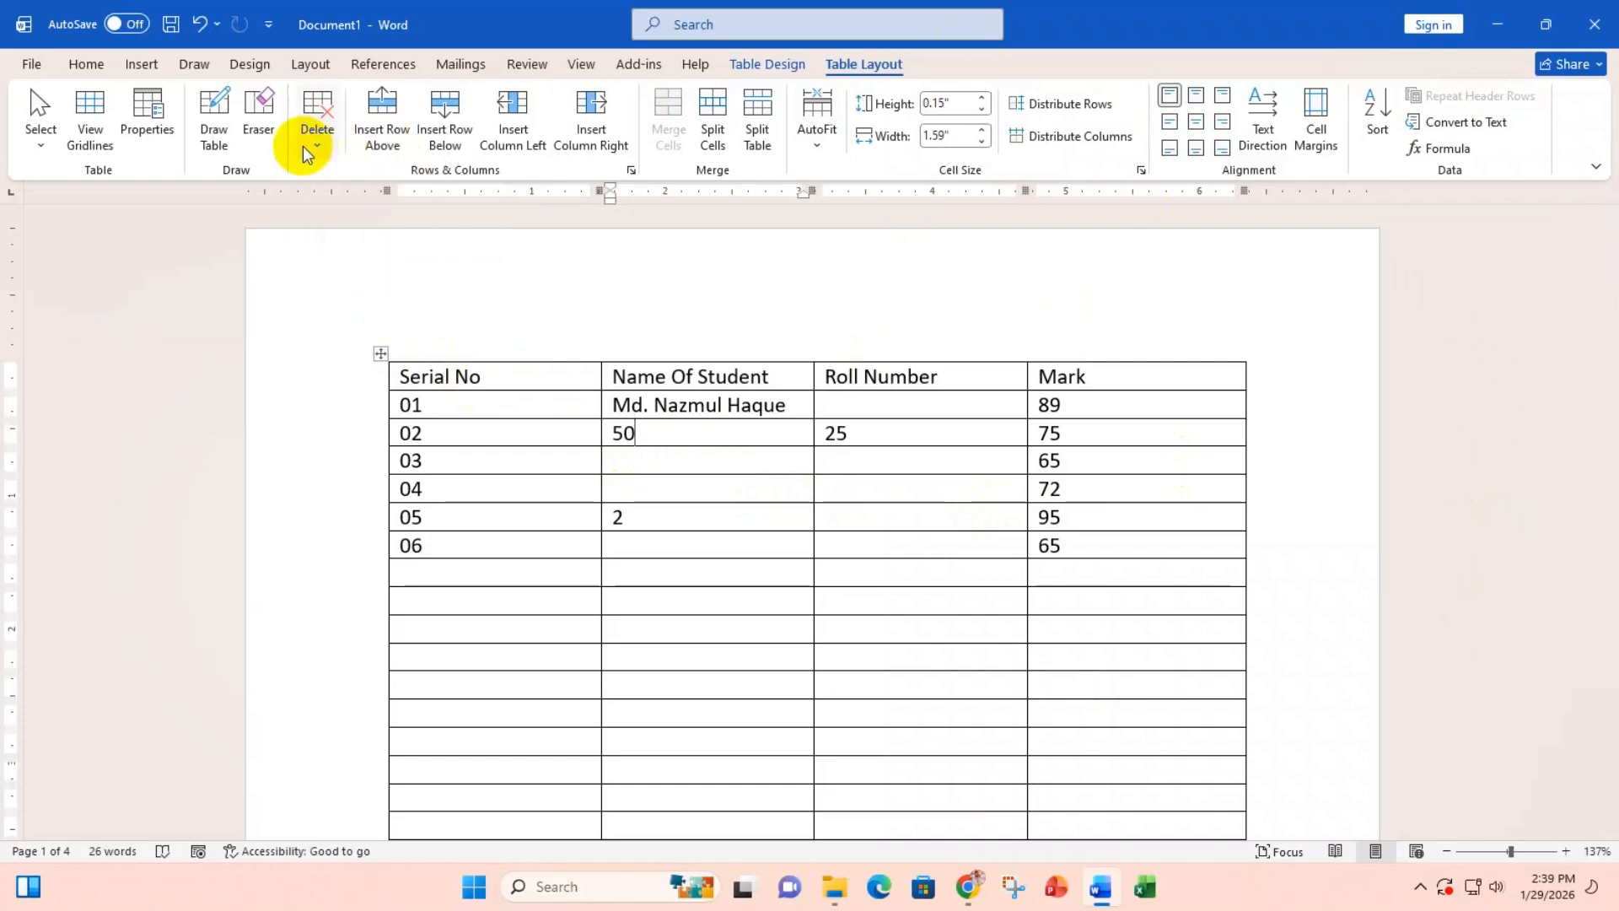
Step: Erase inner borders in the Mark and Serial No columns and around rows 05–06
click(266, 109)
scroll(585, 625, down, 3)
mouse_move(659, 407)
mouse_down()
mouse_move(676, 549)
mouse_move(880, 638)
mouse_up()
drag(668, 424, 1080, 645)
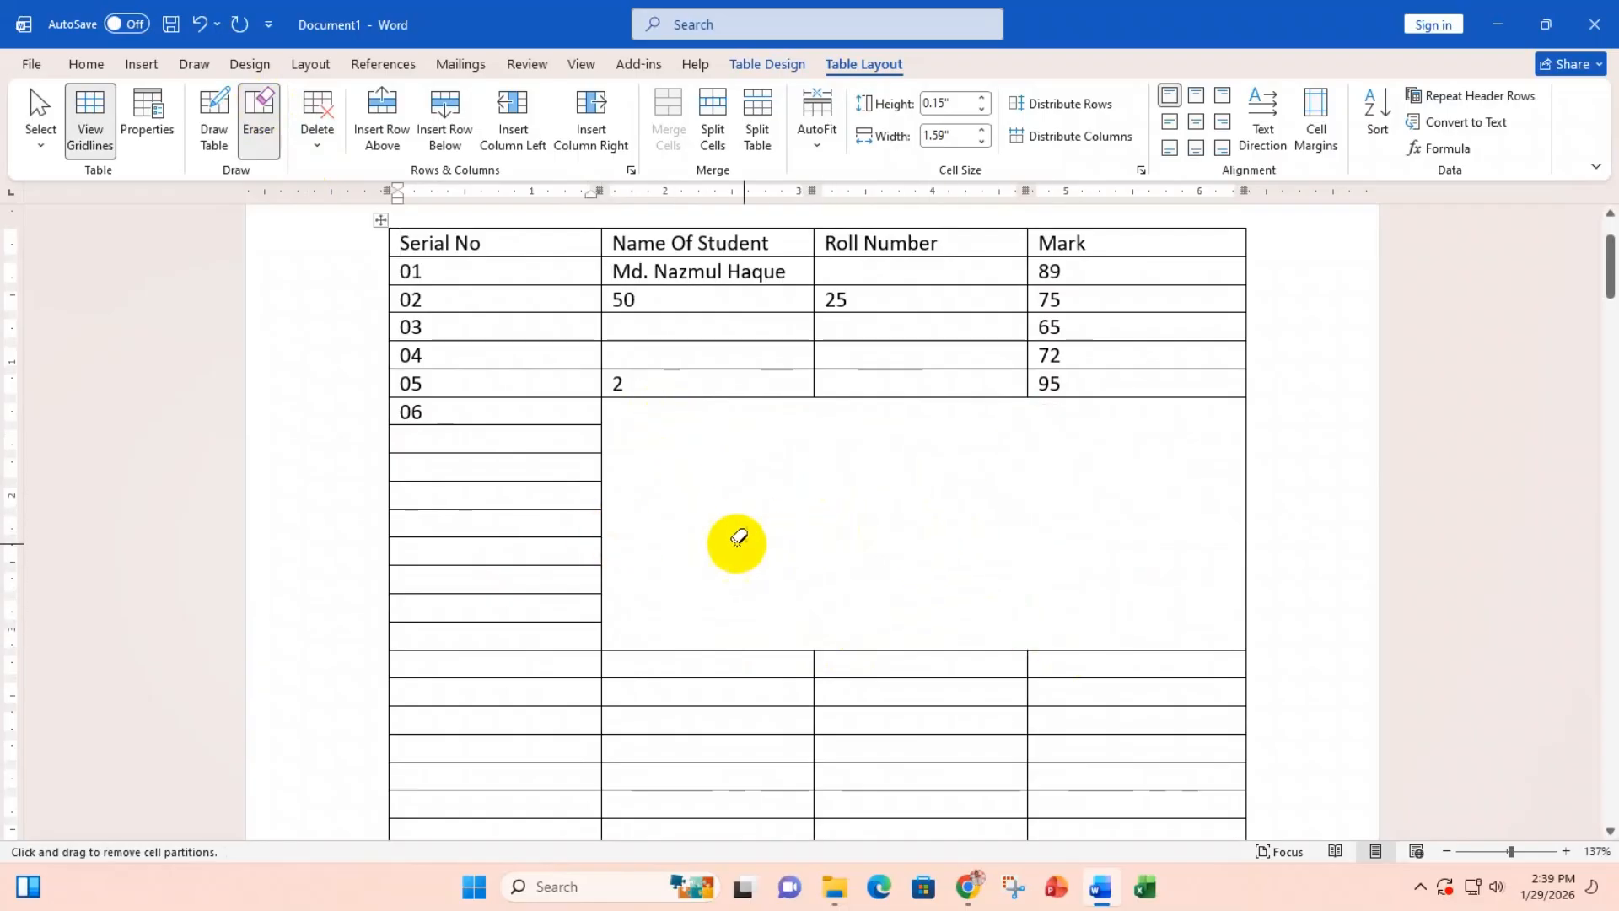
mouse_move(321, 459)
mouse_down()
mouse_move(892, 607)
mouse_move(939, 604)
mouse_move(281, 463)
mouse_up()
mouse_move(770, 564)
mouse_down()
mouse_move(245, 394)
mouse_move(438, 477)
mouse_move(1362, 694)
mouse_up()
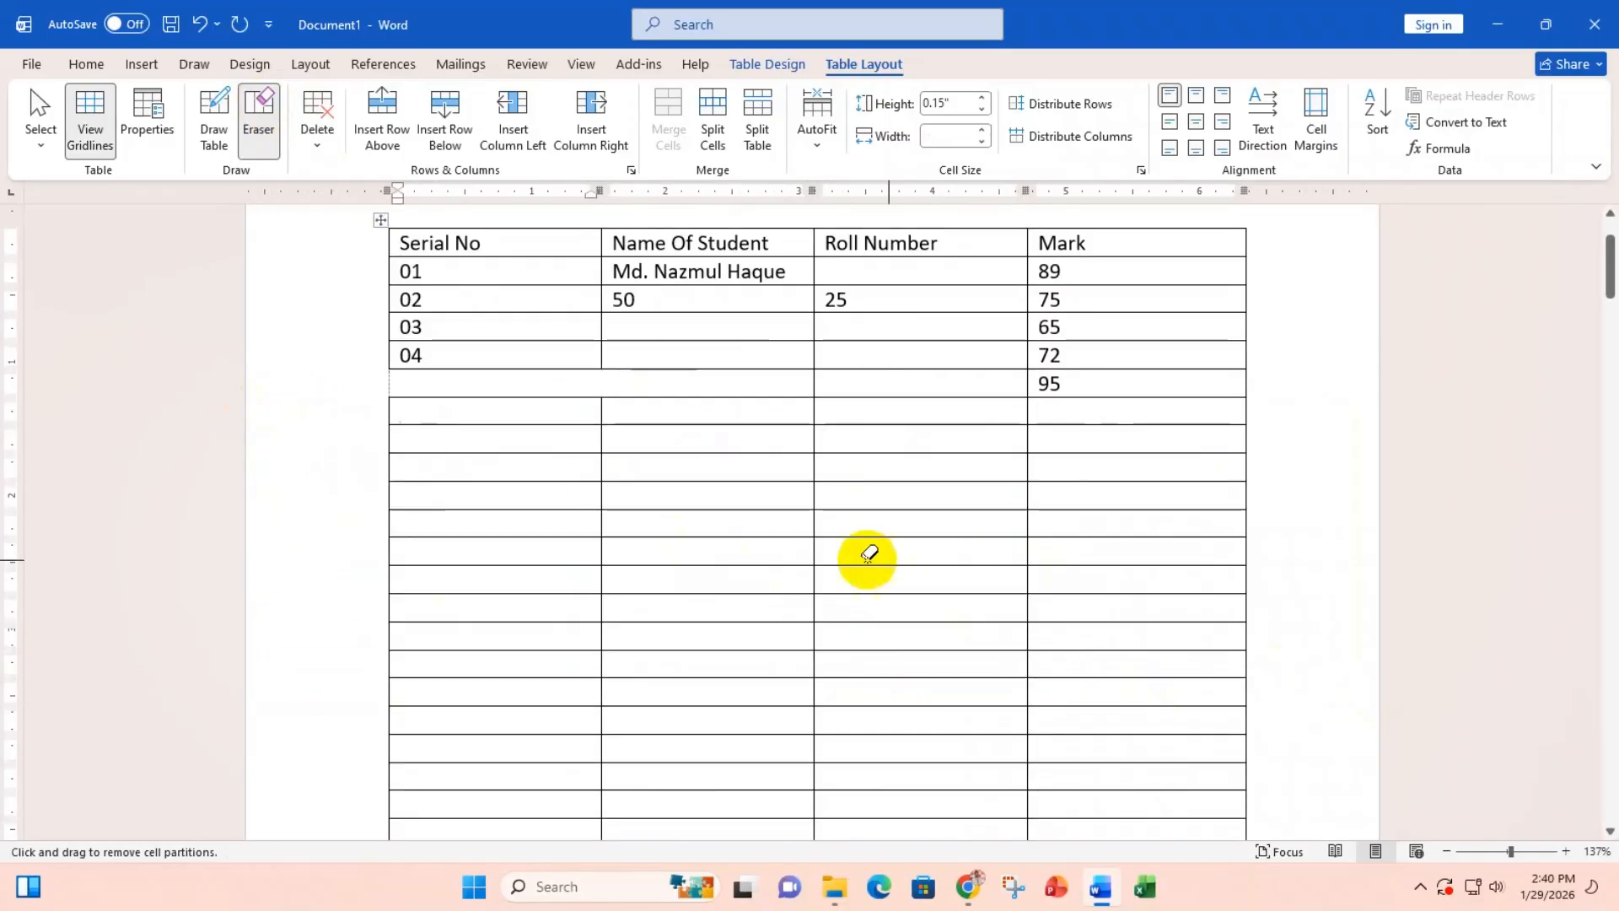
drag(354, 378, 1105, 553)
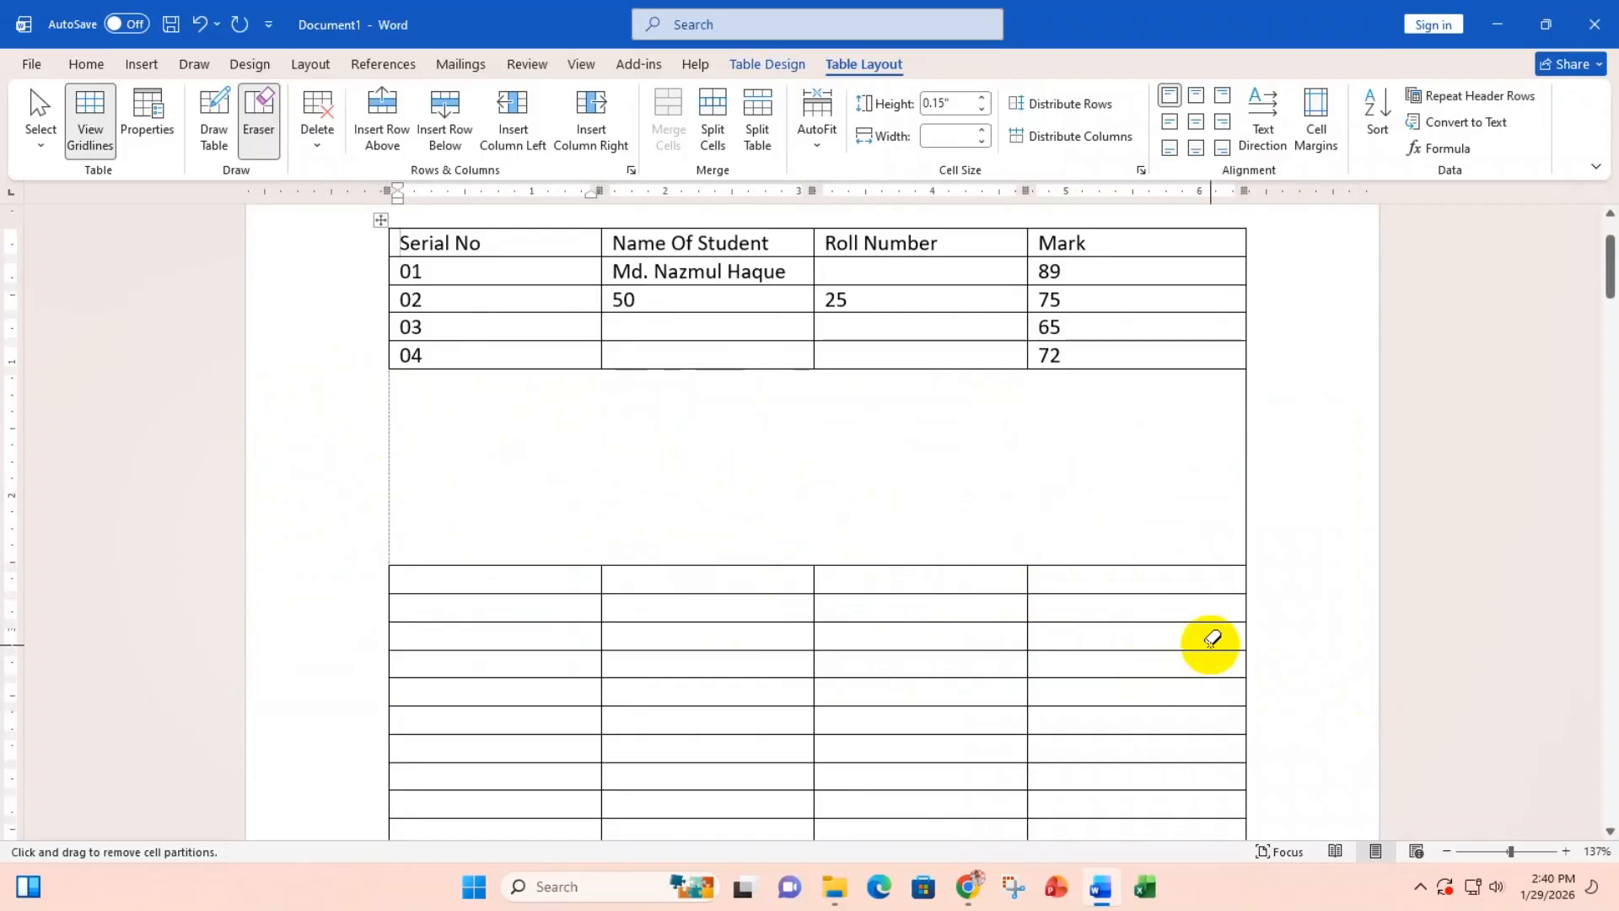
Step: Undo two oversized erasures, then merge the lower Name and Roll Number cells
drag(1210, 646, 159, 245)
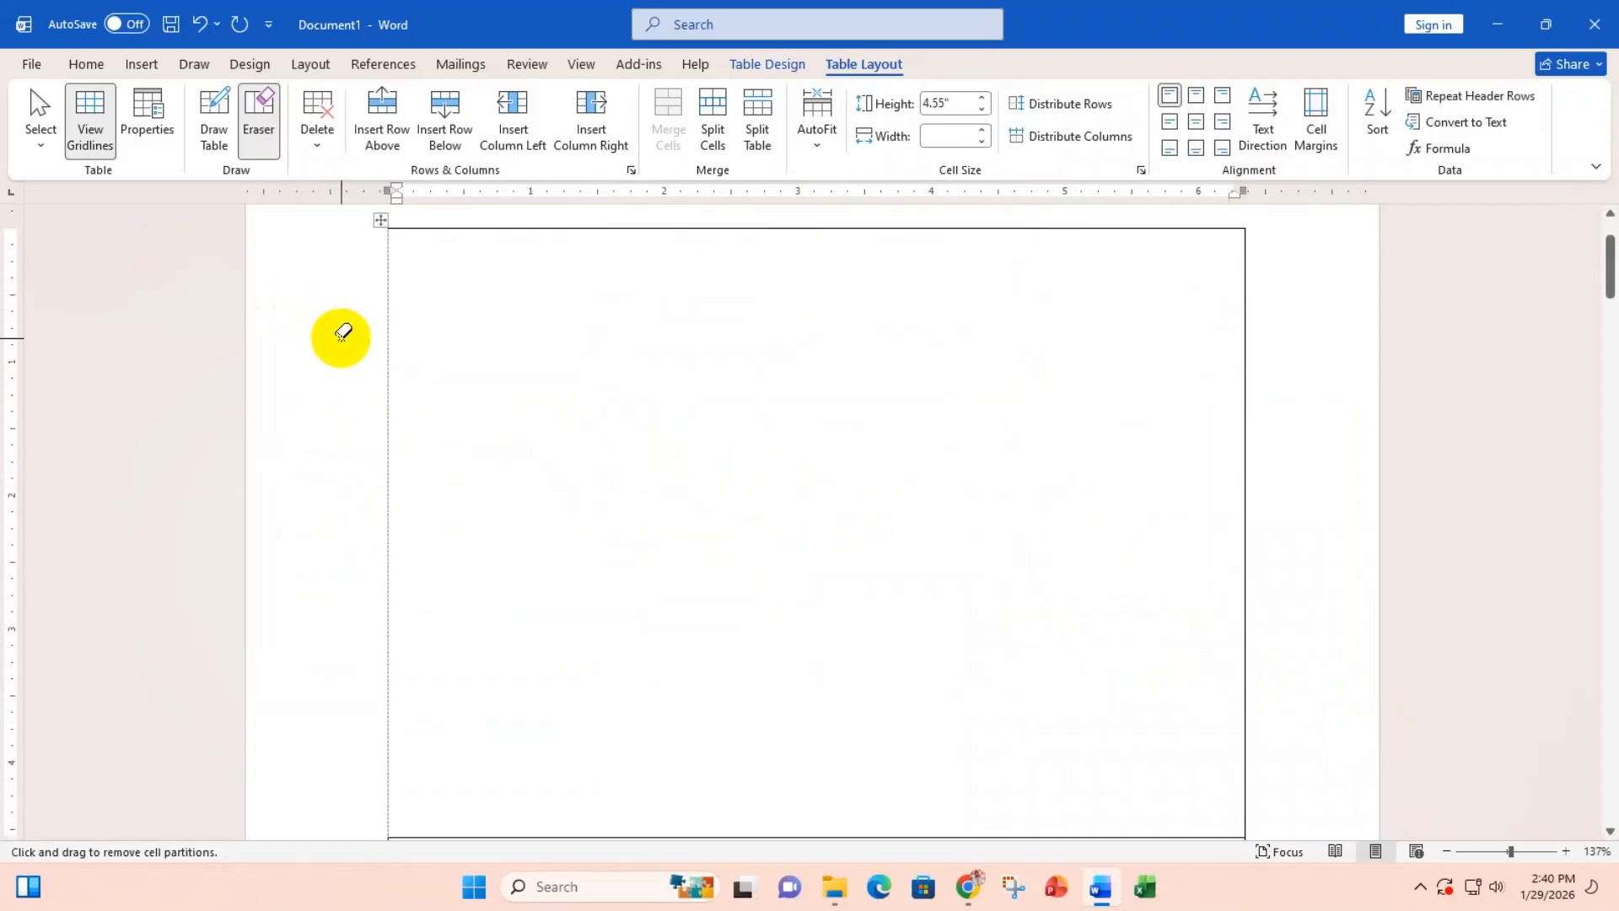
key(ctrl+z)
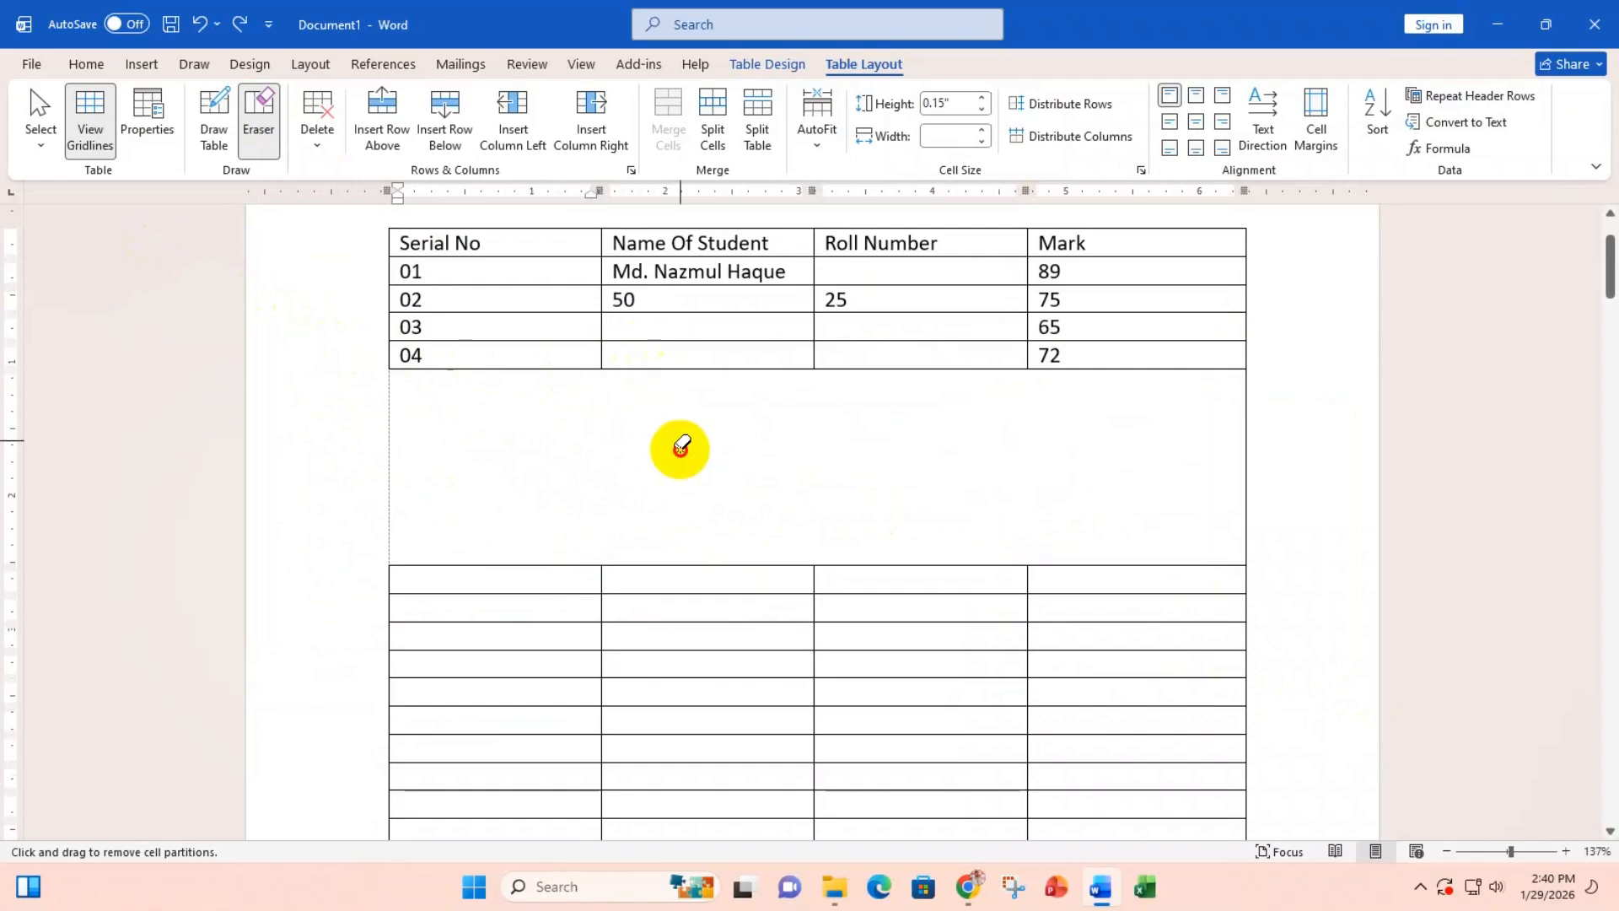
key(ctrl+z)
drag(951, 552, 799, 713)
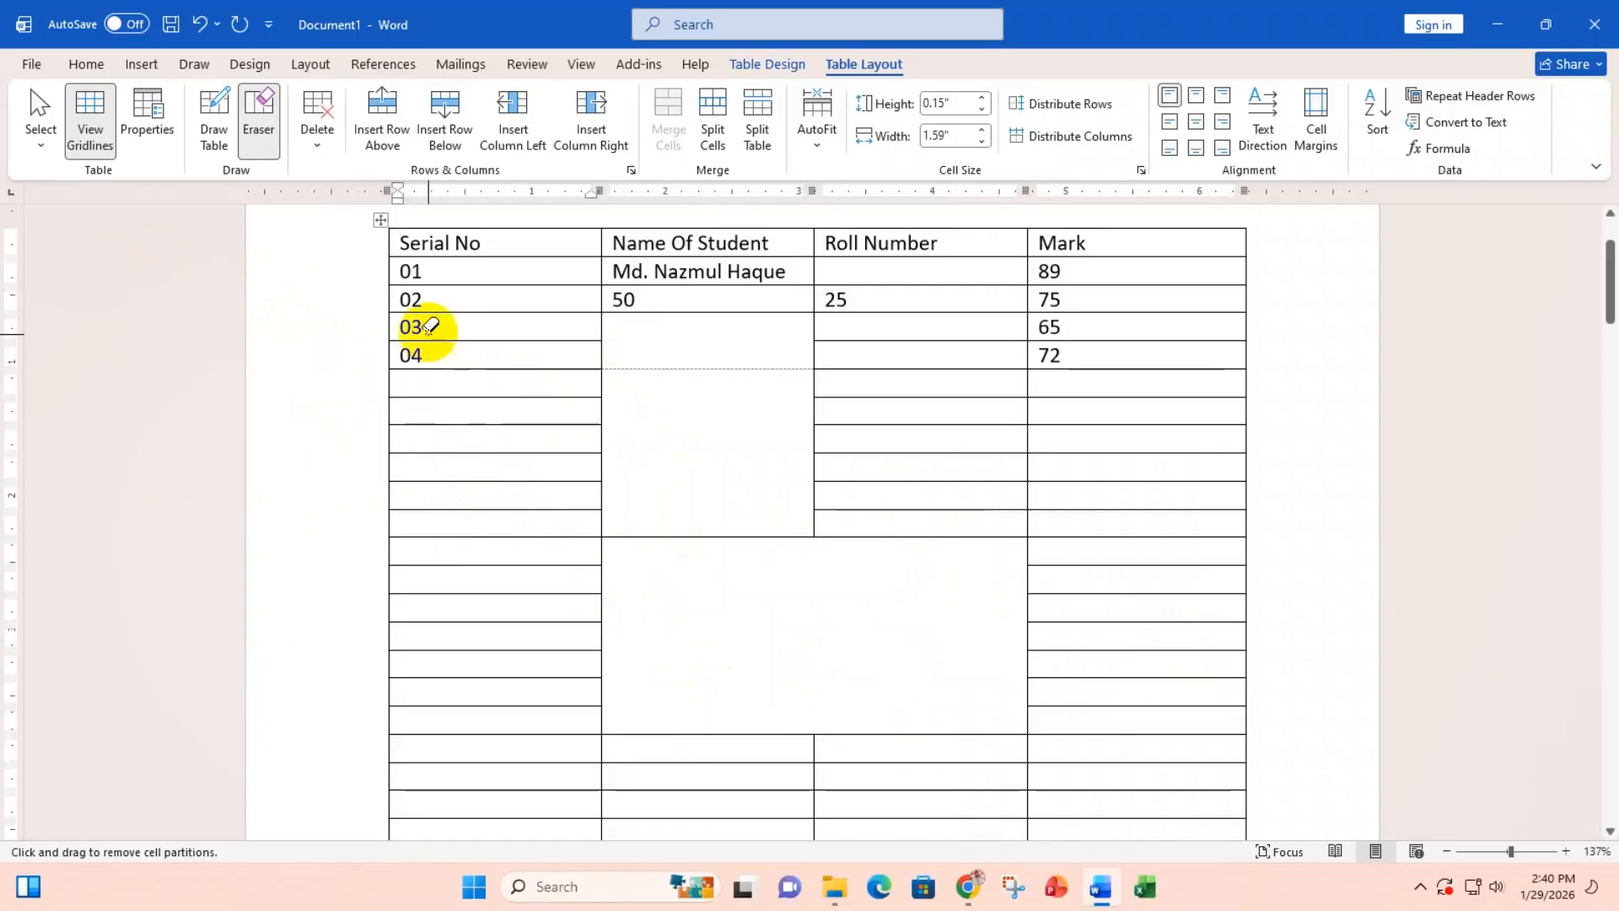
Step: With Draw Table, redraw nine horizontal row borders across the merged Name and Roll Number cells
click(217, 126)
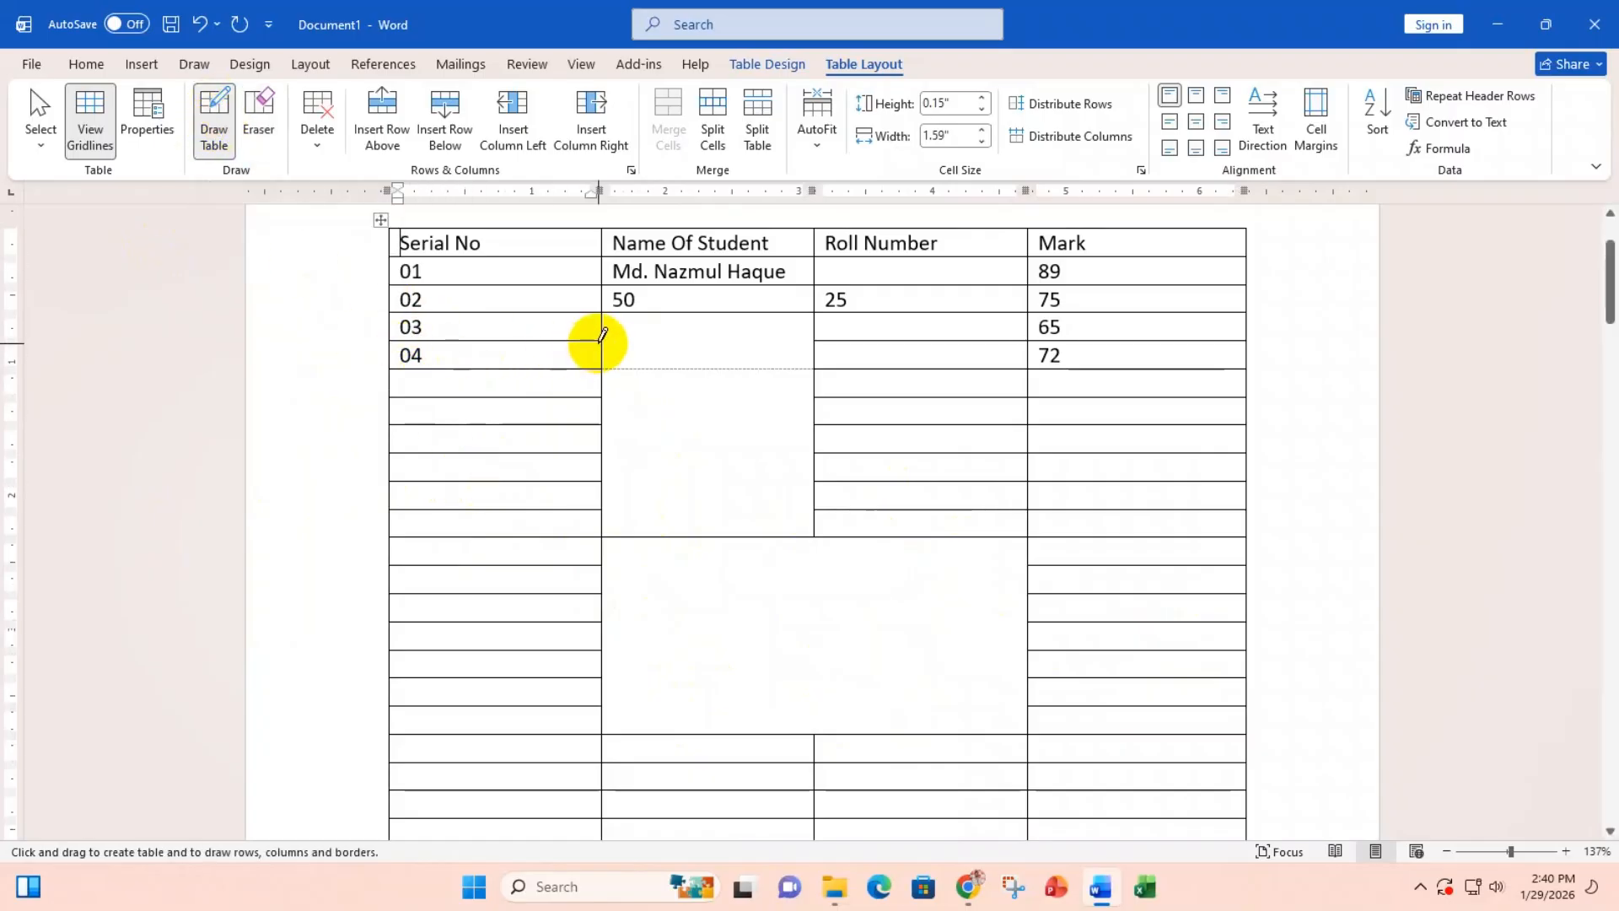
drag(597, 335, 824, 333)
drag(525, 369, 945, 365)
drag(474, 396, 832, 393)
drag(484, 424, 869, 425)
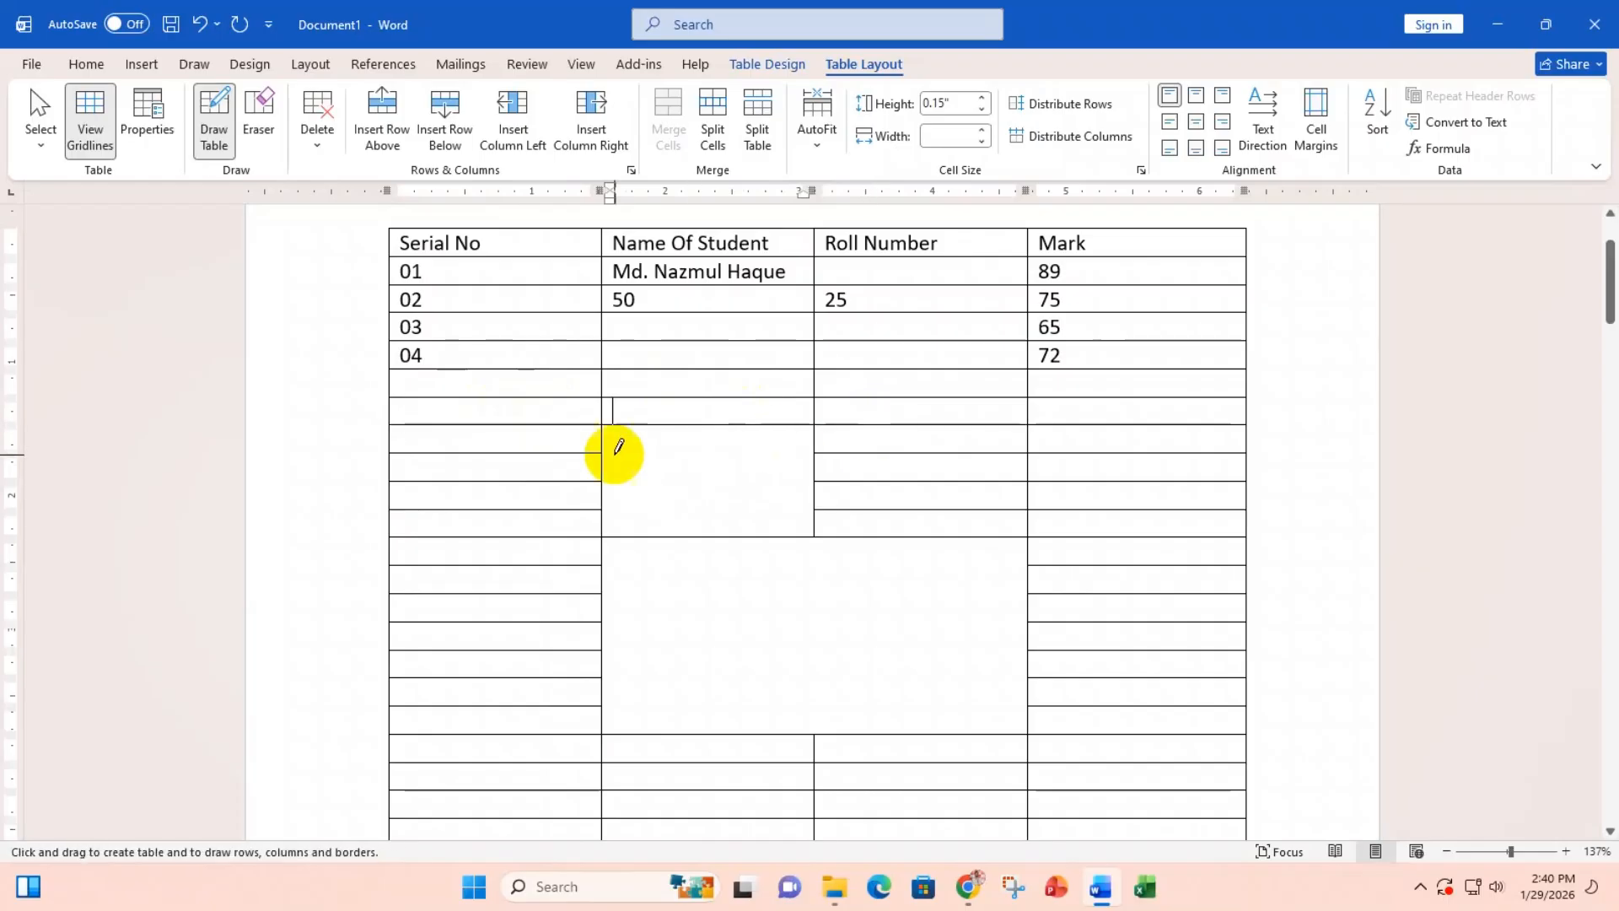
drag(528, 453, 857, 454)
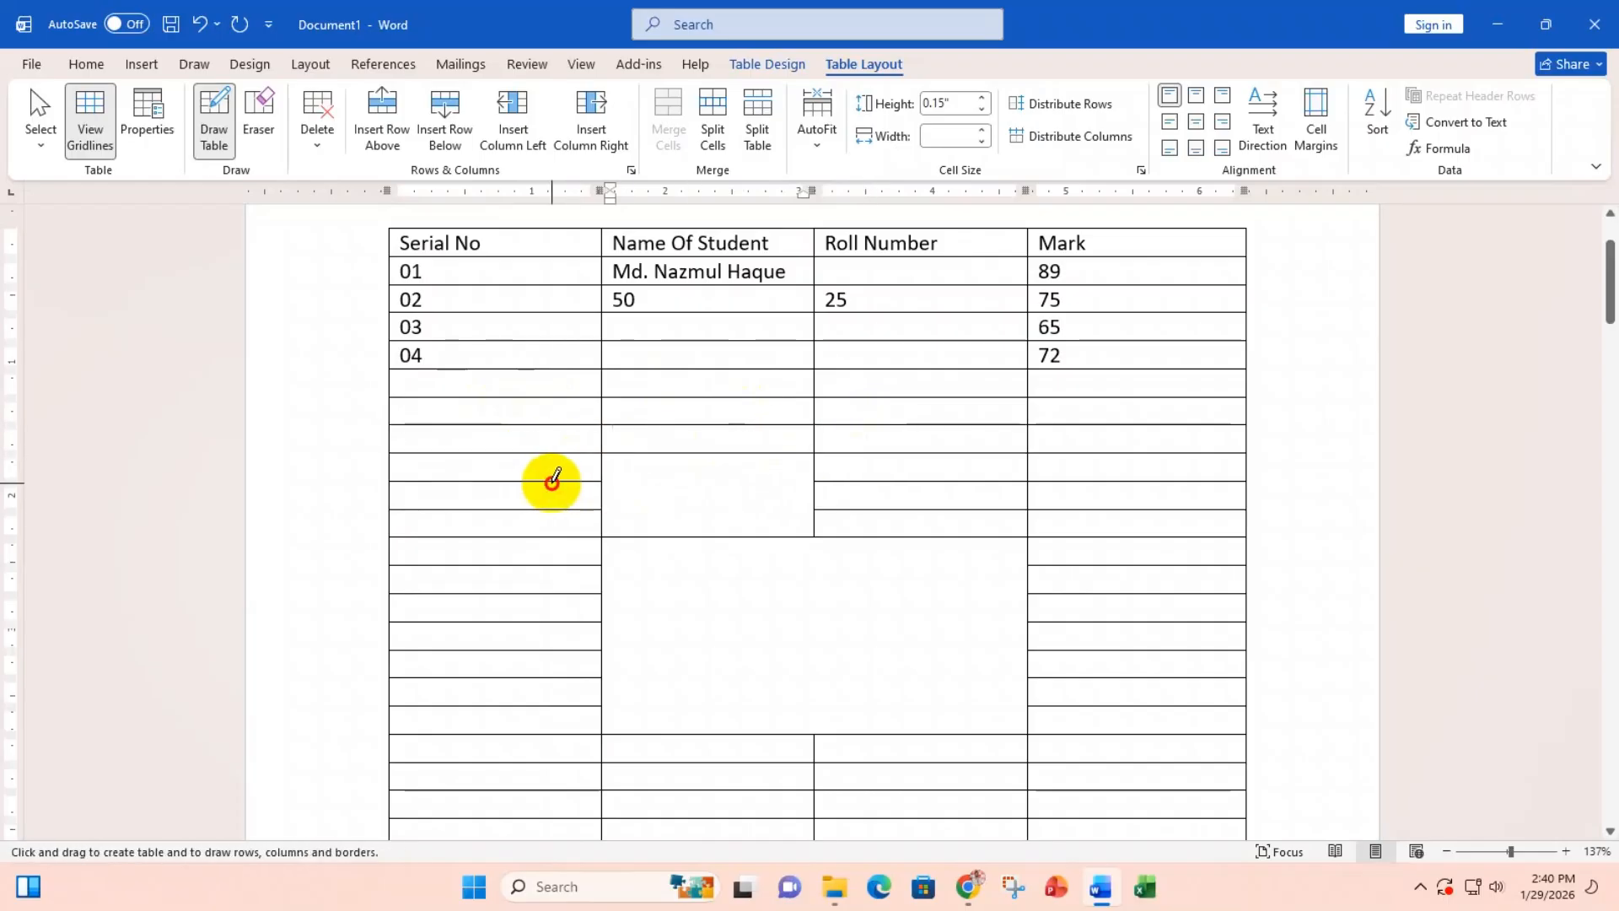
drag(552, 481, 877, 479)
mouse_move(567, 508)
mouse_down()
mouse_move(866, 508)
mouse_move(813, 560)
mouse_move(813, 732)
mouse_up()
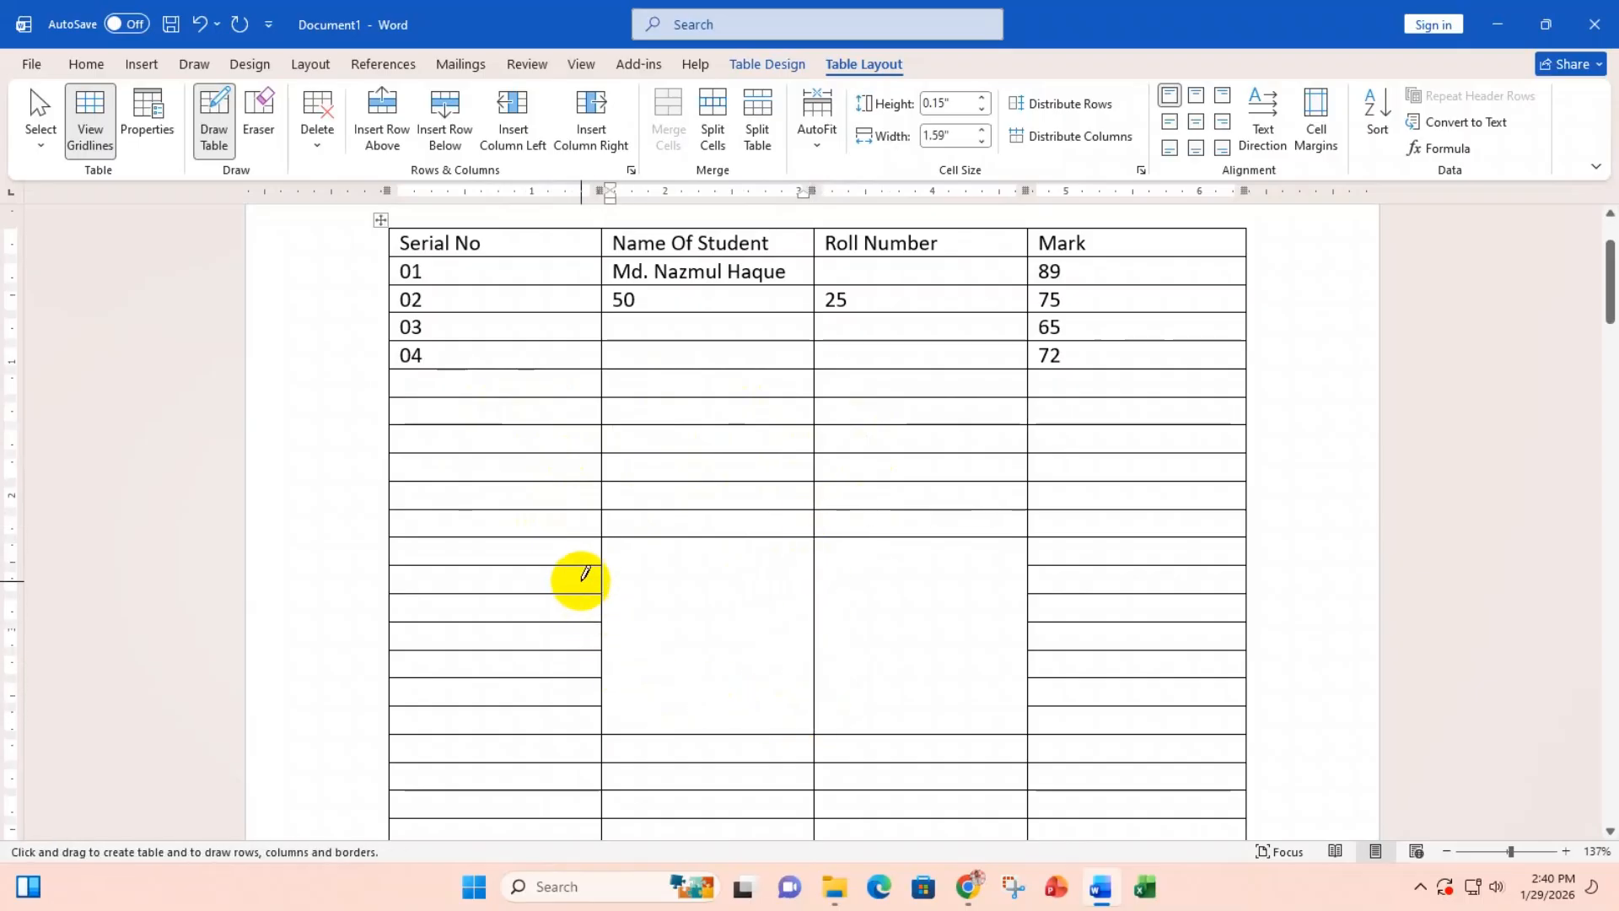
drag(585, 566, 936, 593)
drag(513, 621, 1030, 623)
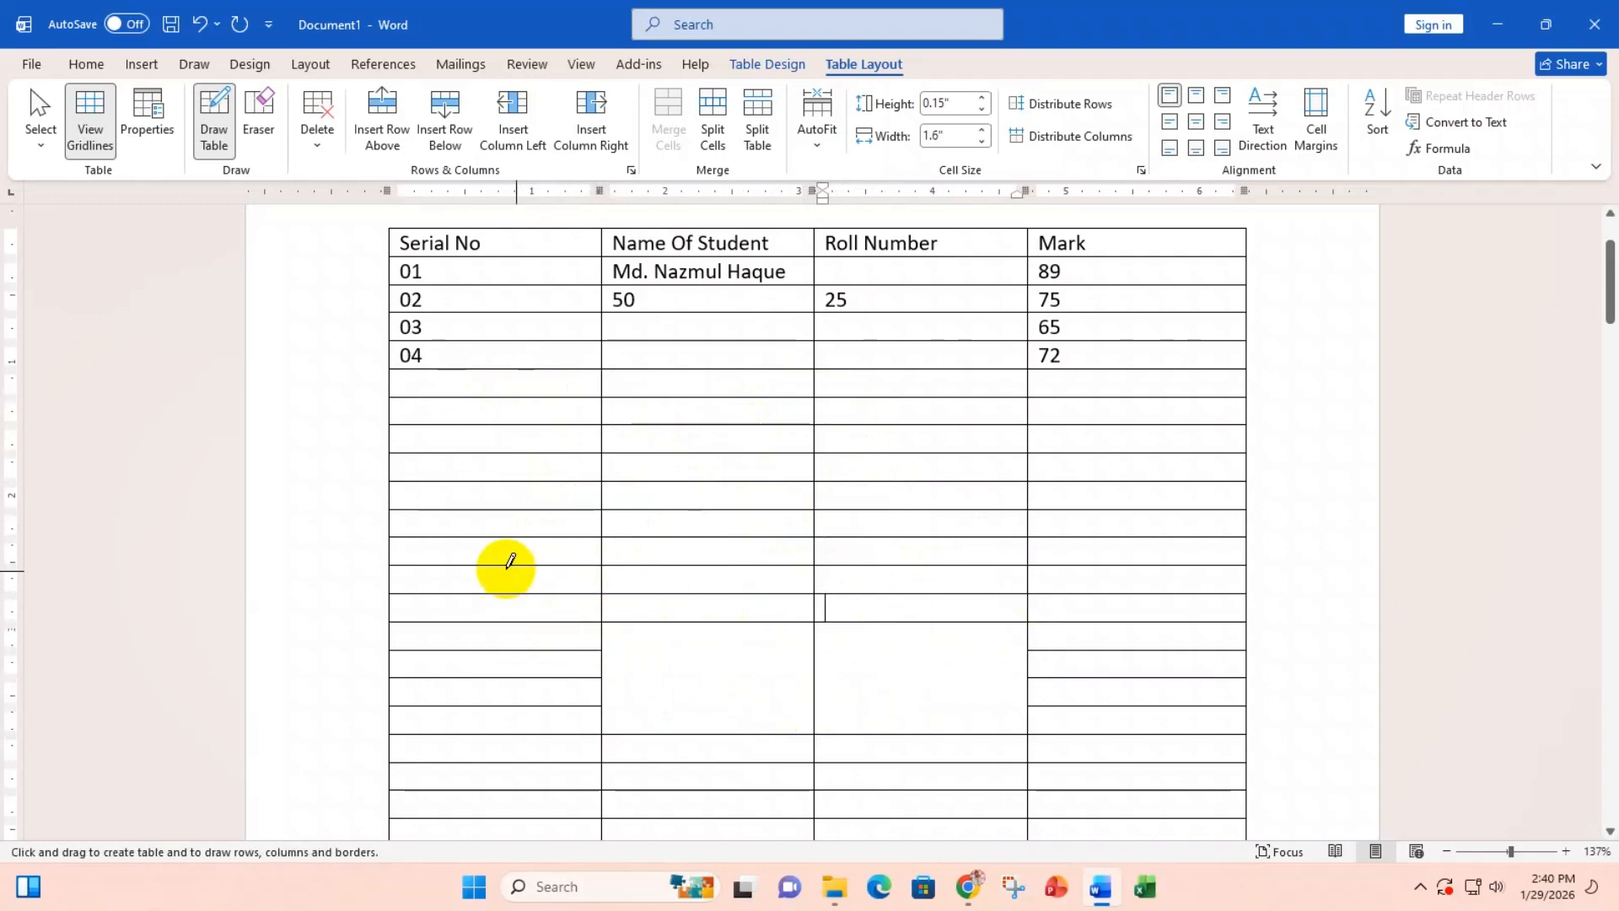